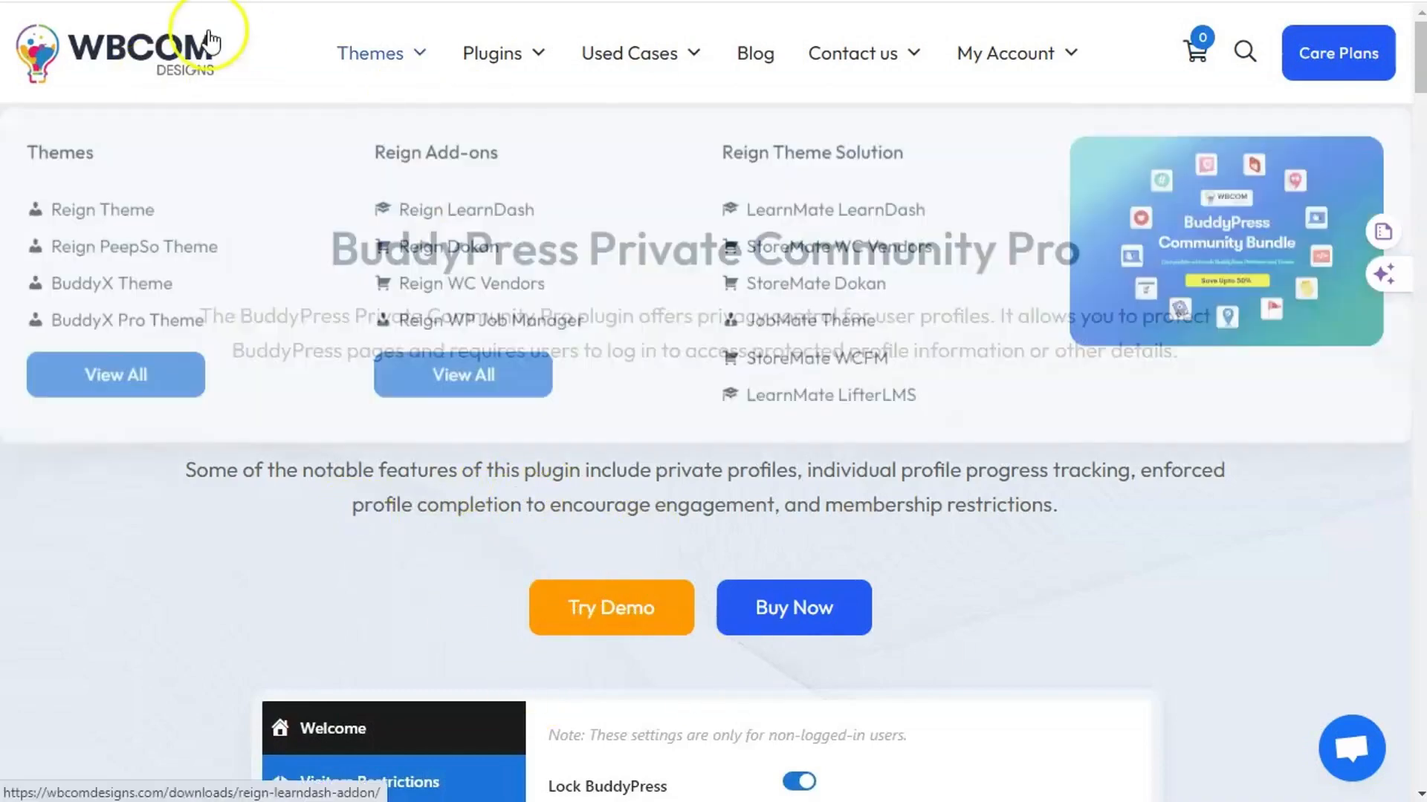
- Browse the Private Community Pro documentation, then return and open the Try Demo launch form
scroll(360, 545, "down", 15)
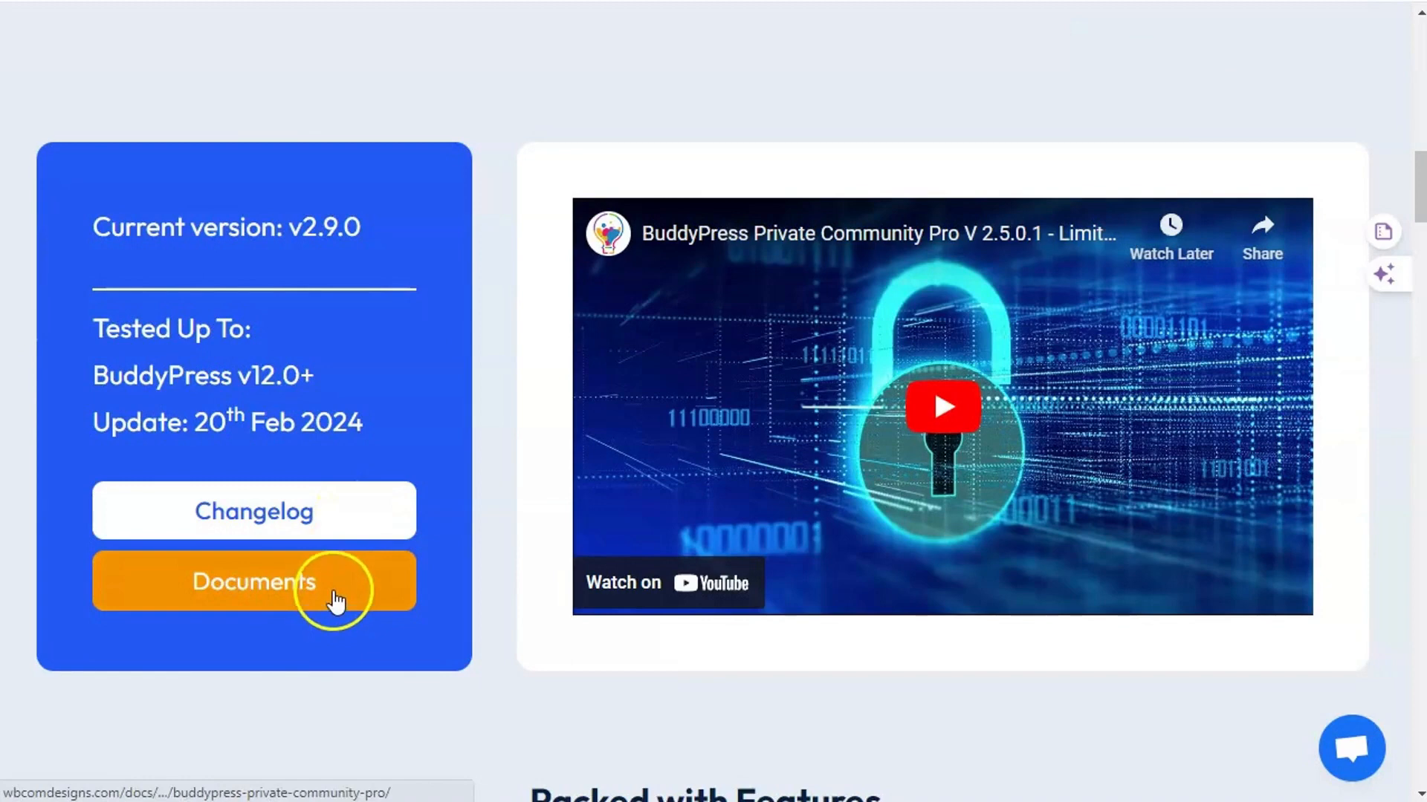
left_click(299, 600)
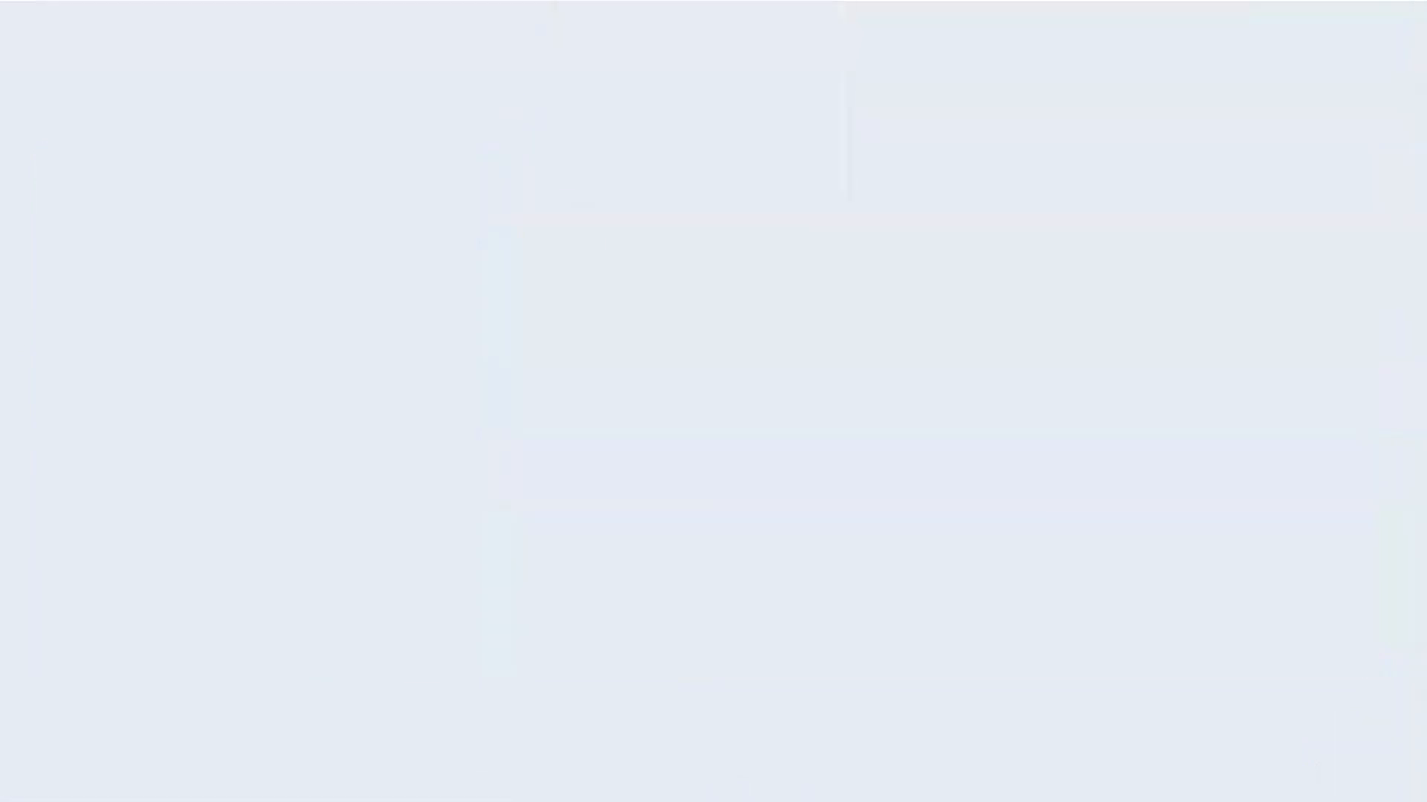
scroll(587, 320, "down", 12)
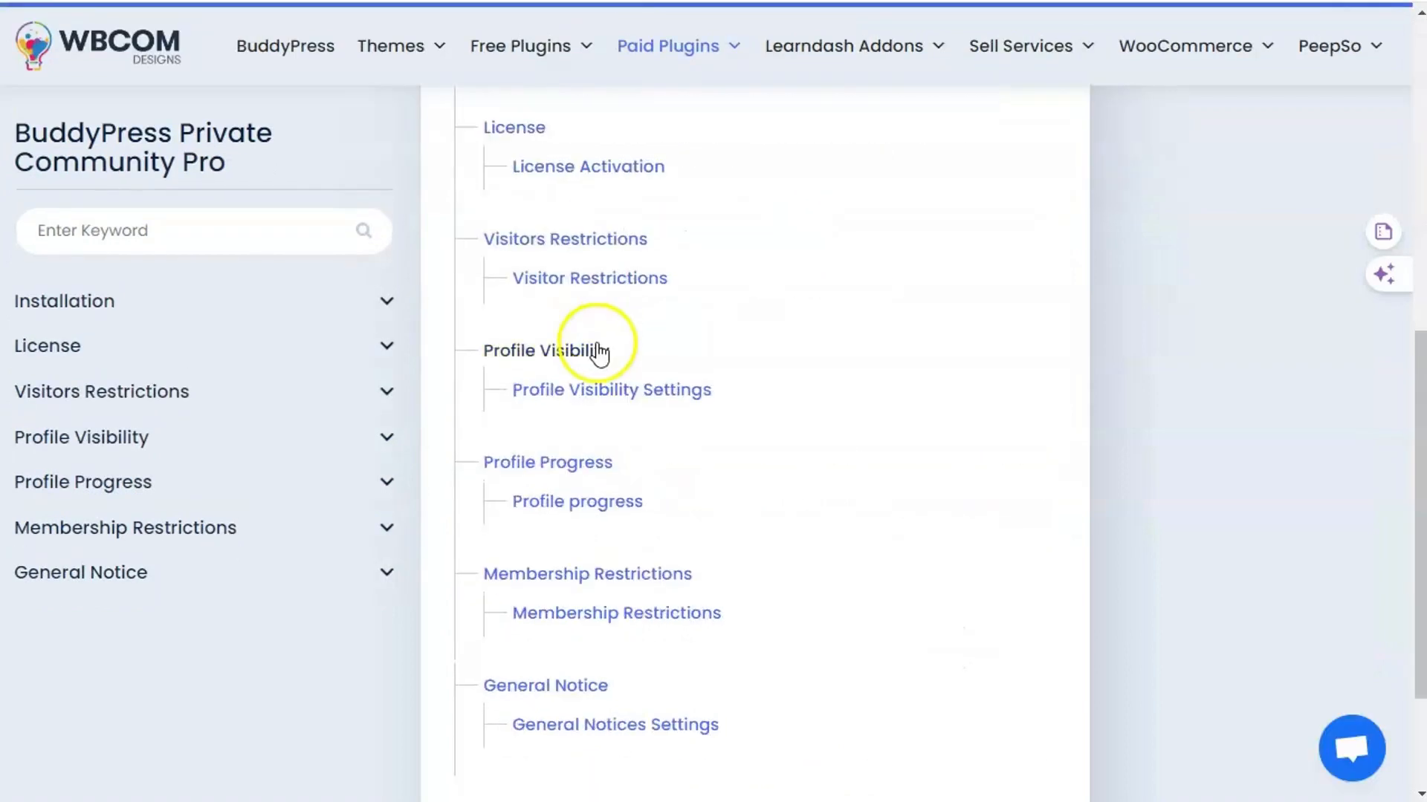
scroll(594, 351, "up", 6)
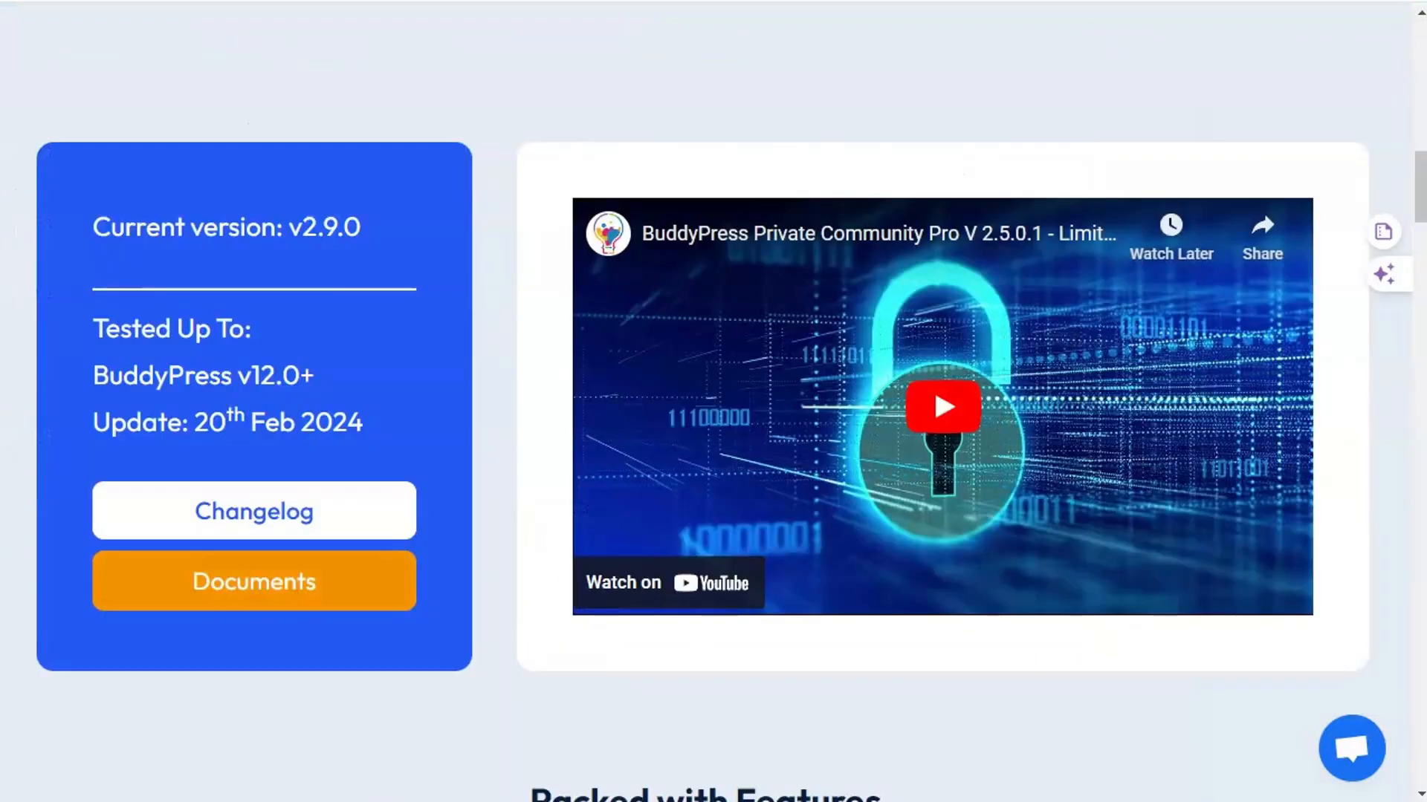
scroll(414, 439, "up", 10)
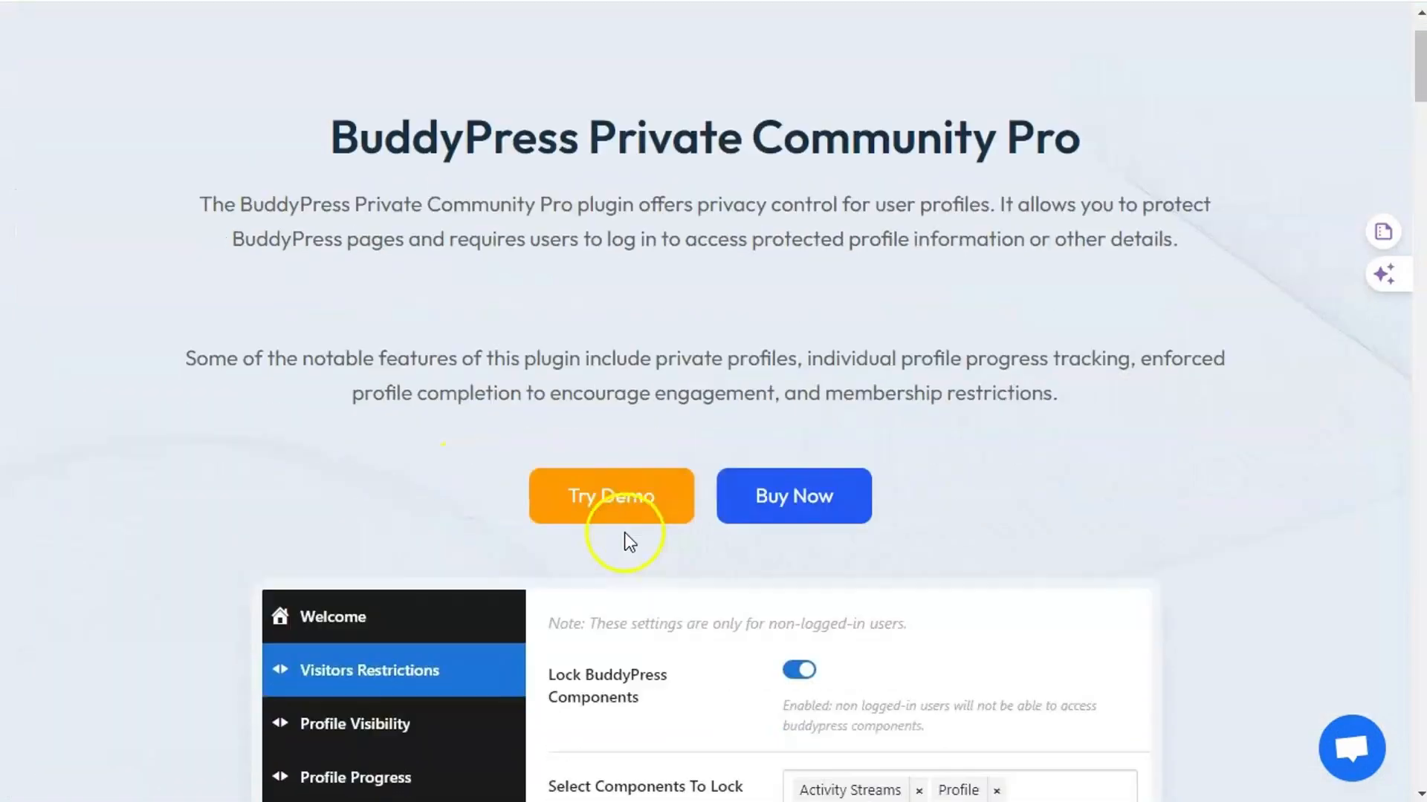
left_click(621, 519)
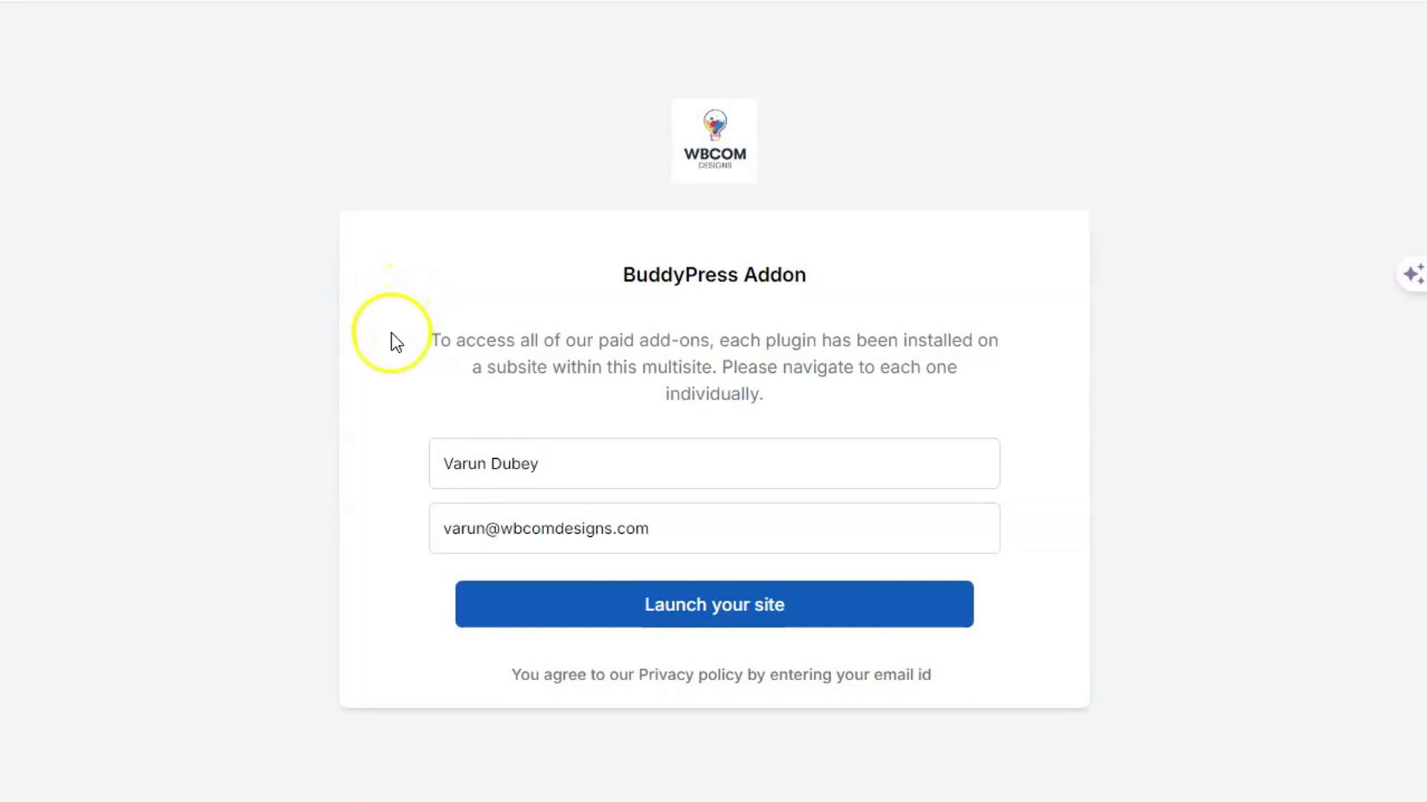
- Reopen the Try Demo form and launch the BuddyPress Addon demo site through InstaWP
left_click(521, 2)
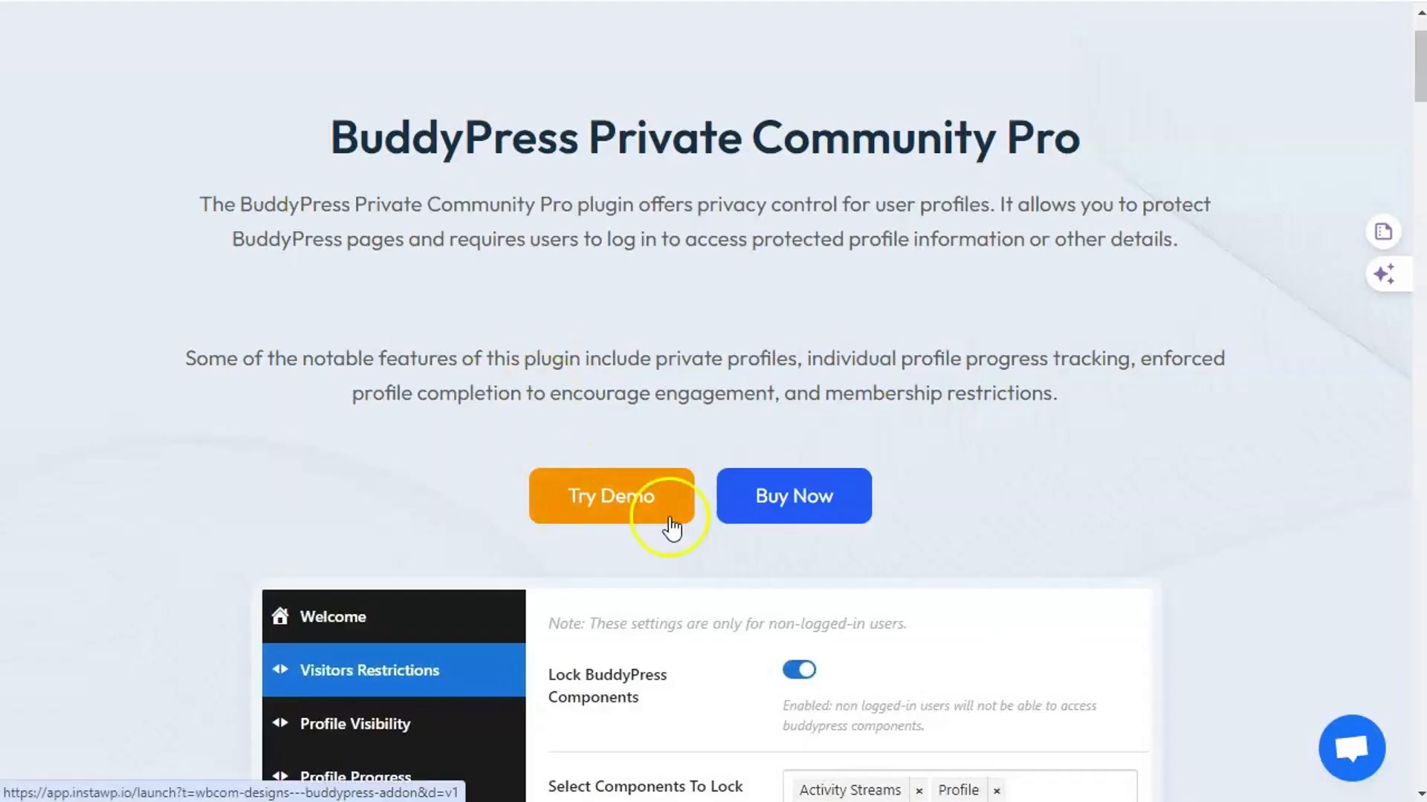
left_click(551, 1)
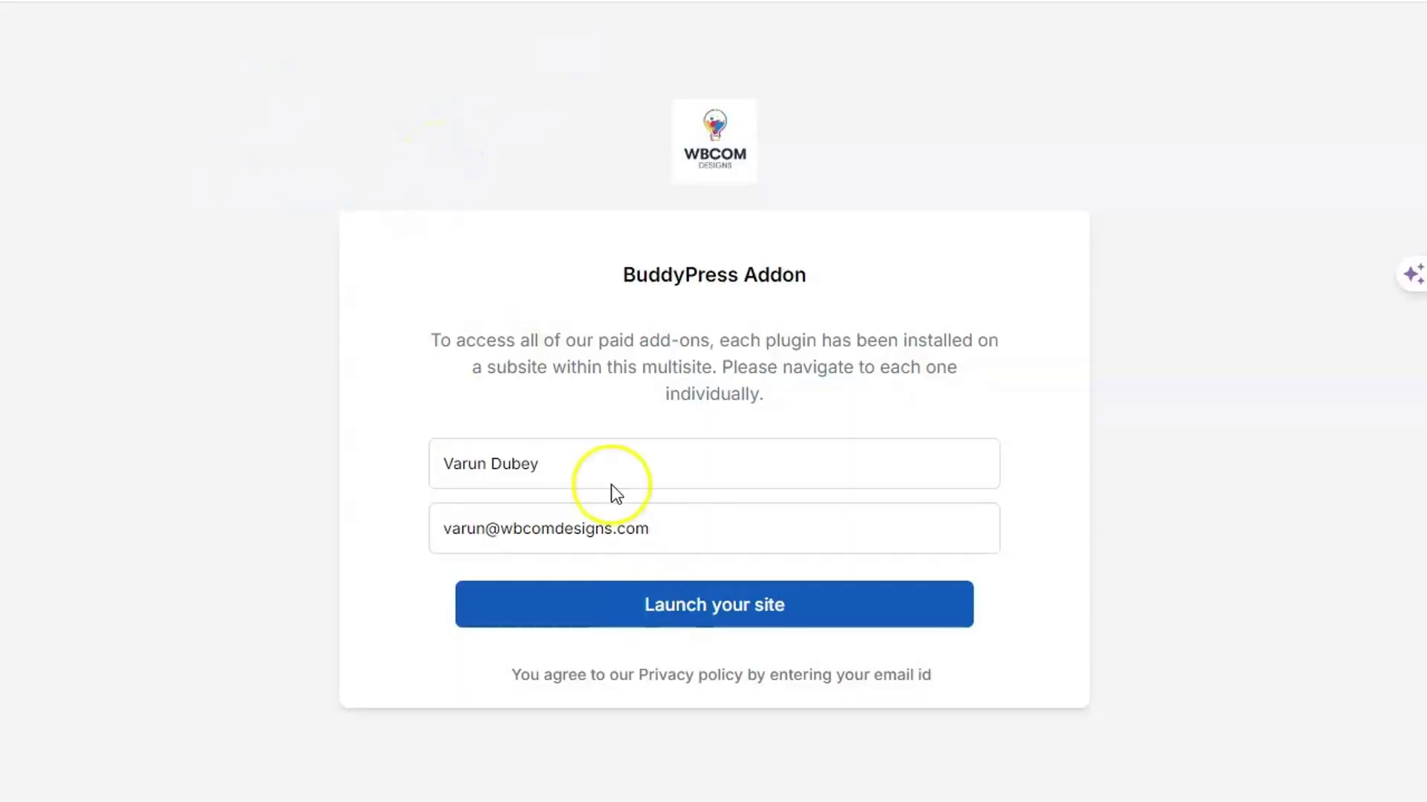
left_click(695, 603)
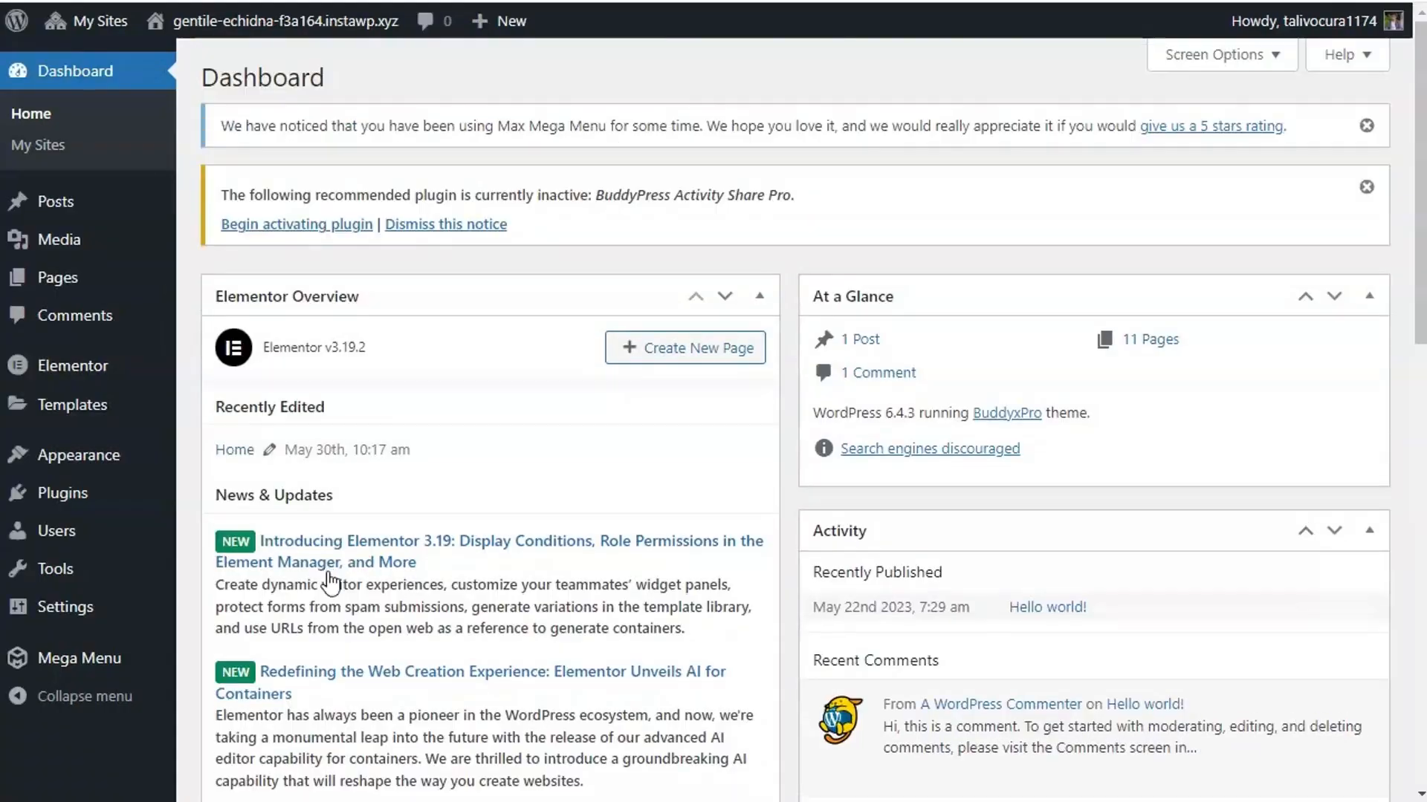
- Open the BuddyPress Private Community Pro dashboard, then WB Plugins > Community Pro > Visitors tab
mouse_move(99, 34)
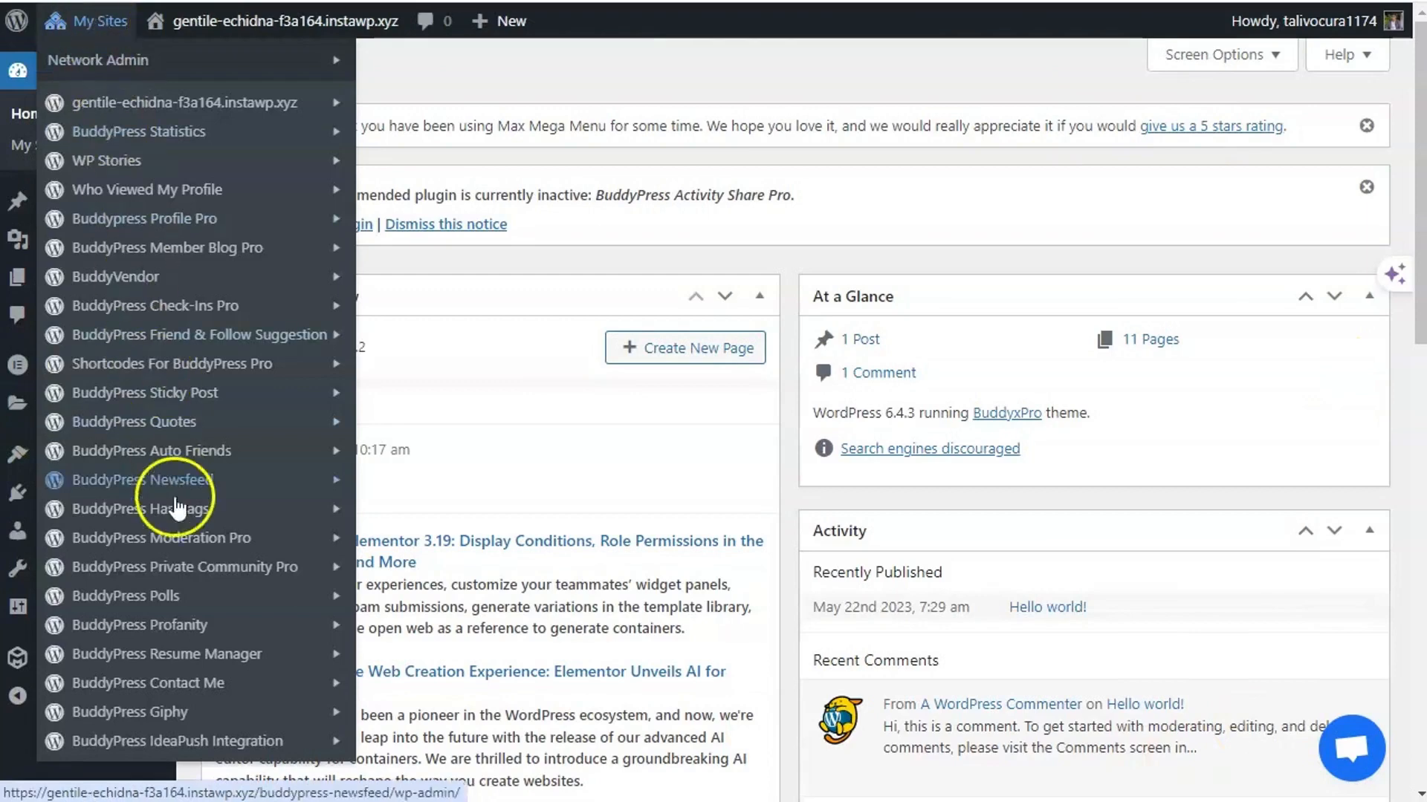
mouse_move(182, 569)
left_click(383, 574)
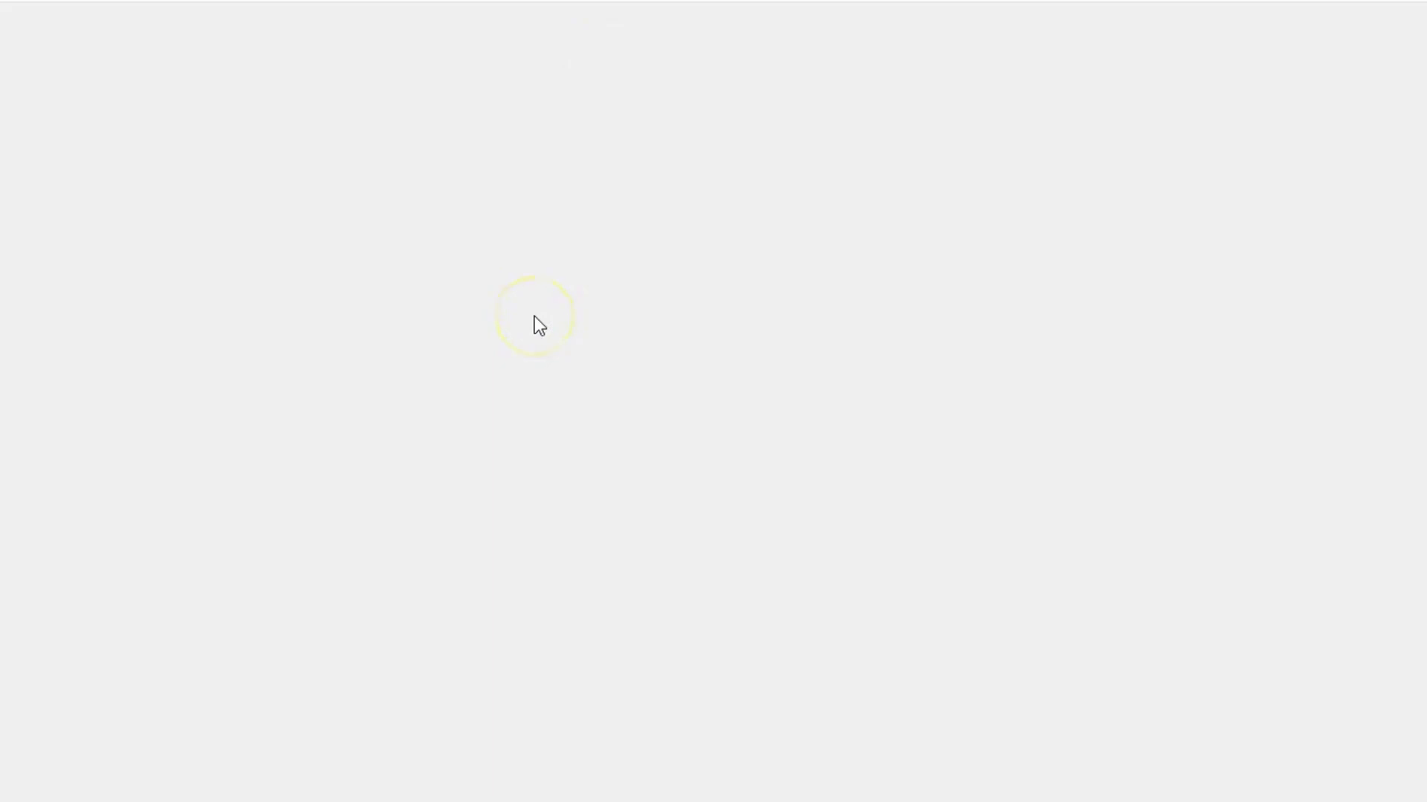
scroll(70, 319, "down", 3)
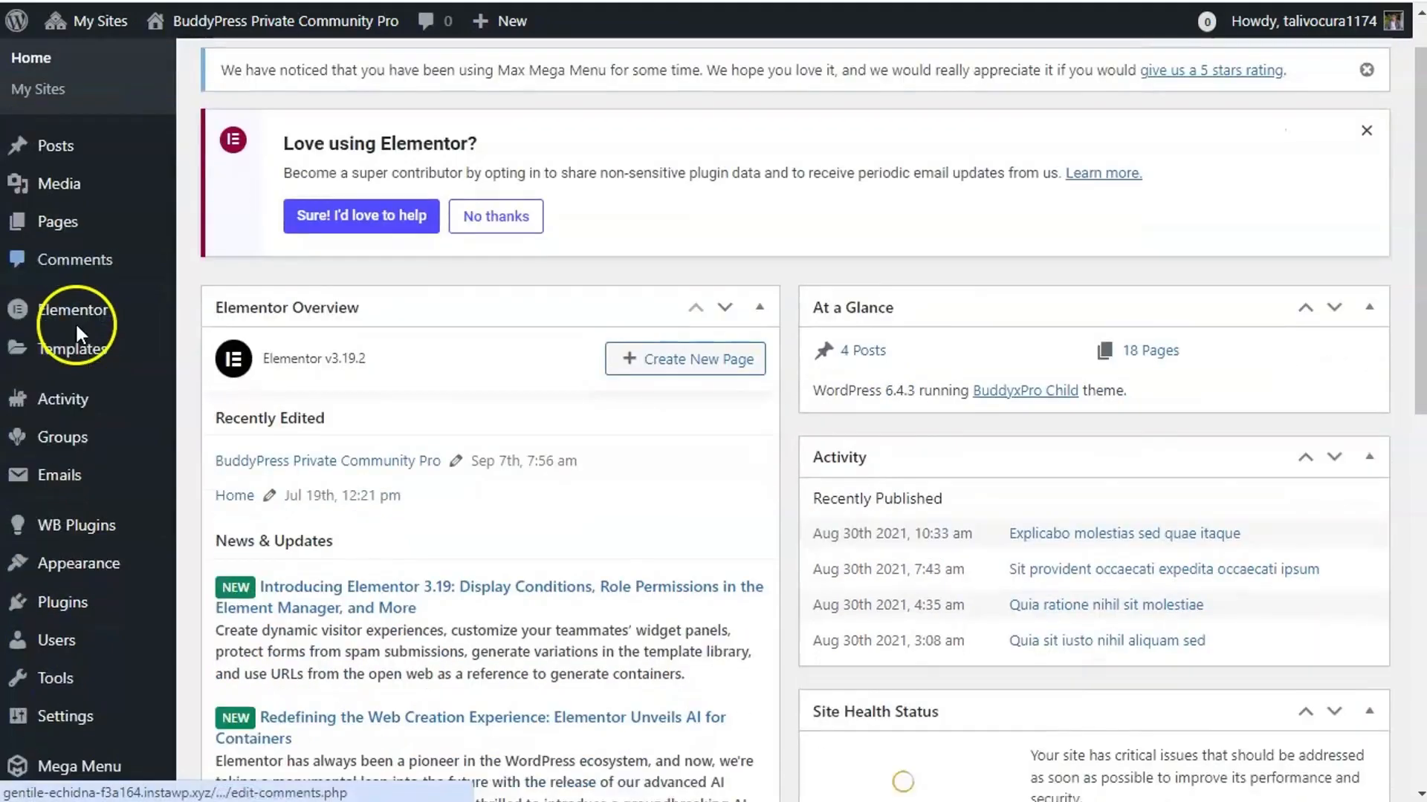
mouse_move(81, 512)
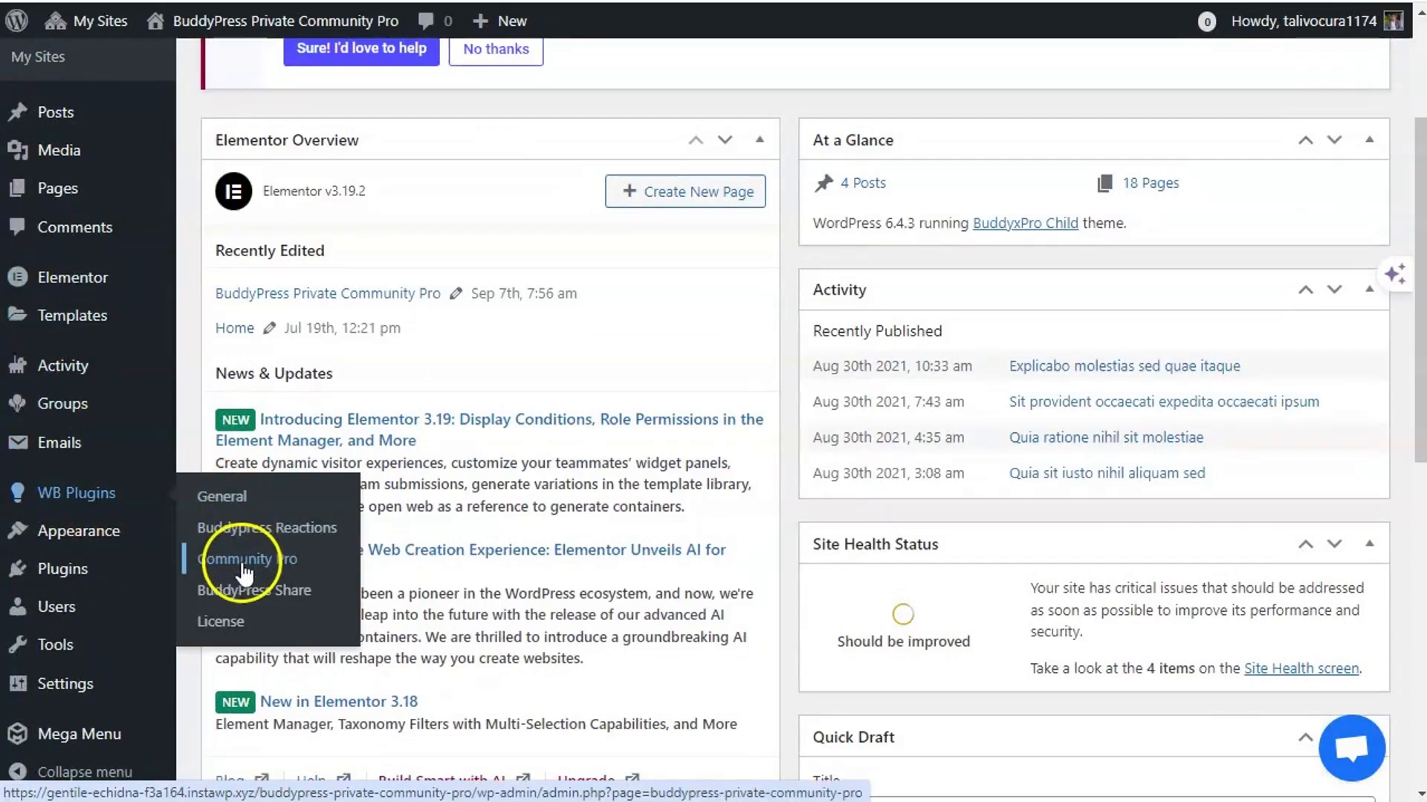
left_click(276, 562)
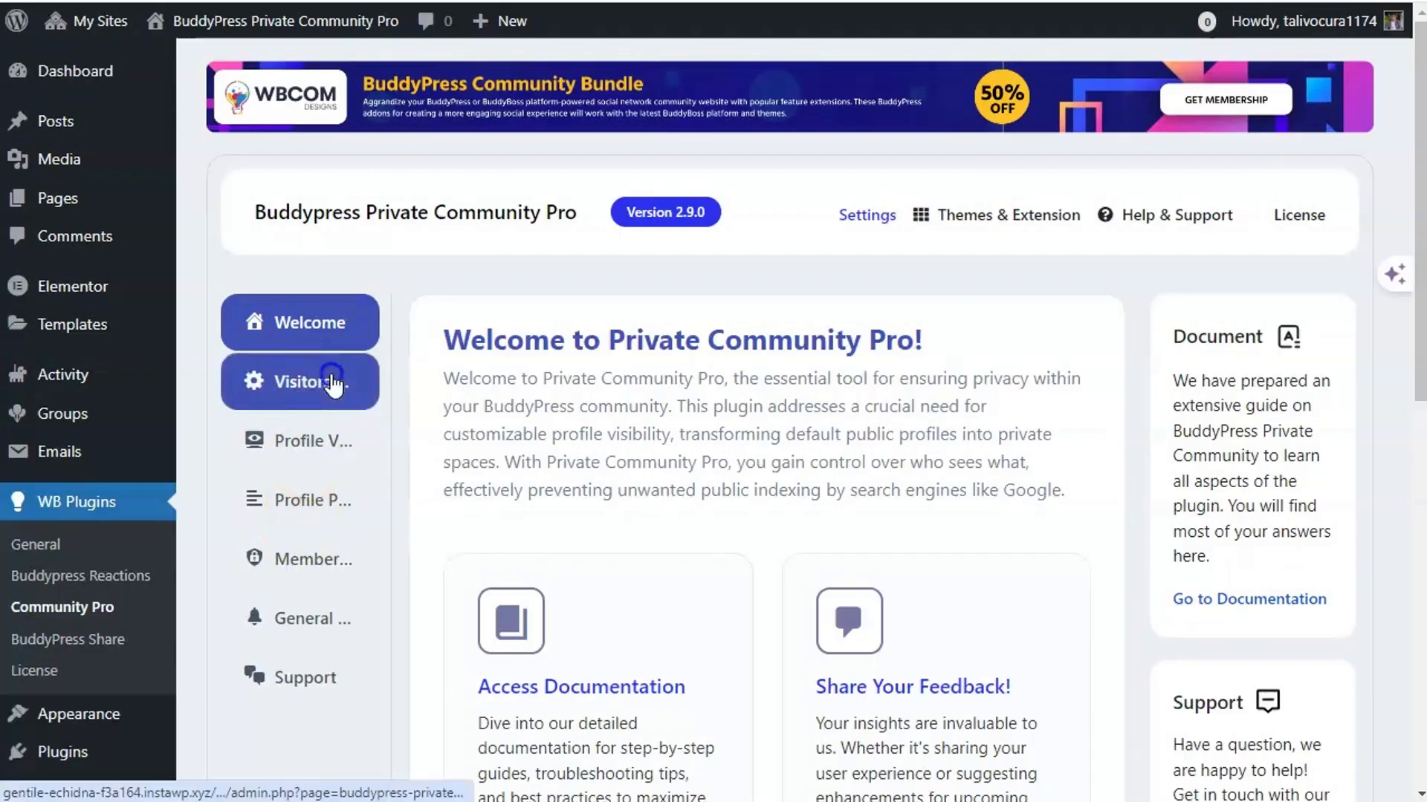
left_click(331, 378)
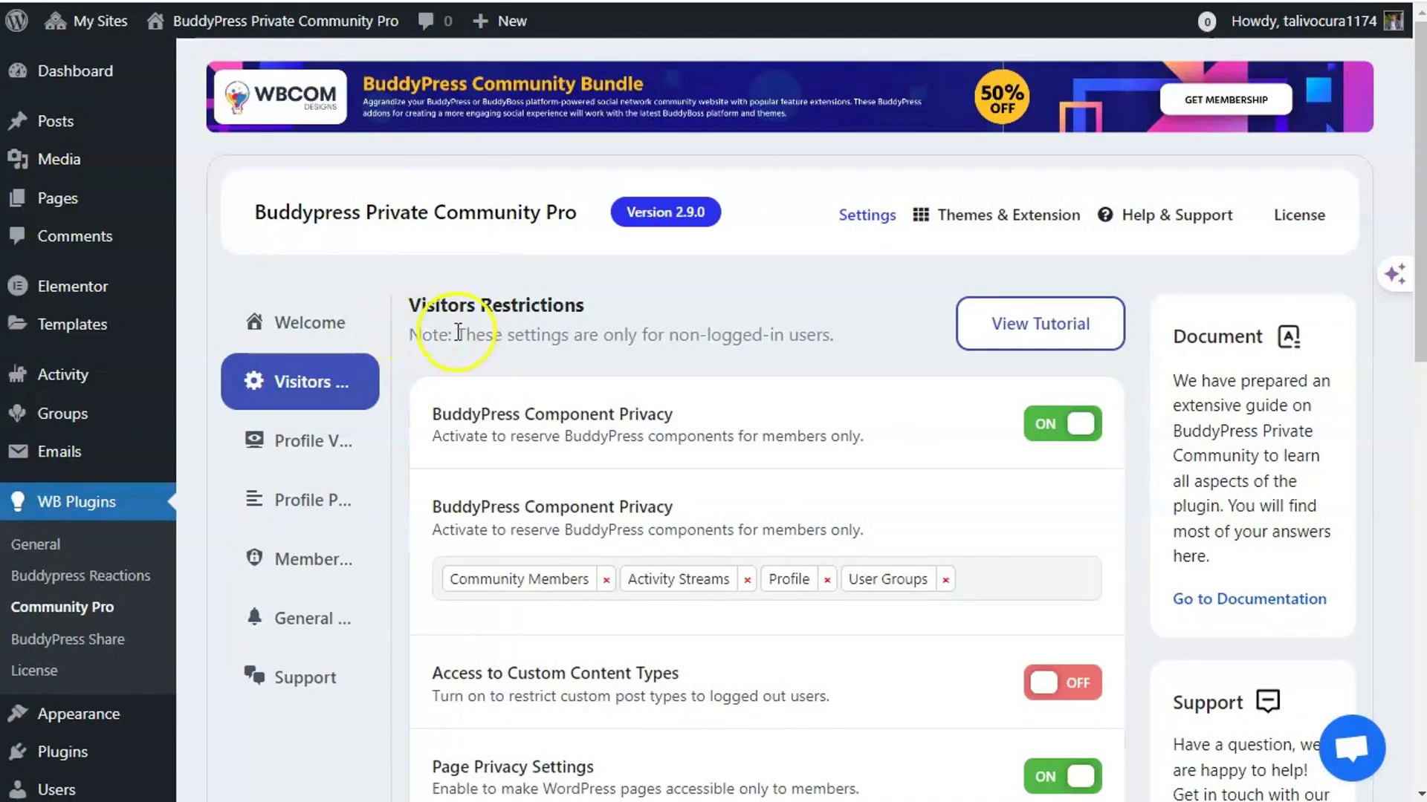
- Review the Visitors Restrictions options: Page Privacy locking Groups, Members and News Feed
scroll(605, 373, "down", 5)
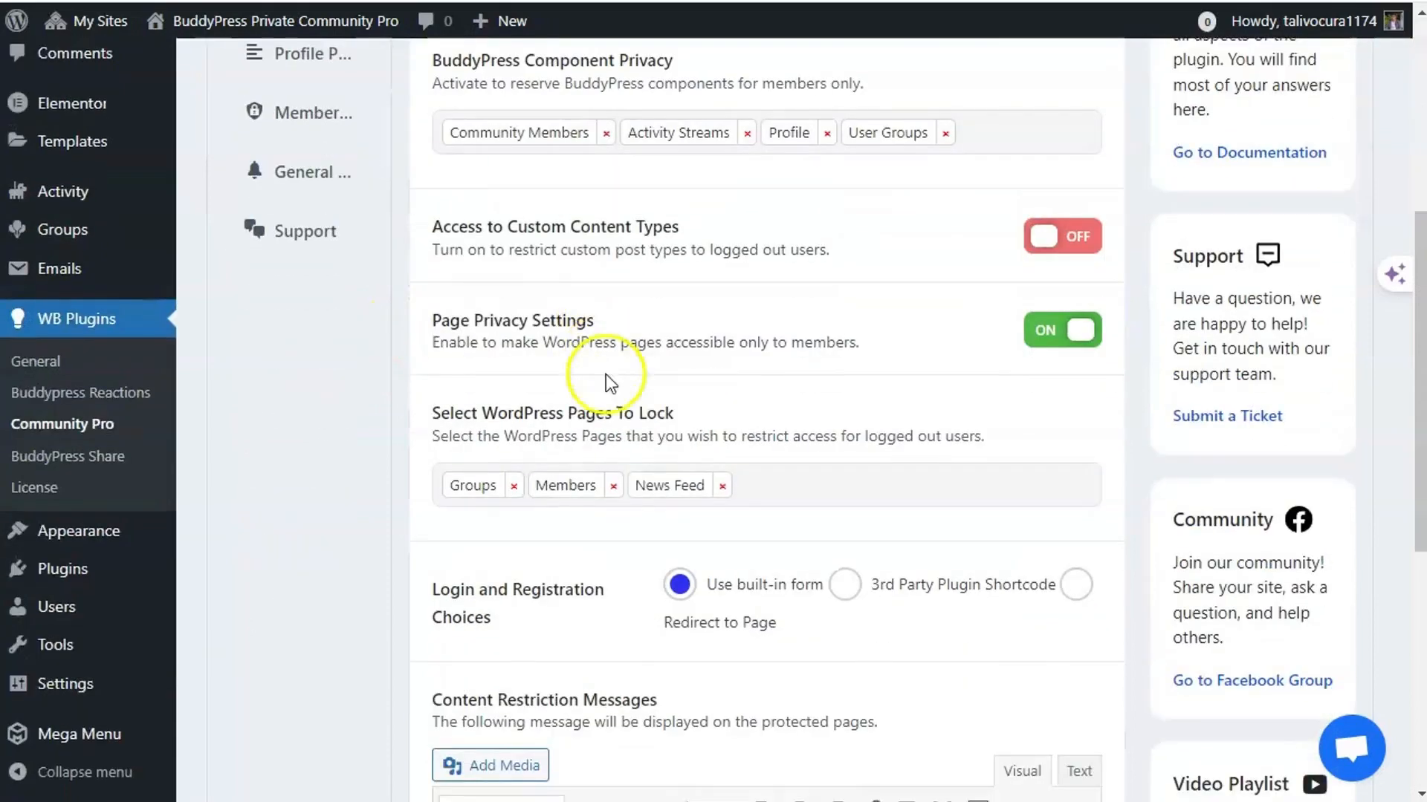
scroll(618, 396, "up", 5)
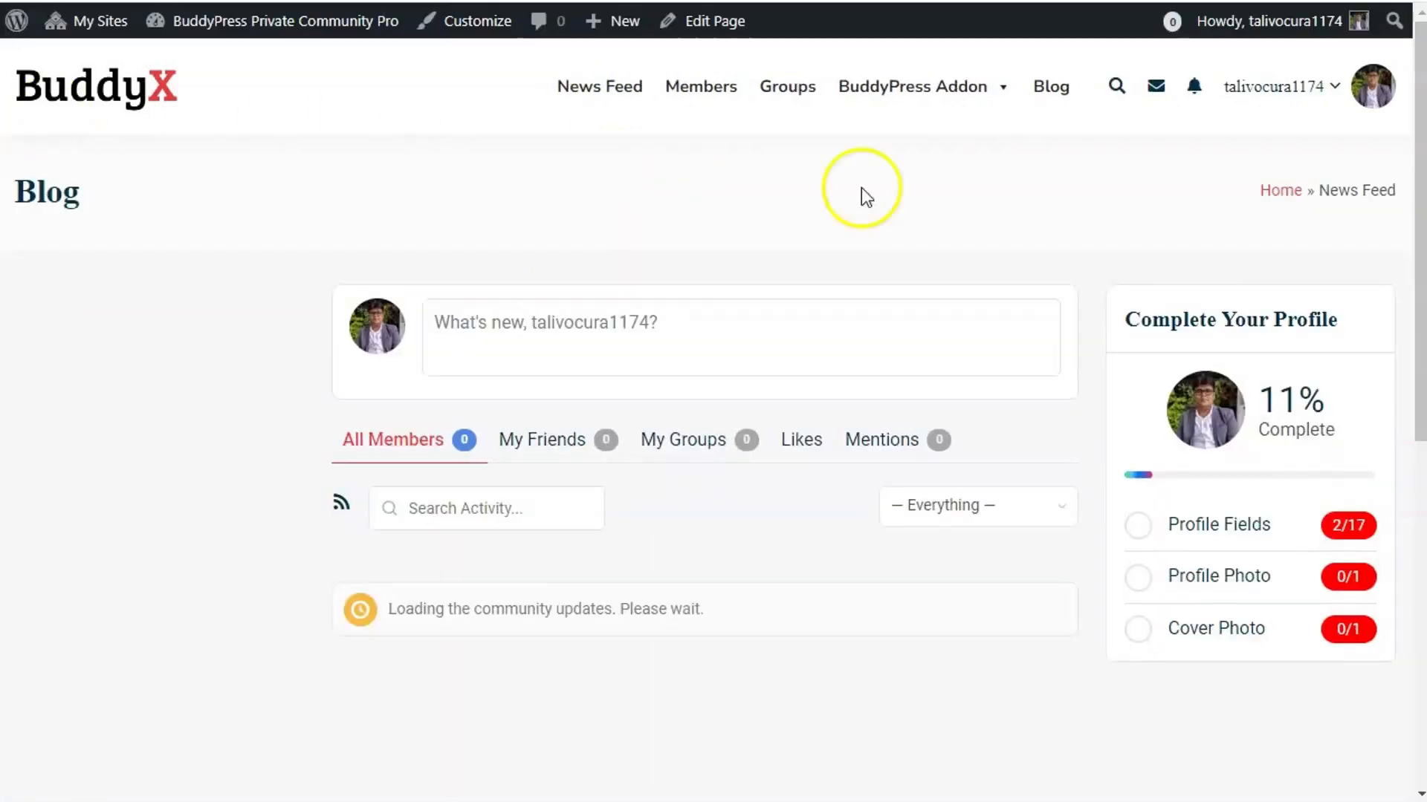
- On the BuddyX front end, scroll through the News Feed activity posts as a logged-in member
left_click(686, 88)
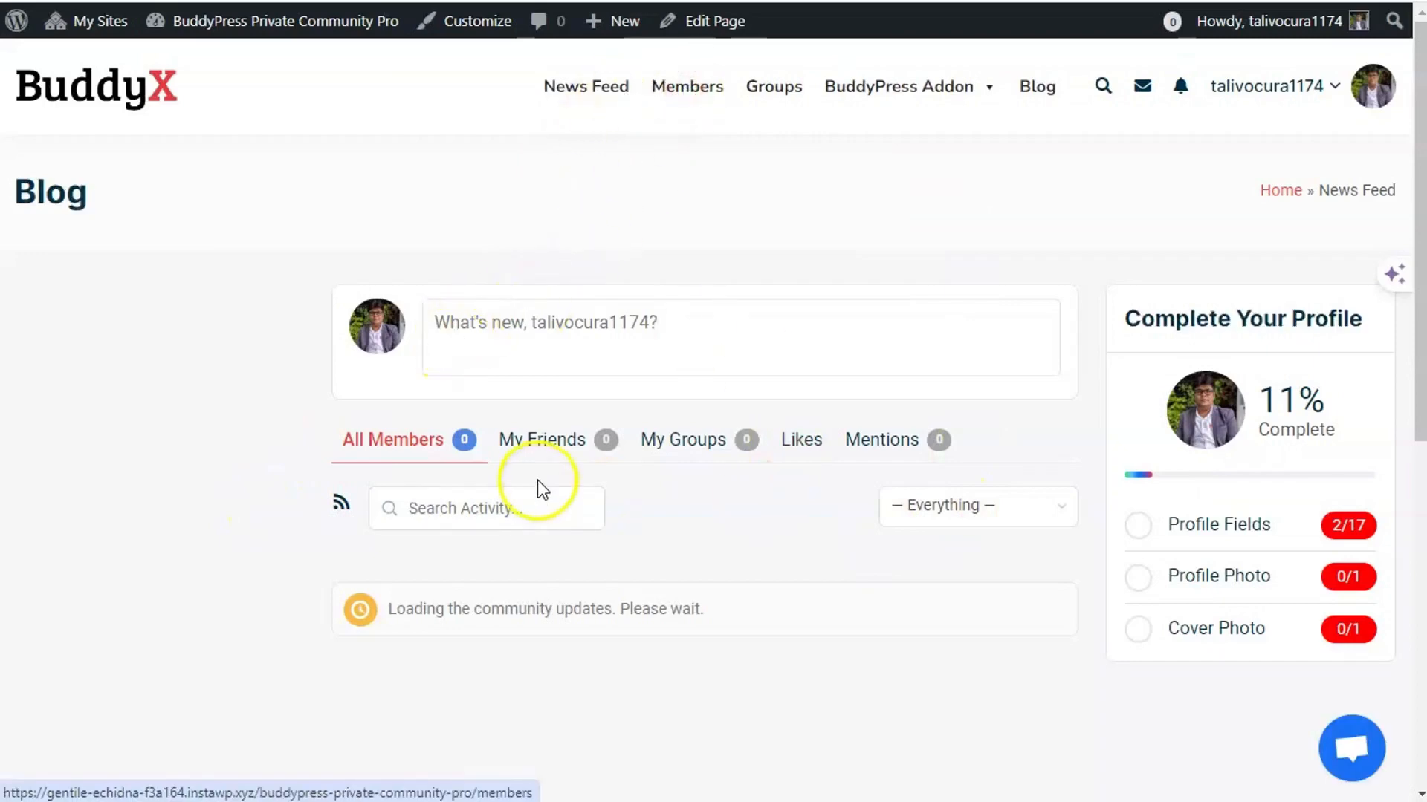
scroll(537, 479, "down", 6)
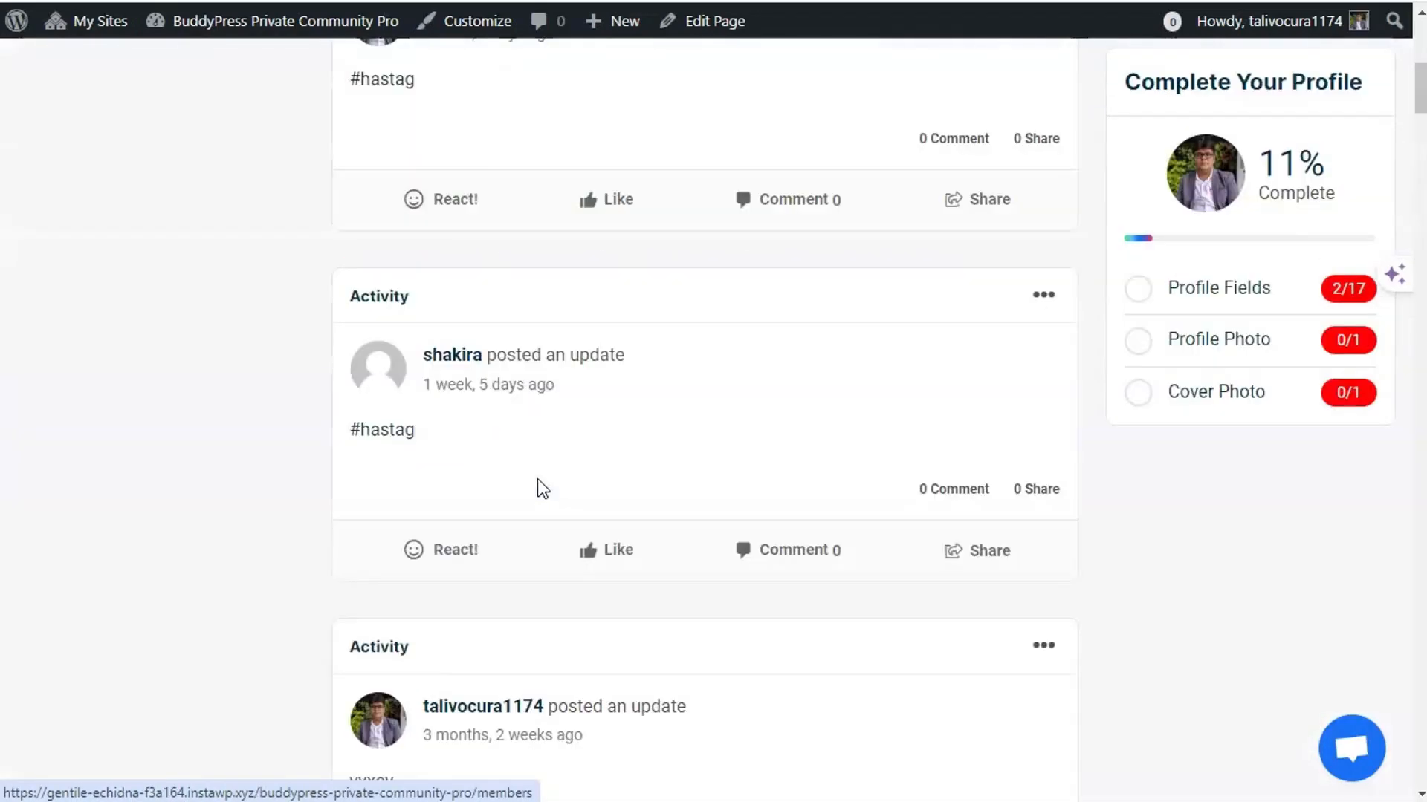
scroll(537, 479, "up", 5)
scroll(578, 474, "down", 5)
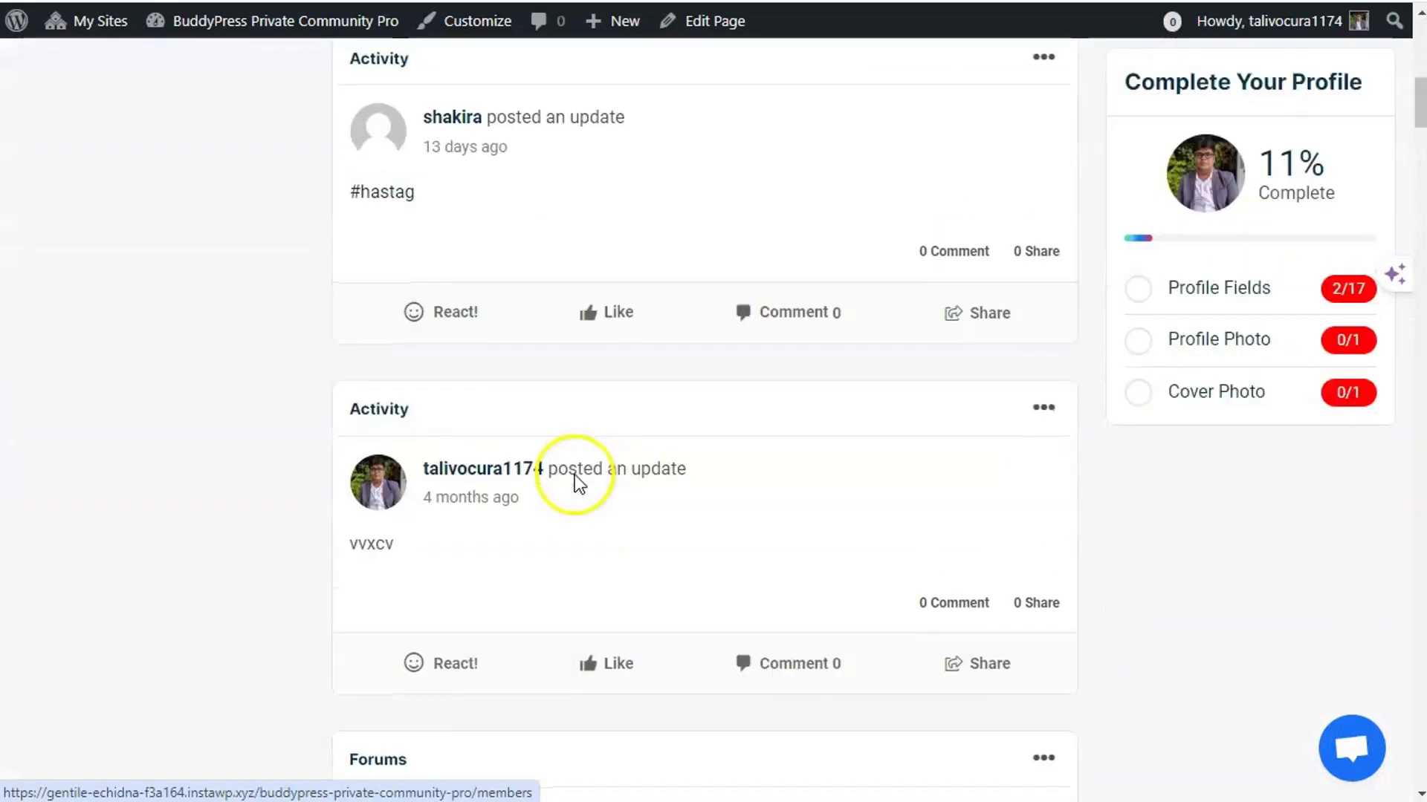
scroll(574, 475, "up", 4)
scroll(571, 476, "up", 2)
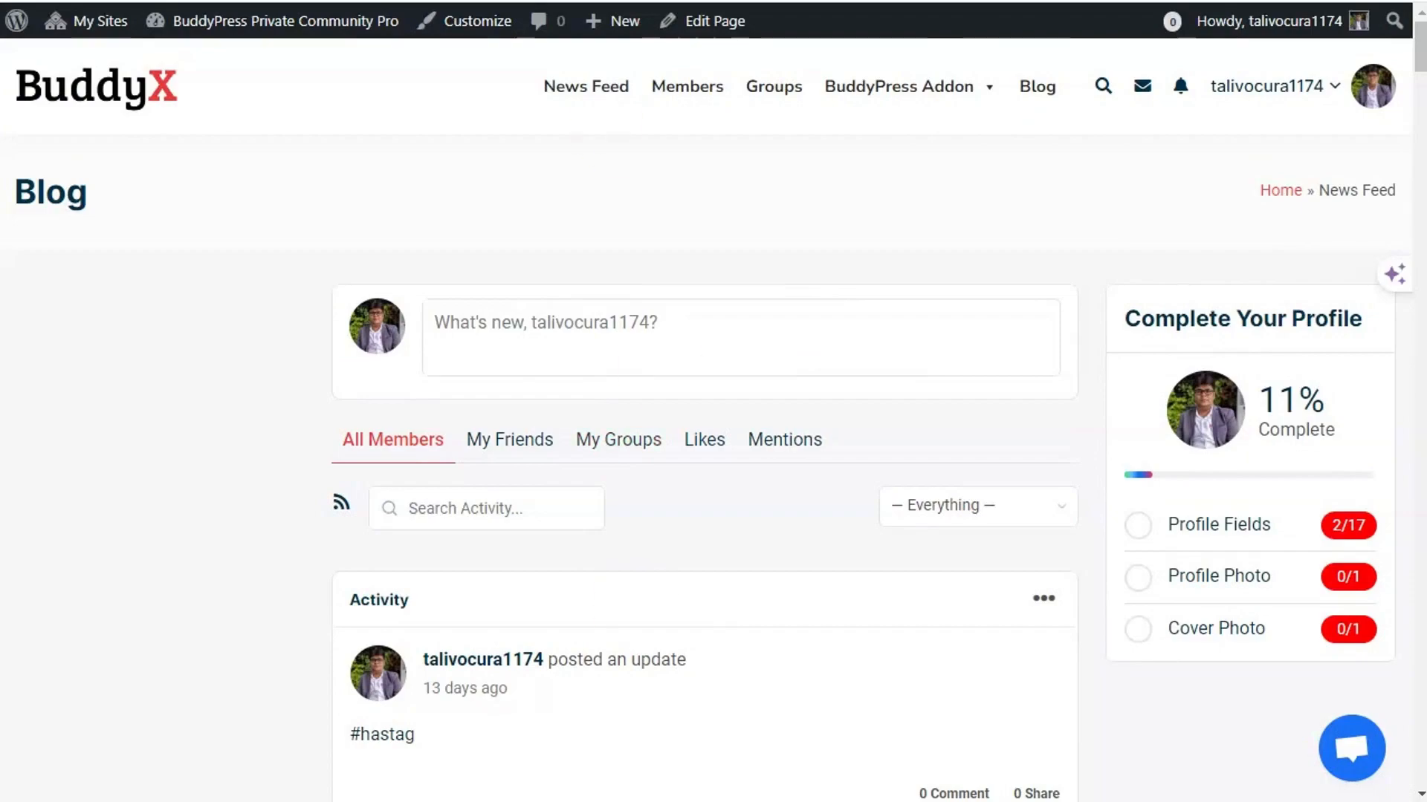
- In an incognito window, load the news-feed URL, then try Members and Groups while logged out
key("ctrl+shift+n")
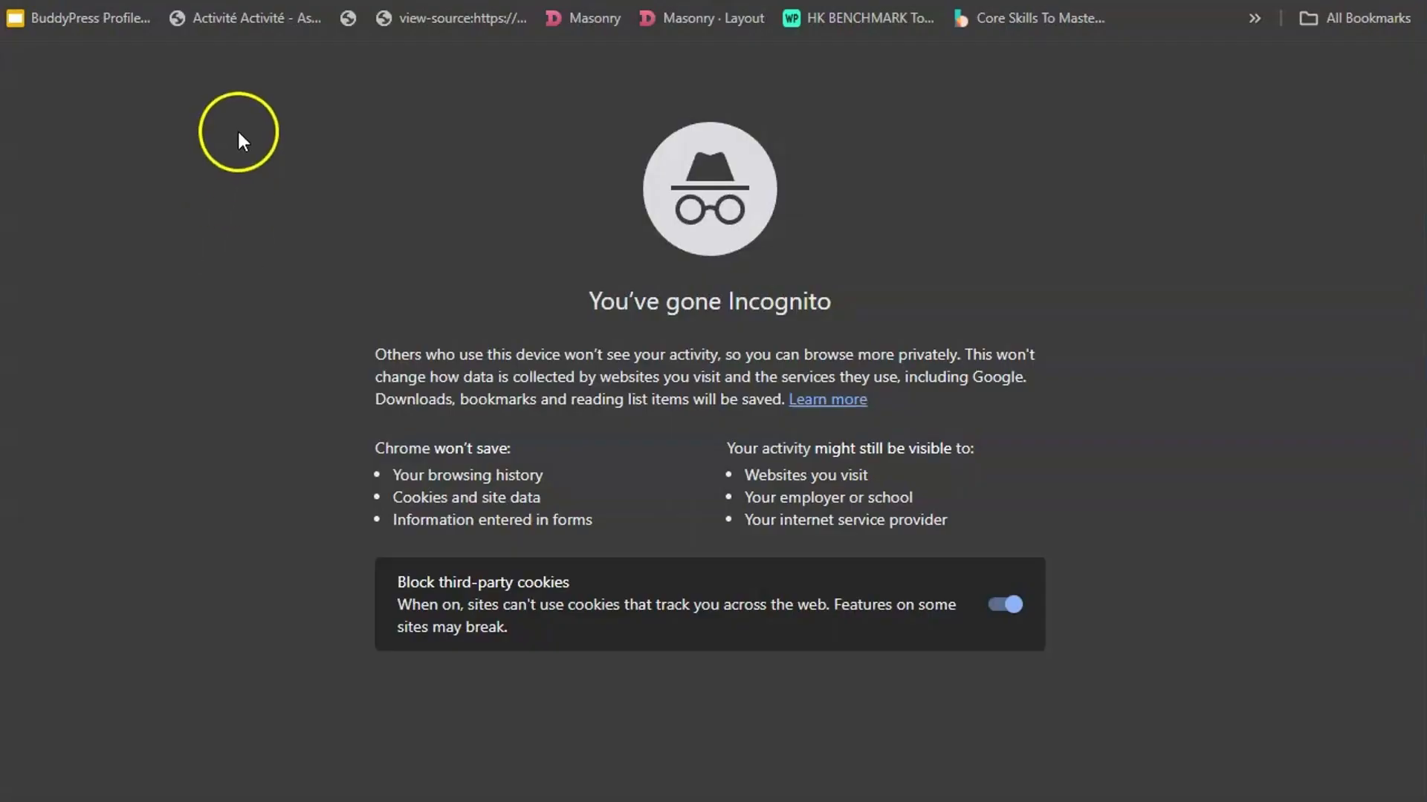
type("https://gentile-echidna-f3a164.instawp.xyz/buddypress-private-community-pro/news-feed")
left_click(257, 22)
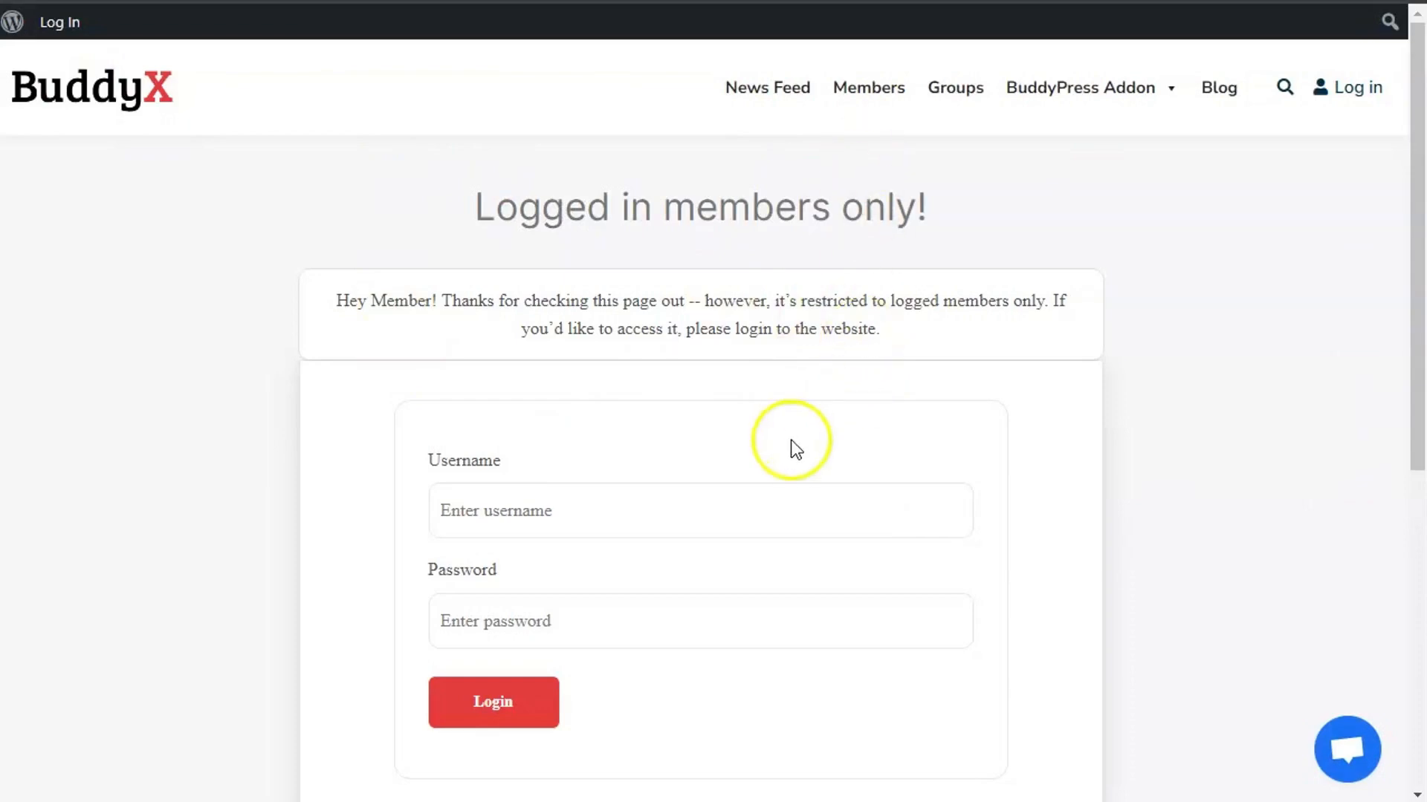
scroll(490, 682, "down", 2)
scroll(315, 568, "up", 2)
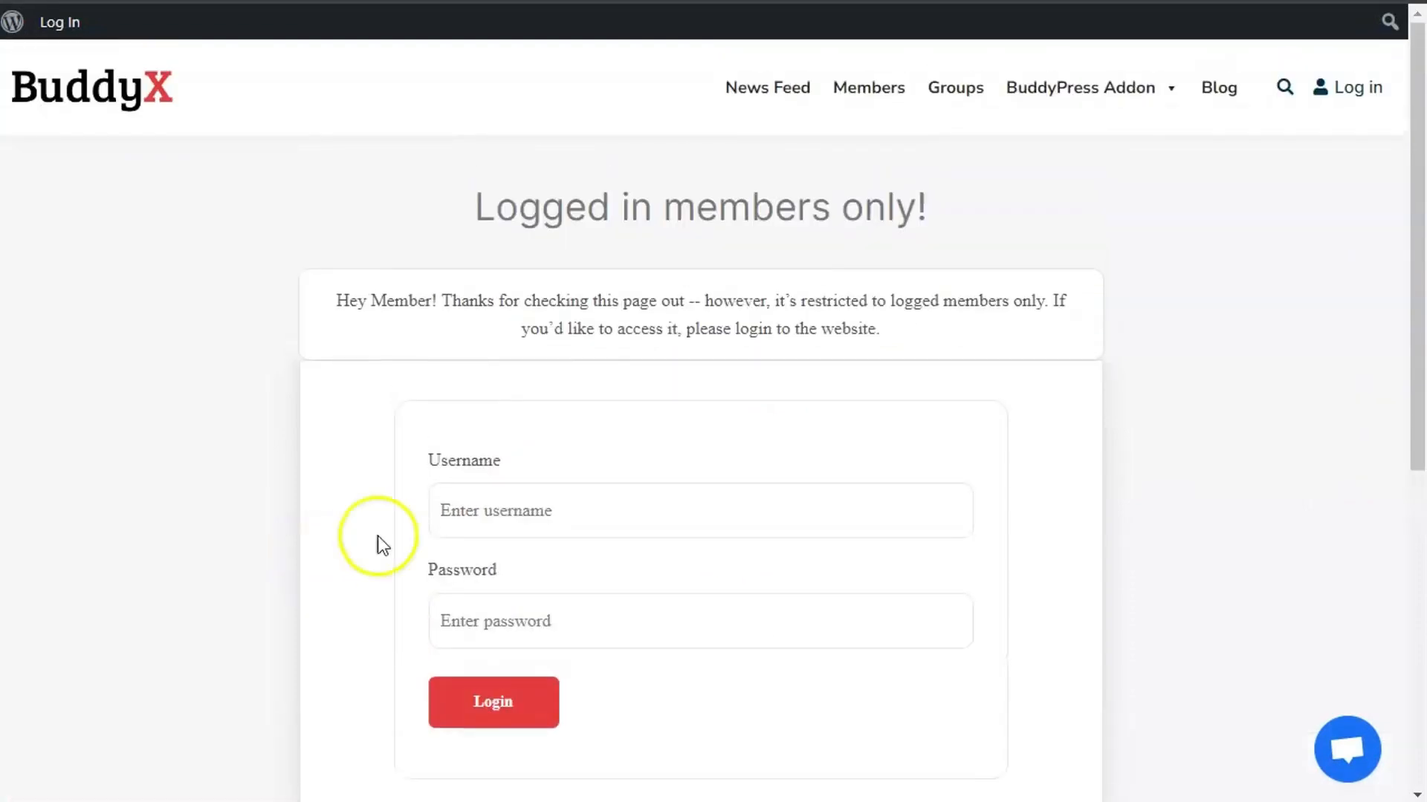
left_click(867, 87)
left_click(944, 89)
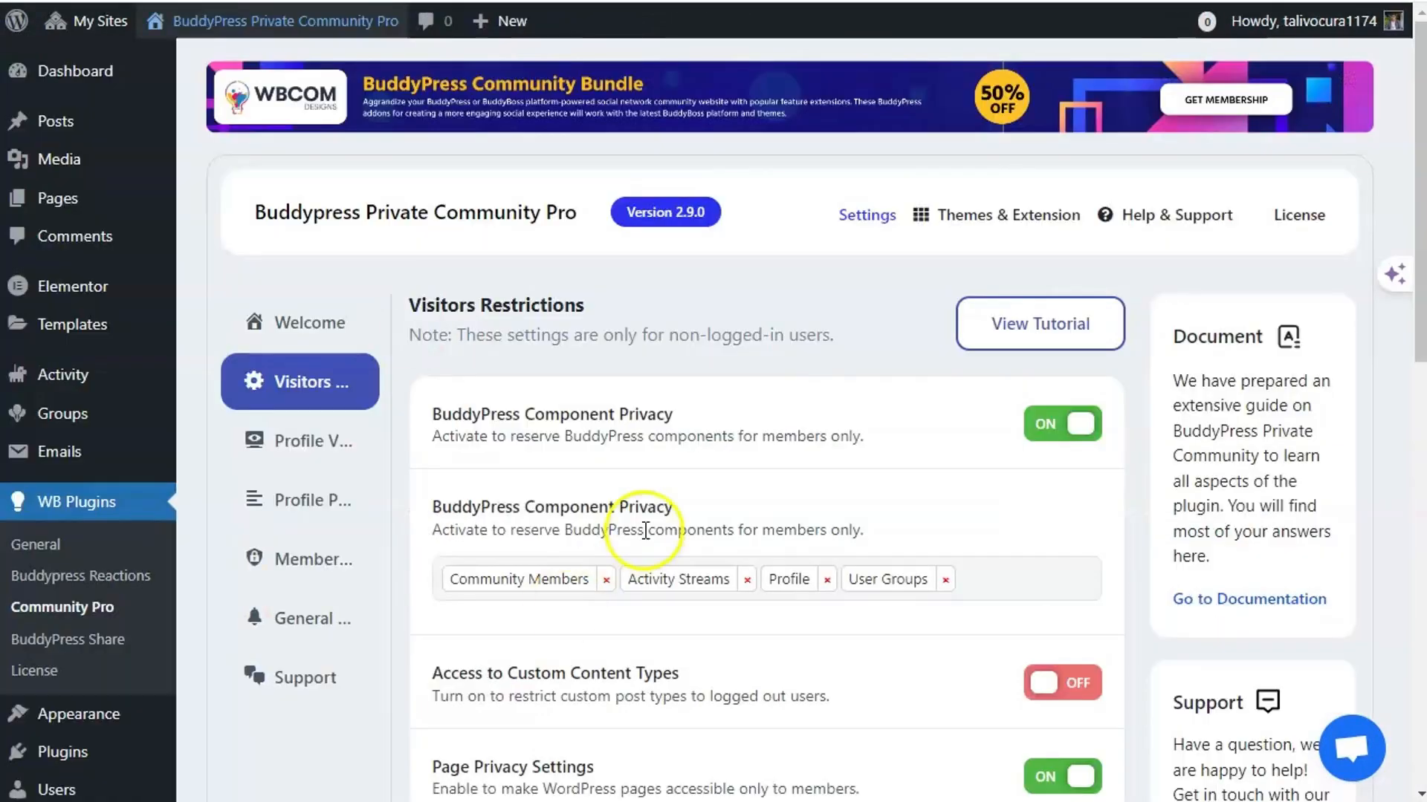
- Remove Community Members from the locked components, save, and reload the incognito page to test
scroll(583, 532, "down", 3)
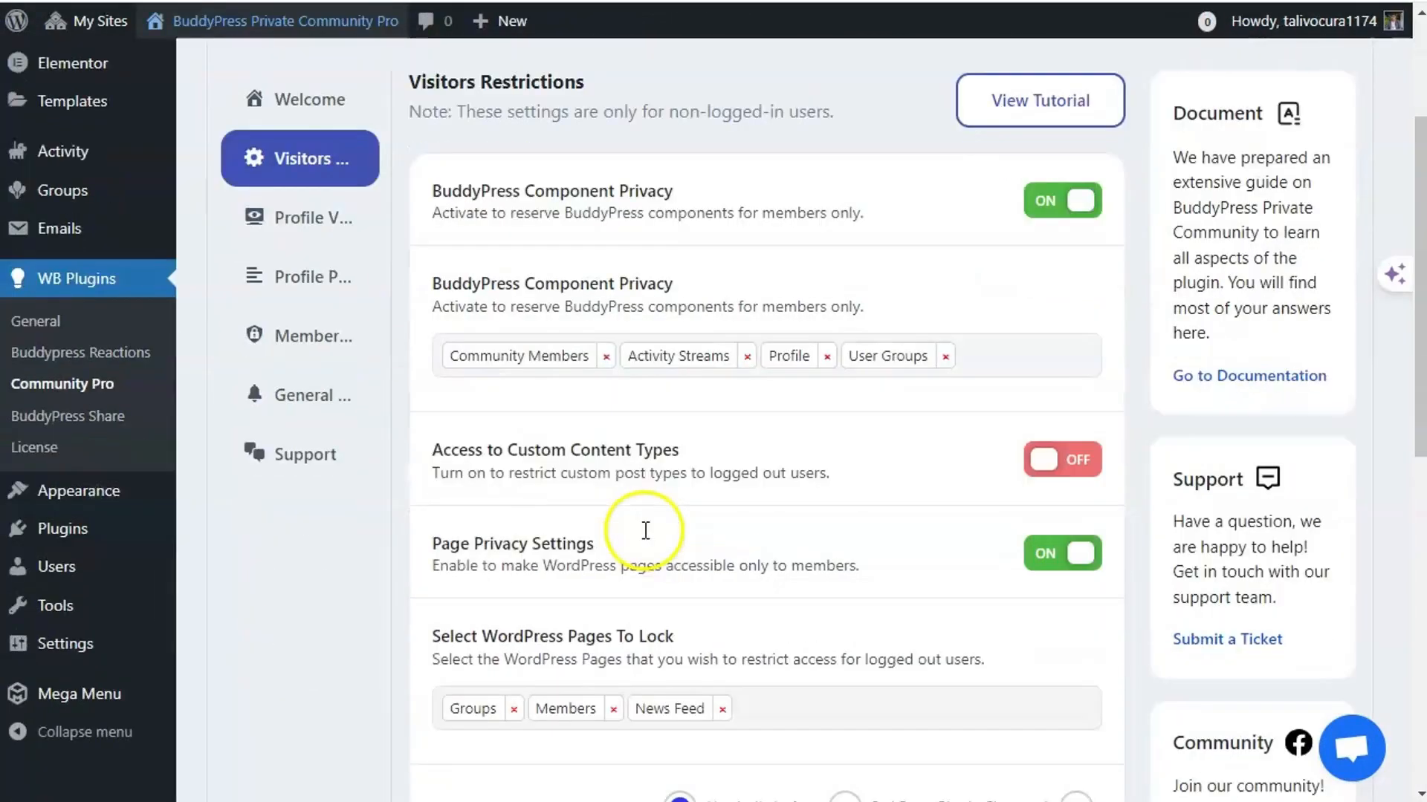
left_click(1017, 371)
left_click(606, 357)
scroll(503, 510, "down", 10)
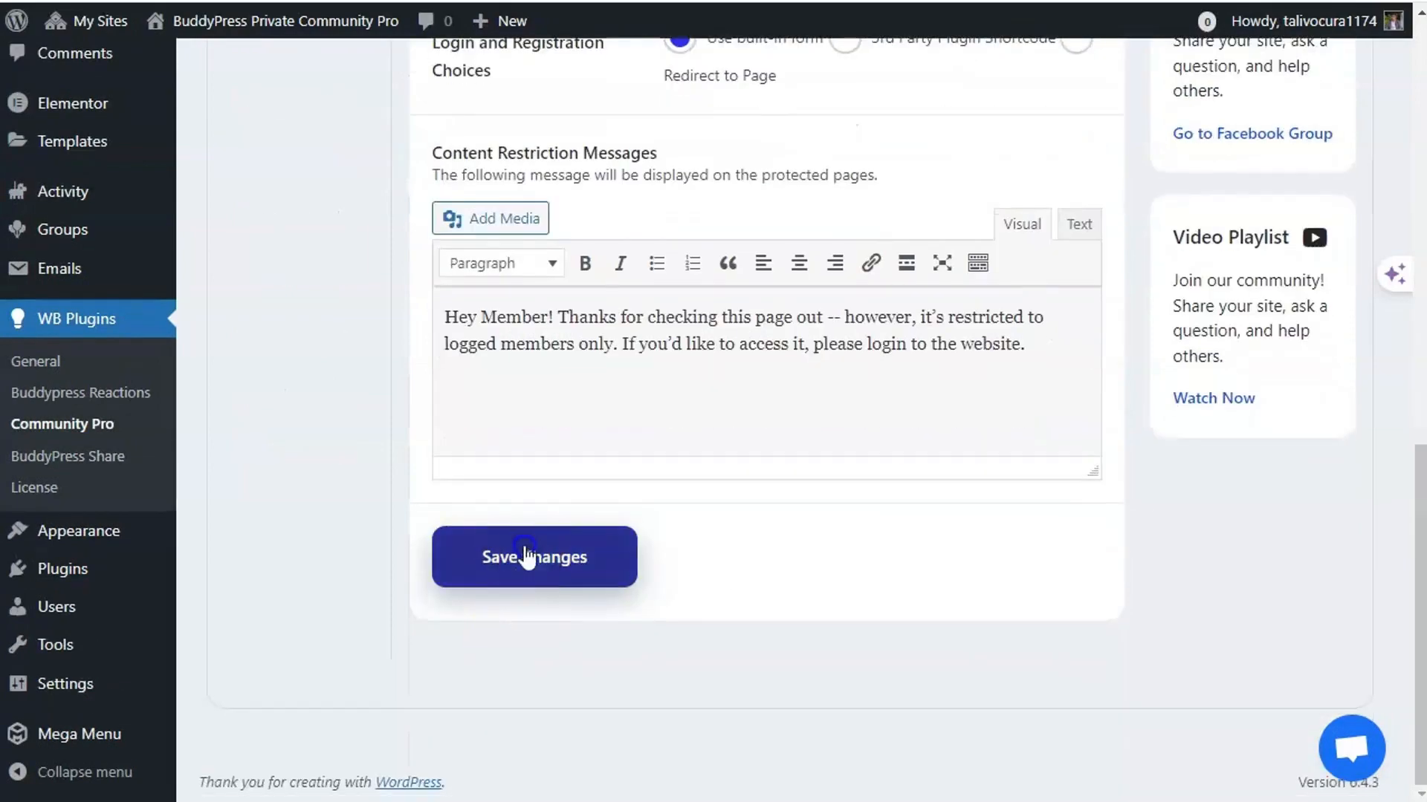
left_click(525, 554)
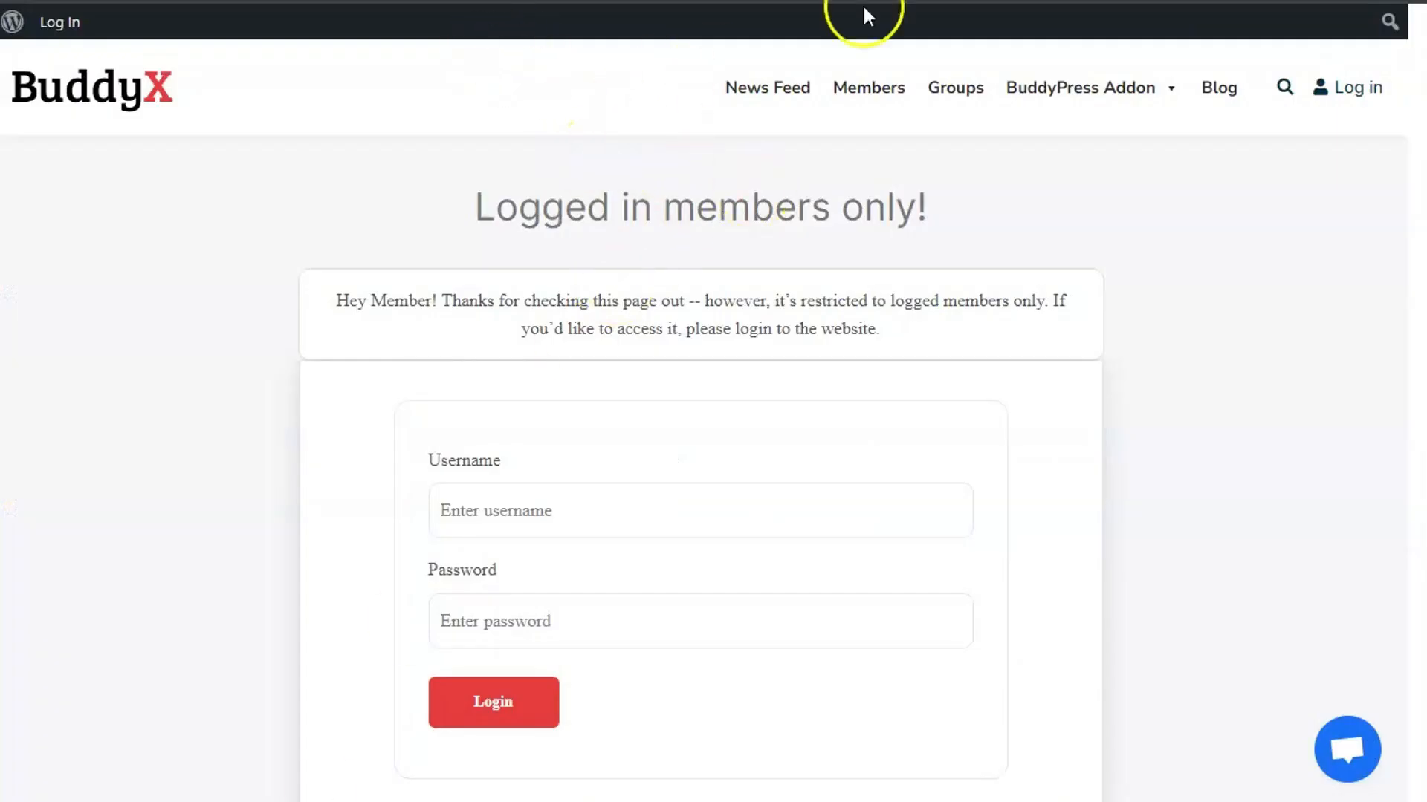
right_click(698, 132)
left_click(779, 229)
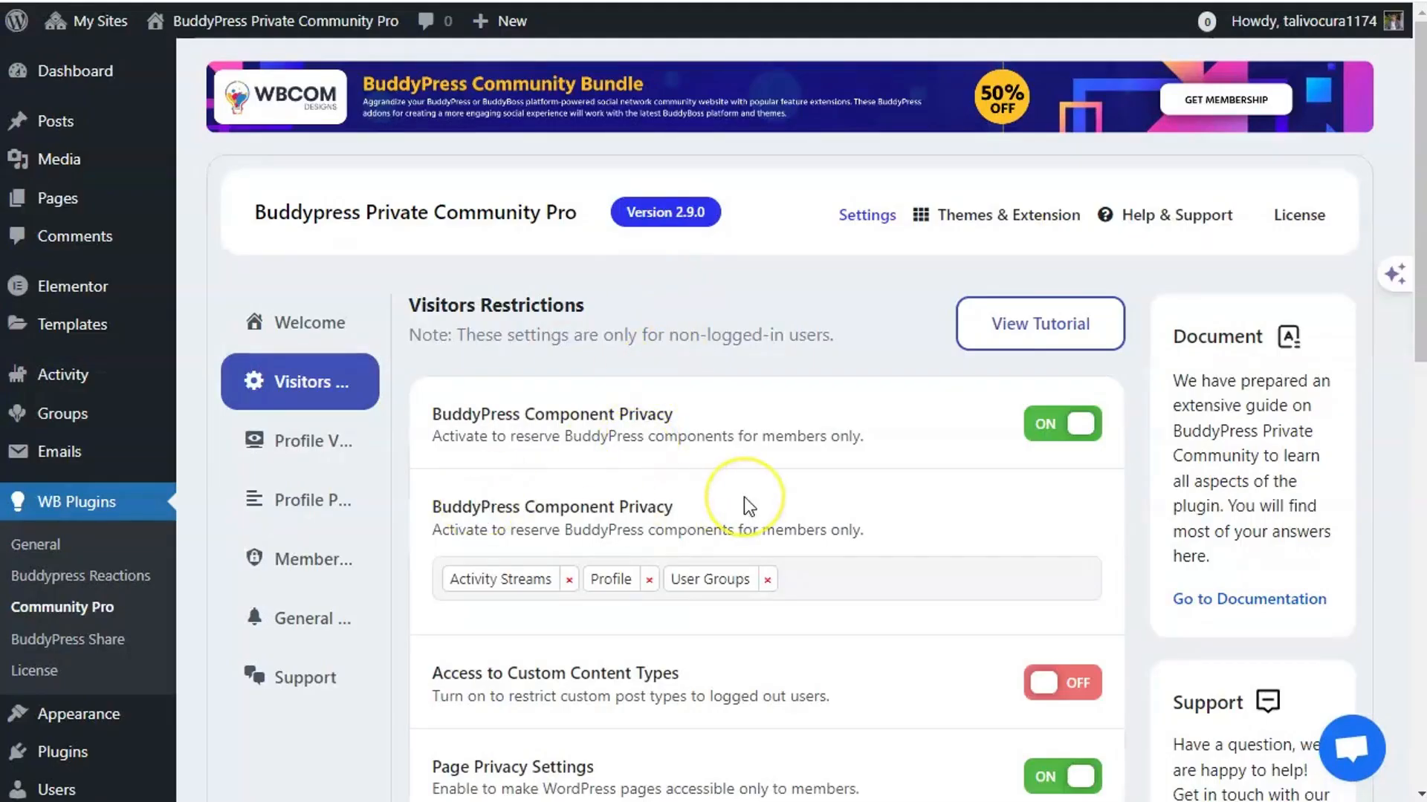
- Remove Members from the locked WordPress pages and save the visitor restriction settings
scroll(743, 498, "down", 5)
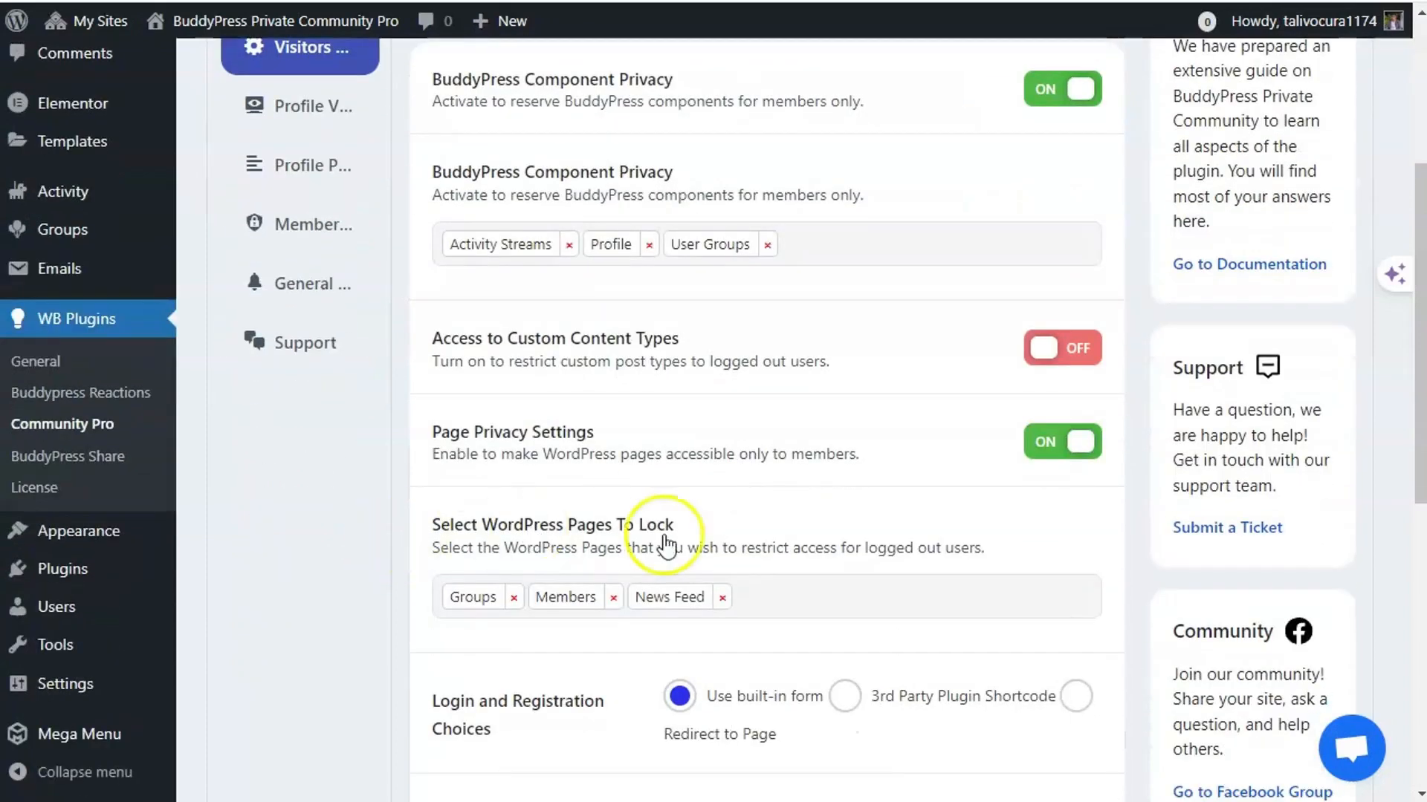
left_click(613, 598)
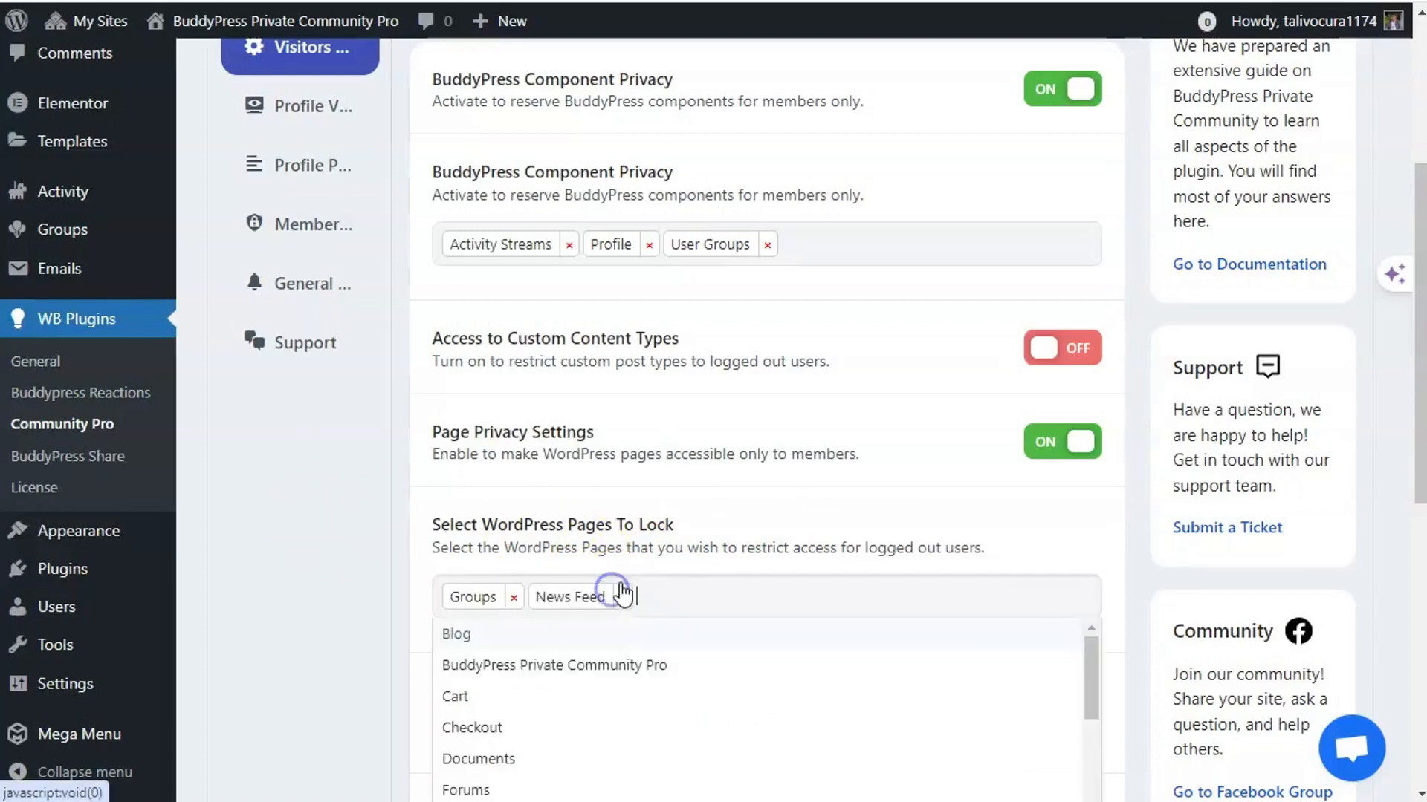
left_click(361, 523)
scroll(525, 479, "down", 8)
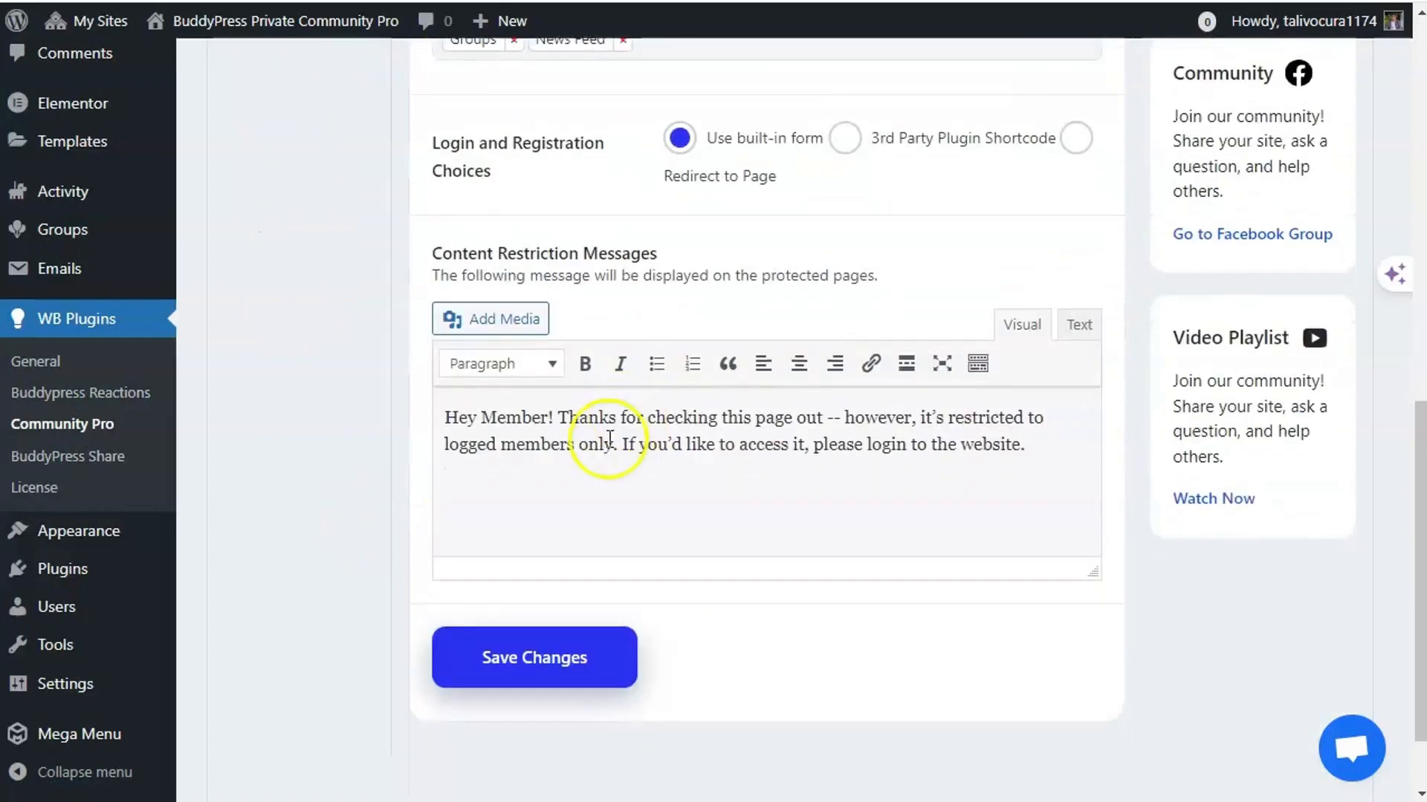
left_click(525, 564)
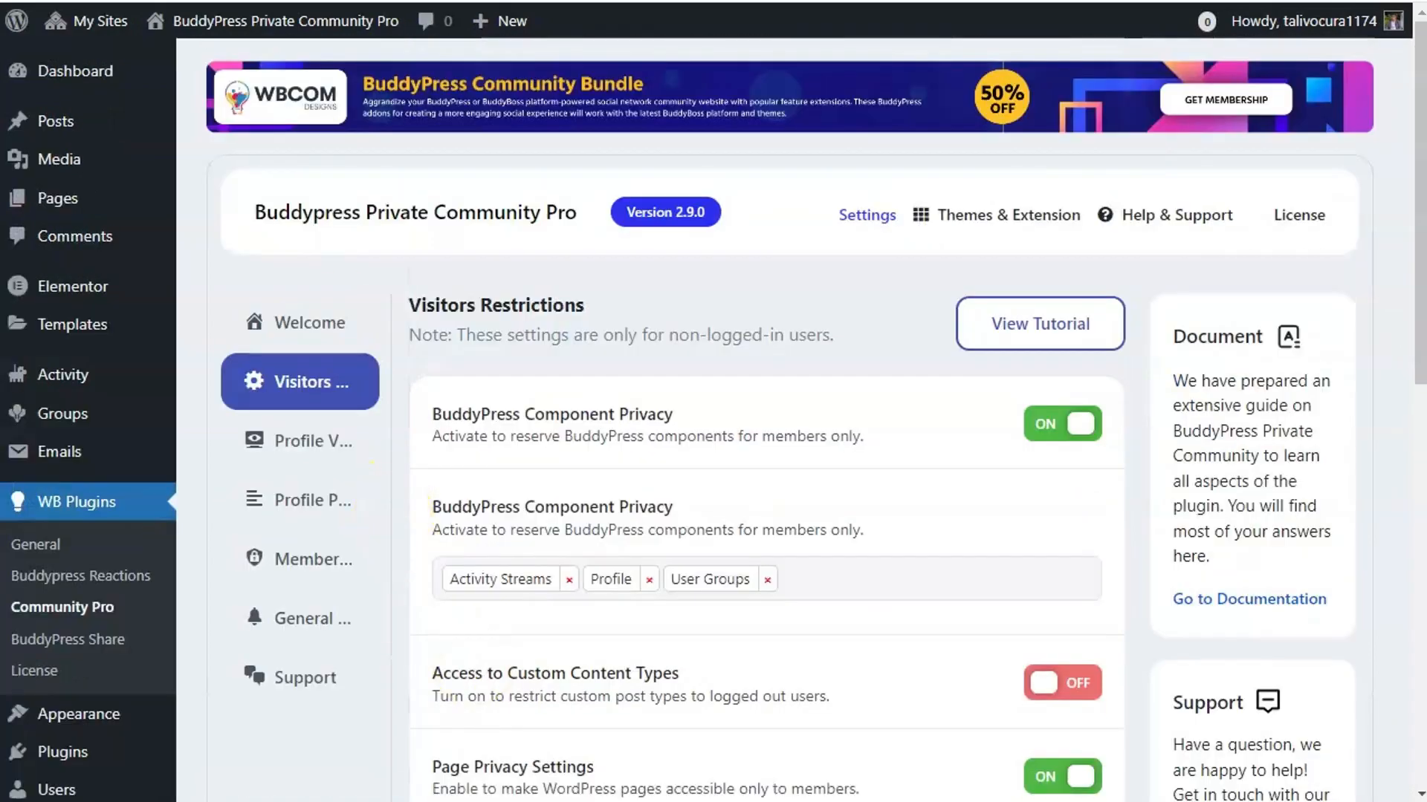
- Reload the logged-out BuddyX view and open a member's profile from the public Members directory
left_click(320, 798)
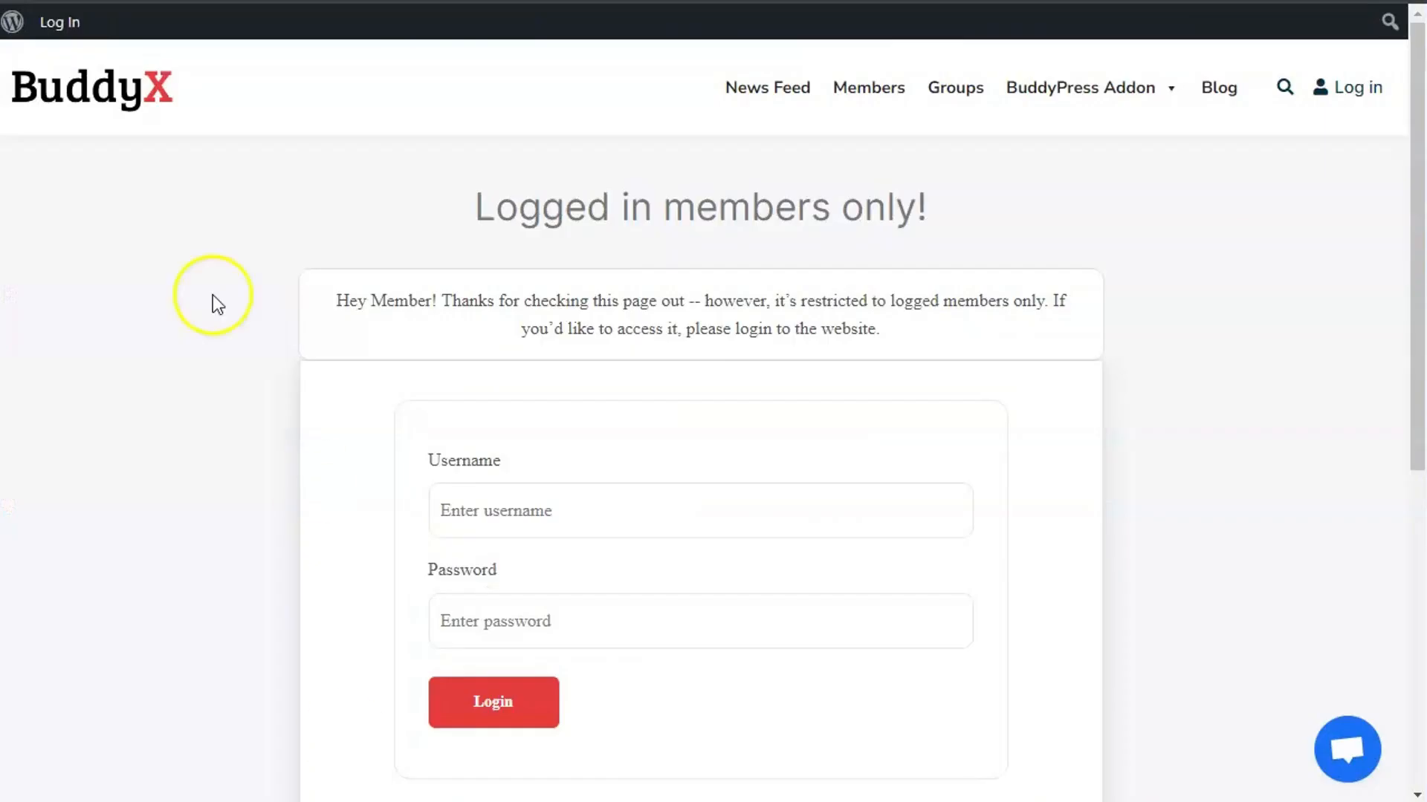
right_click(205, 257)
left_click(276, 345)
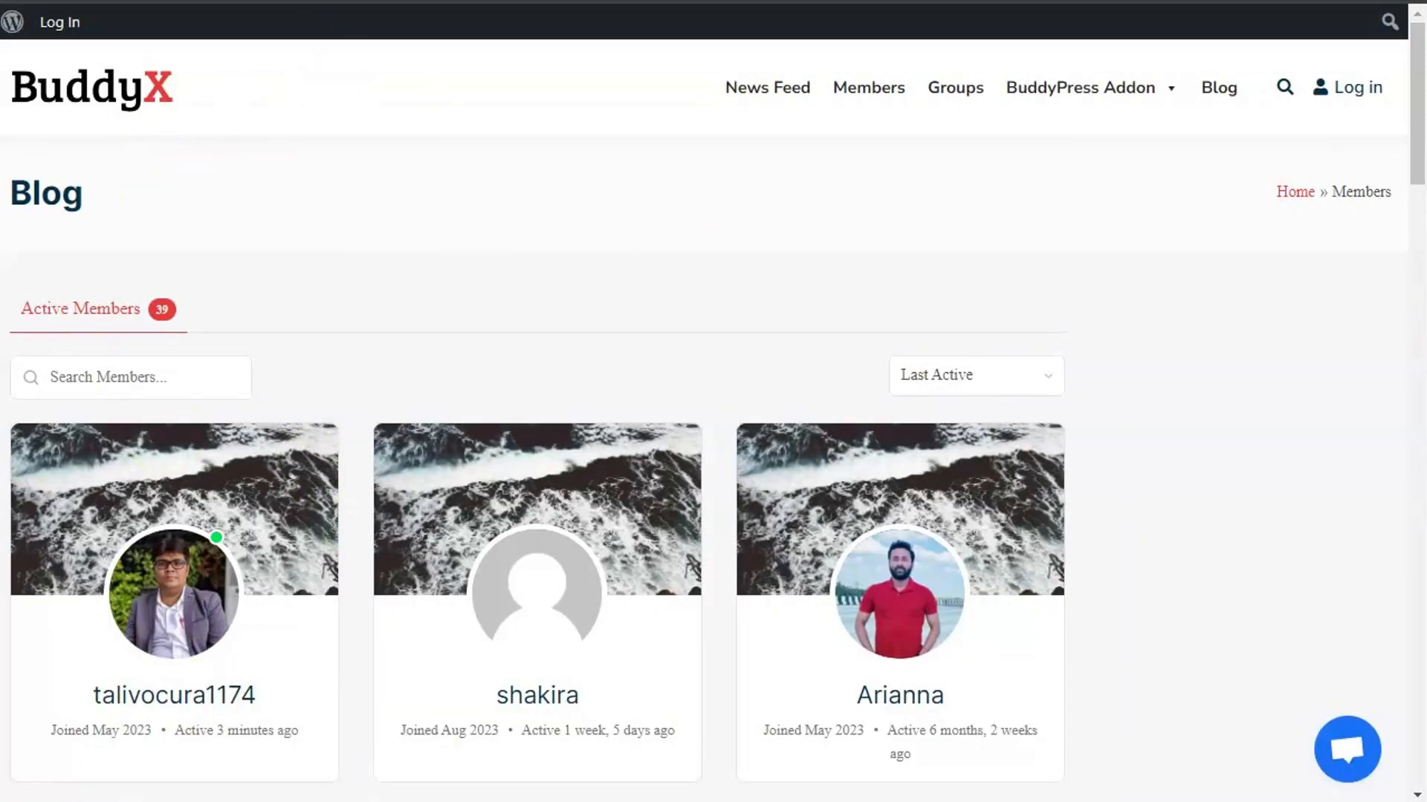
left_click(235, 693)
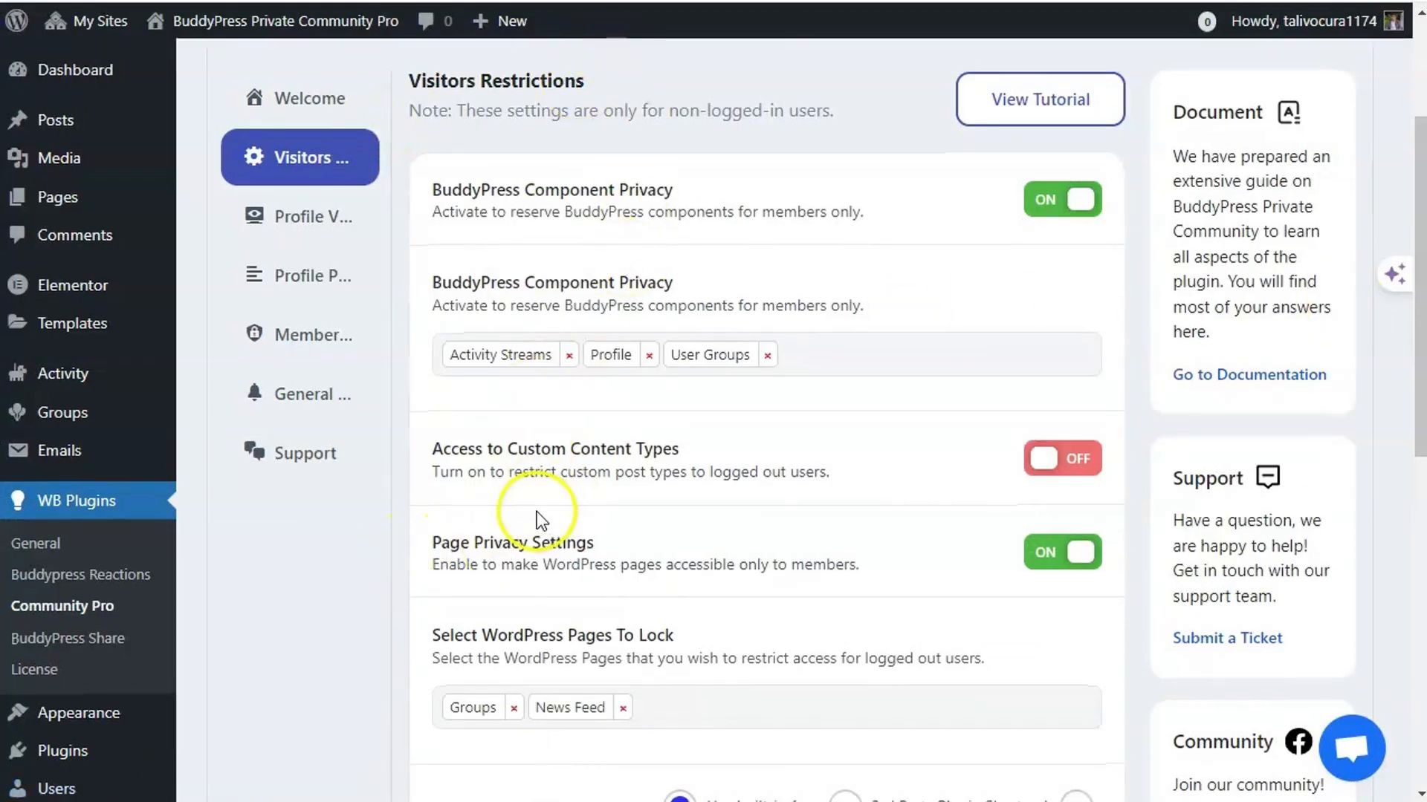
- Turn on Access to Custom Content Types restriction, check the Select CPT To Lock list, and save
scroll(457, 353, "down", 2)
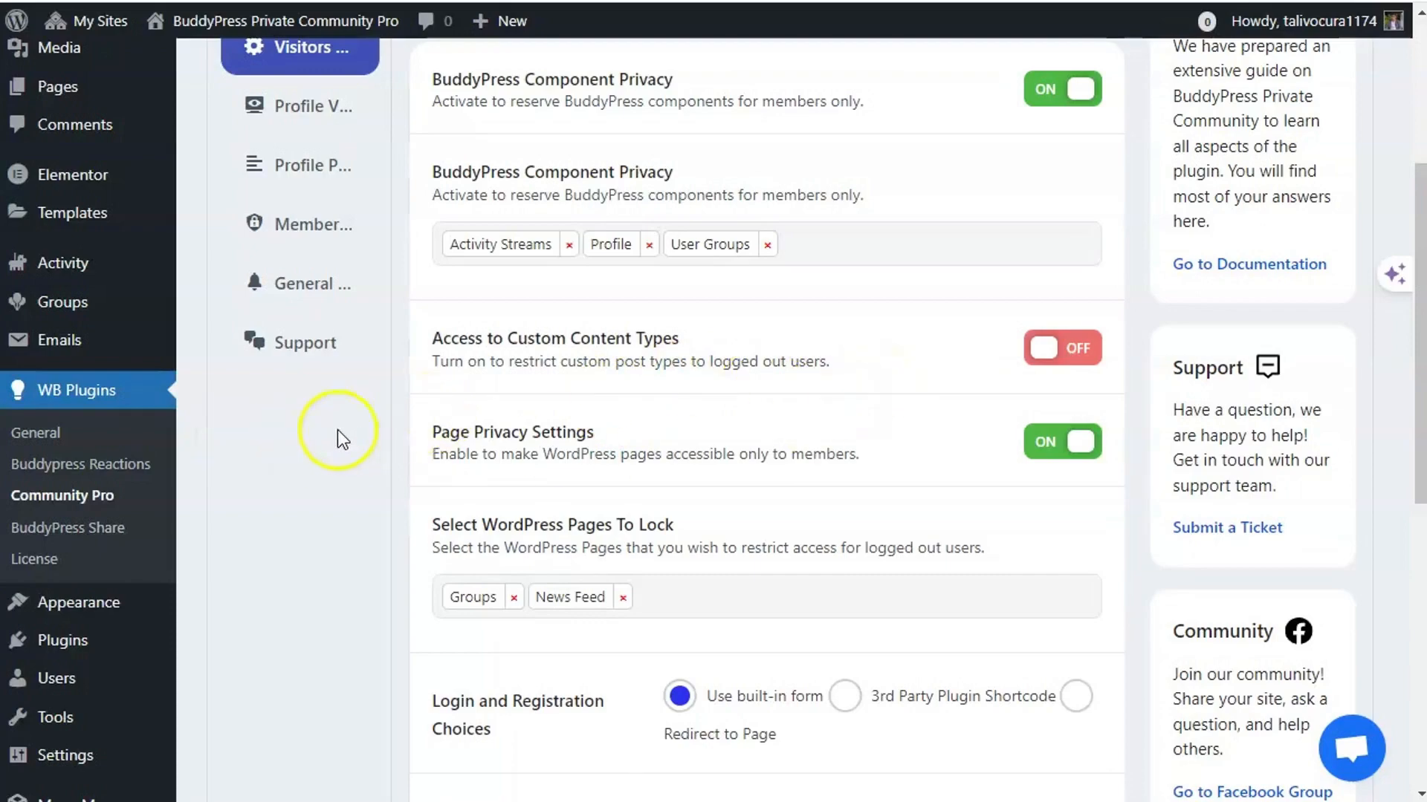
scroll(128, 441, "up", 1)
scroll(128, 431, "up", 3)
scroll(363, 404, "down", 4)
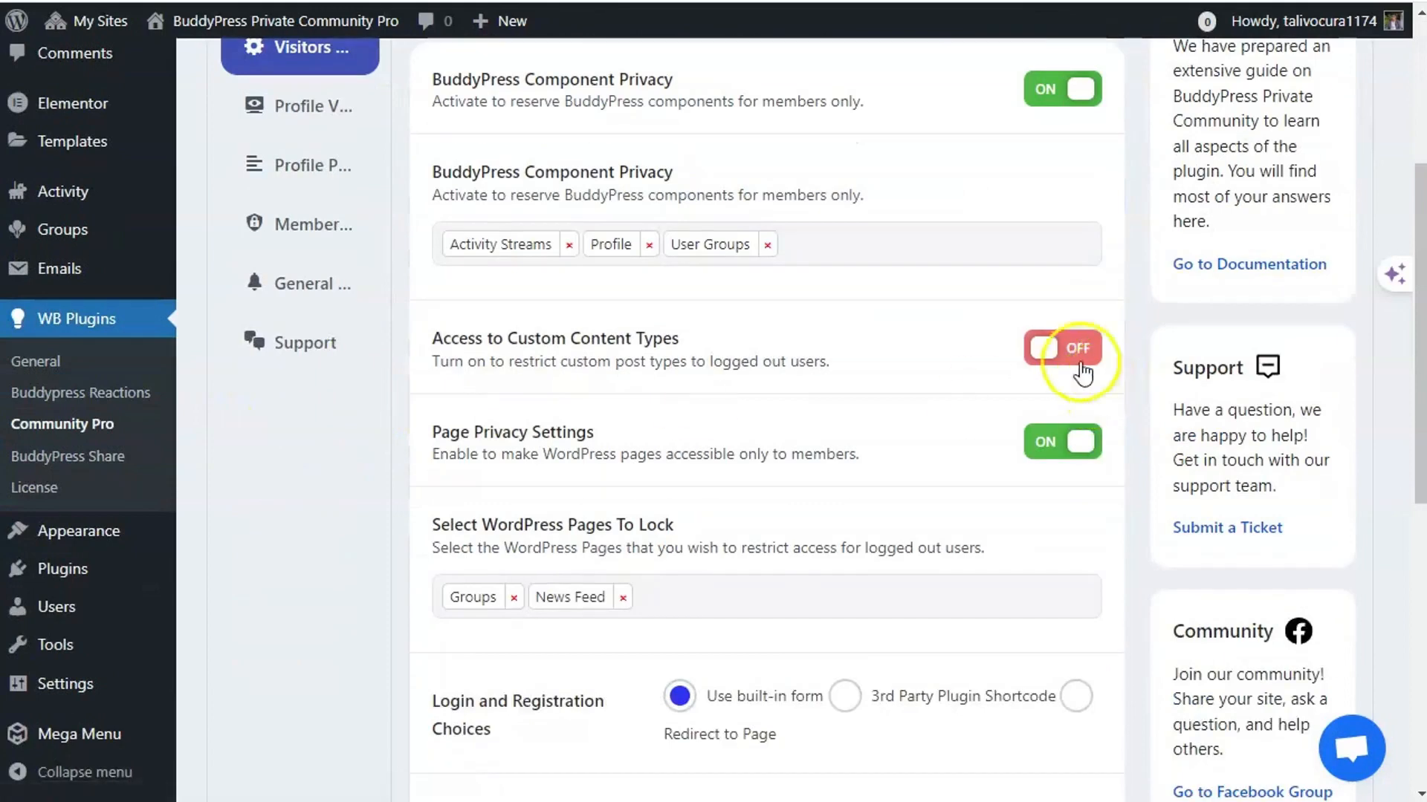
left_click(1081, 366)
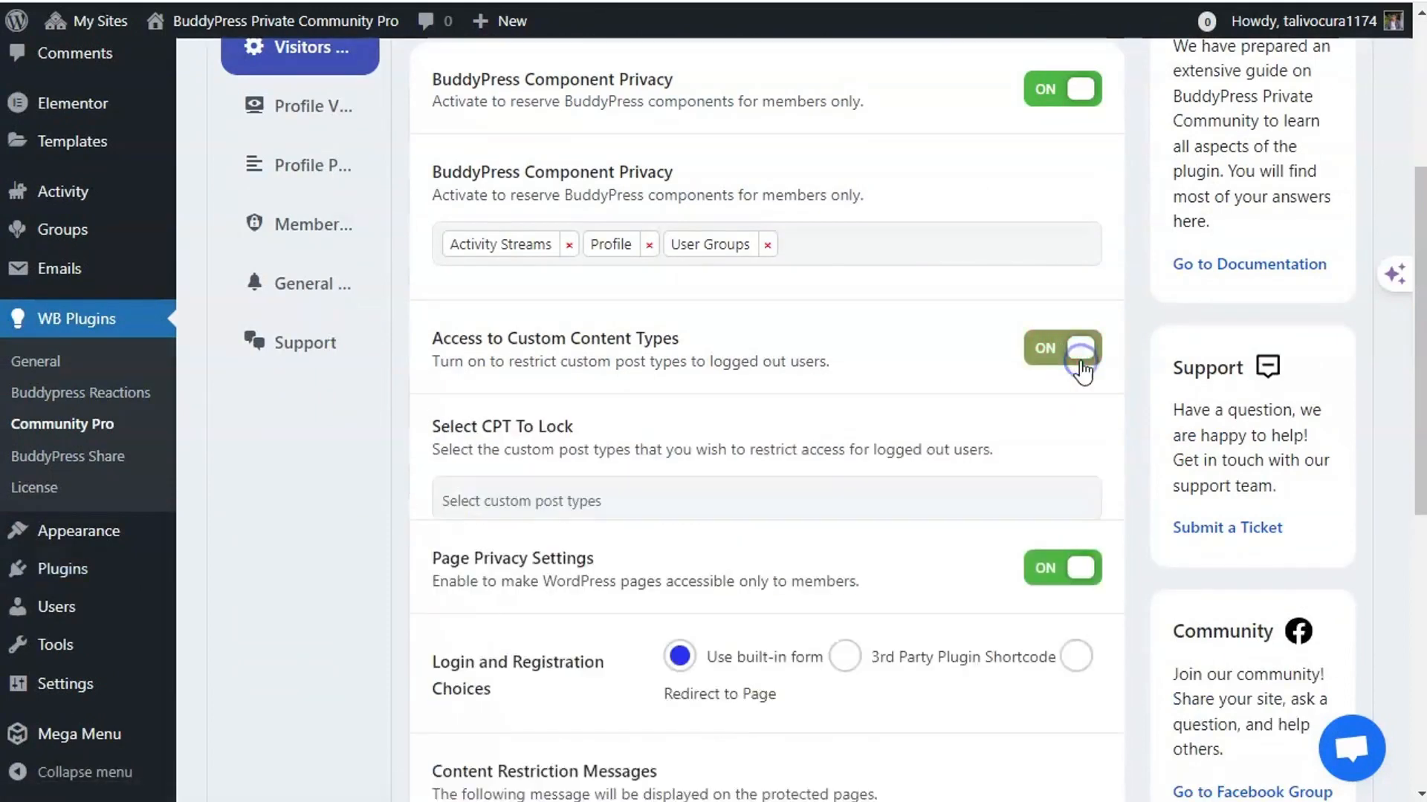
left_click(515, 500)
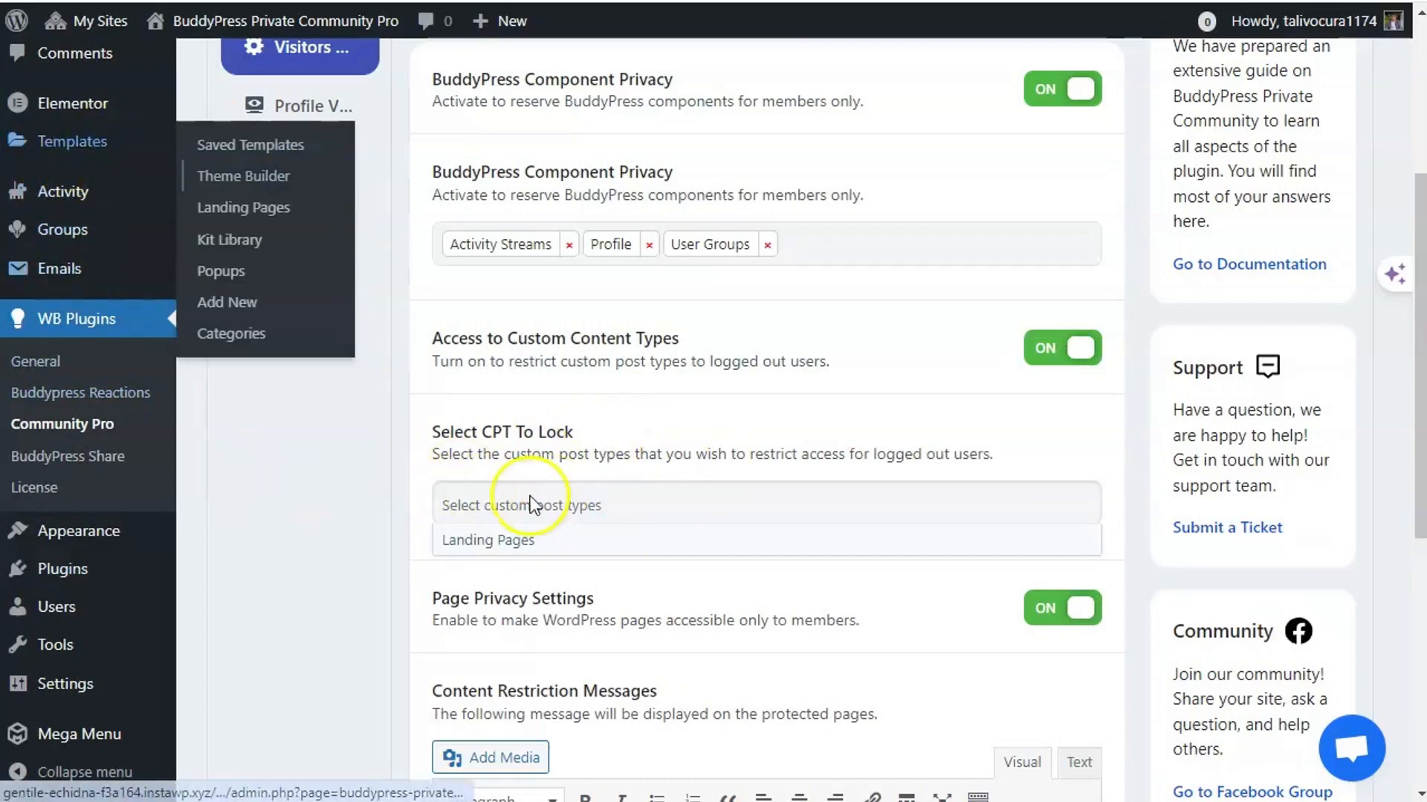
left_click(397, 501)
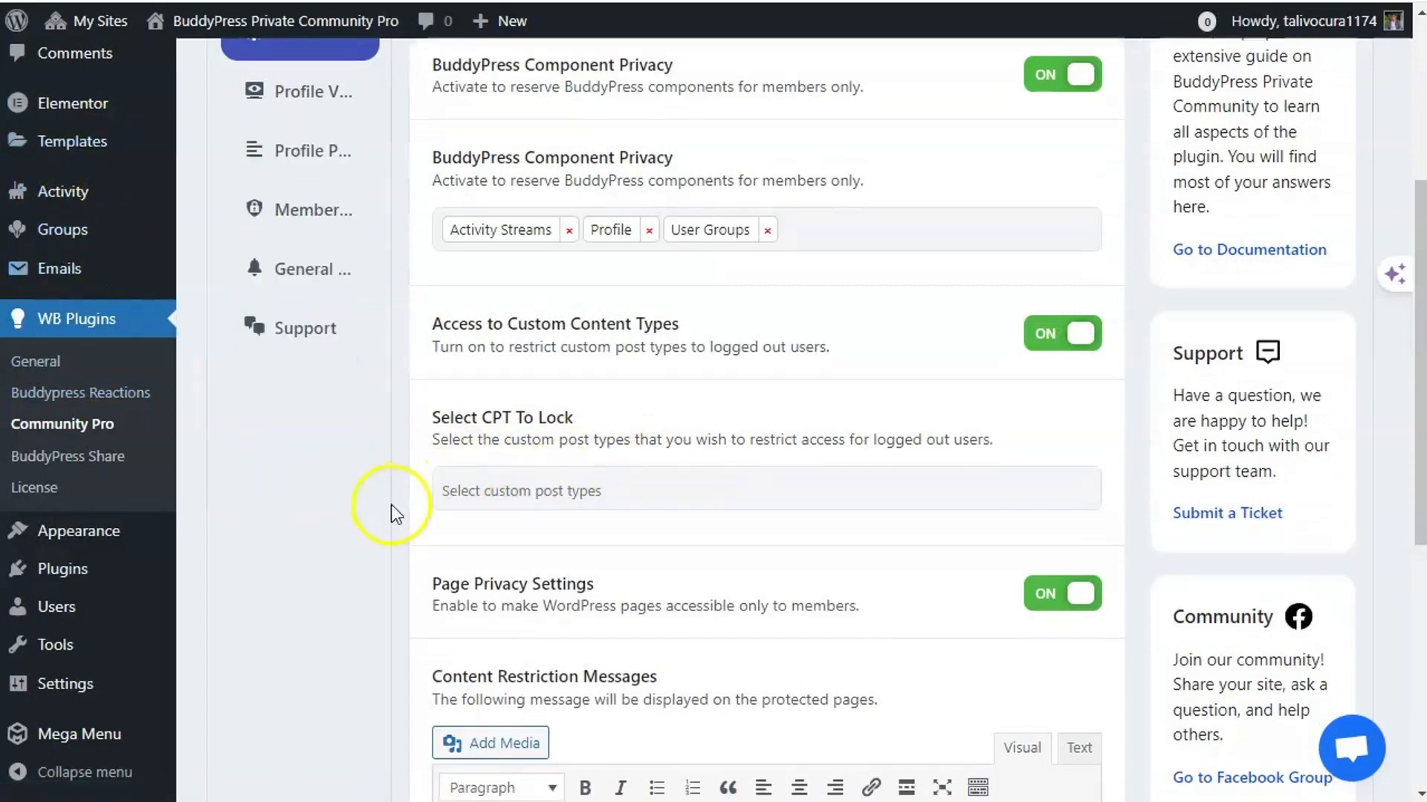
scroll(392, 510, "down", 6)
left_click(533, 581)
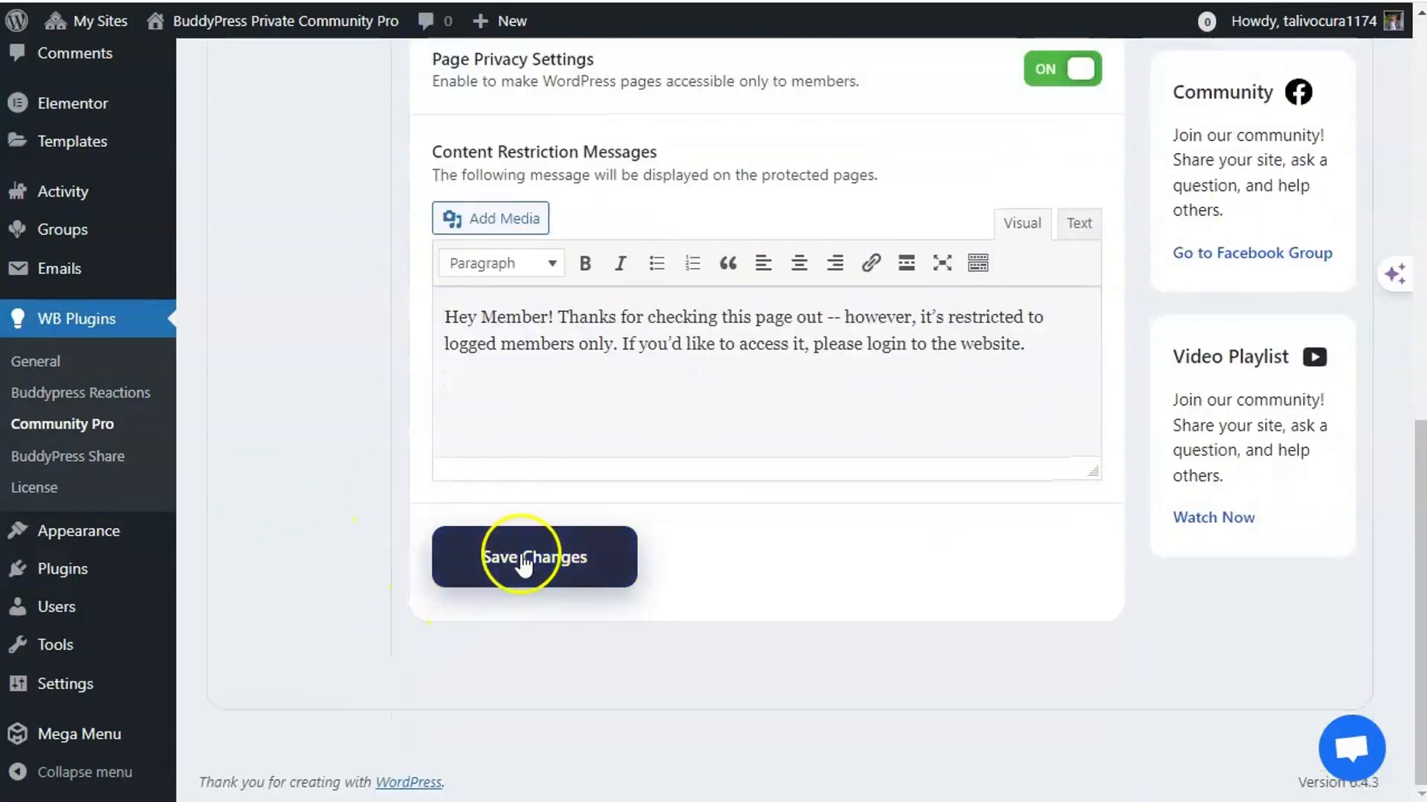
- Activate the WooCommerce plugin on the Plugins page
scroll(376, 566, "up", 4)
scroll(385, 570, "up", 1)
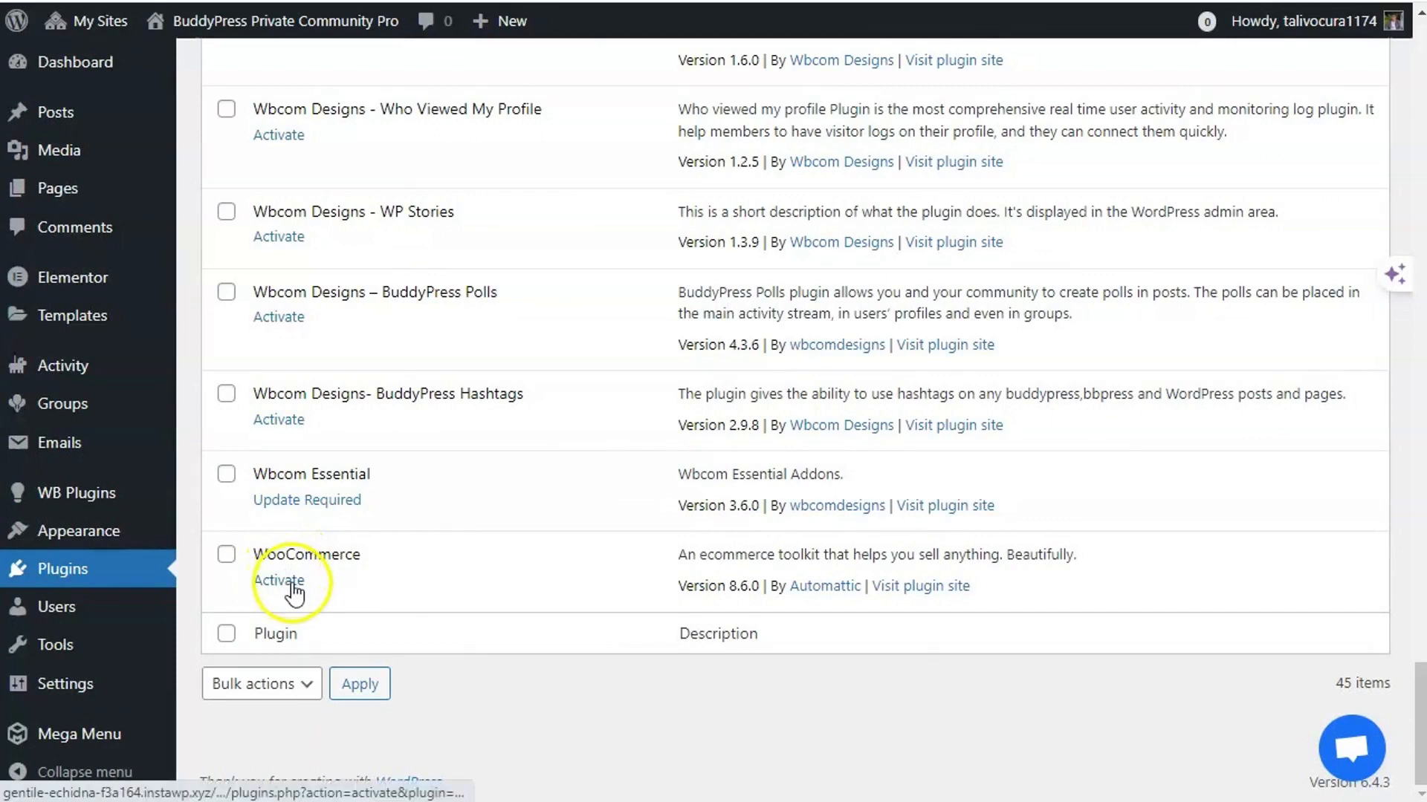
scroll(383, 581, "up", 2)
scroll(383, 581, "down", 2)
left_click(302, 584)
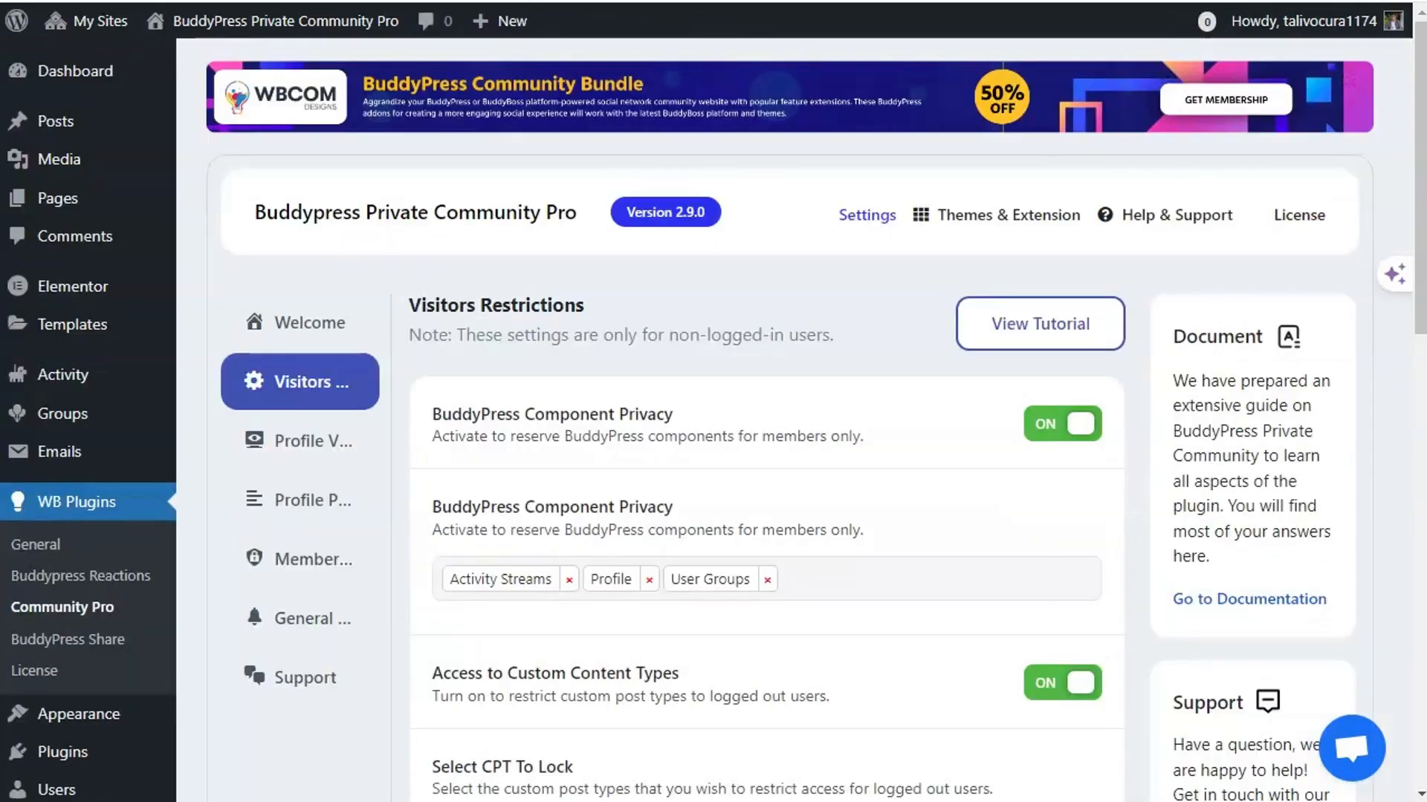
- Reload the Community Pro settings and confirm Select CPT To Lock now lists Landing Pages and Products
right_click(777, 350)
left_click(826, 429)
scroll(801, 420, "down", 3)
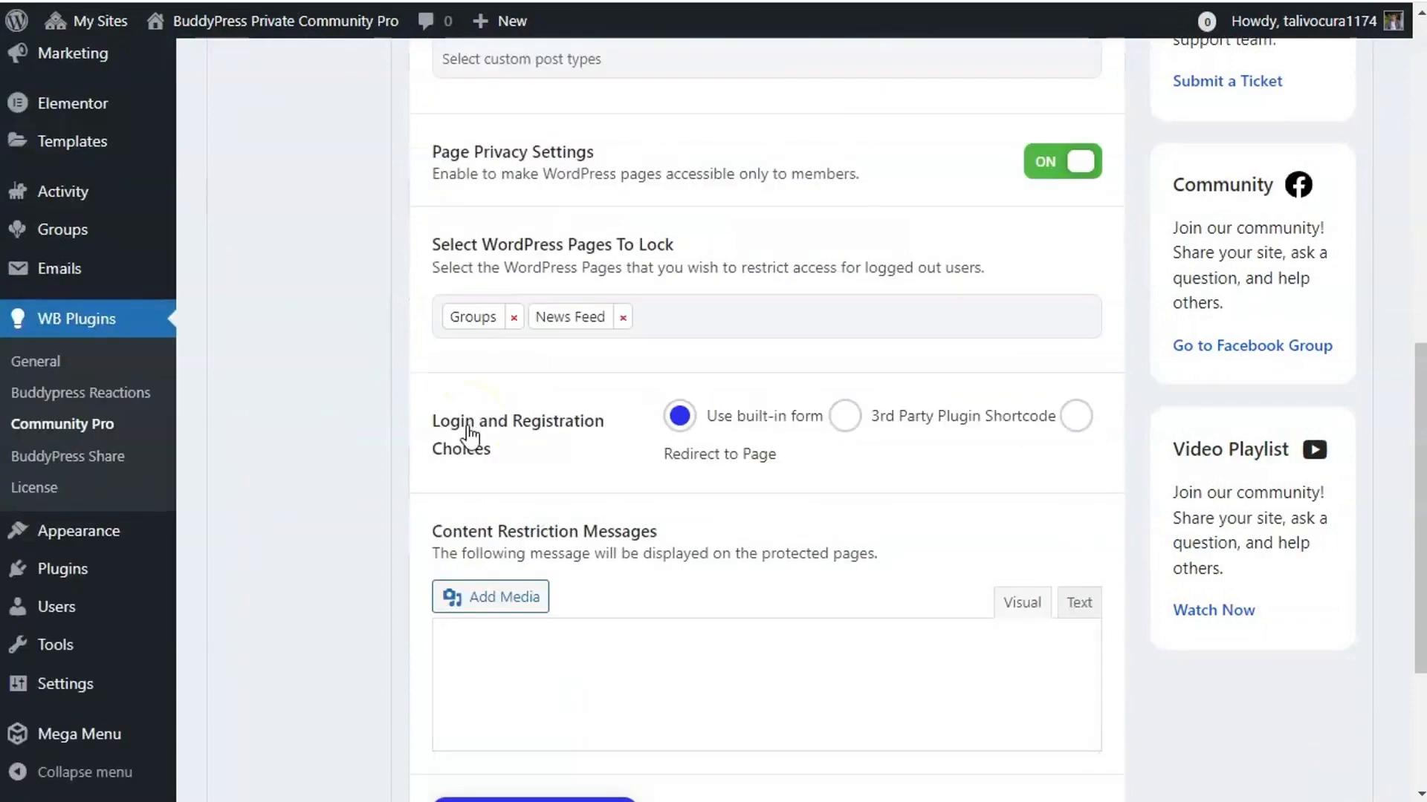
scroll(470, 432, "up", 5)
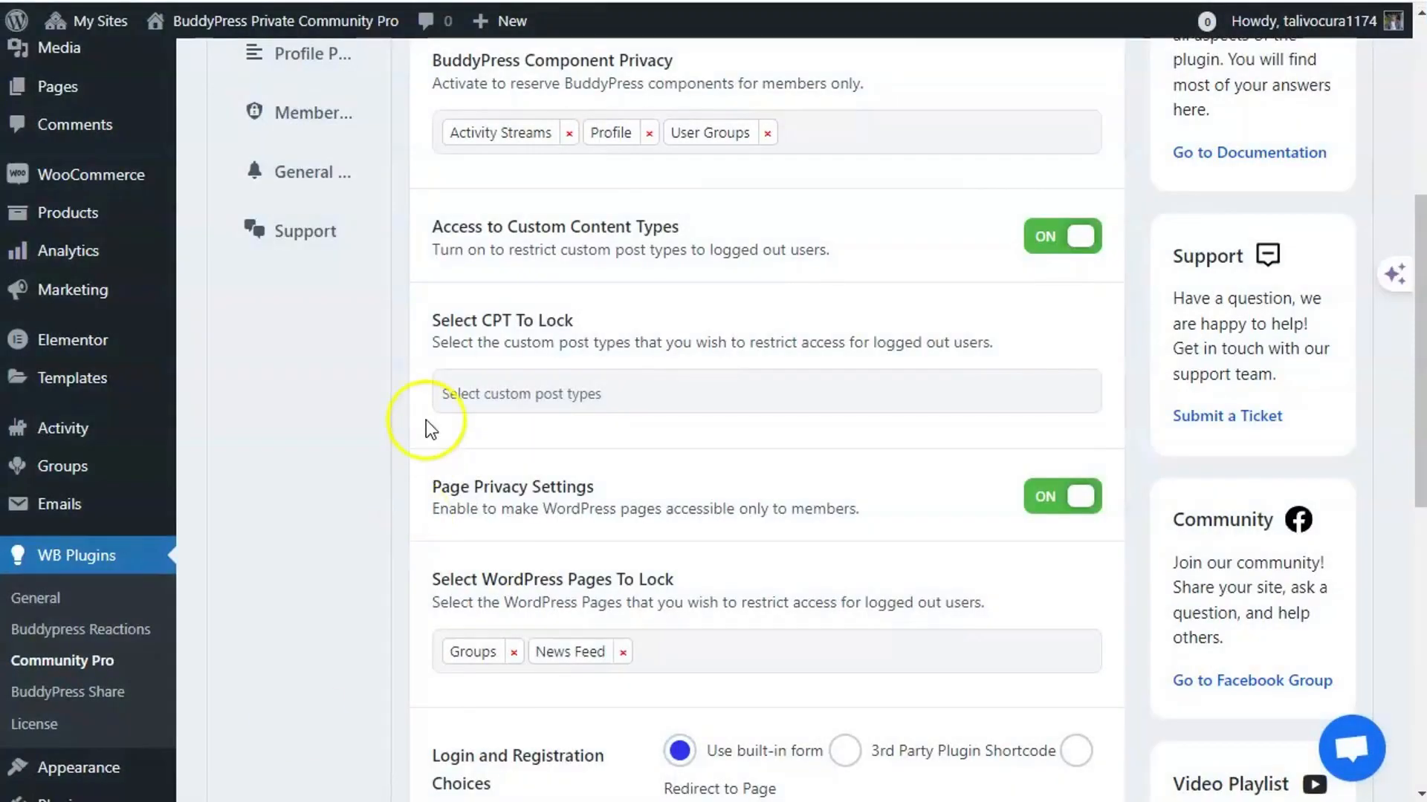
left_click(494, 394)
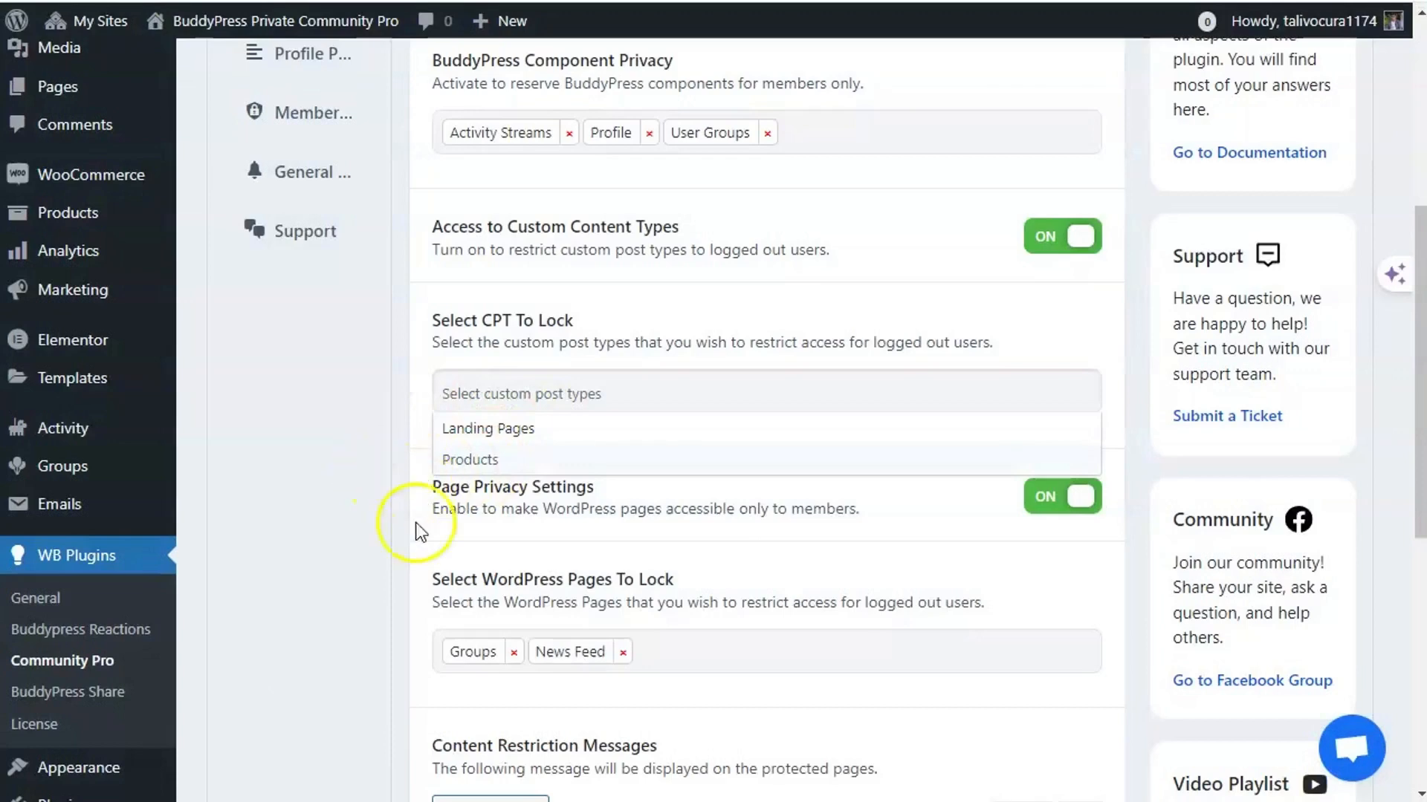
left_click(354, 501)
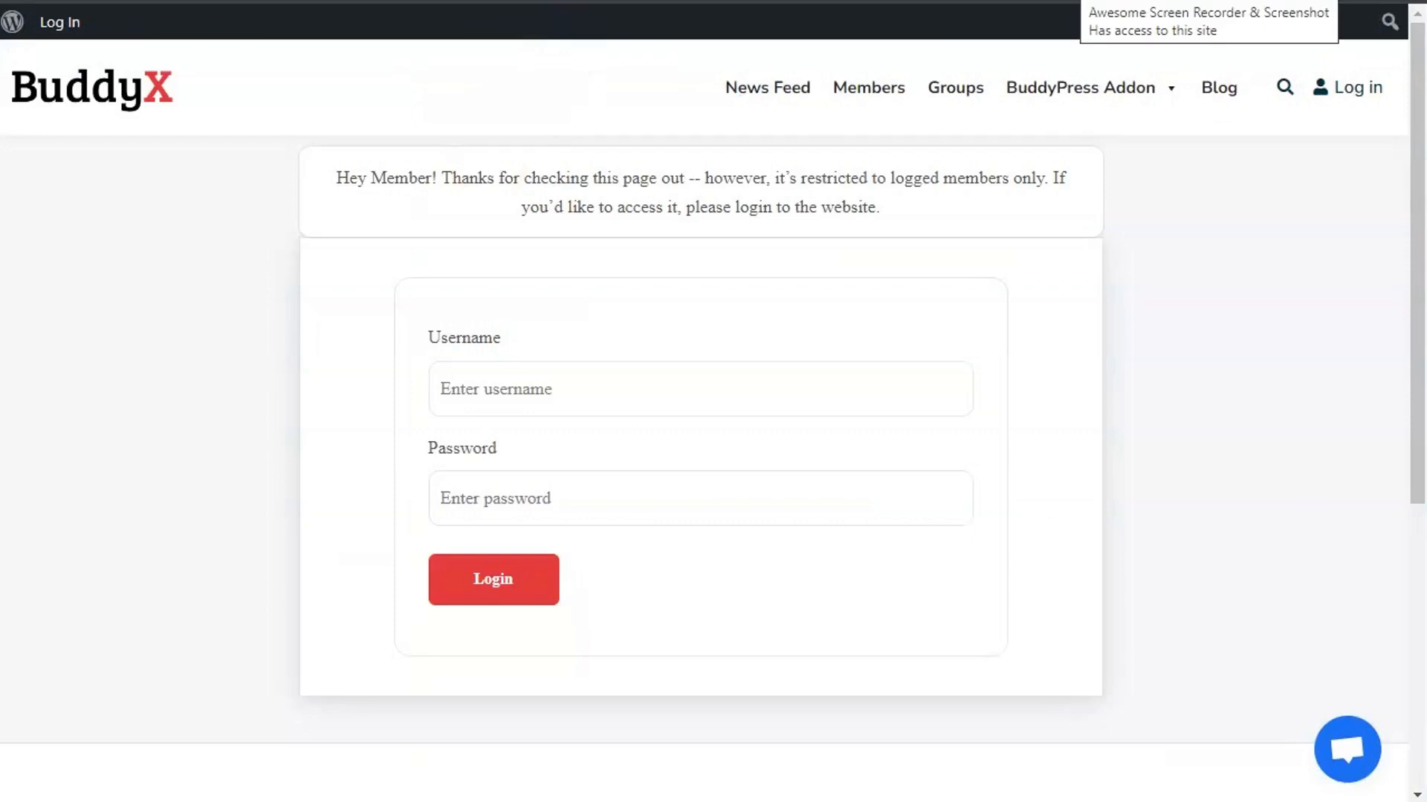
- Load the site's /shop page and open a product page as a logged-out visitor
type("shop")
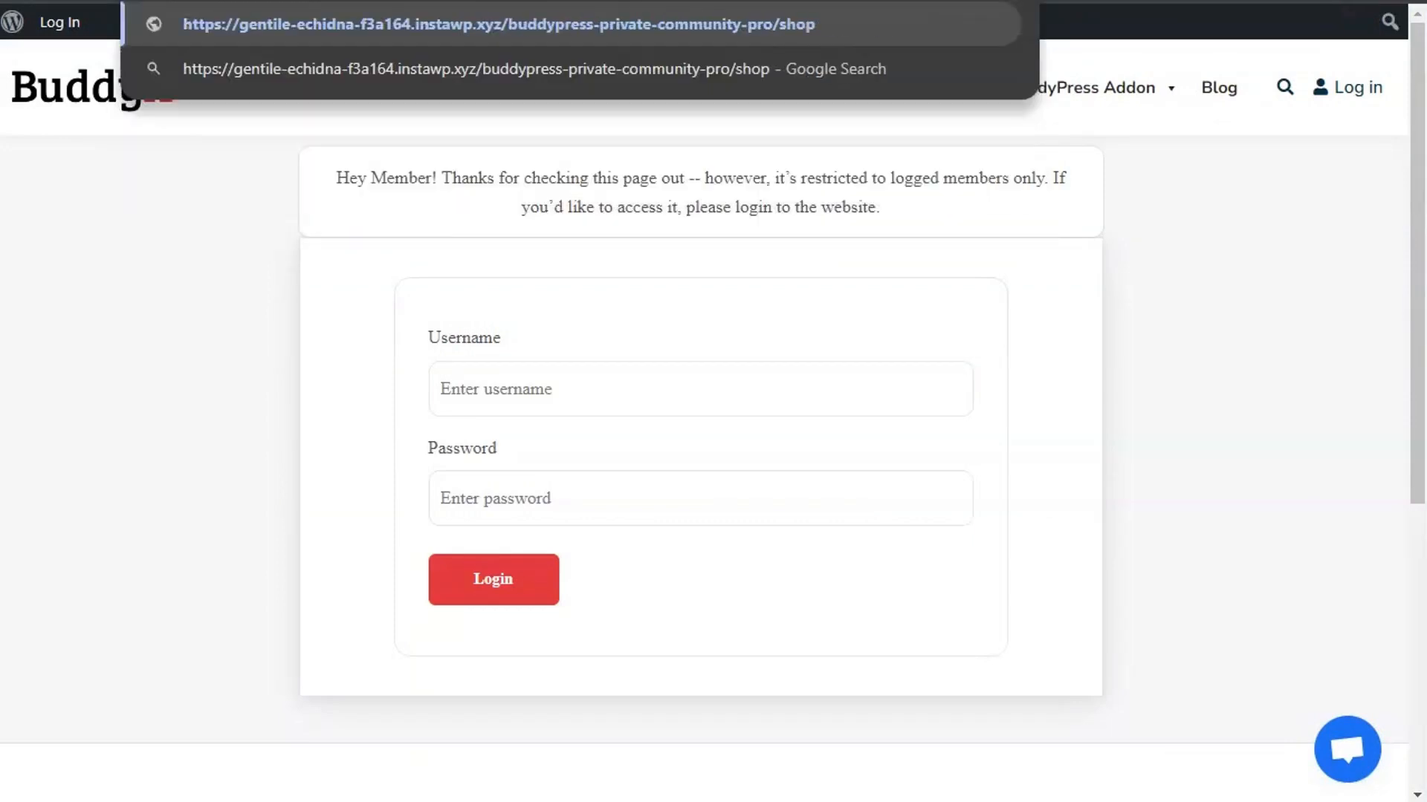
key("Return")
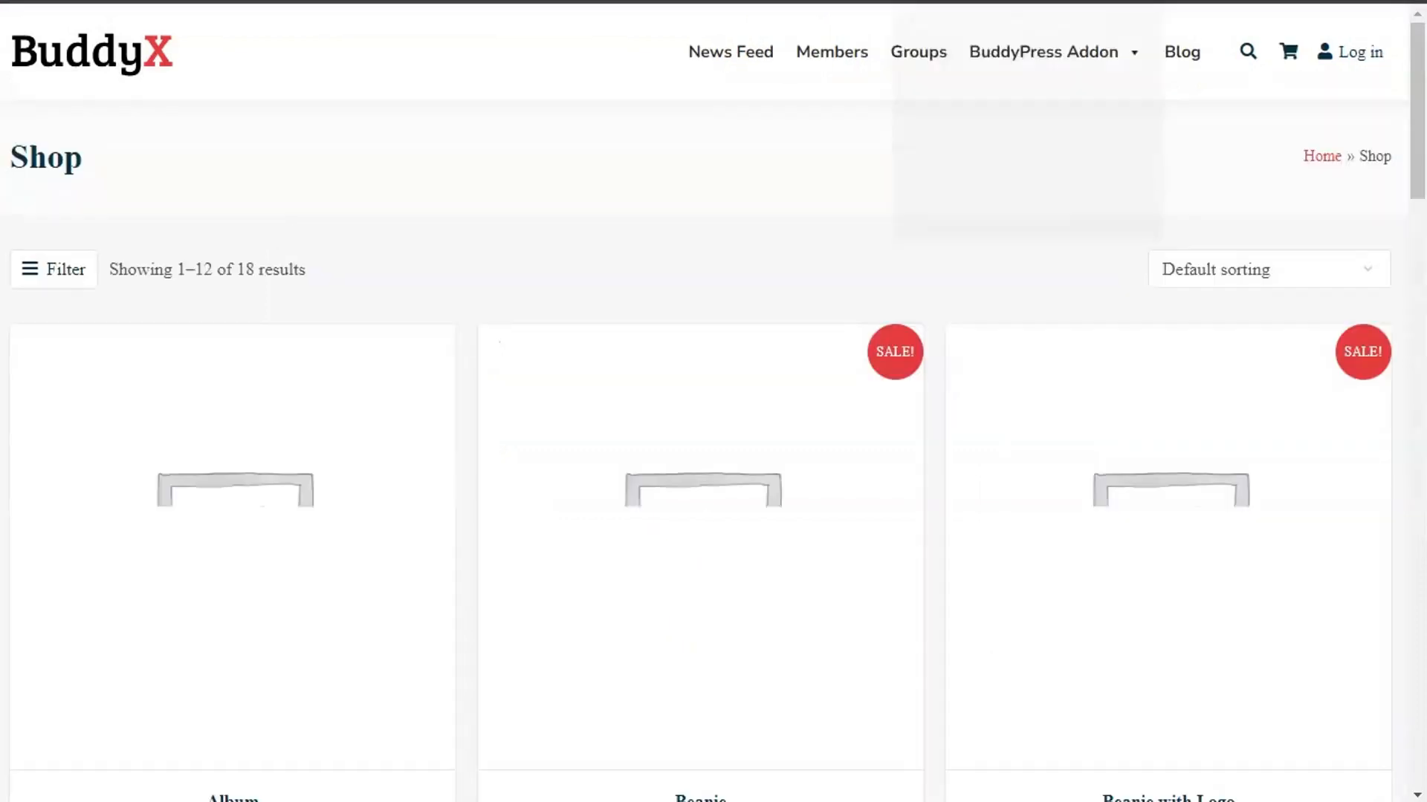
scroll(371, 446, "down", 5)
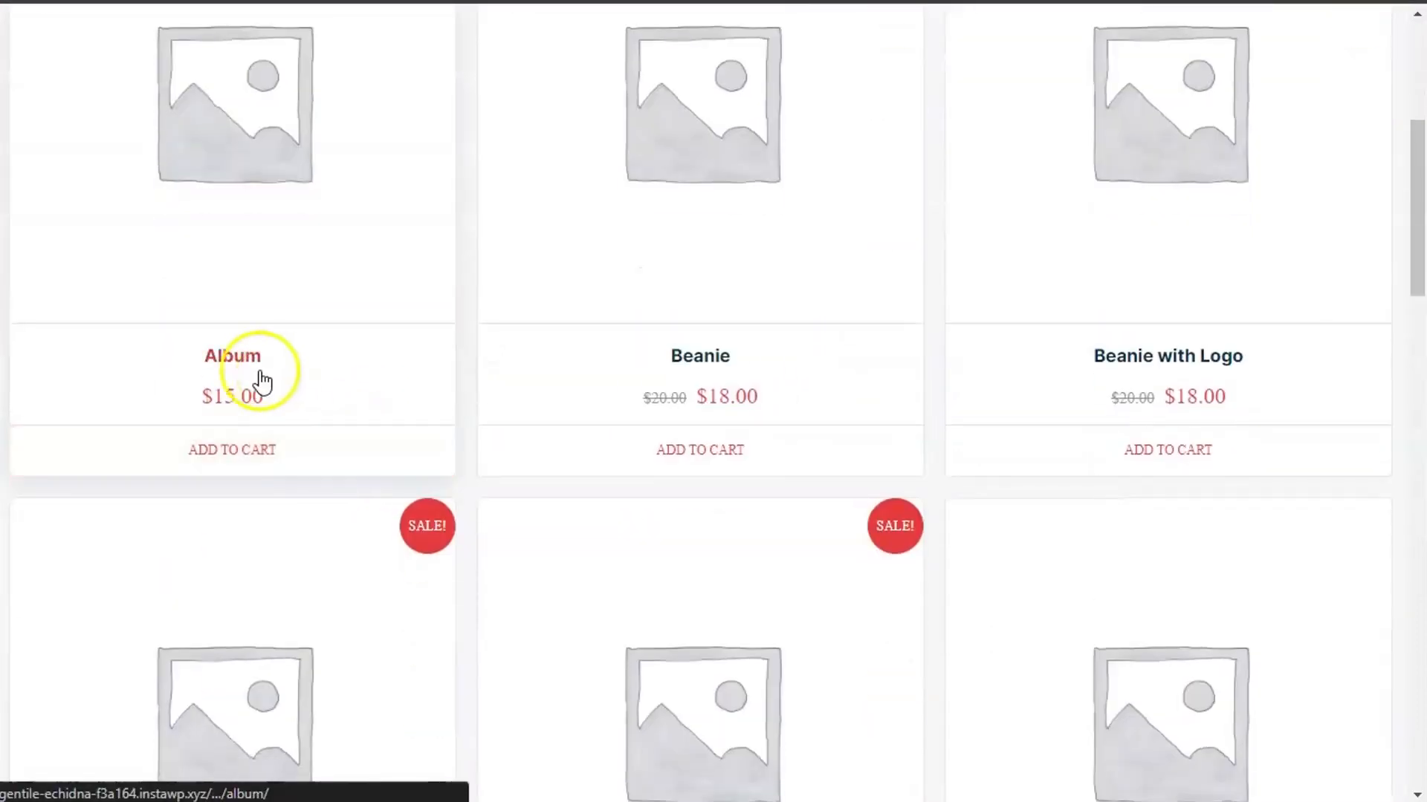
left_click(259, 377)
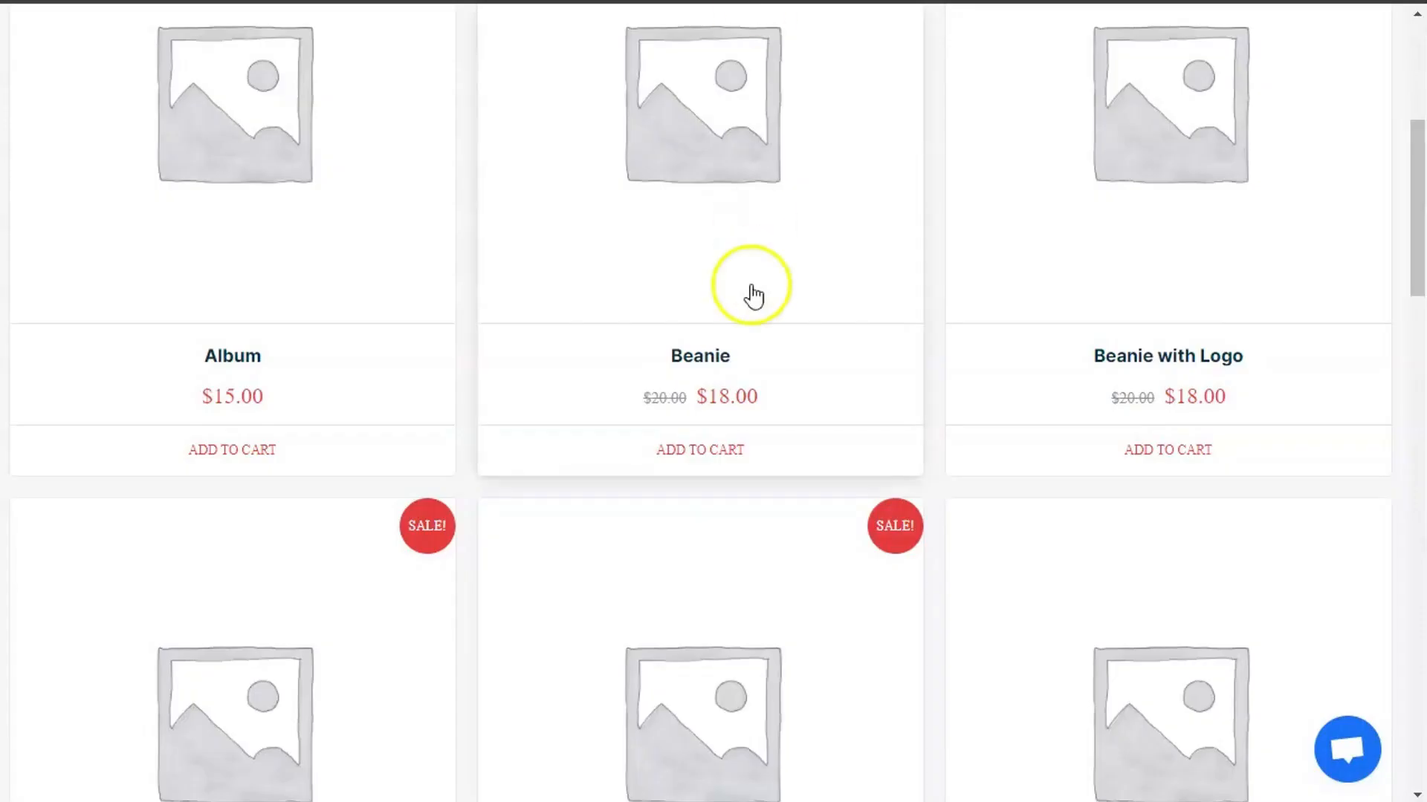
scroll(751, 296, "down", 10)
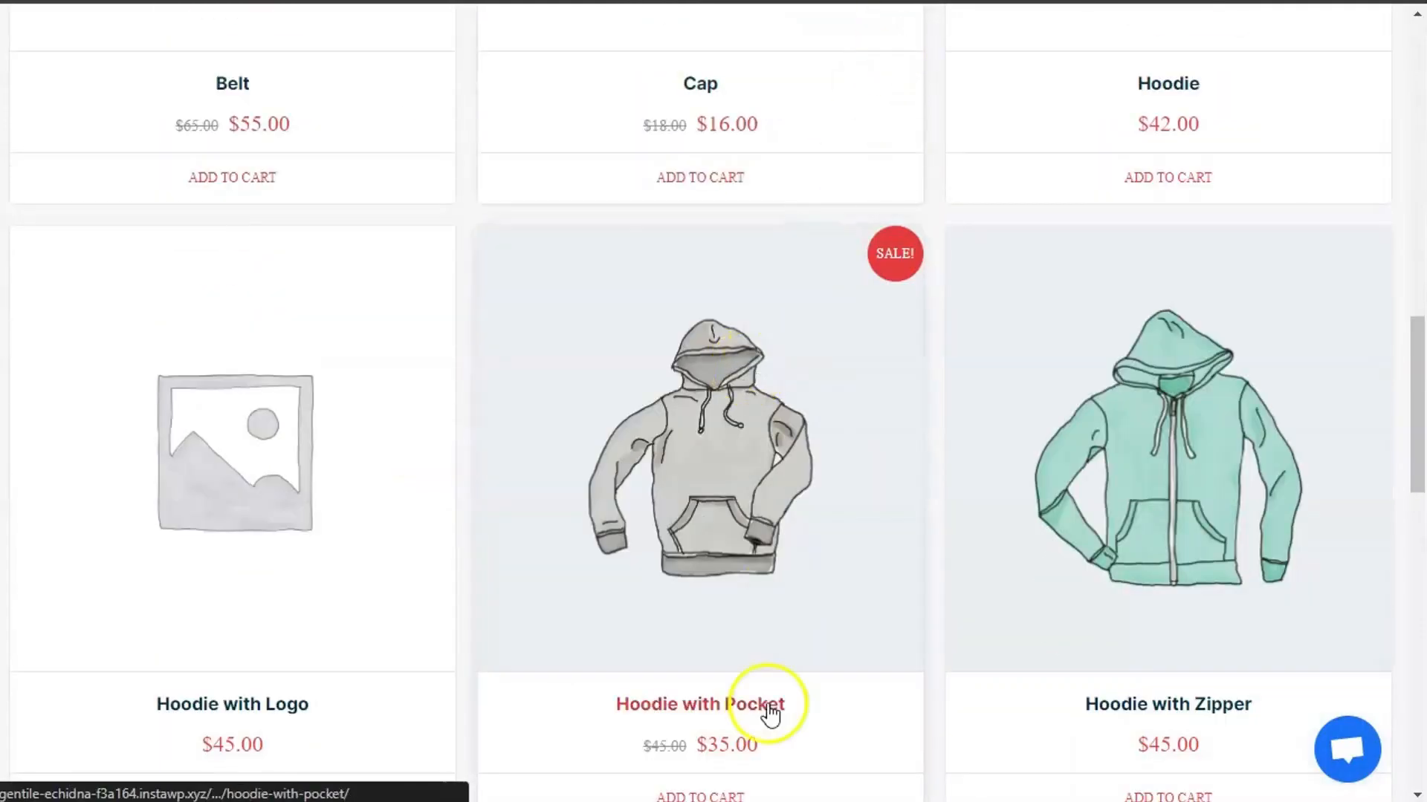
scroll(806, 59, "down", 5)
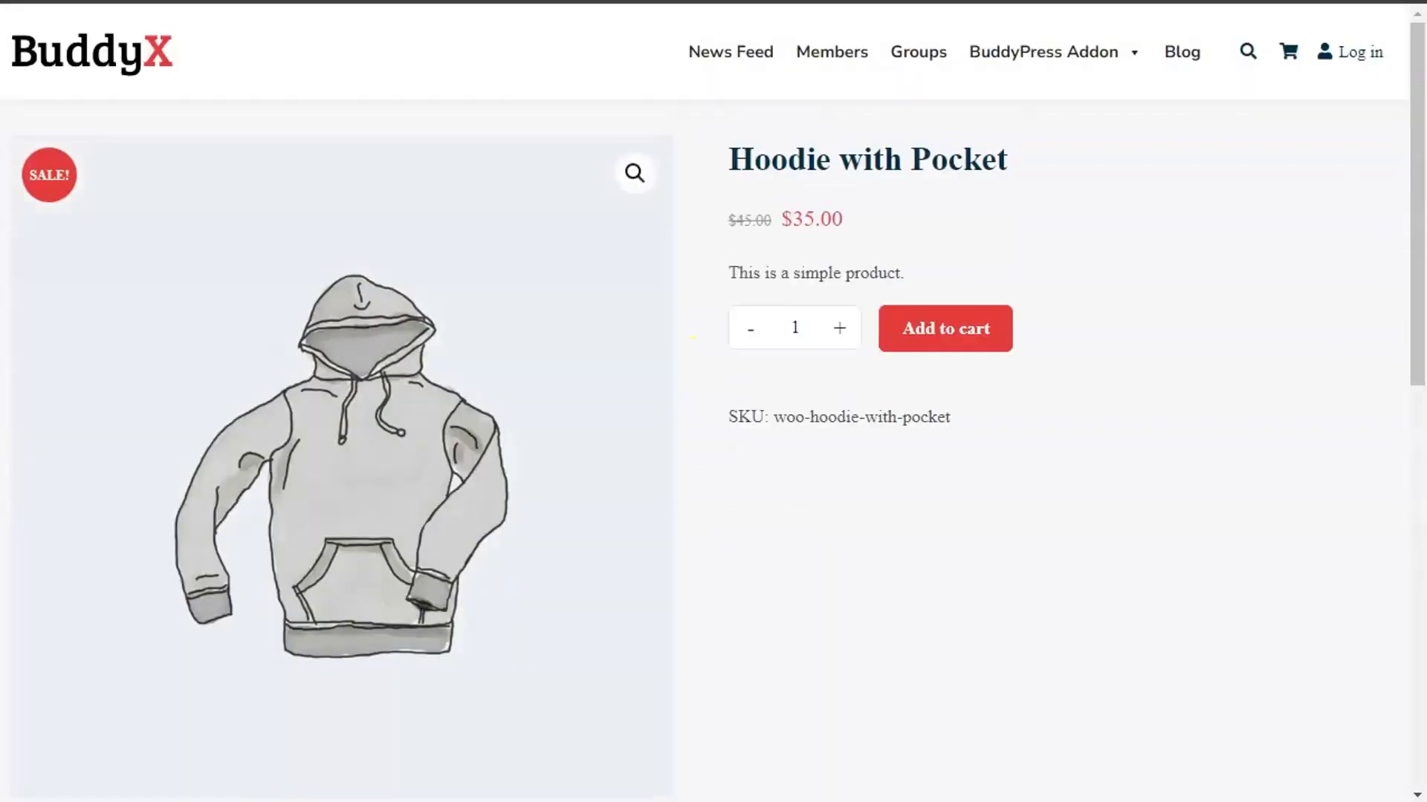
scroll(694, 414, "down", 2)
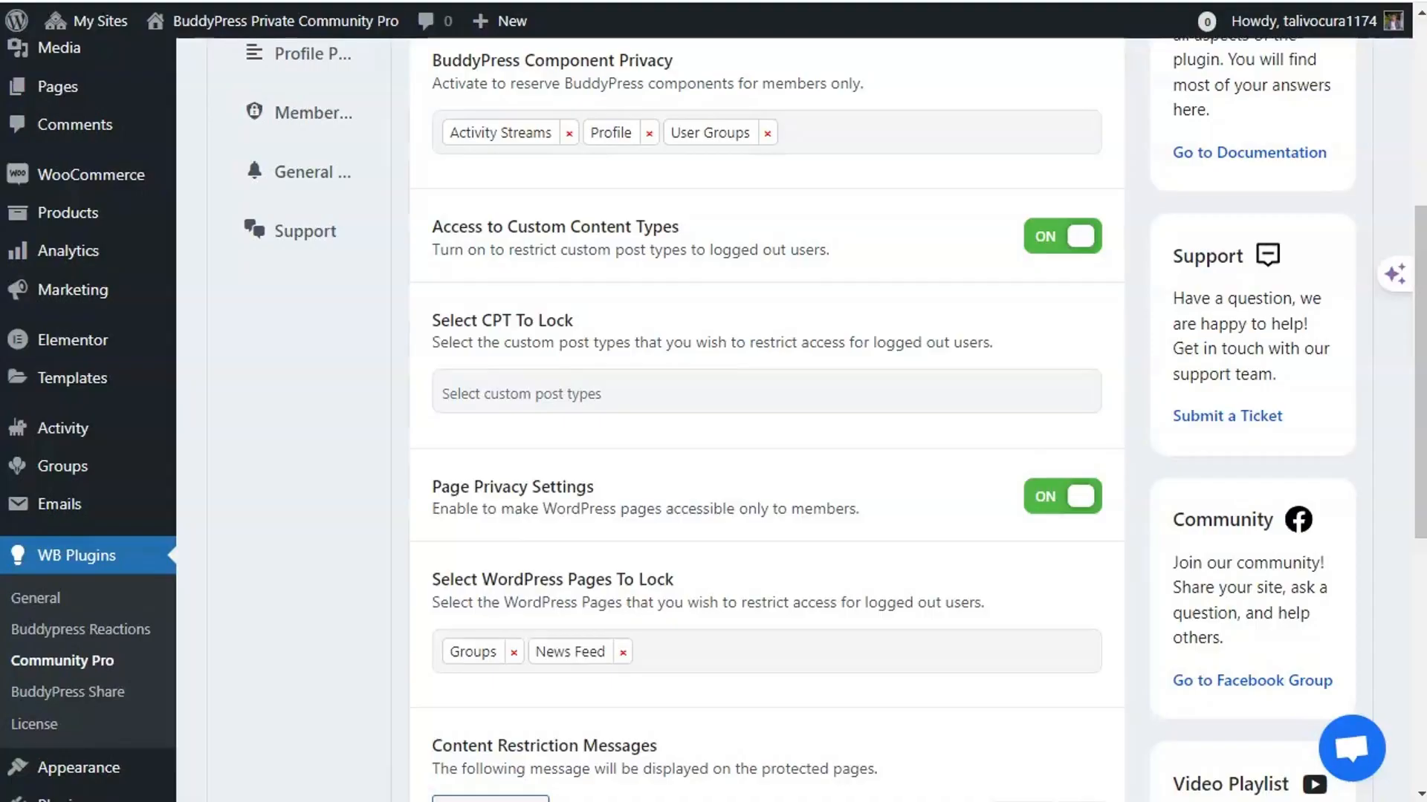
- Choose Products under Select CPT To Lock and save the visitor restriction settings
left_click(520, 392)
left_click(487, 456)
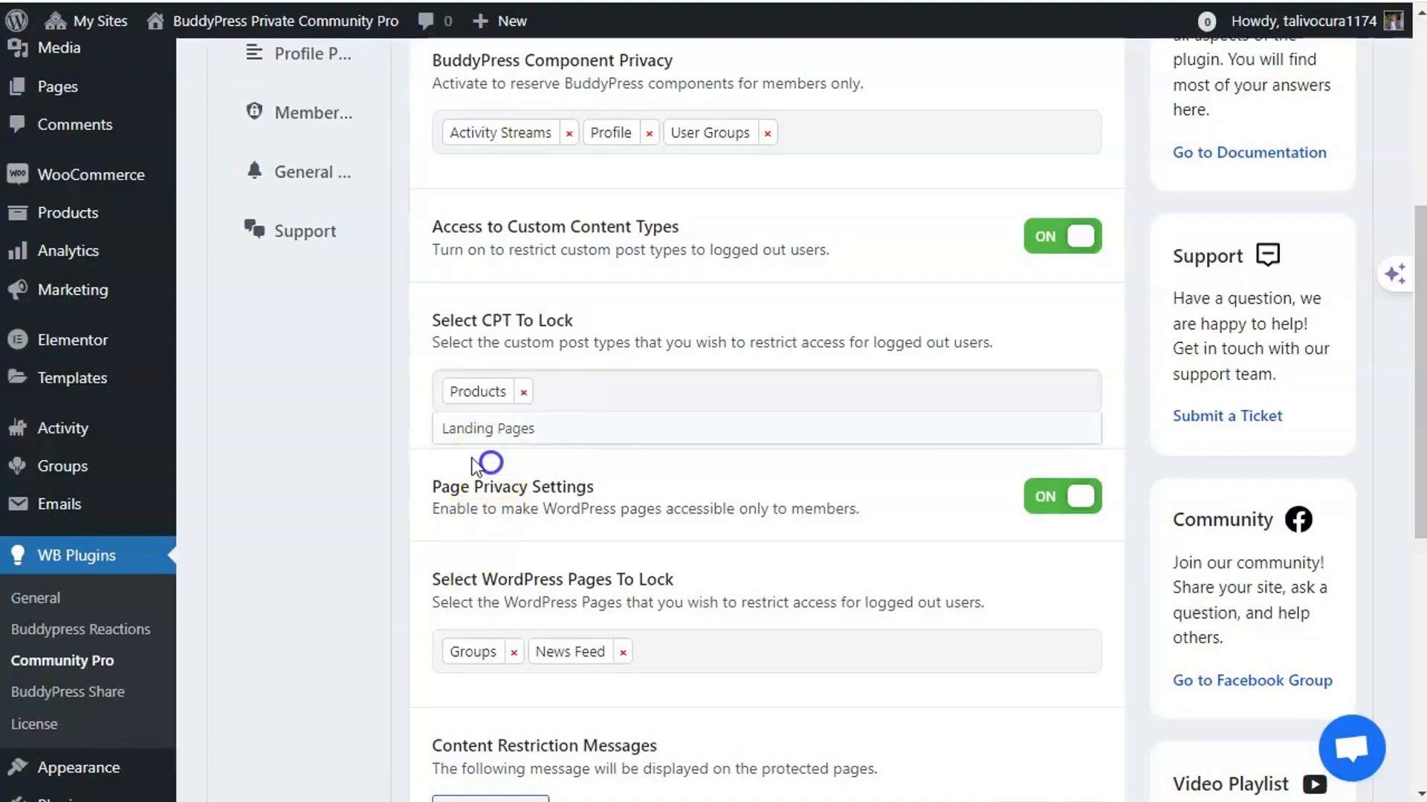
scroll(349, 442, "down", 5)
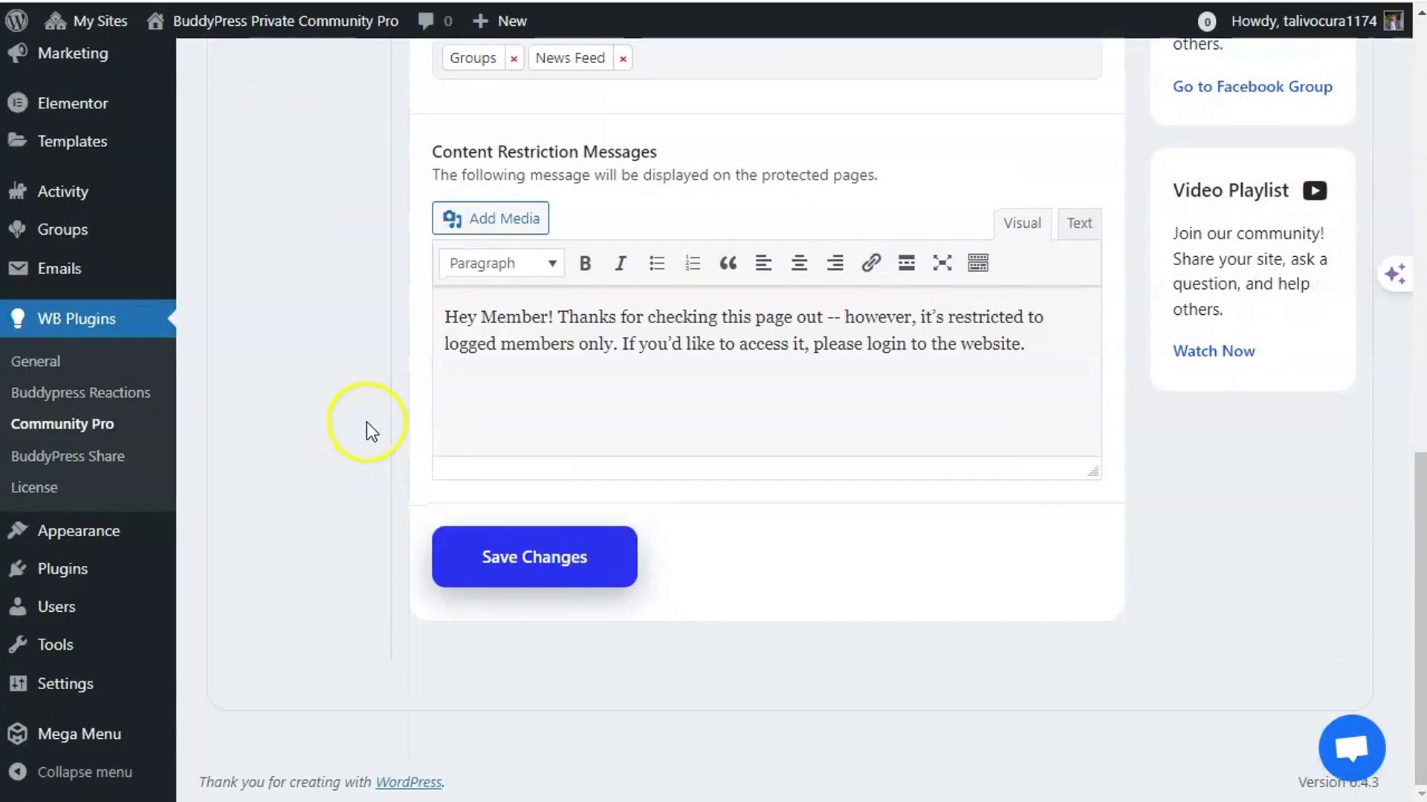
left_click(521, 550)
scroll(373, 599, "up", 7)
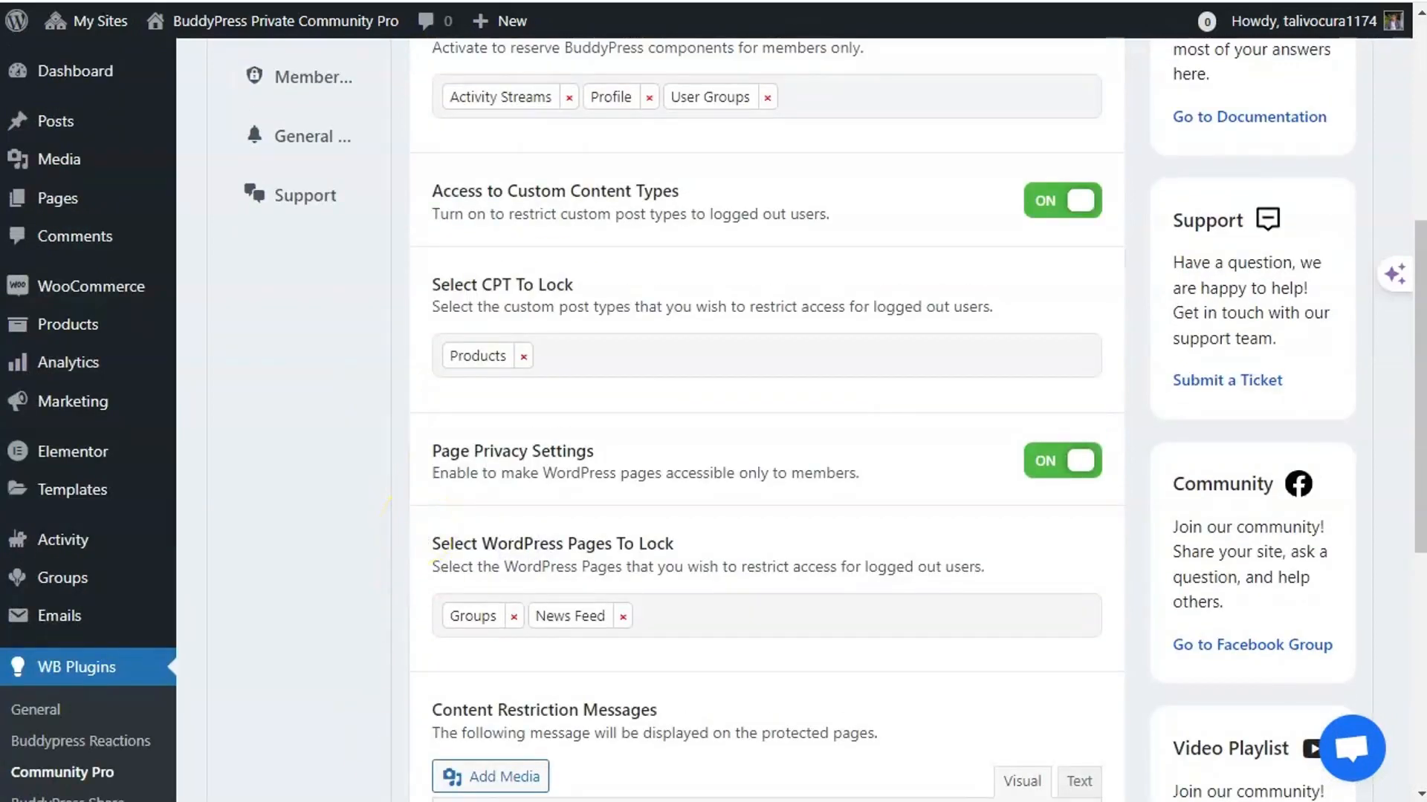
scroll(386, 505, "up", 6)
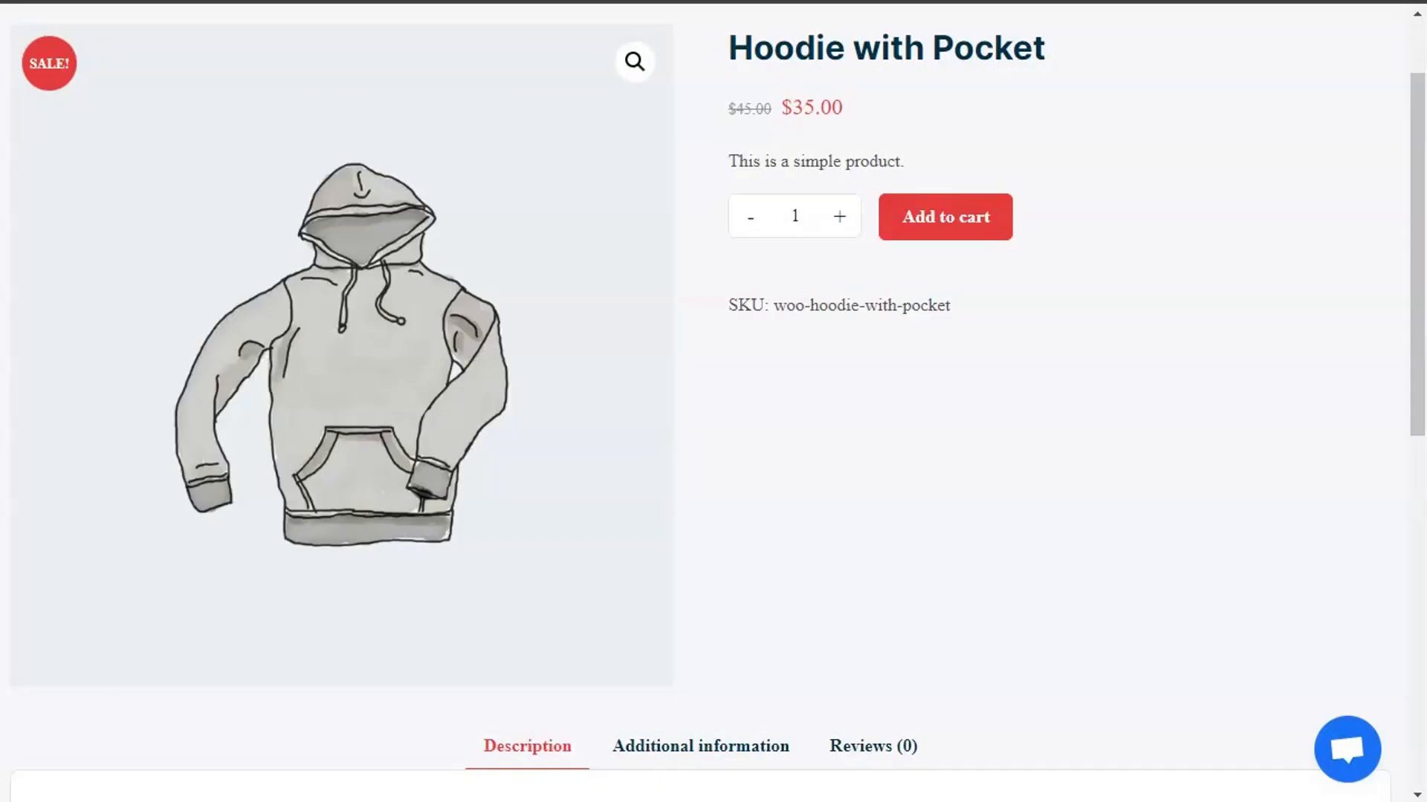
- Reload the Hoodie with Pocket page and review the 'Logged in members only!' login form
right_click(717, 128)
left_click(777, 214)
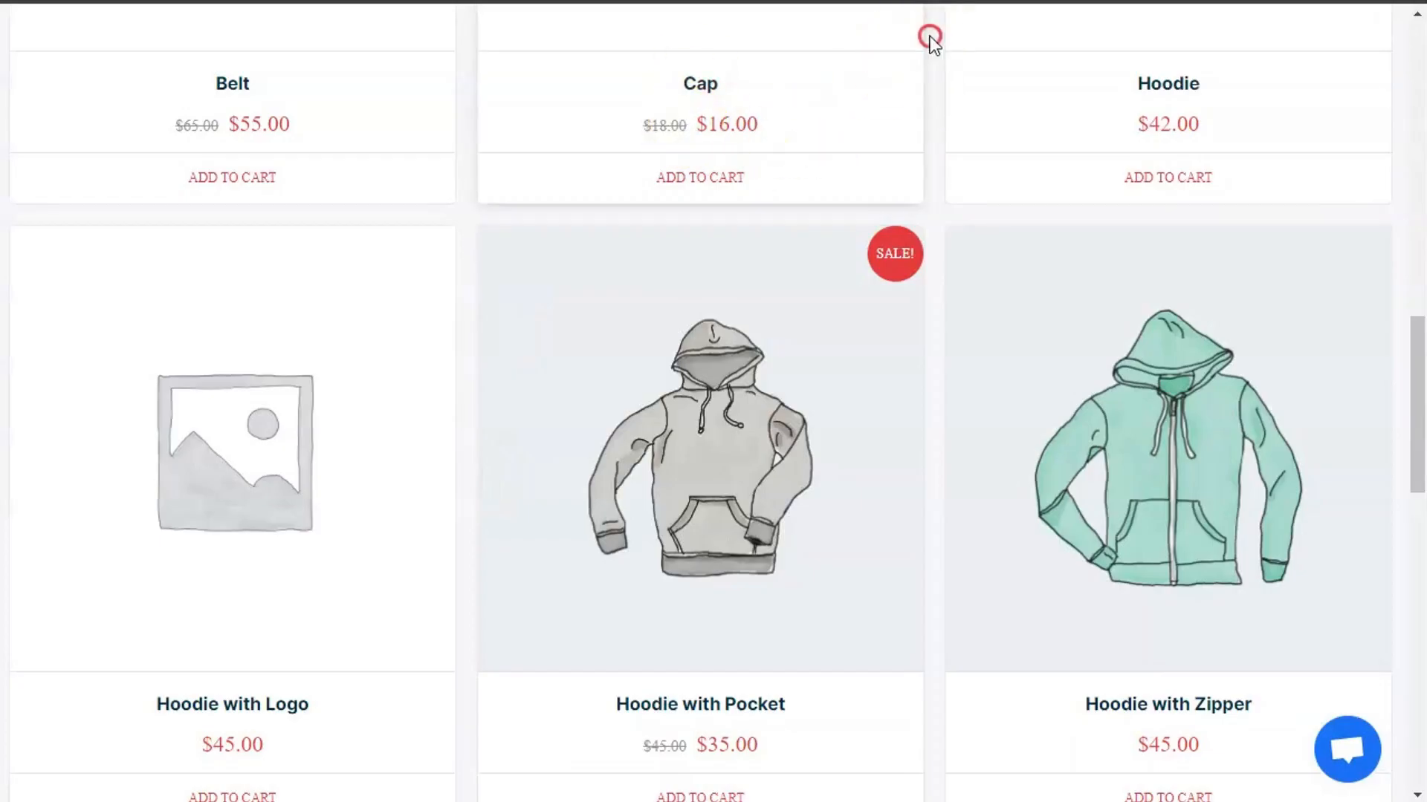
right_click(928, 36)
left_click(966, 124)
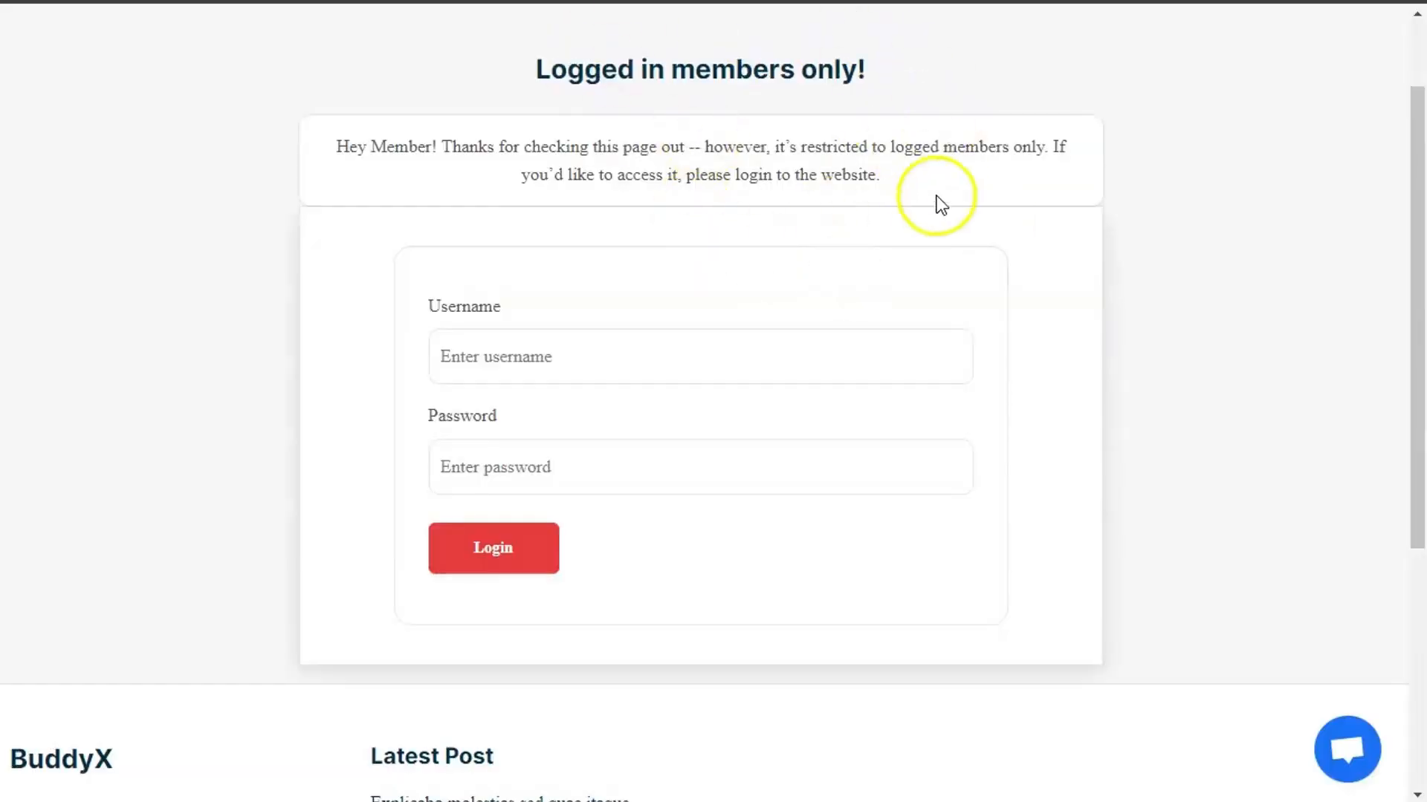
scroll(780, 404, "up", 2)
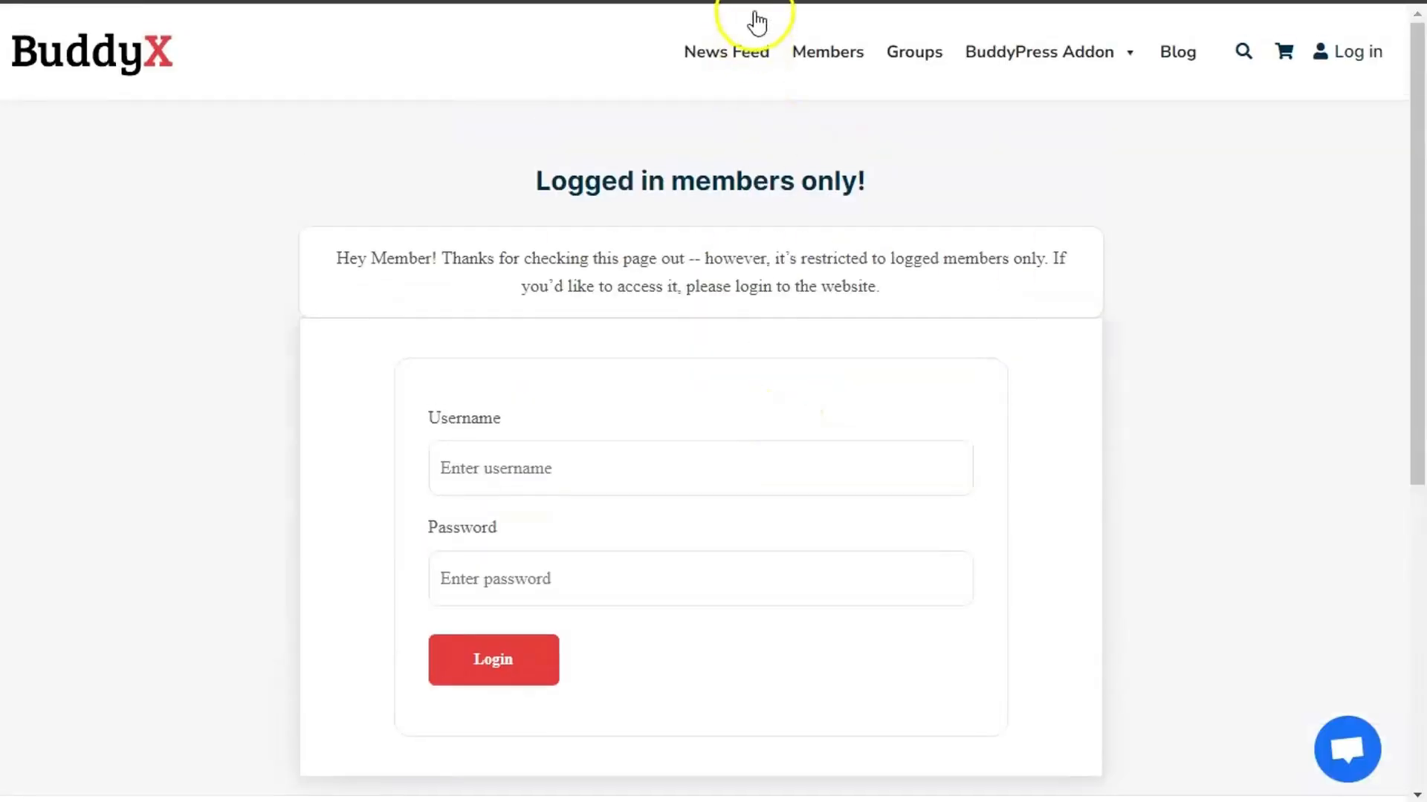
scroll(727, 360, "down", 6)
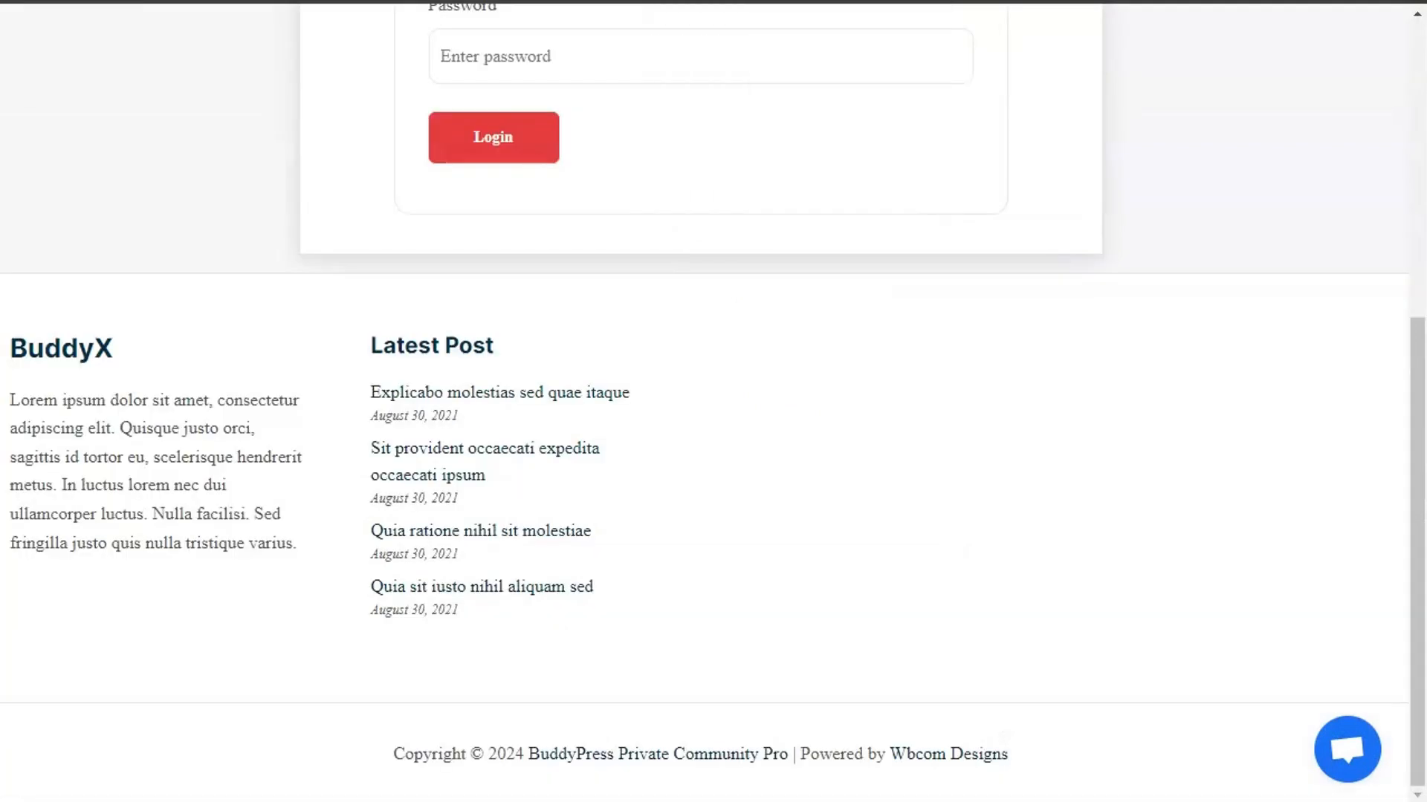
scroll(727, 361, "up", 6)
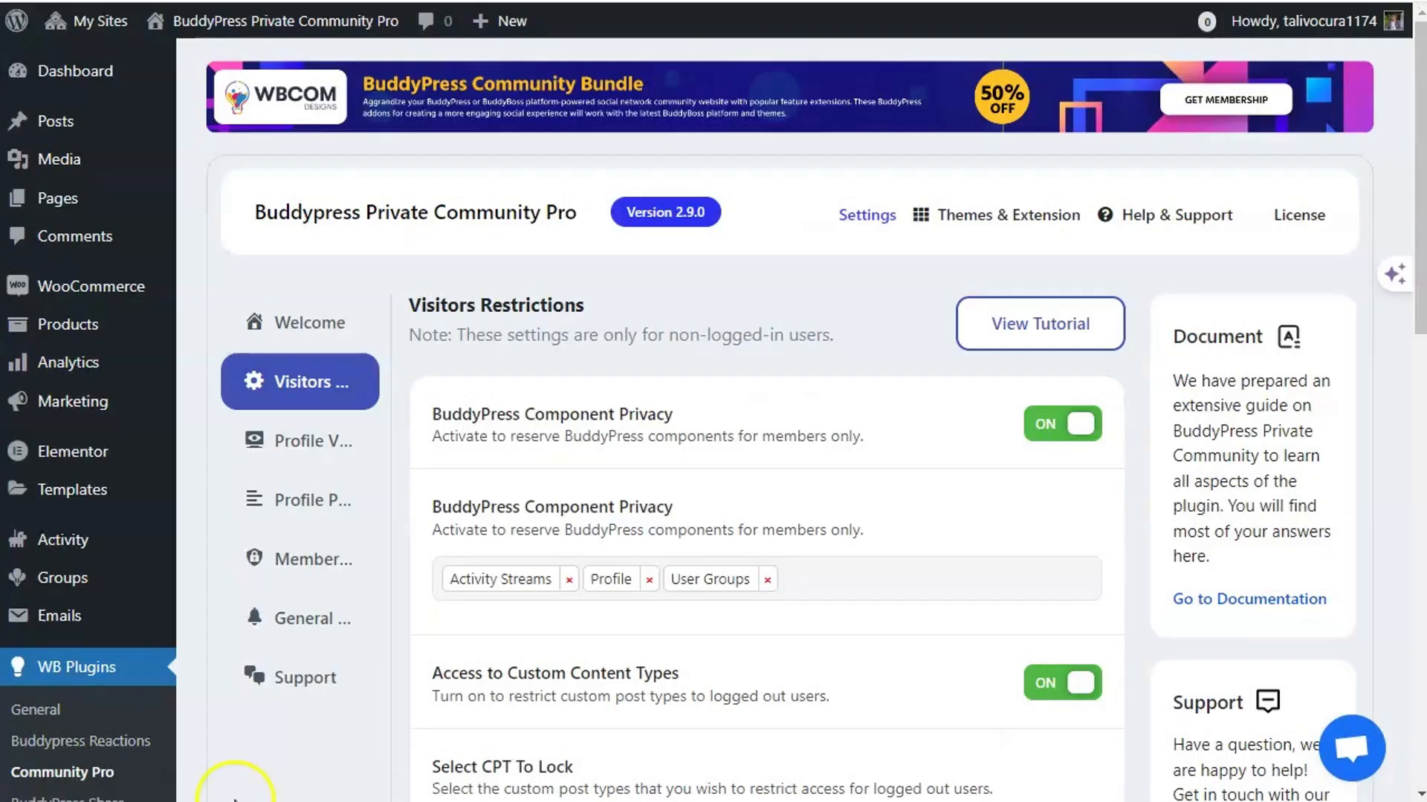
scroll(657, 520, "down", 9)
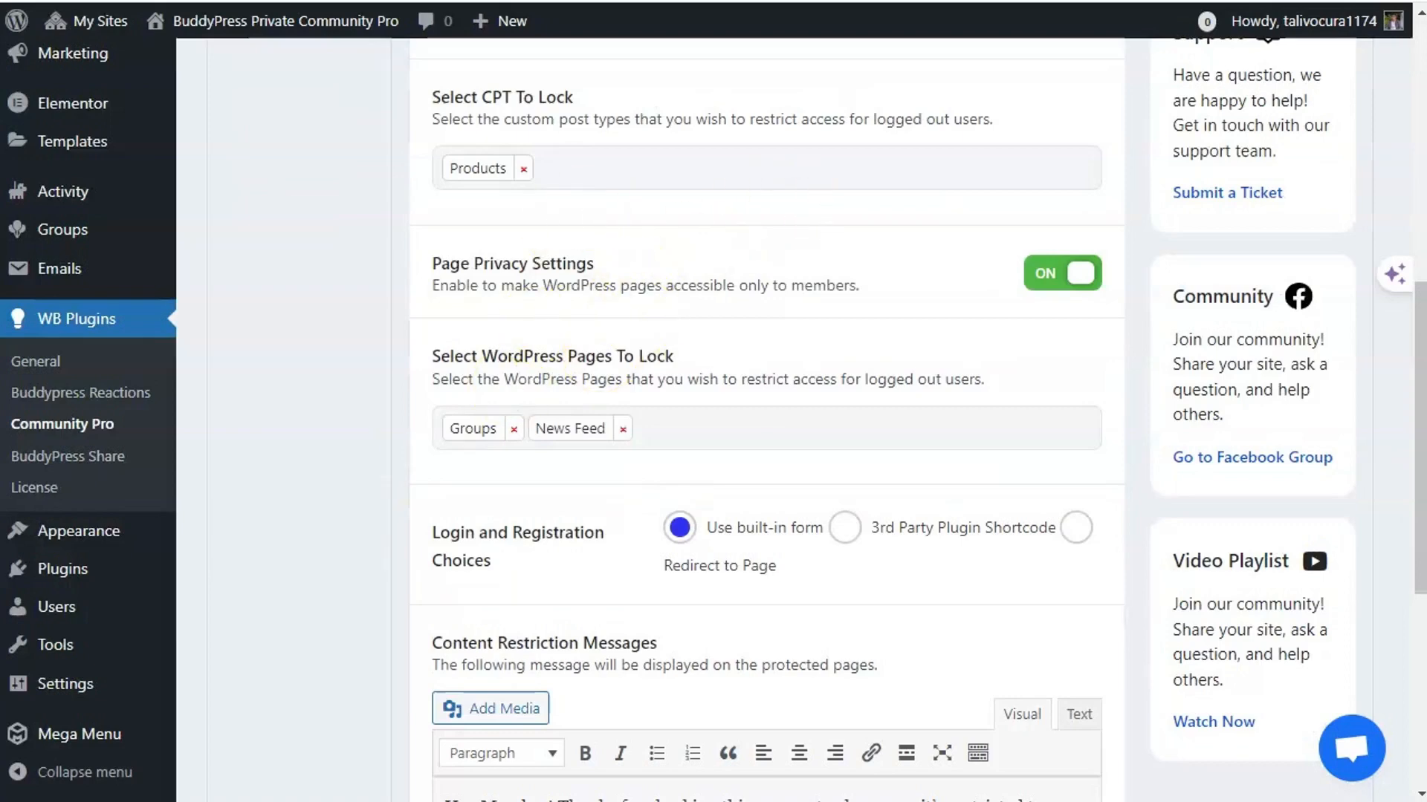
- Add Blog to Select WordPress Pages To Lock, leaving the CPT list unchanged, and save
scroll(230, 597, "up", 3)
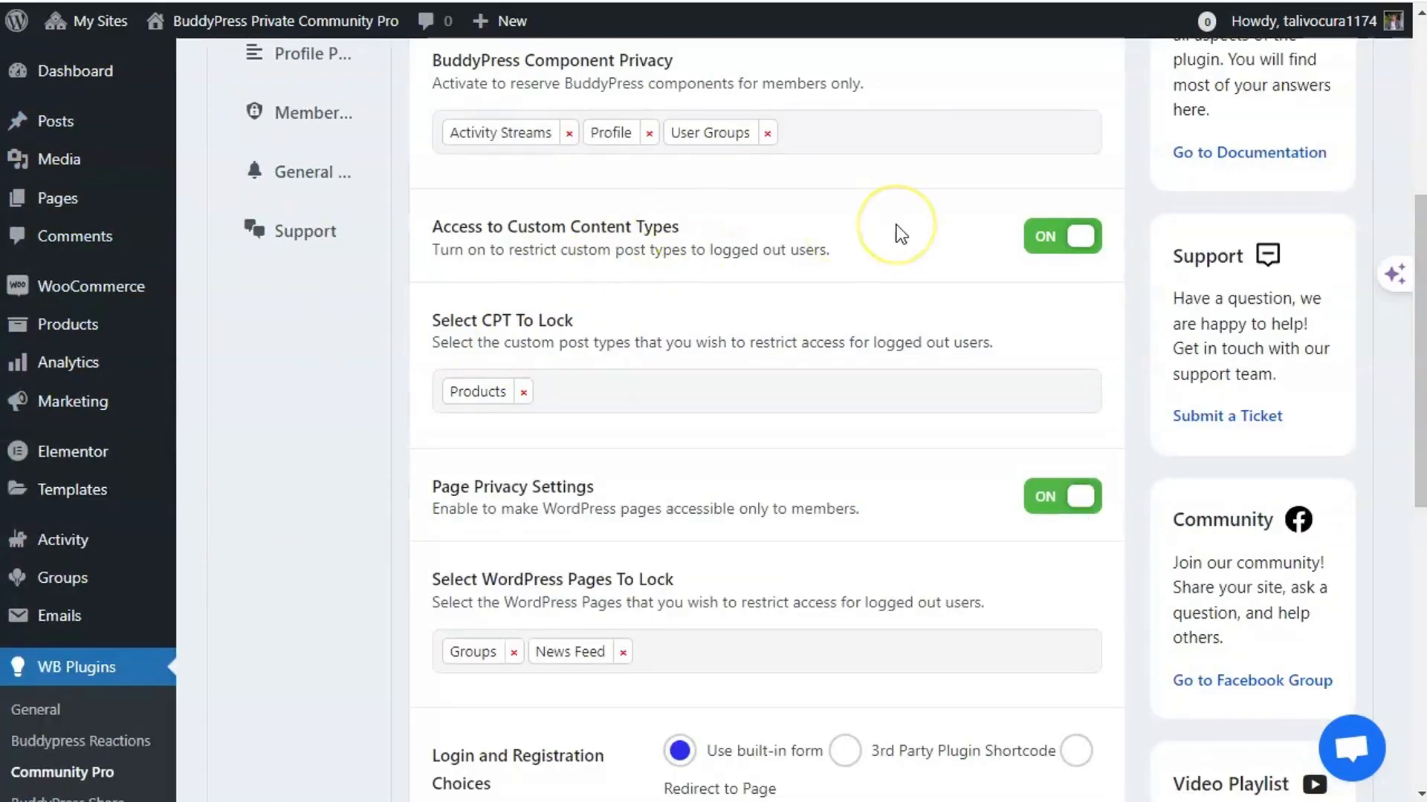
left_click(673, 395)
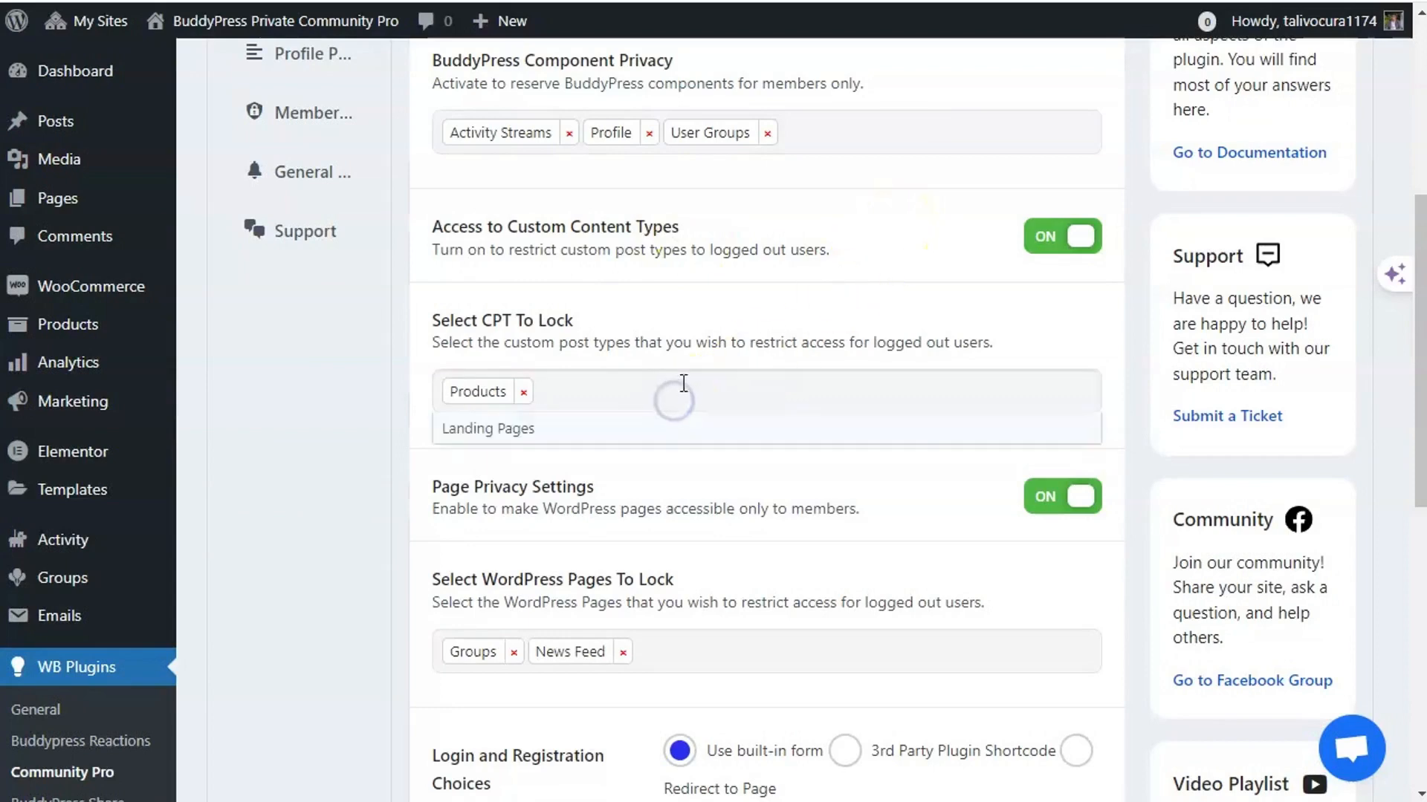
left_click(340, 448)
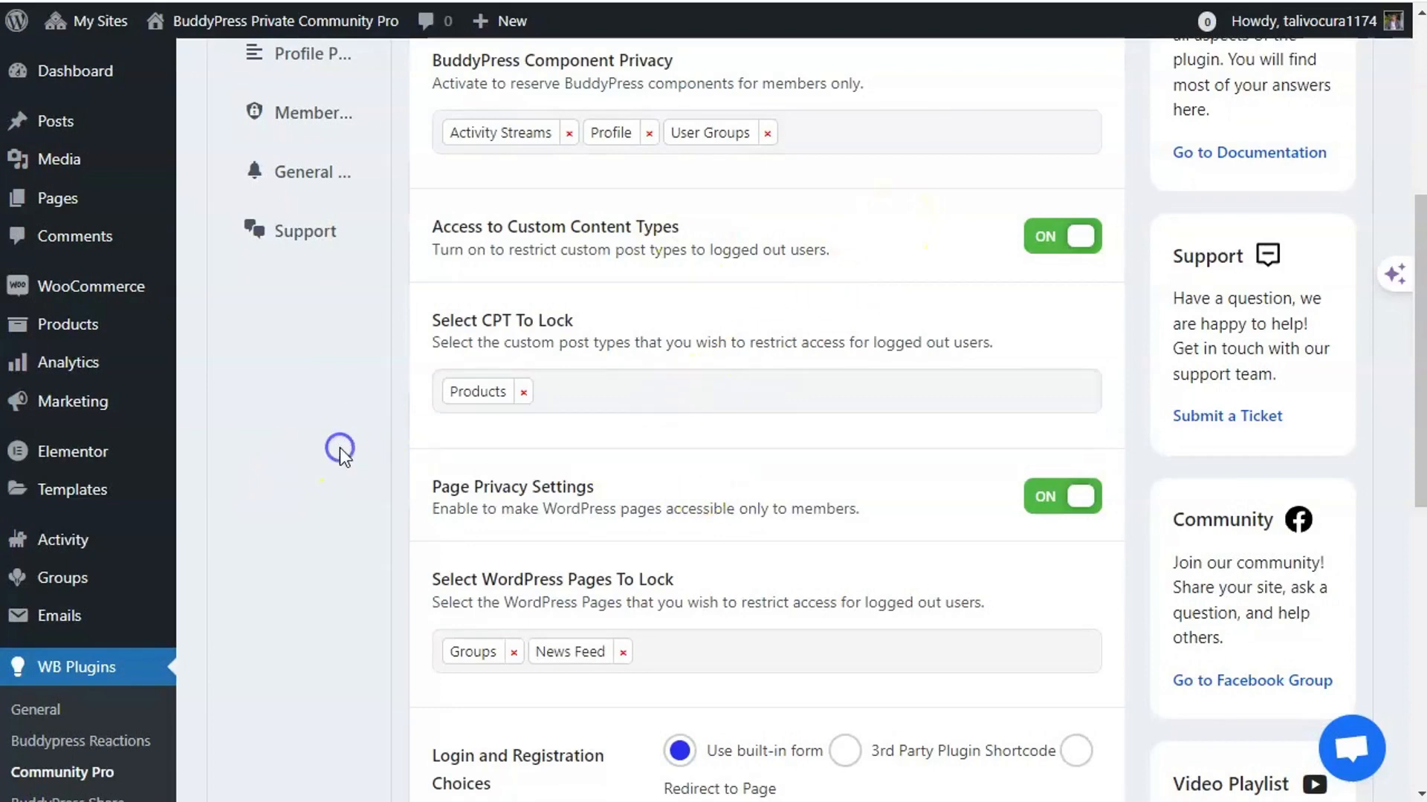
scroll(341, 444, "down", 2)
left_click(645, 401)
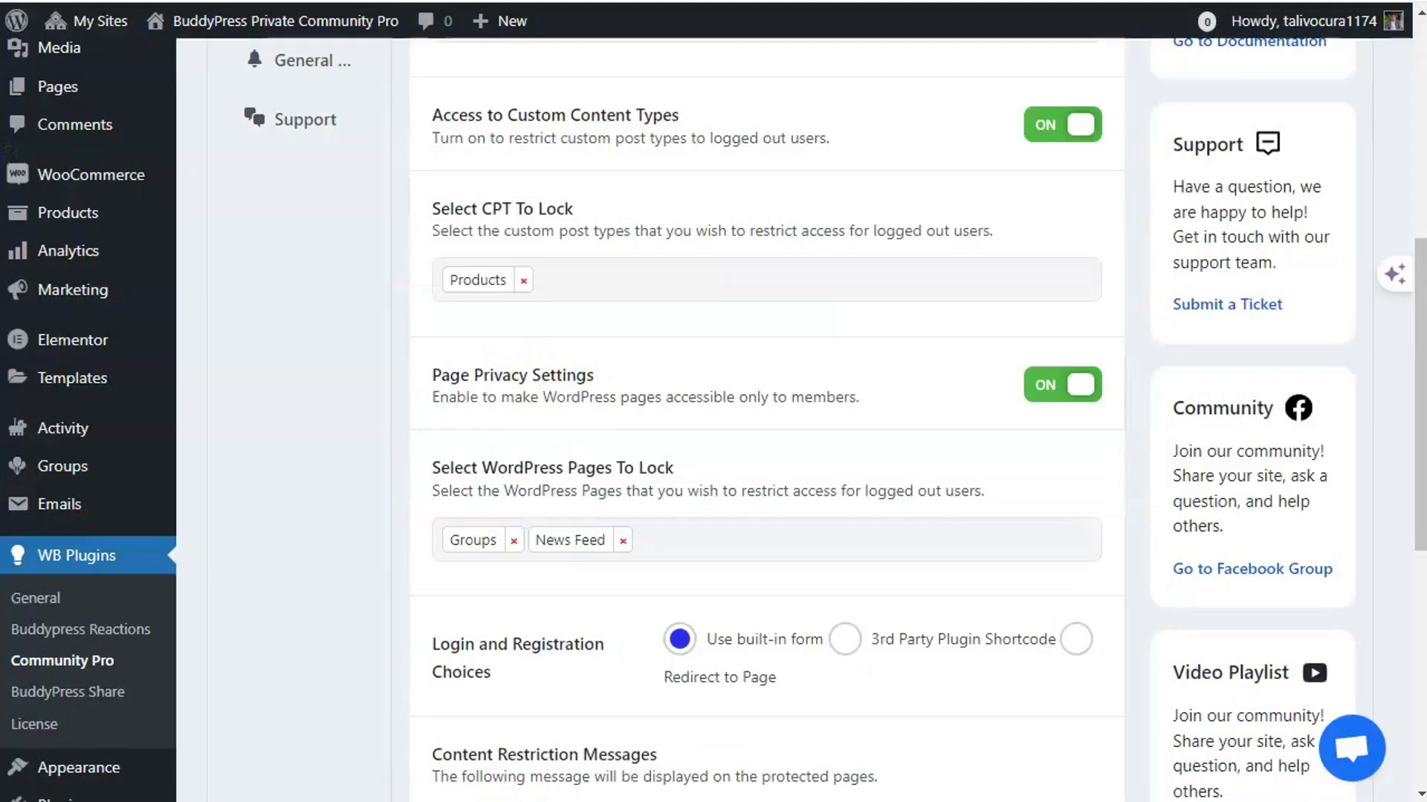
left_click(684, 542)
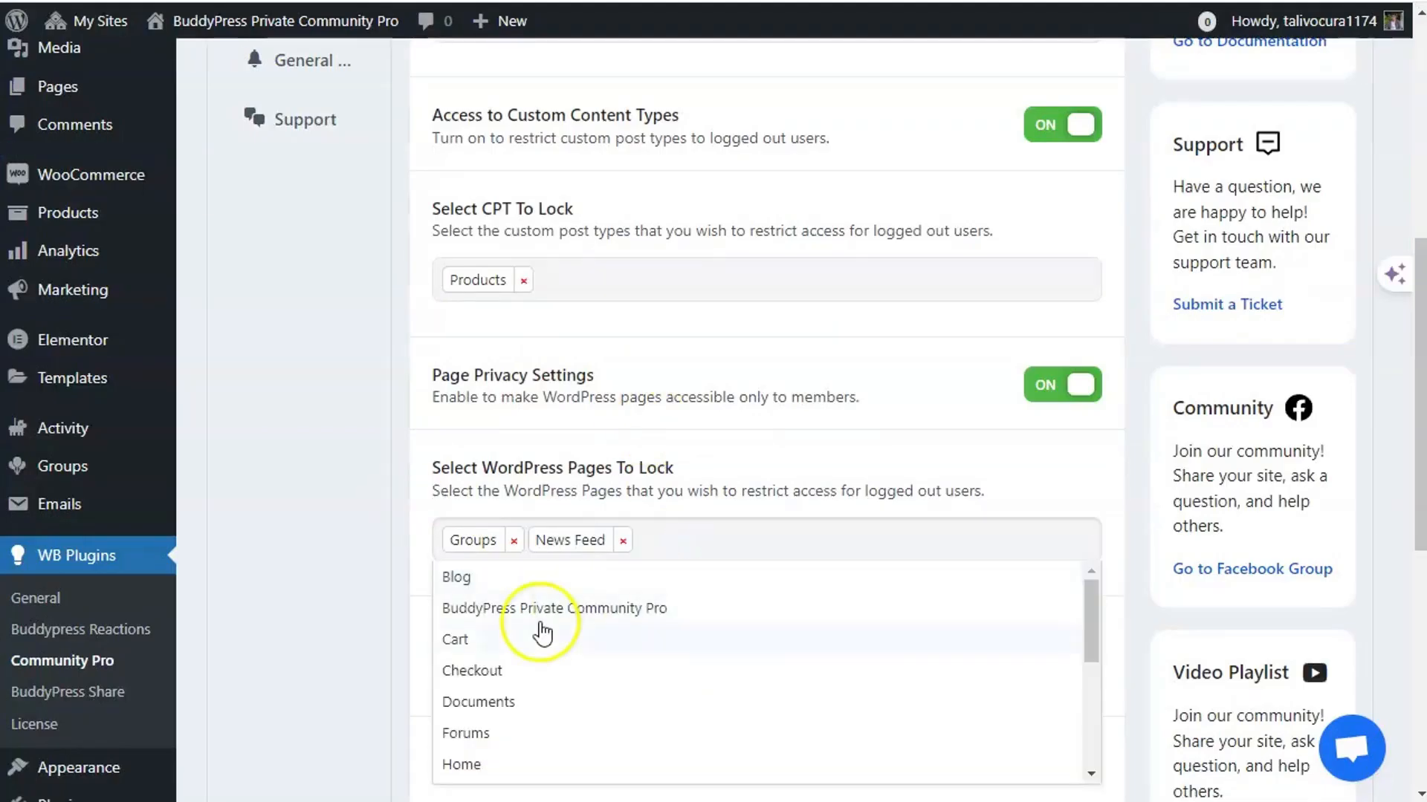
left_click(518, 572)
scroll(397, 474, "down", 8)
left_click(525, 557)
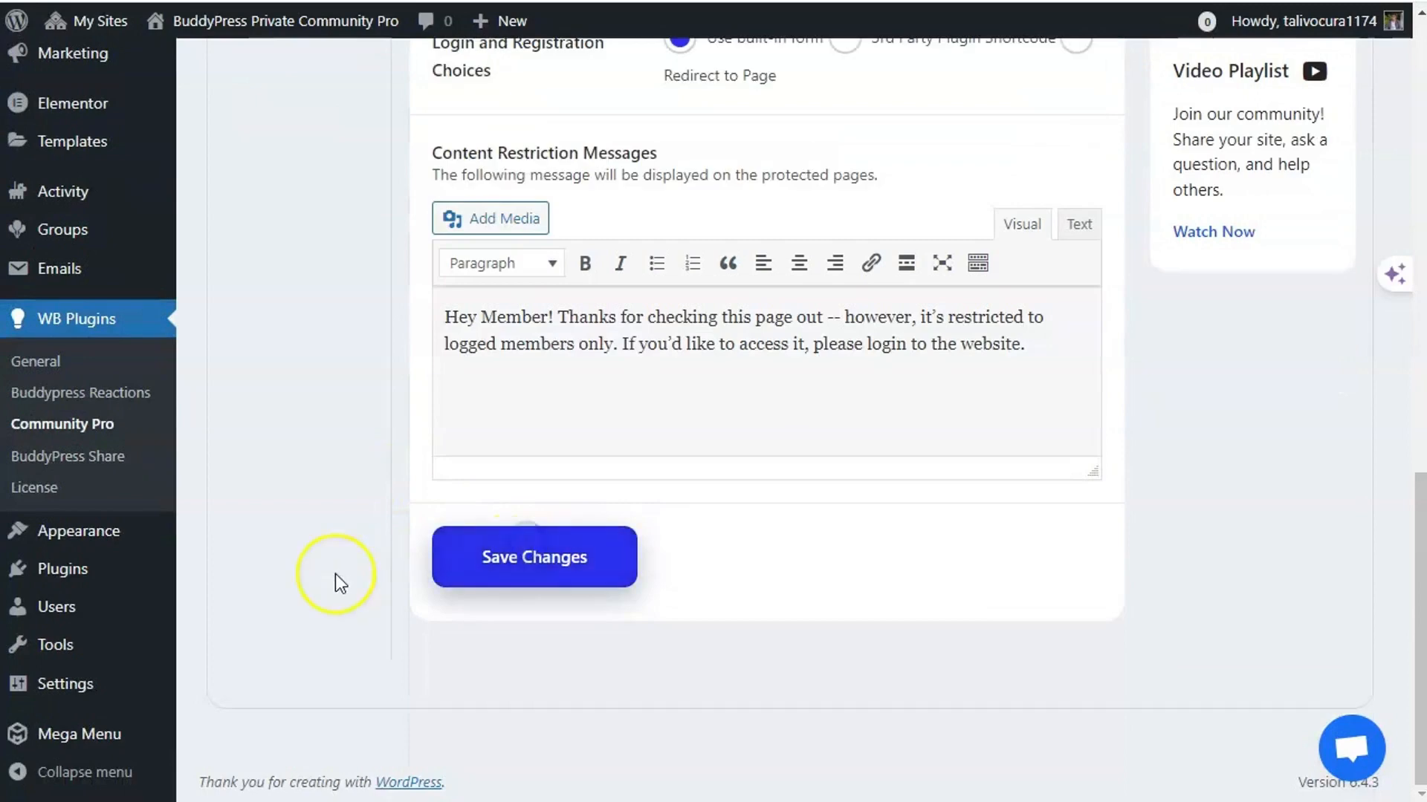
scroll(340, 583, "up", 5)
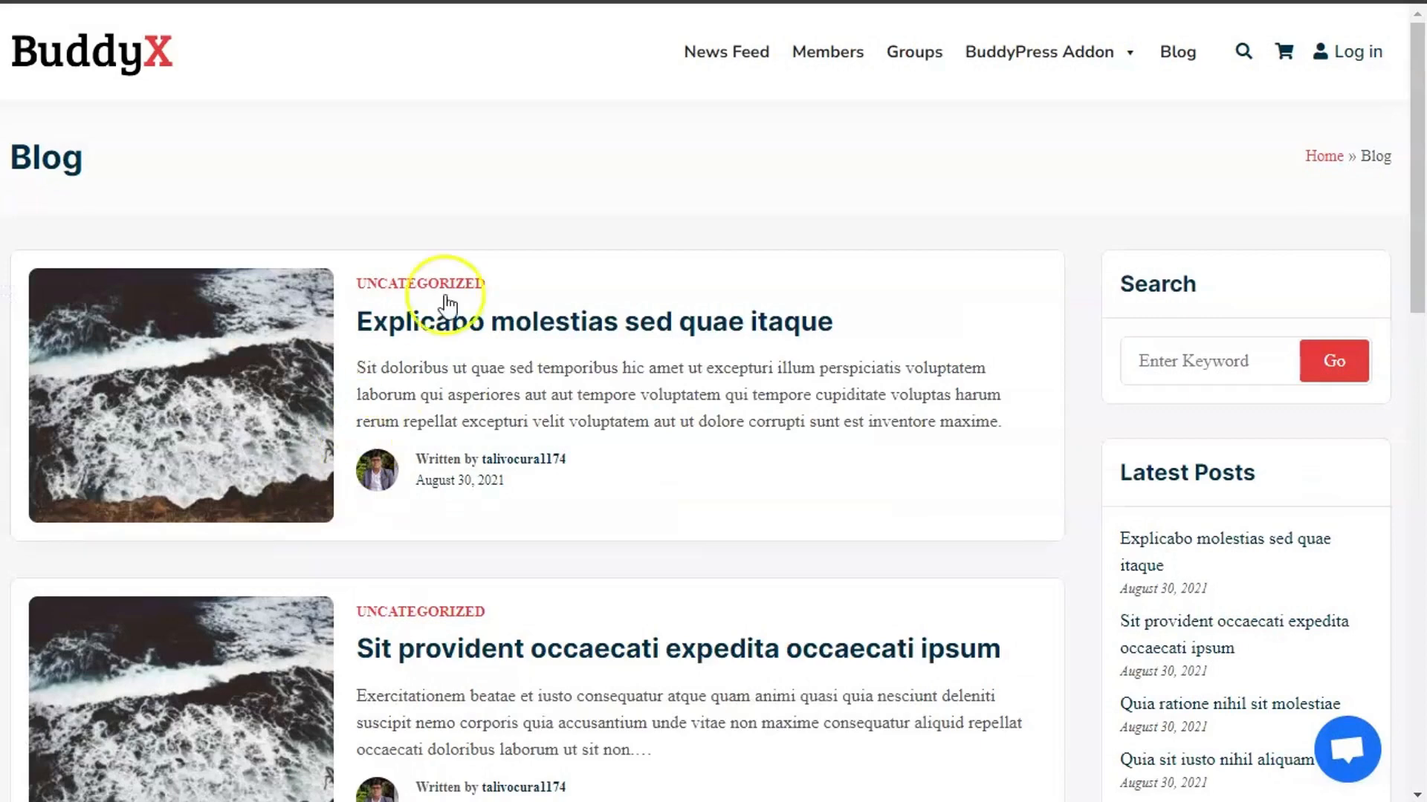
- Reload the Blog page and open a post to test the new lock
right_click(485, 220)
left_click(556, 311)
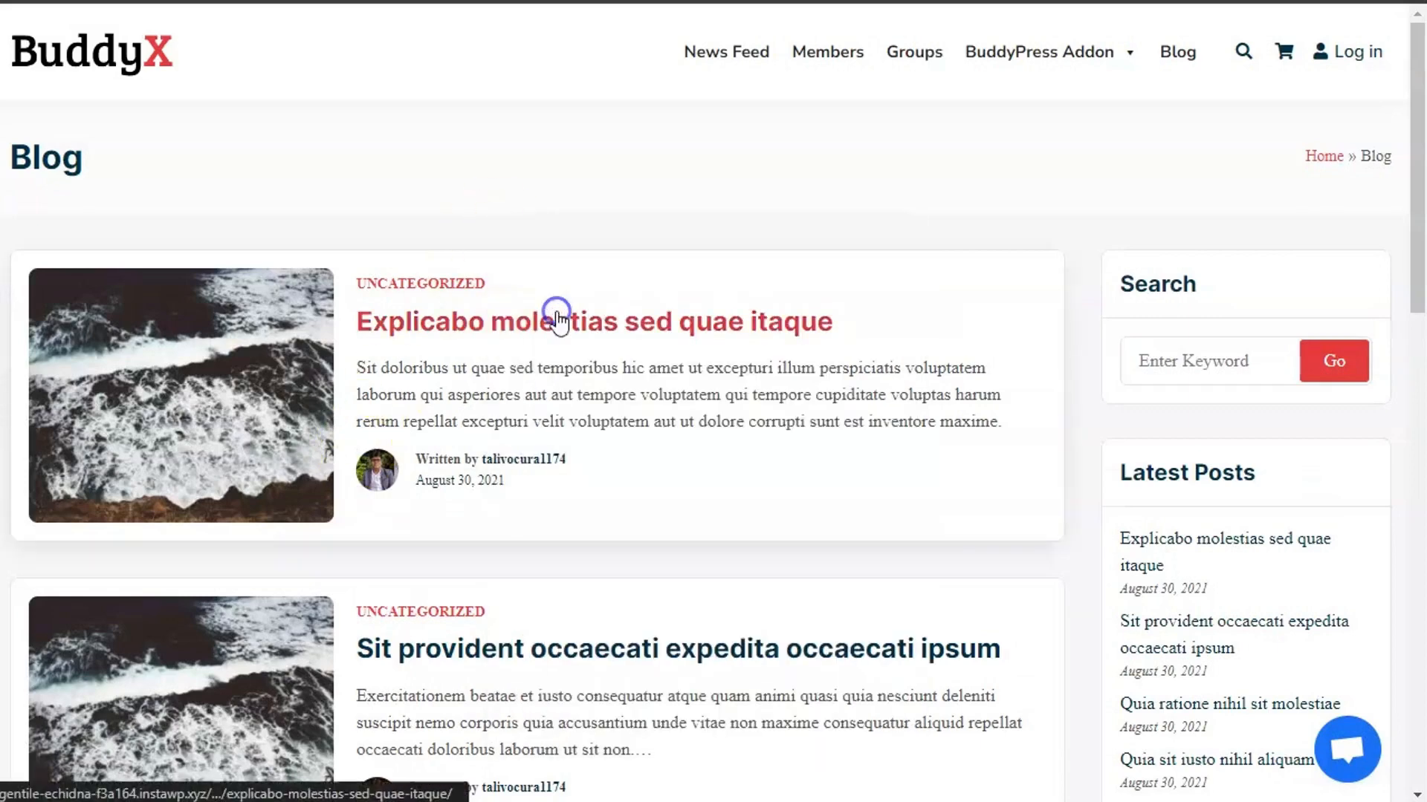
left_click(563, 320)
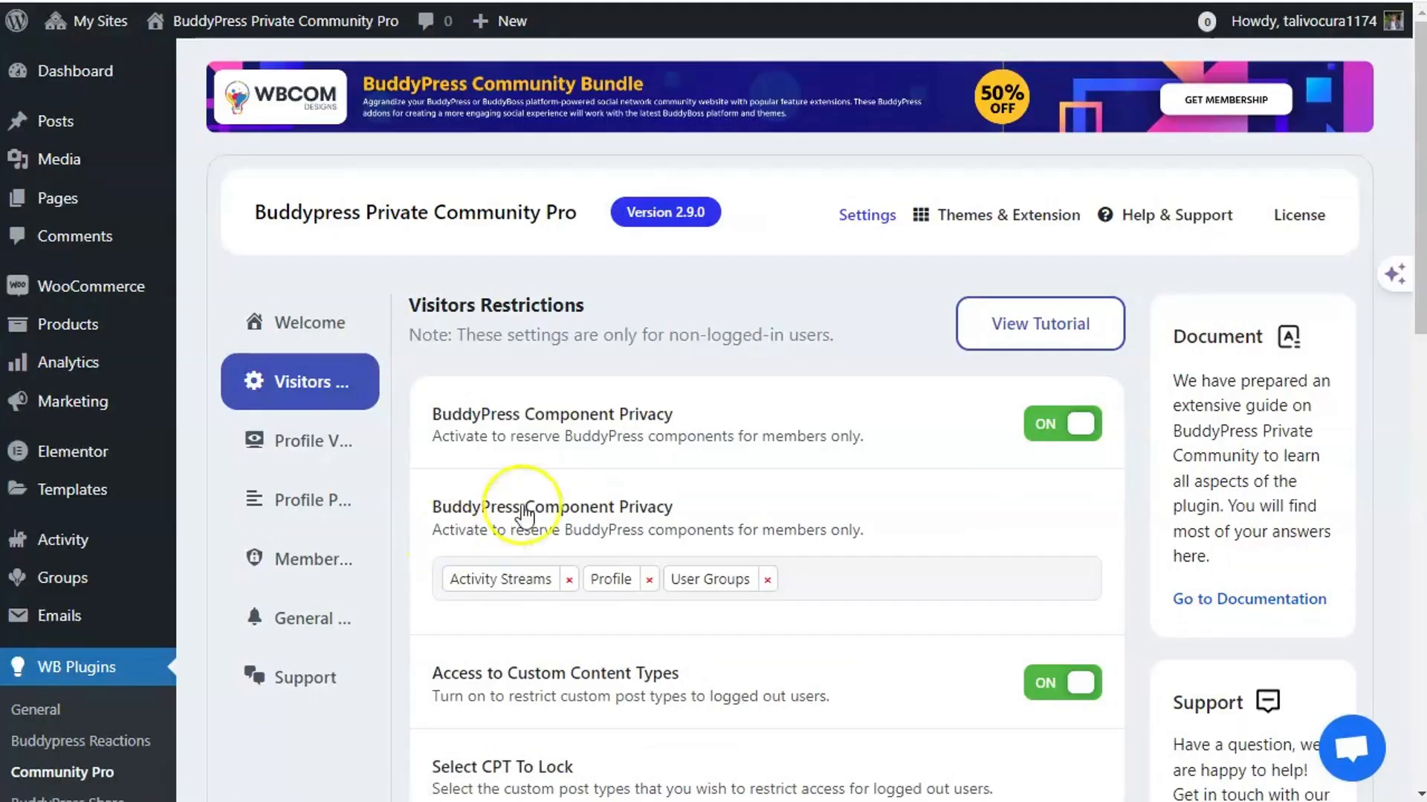
- Try the 3rd Party Plugin Shortcode and Redirect to Page options, then reselect Use built-in form
scroll(576, 490, "down", 10)
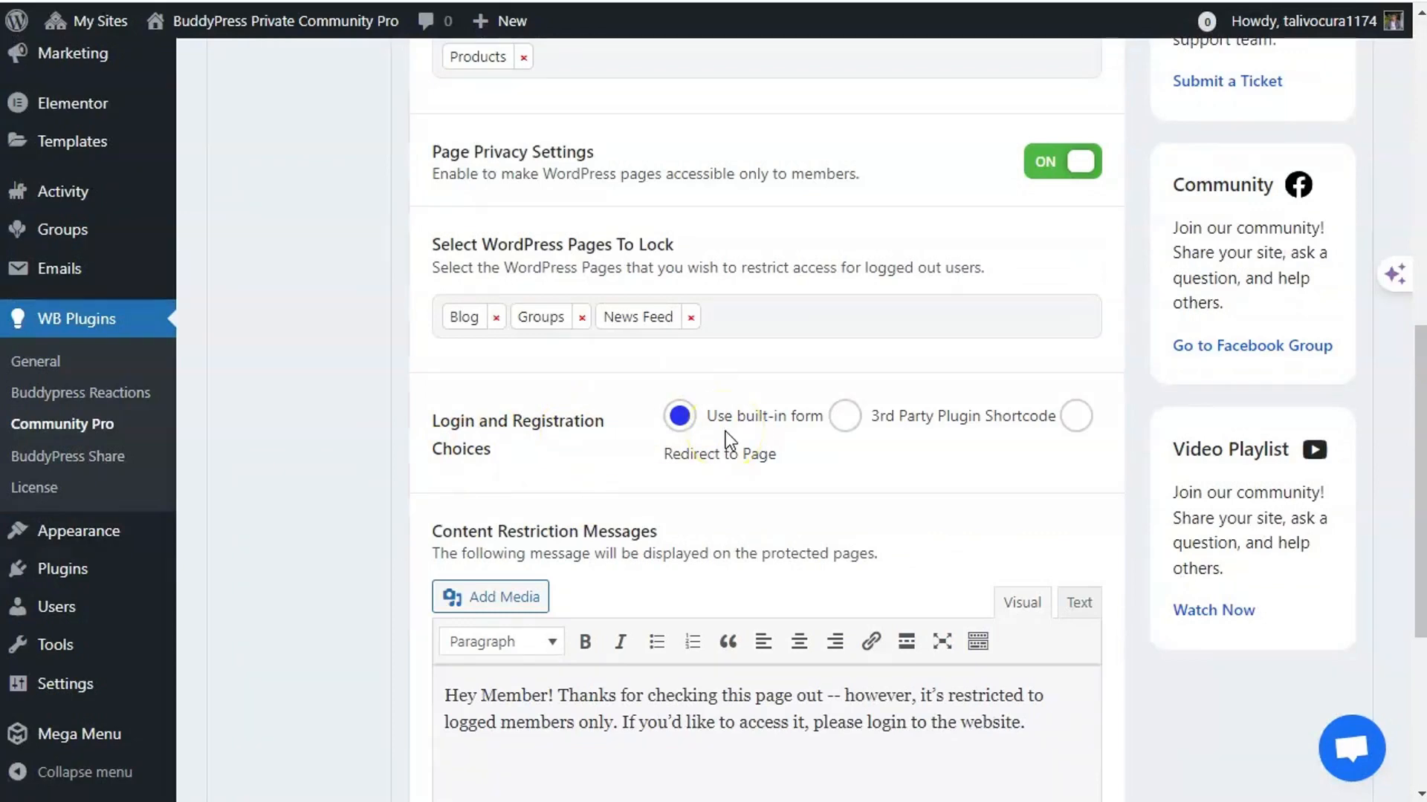
scroll(725, 431, "down", 2)
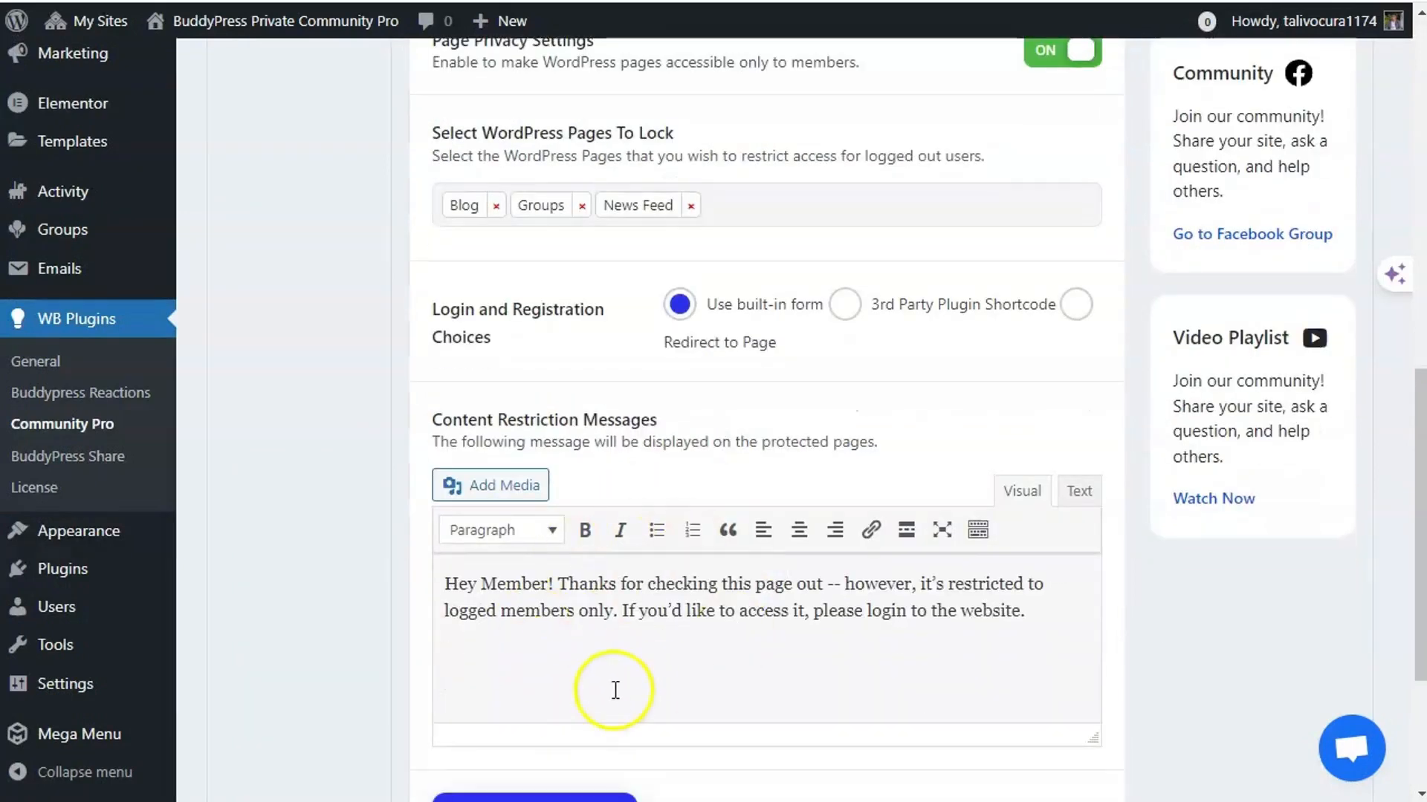
left_click(845, 305)
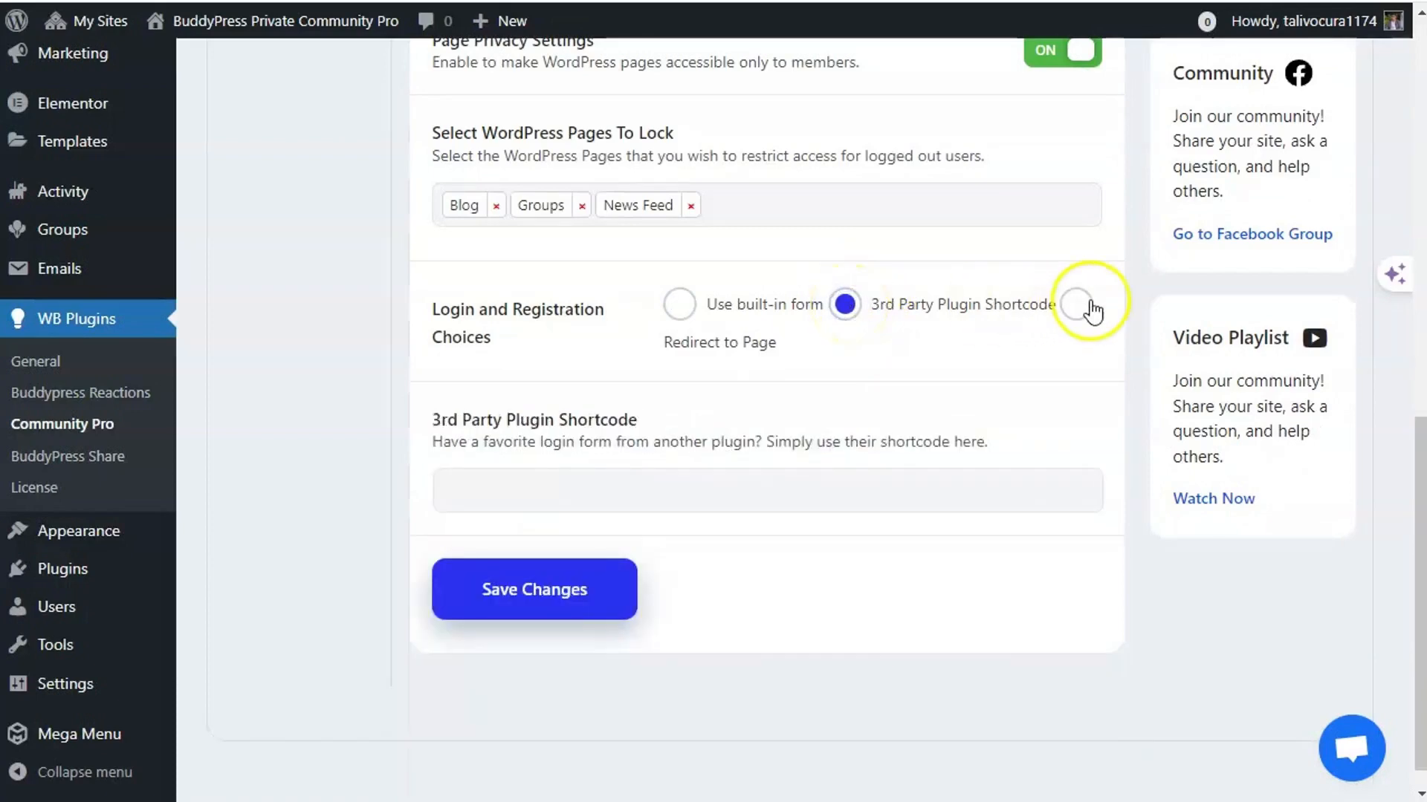
left_click(516, 488)
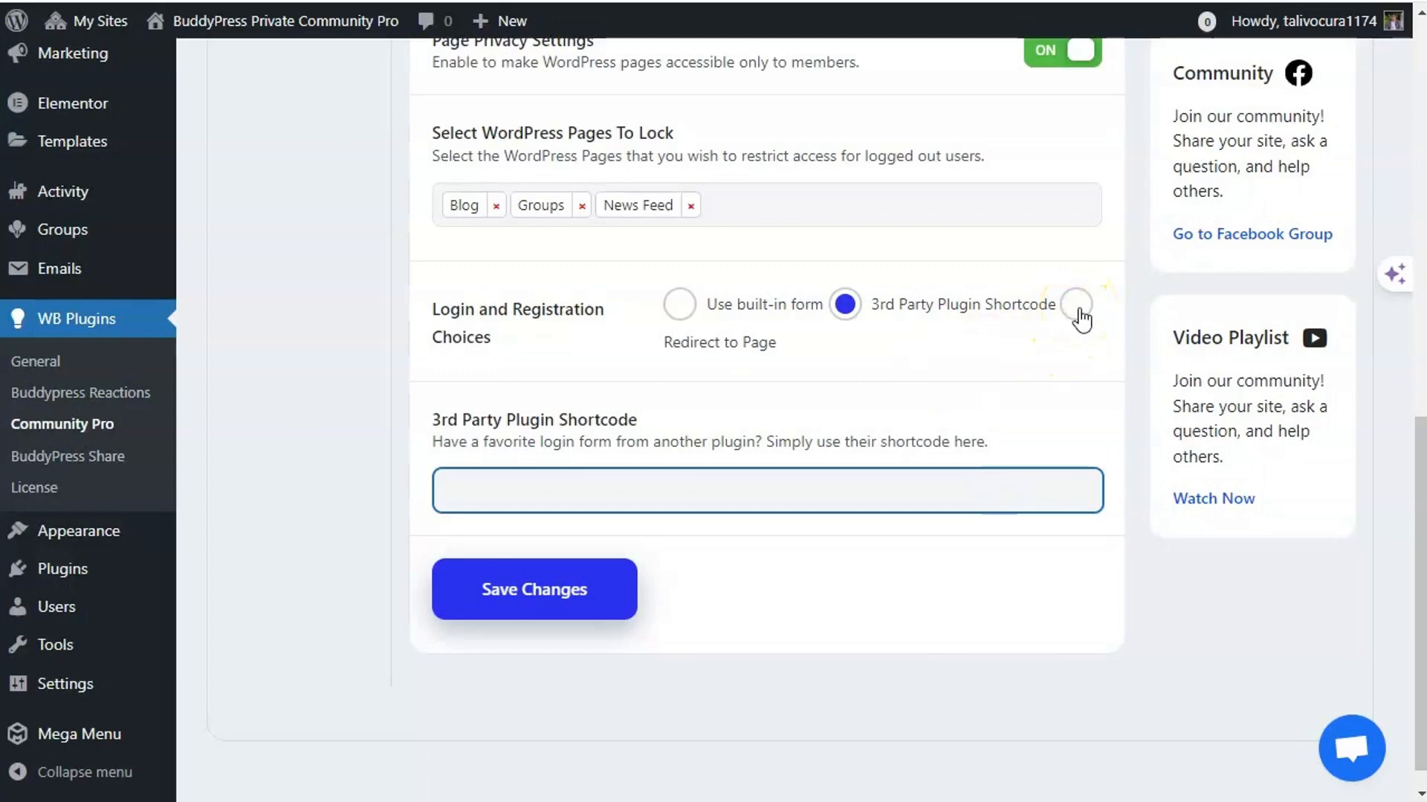
left_click(1077, 306)
left_click(584, 486)
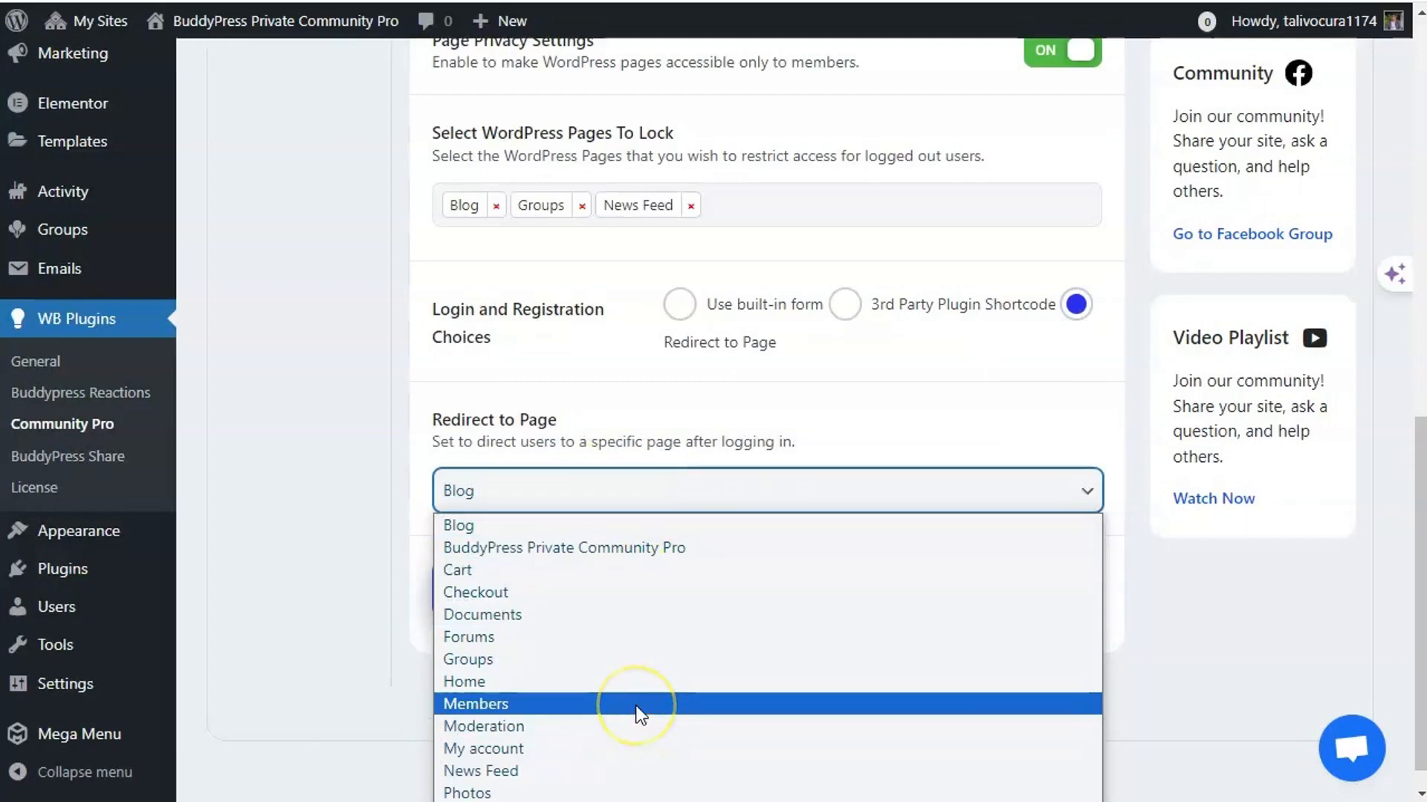
left_click(646, 479)
scroll(483, 542, "up", 5)
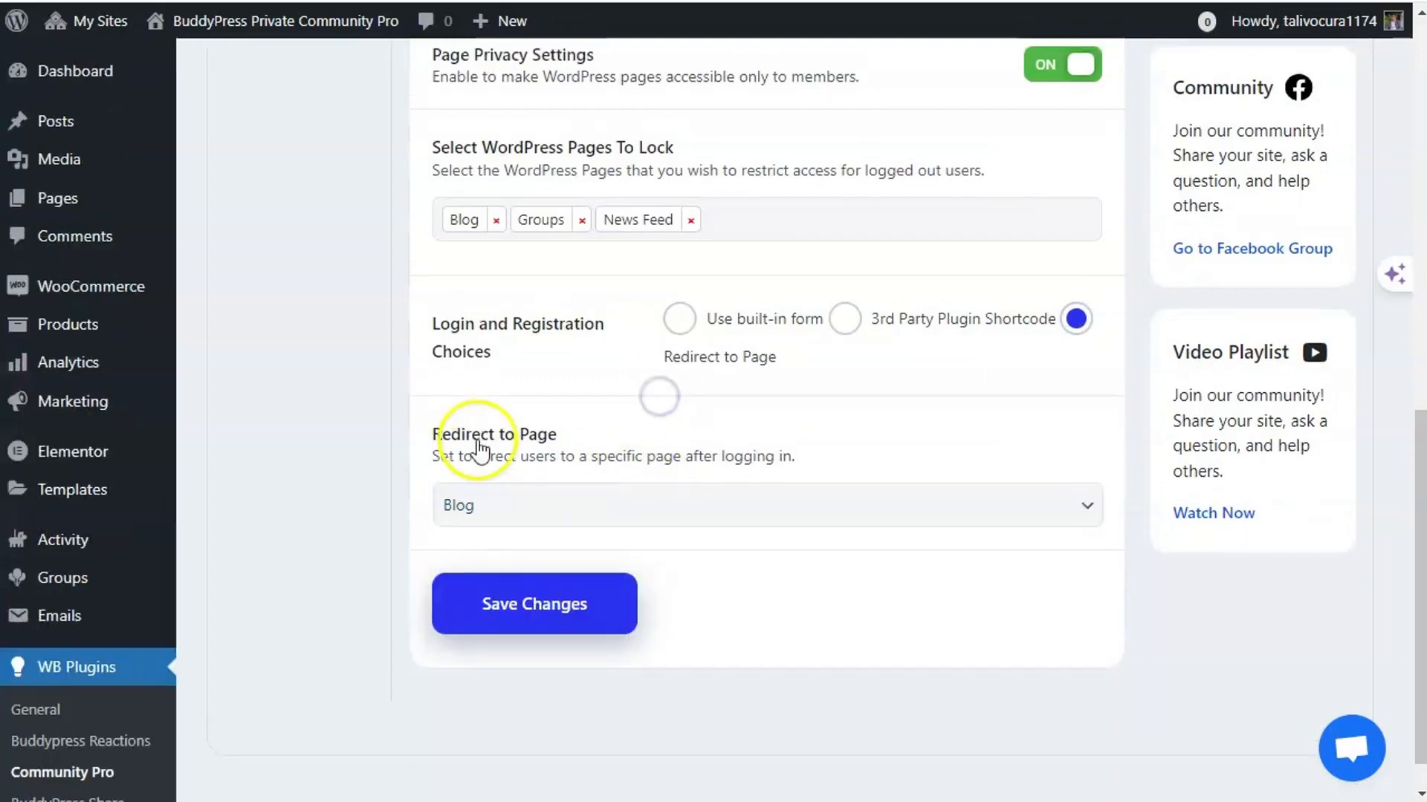
left_click(679, 639)
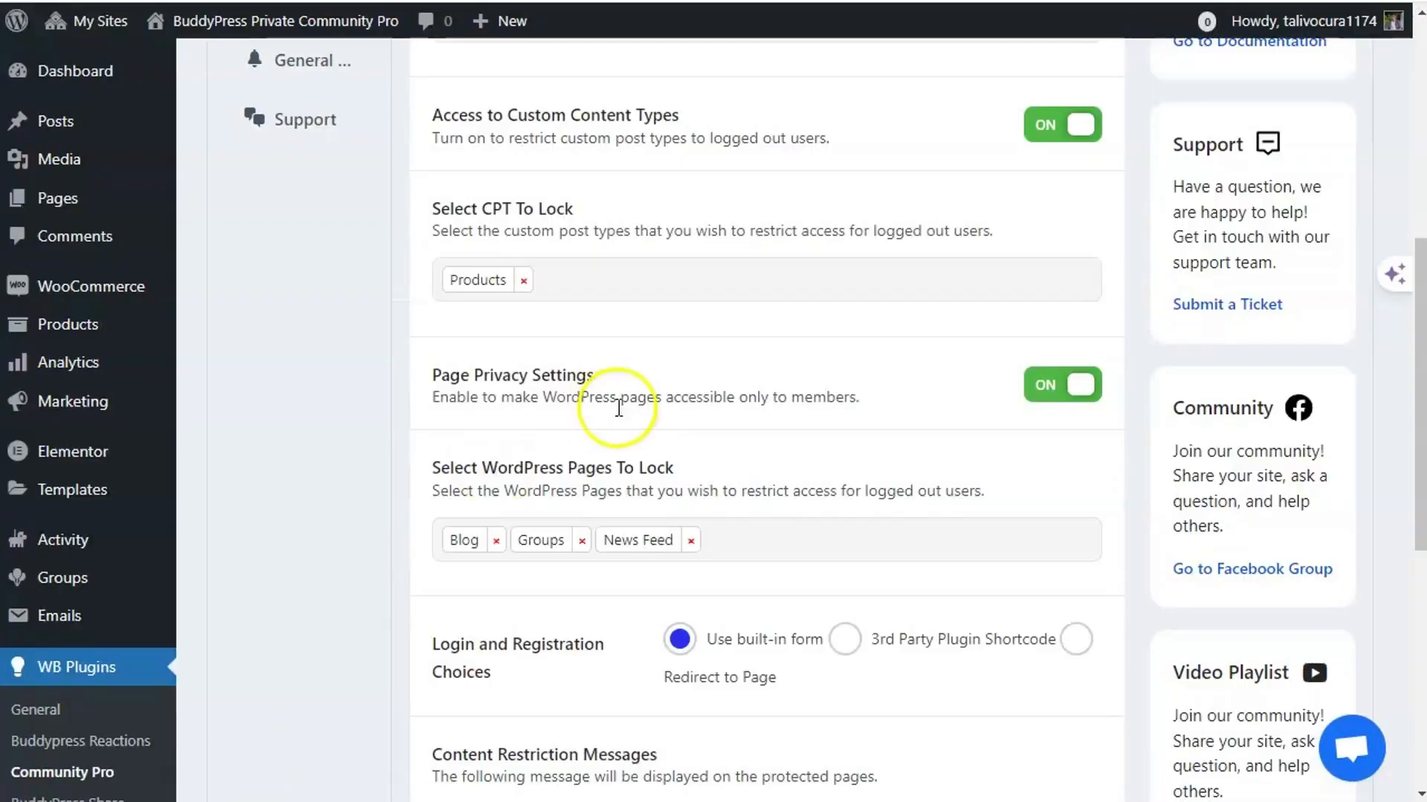
scroll(346, 532, "up", 7)
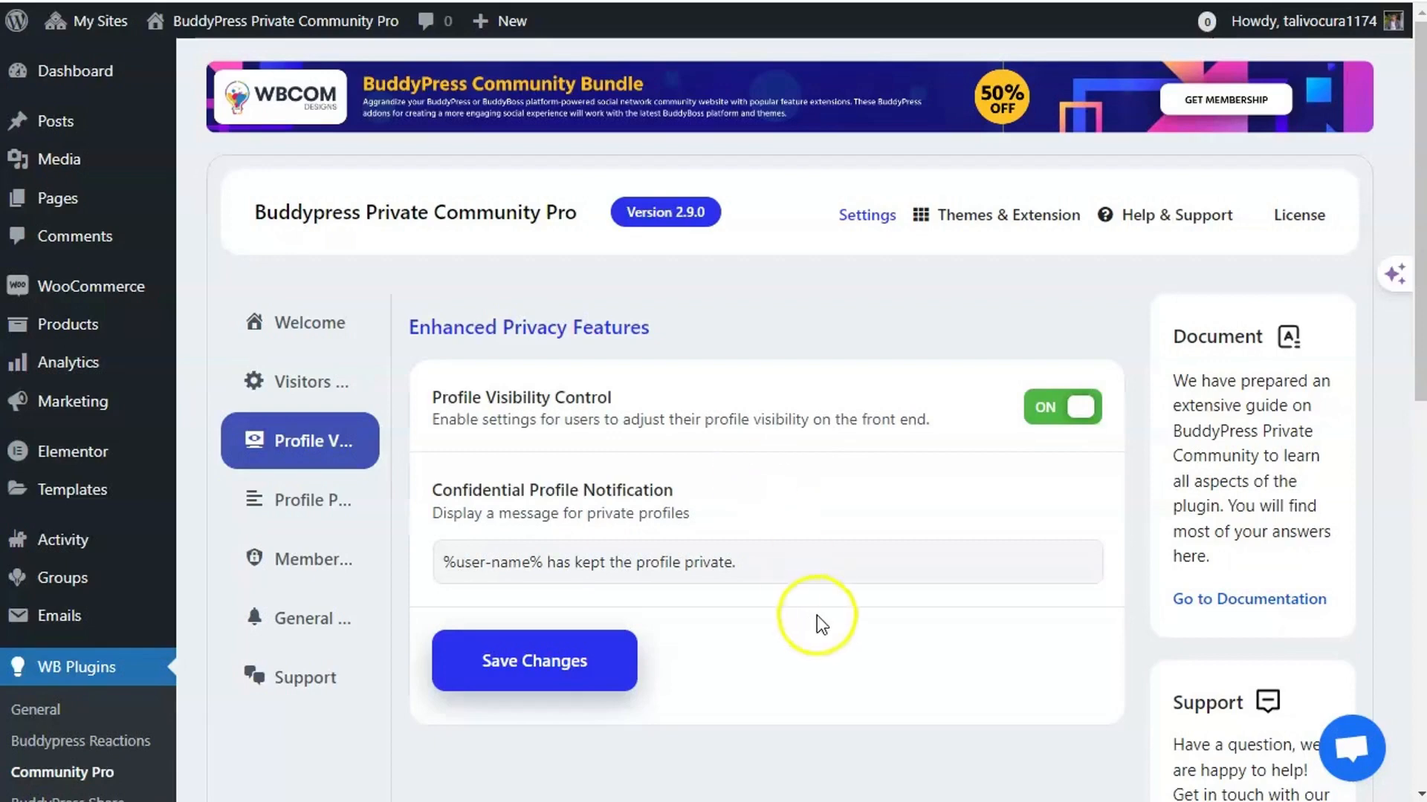
scroll(822, 624, "down", 2)
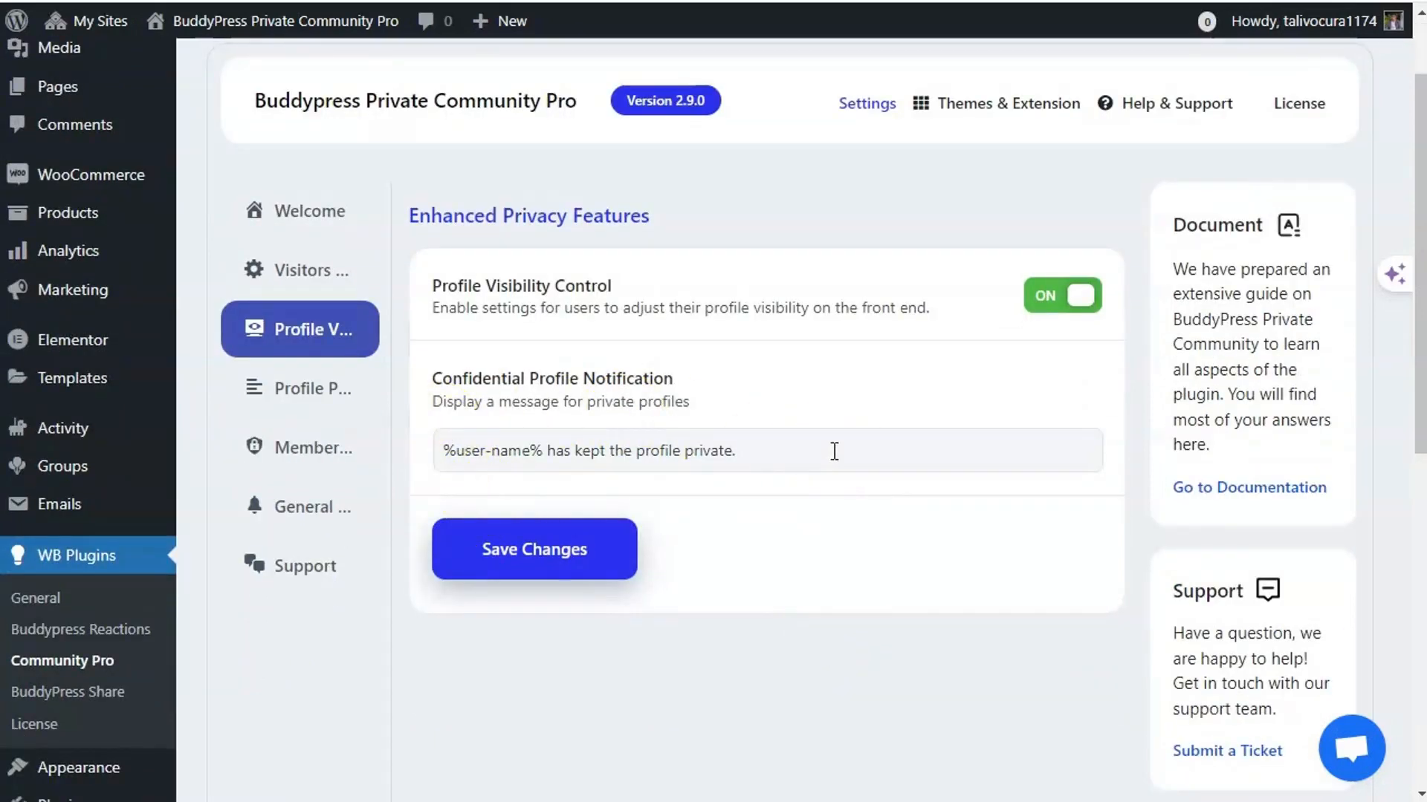
left_click(765, 450)
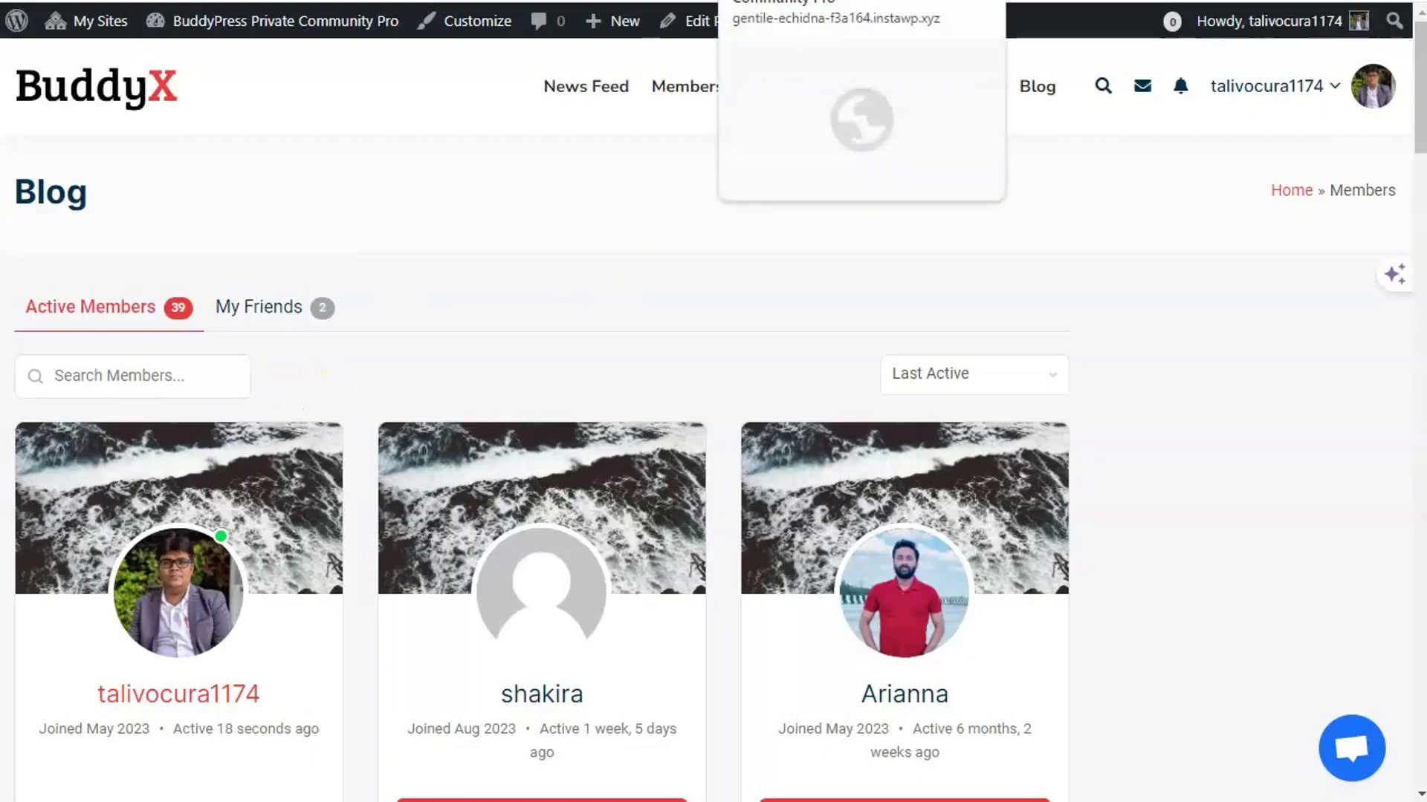
- Go to the member's Account Settings > Profile Visibility page on the front end
left_click(178, 596)
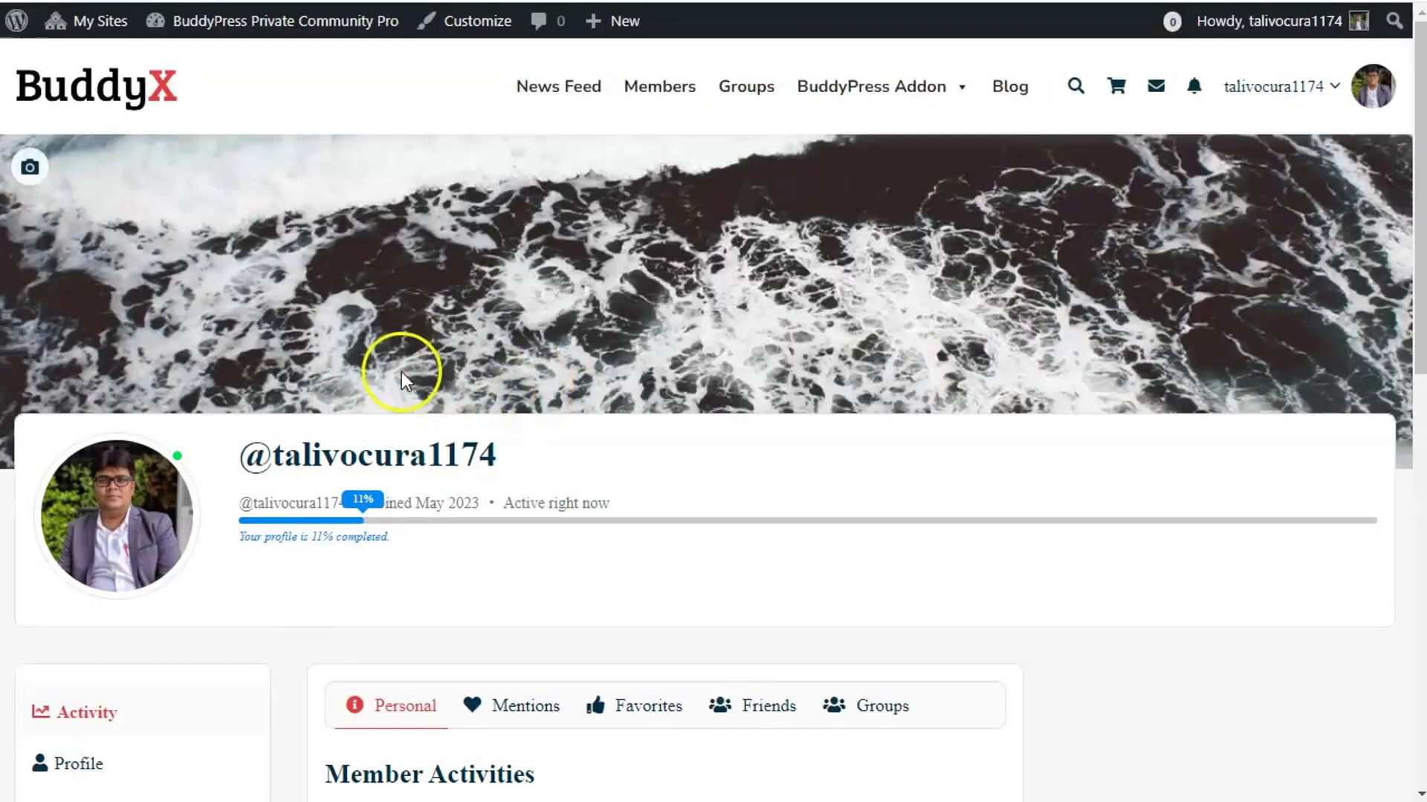
scroll(239, 337, "down", 1)
scroll(239, 335, "down", 3)
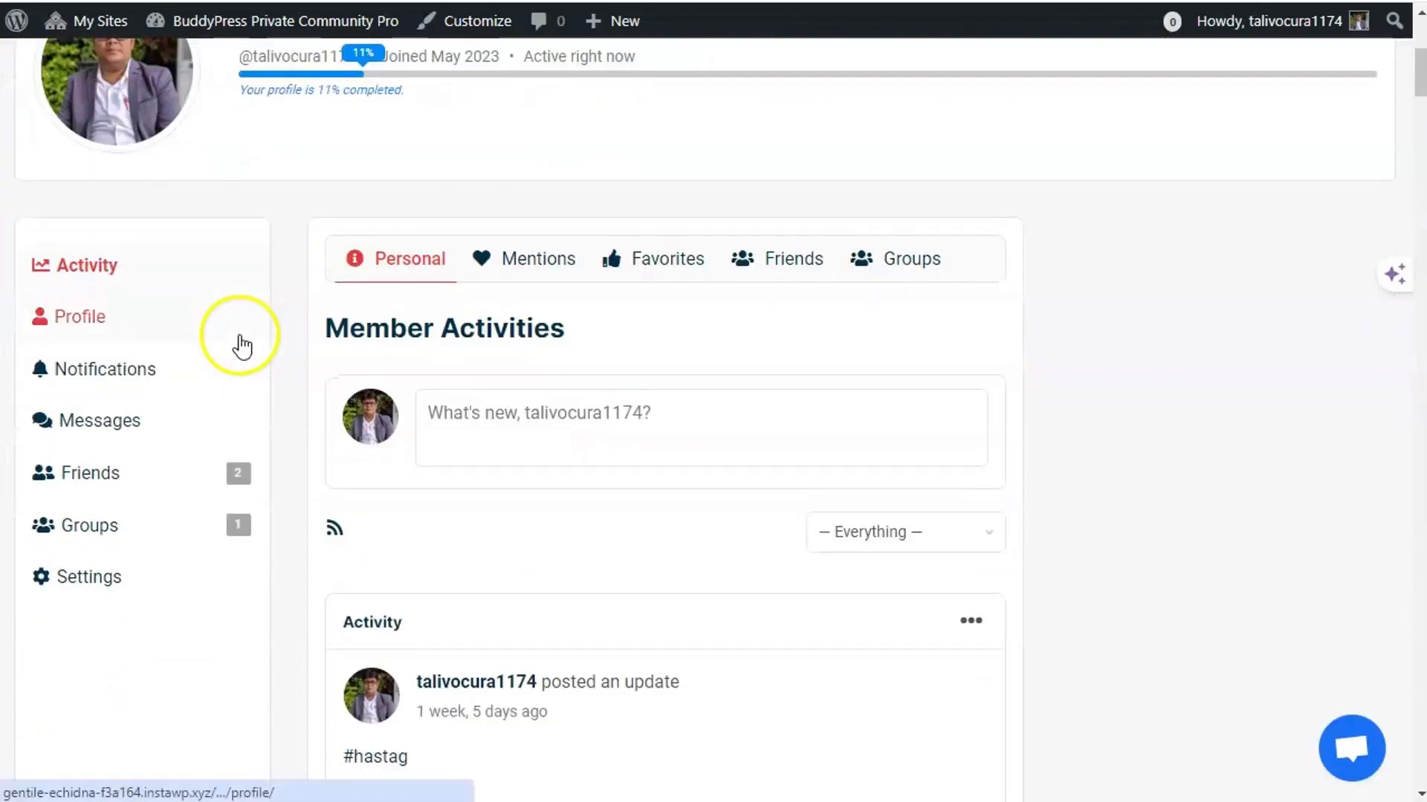
left_click(108, 576)
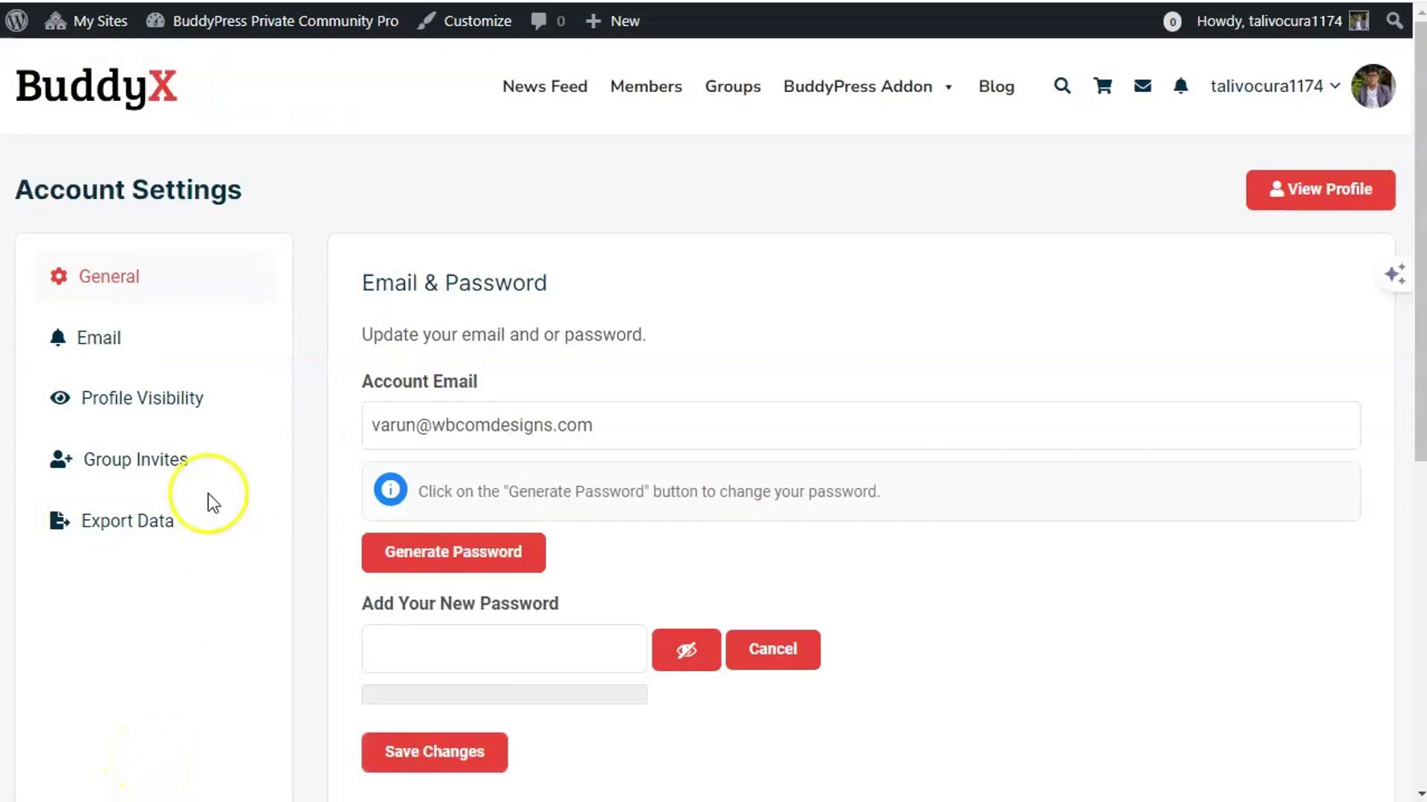
left_click(191, 398)
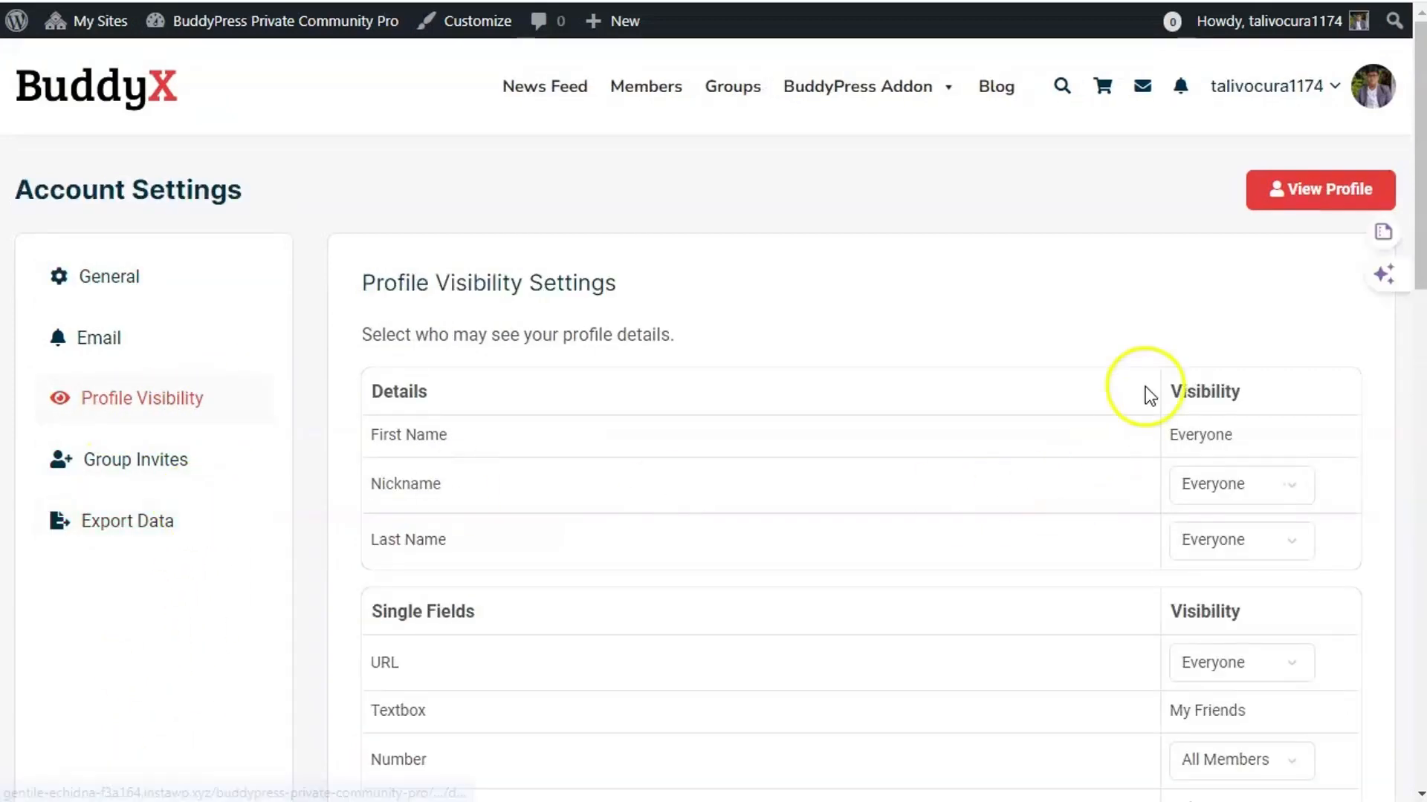
scroll(1140, 388, "down", 10)
scroll(1144, 398, "down", 3)
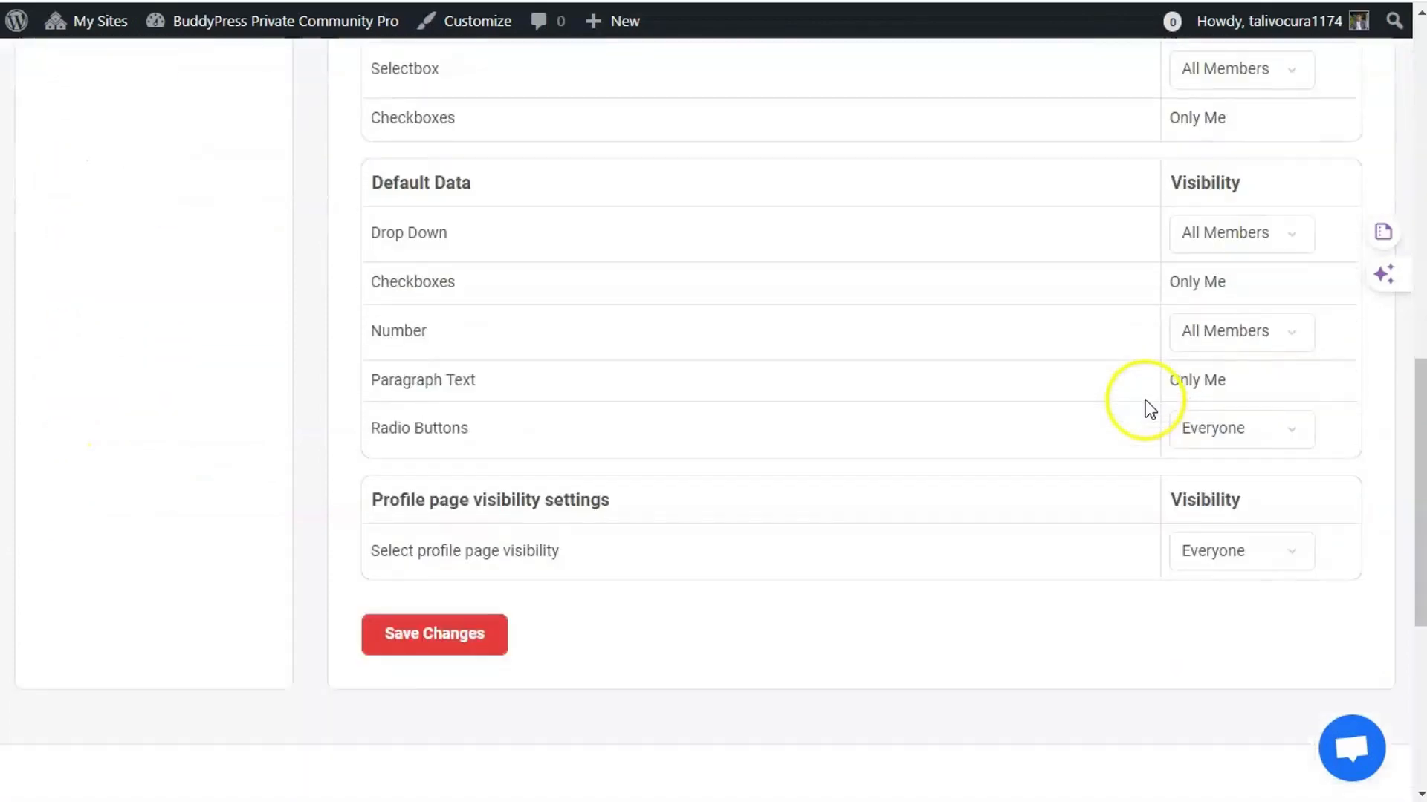
scroll(1044, 475, "up", 14)
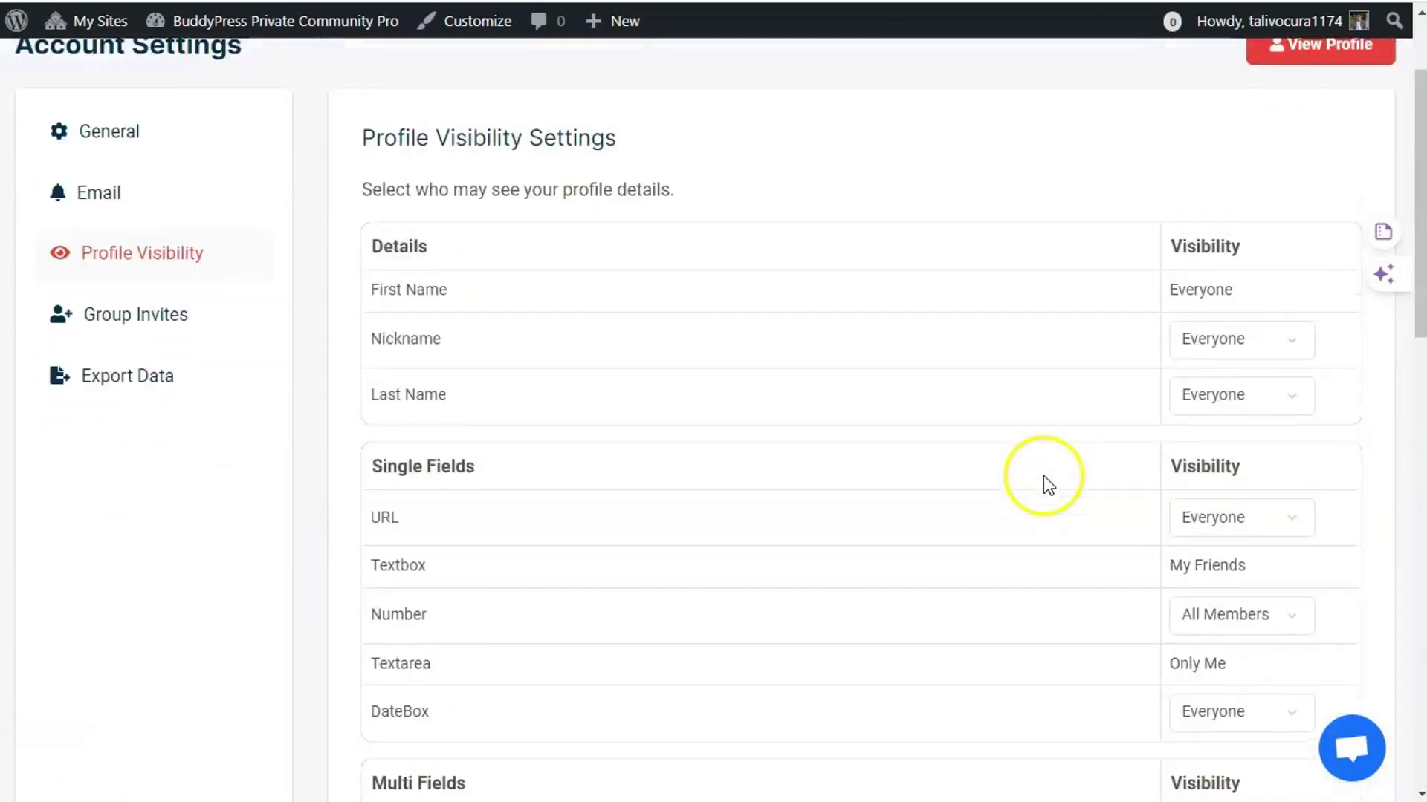
- Review the Nickname visibility options and leave it set to Everyone
left_click(1253, 388)
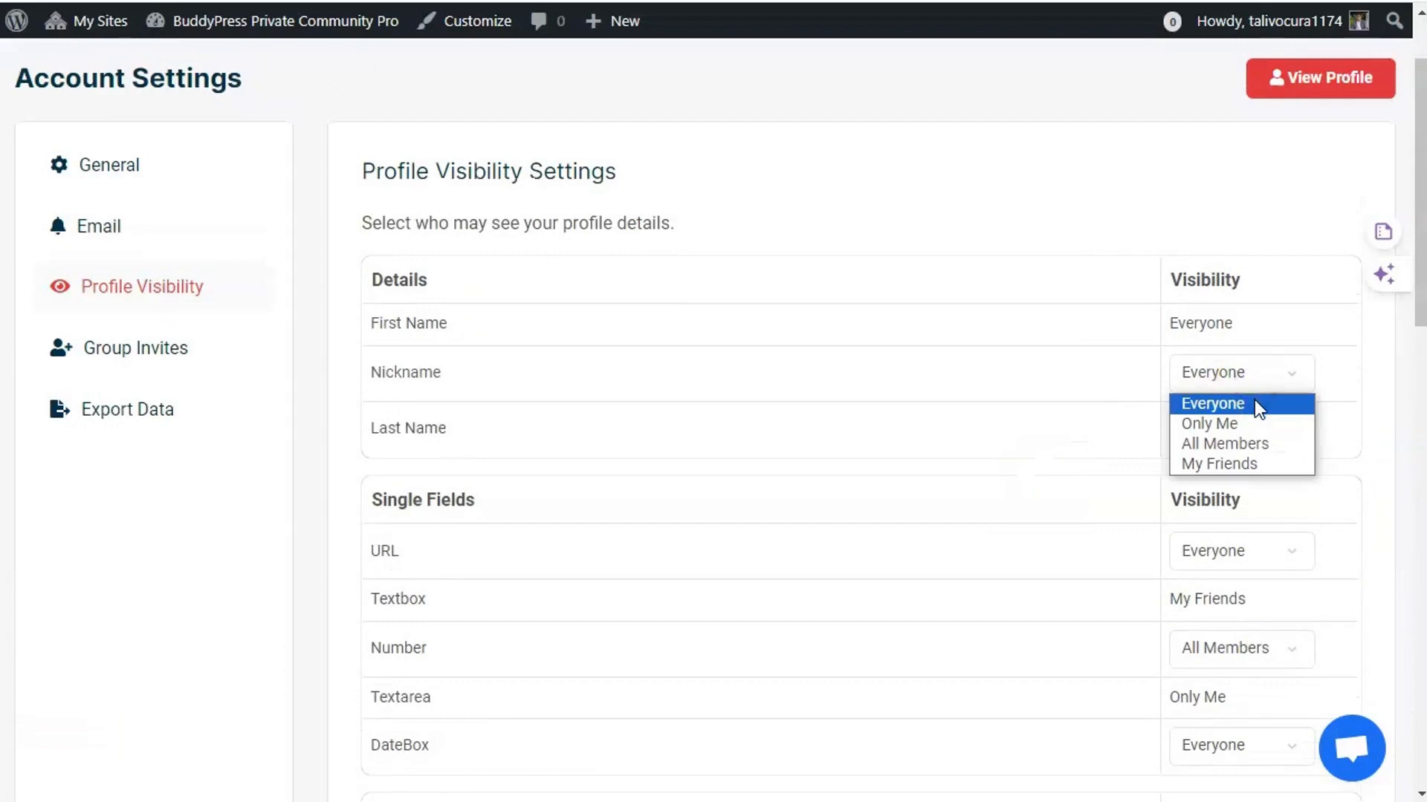
left_click(1260, 444)
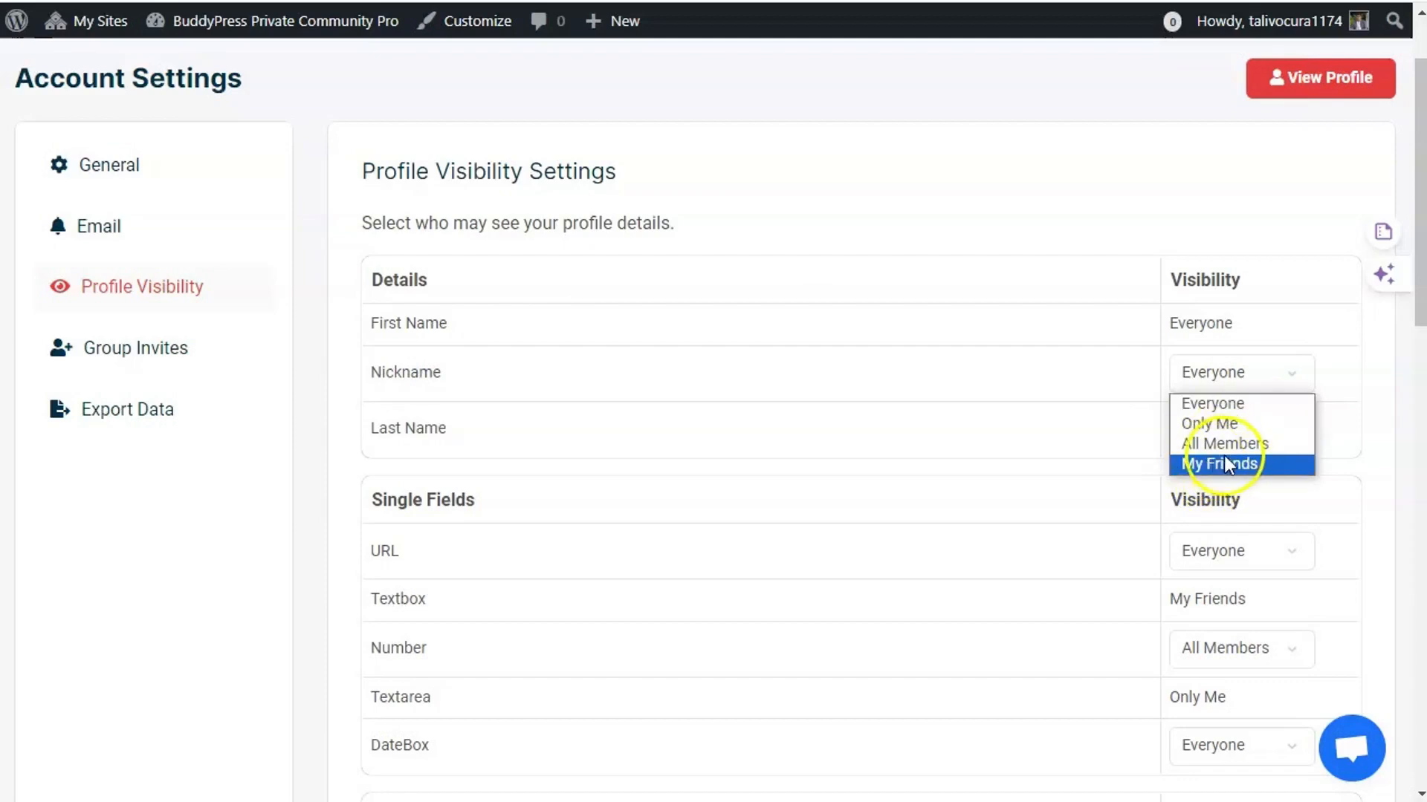
left_click(959, 165)
scroll(959, 186, "down", 15)
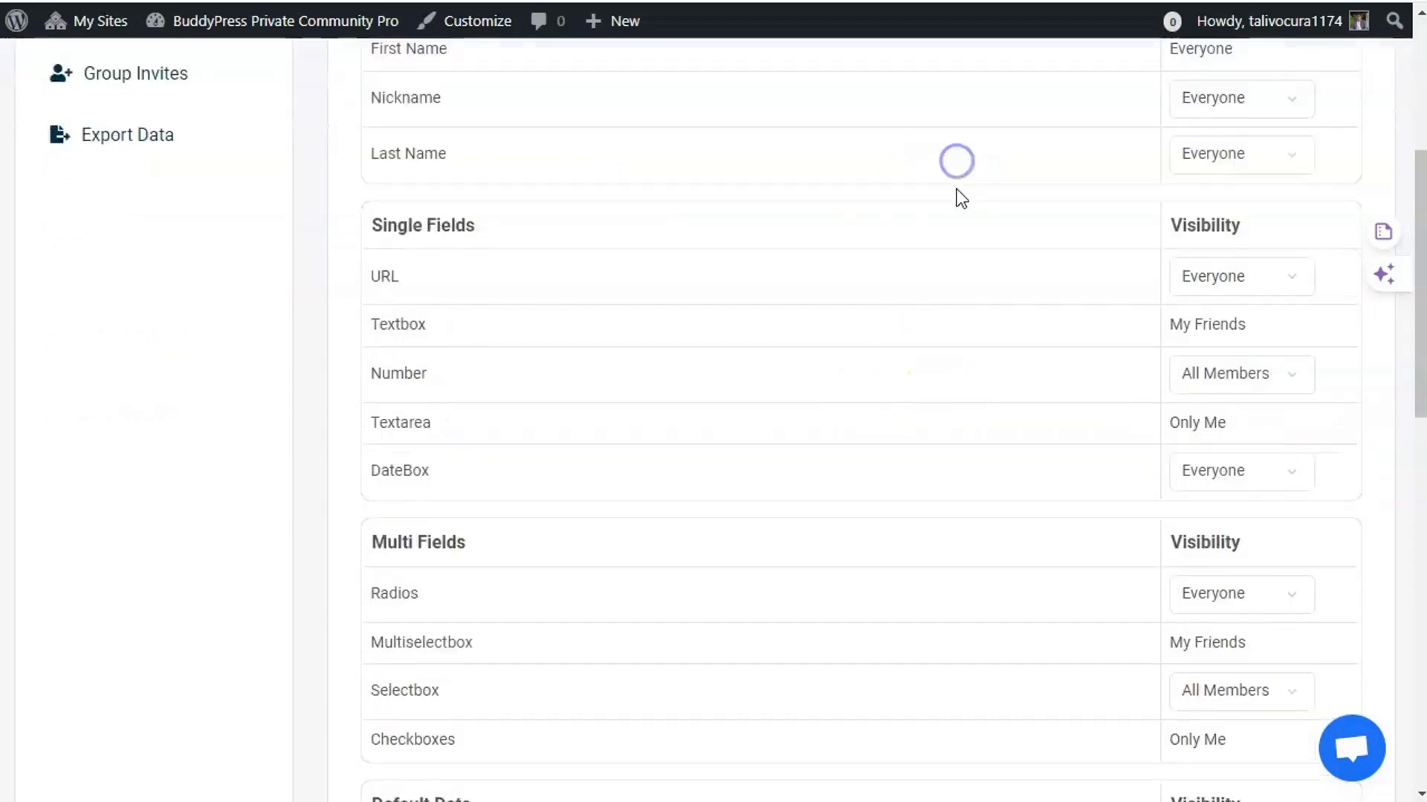
scroll(1012, 351, "up", 3)
scroll(1012, 351, "up", 12)
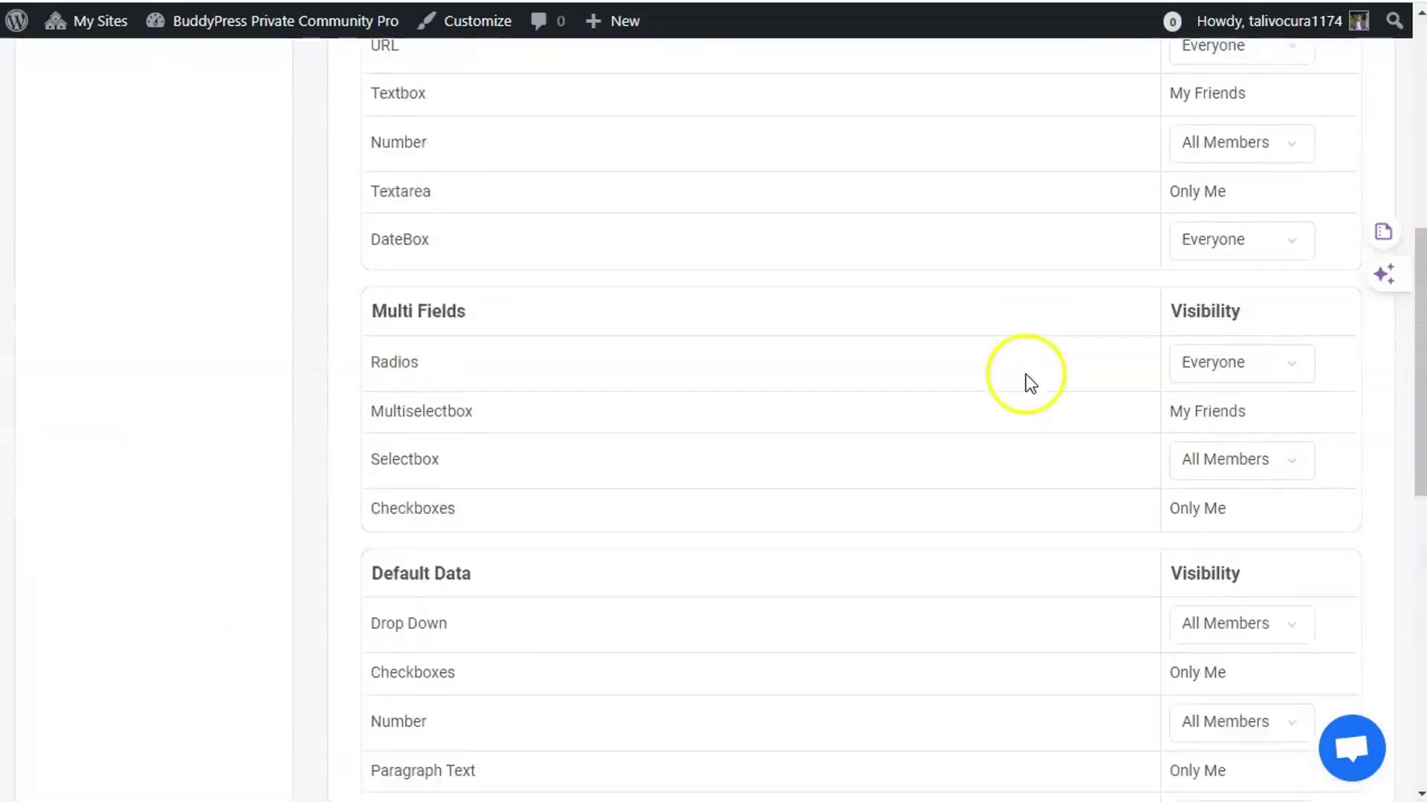
left_click(1239, 484)
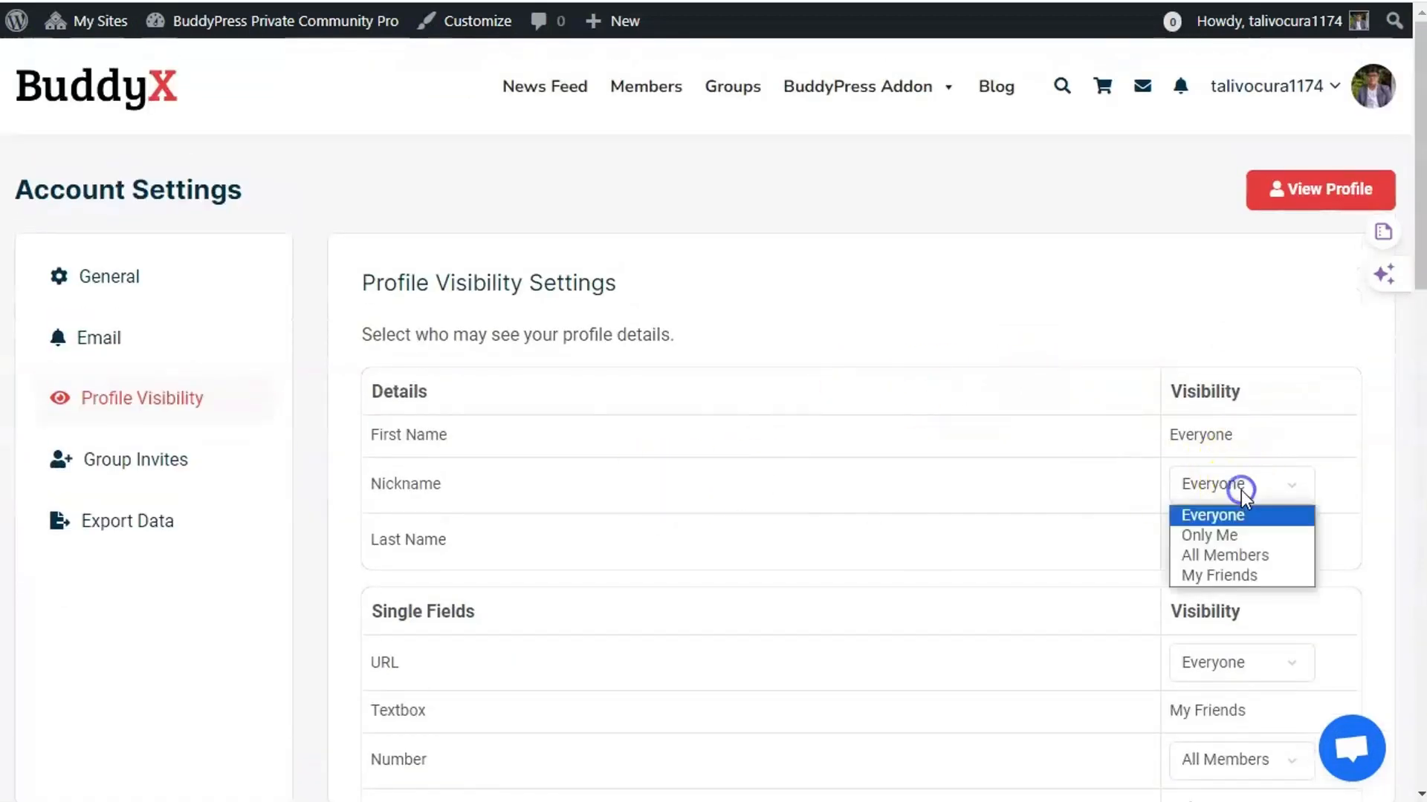
left_click(1240, 490)
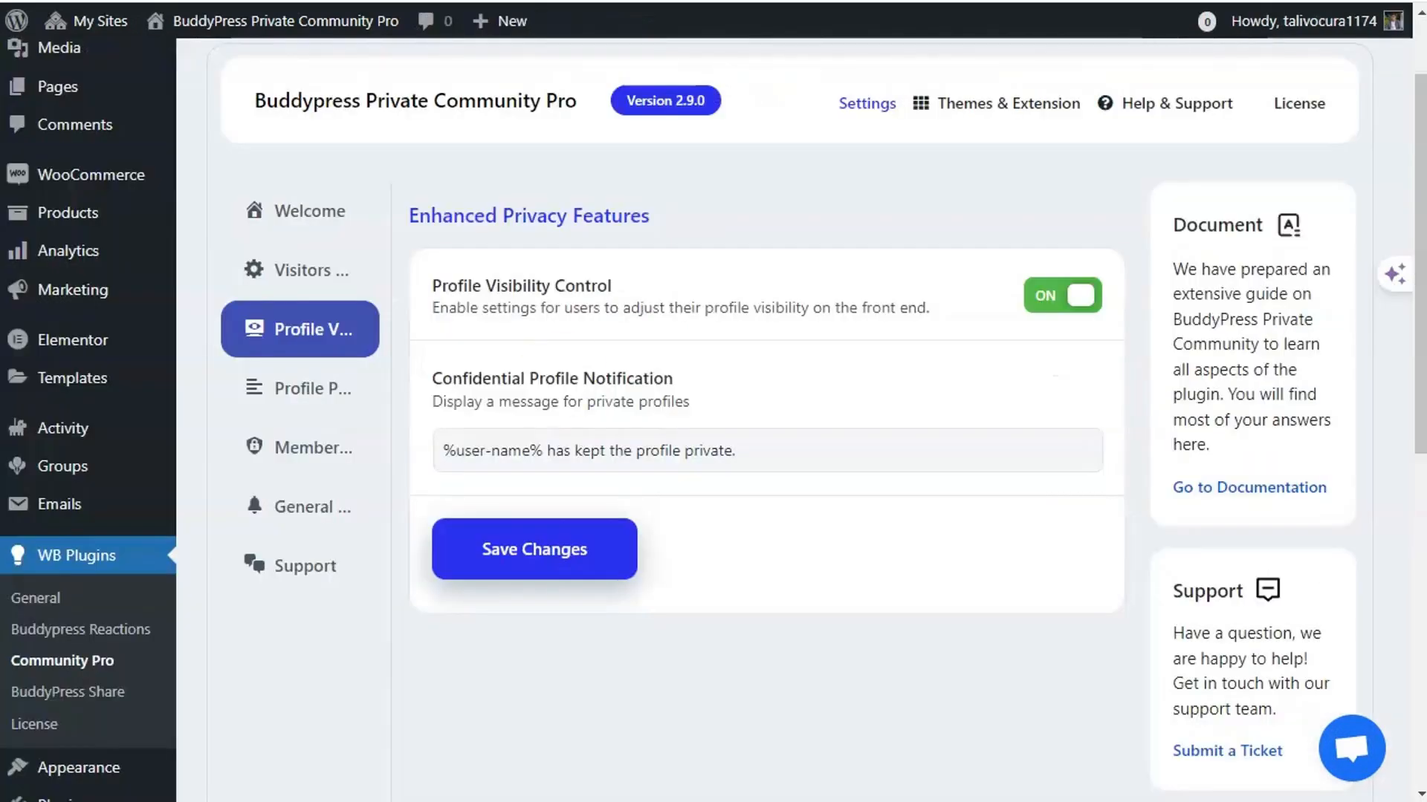
- Switch from the WooCommerce Products admin to the test user's Edit User tab
scroll(395, 573, "down", 2)
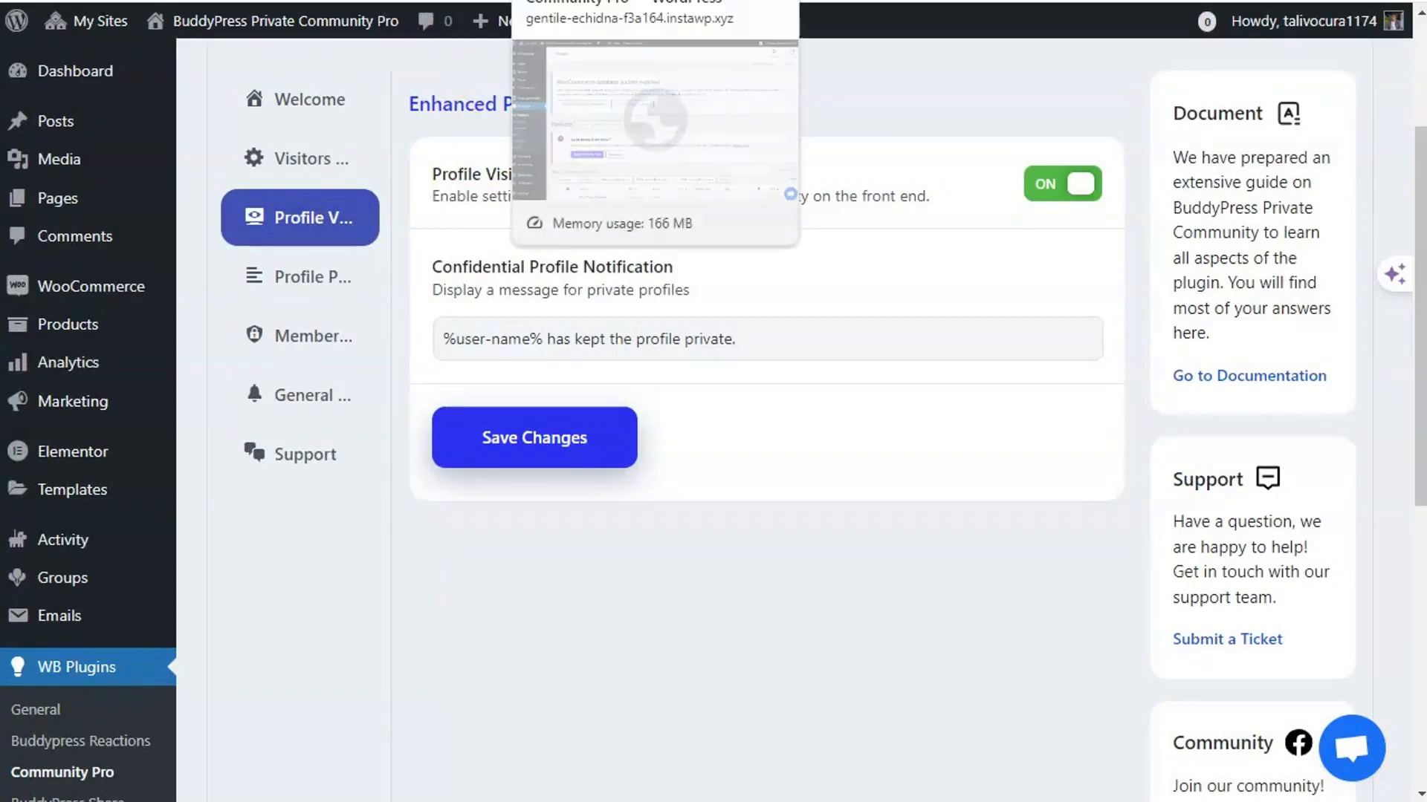
left_click(553, 1)
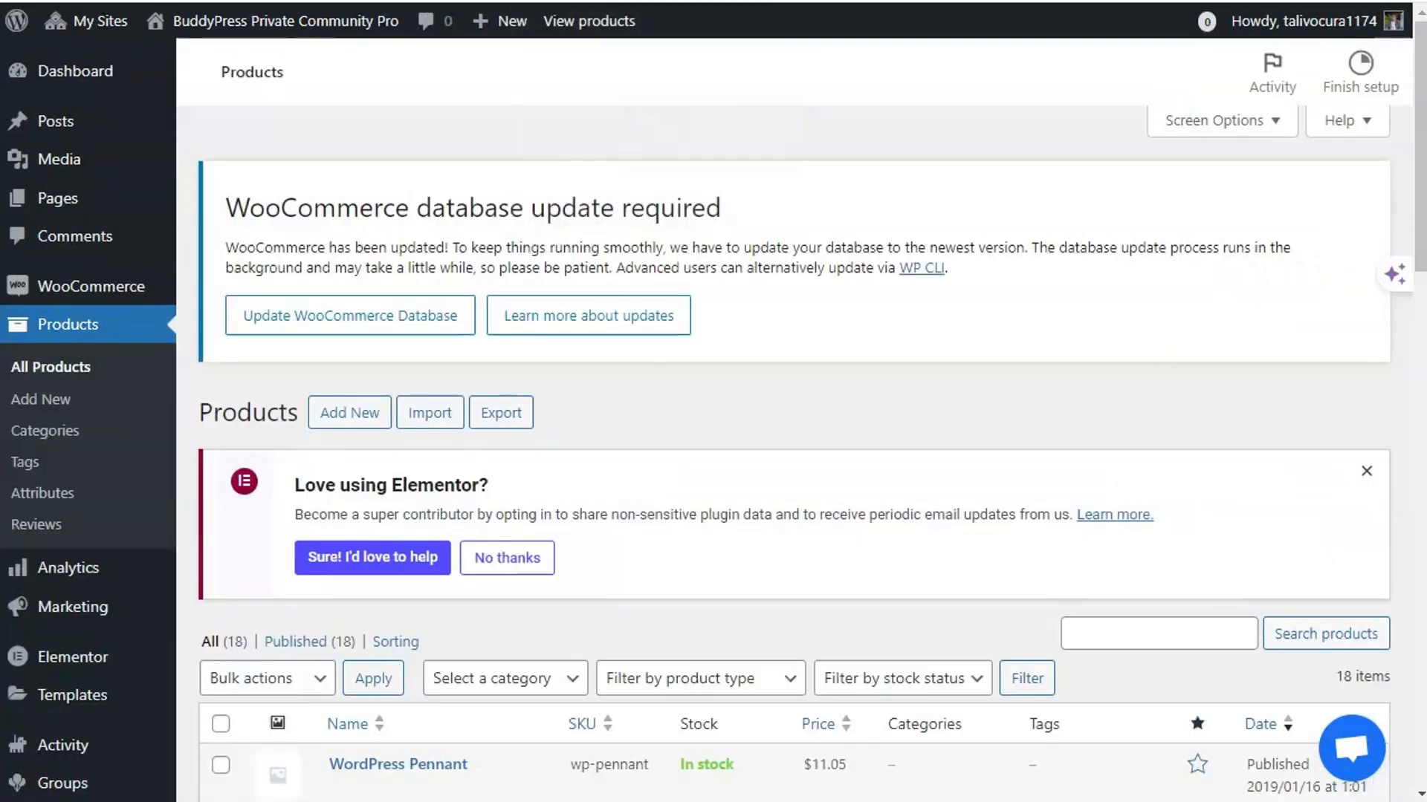
scroll(634, 468, "down", 2)
scroll(634, 468, "up", 2)
left_click(416, 1)
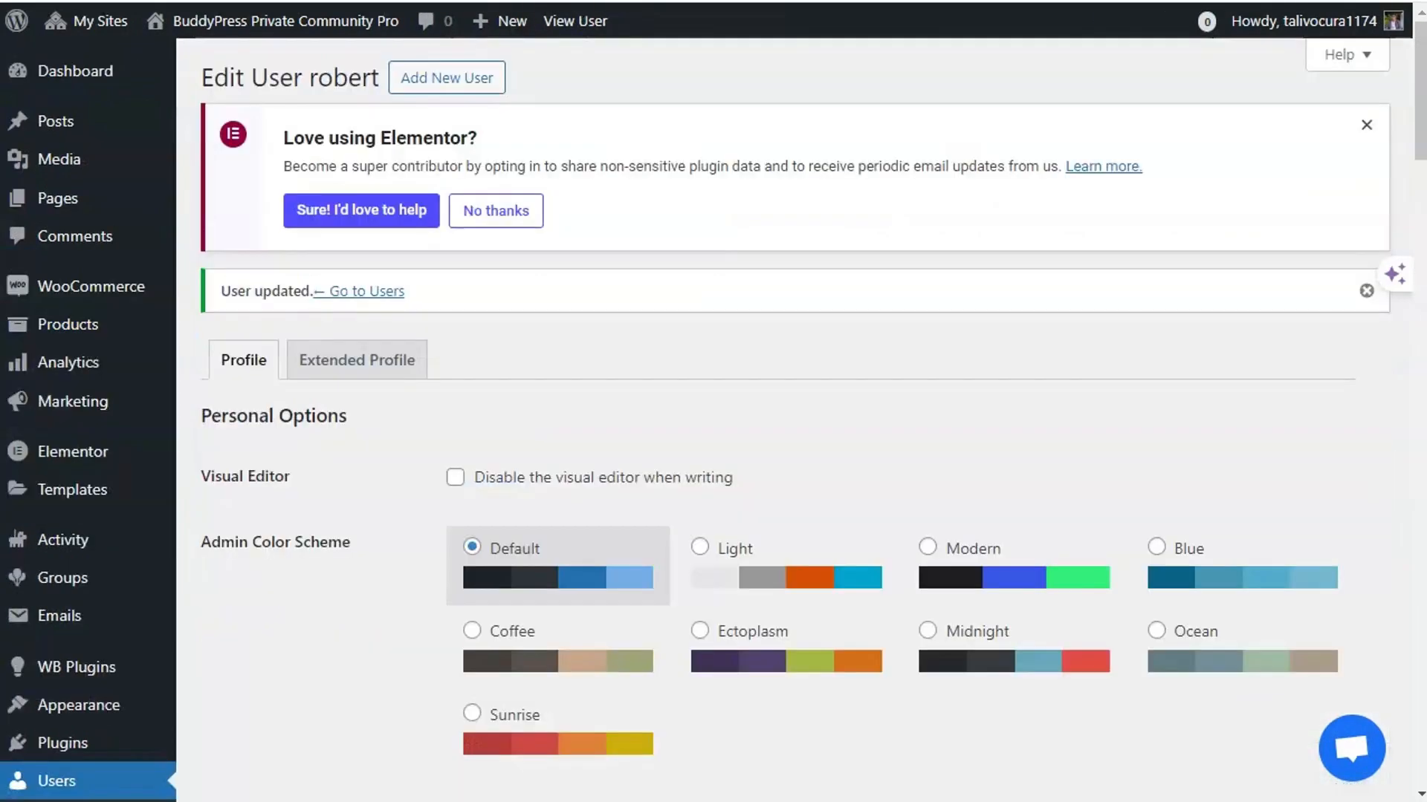
scroll(413, 270, "down", 5)
scroll(302, 319, "down", 5)
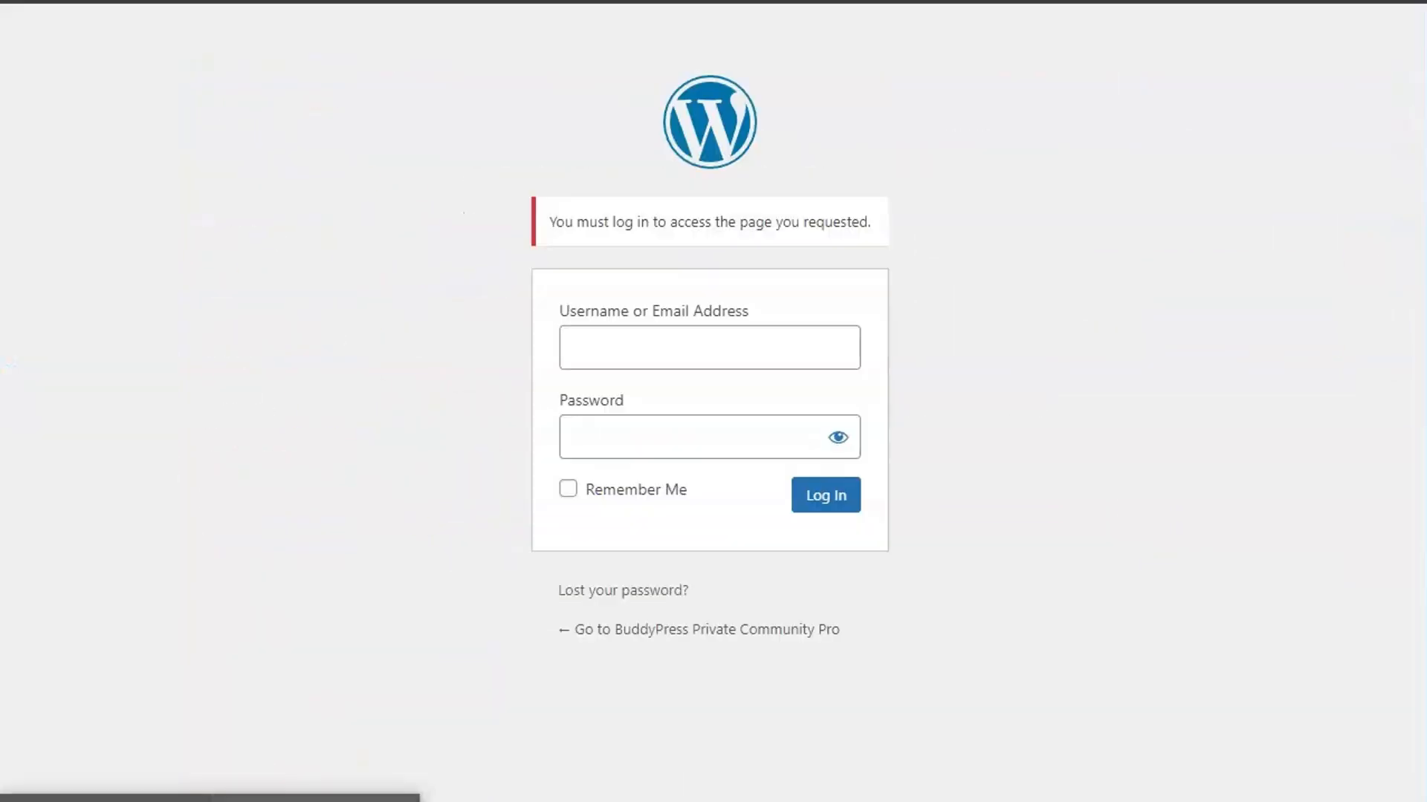
- Log in as the test user with the pasted e-mail and account password
left_click(686, 348)
key("ctrl+v")
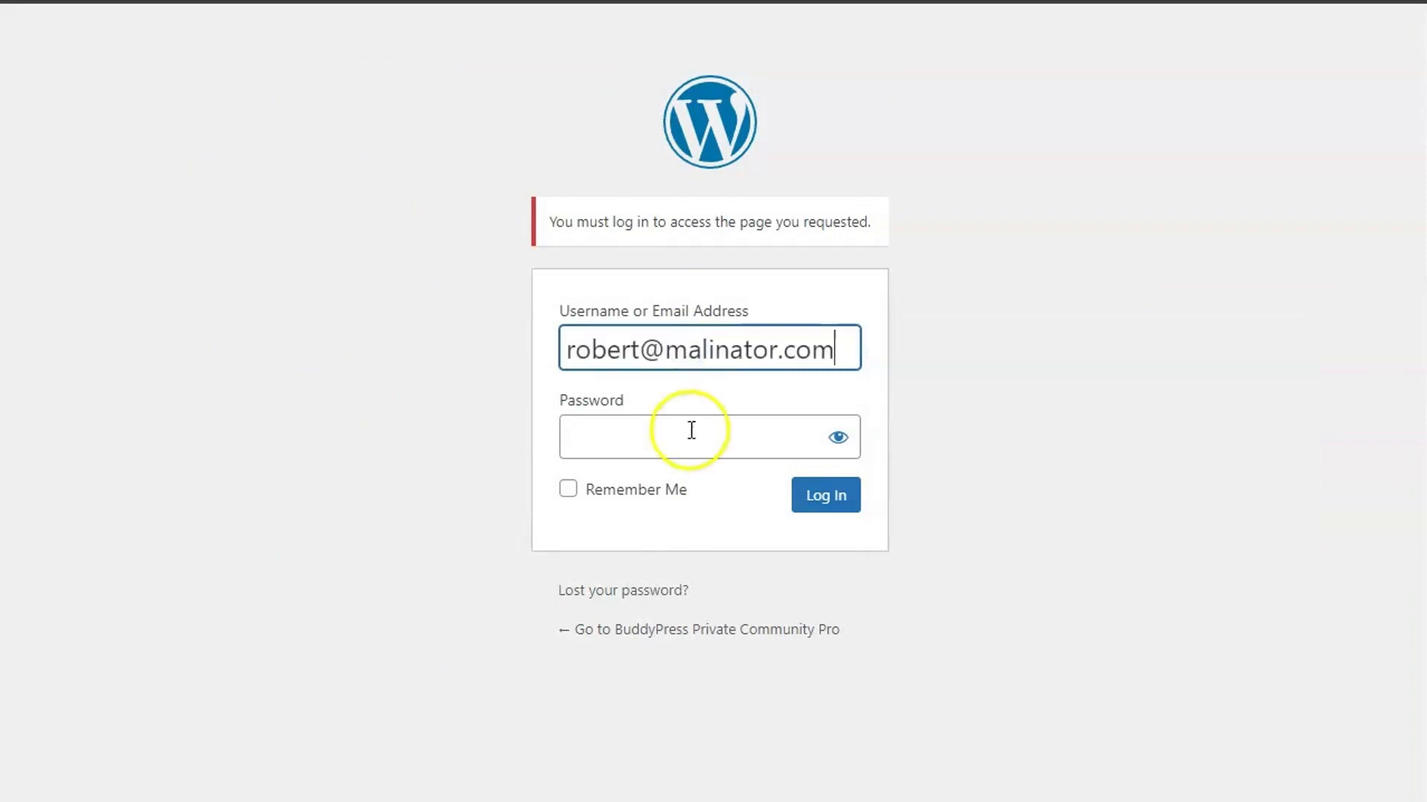
left_click(679, 437)
key("ctrl+v")
left_click(825, 498)
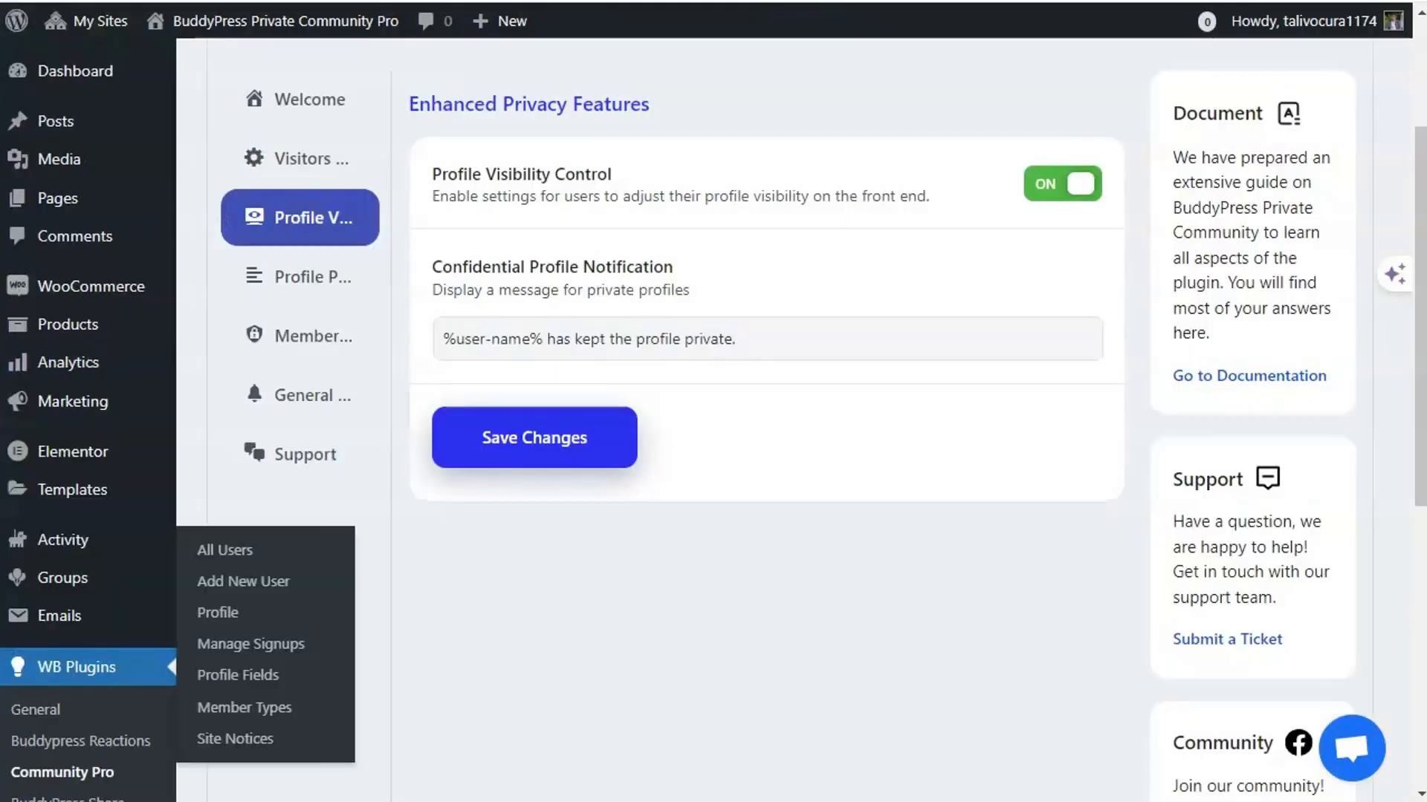
left_click_drag(468, 267, 747, 263)
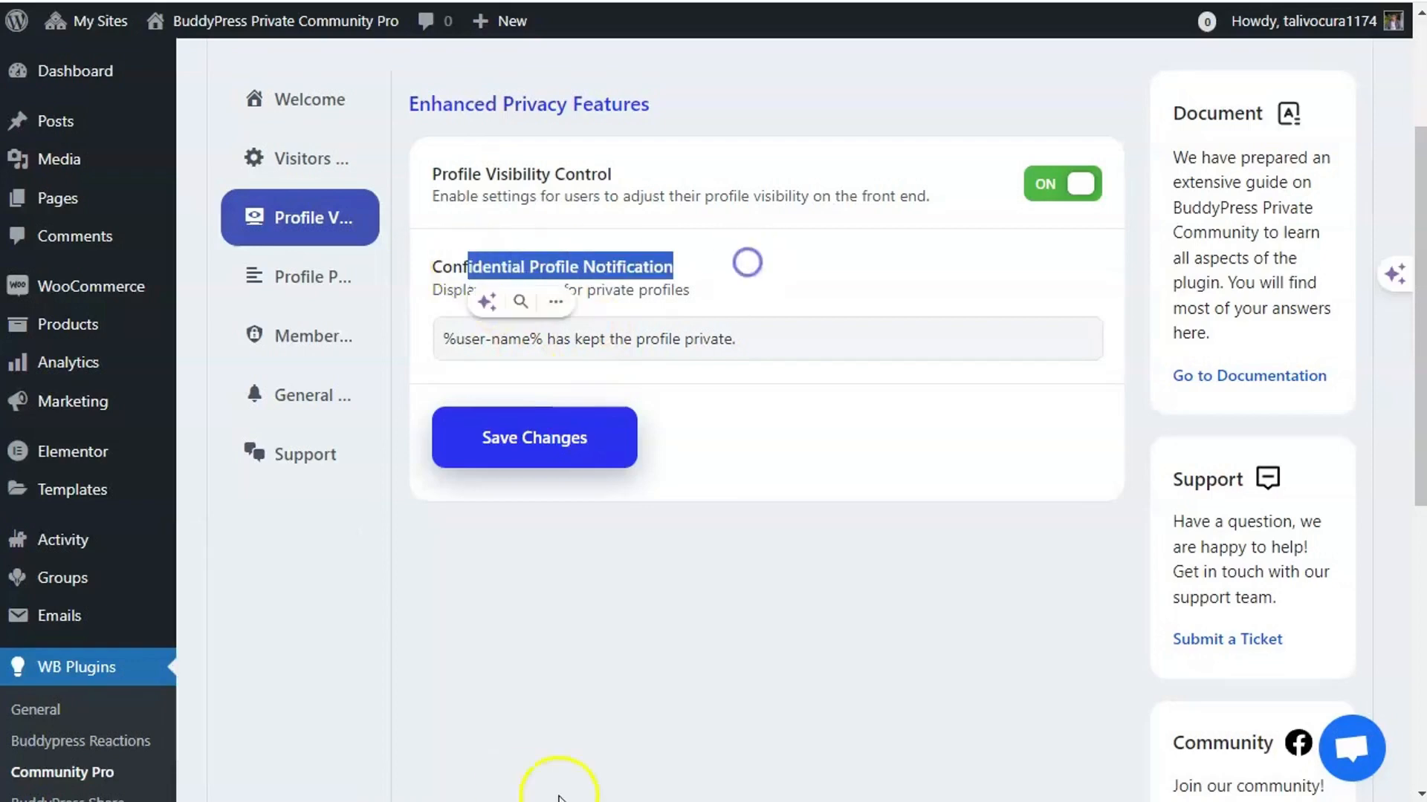
left_click(706, 276)
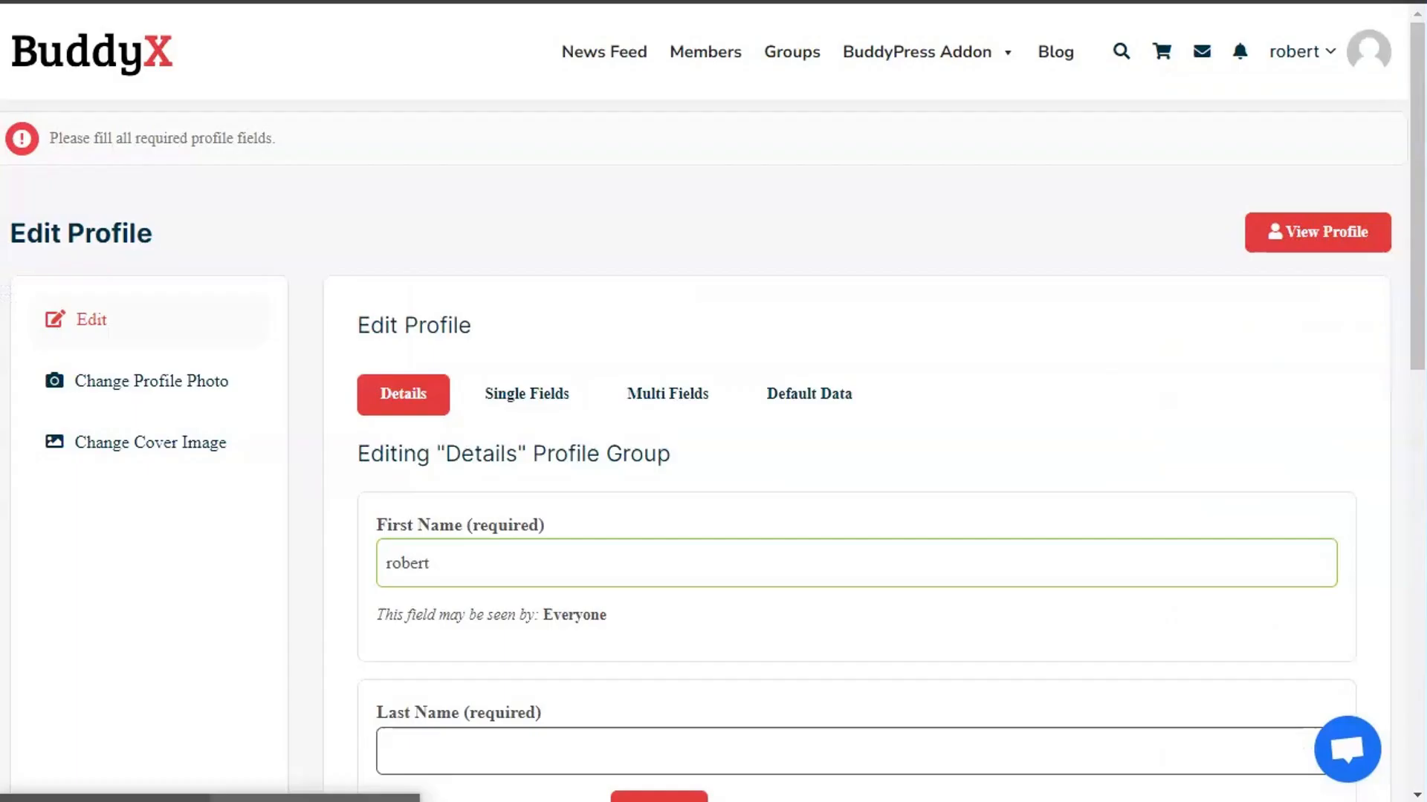
left_click(405, 355)
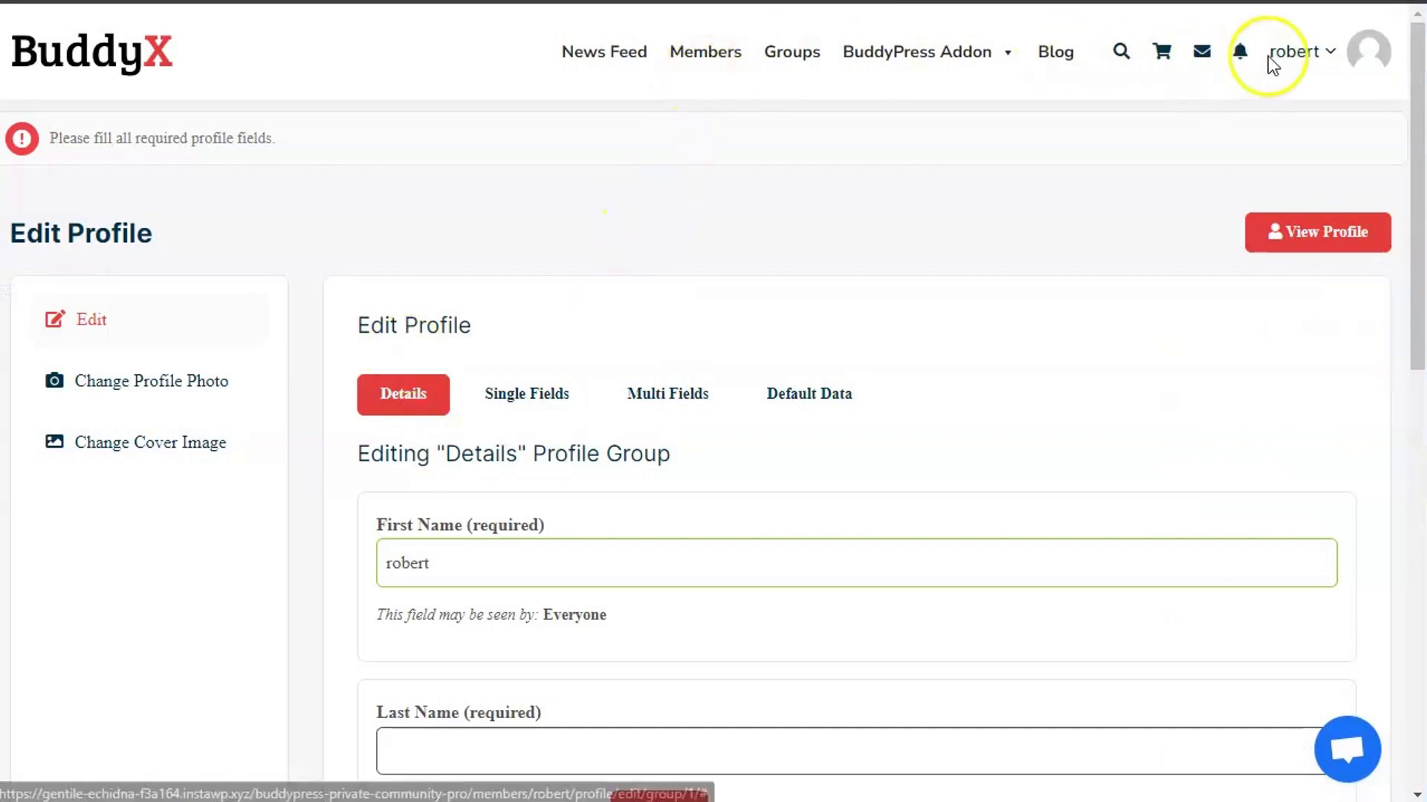
mouse_move(1293, 66)
left_click(1229, 358)
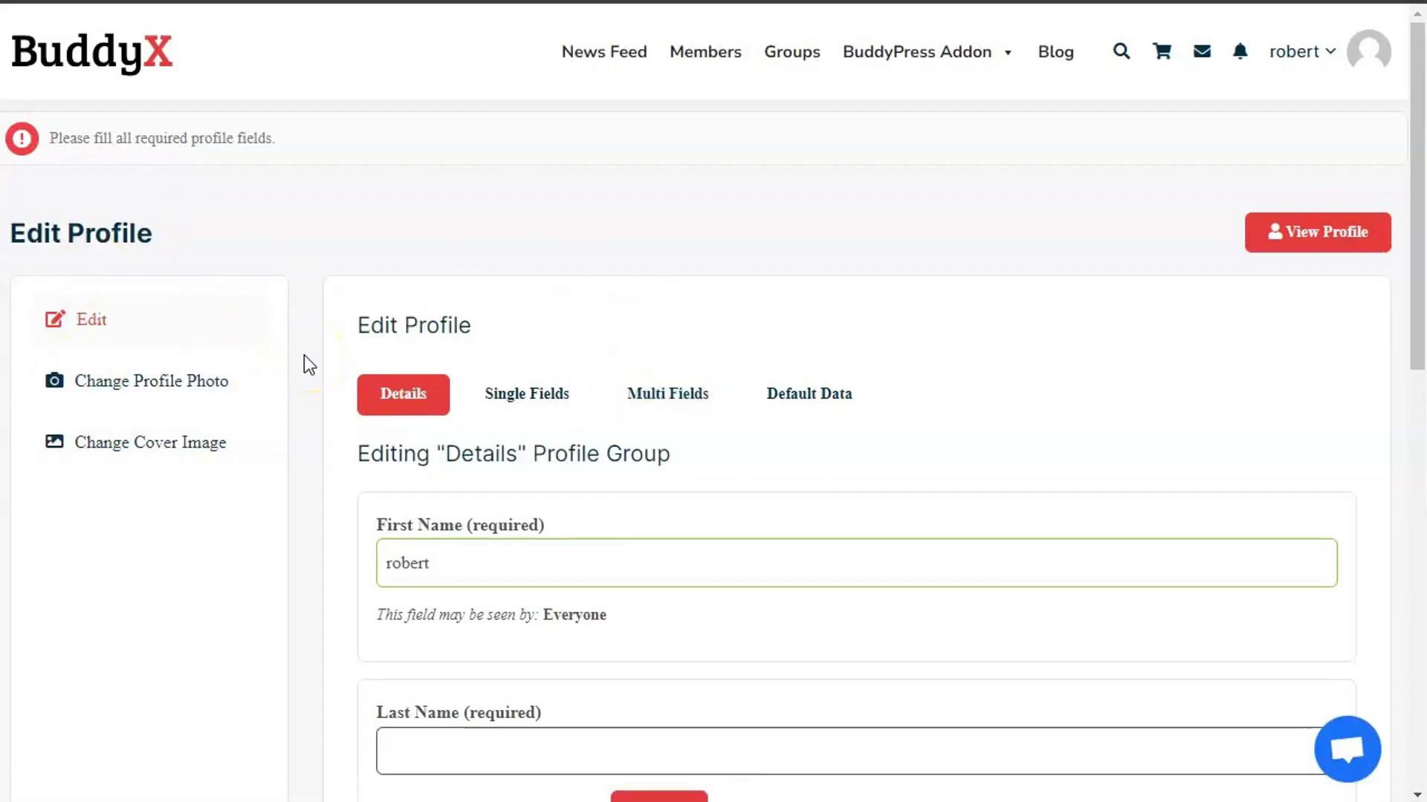
scroll(337, 476, "down", 5)
scroll(357, 513, "up", 5)
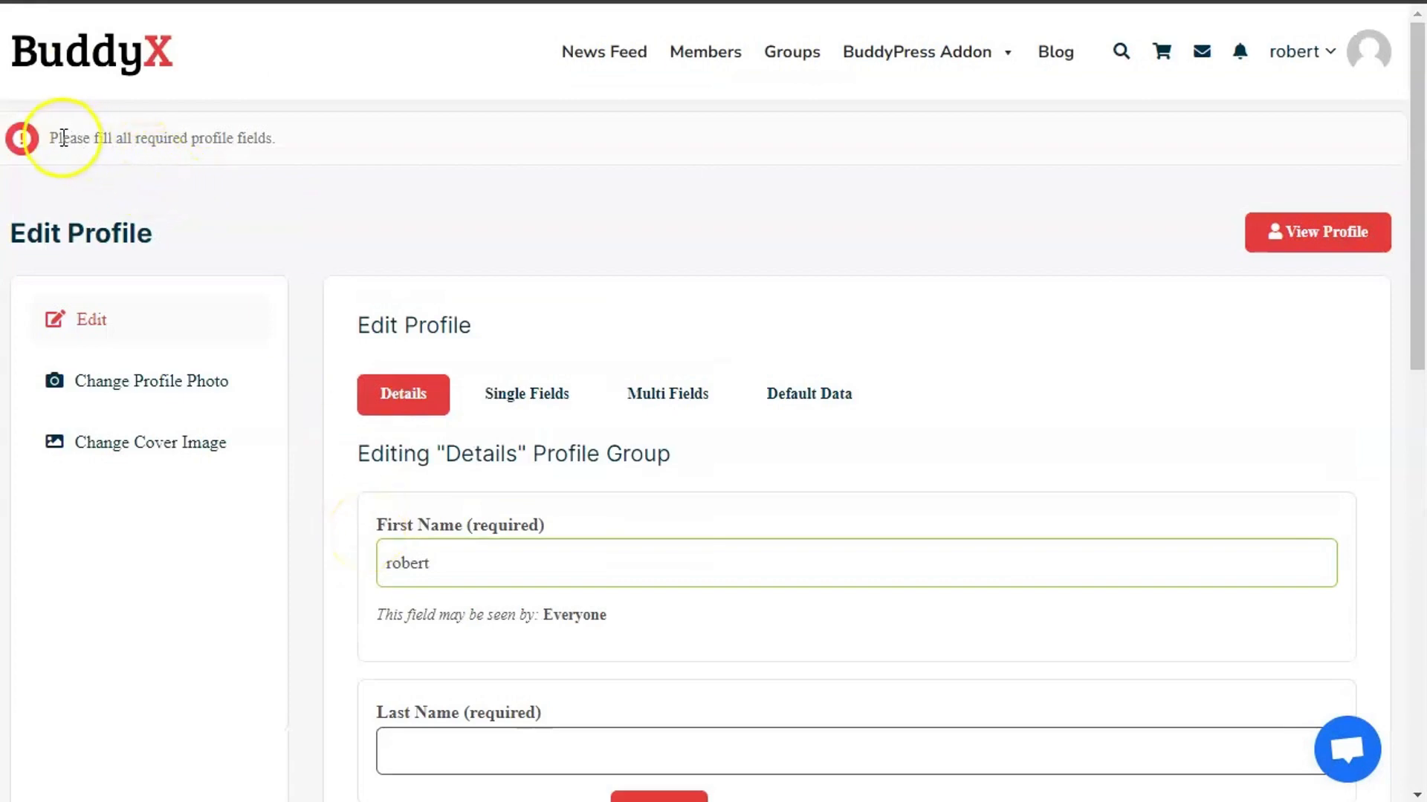
left_click_drag(50, 139, 382, 145)
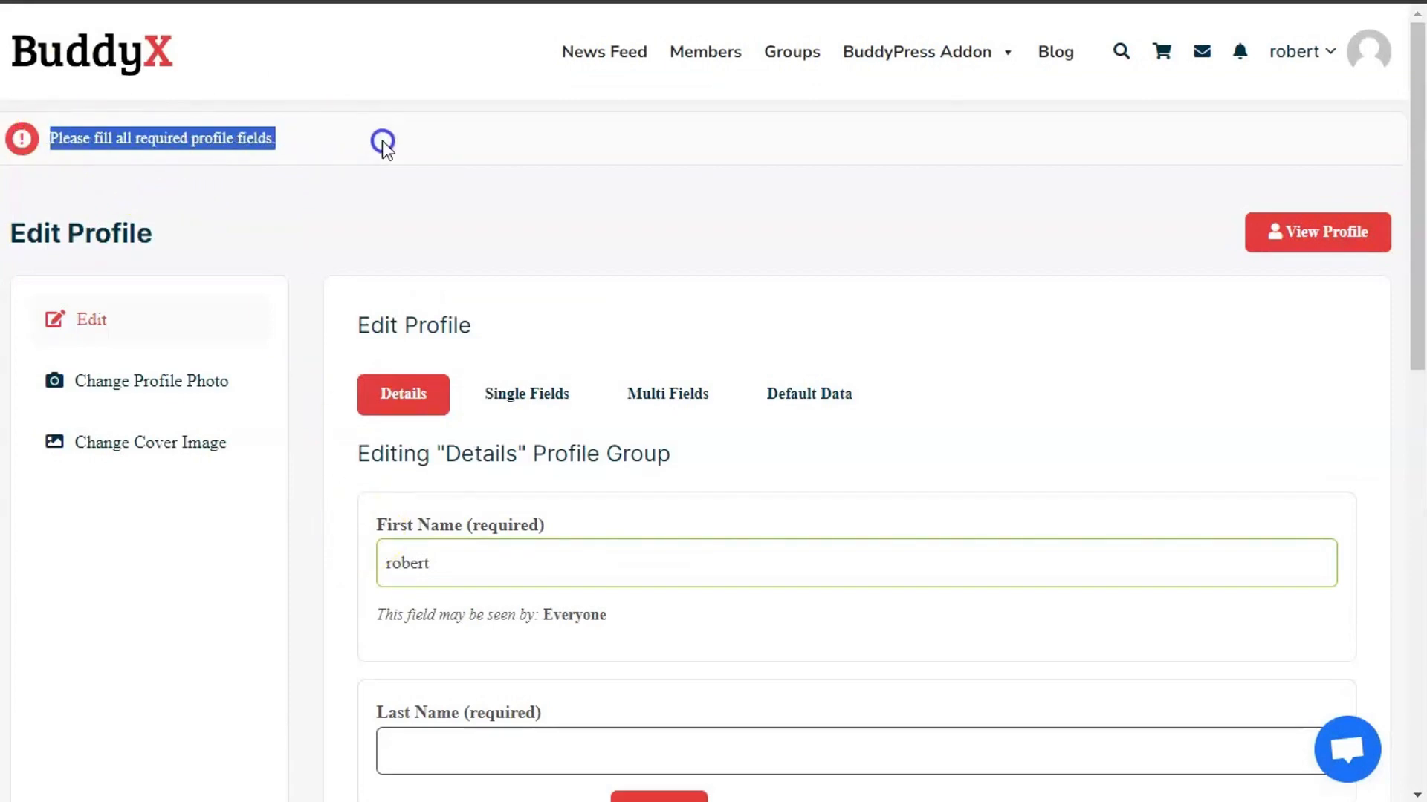
key("alt+Tab")
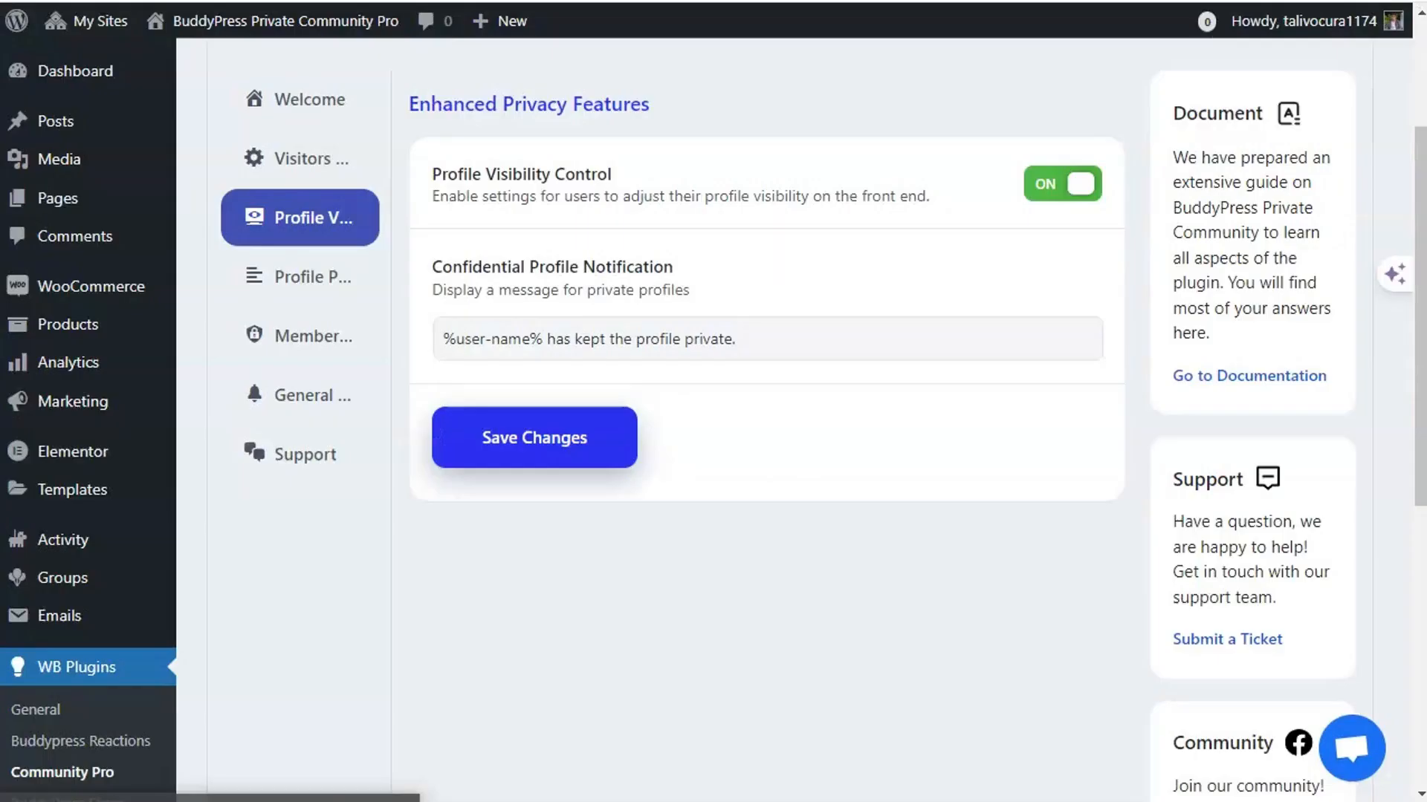
- Open Profile Progress Configuration and scroll through its profile completion options
left_click(327, 278)
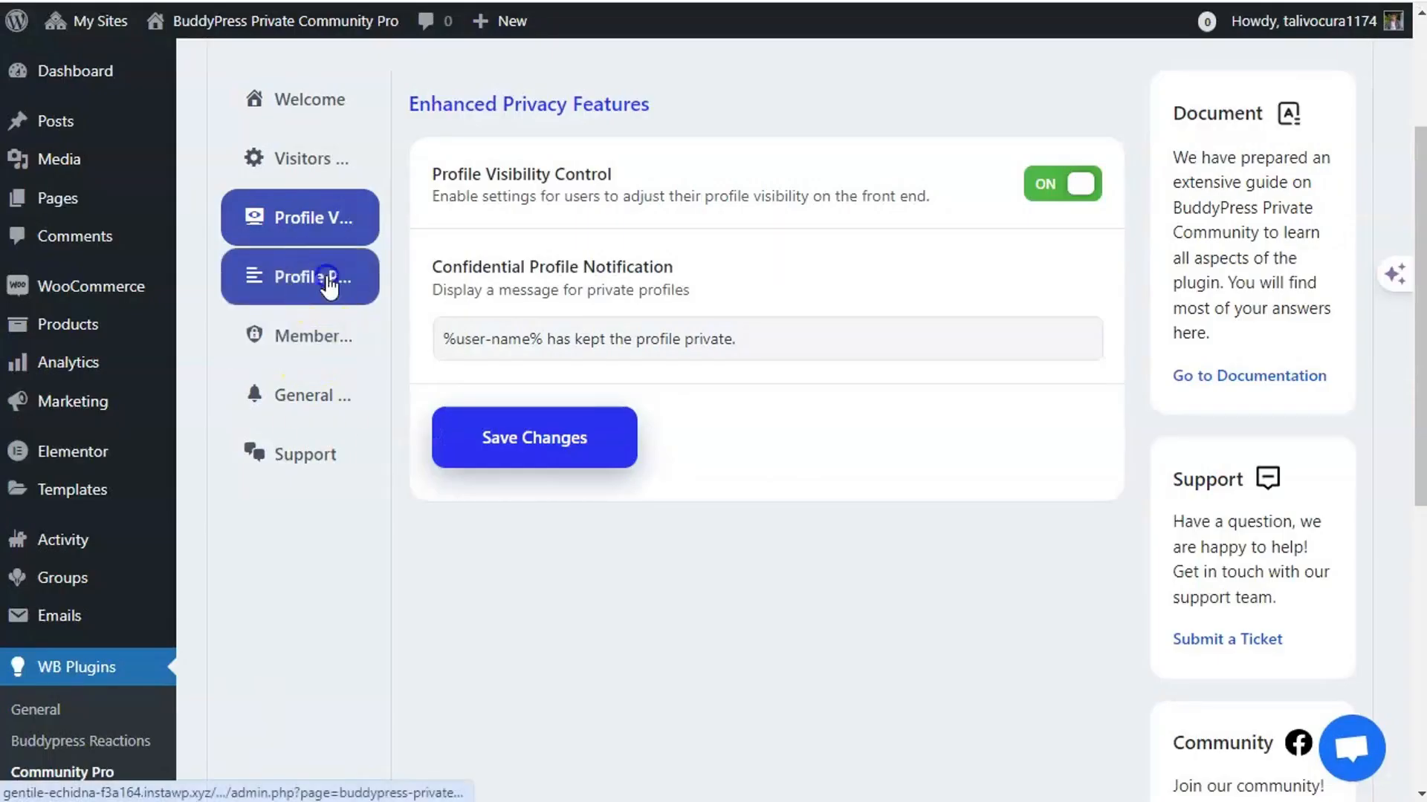
left_click(339, 440)
left_click(302, 279)
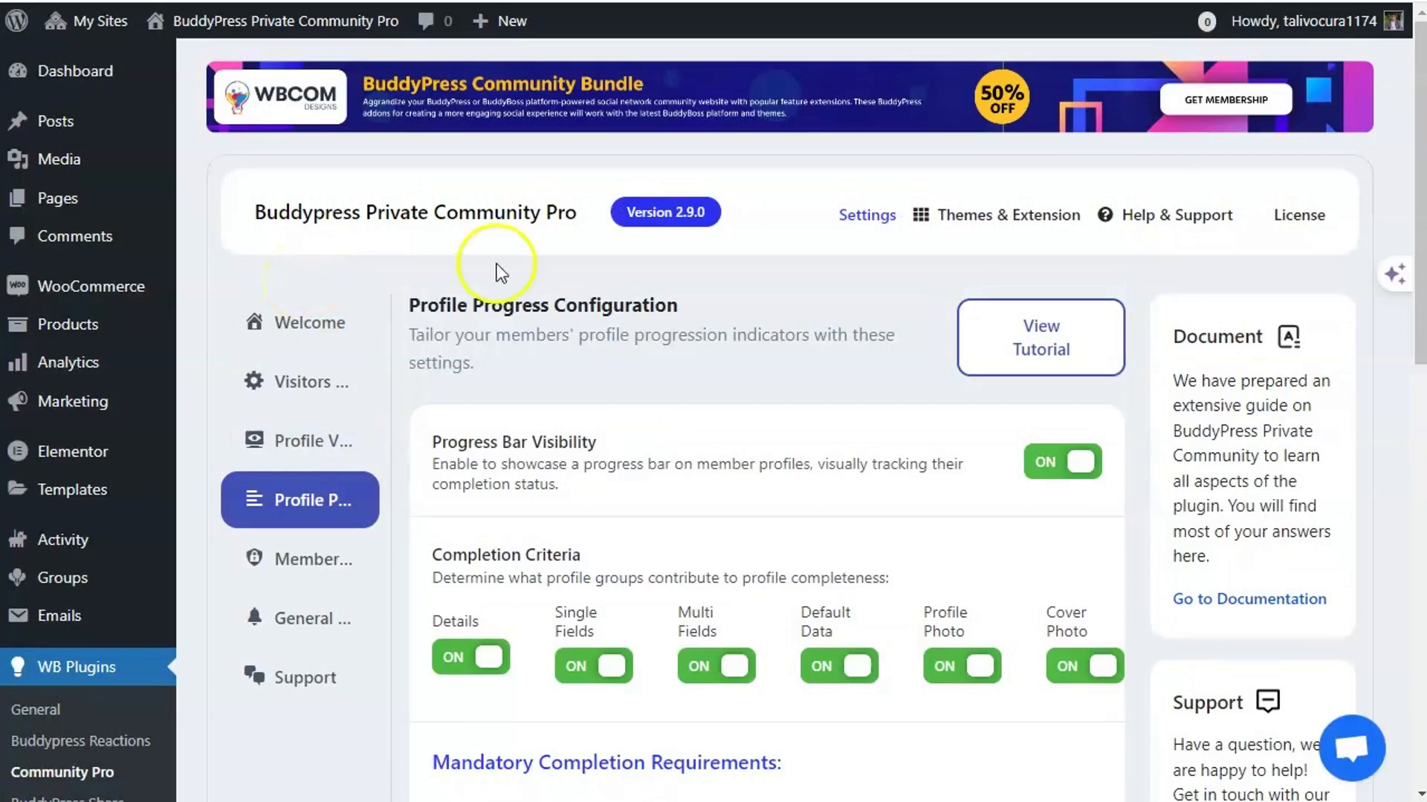
scroll(676, 546, "down", 2)
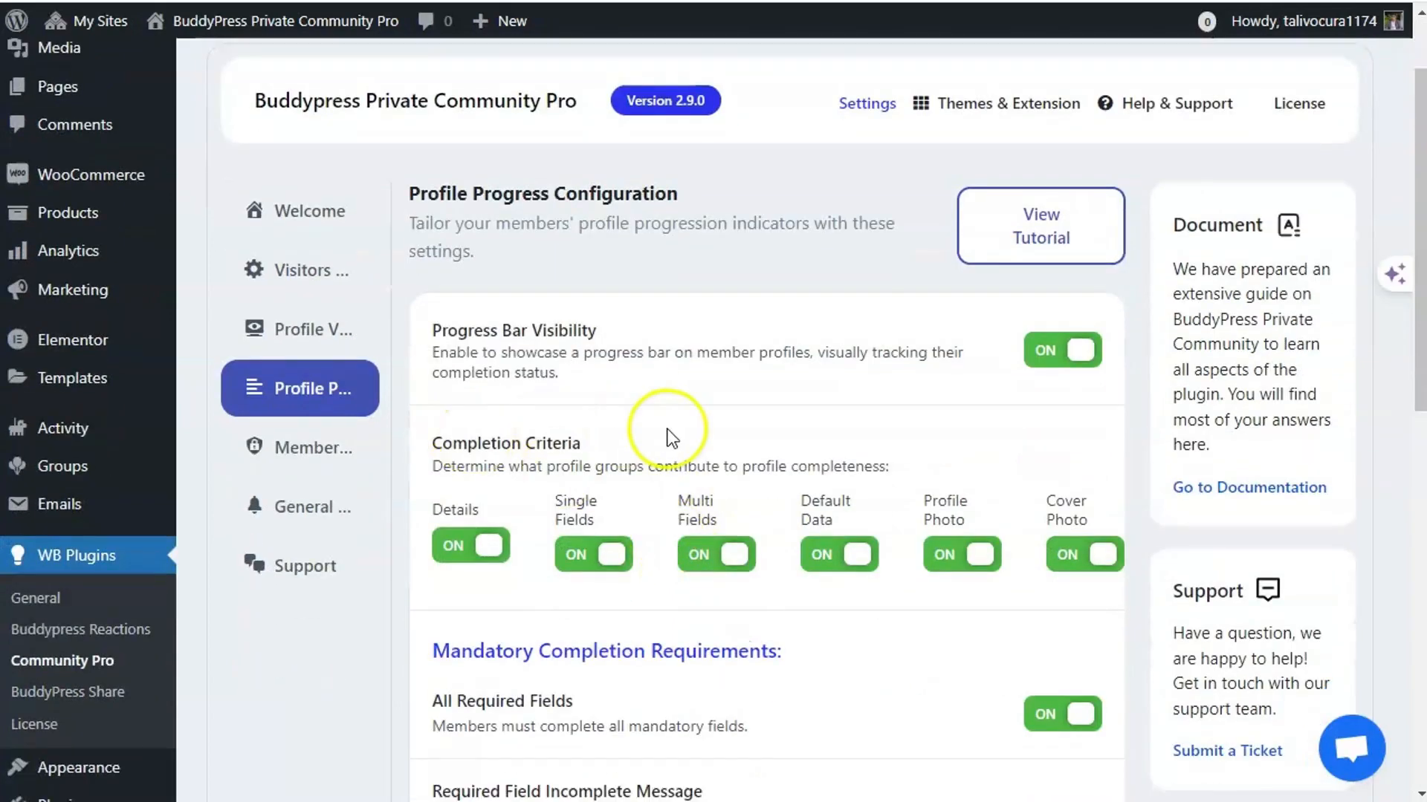
scroll(382, 777, "down", 2)
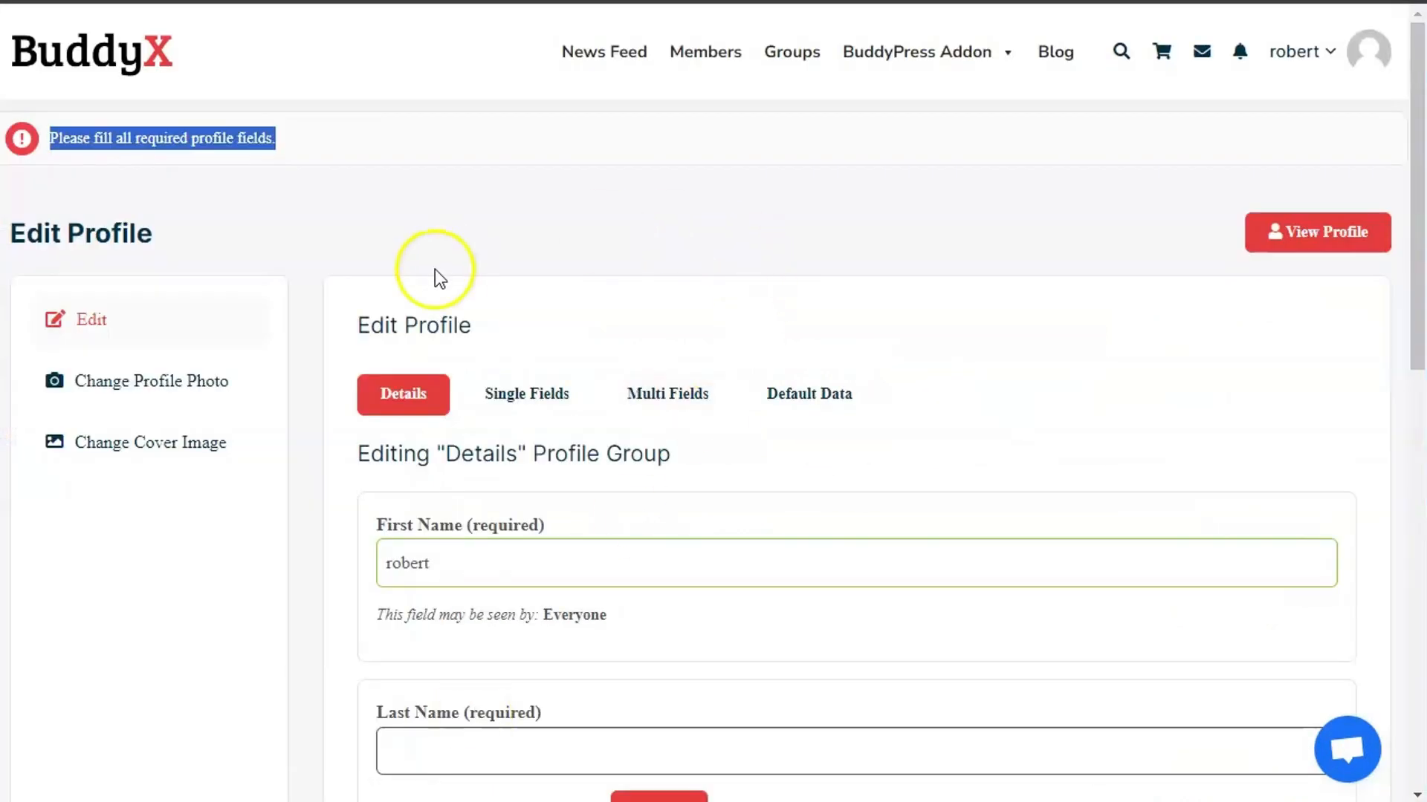
left_click(427, 207)
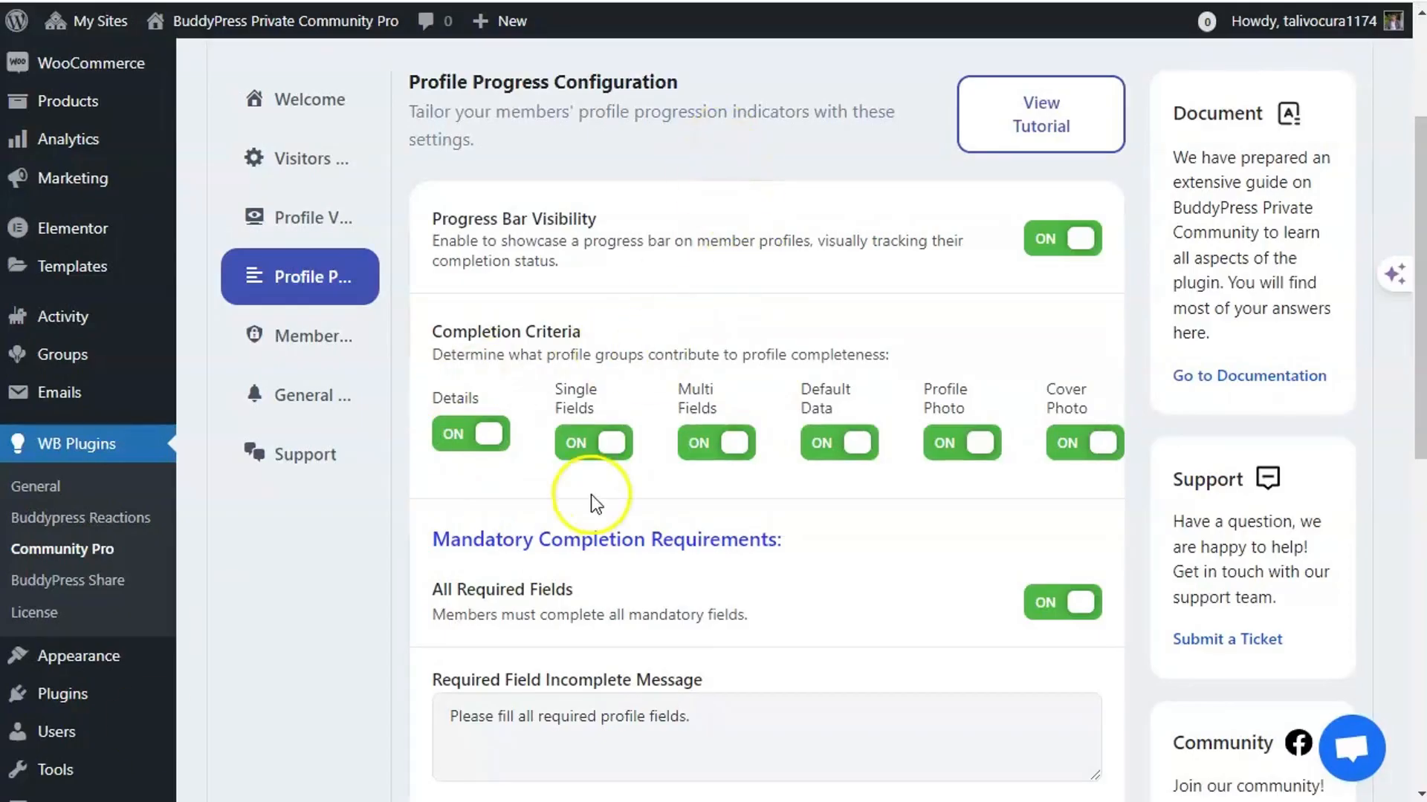
scroll(597, 505, "down", 2)
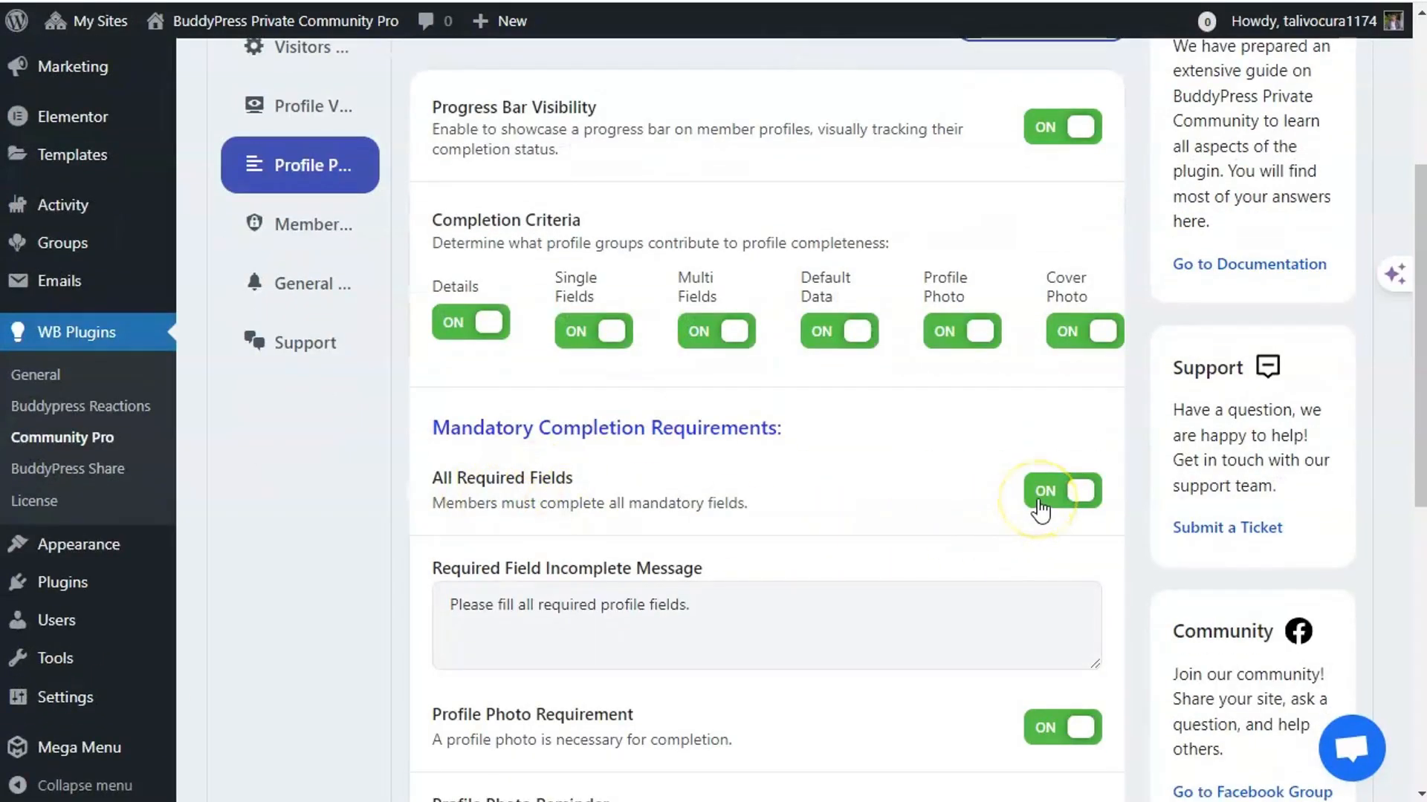
scroll(1022, 501, "down", 2)
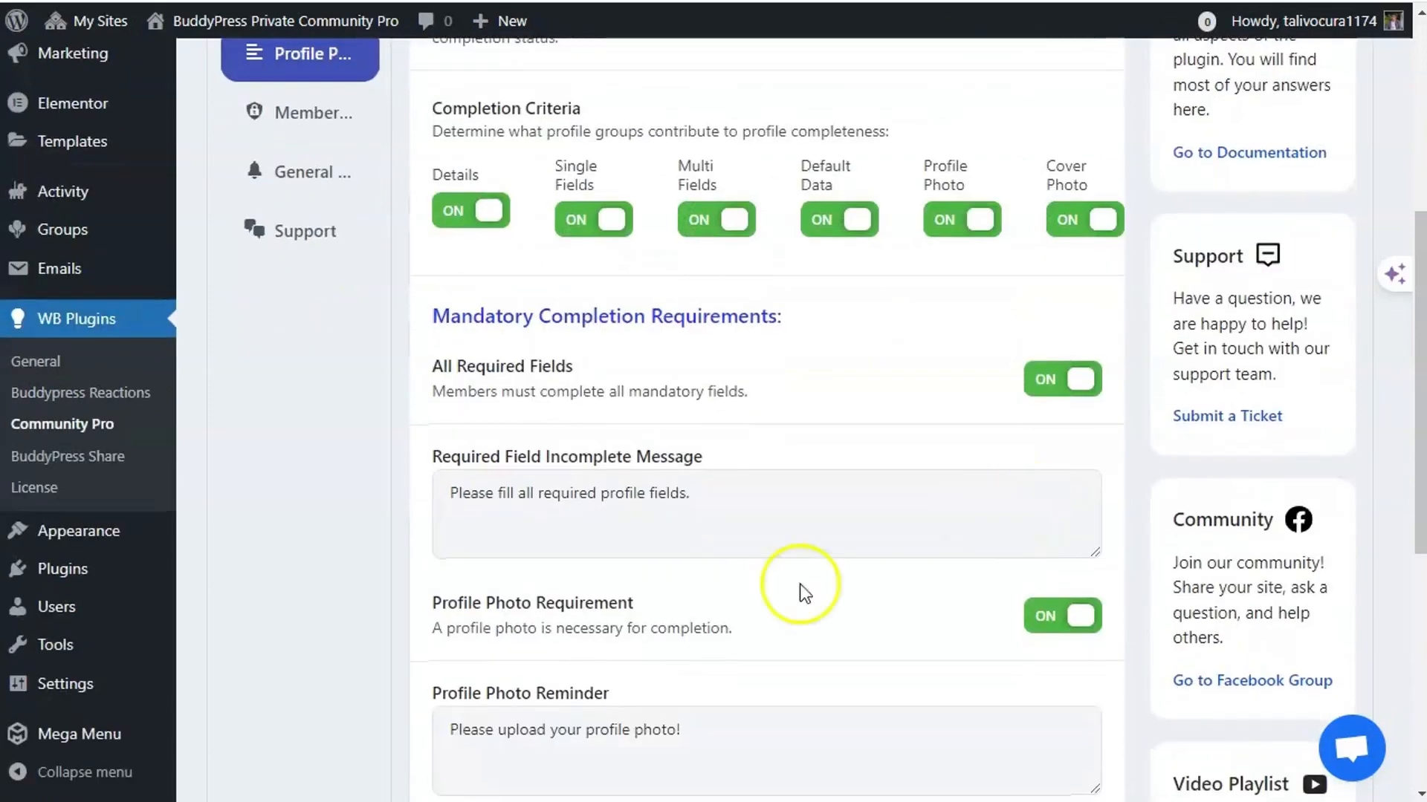
scroll(995, 615, "down", 4)
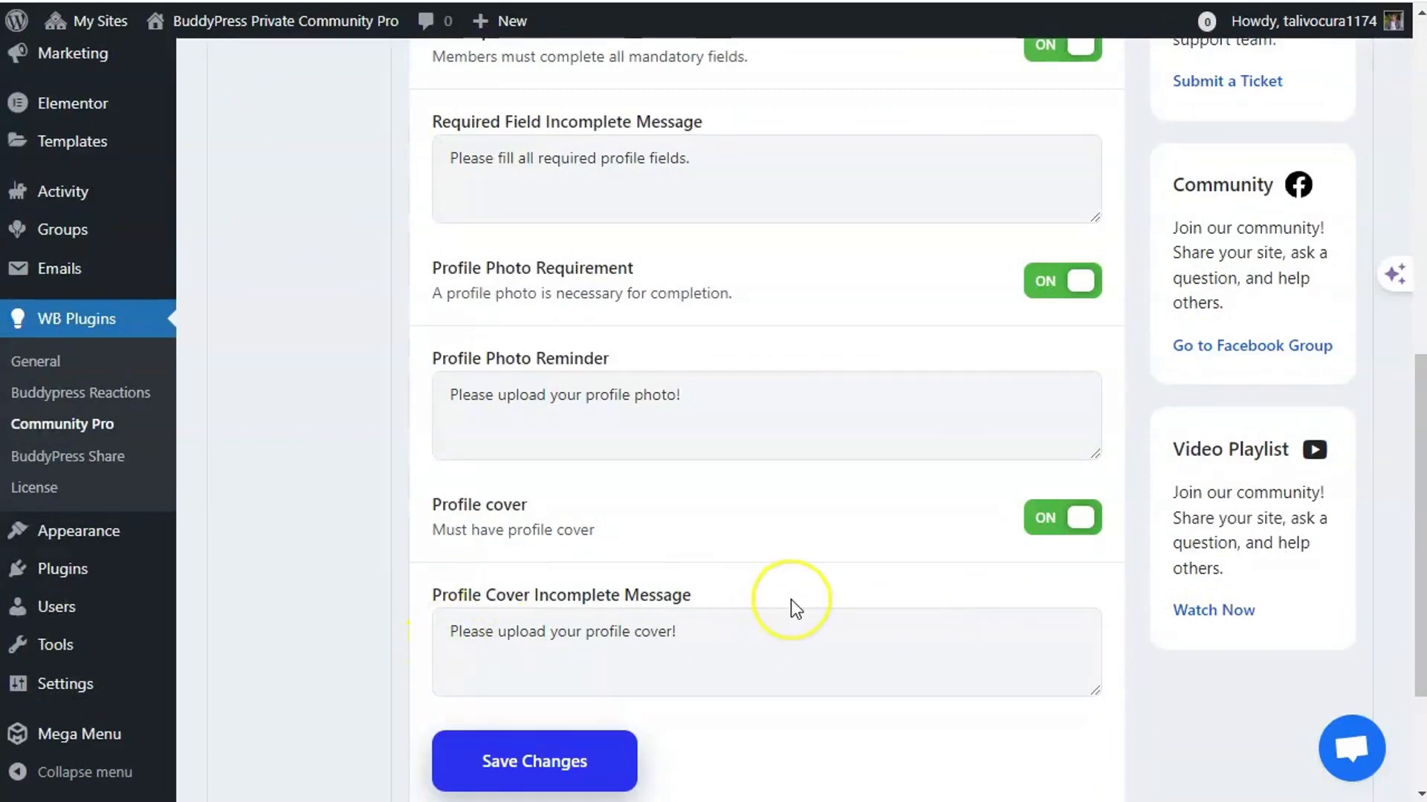
scroll(791, 600, "up", 7)
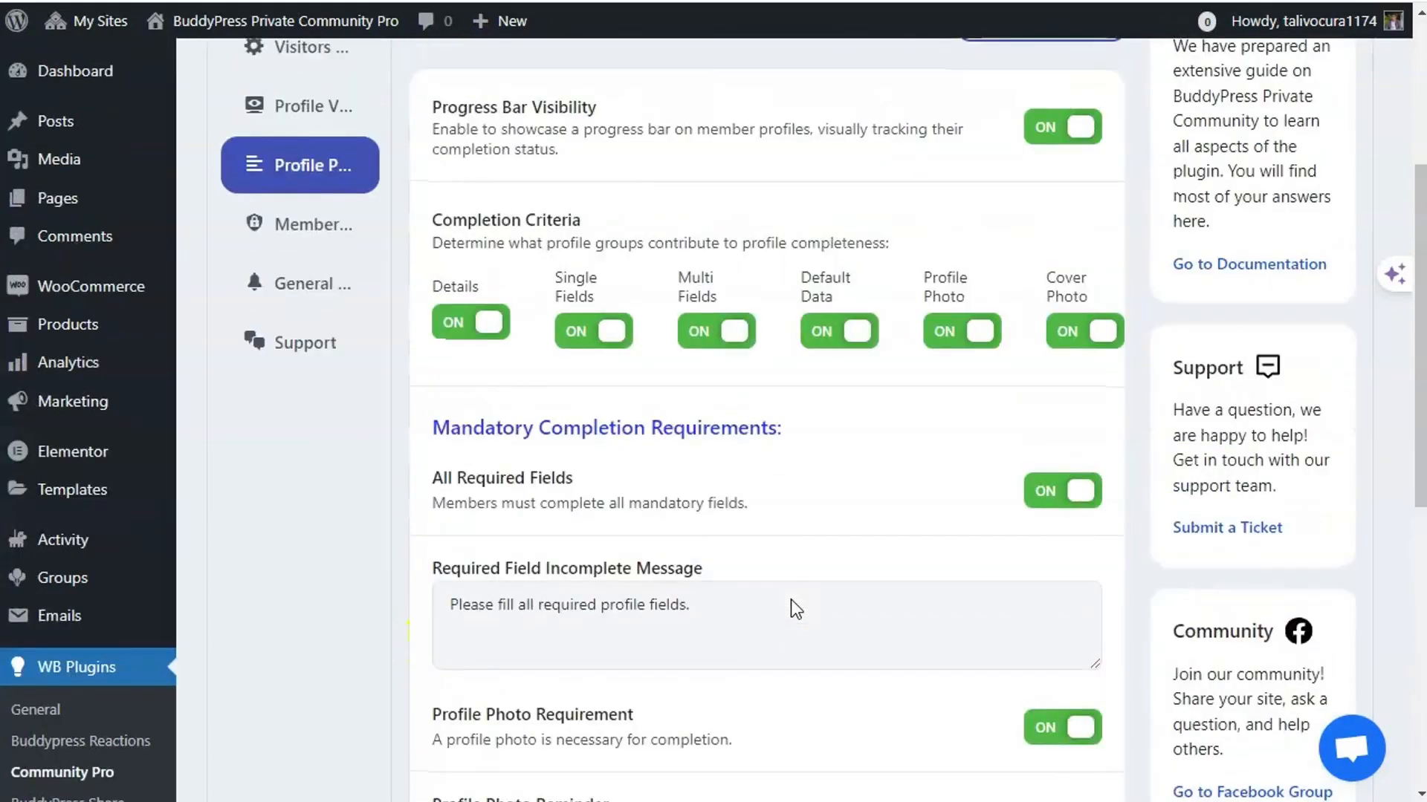
scroll(791, 599, "down", 2)
scroll(791, 600, "up", 2)
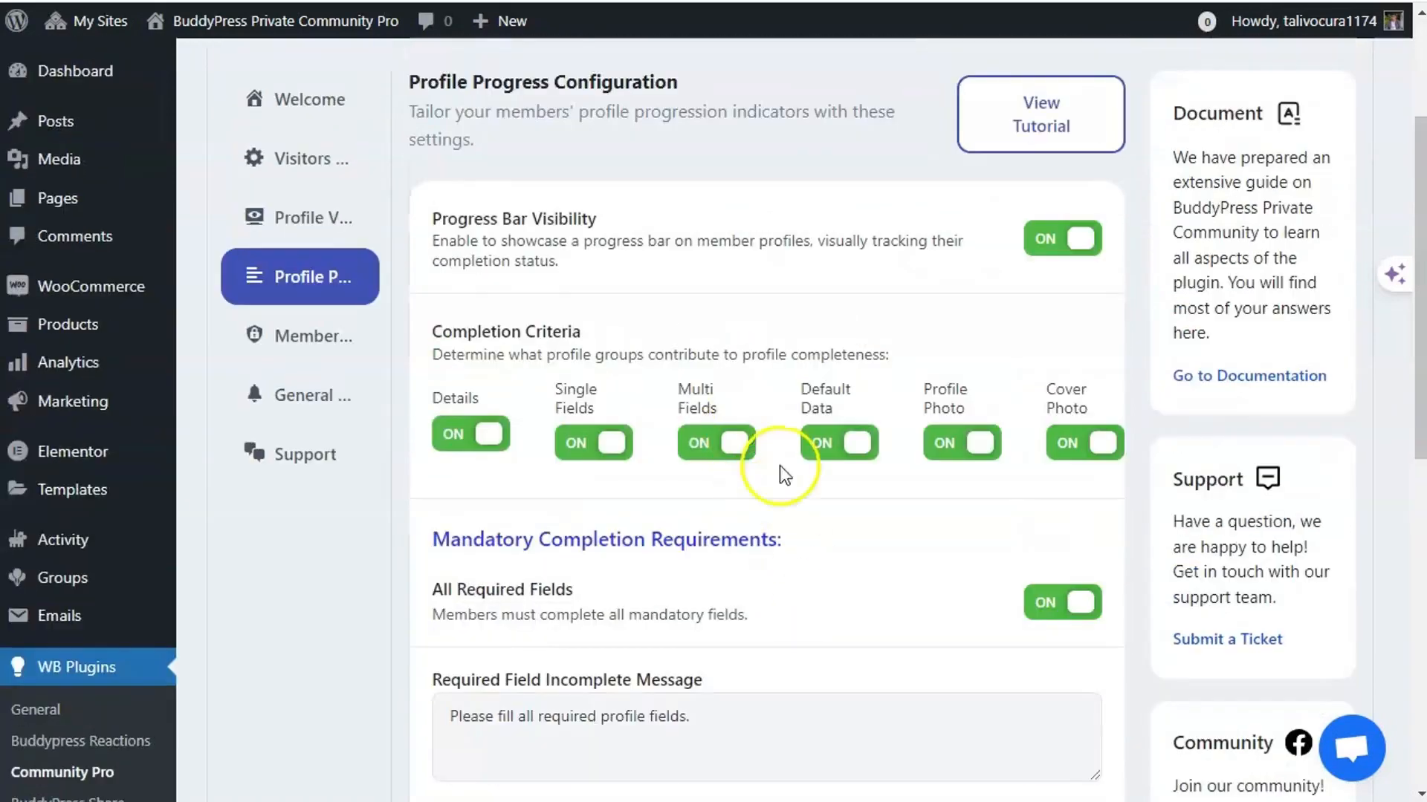
scroll(804, 600, "down", 7)
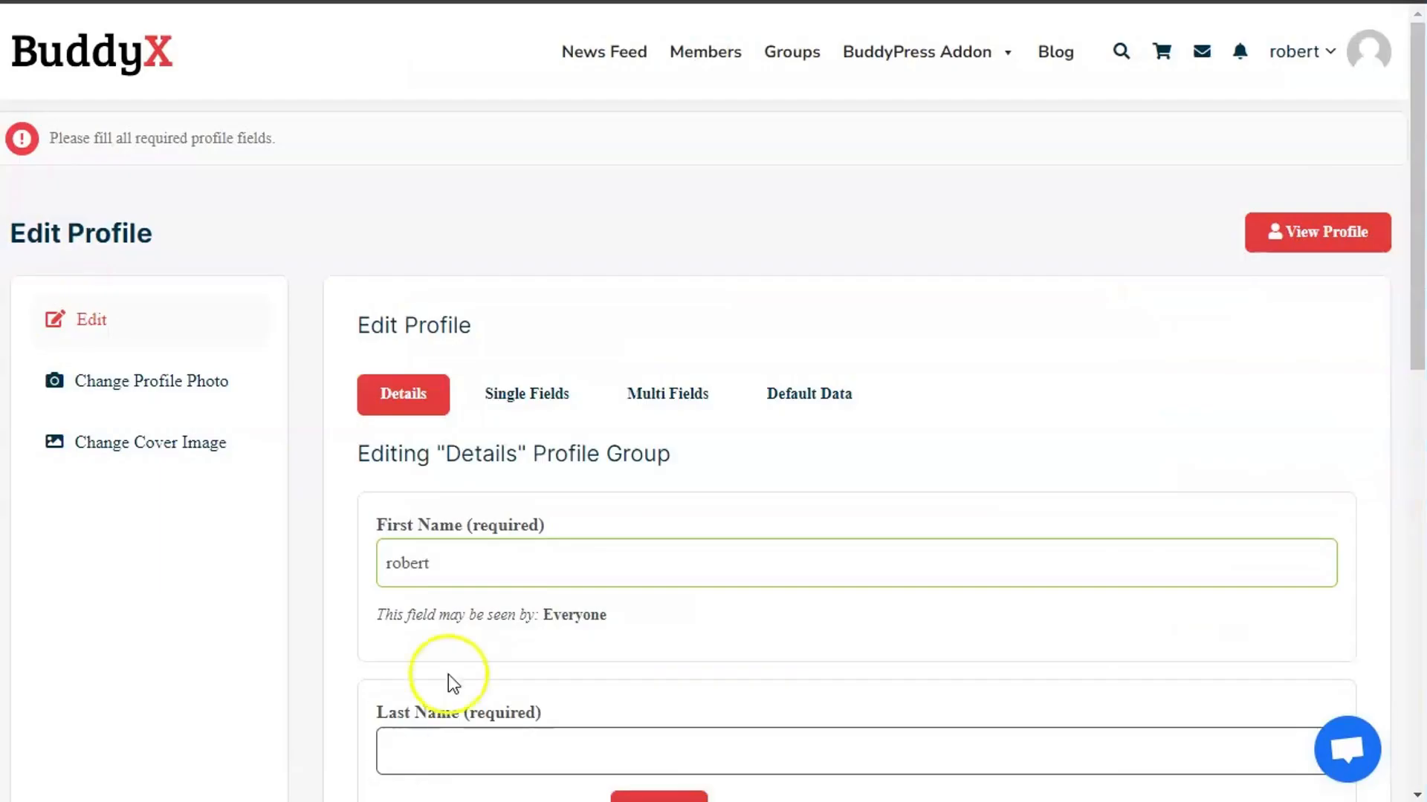
- Fill in the required Last Name and Nickname fields and save the Details group
scroll(510, 583, "down", 4)
left_click(458, 424)
type("B")
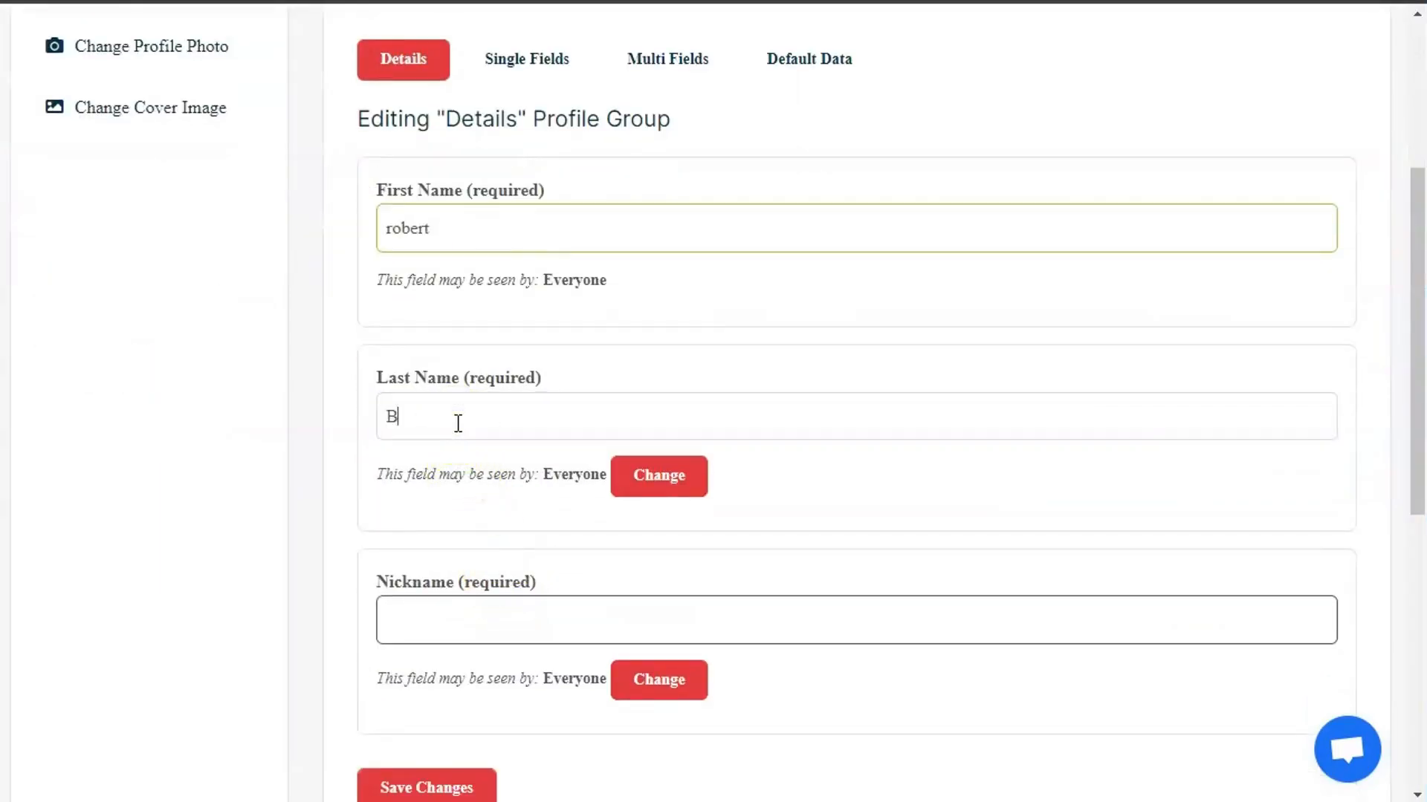
type("rown")
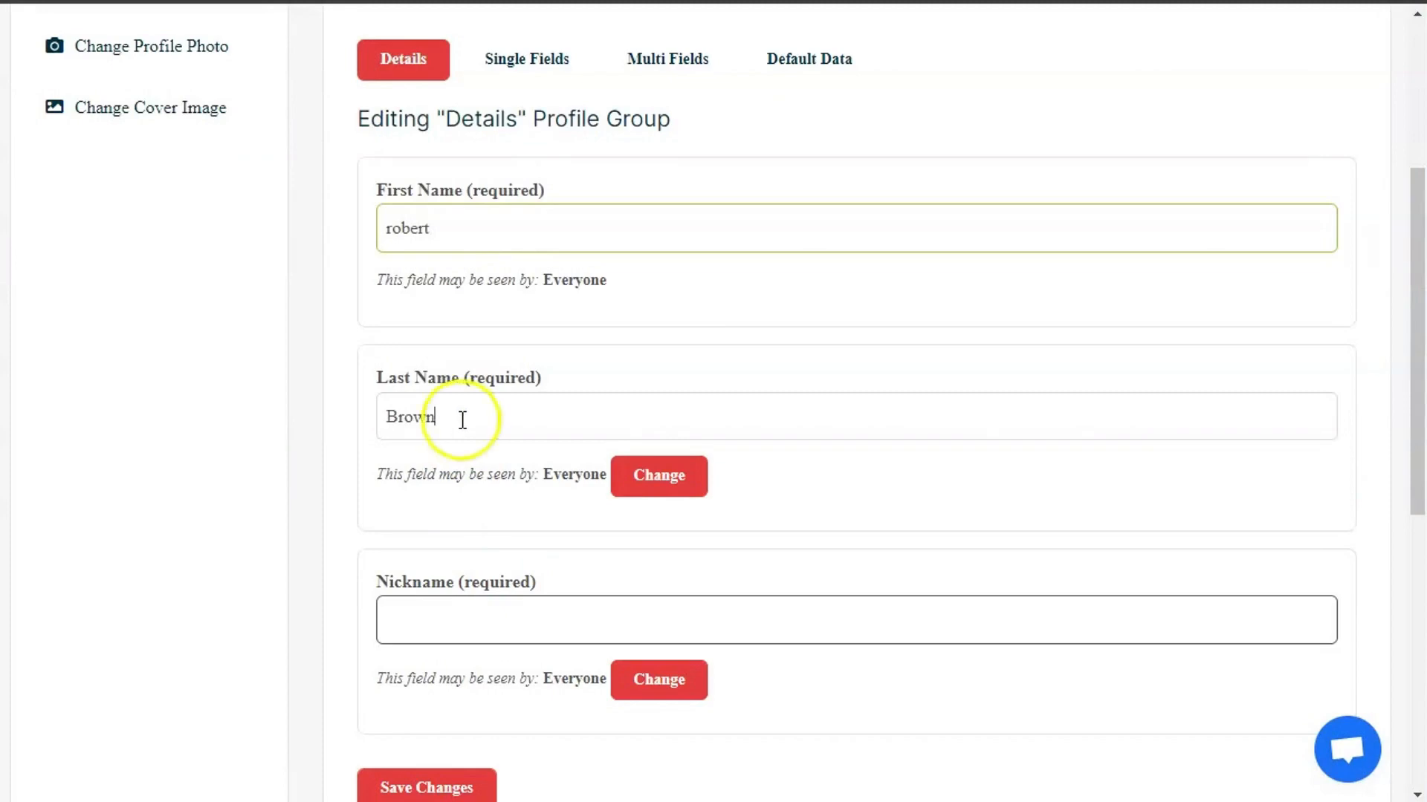
scroll(500, 526, "down", 2)
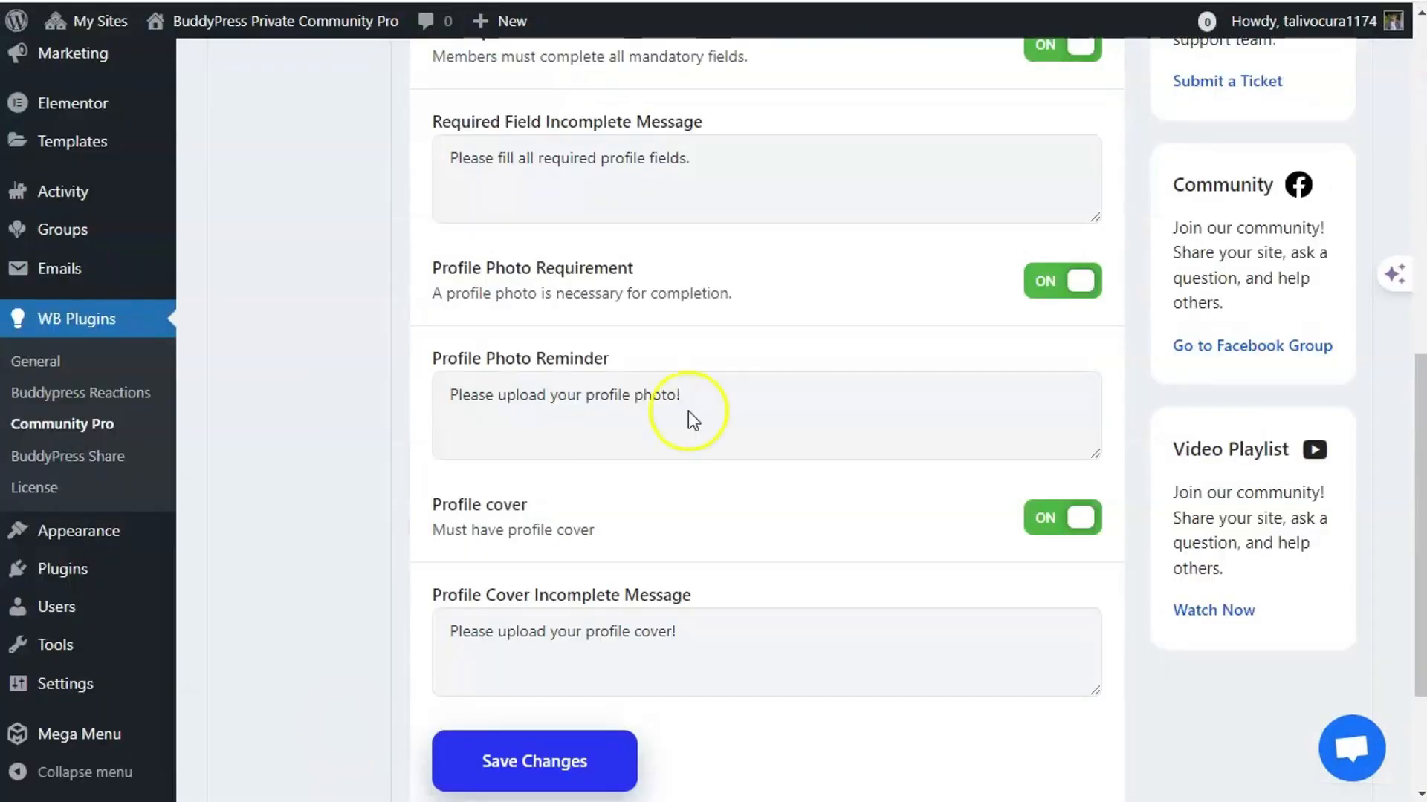
scroll(743, 410, "up", 6)
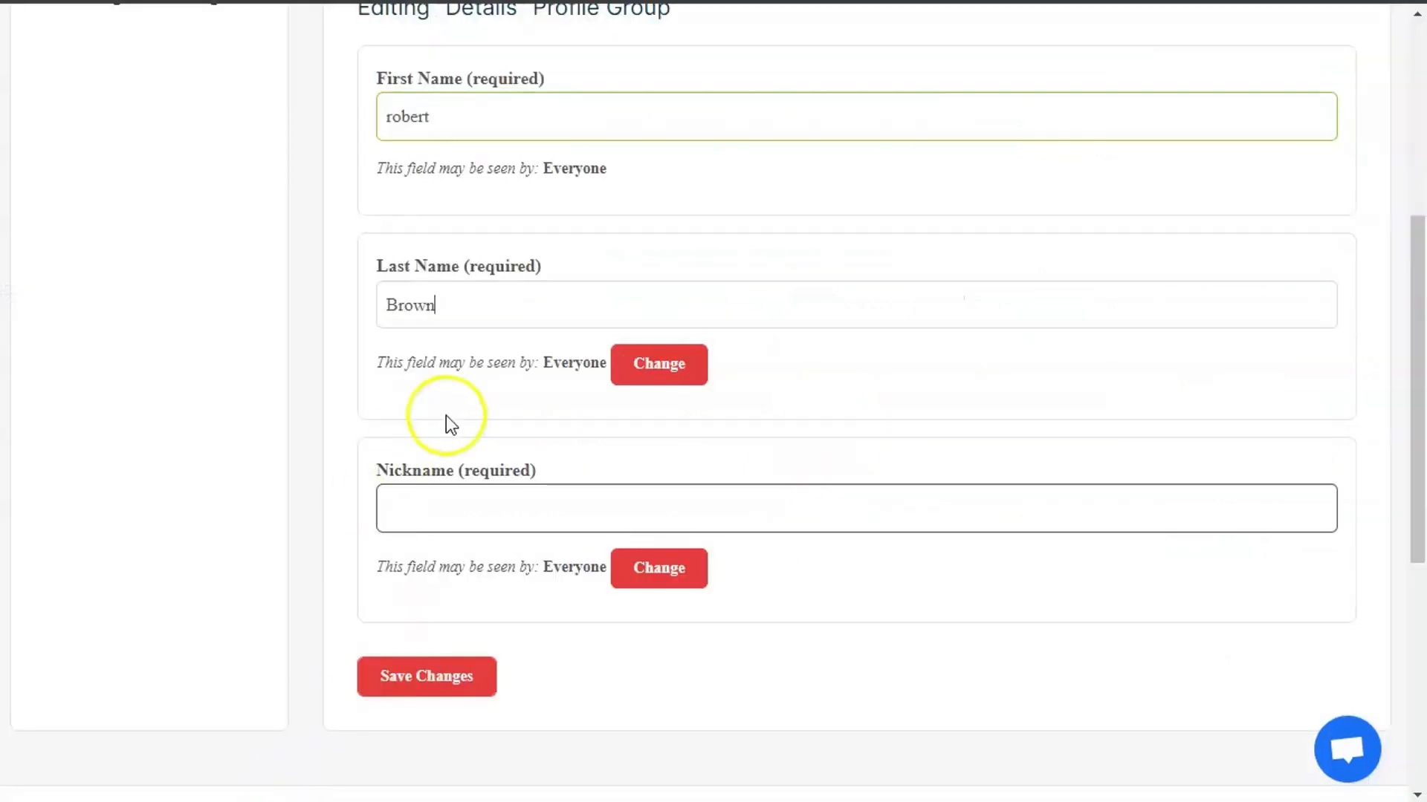
left_click(453, 519)
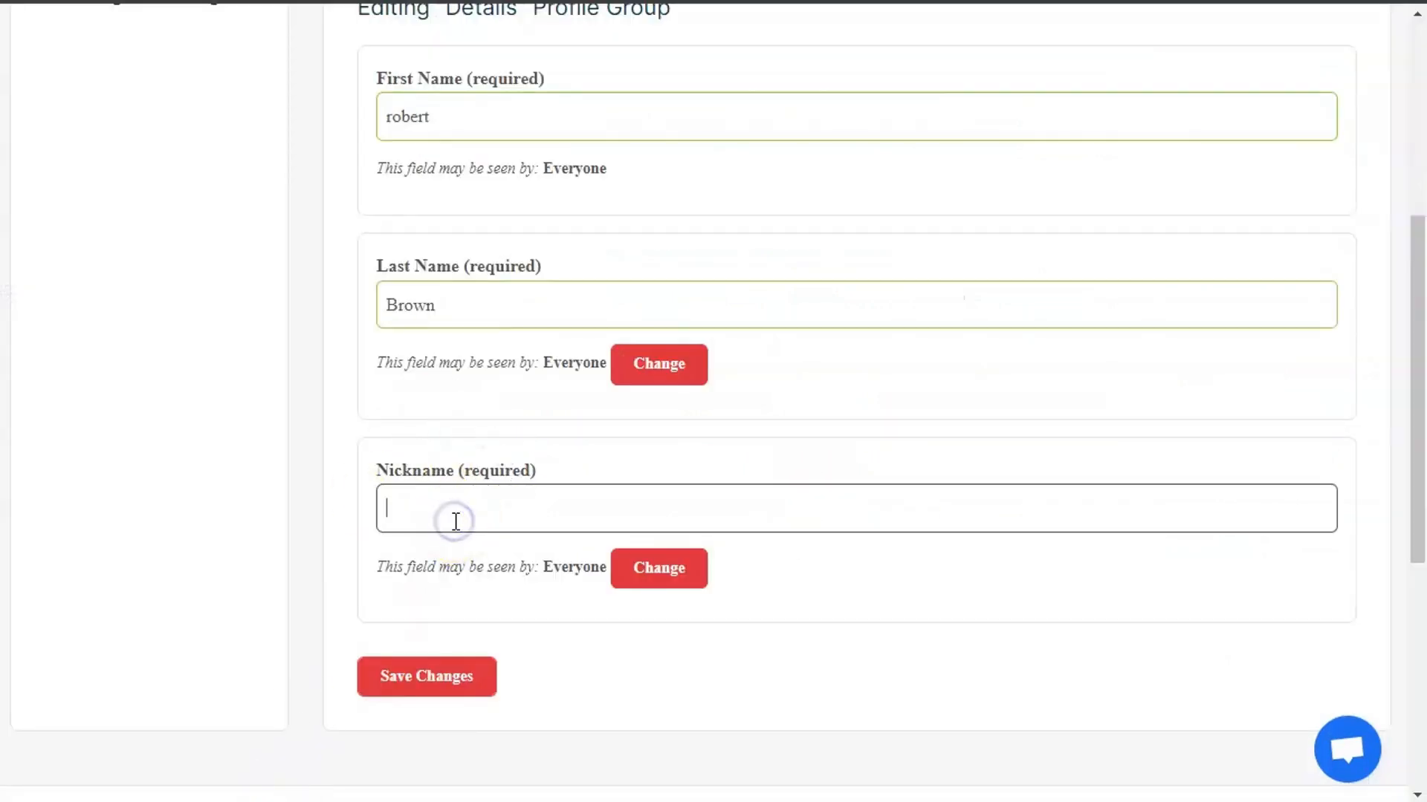
type("robin")
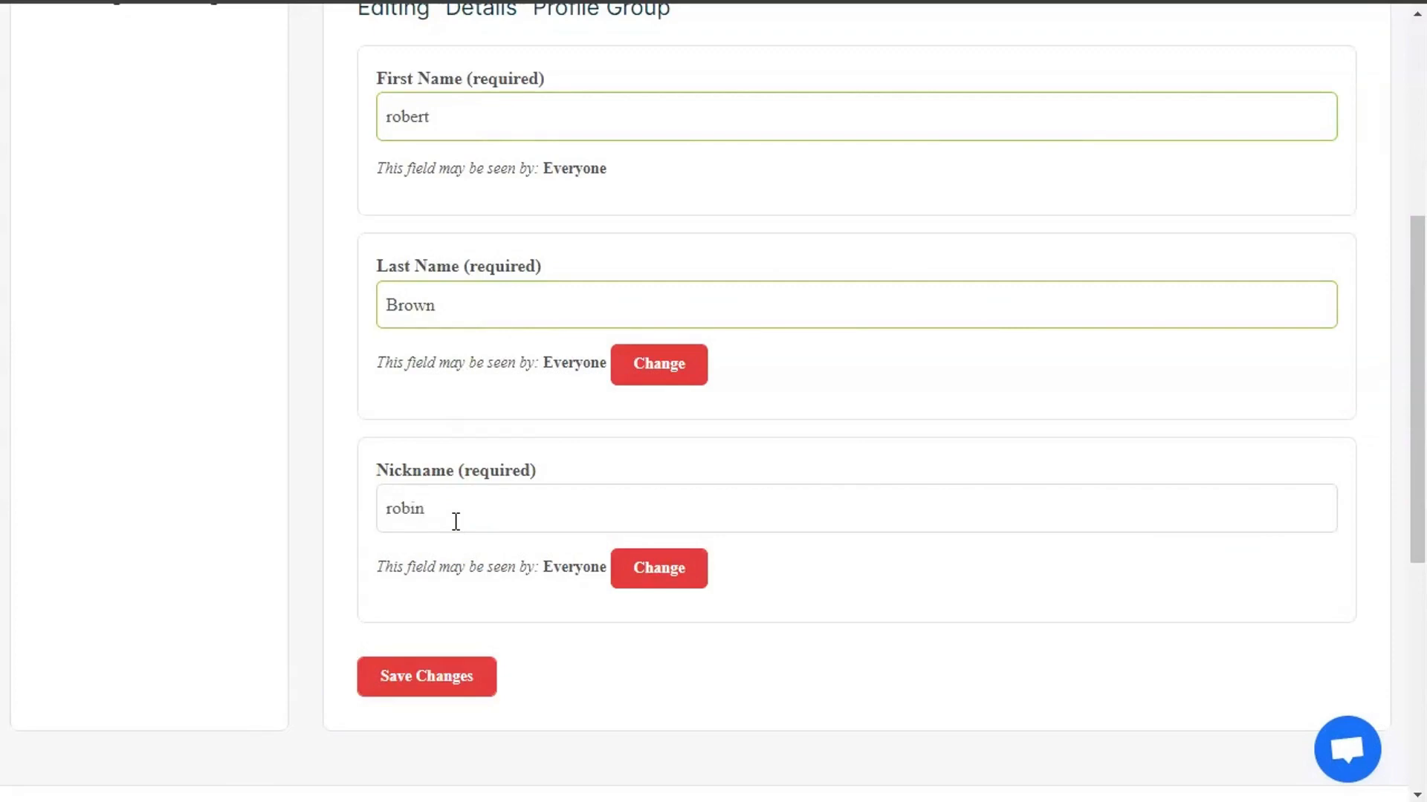
left_click(435, 685)
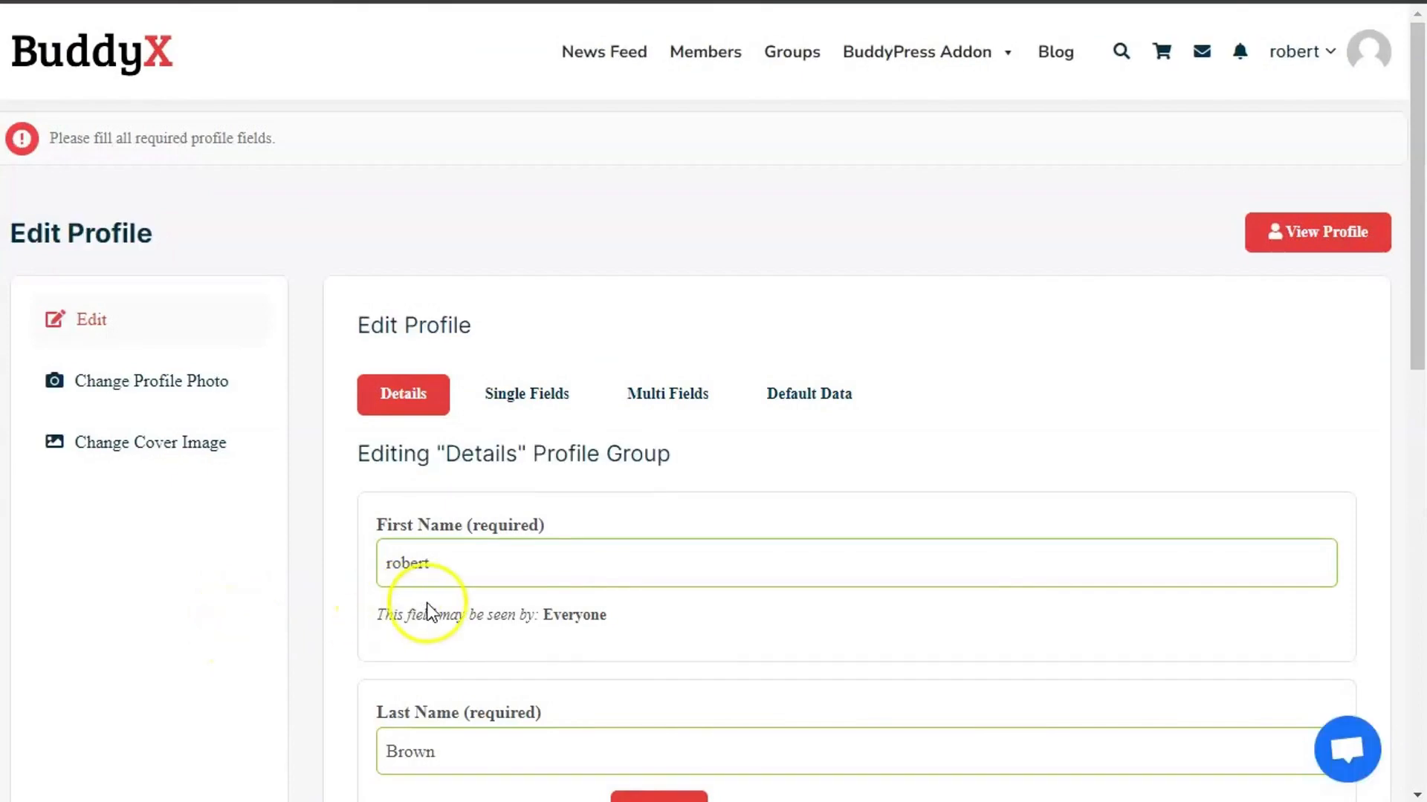
- In Single Fields, fill the required Textarea and enter 'test' in the Textbox
scroll(430, 614, "down", 4)
scroll(442, 609, "up", 3)
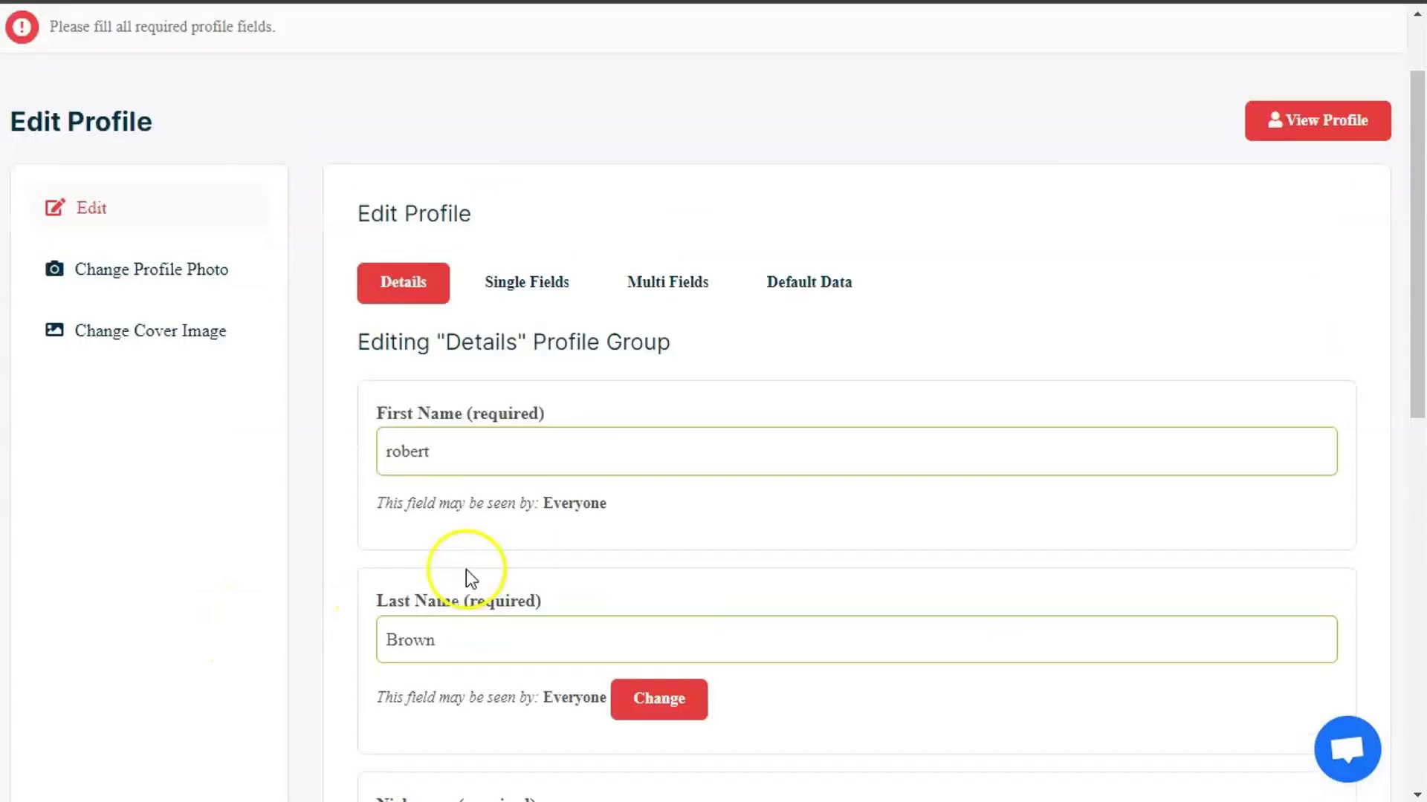
left_click(530, 258)
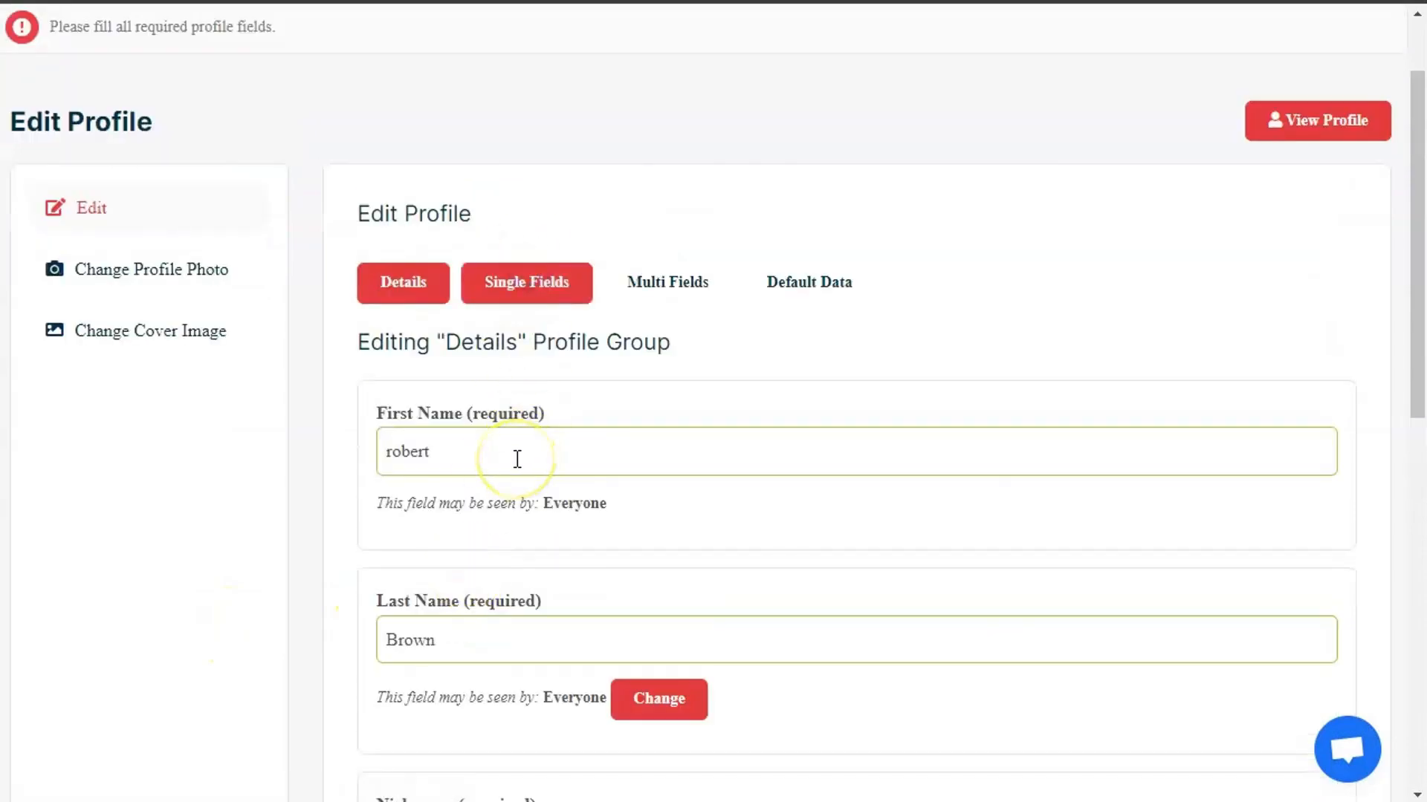
scroll(510, 462, "down", 5)
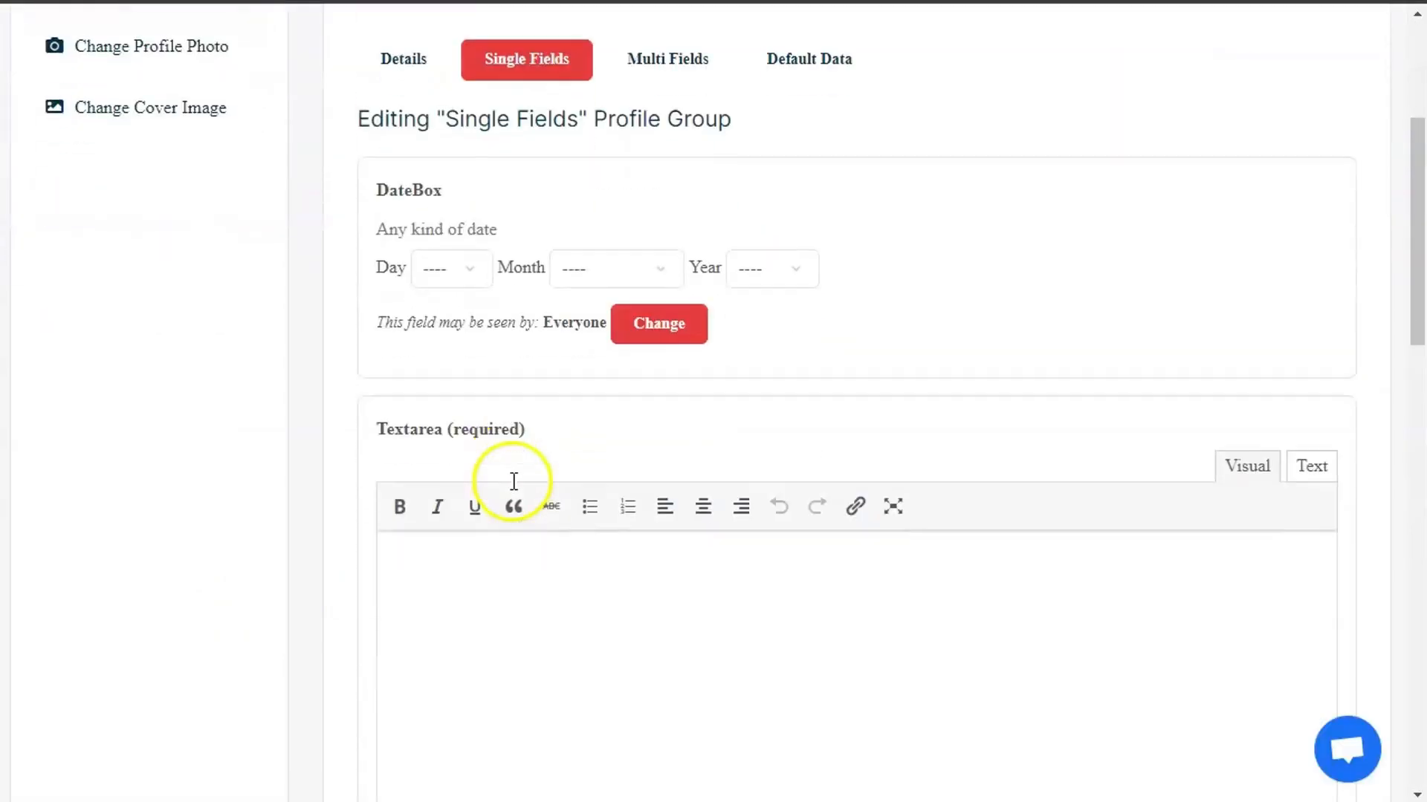
left_click(472, 578)
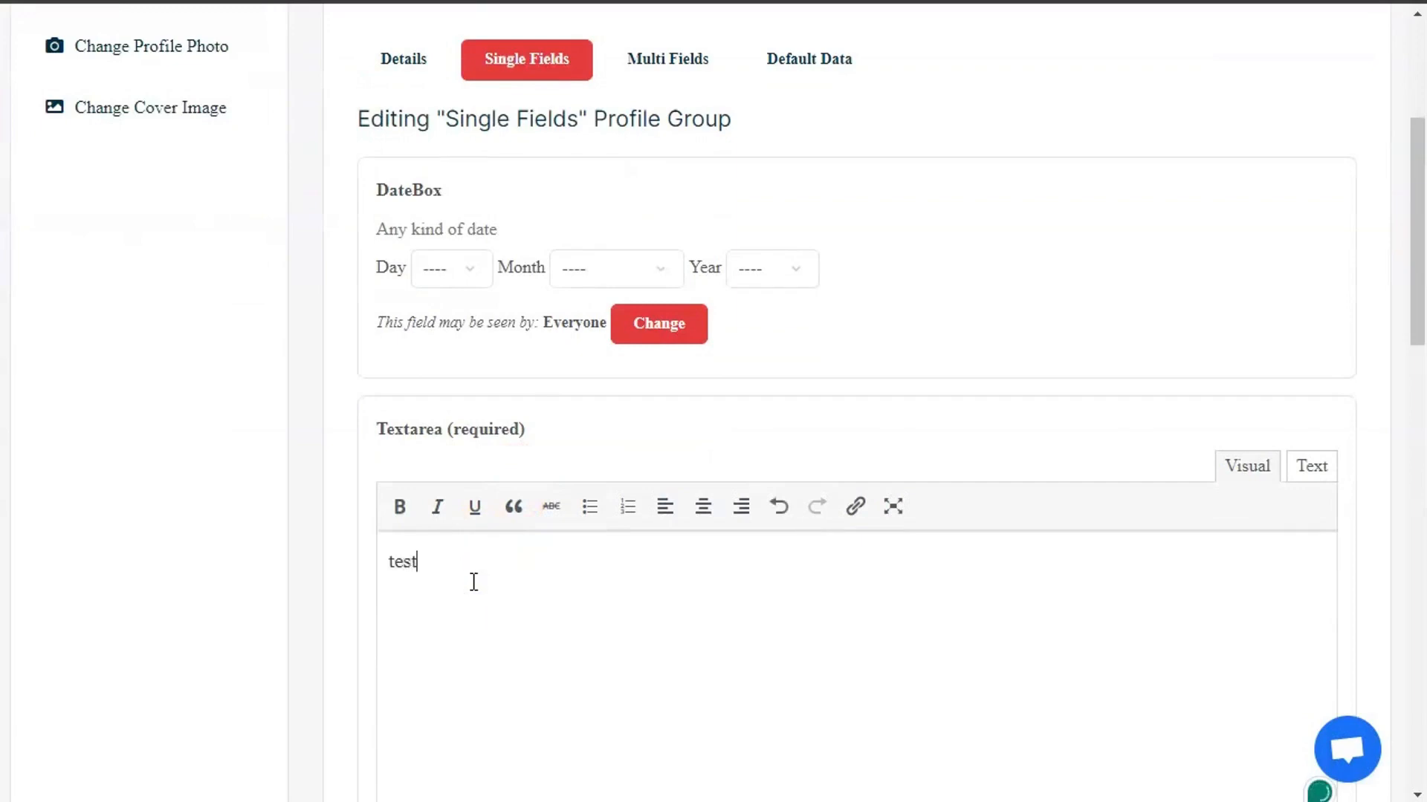
scroll(473, 581, "down", 13)
left_click(469, 396)
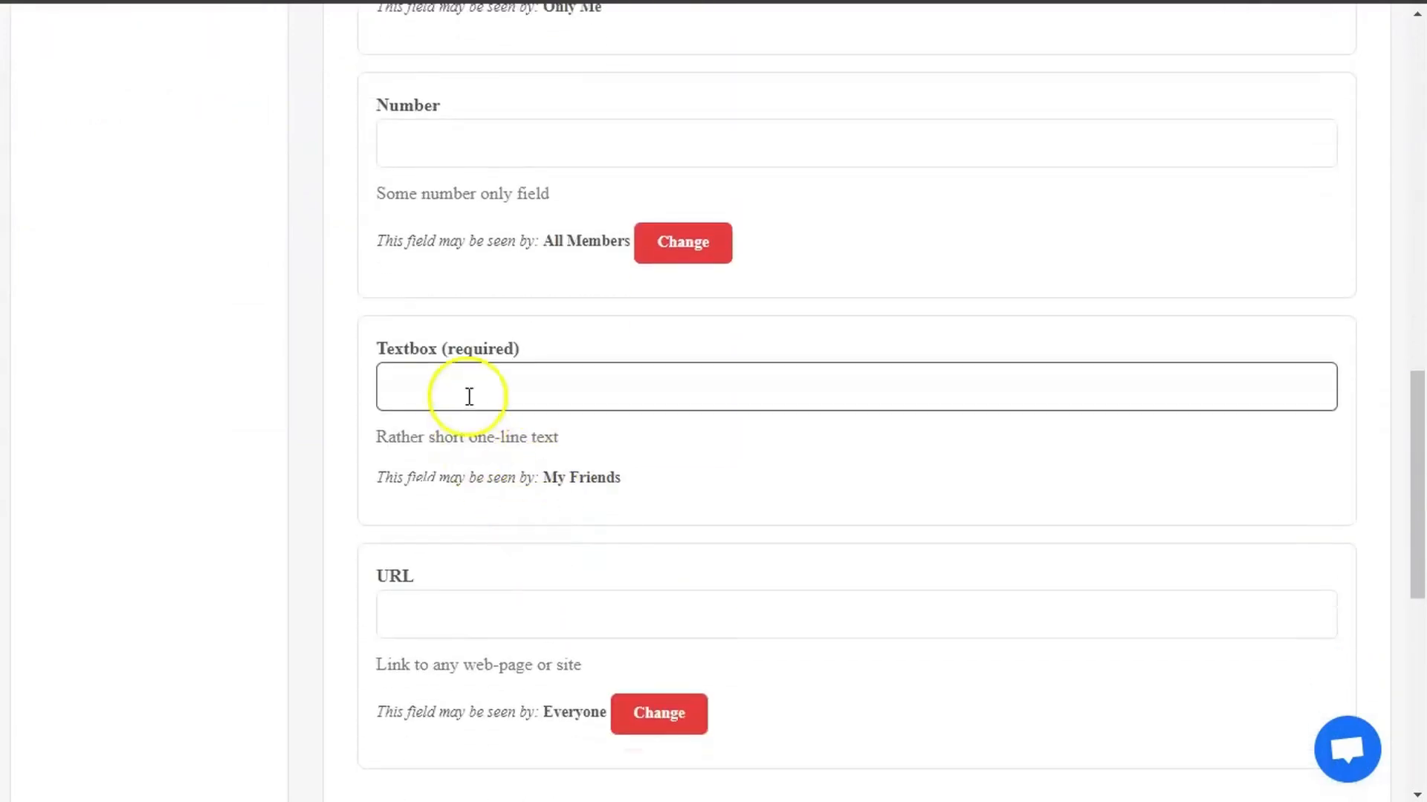
left_click(636, 479)
left_click(500, 408)
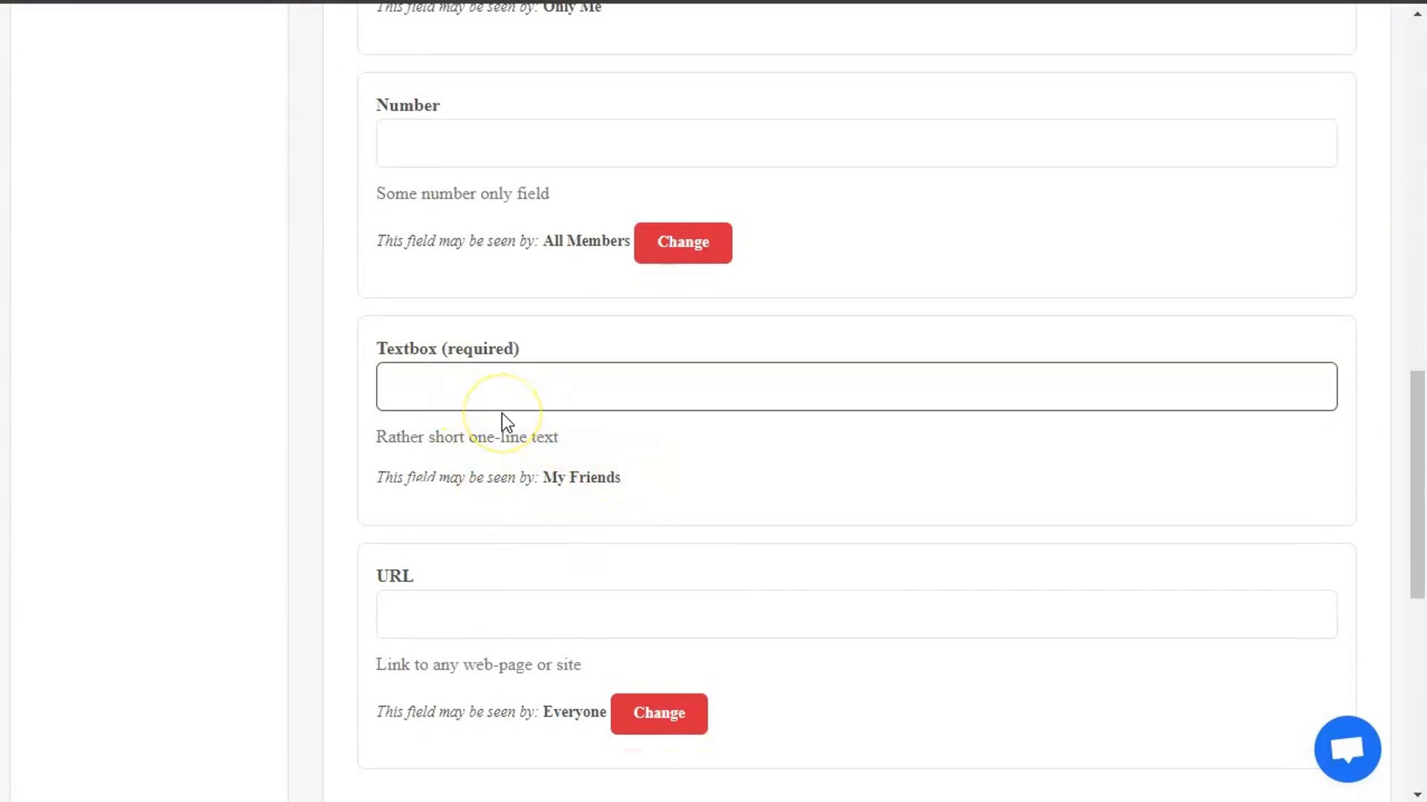
type("test")
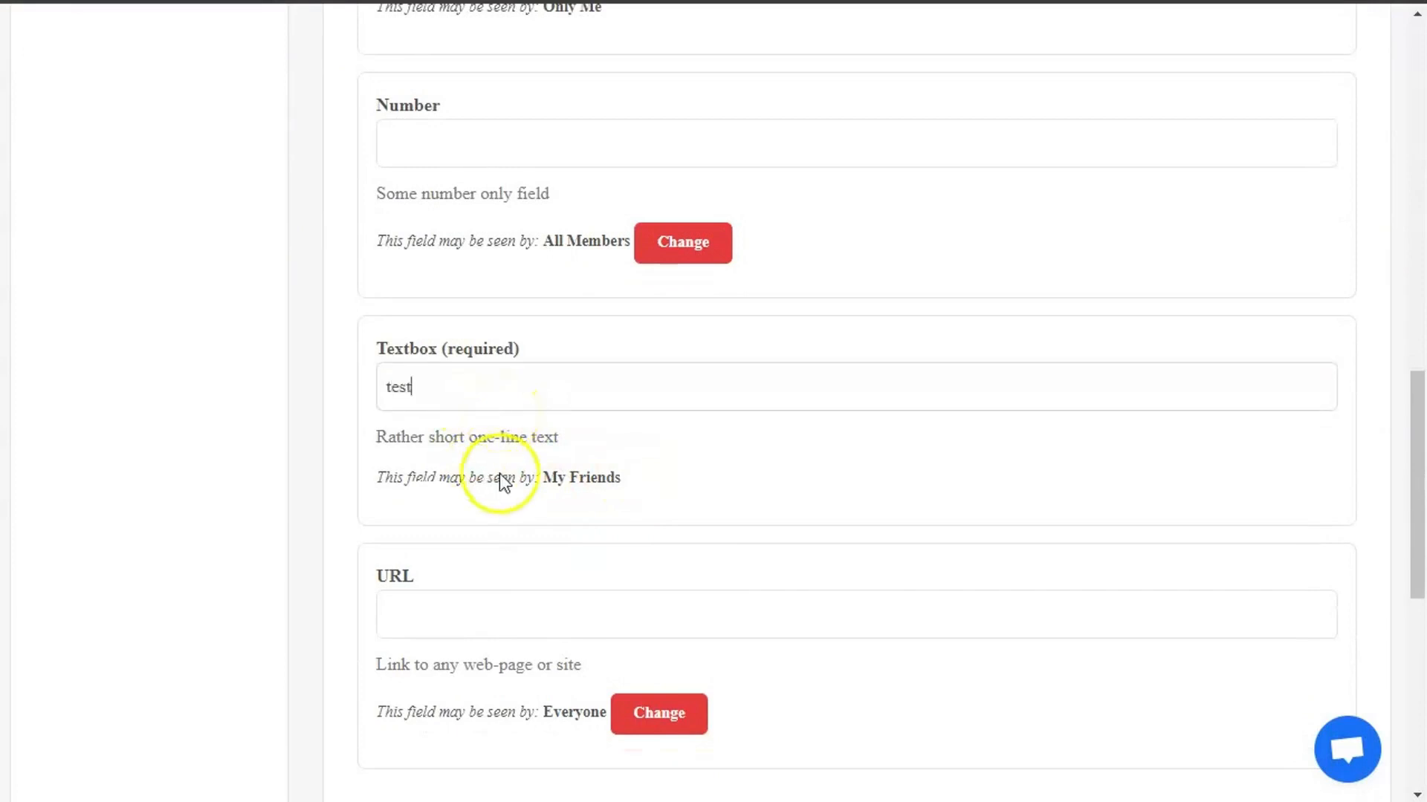
scroll(500, 505, "down", 3)
scroll(520, 557, "up", 10)
scroll(534, 582, "down", 9)
scroll(535, 575, "up", 15)
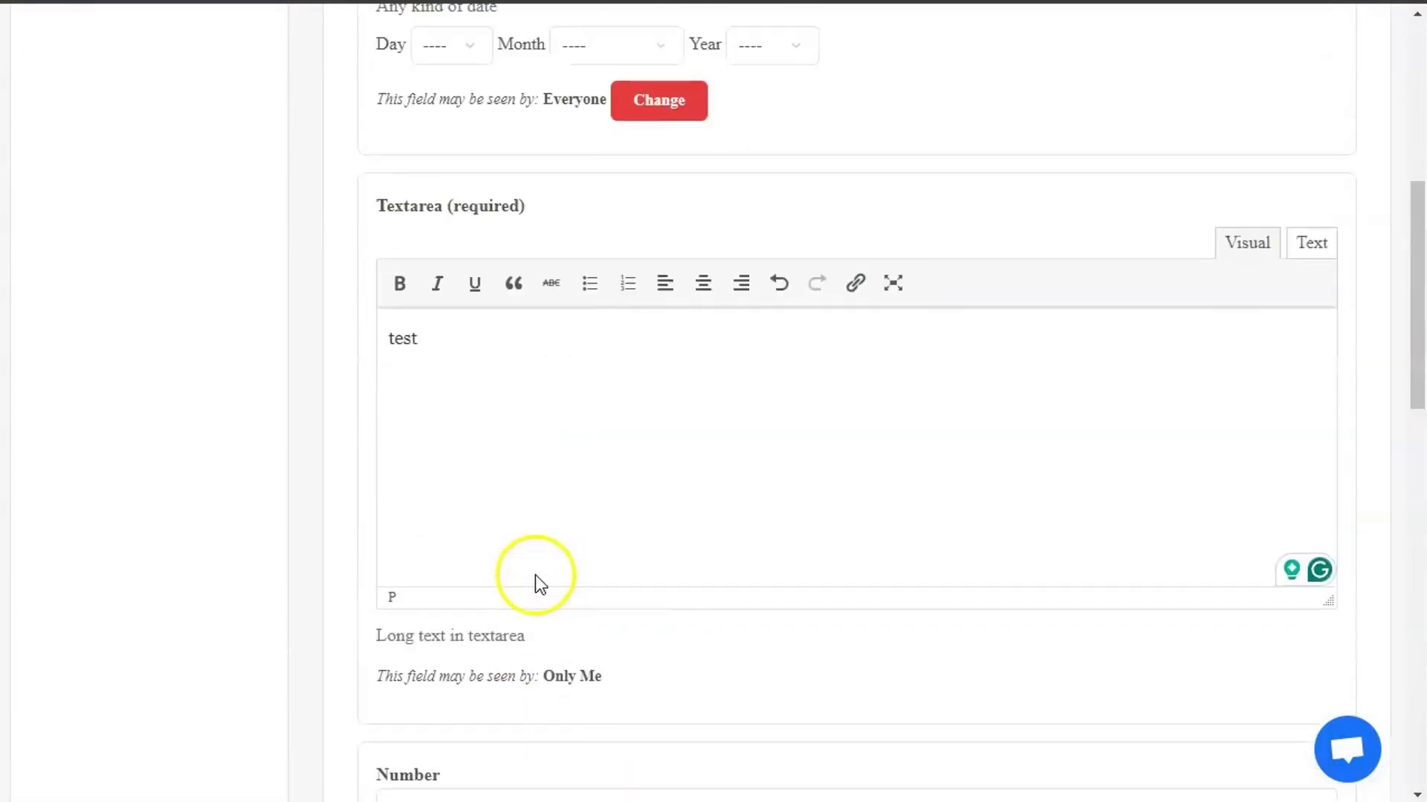
- In Multi Fields, tick checkbox 4, choose multiselectbox 2, and save
left_click(677, 393)
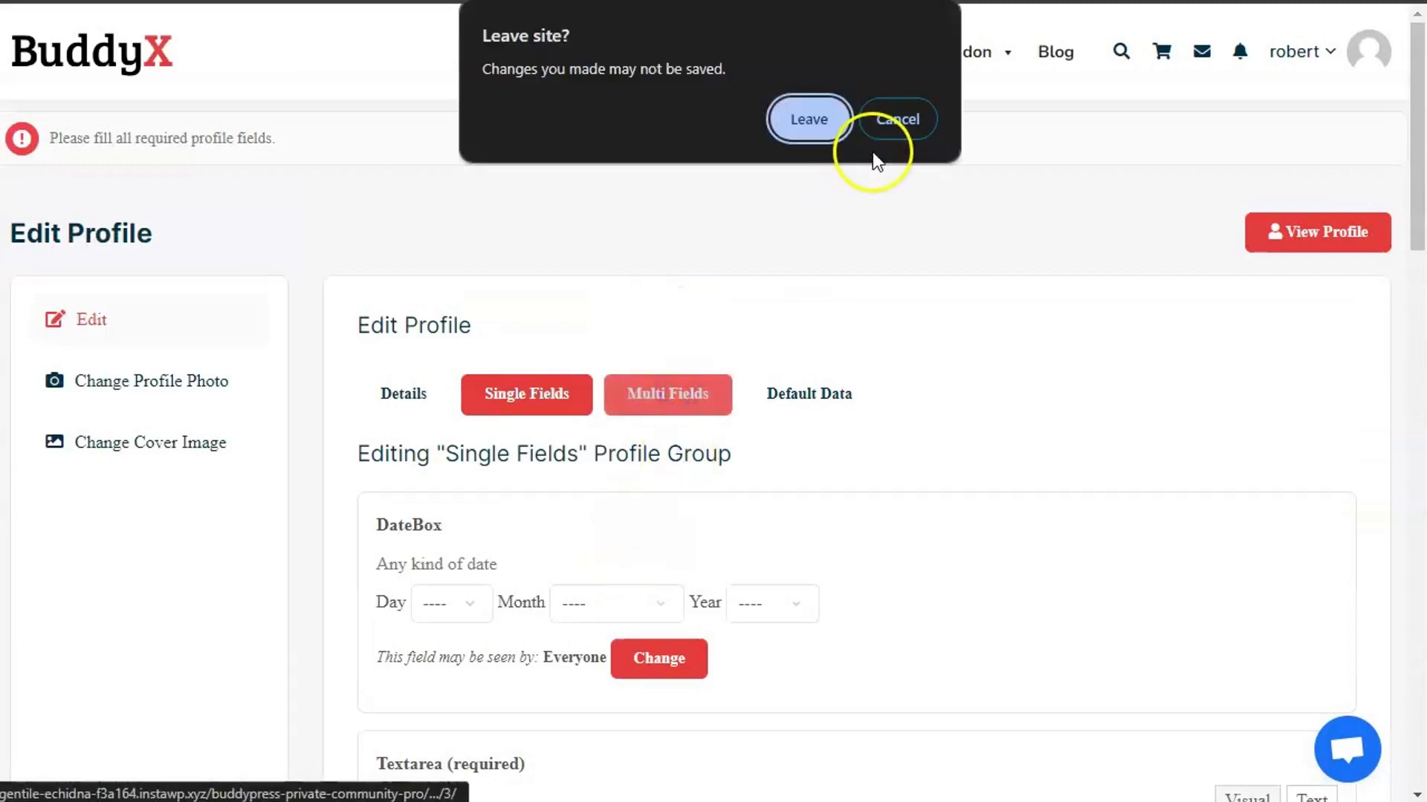
left_click(881, 122)
scroll(550, 542, "down", 13)
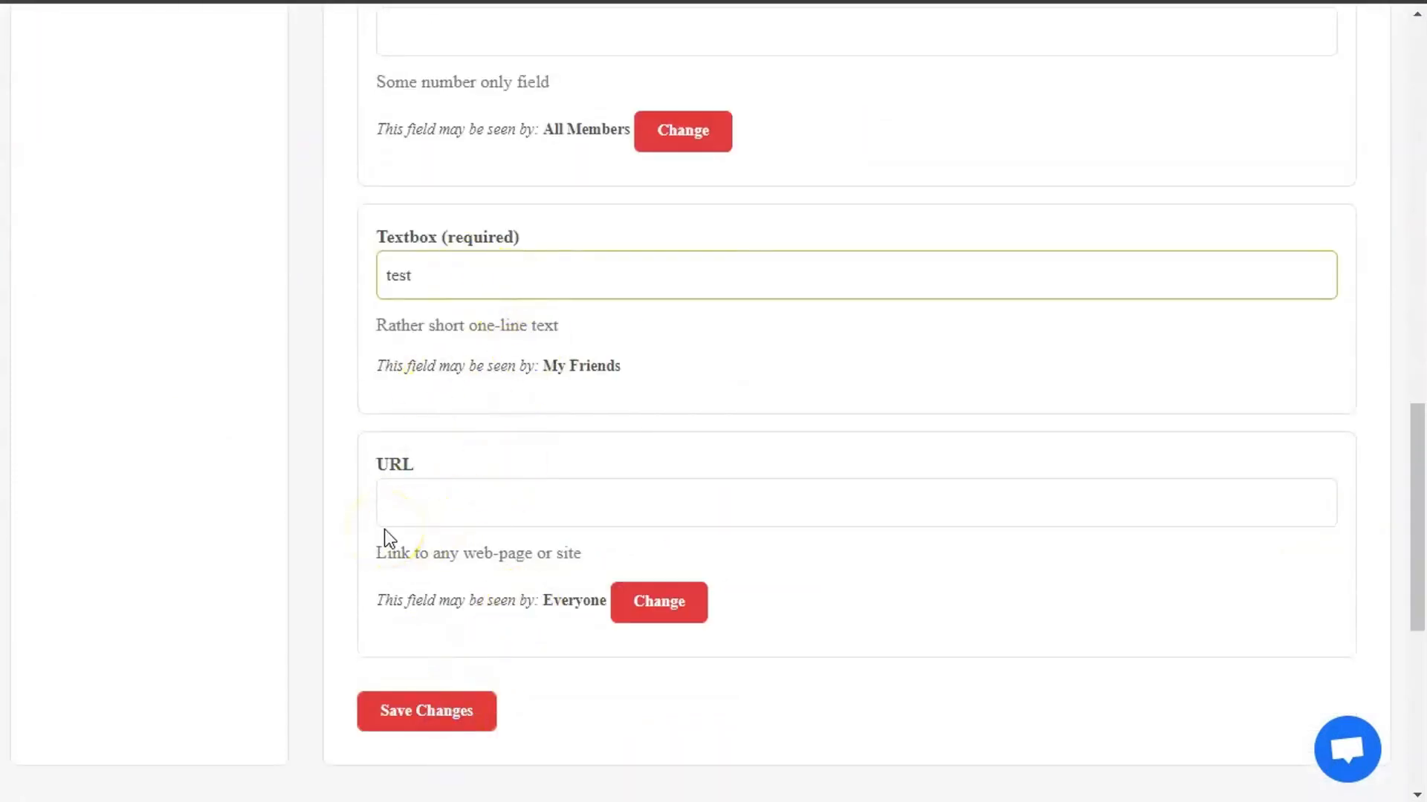
scroll(385, 529, "up", 15)
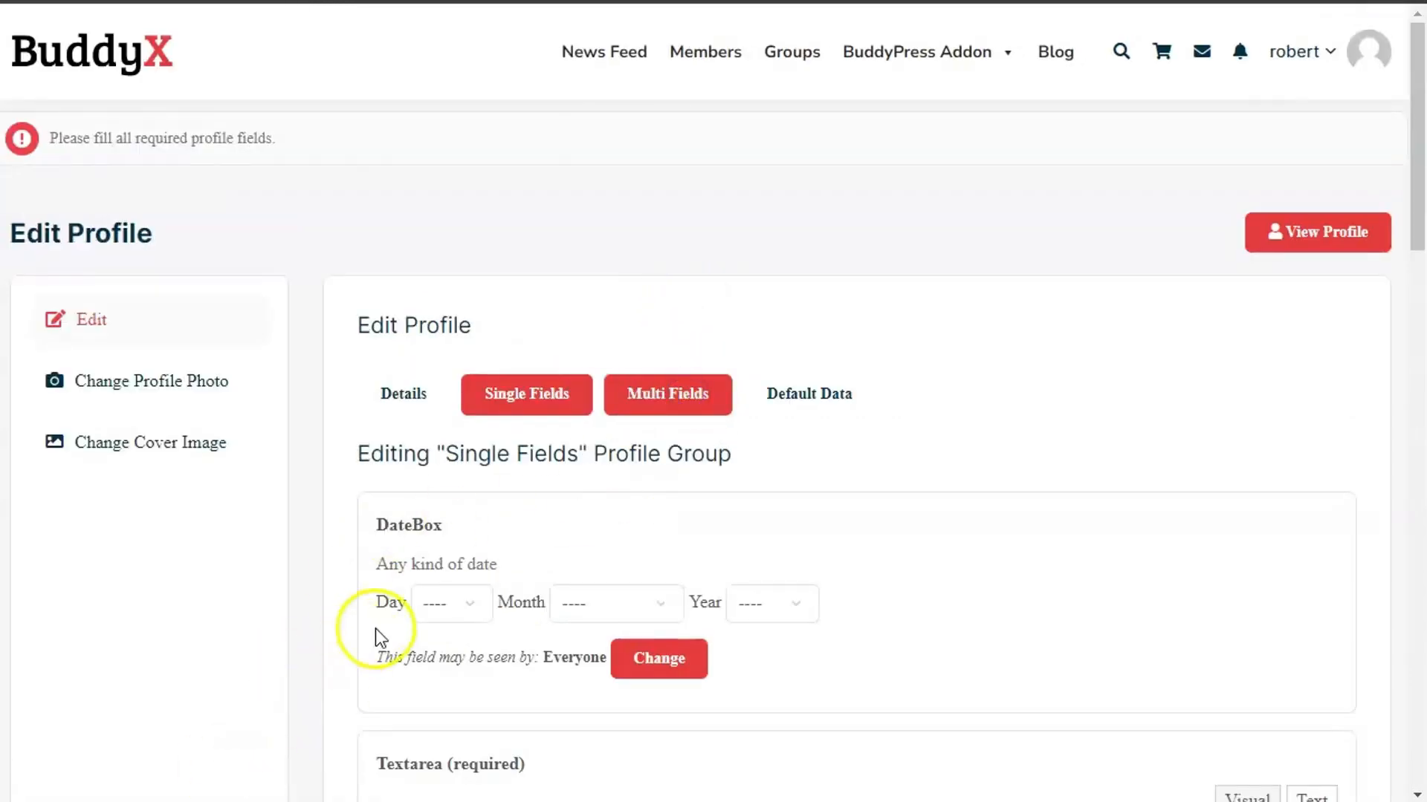
scroll(565, 431, "down", 6)
left_click(453, 187)
scroll(491, 336, "down", 3)
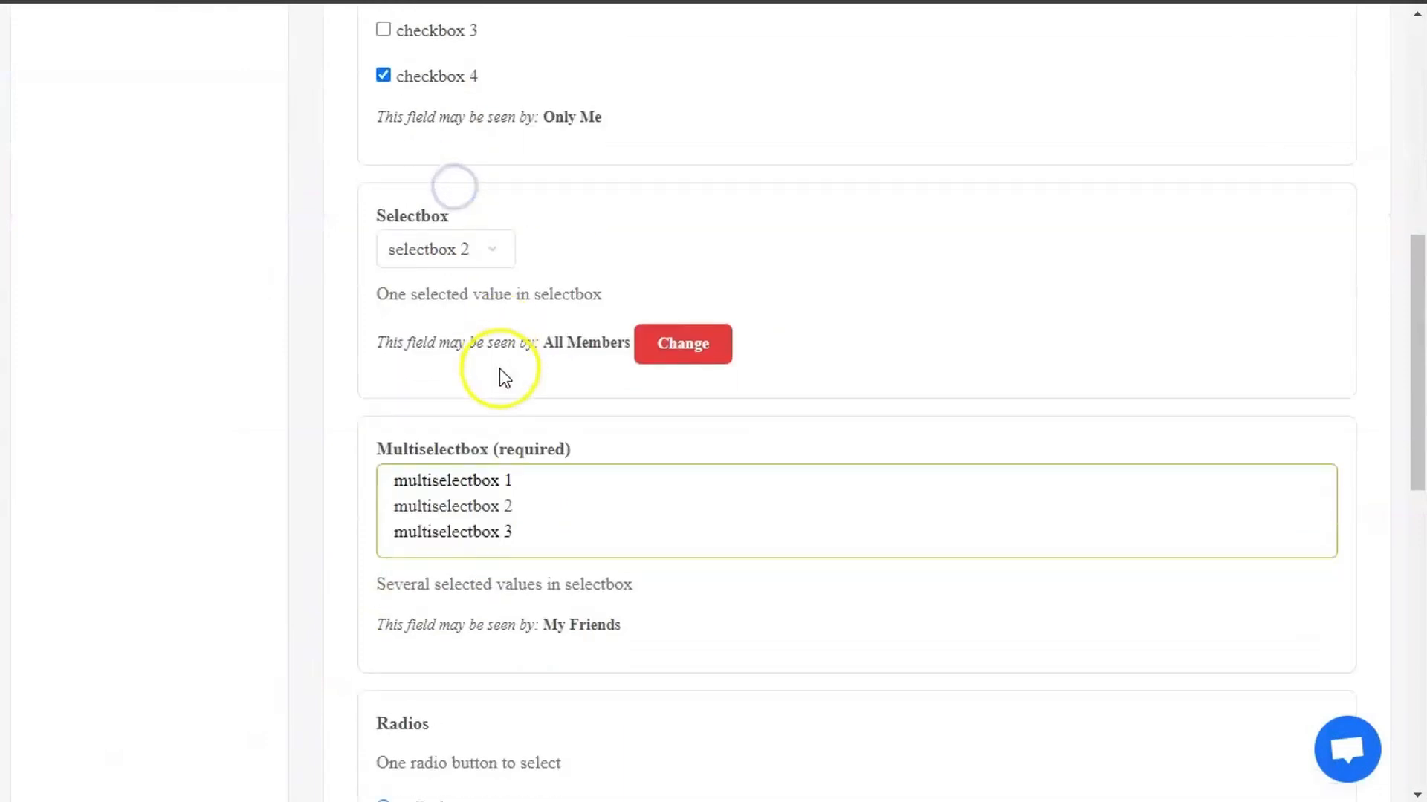
left_click(477, 396)
scroll(452, 668, "down", 5)
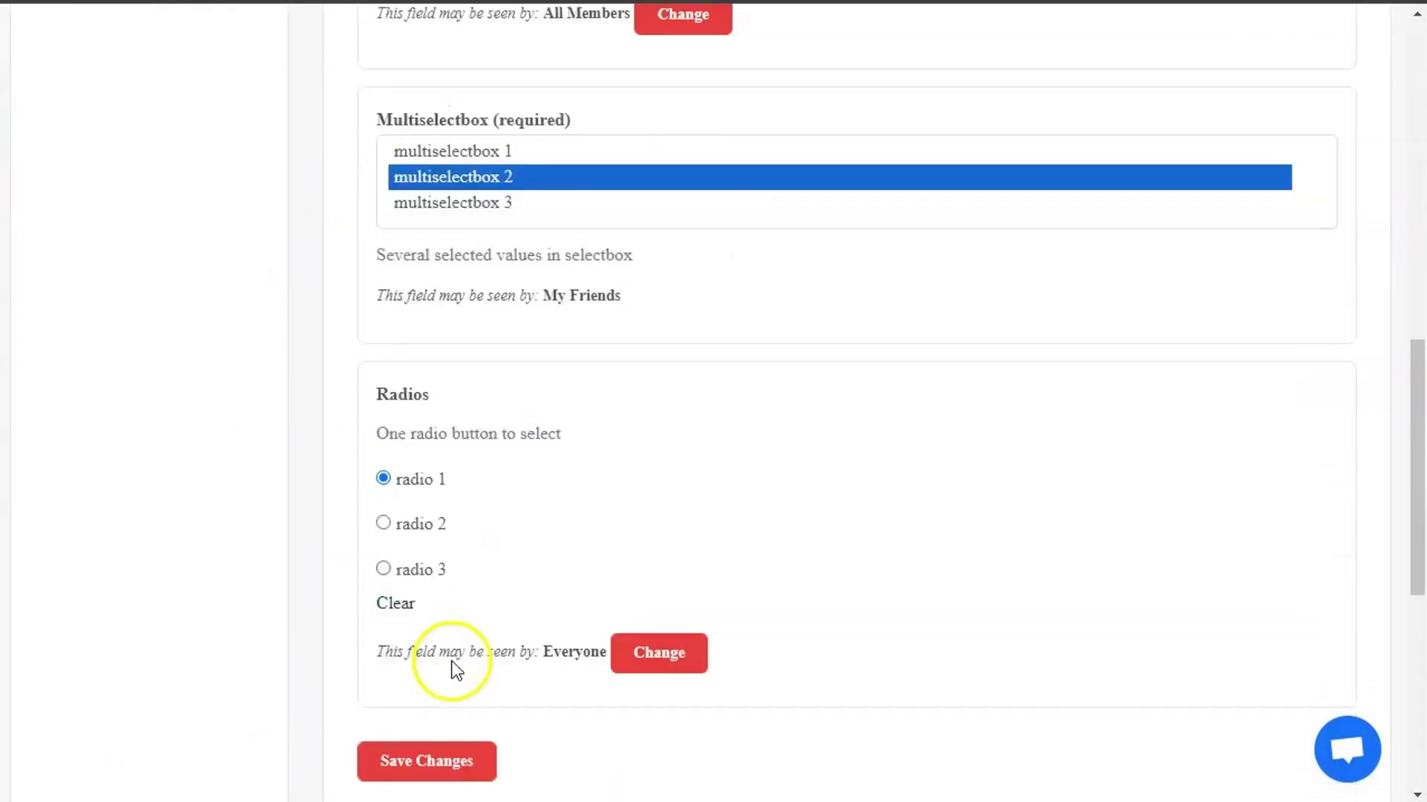
left_click(434, 657)
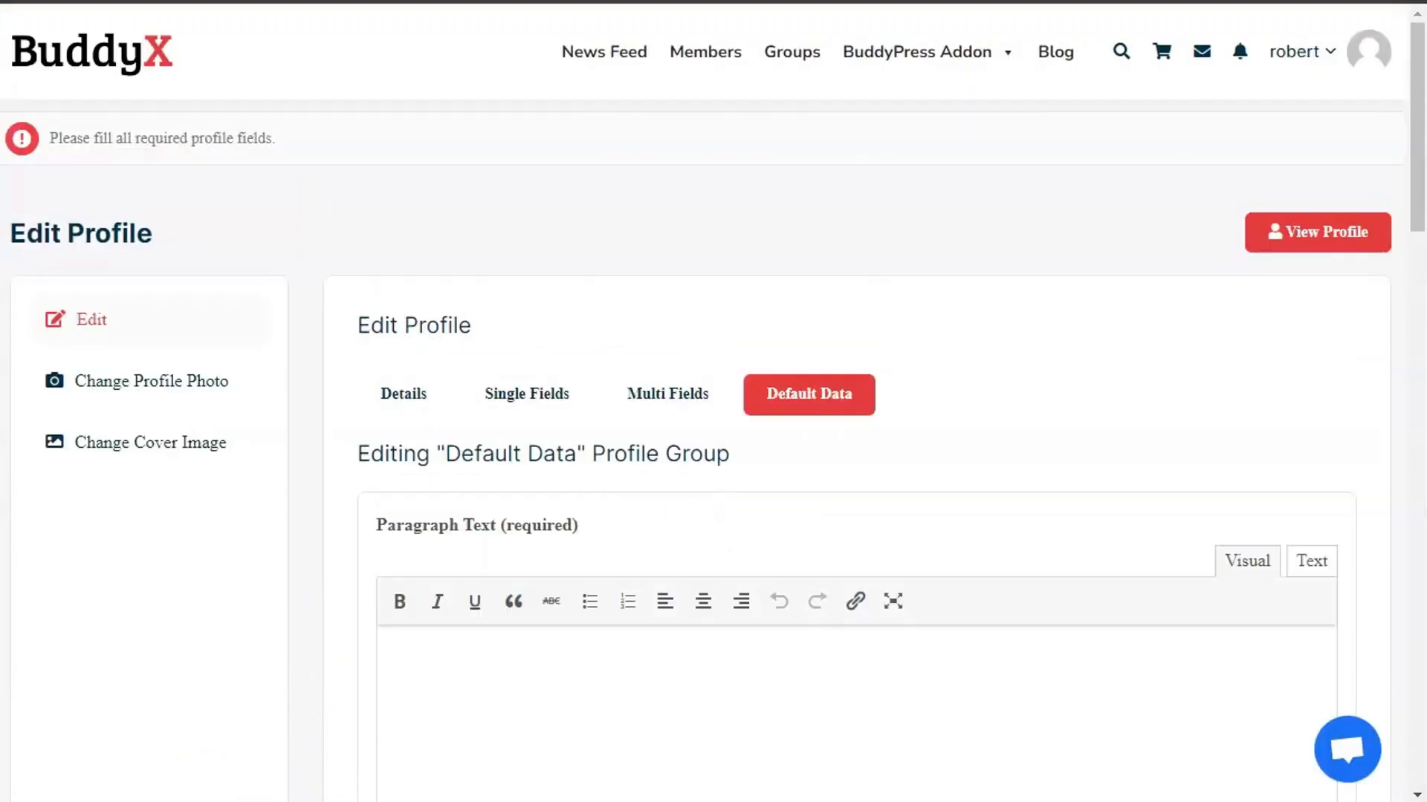
- Enter 'test' in Paragraph Text, tick Checkbox 4, and save the Default Data group
scroll(466, 500, "down", 3)
left_click(465, 483)
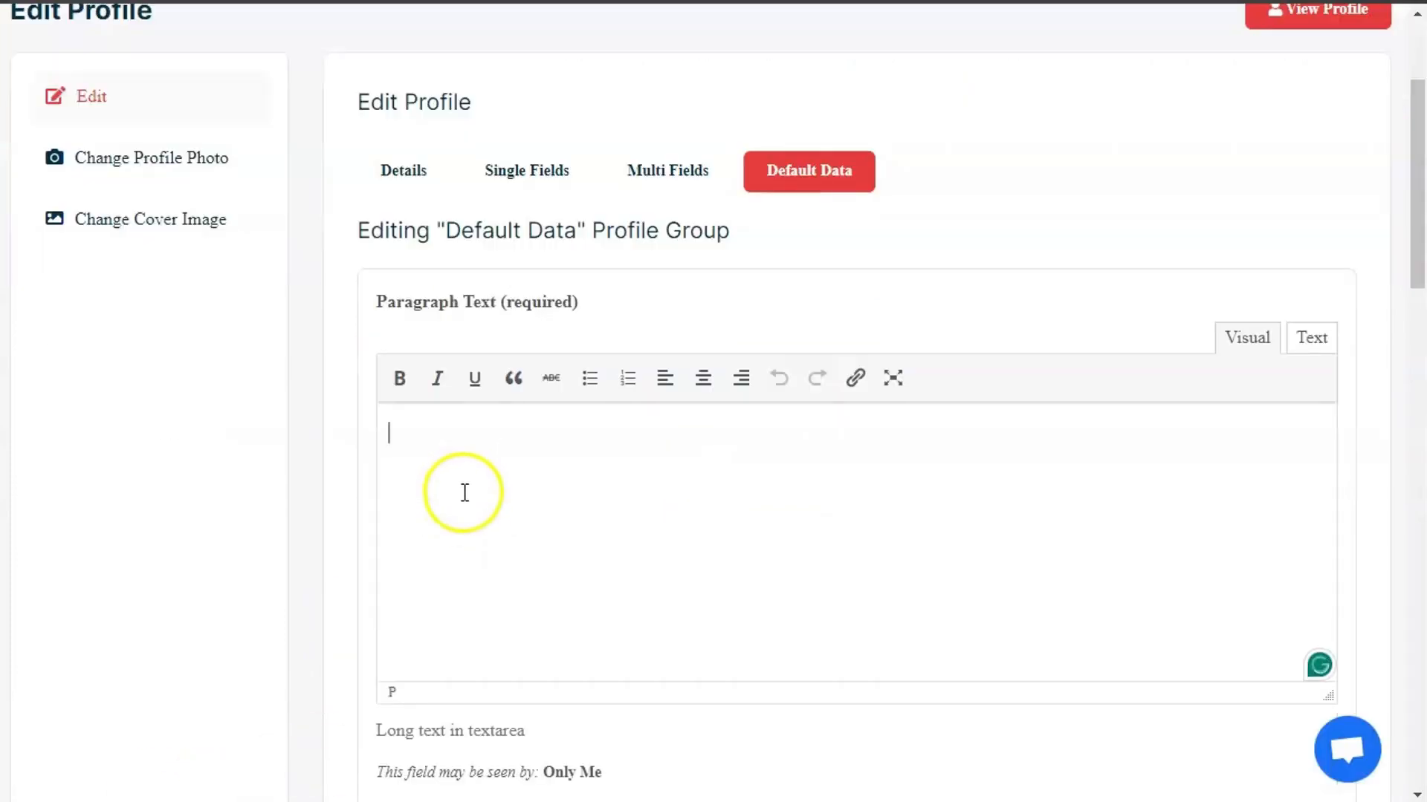
type("test")
scroll(463, 494, "down", 10)
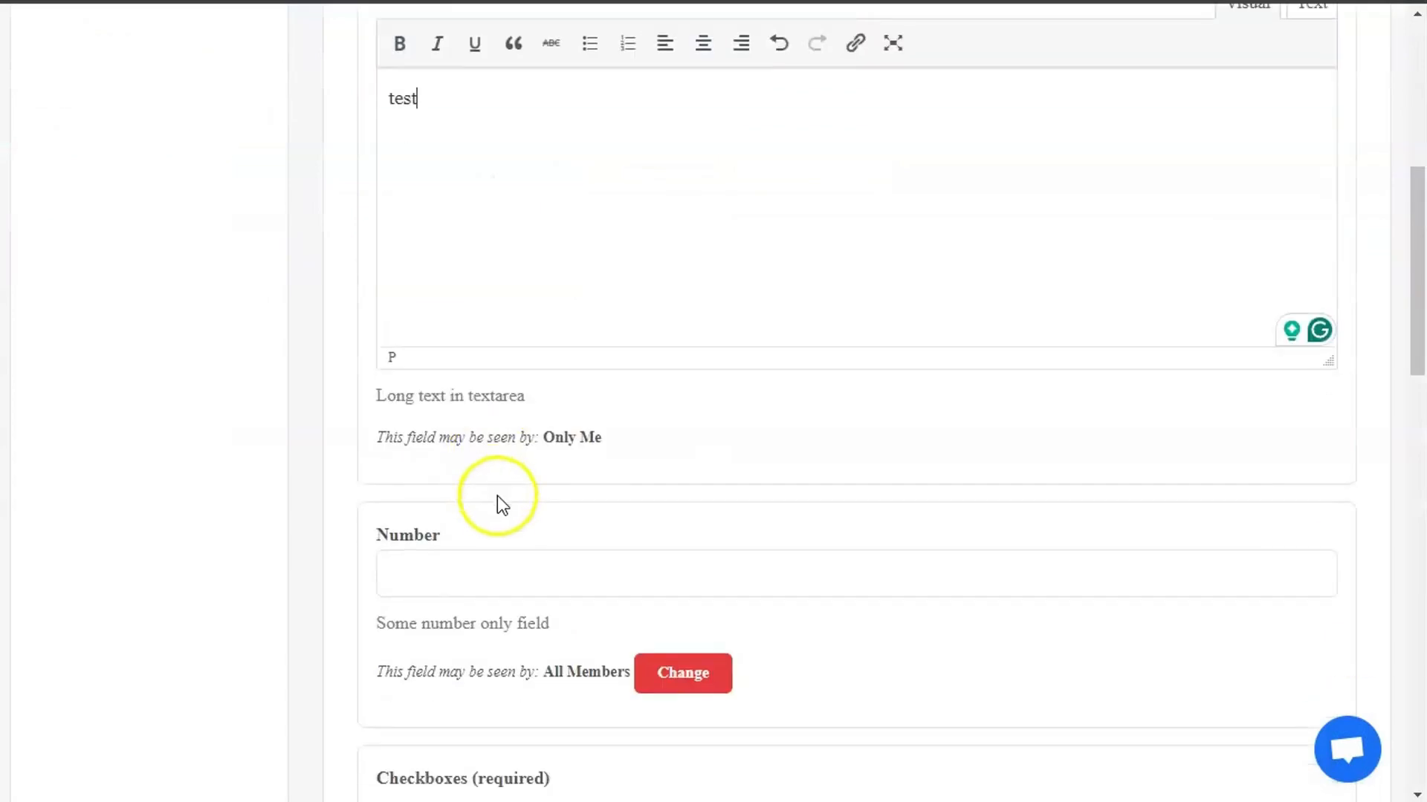
scroll(515, 492, "down", 1)
left_click(439, 429)
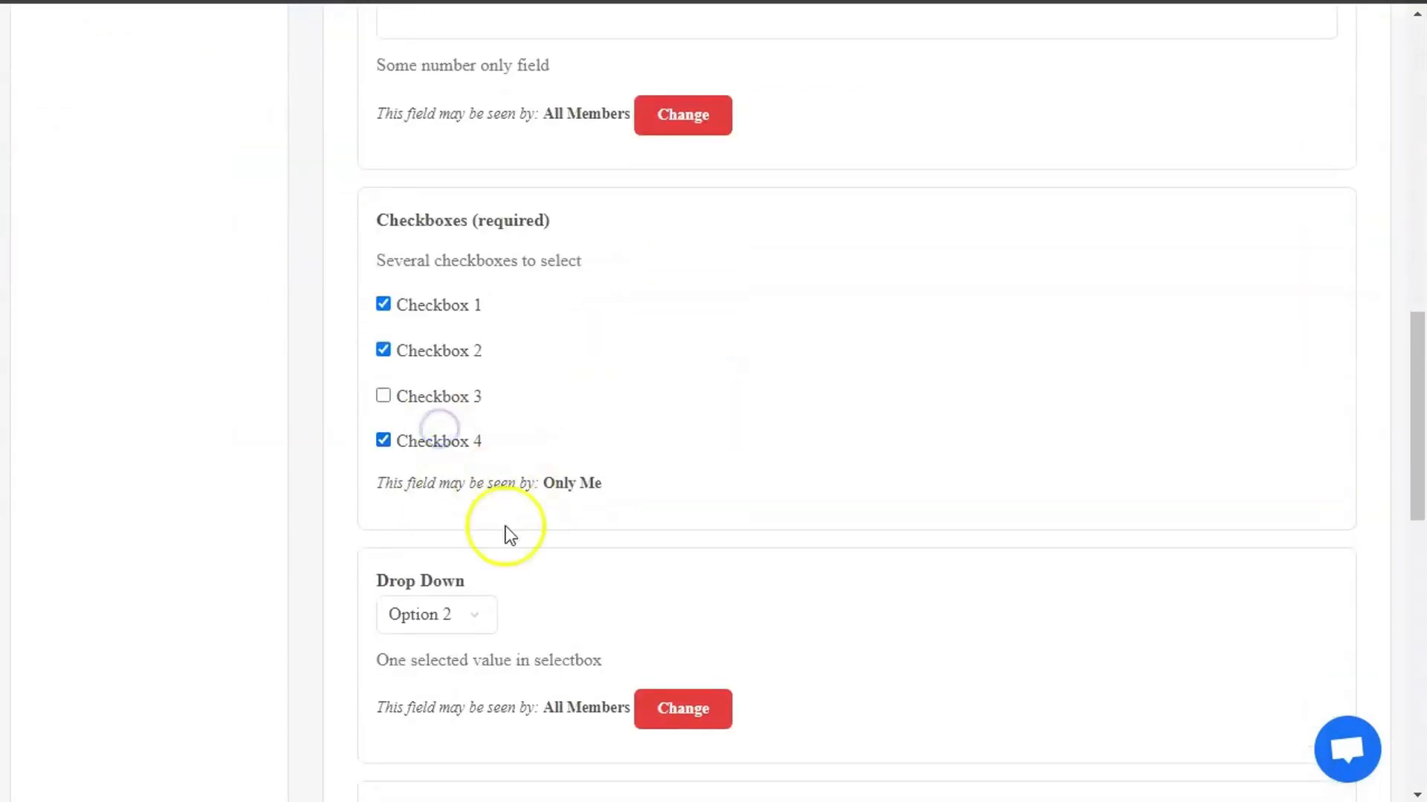
scroll(508, 542, "down", 6)
scroll(508, 546, "down", 2)
left_click(470, 629)
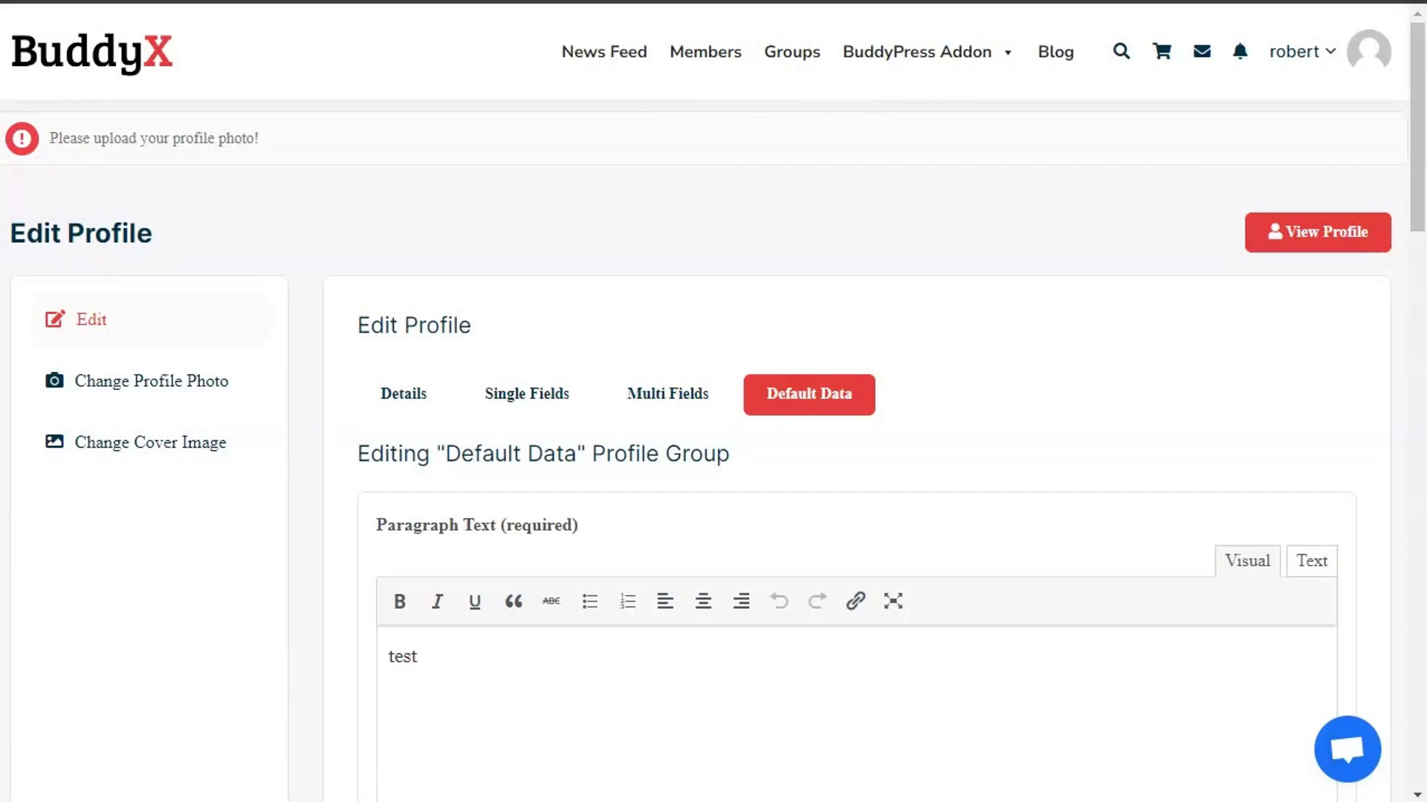
- On Change Profile Photo, attempt River.jpg and see it rejected for exceeding the maximum upload size
left_click(151, 382)
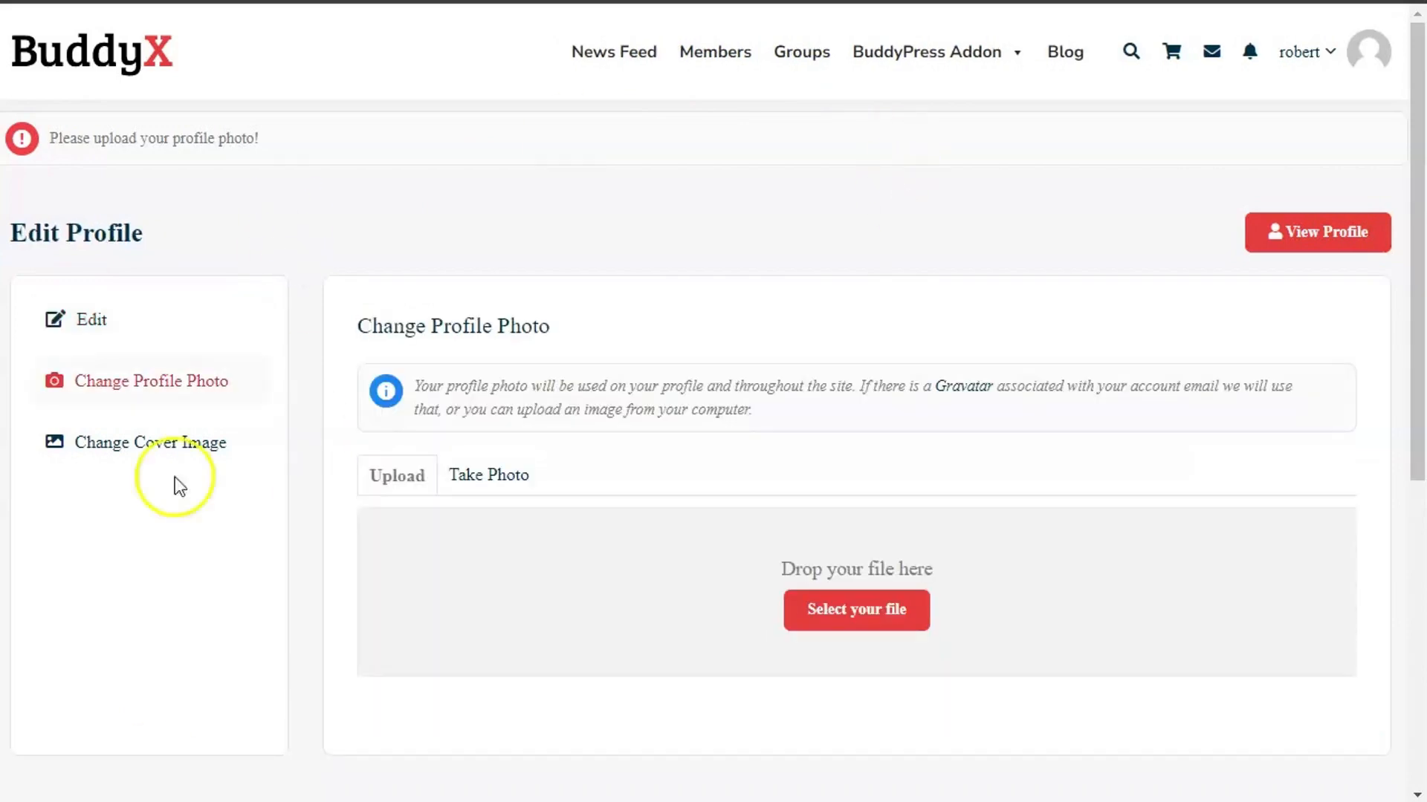
left_click_drag(78, 140, 327, 139)
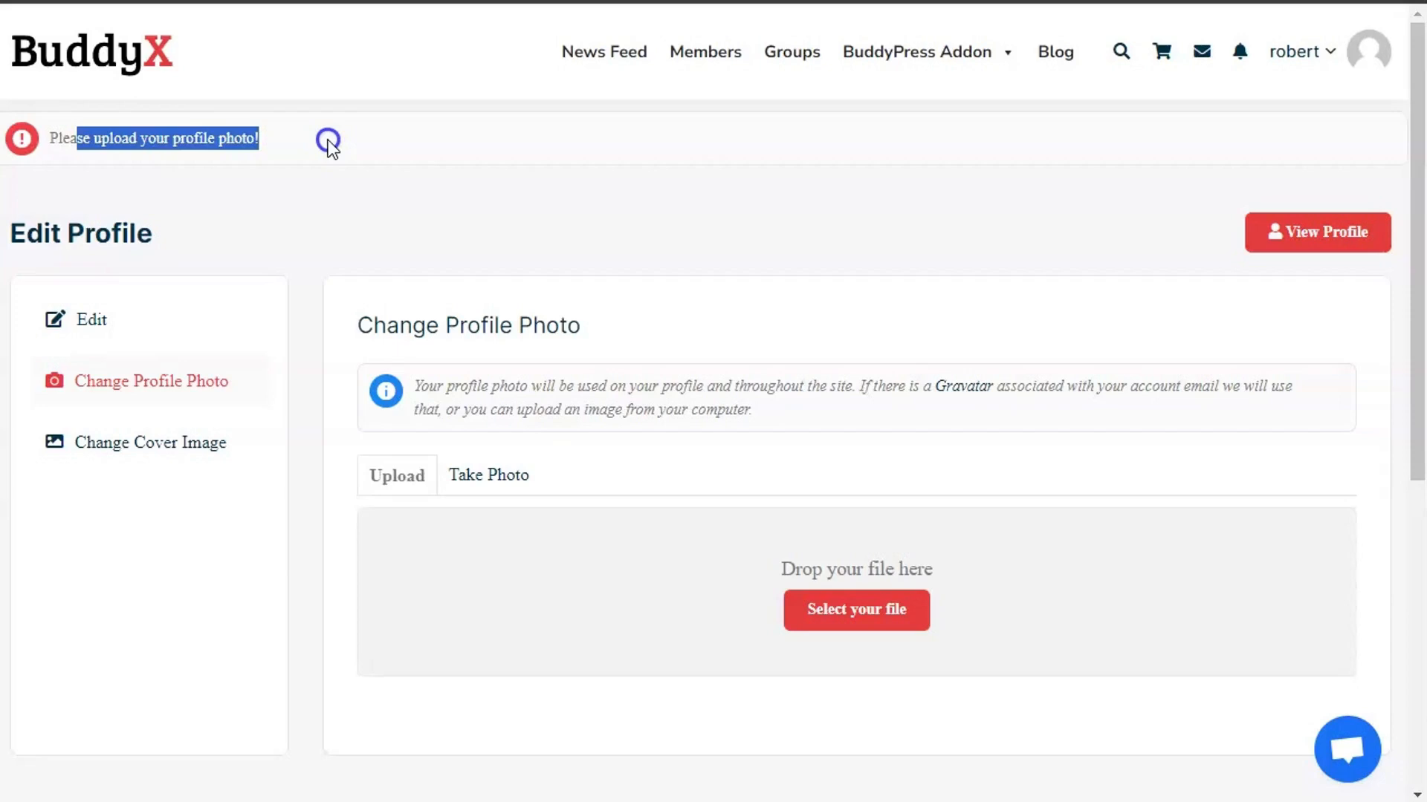
left_click(873, 630)
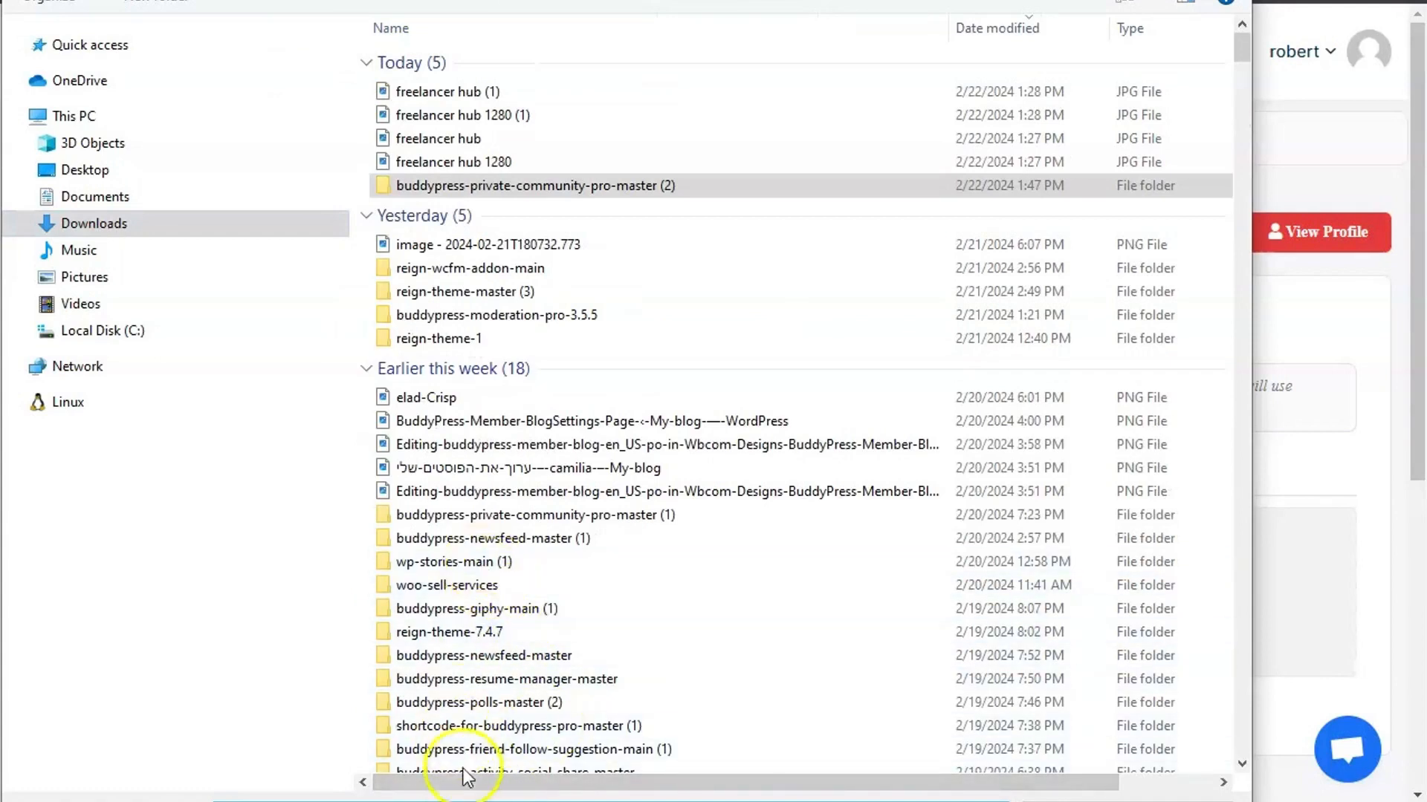
type("ro")
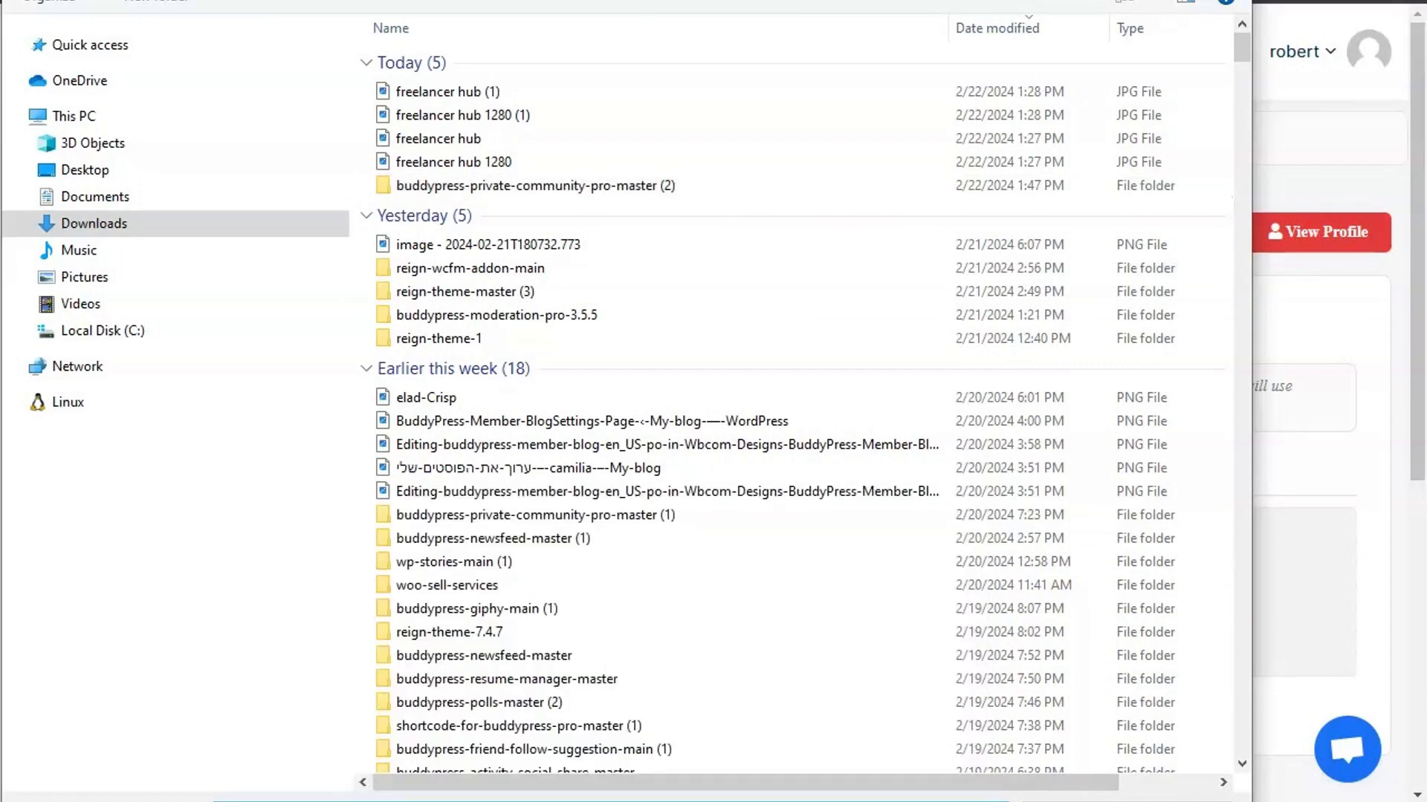
key("Return")
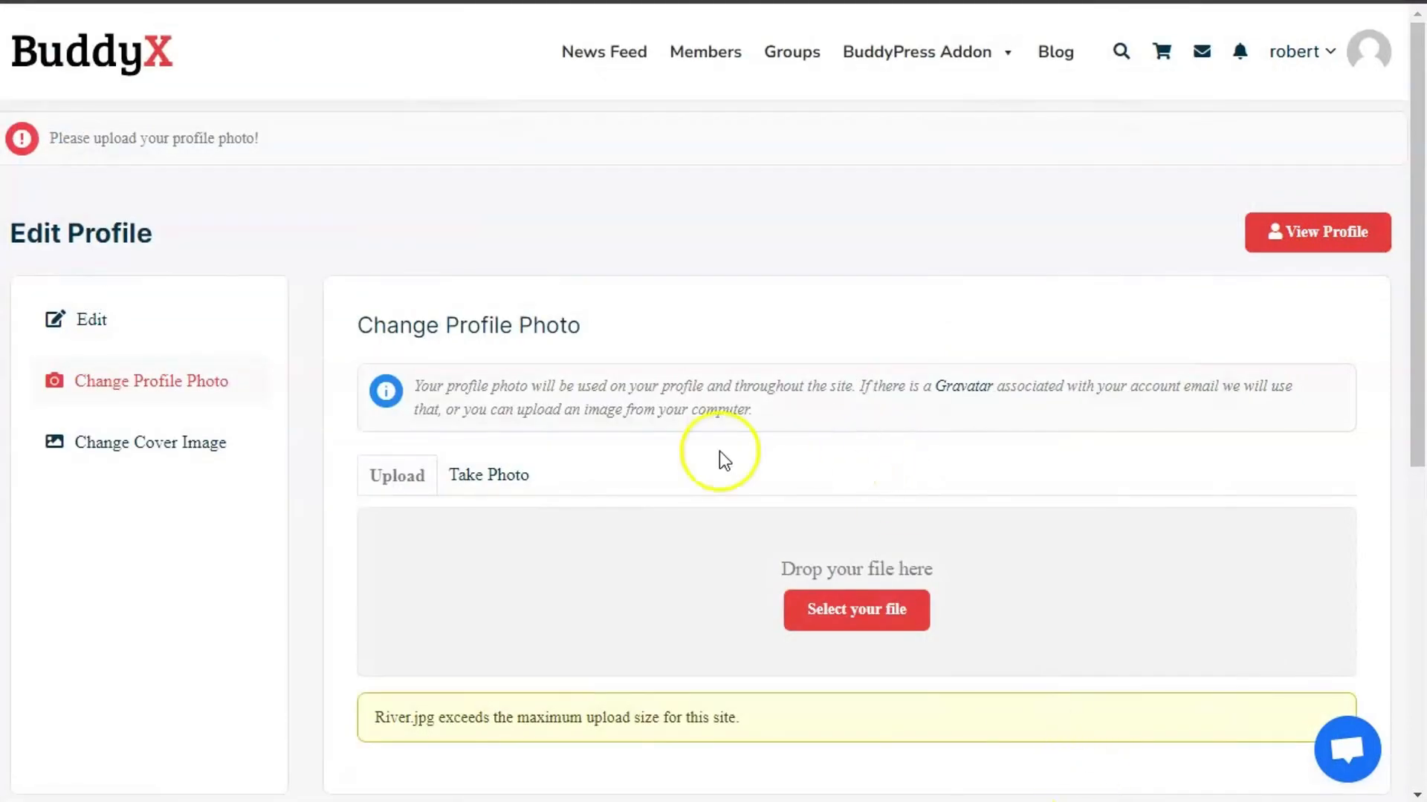
scroll(715, 466, "down", 3)
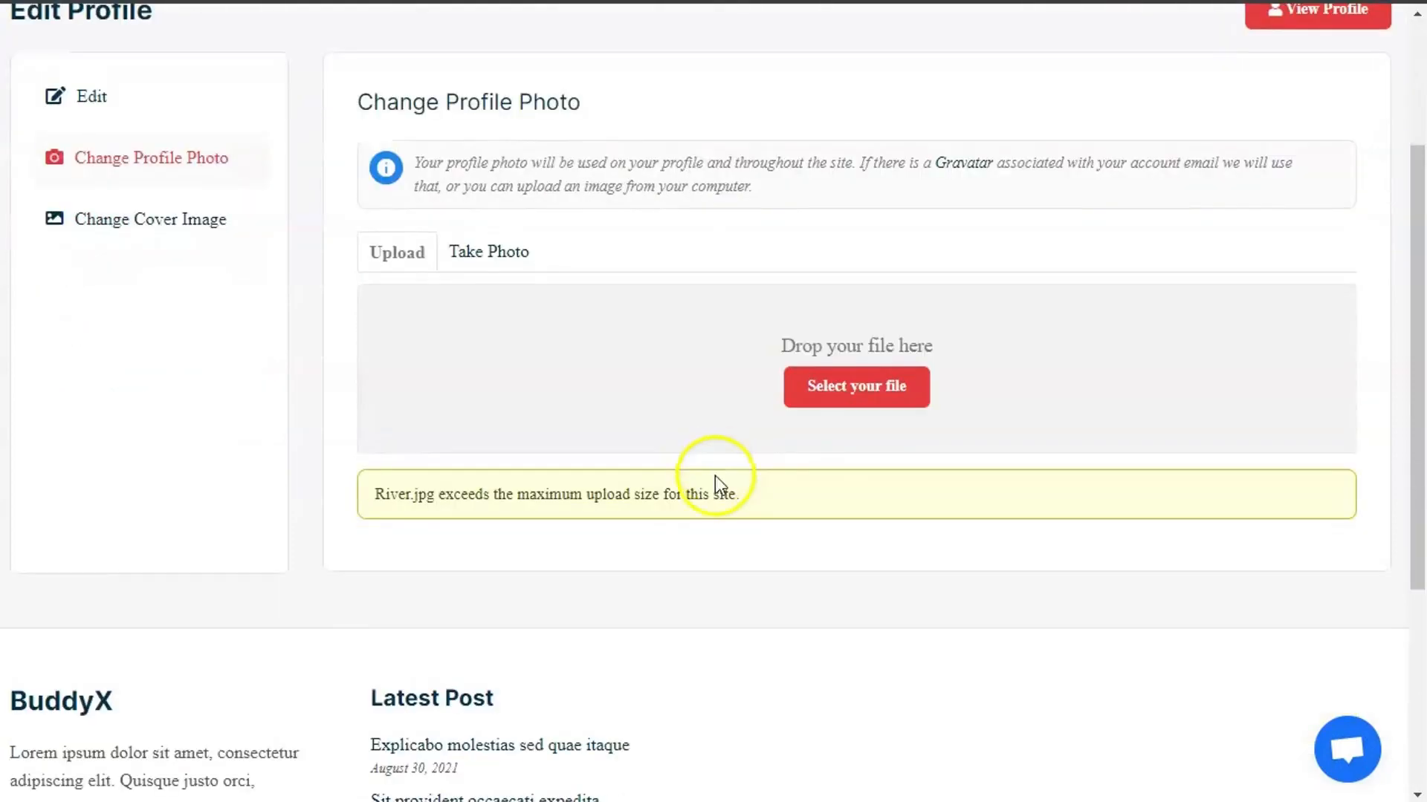
scroll(715, 475, "up", 2)
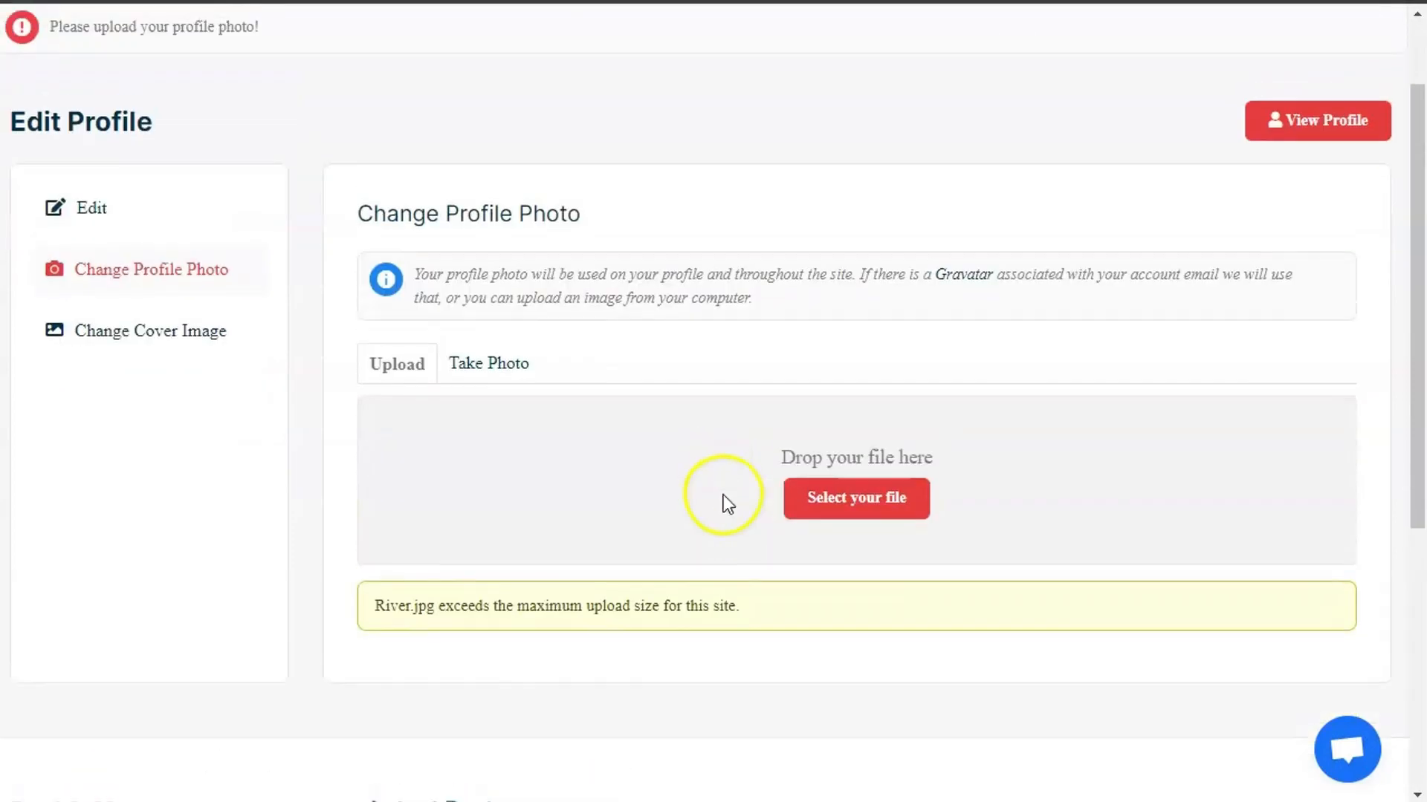
- Select 'black friday sale wbcom 1 day to go.jpg' as the new profile photo
left_click(839, 511)
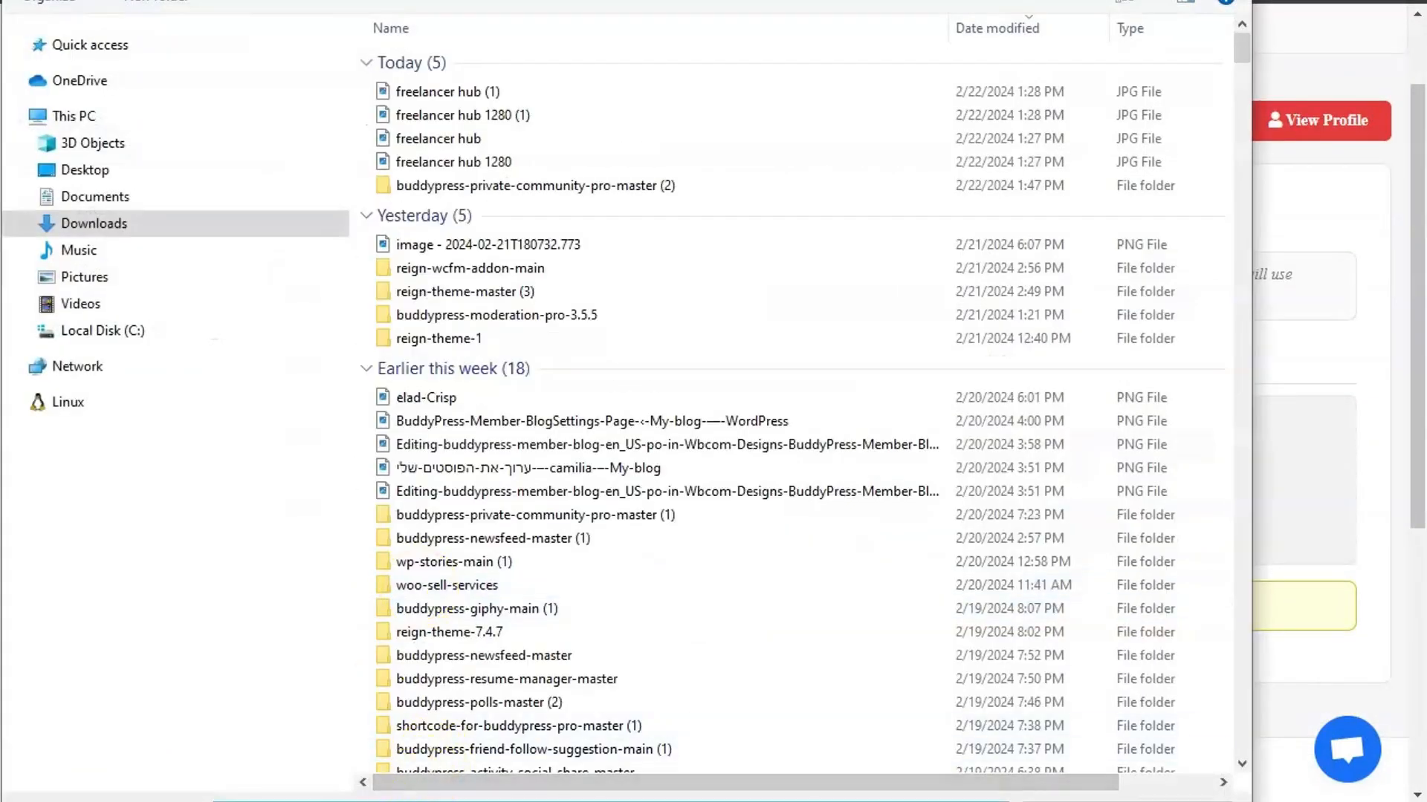
type("d")
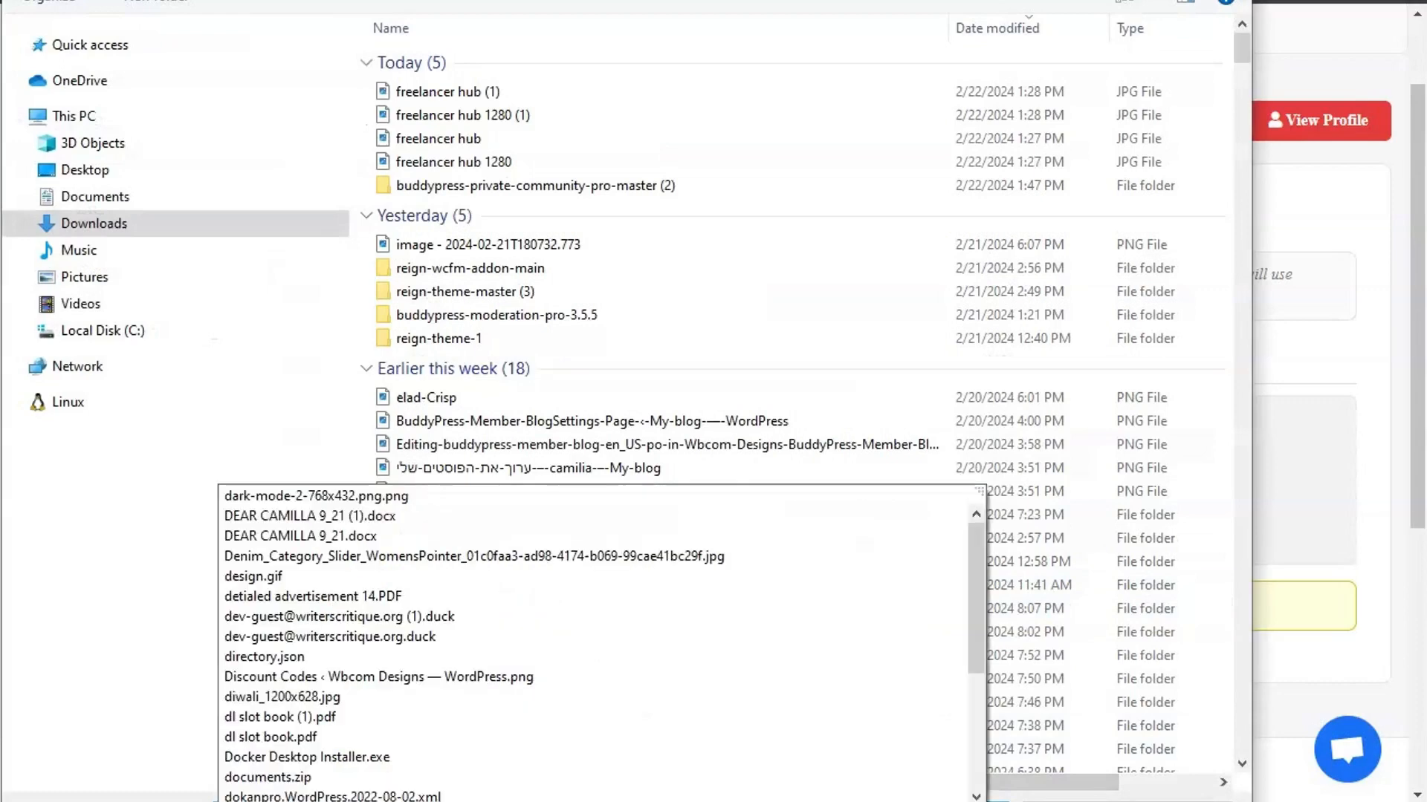
key("BackSpace")
type("s")
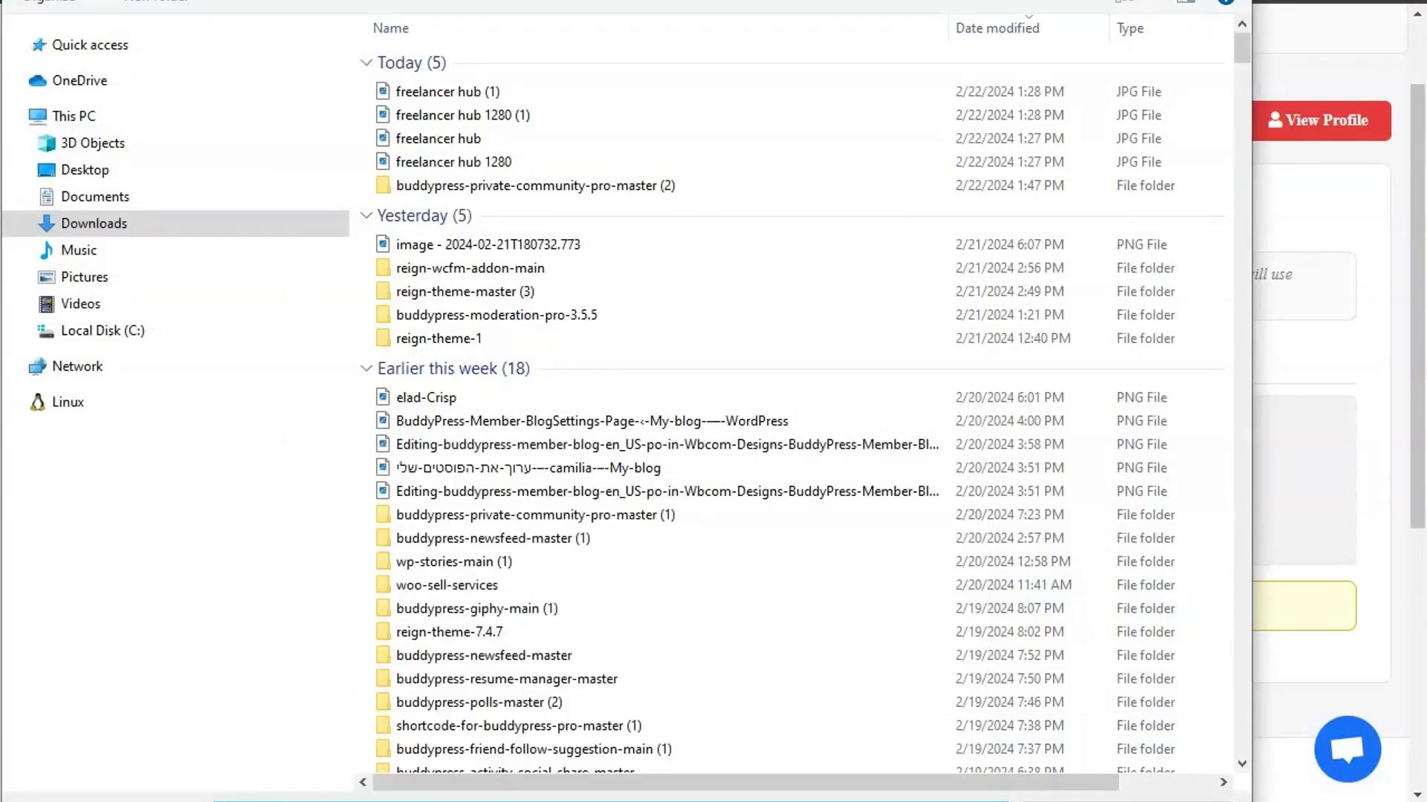
type("a")
key("BackSpace")
key("BackSpace")
type("b")
key("BackSpace")
key("Return")
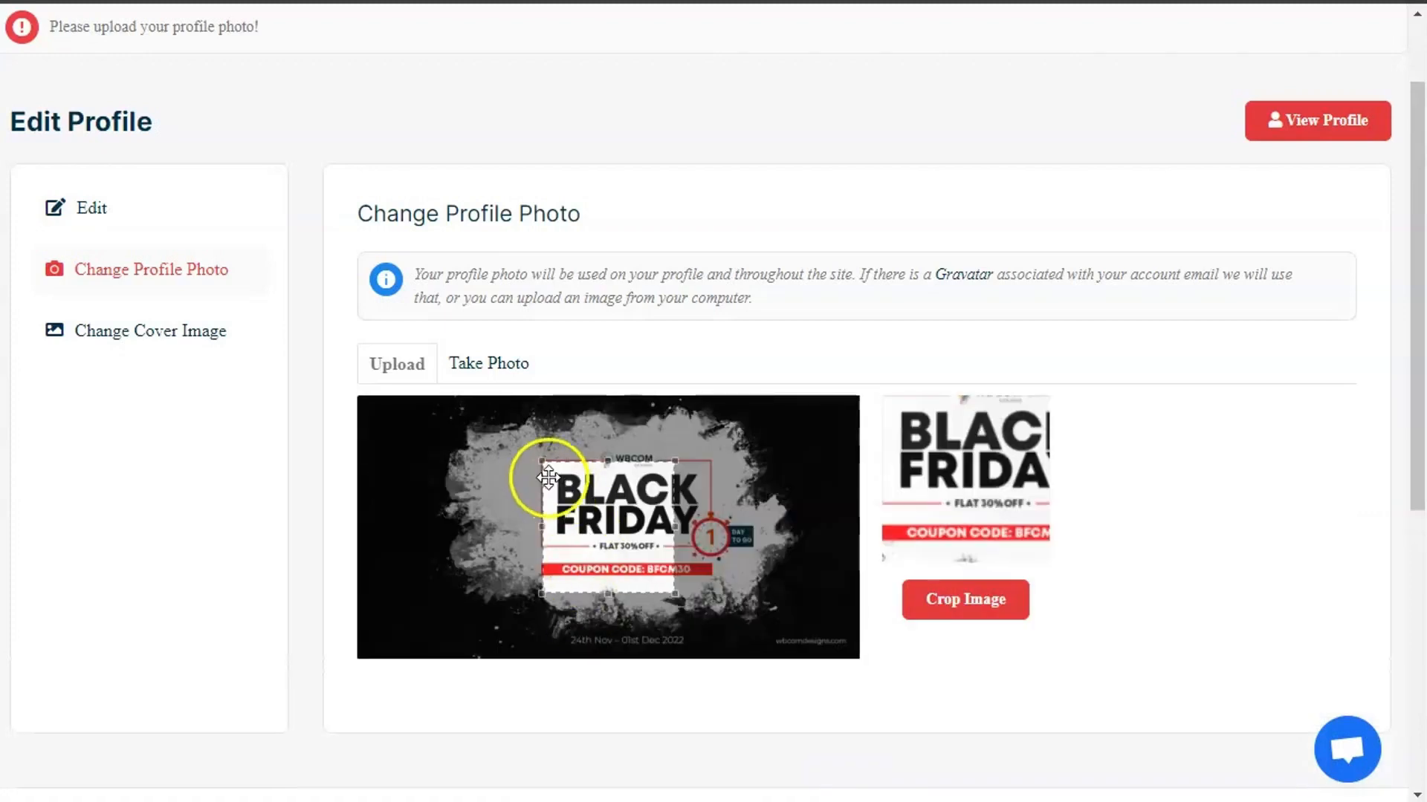
- Enlarge the crop box to full height, centre it on the sale badge, and apply the crop
left_click_drag(538, 459, 287, 249)
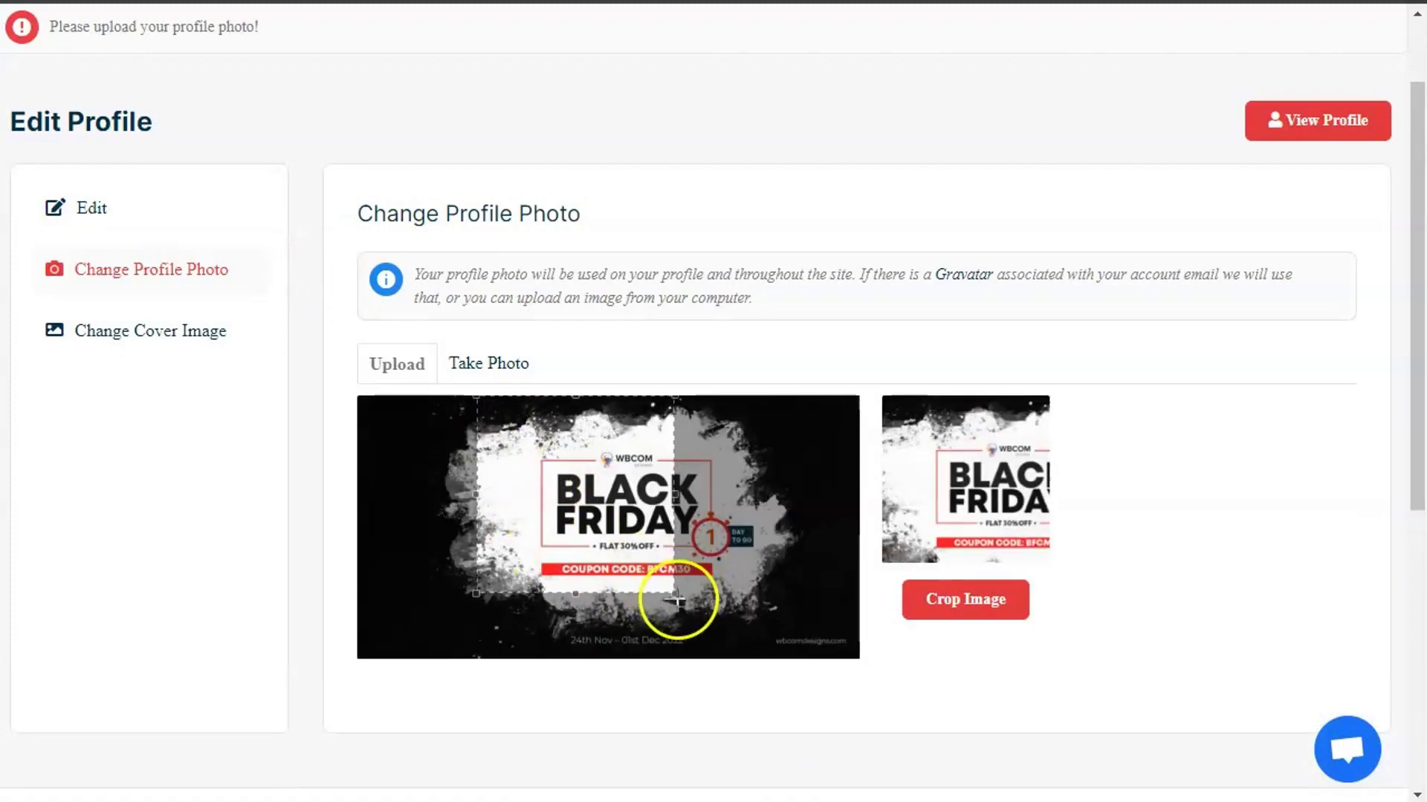
left_click_drag(674, 593, 945, 760)
left_click_drag(684, 549, 711, 548)
left_click(960, 597)
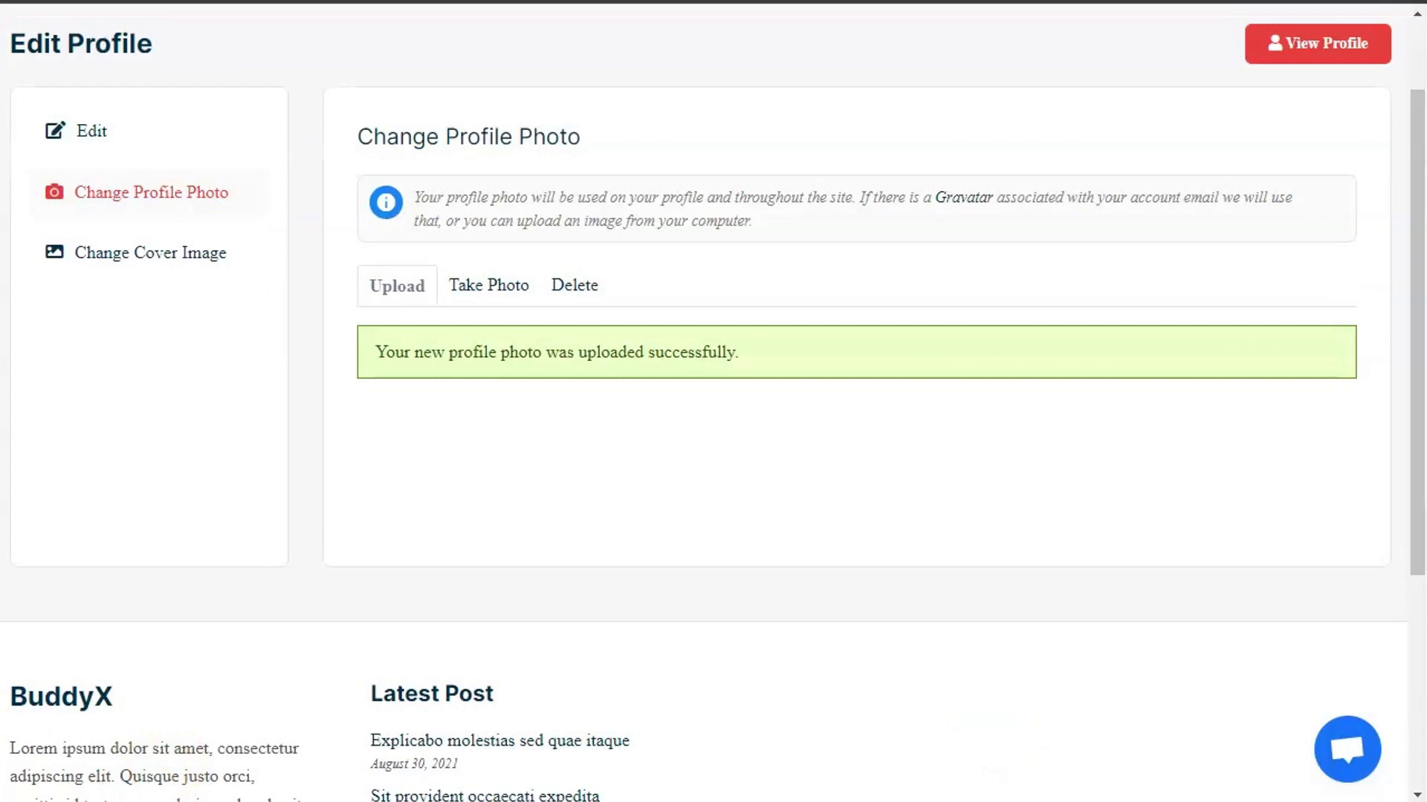
scroll(801, 66, "up", 2)
left_click(797, 59)
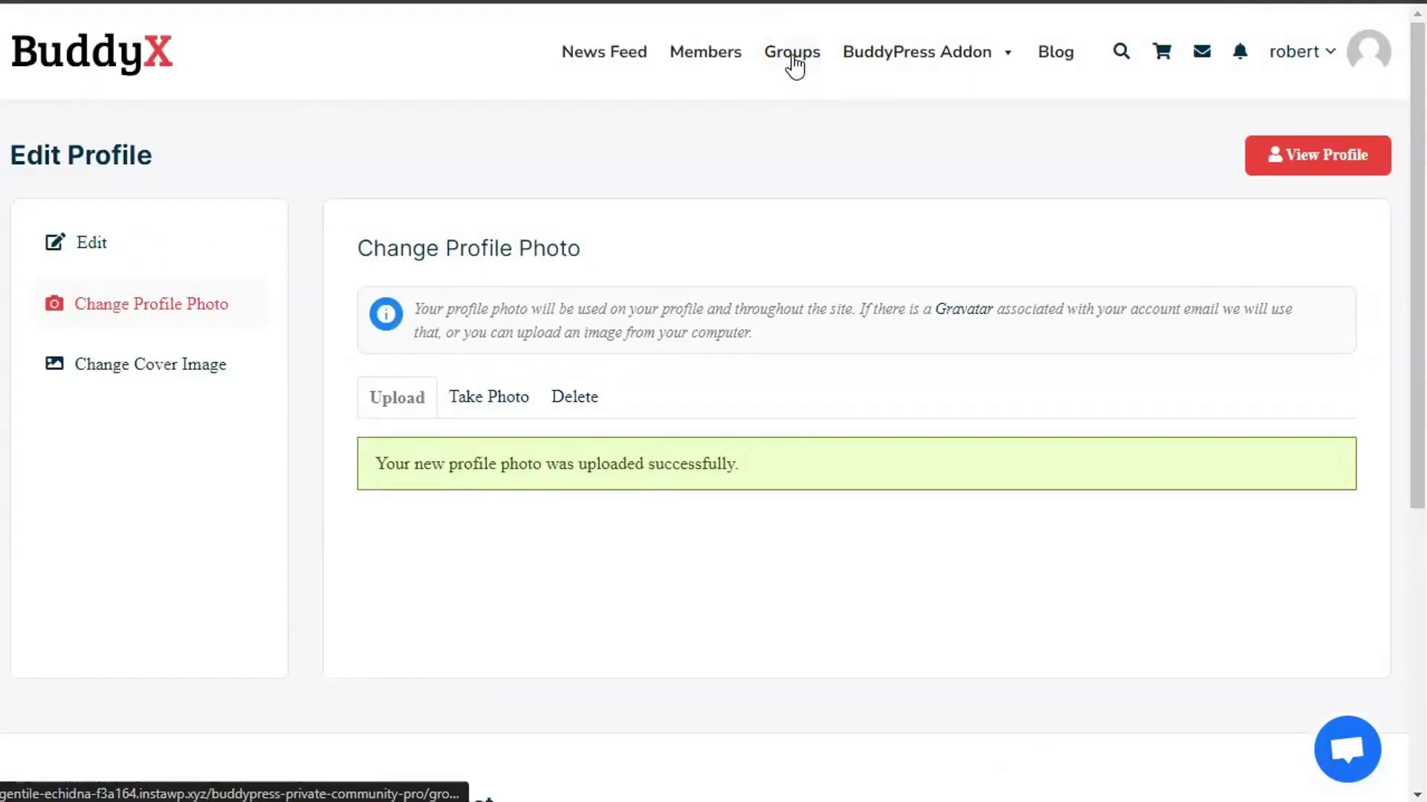
- Open Groups, note the cover-image redirect notice, and match it to the 'Please upload your profile cover!' setting
left_click(794, 57)
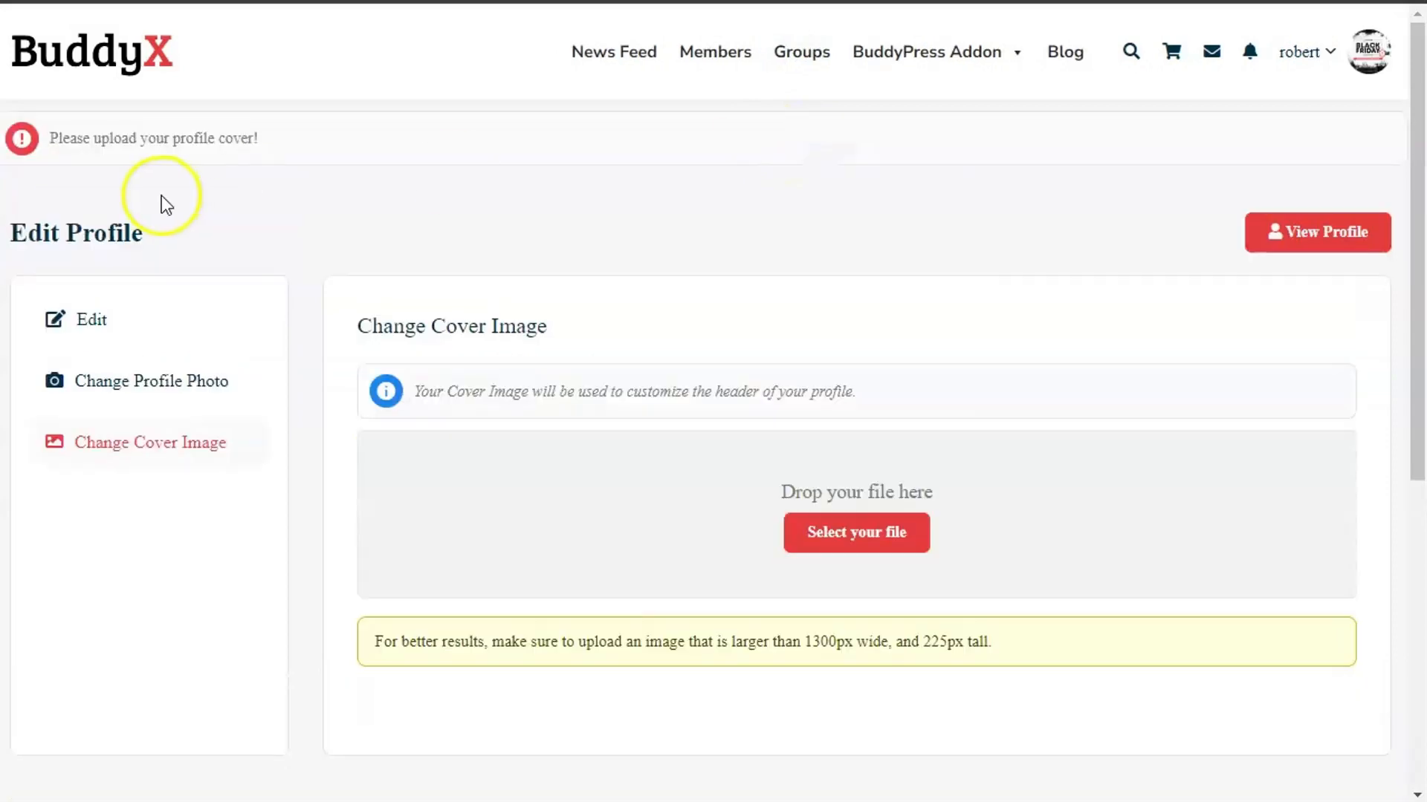
left_click_drag(62, 139, 324, 143)
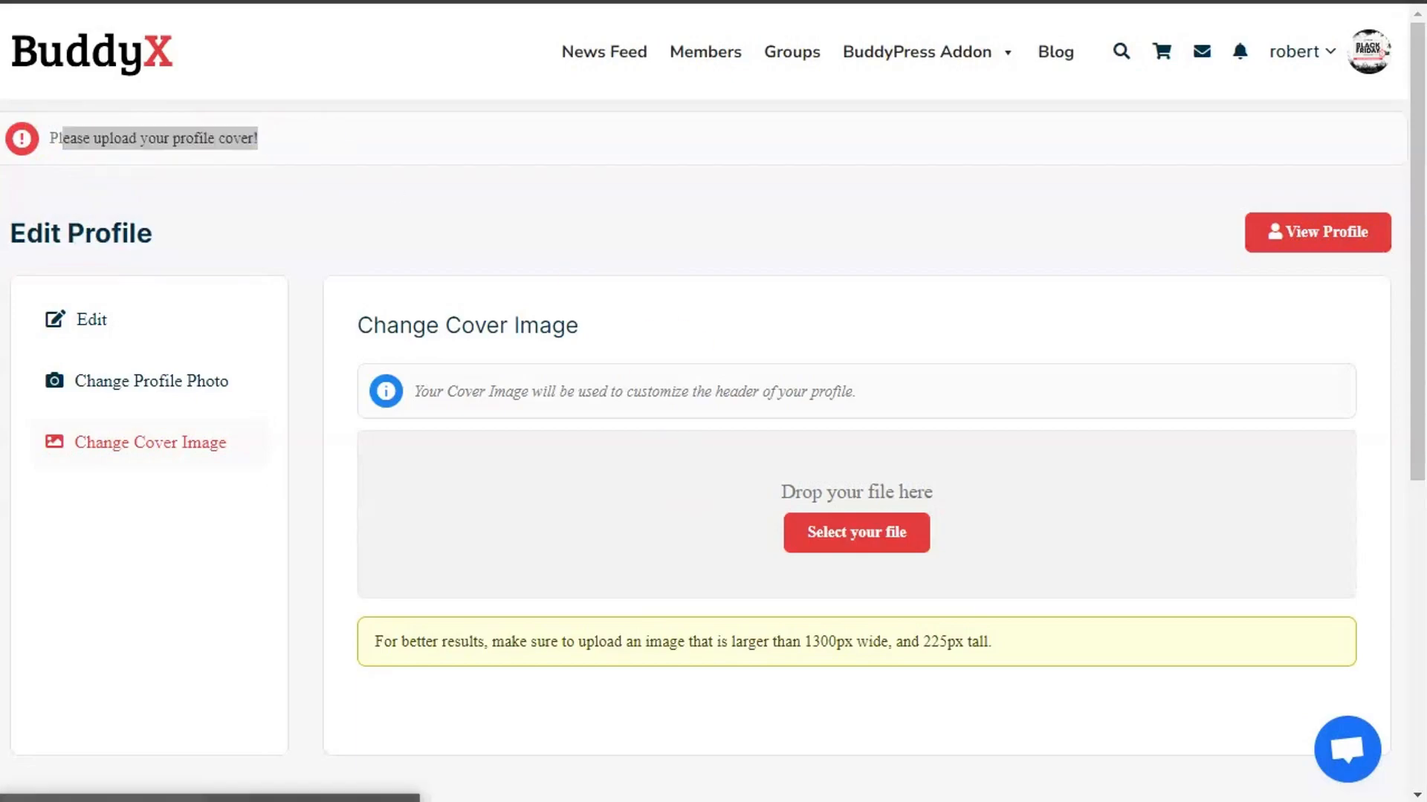
key("alt+Tab")
scroll(439, 554, "down", 6)
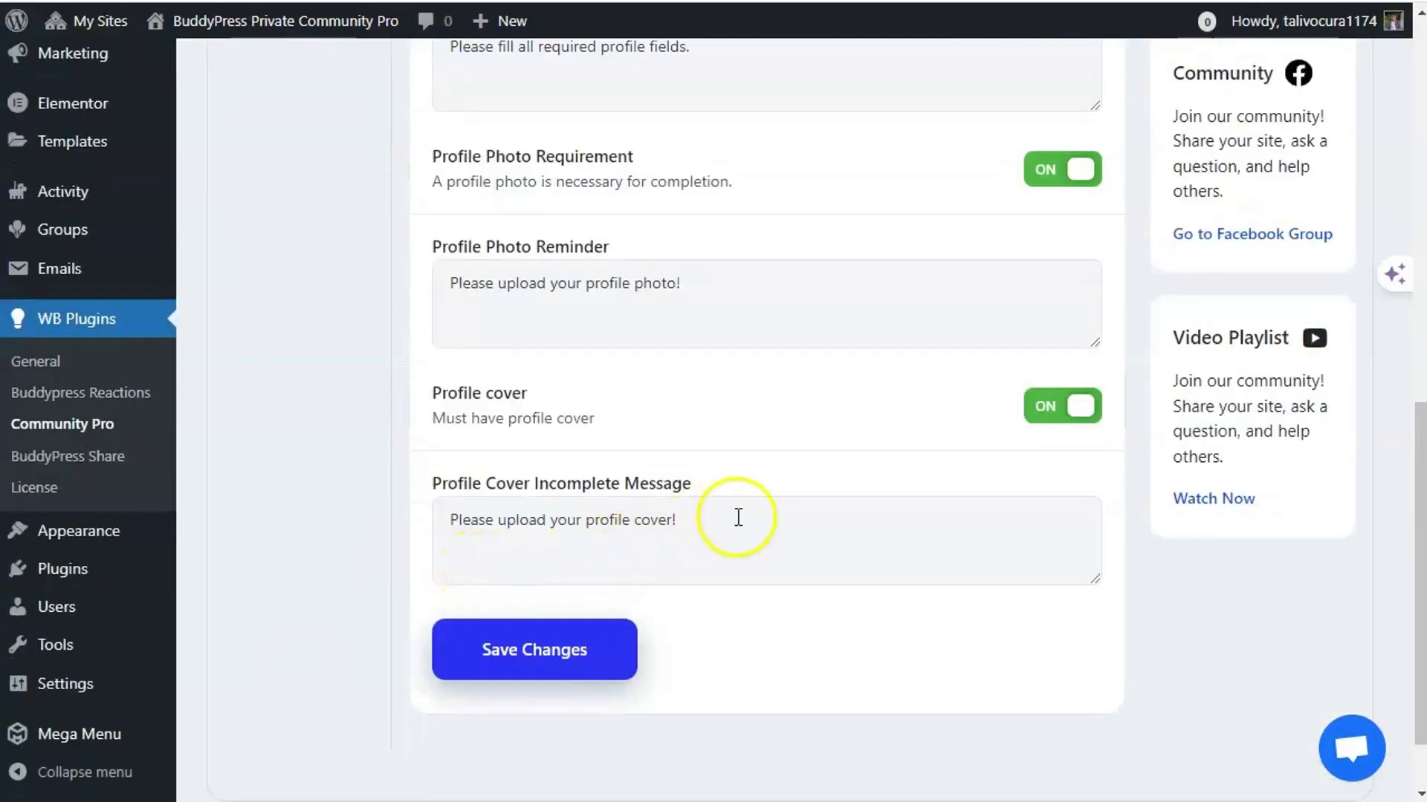
left_click_drag(736, 516, 389, 516)
left_click_drag(719, 536, 448, 525)
scroll(448, 525, "up", 8)
scroll(410, 389, "down", 6)
scroll(410, 390, "down", 2)
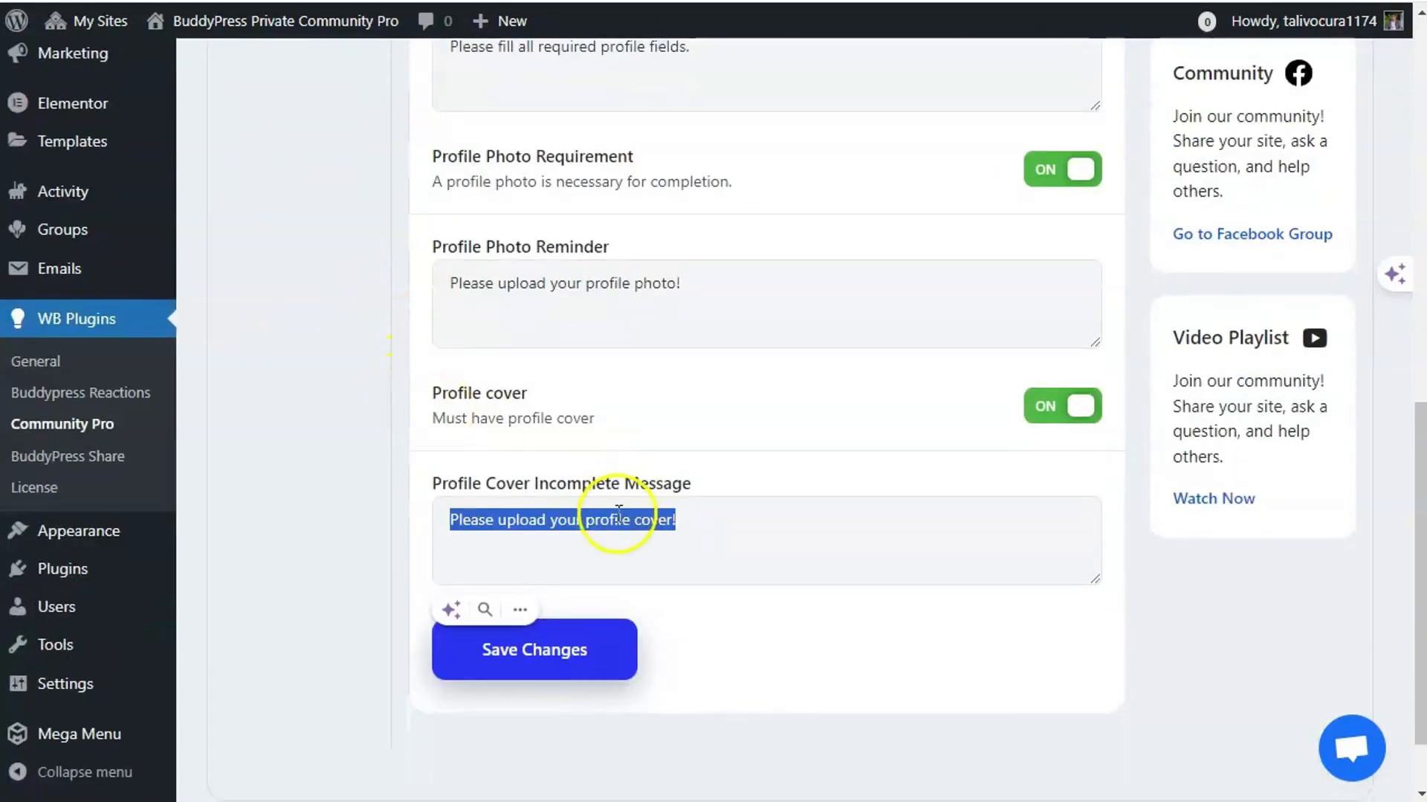
left_click(618, 520)
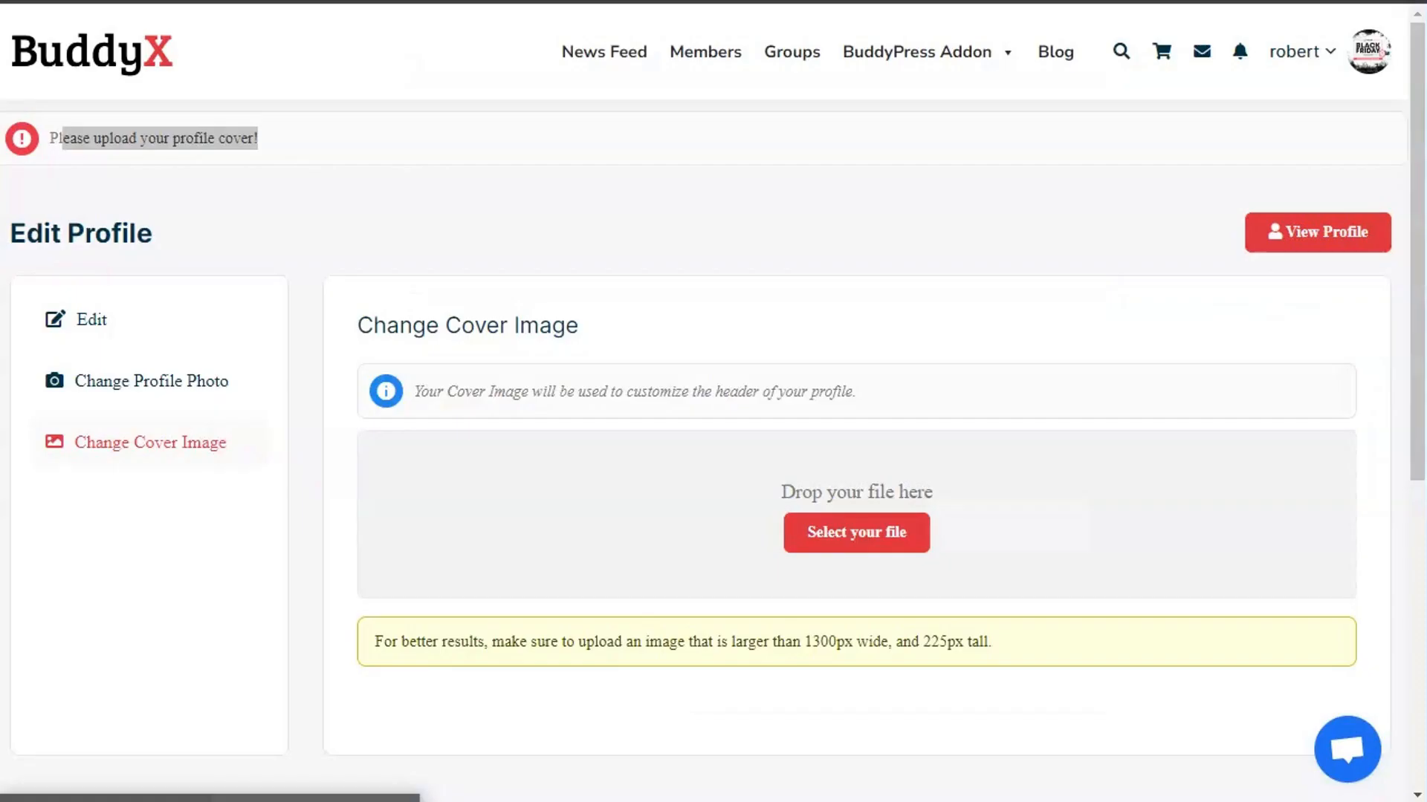
- Upload black friday sale.jpg as the profile cover image on Change Cover Image
left_click(836, 546)
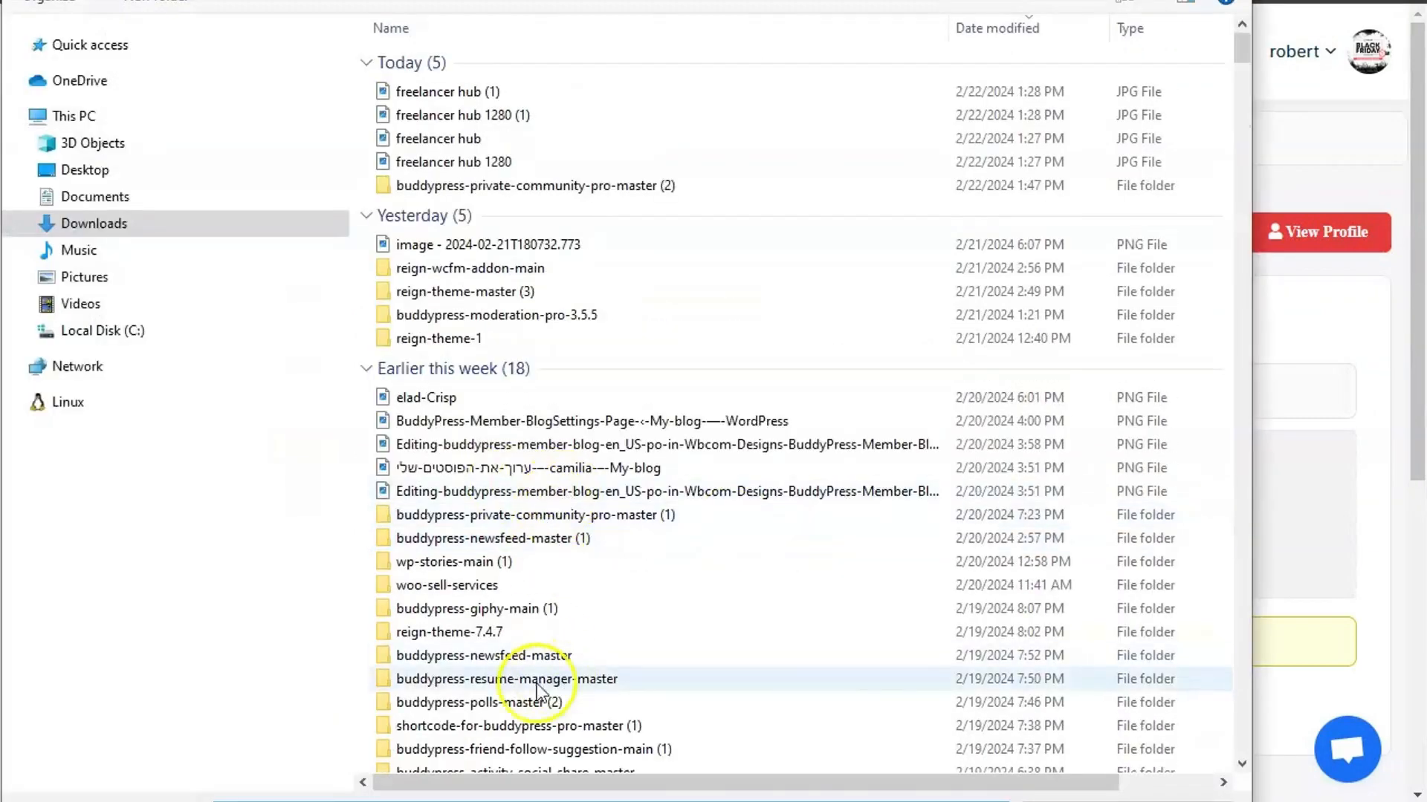
scroll(379, 624, "down", 7)
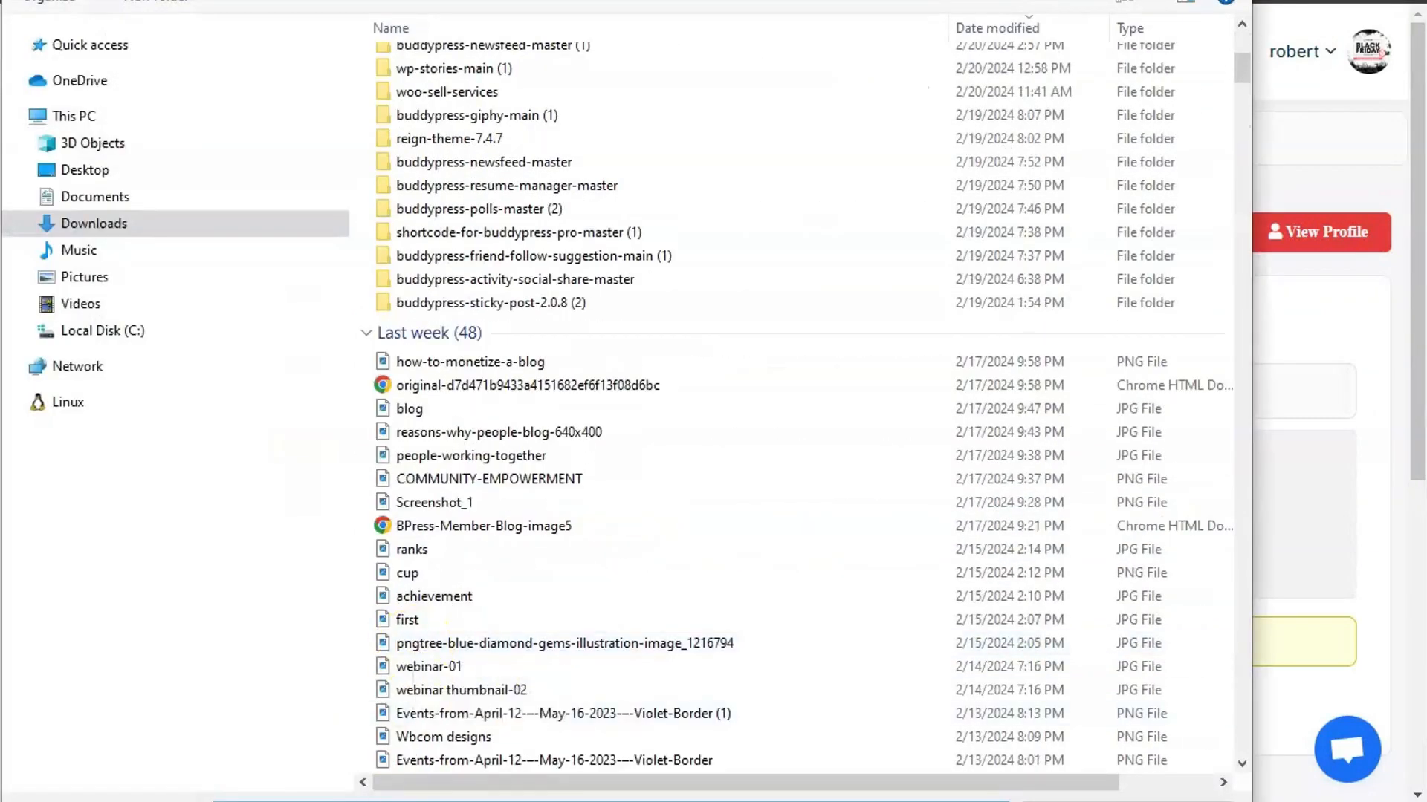
type("sa")
key("BackSpace")
key("BackSpace")
key("BackSpace")
type("b")
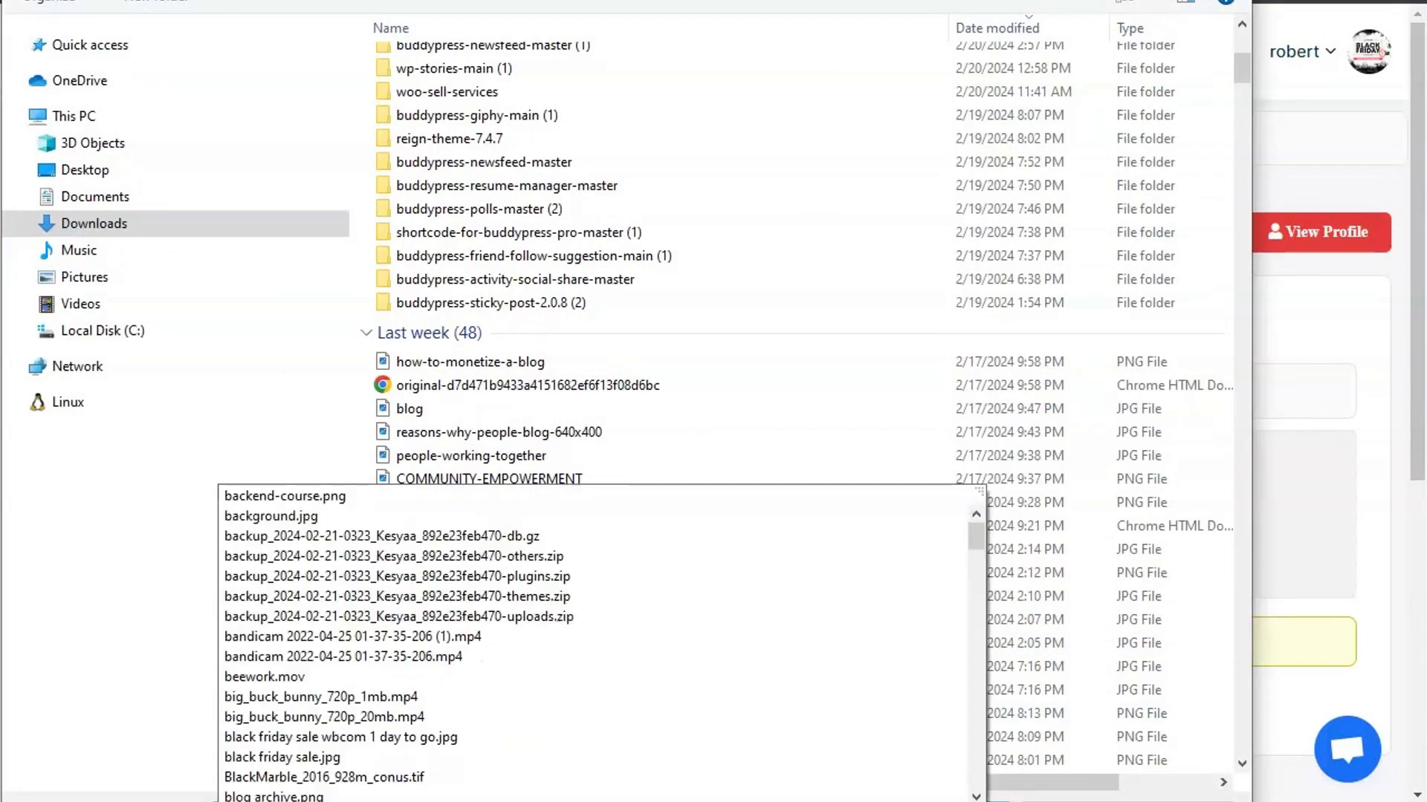
key("BackSpace")
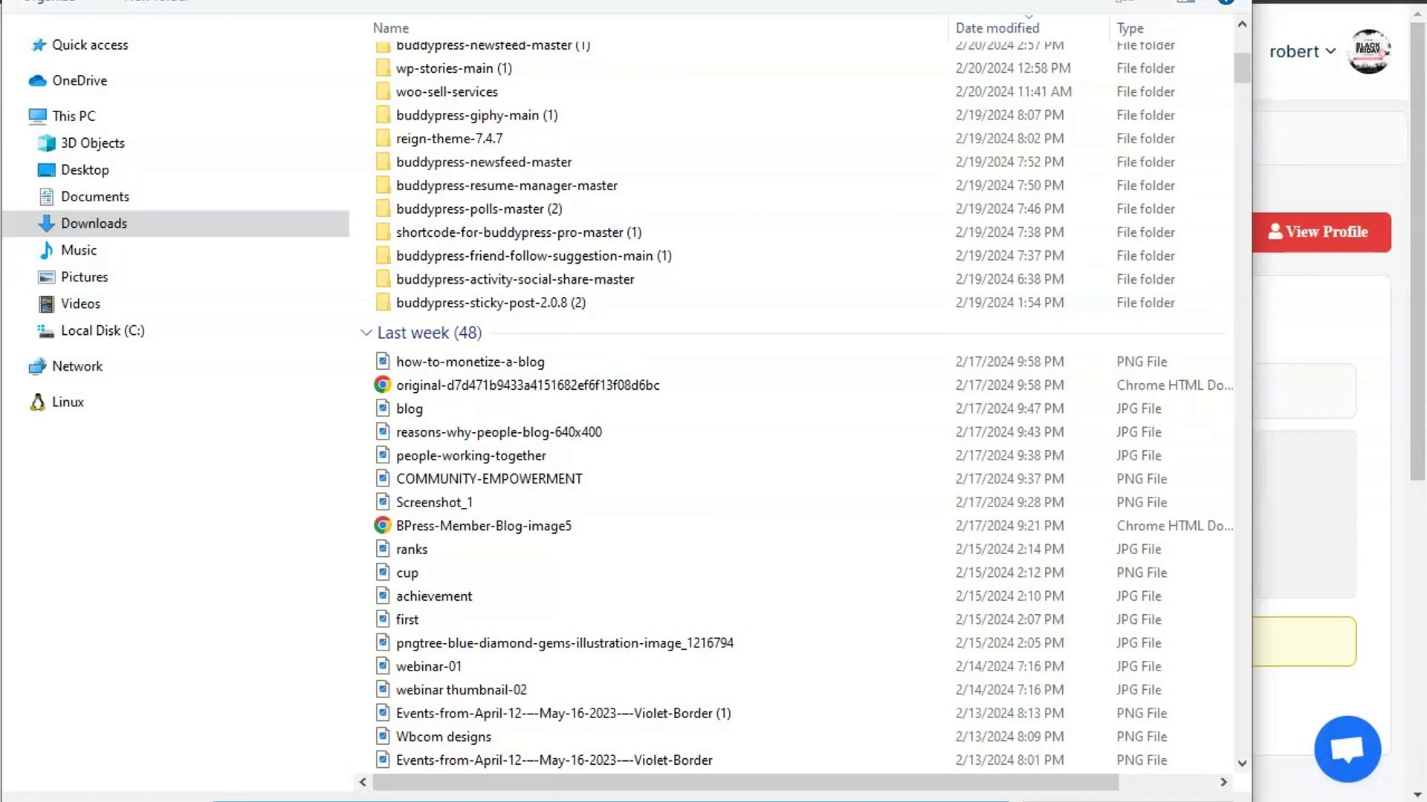
key("Return")
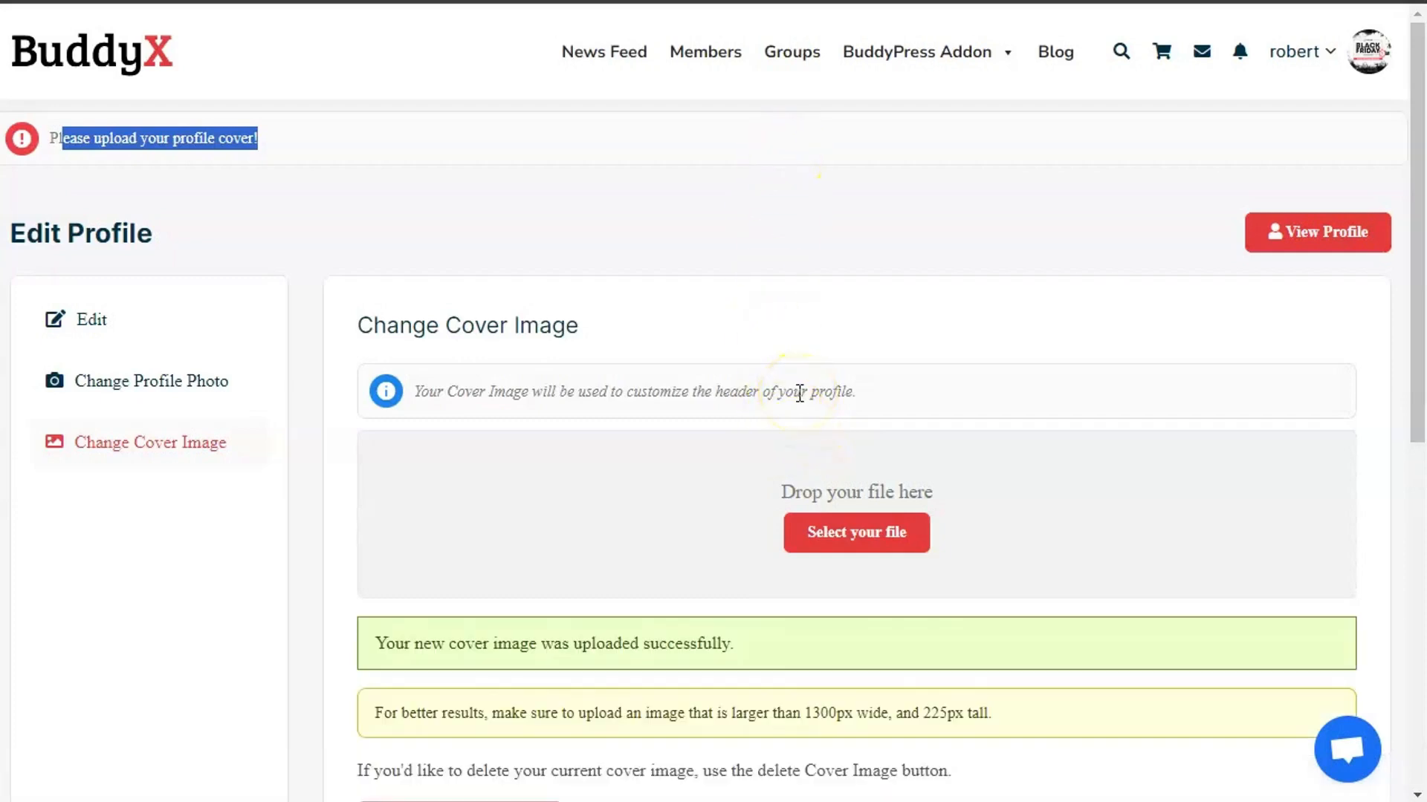
left_click(1335, 243)
- Open Groups and see it load with 'Profile completed successfully.'
scroll(688, 272, "down", 7)
scroll(462, 373, "up", 7)
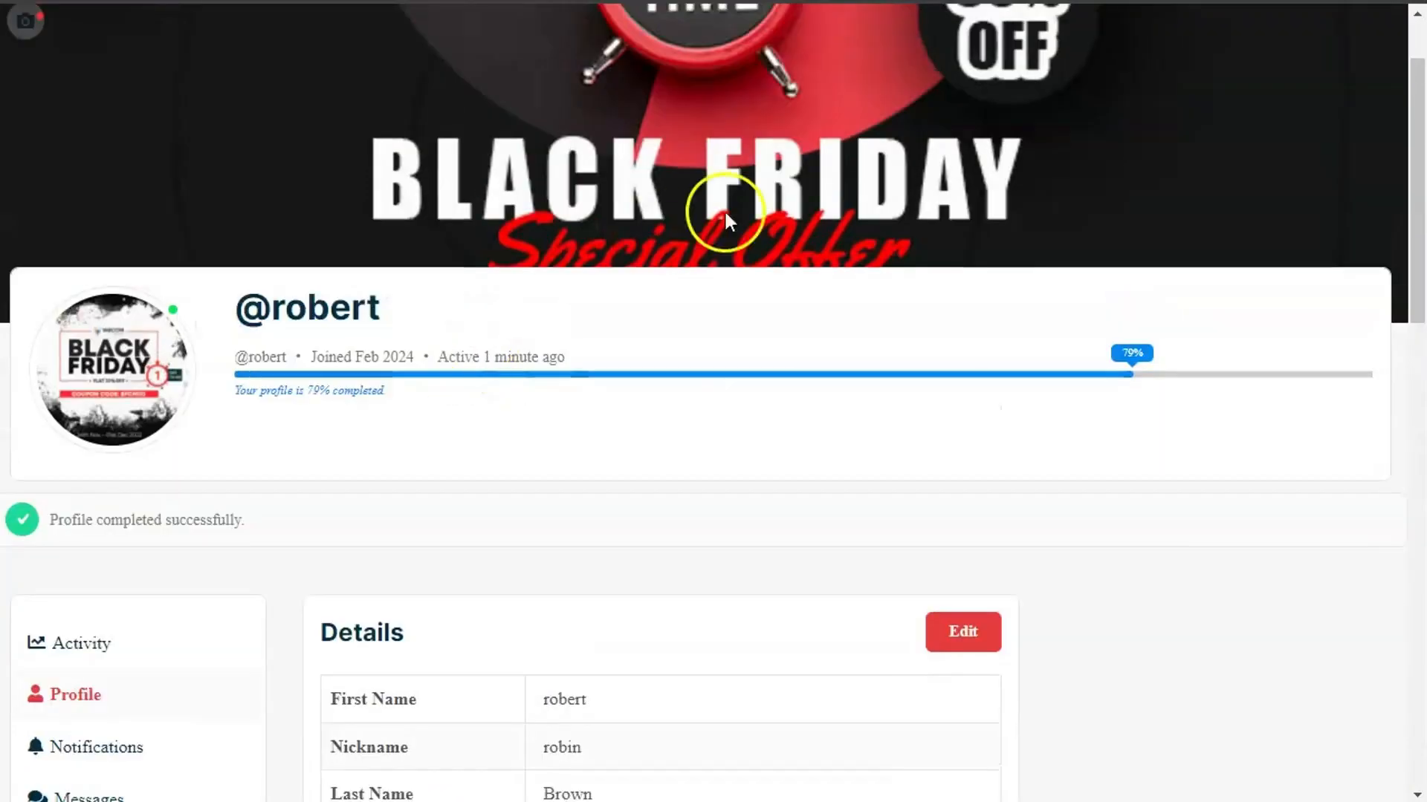
left_click(792, 53)
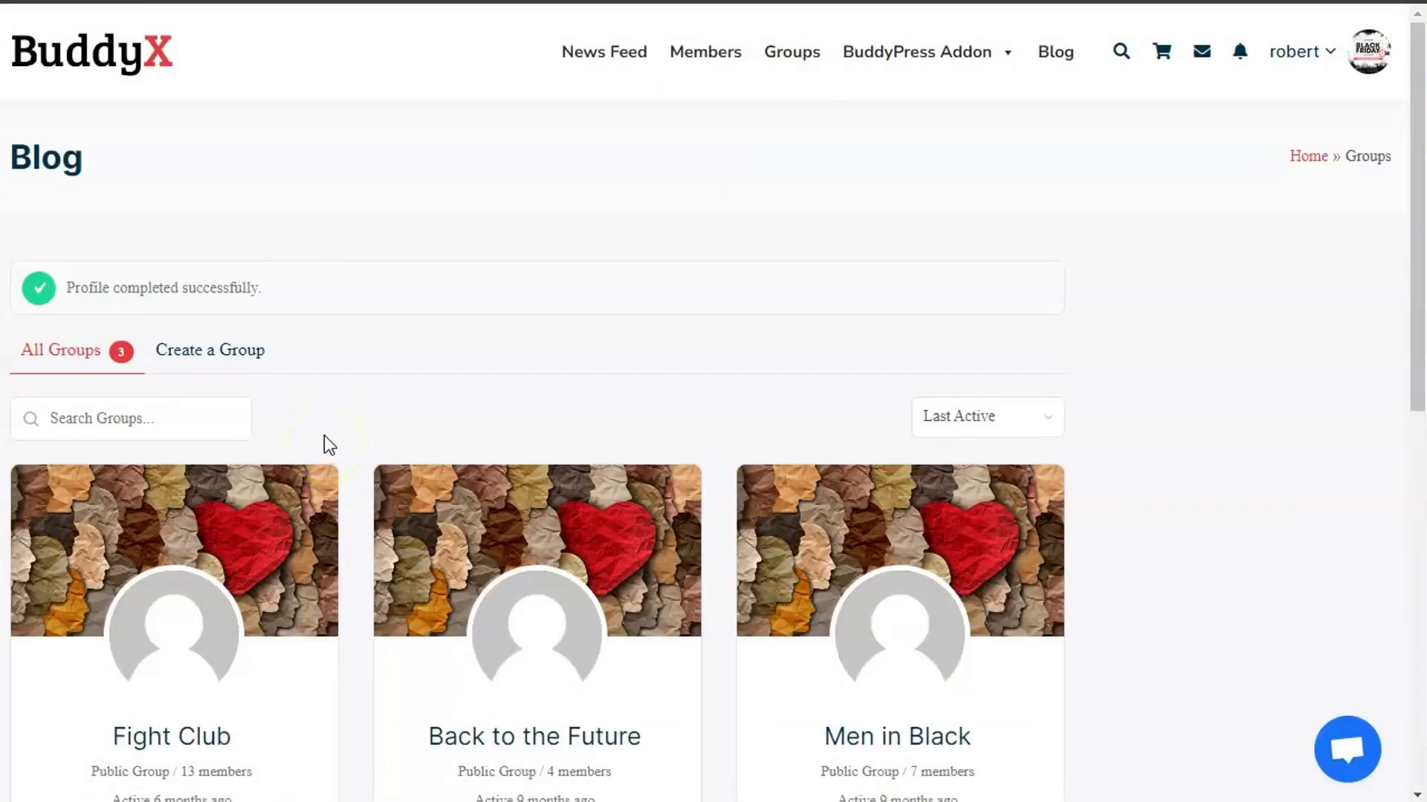
- Go to the account's Settings > Profile Visibility page
mouse_move(1303, 74)
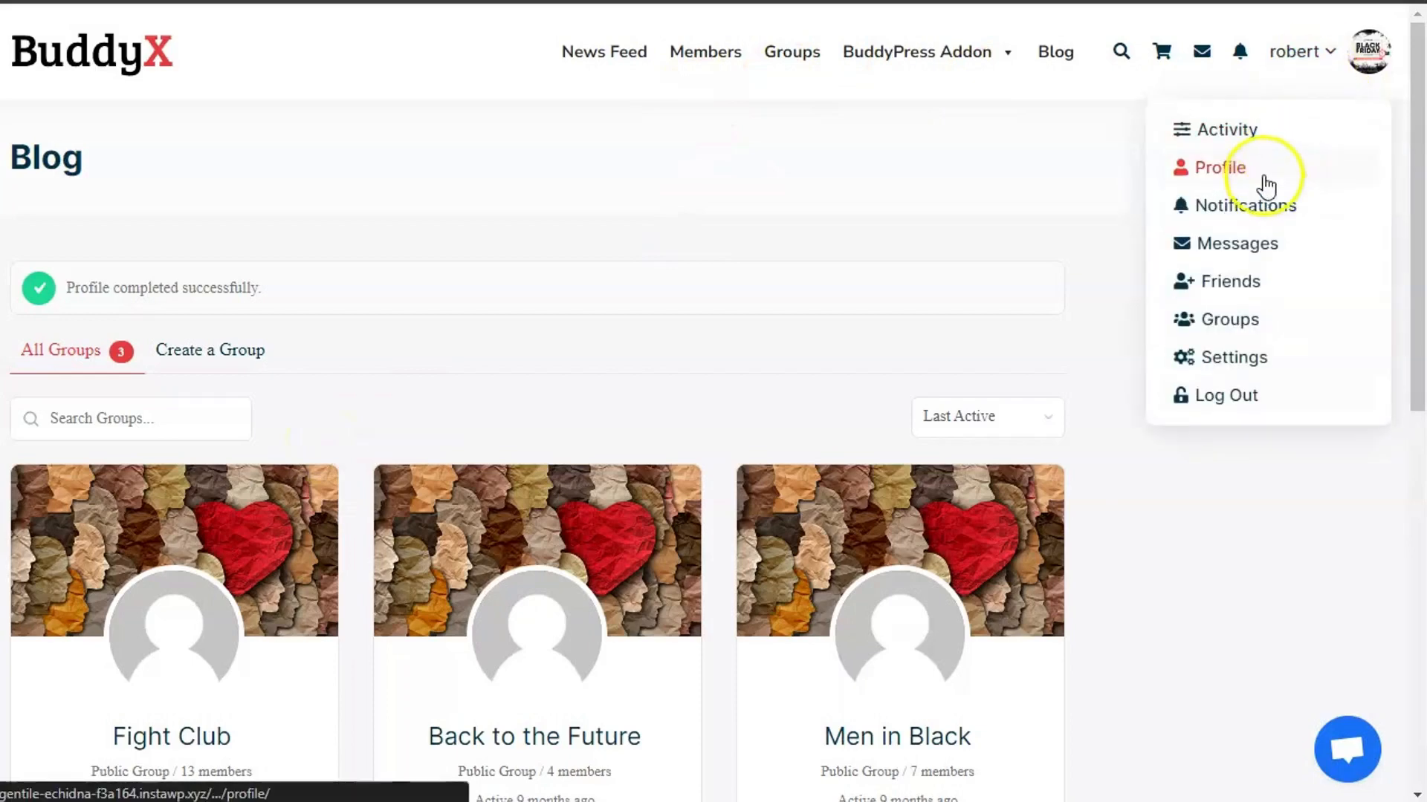
left_click(1248, 355)
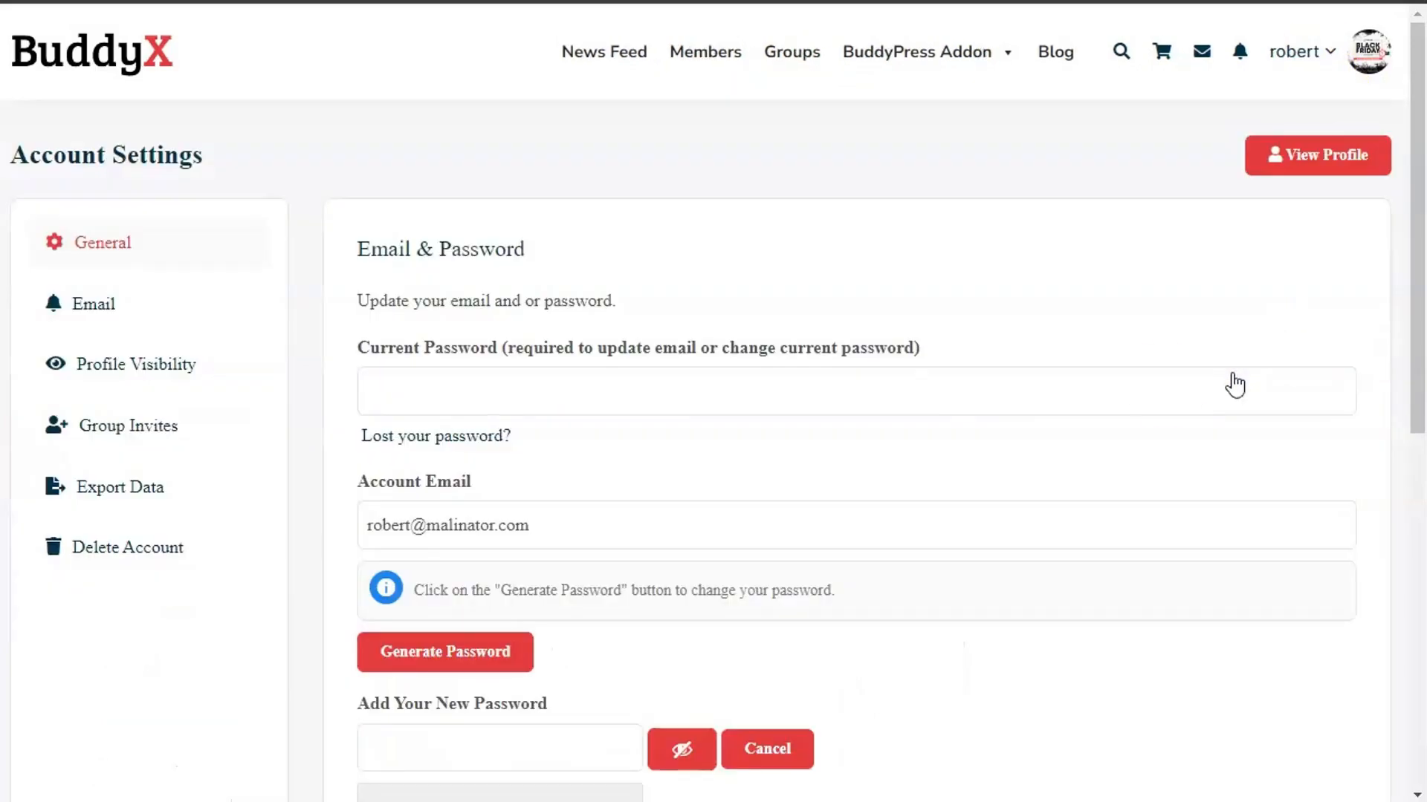
left_click(165, 363)
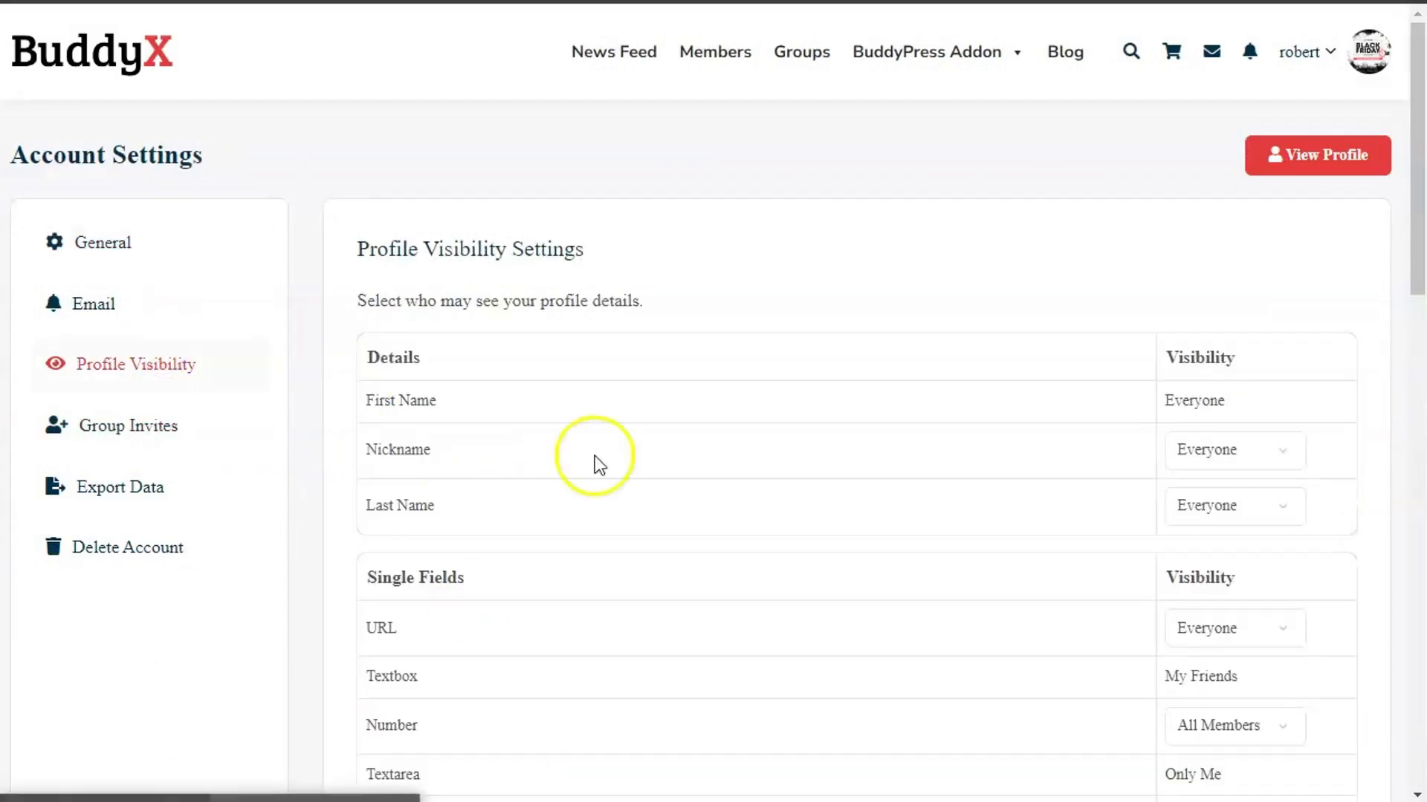
scroll(650, 532, "down", 20)
scroll(647, 550, "up", 4)
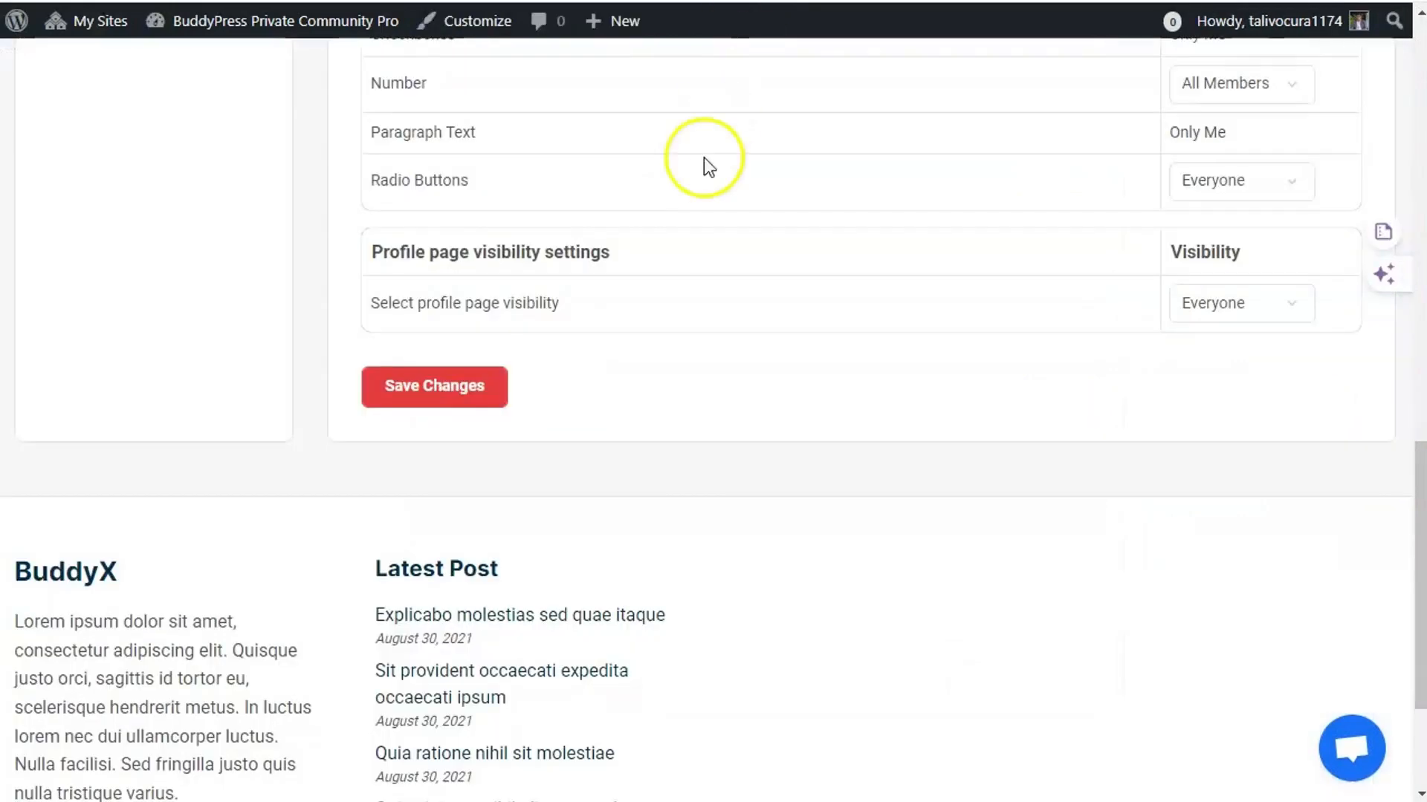
- Check the Members directory's cover images and open the test member's profile from their card
scroll(703, 166, "up", 15)
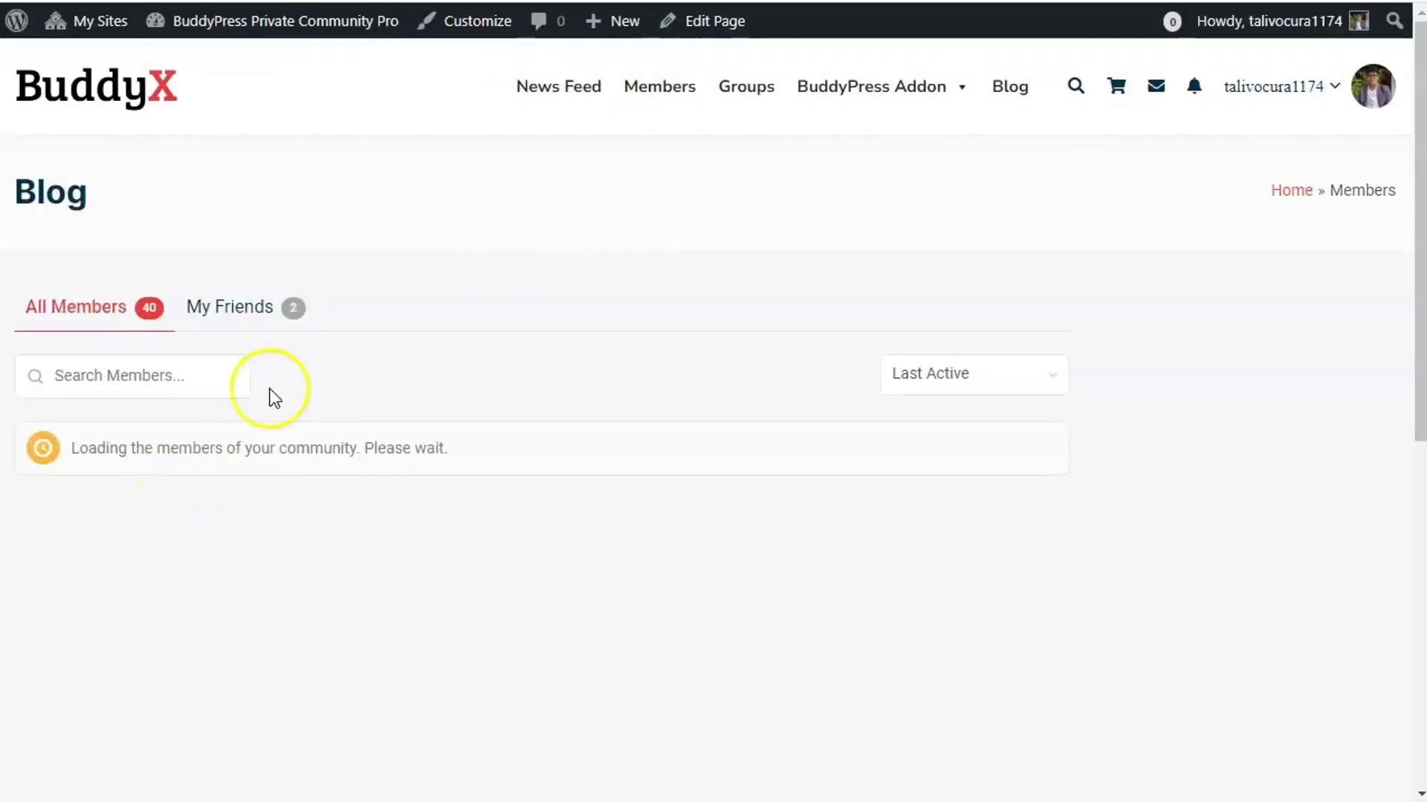
scroll(297, 490, "down", 2)
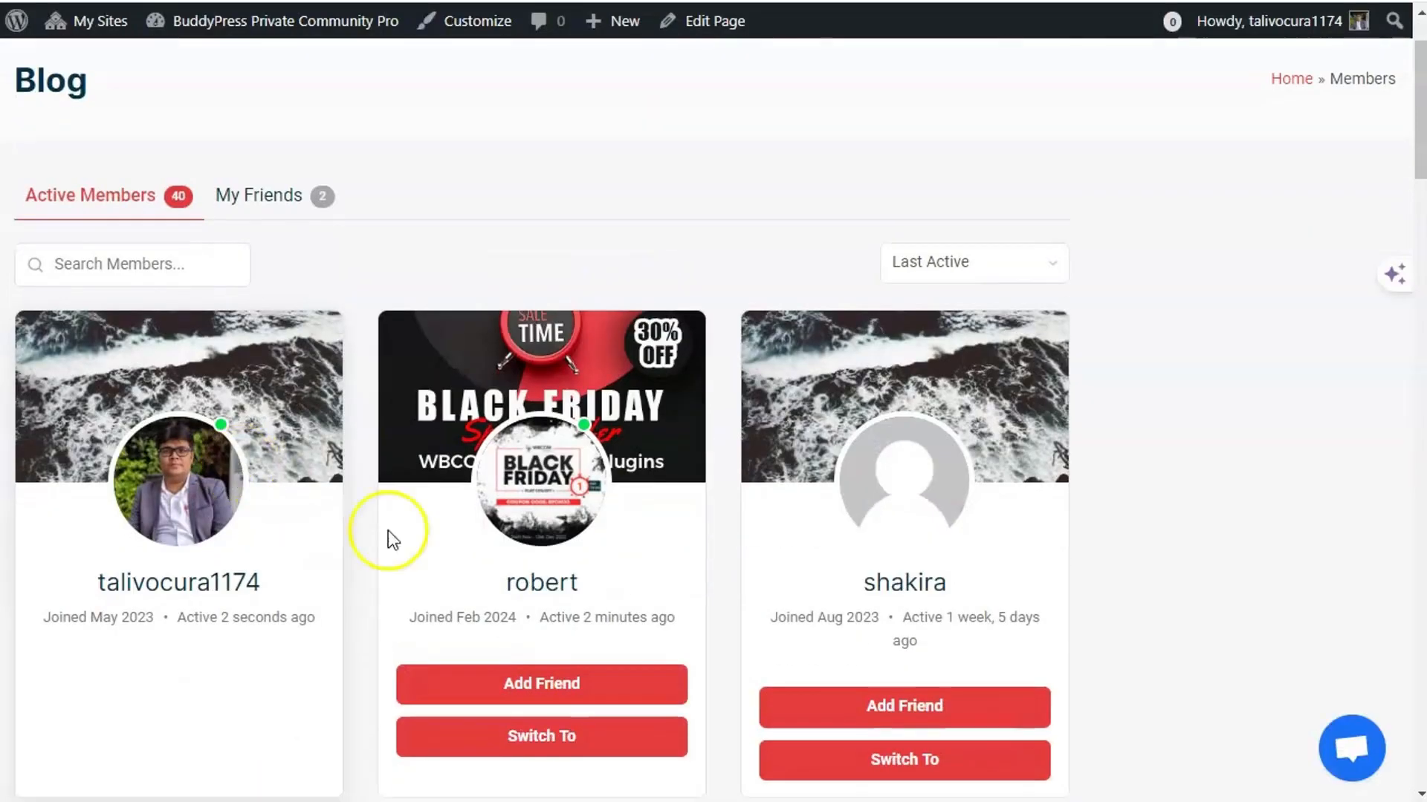
left_click(533, 586)
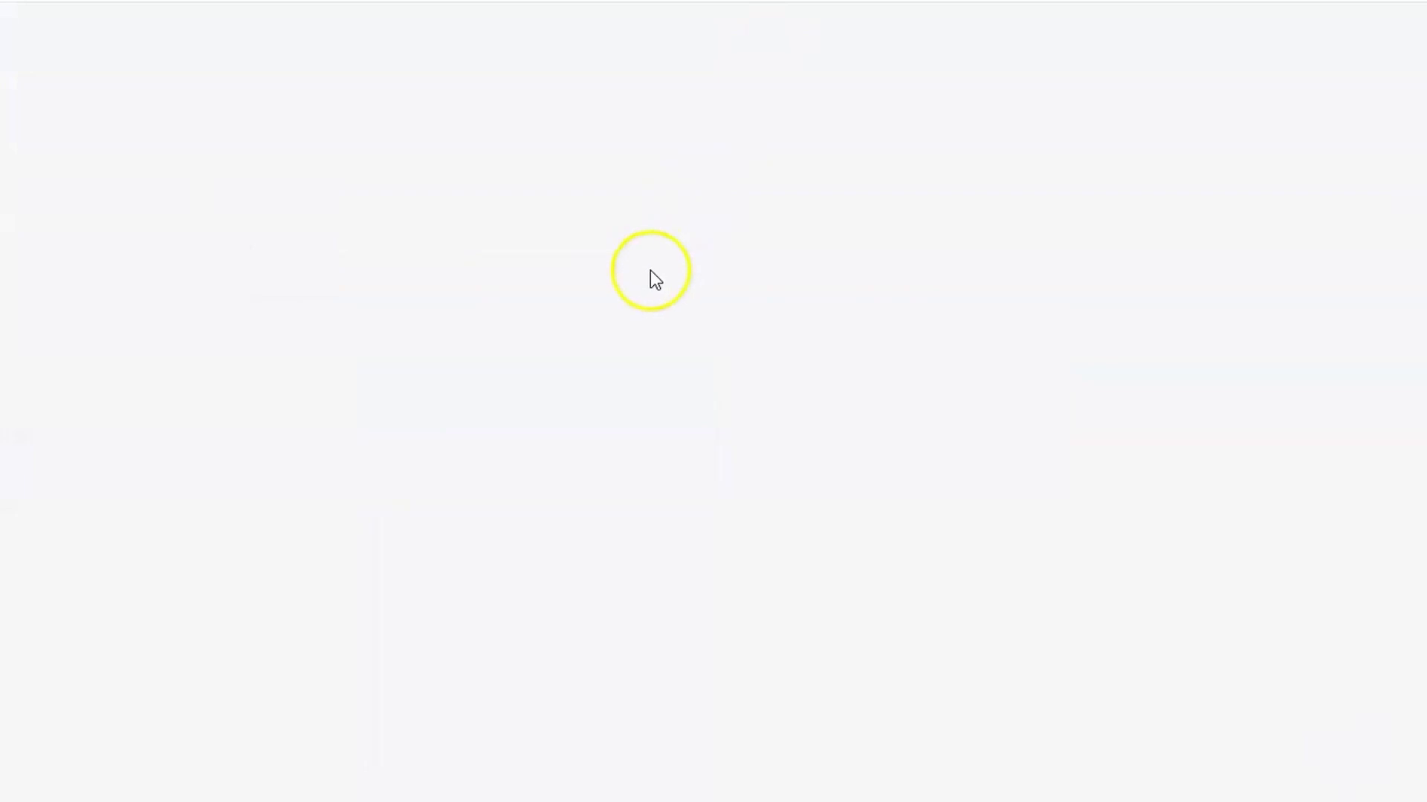
- Set 'Select profile page visibility' to Only Me and save the test member's settings
scroll(612, 526, "down", 7)
scroll(612, 525, "up", 7)
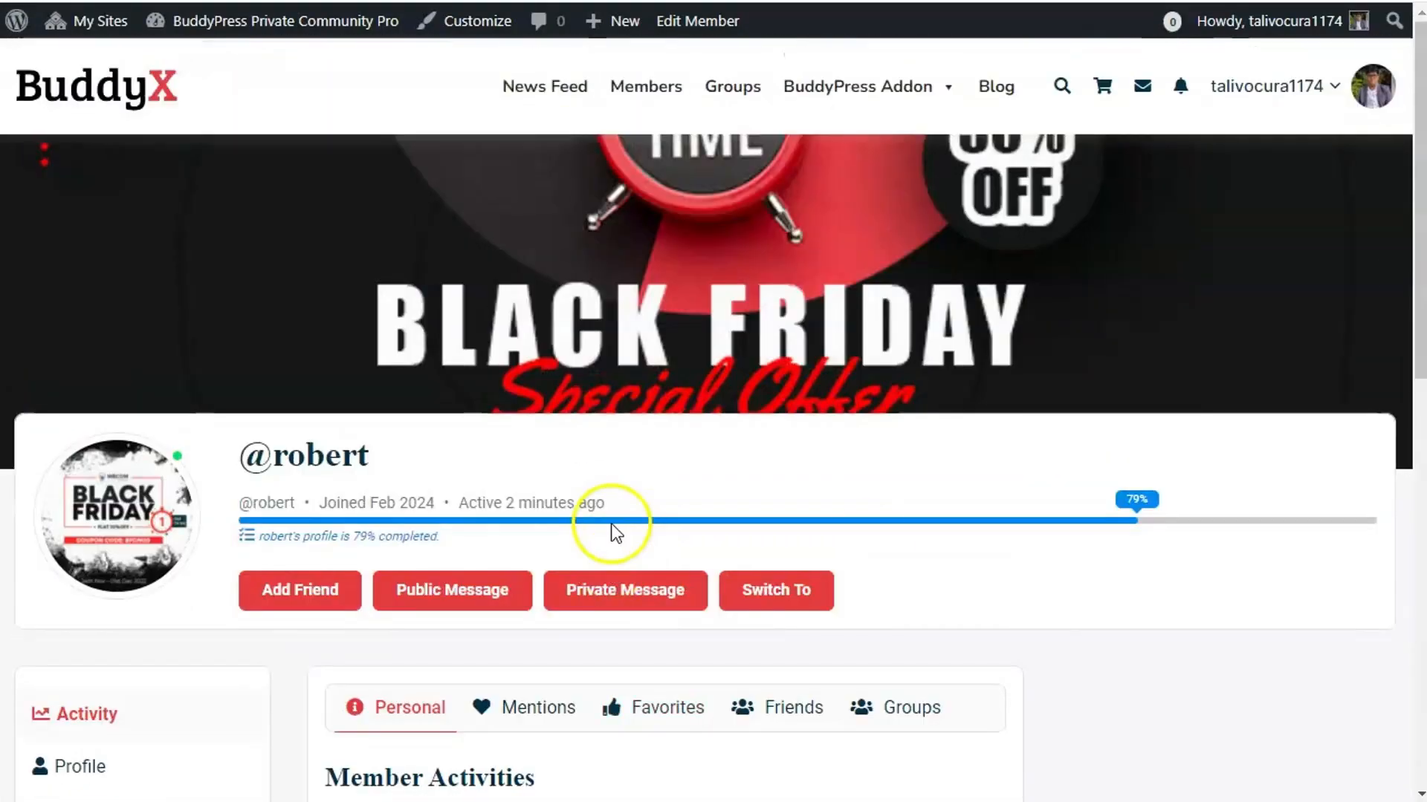
scroll(506, 494, "down", 2)
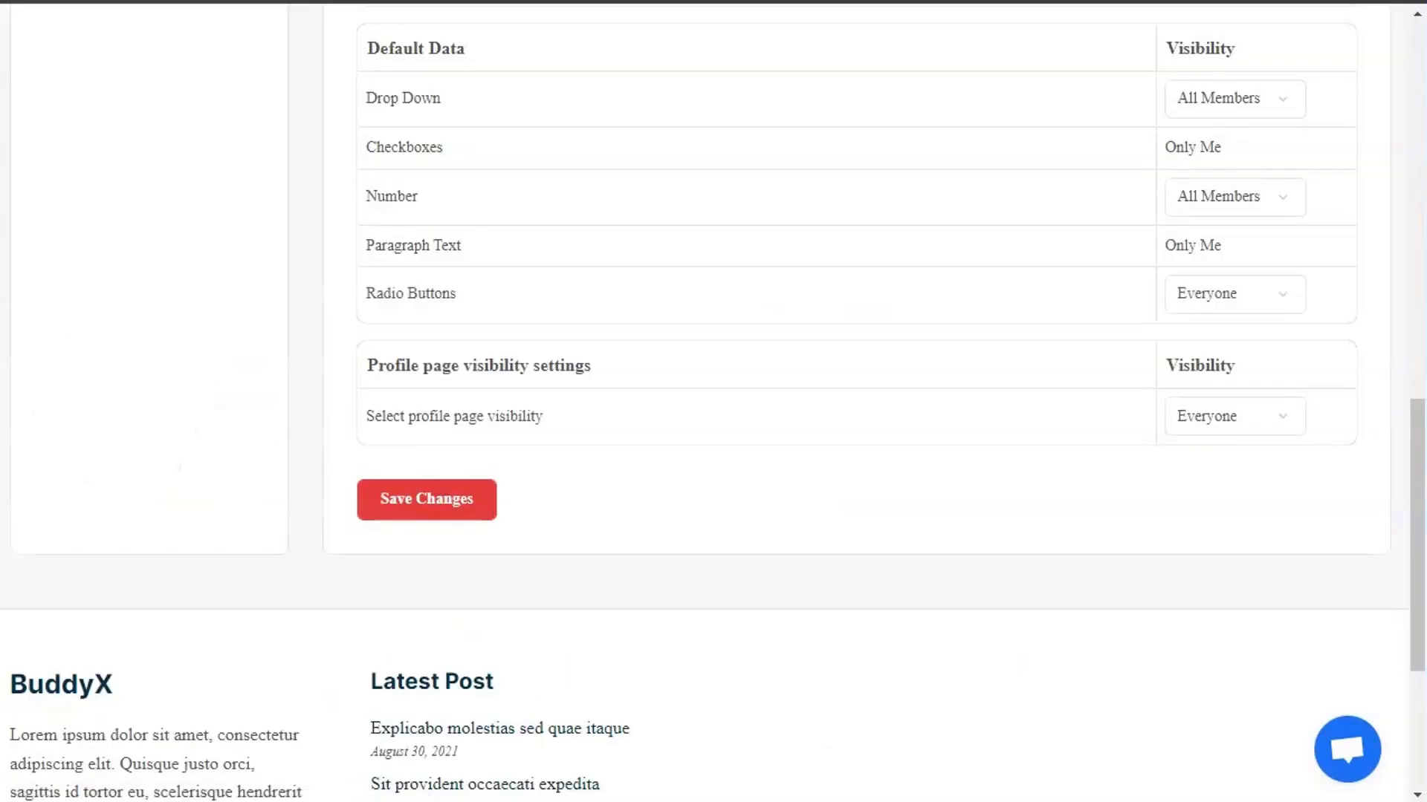
left_click(1255, 417)
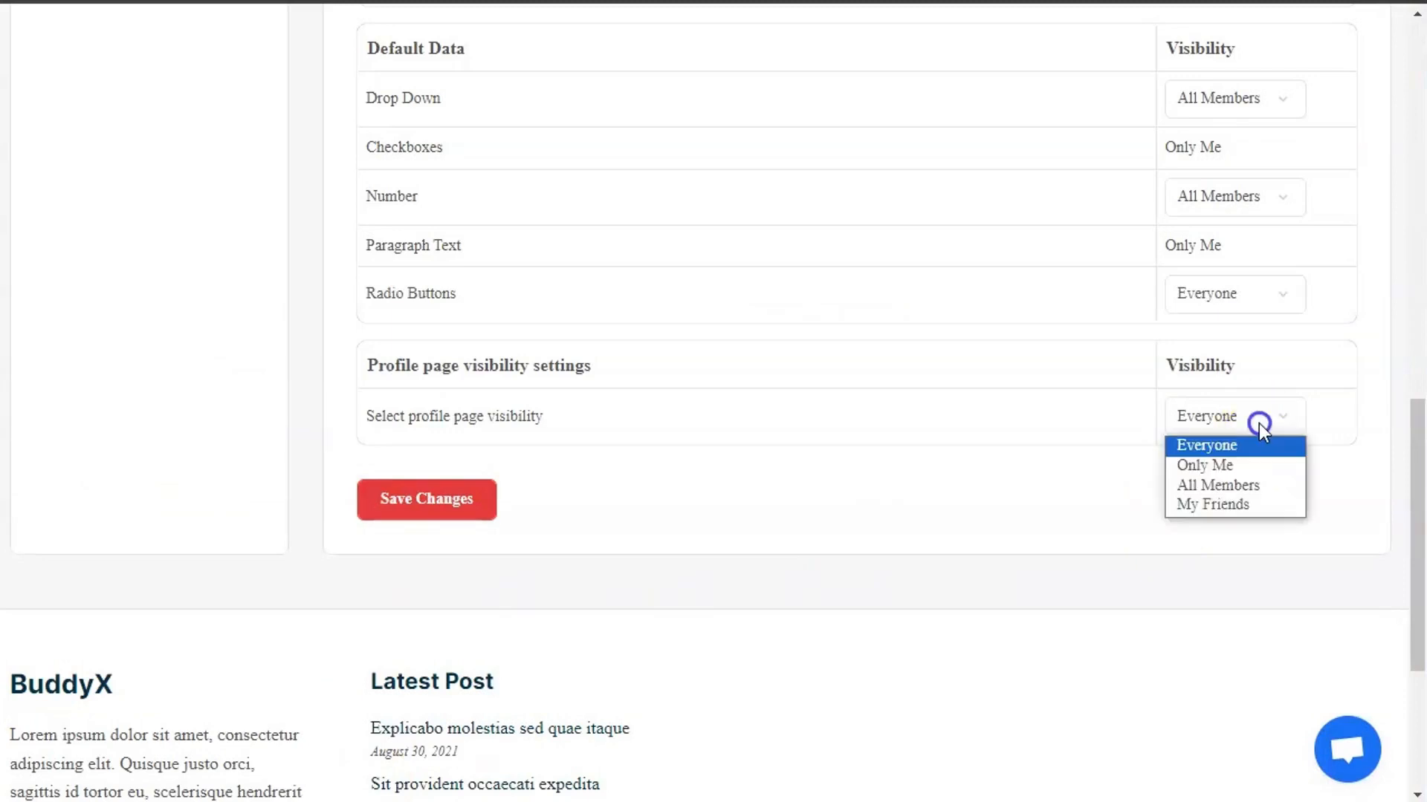
left_click(1251, 462)
left_click(440, 498)
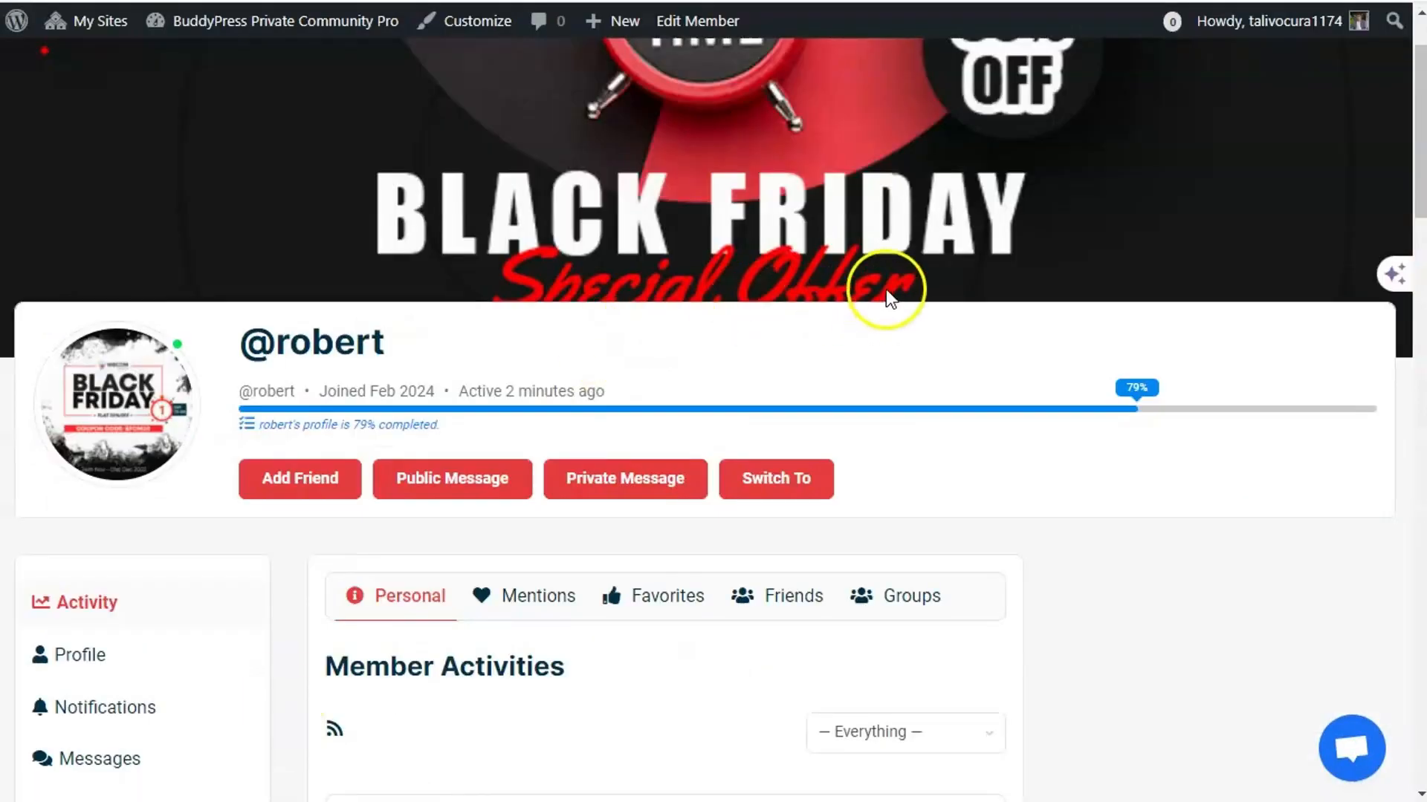
- Reload the member's profile page
right_click(879, 288)
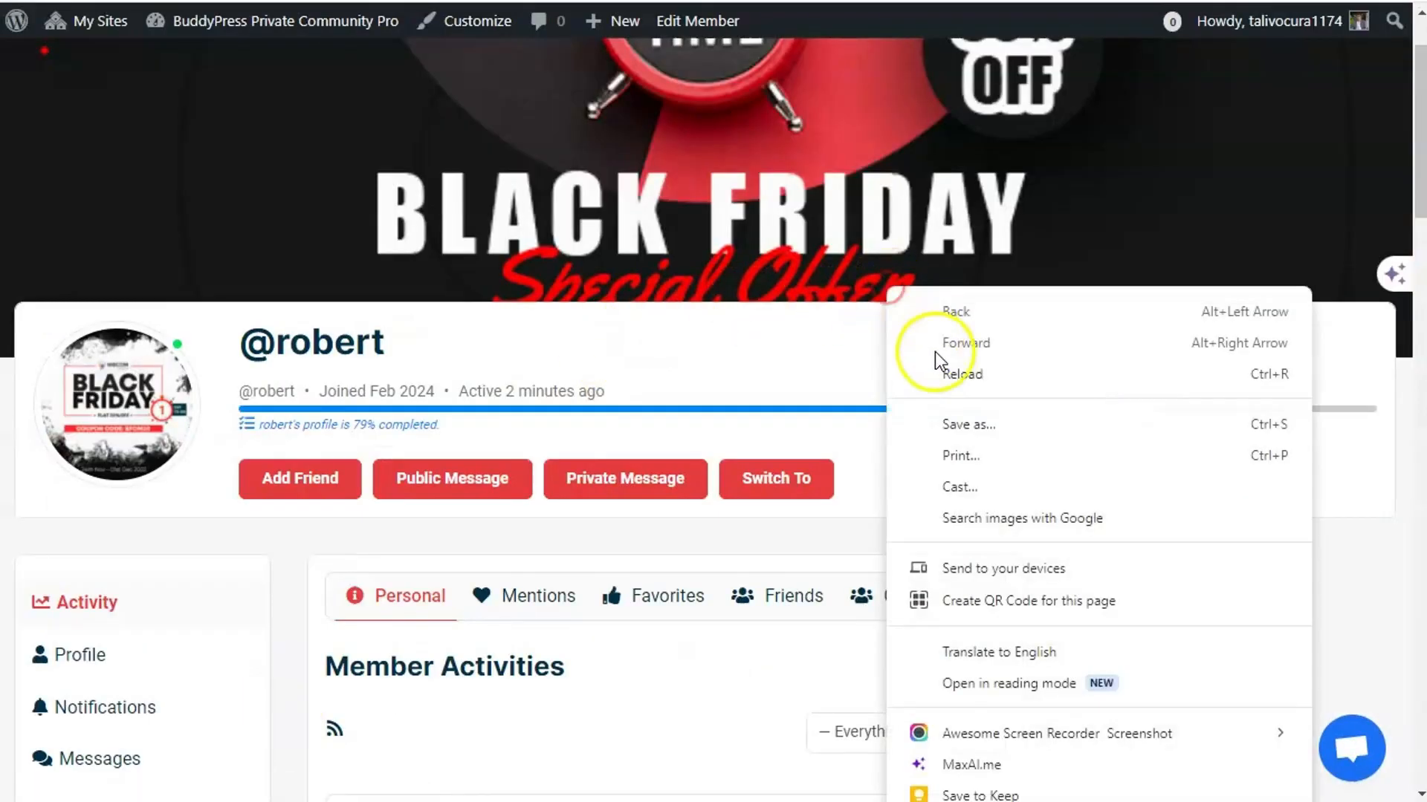
left_click(947, 372)
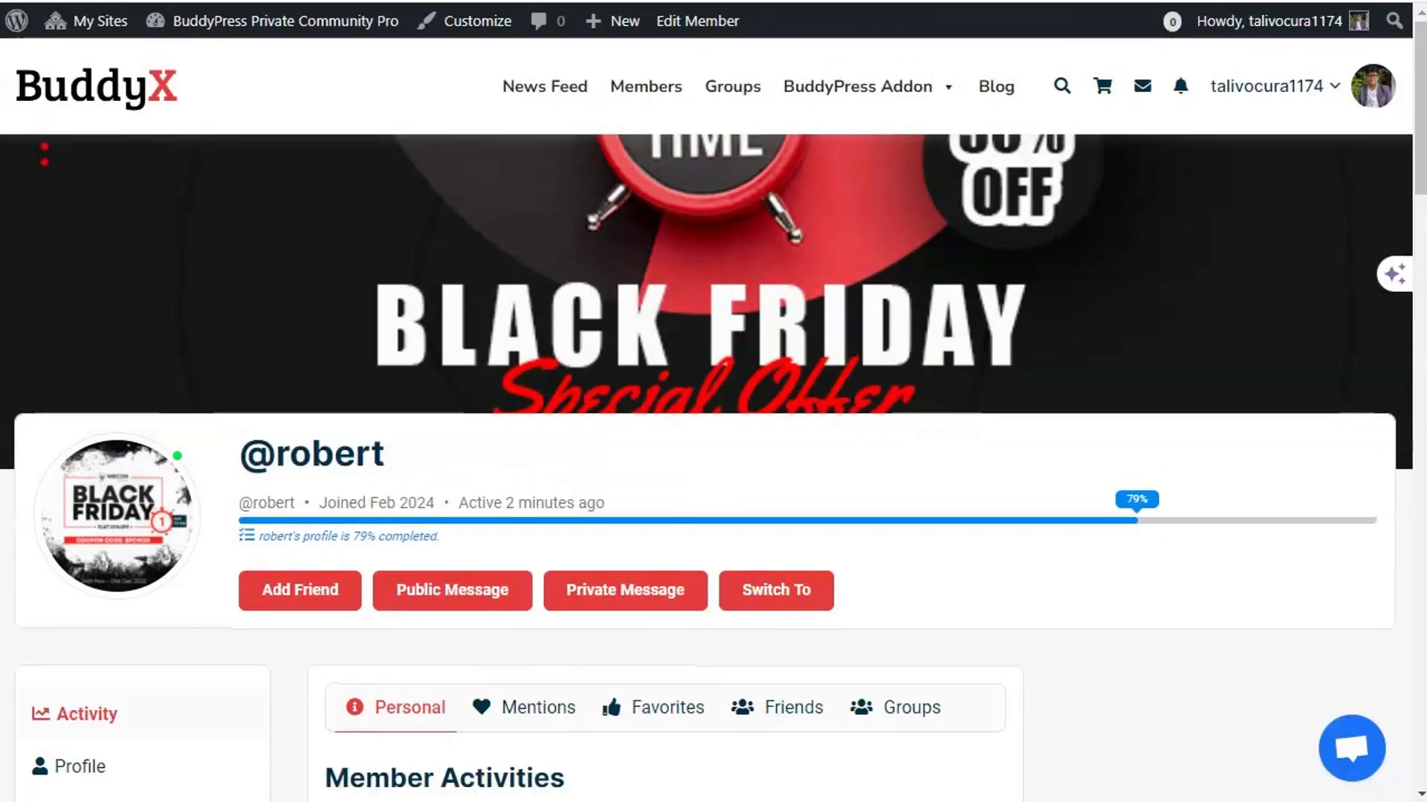
scroll(850, 475, "down", 3)
scroll(949, 509, "down", 2)
scroll(949, 510, "up", 7)
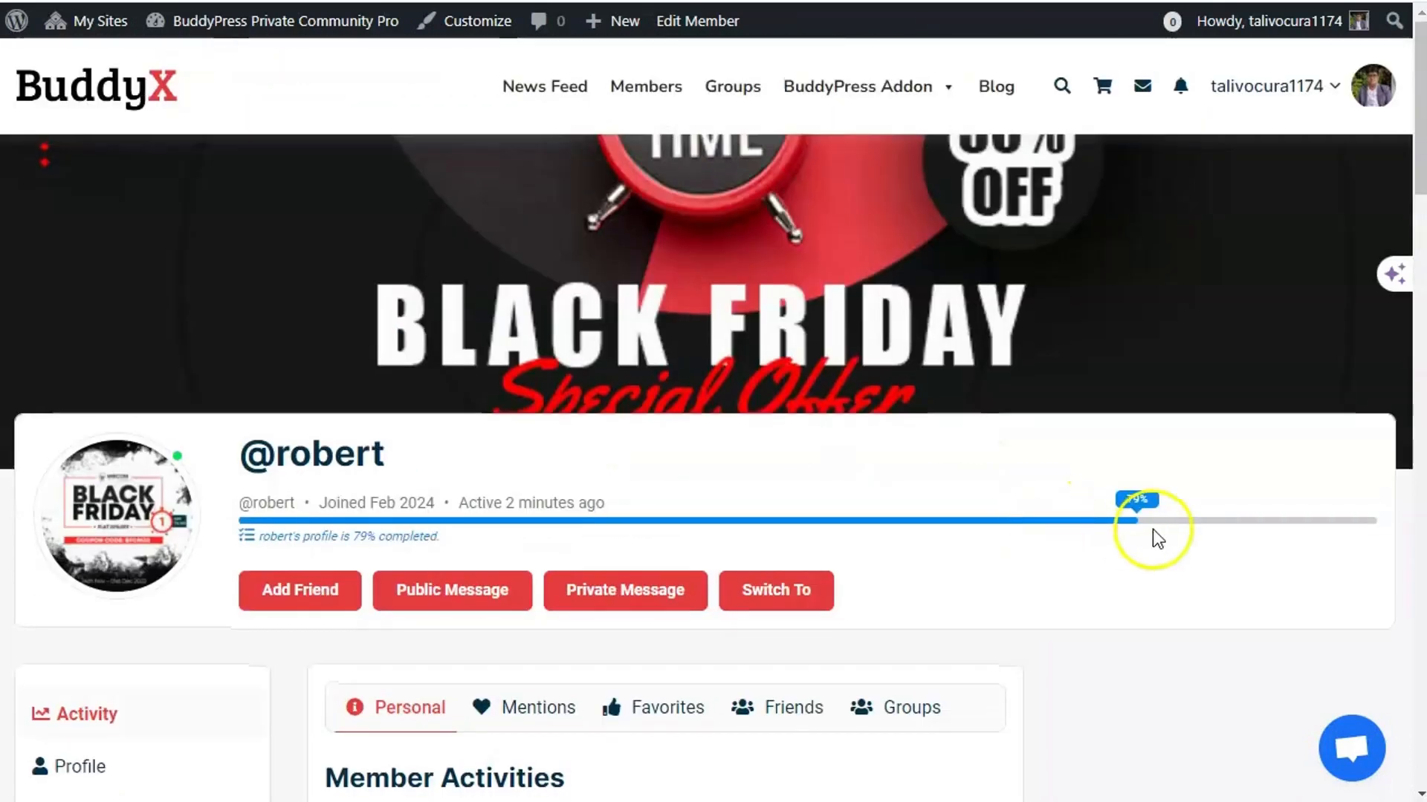
- Switch browser tabs to the Profile Visibility settings page
mouse_move(1283, 102)
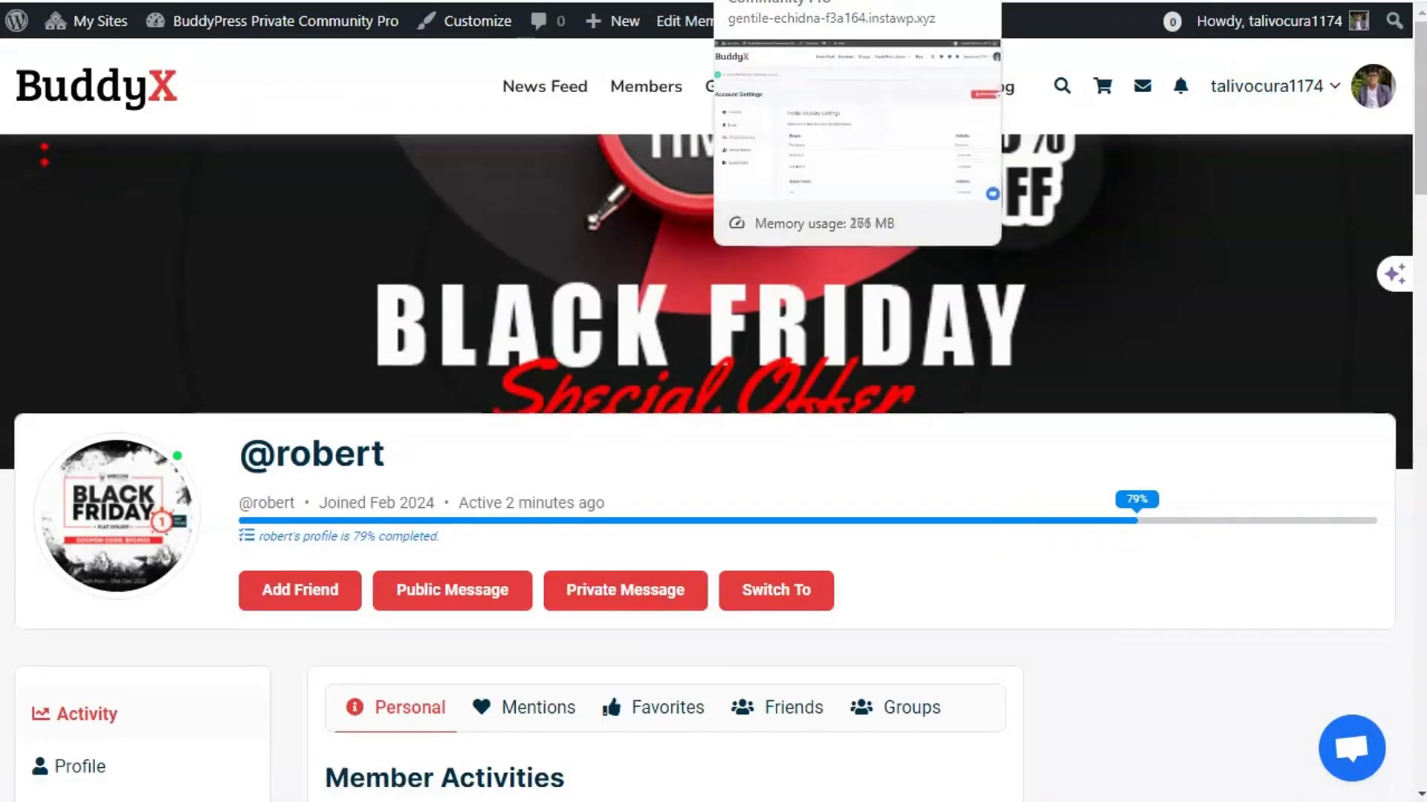
left_click(732, 1)
left_click(312, 1)
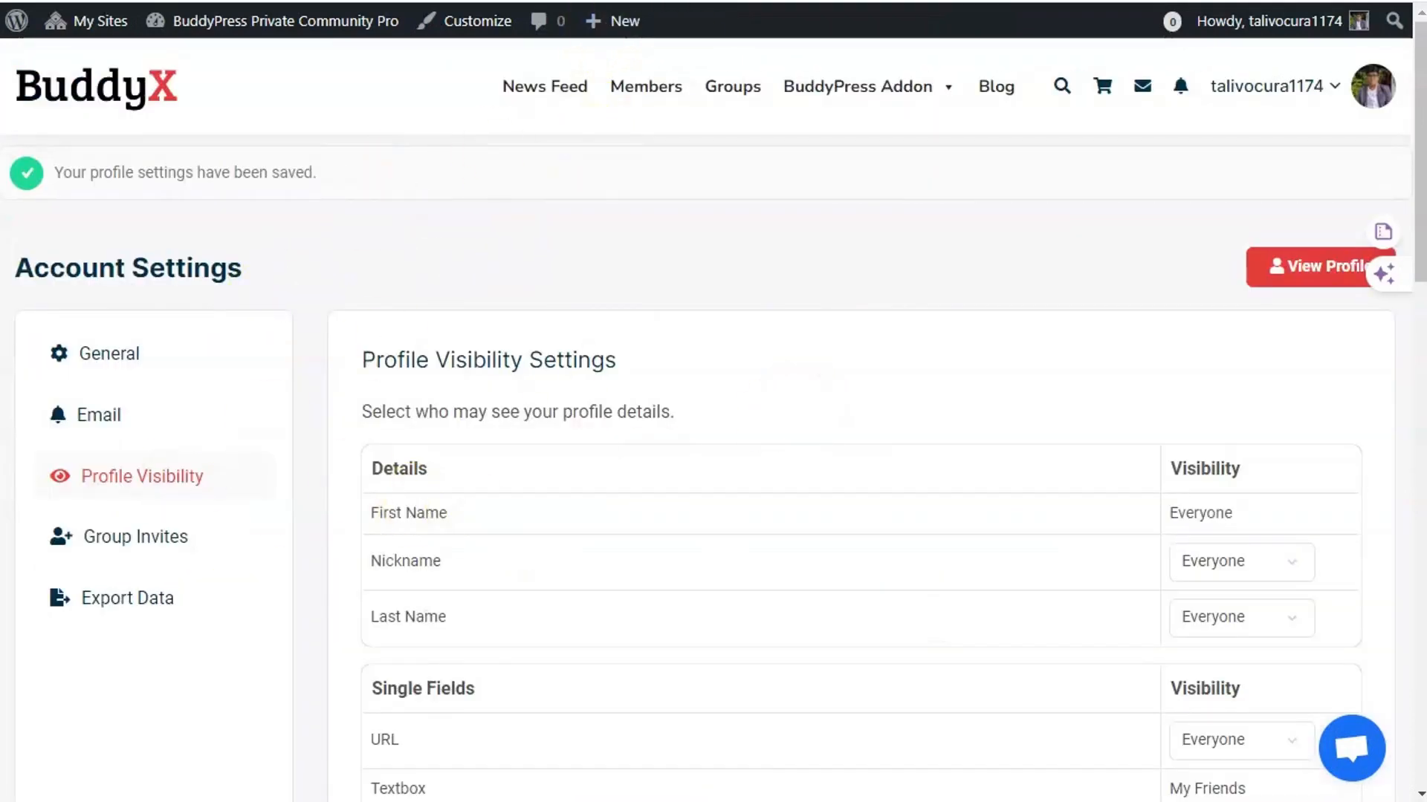
- Go from the Members directory to the administrator's Settings > Profile Visibility page
left_click(631, 1)
left_click(188, 590)
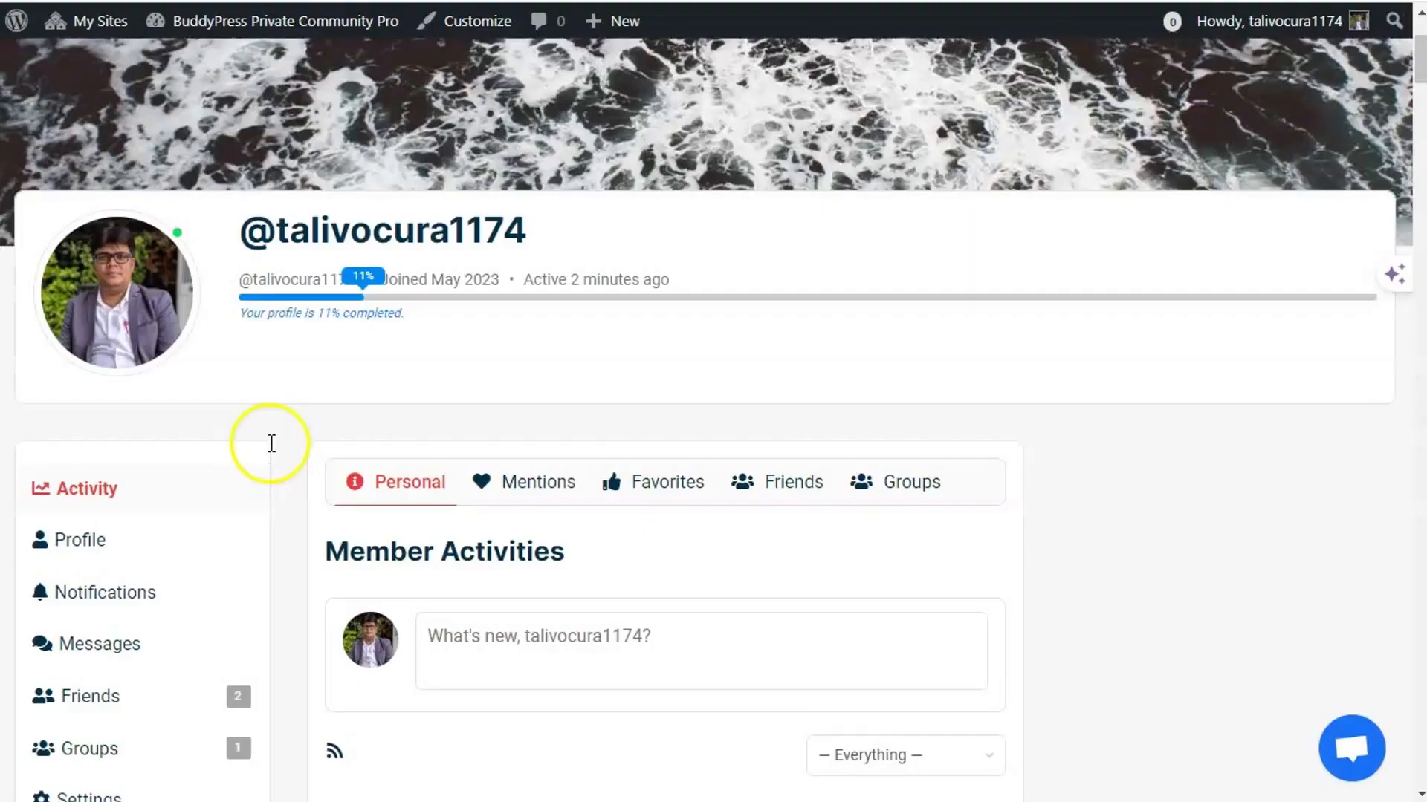
scroll(272, 440, "down", 5)
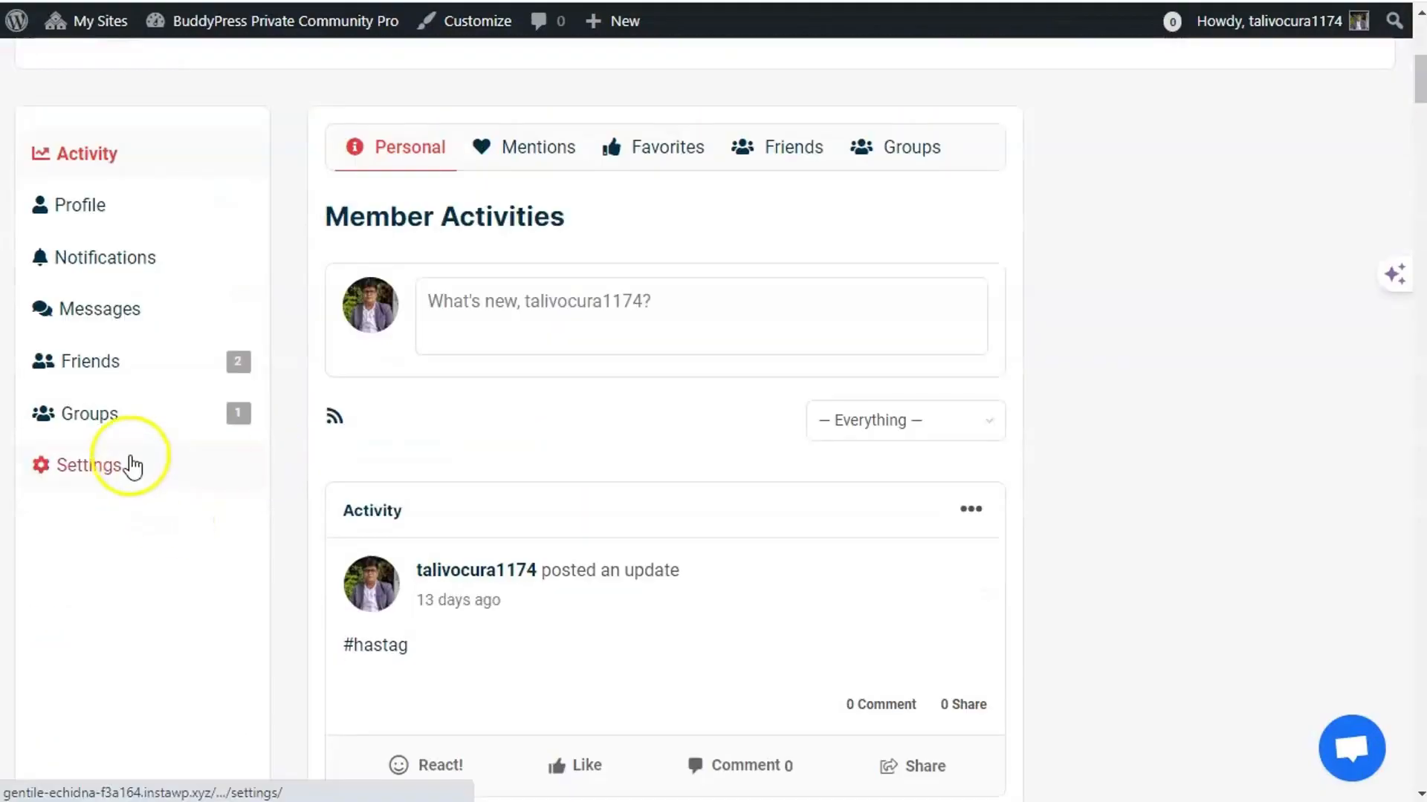
left_click(128, 462)
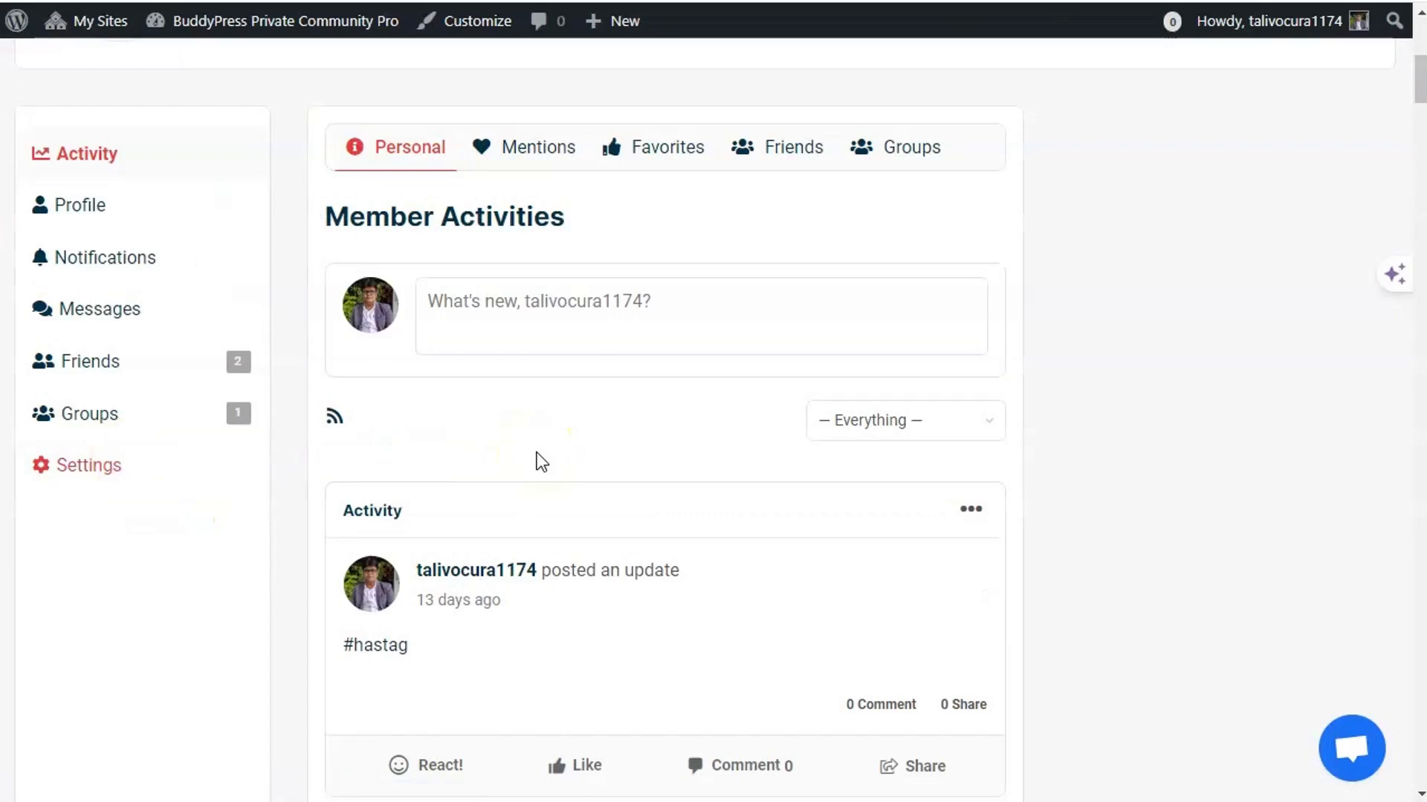
scroll(684, 492, "down", 1)
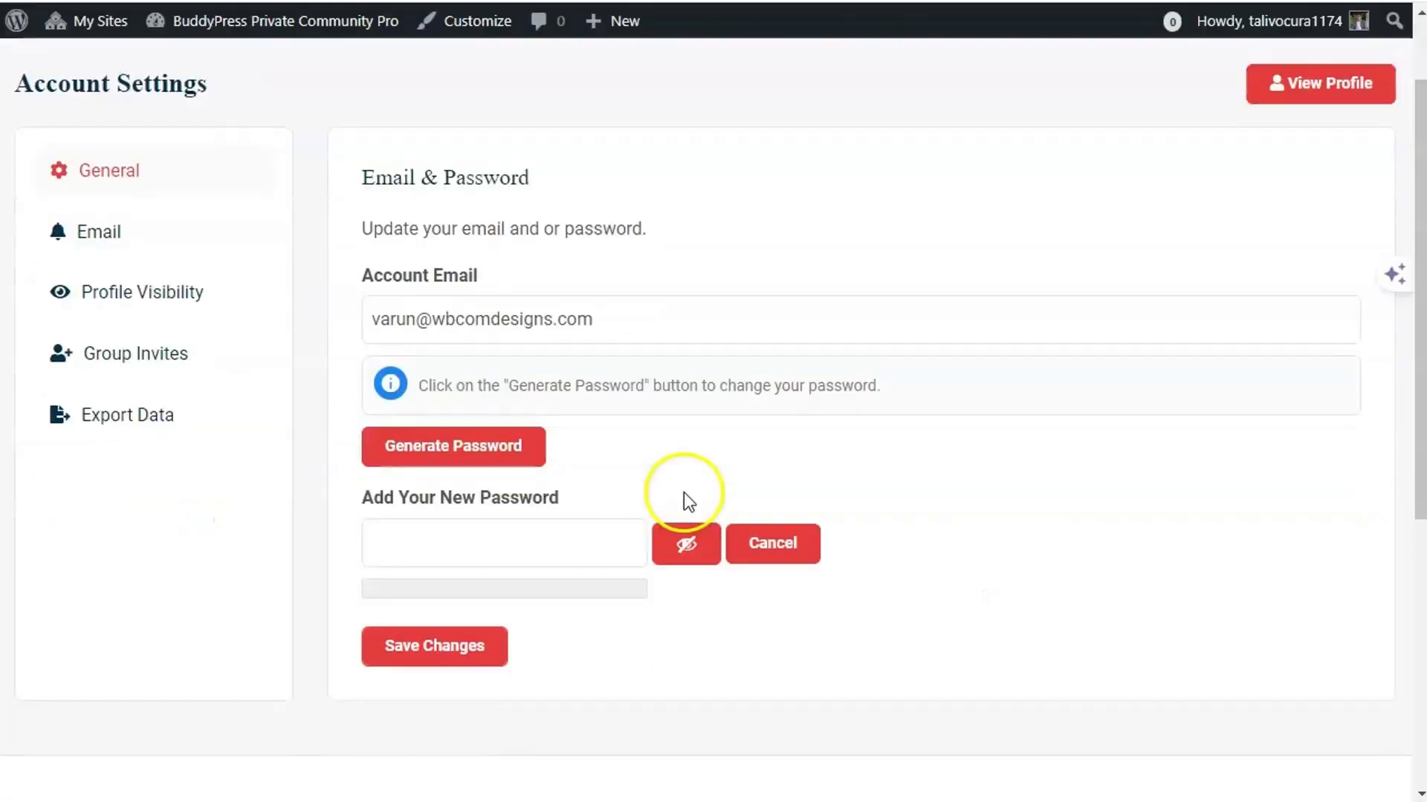
left_click(170, 303)
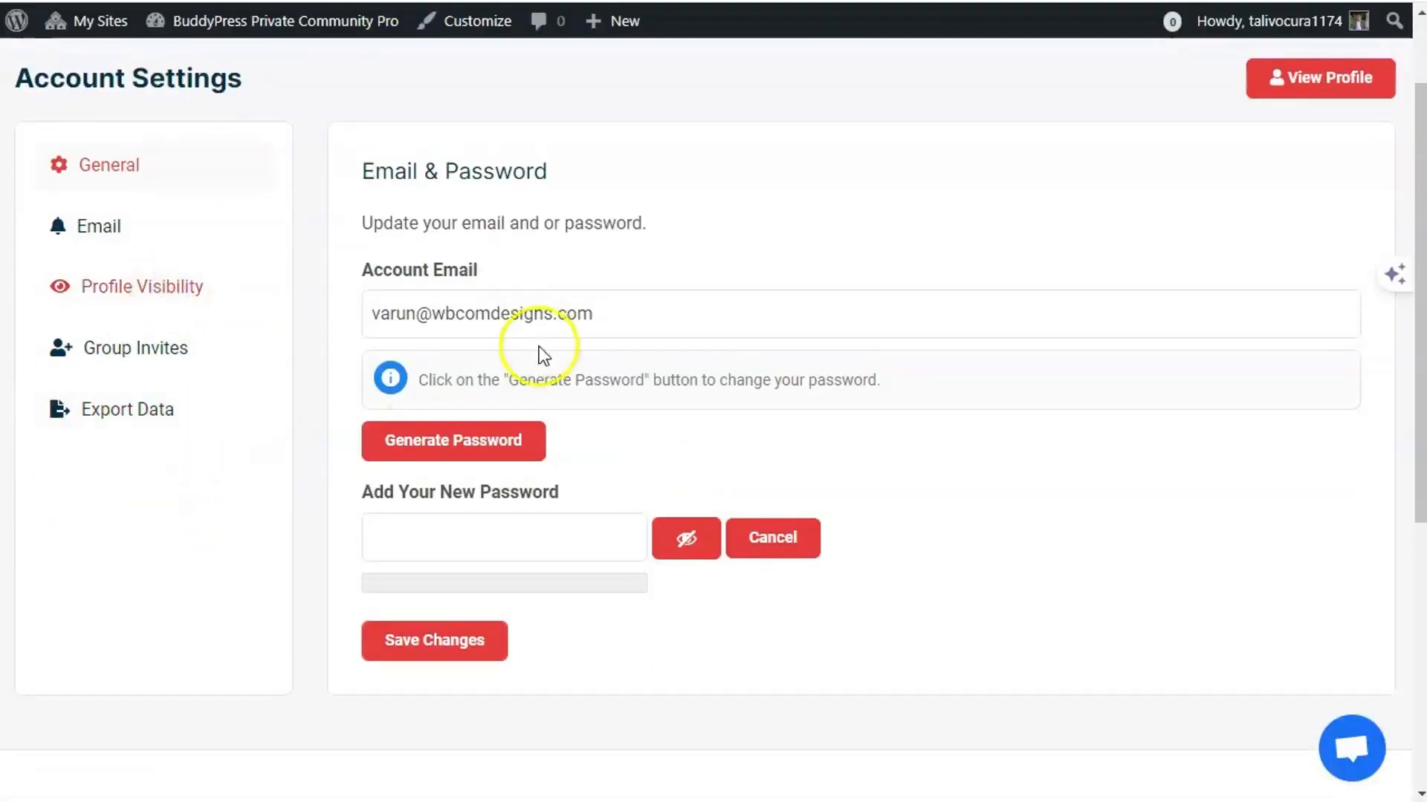
- Set the administrator's profile page visibility to Only Me and save
scroll(933, 548, "down", 12)
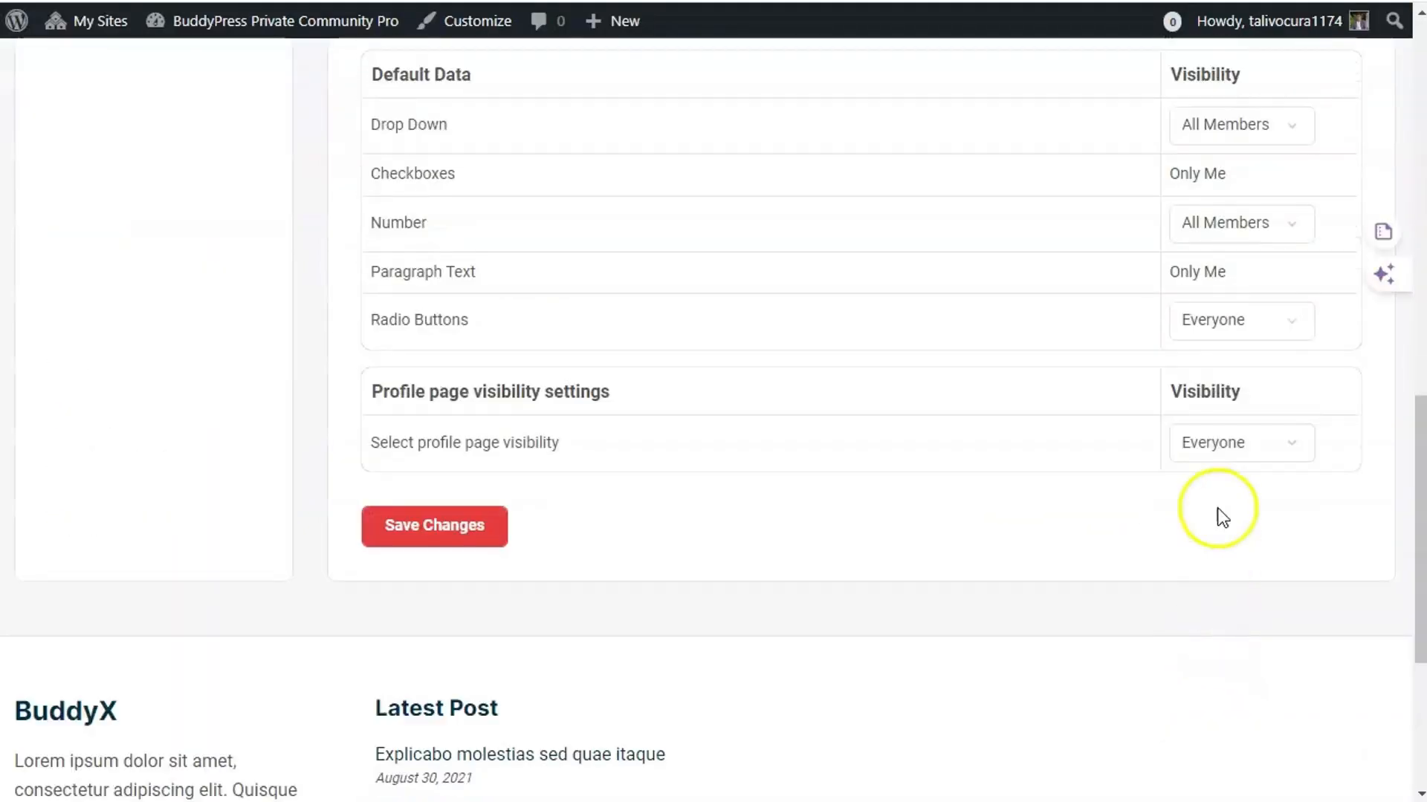
left_click(1226, 446)
left_click(1225, 494)
left_click(459, 529)
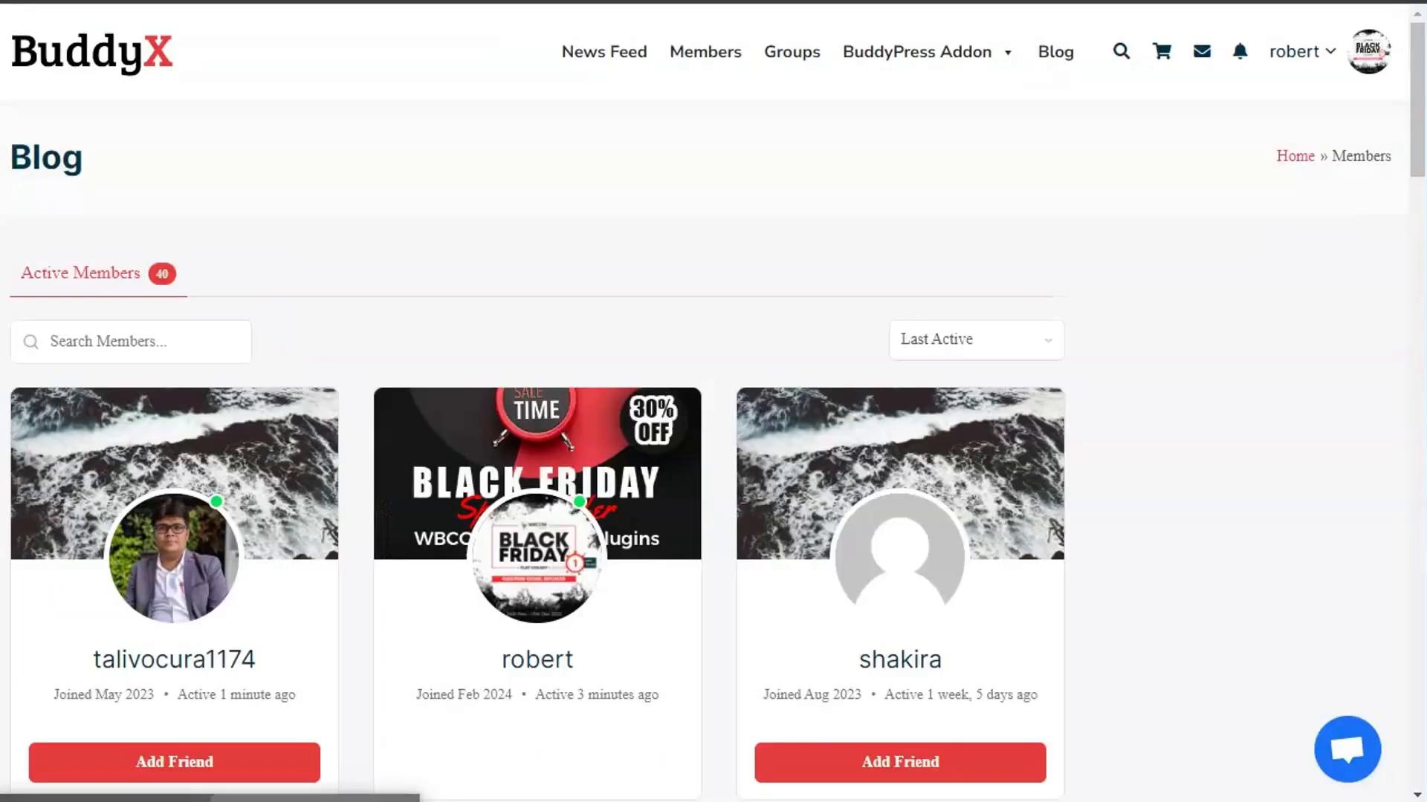
- Reload the Members directory as the other member
right_click(513, 165)
left_click(565, 253)
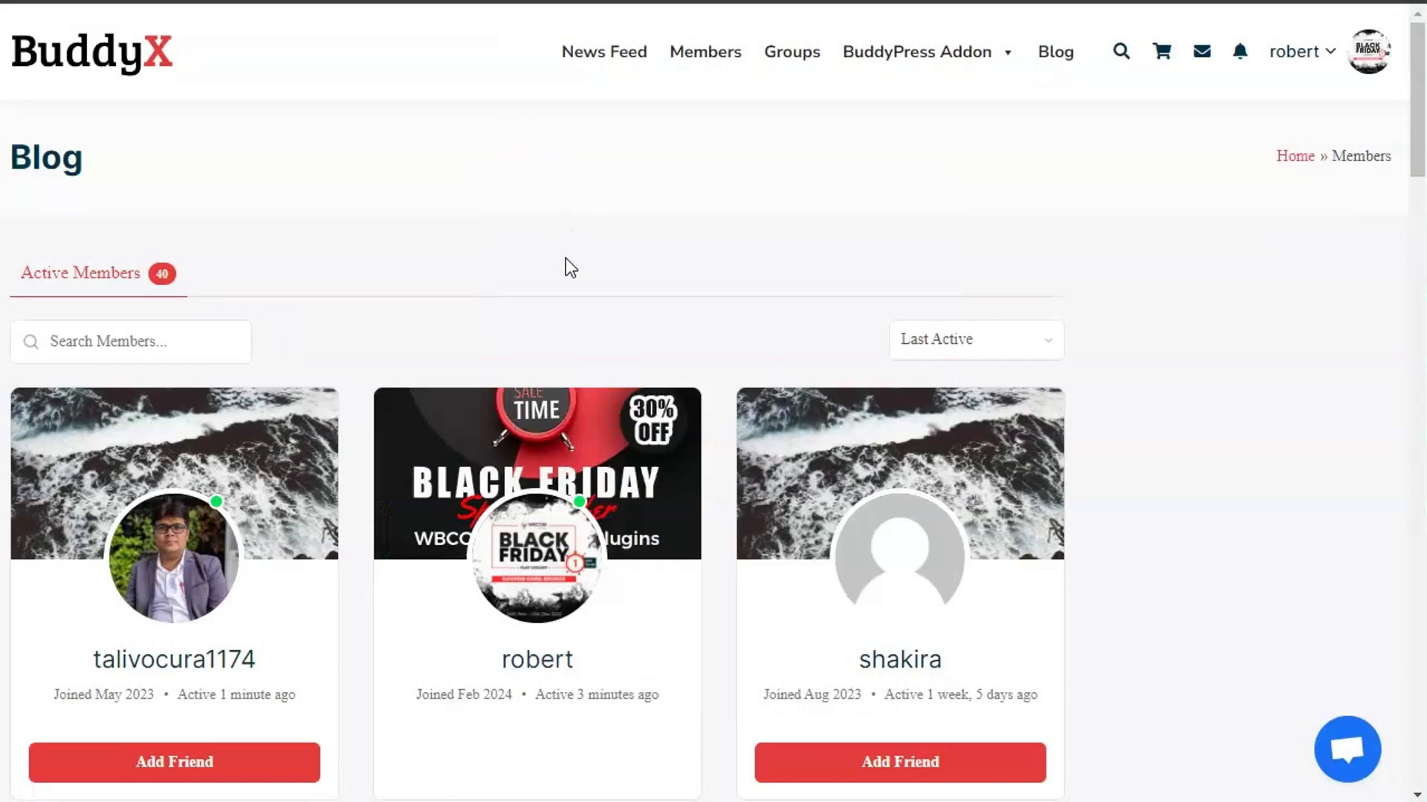
left_click(1278, 83)
left_click(414, 185)
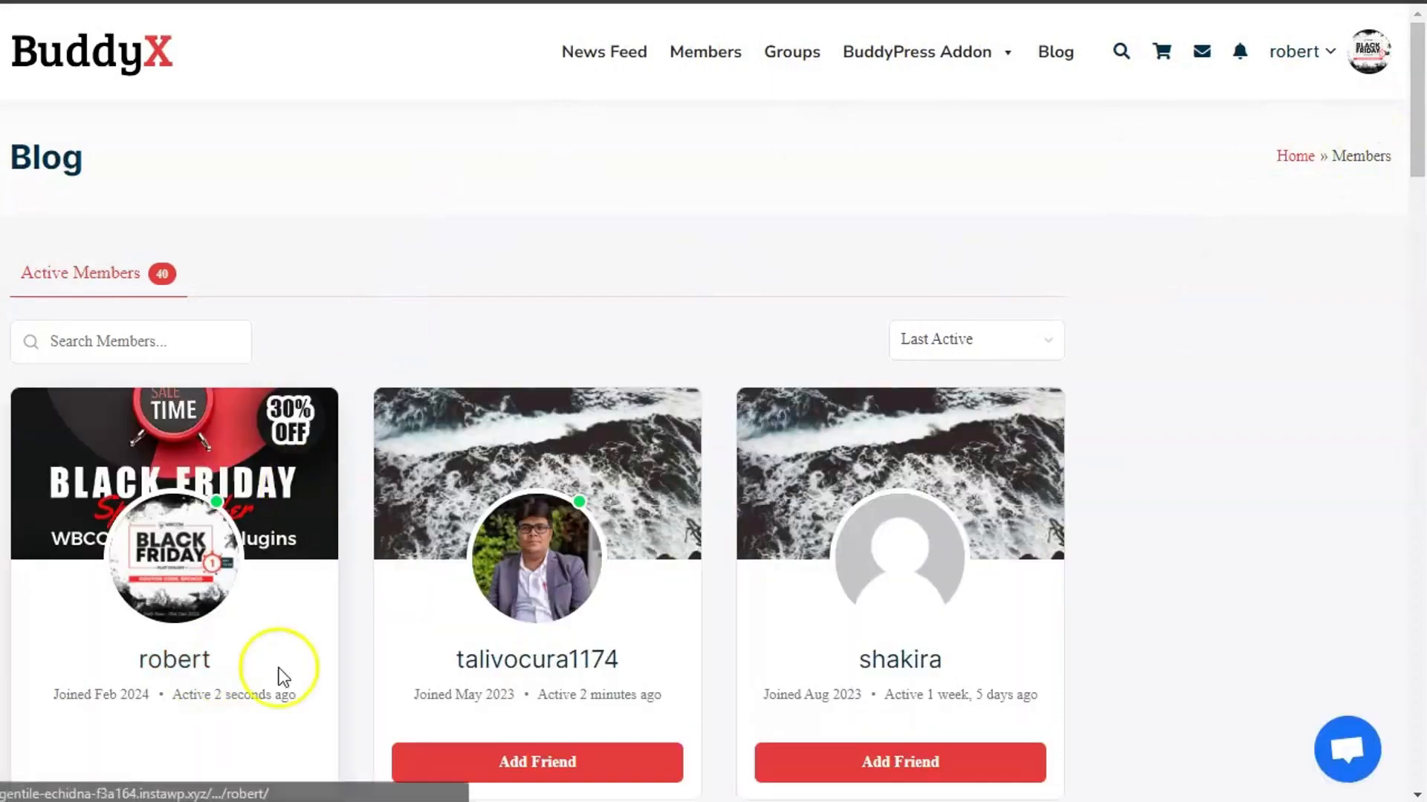
- Open the administrator's profile and find the 'has kept the profile private' notice
left_click(520, 660)
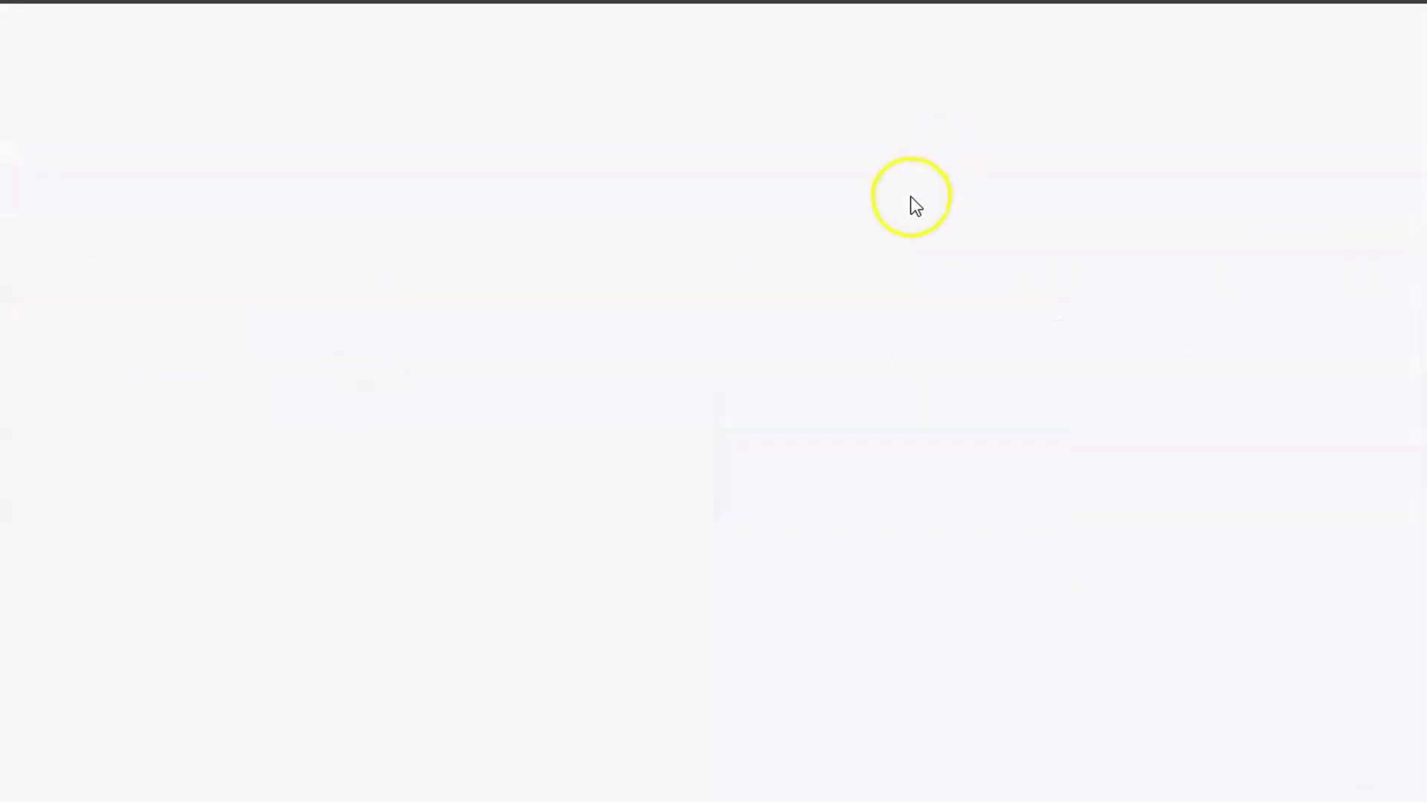
scroll(864, 253, "down", 3)
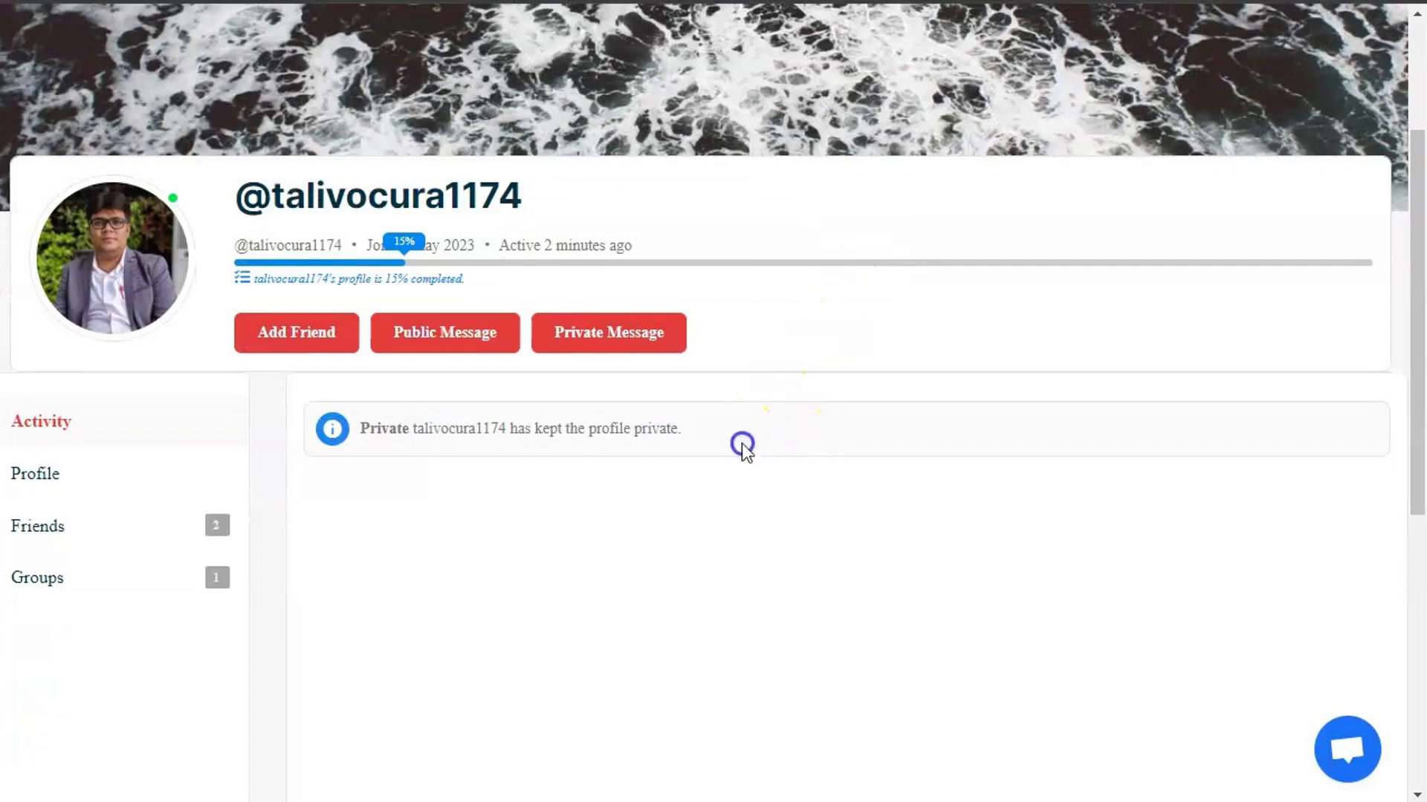
left_click_drag(742, 446, 681, 437)
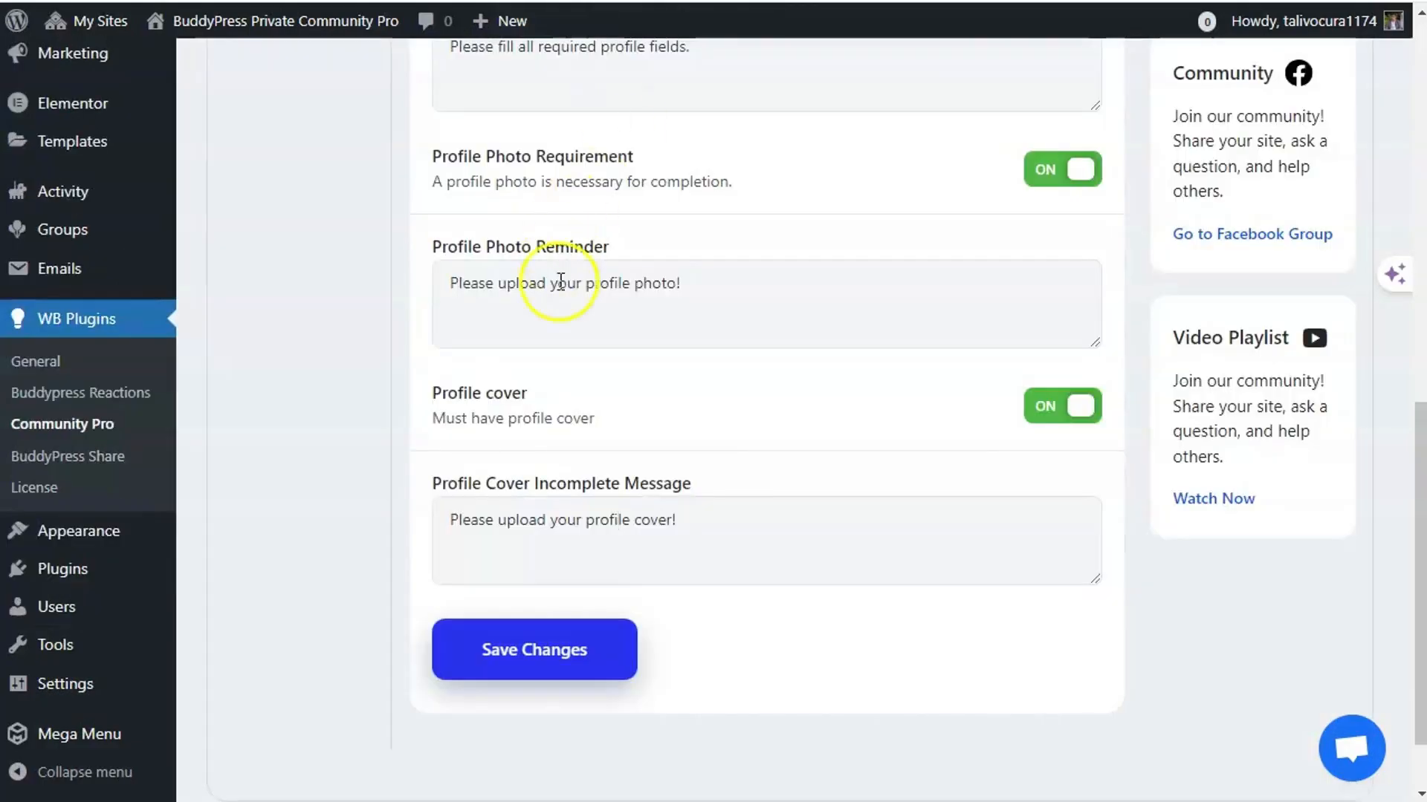
- Review the private-profile message wording under Profile Visibility
scroll(435, 408, "up", 6)
scroll(379, 452, "down", 7)
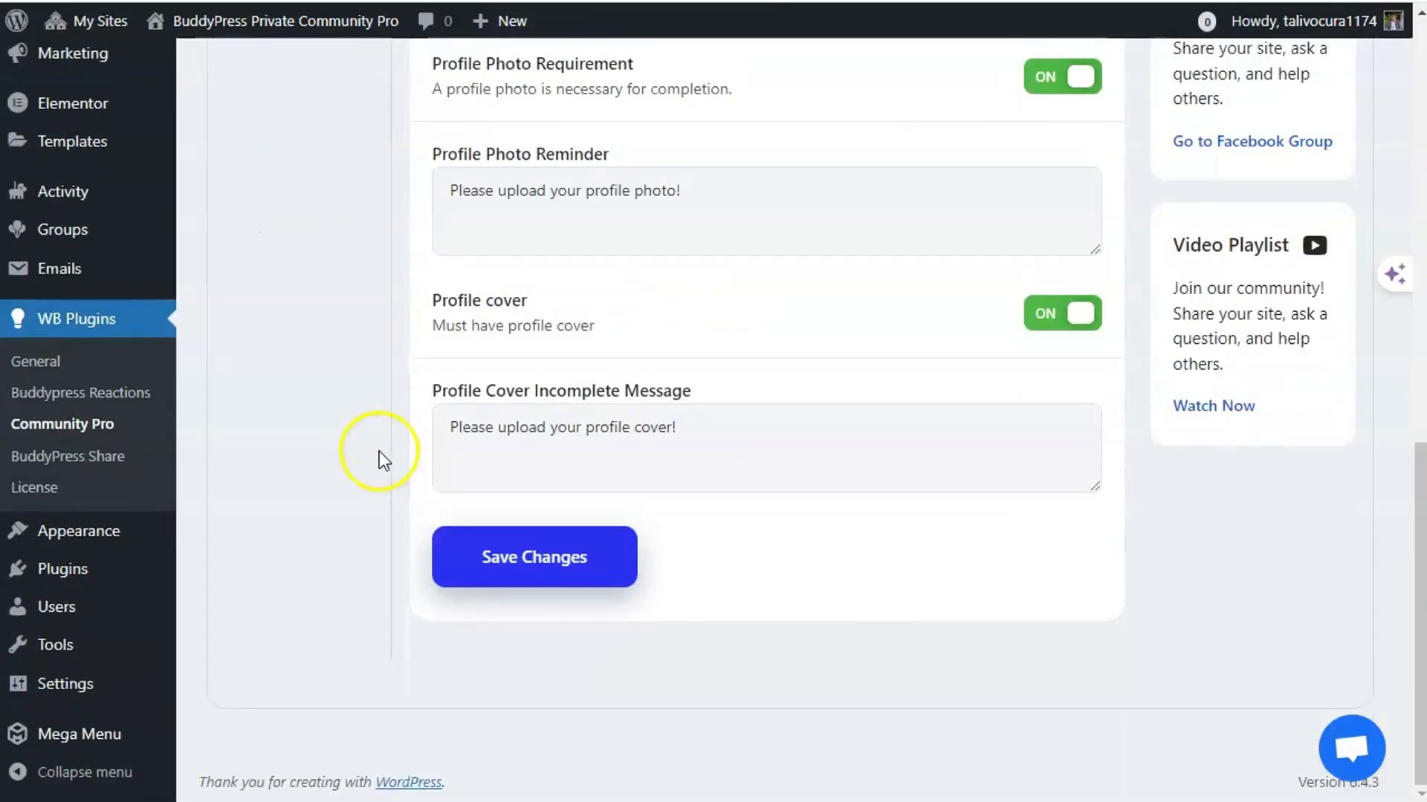
scroll(356, 430, "up", 9)
left_click(310, 118)
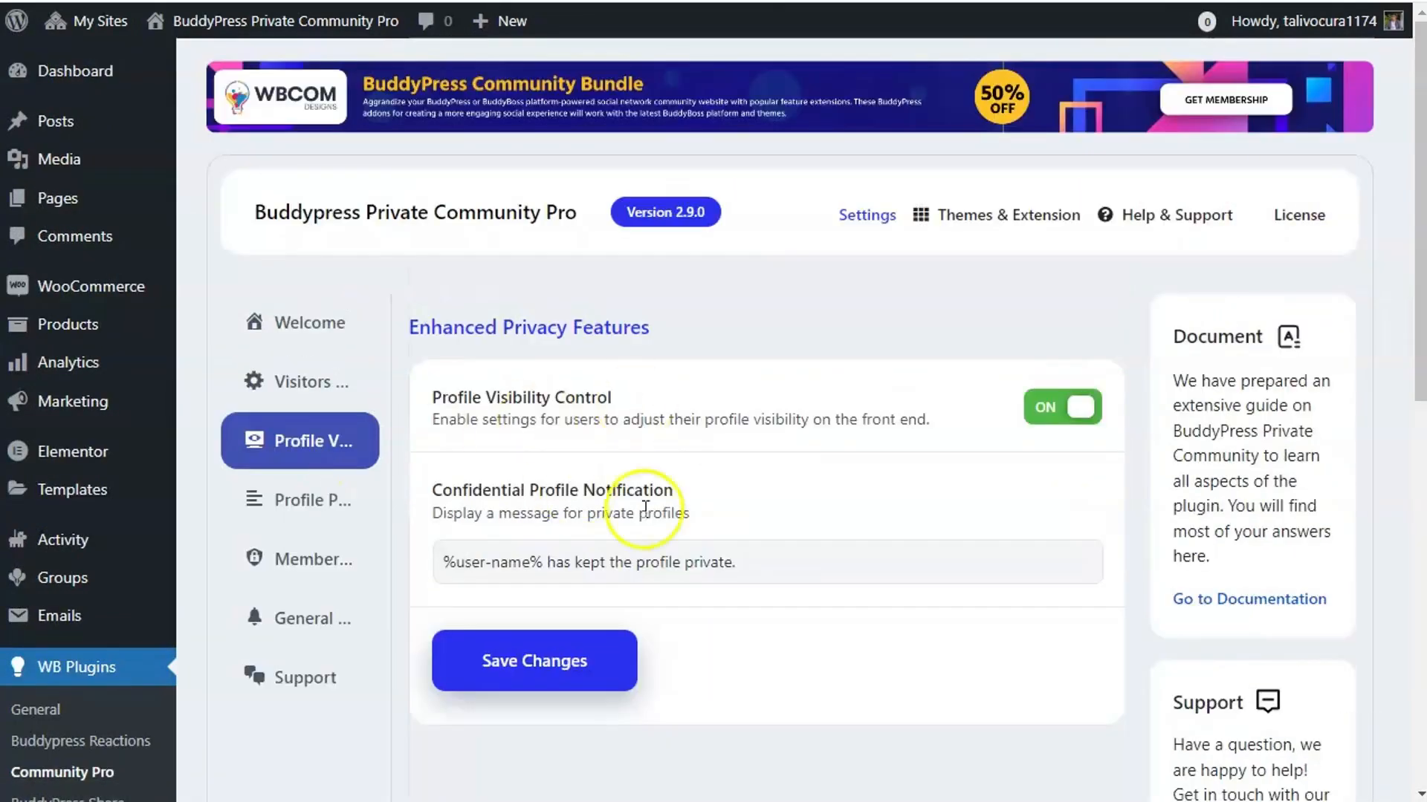
left_click(764, 560)
left_click_drag(765, 561, 607, 559)
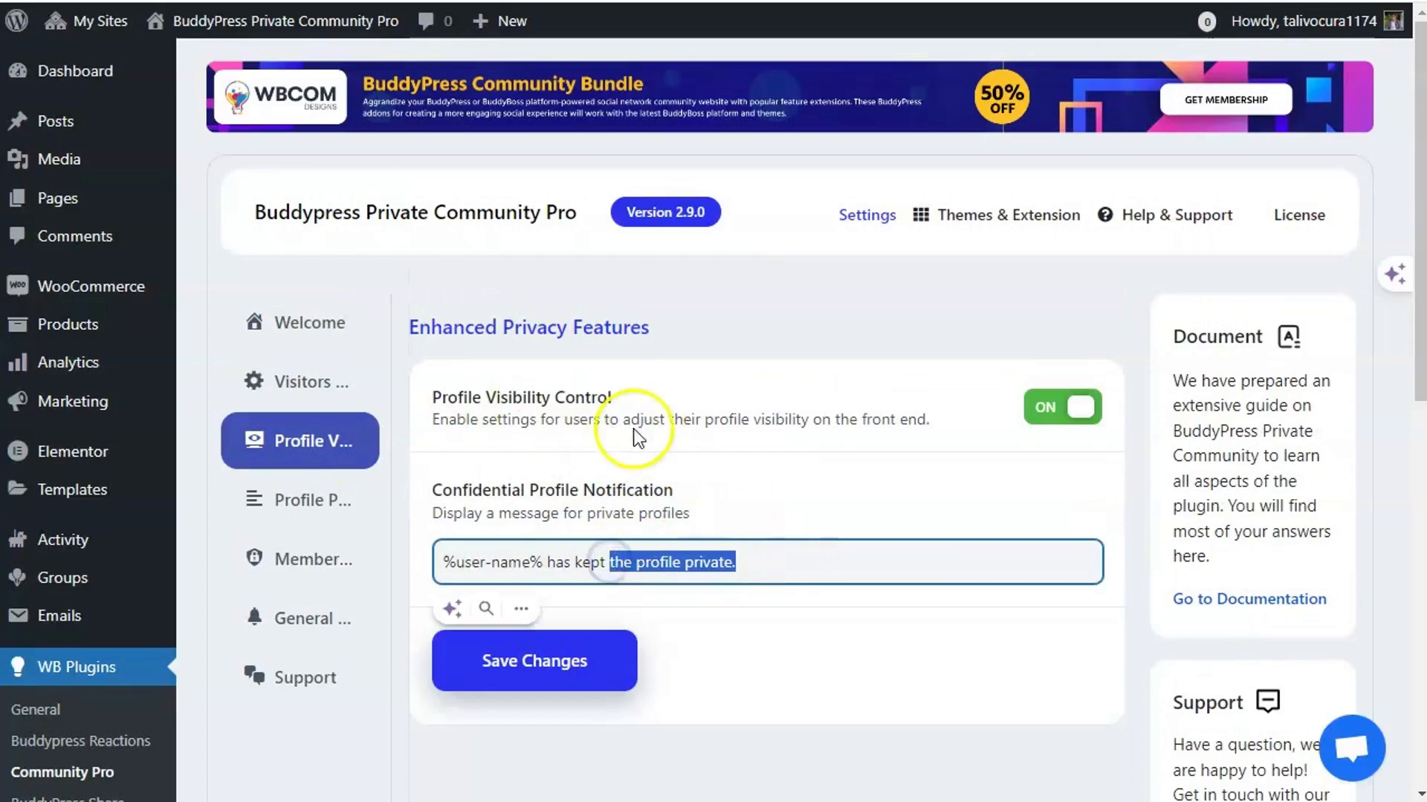
- Look over the Profile Progress options, then bring up Membership Access & Restrictions
left_click(317, 497)
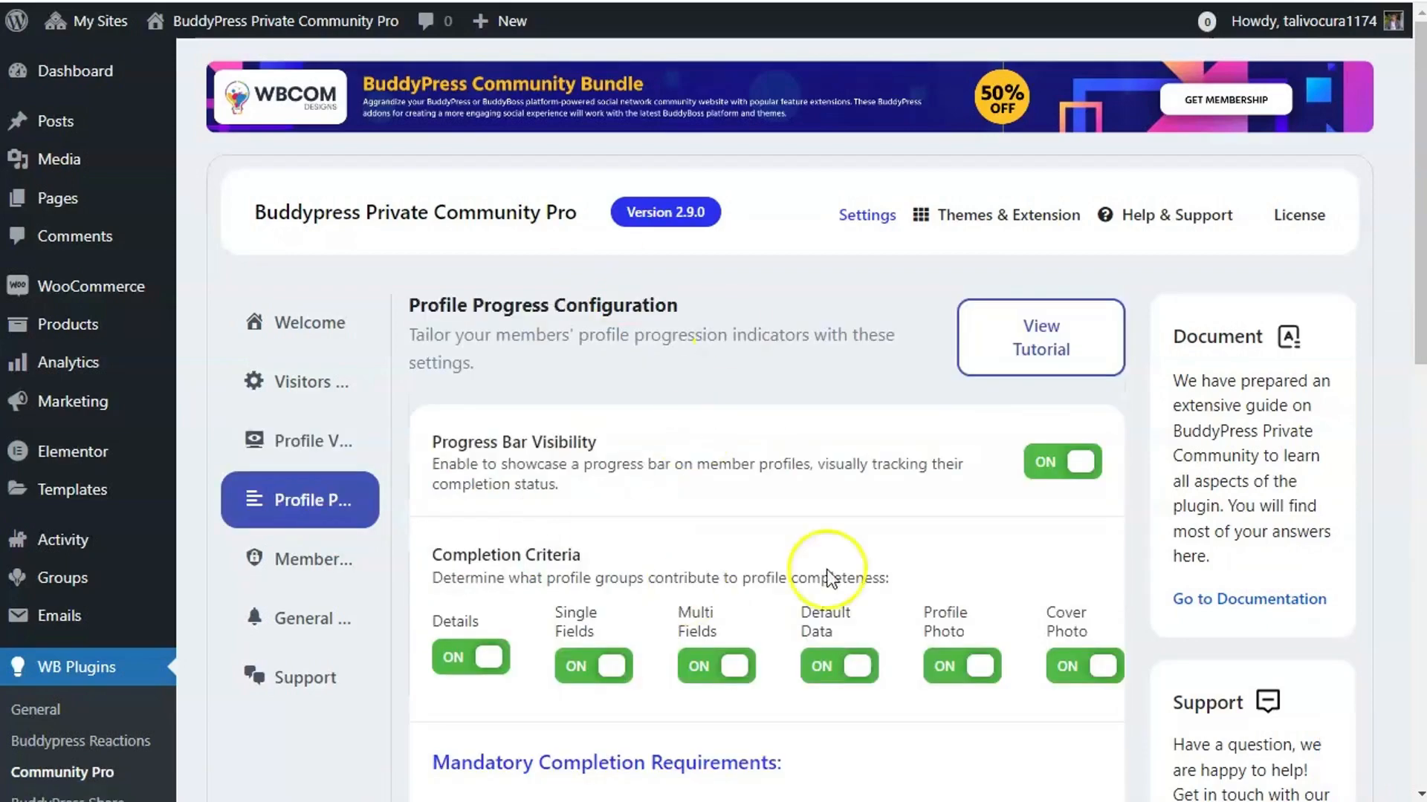
scroll(682, 540, "down", 1)
scroll(679, 532, "down", 3)
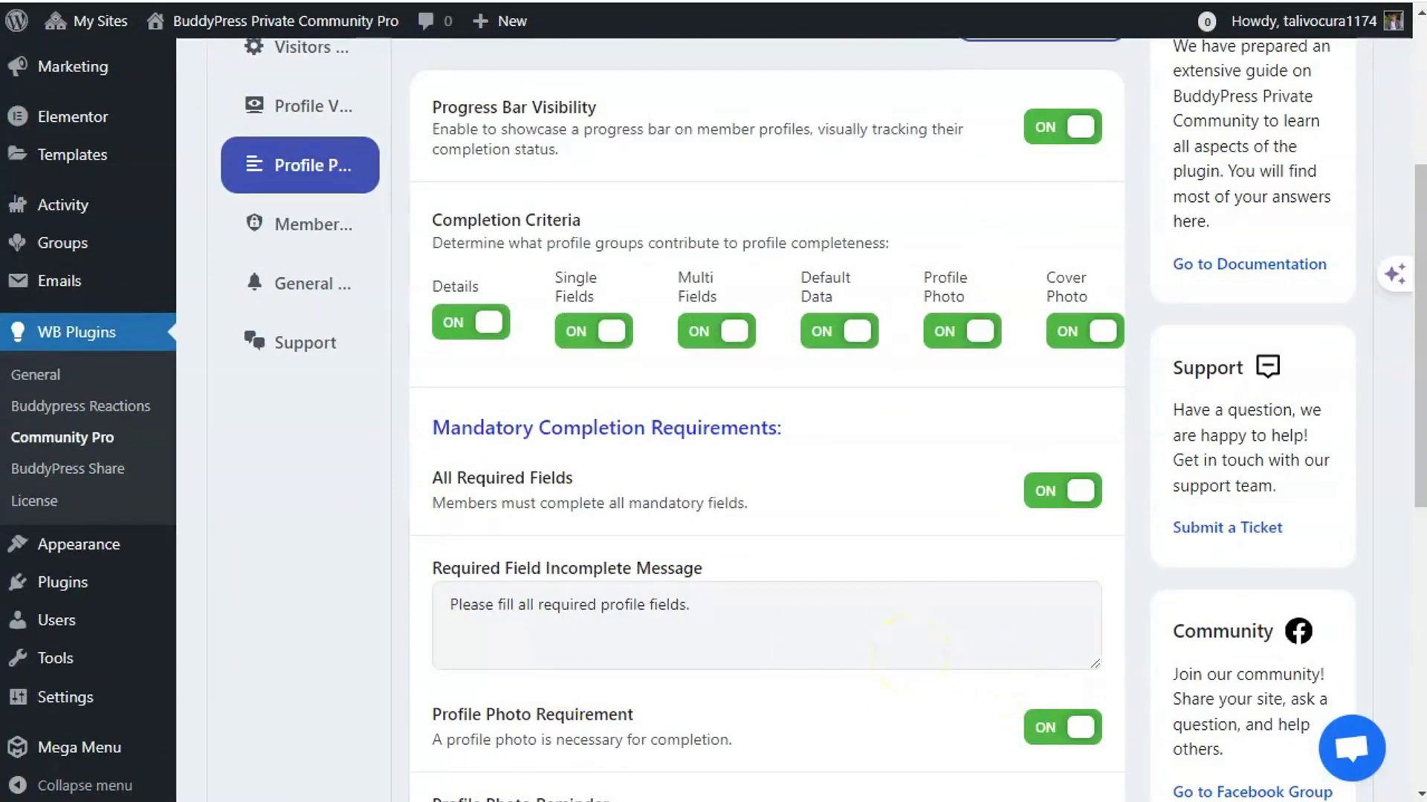
left_click(327, 234)
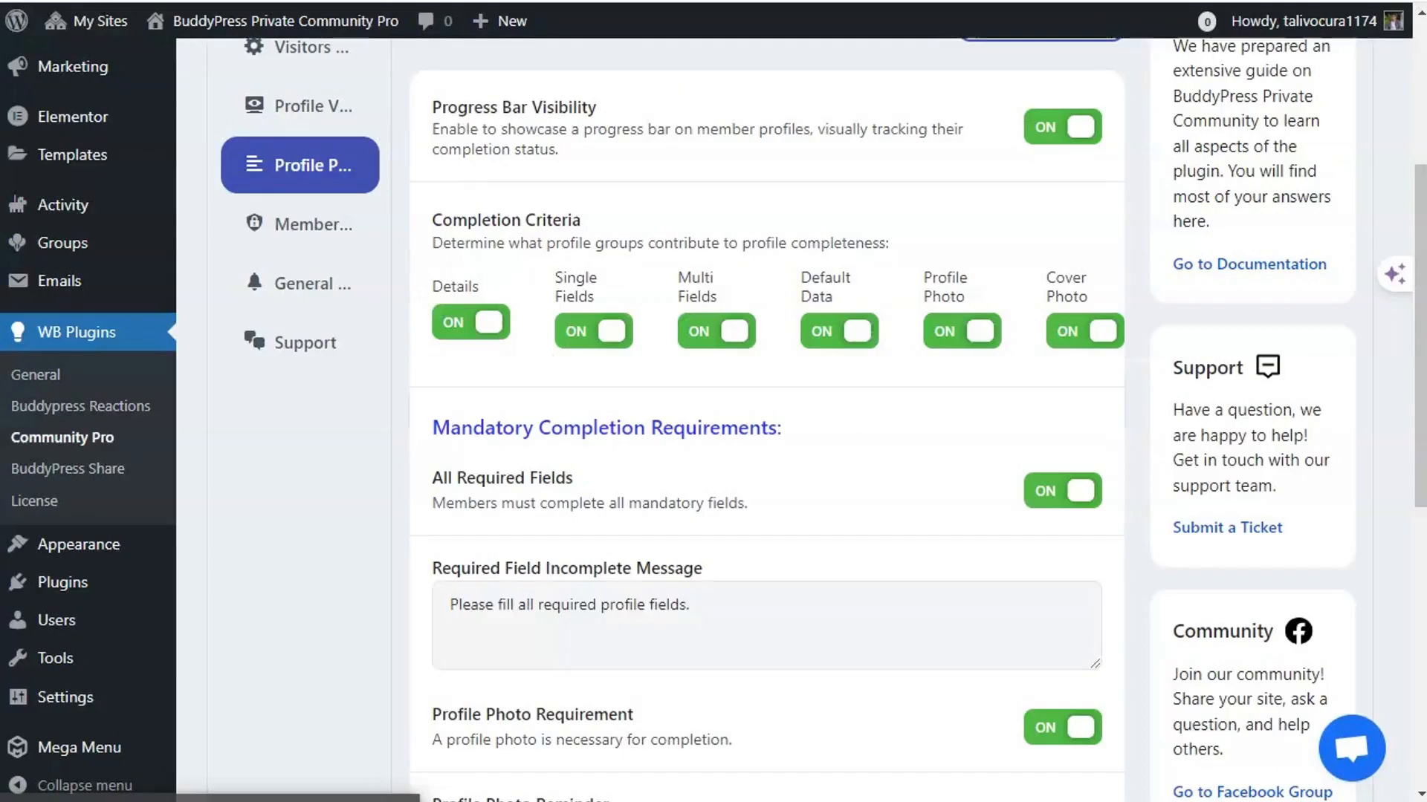
left_click(350, 238)
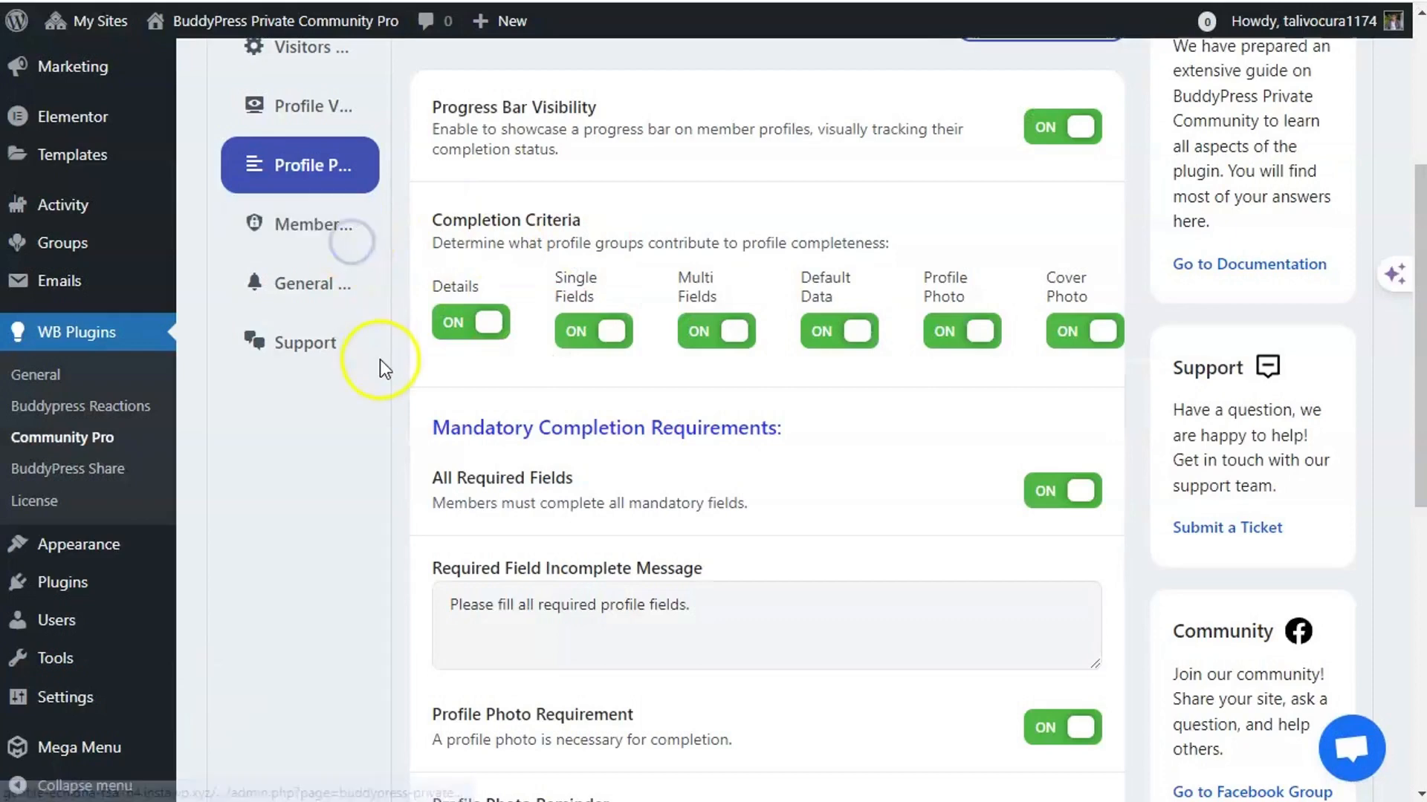
left_click(323, 229)
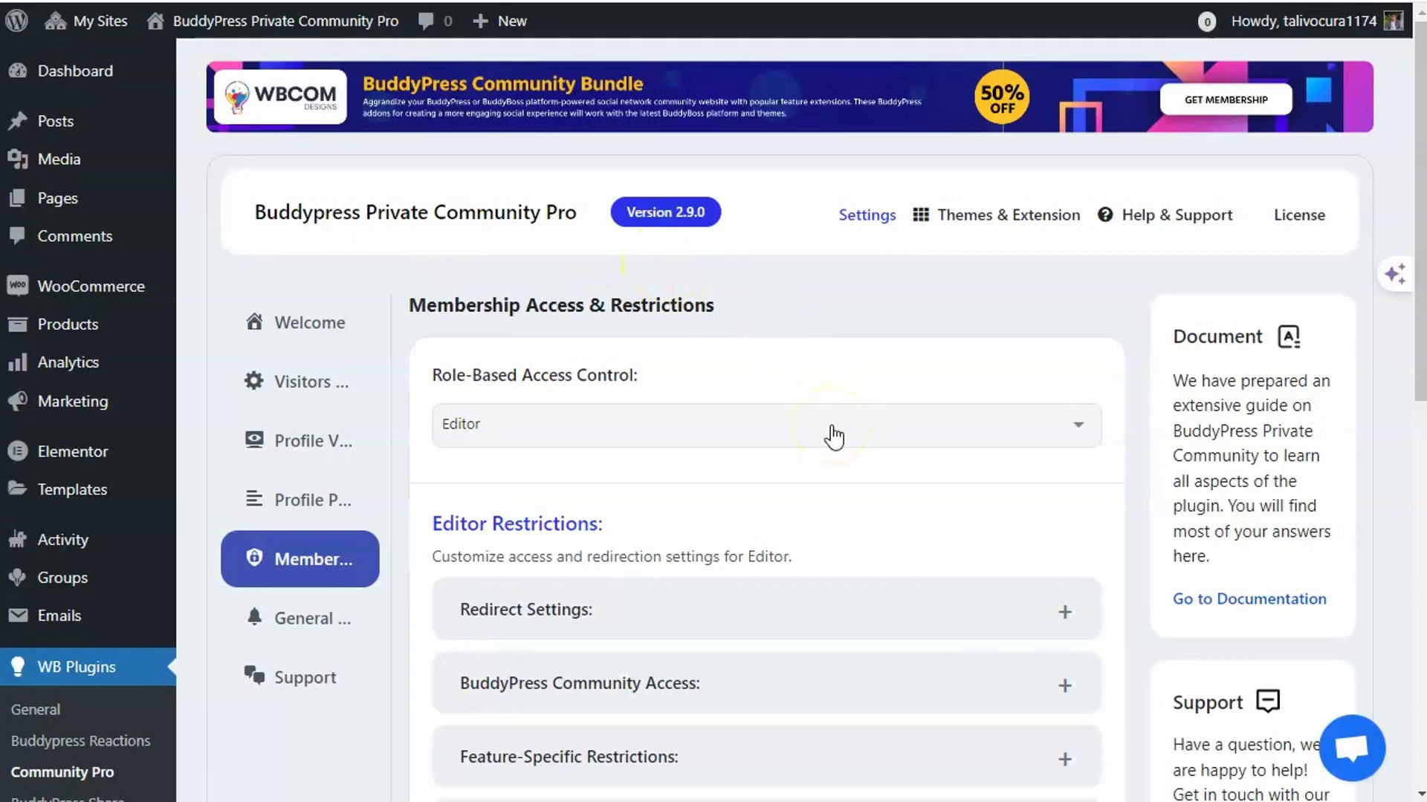
- Switch Role-Based Access Control from Editor to the Subscriber role
left_click(742, 439)
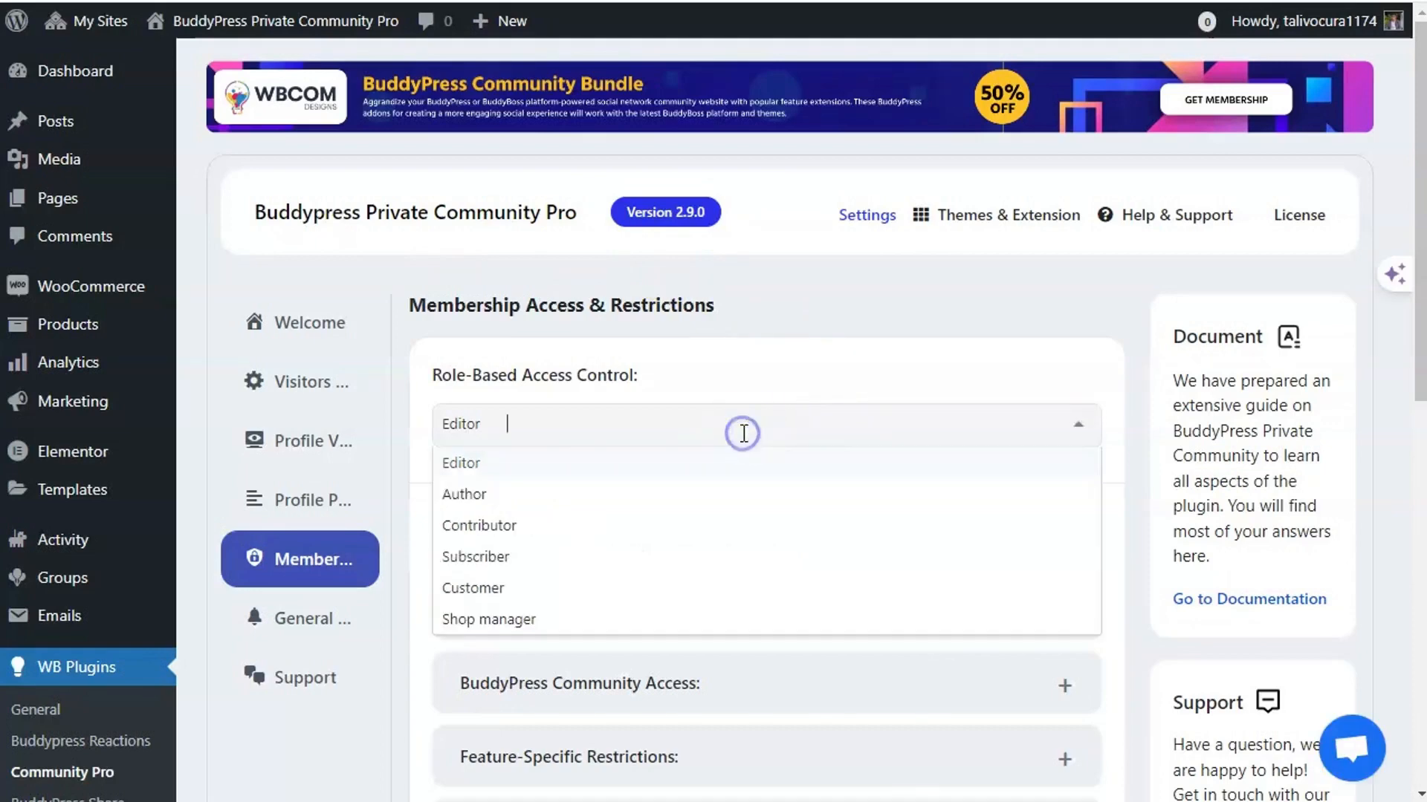
left_click(740, 437)
scroll(723, 506, "down", 5)
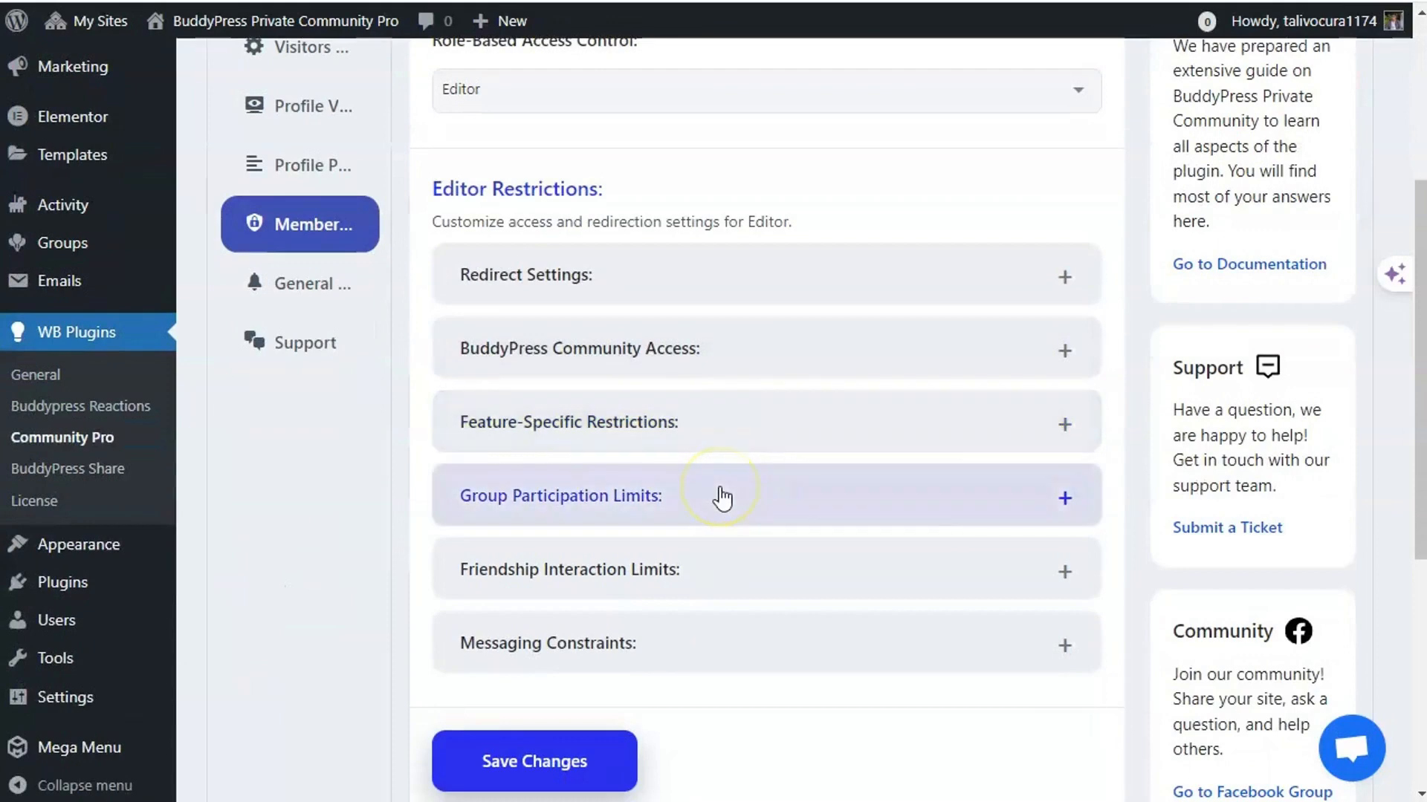
scroll(726, 488, "up", 5)
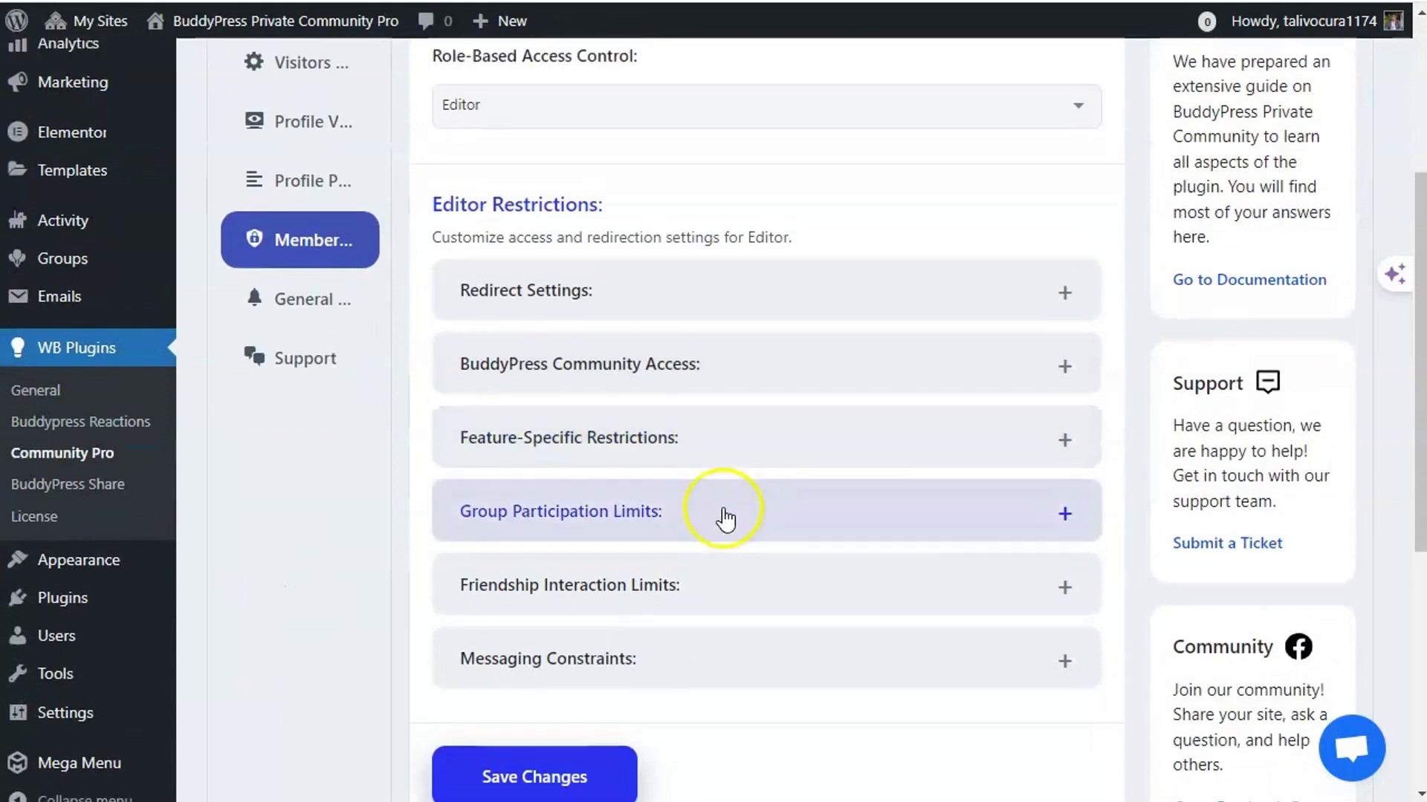
scroll(720, 532, "down", 3)
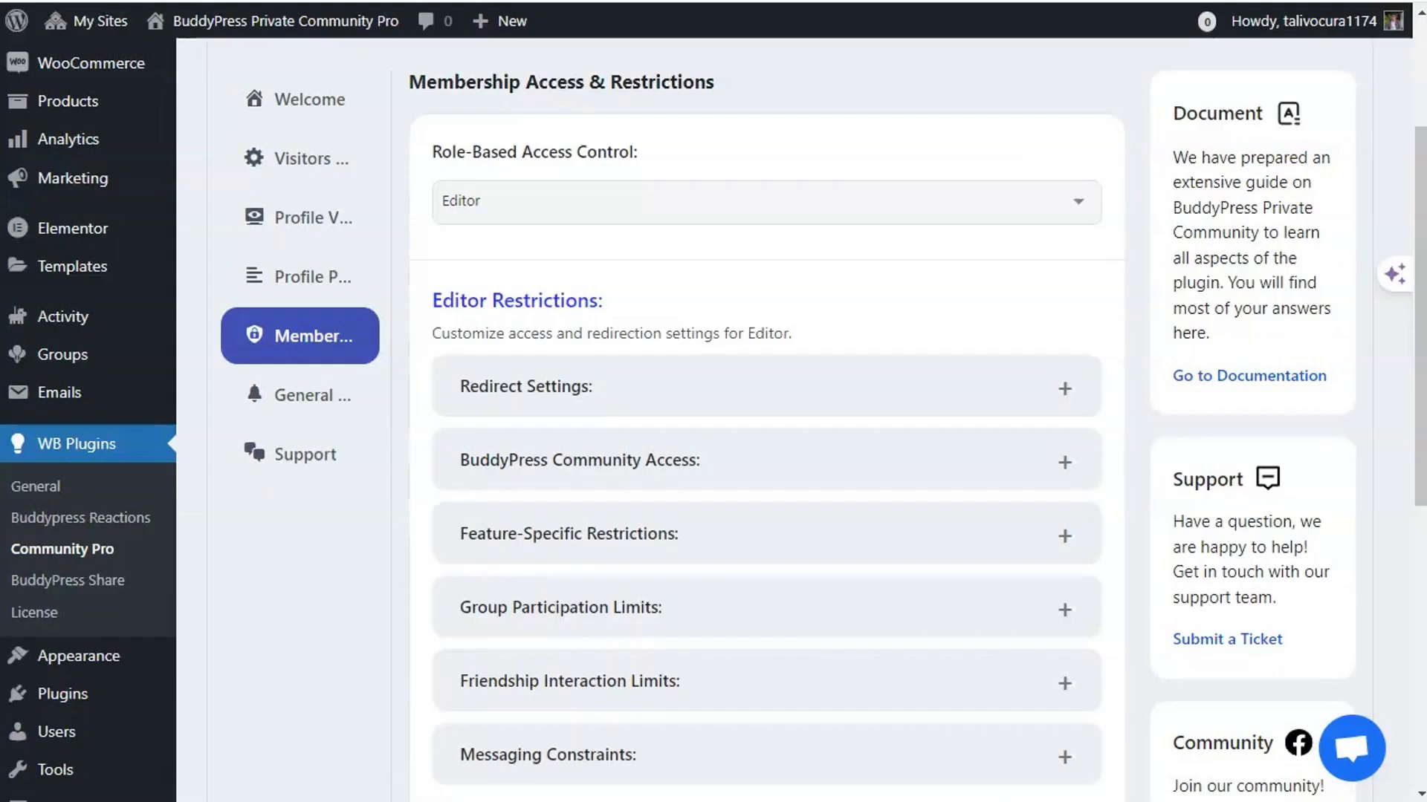
left_click(513, 201)
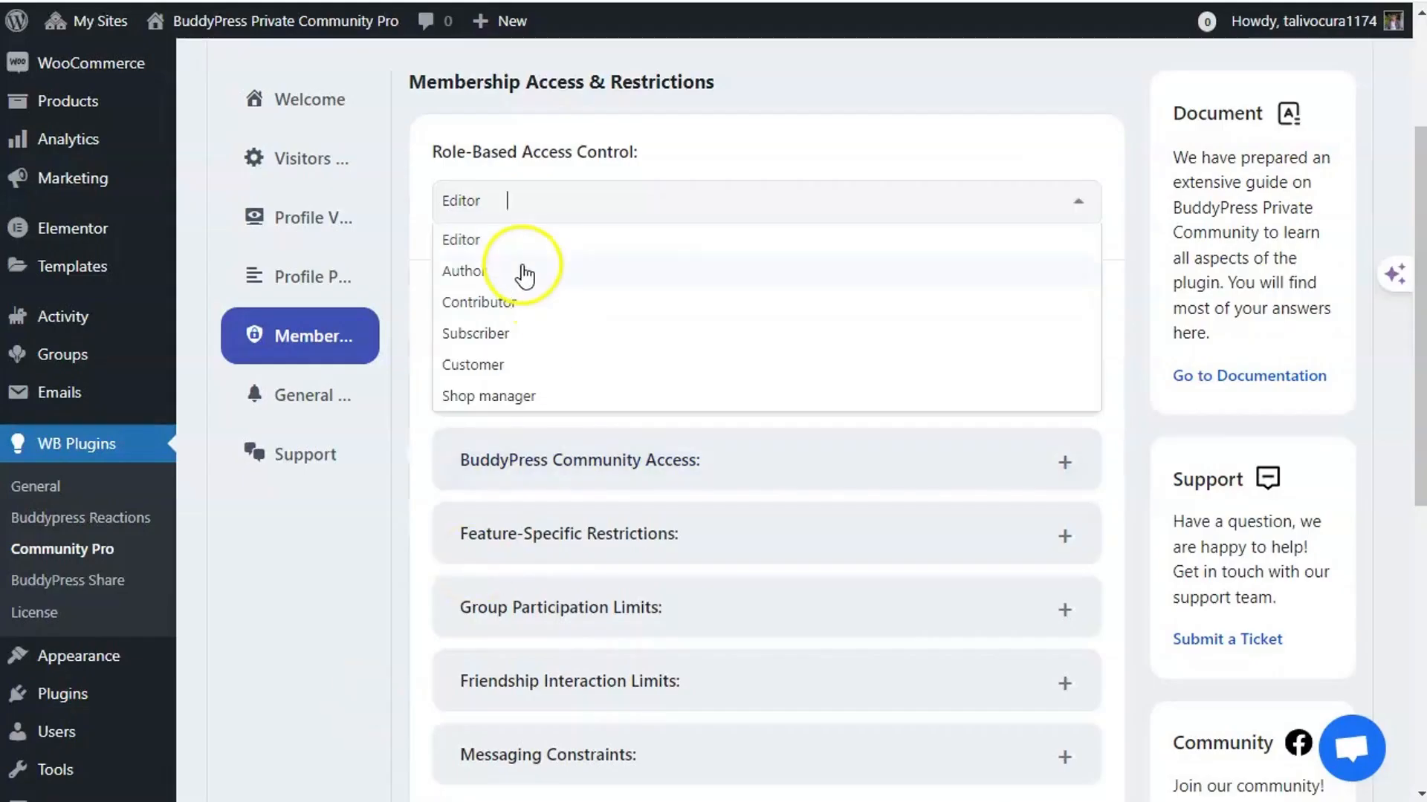
left_click(506, 340)
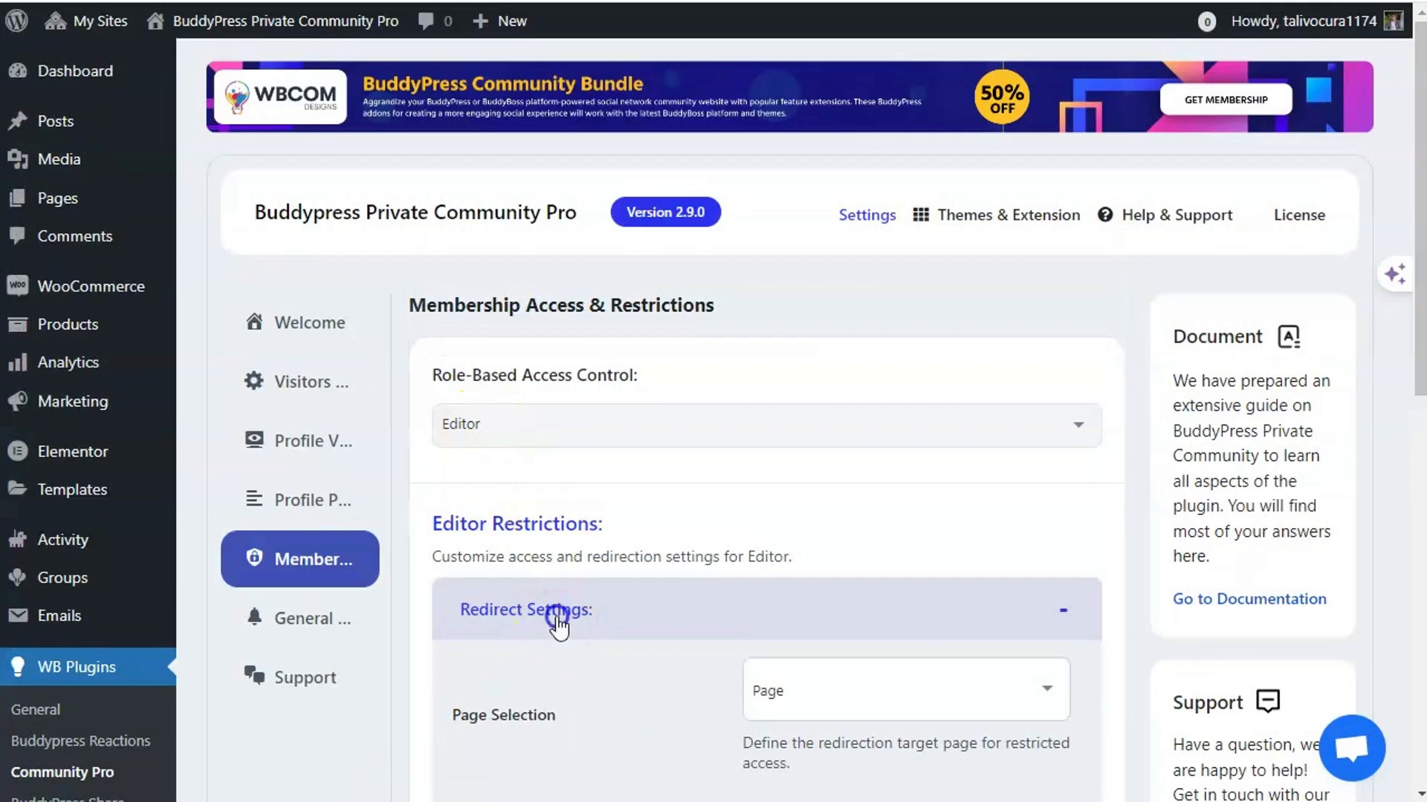
left_click(557, 617)
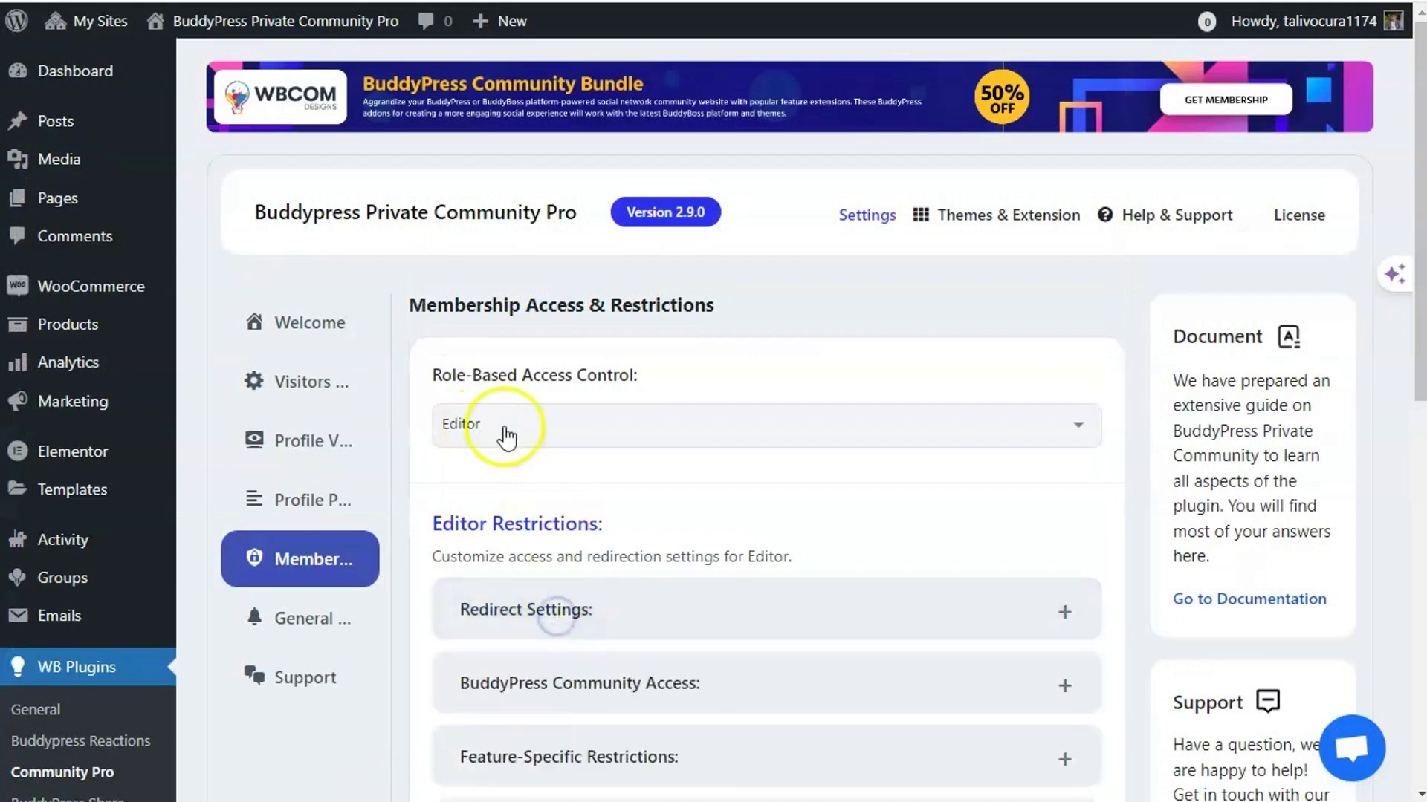
left_click(507, 439)
left_click(510, 557)
scroll(570, 529, "down", 3)
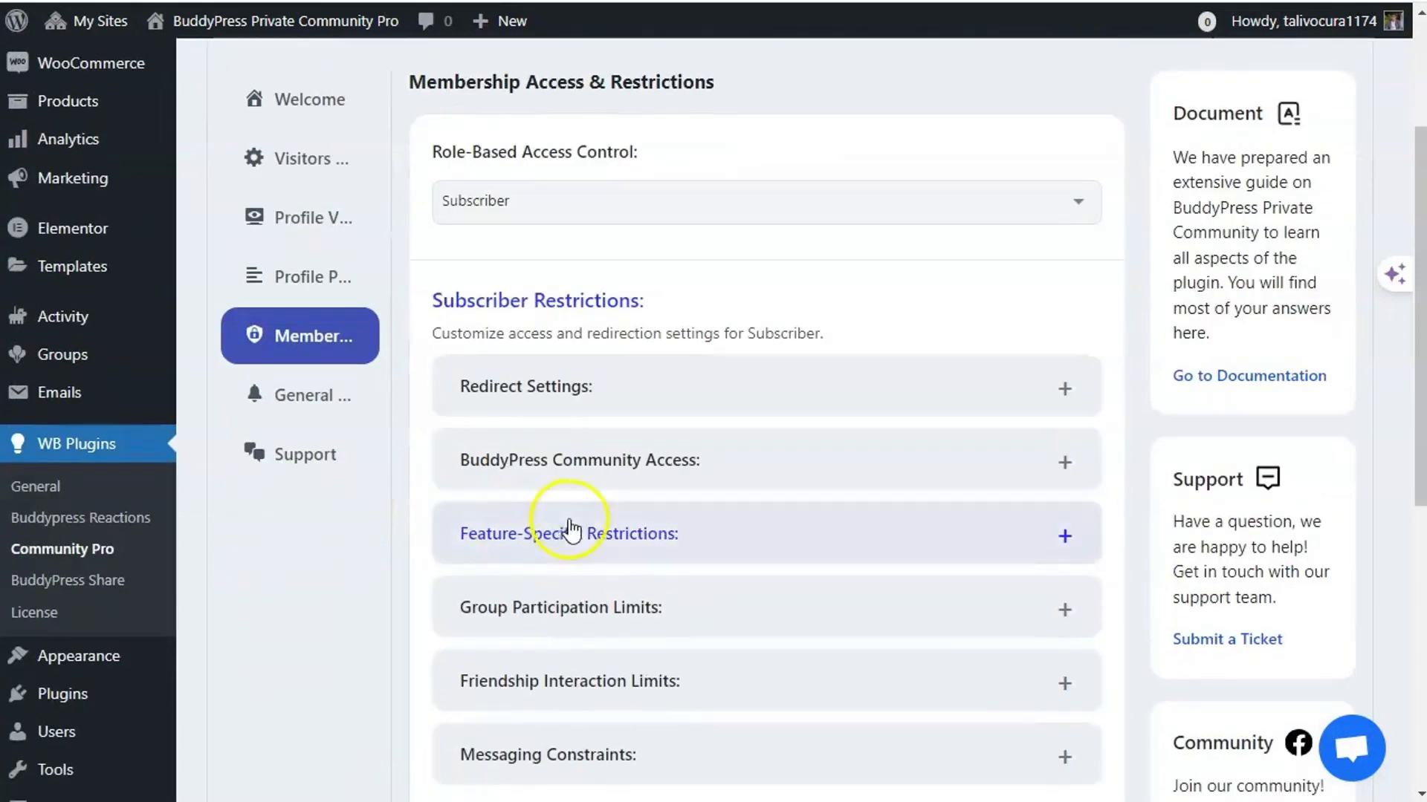
left_click(649, 476)
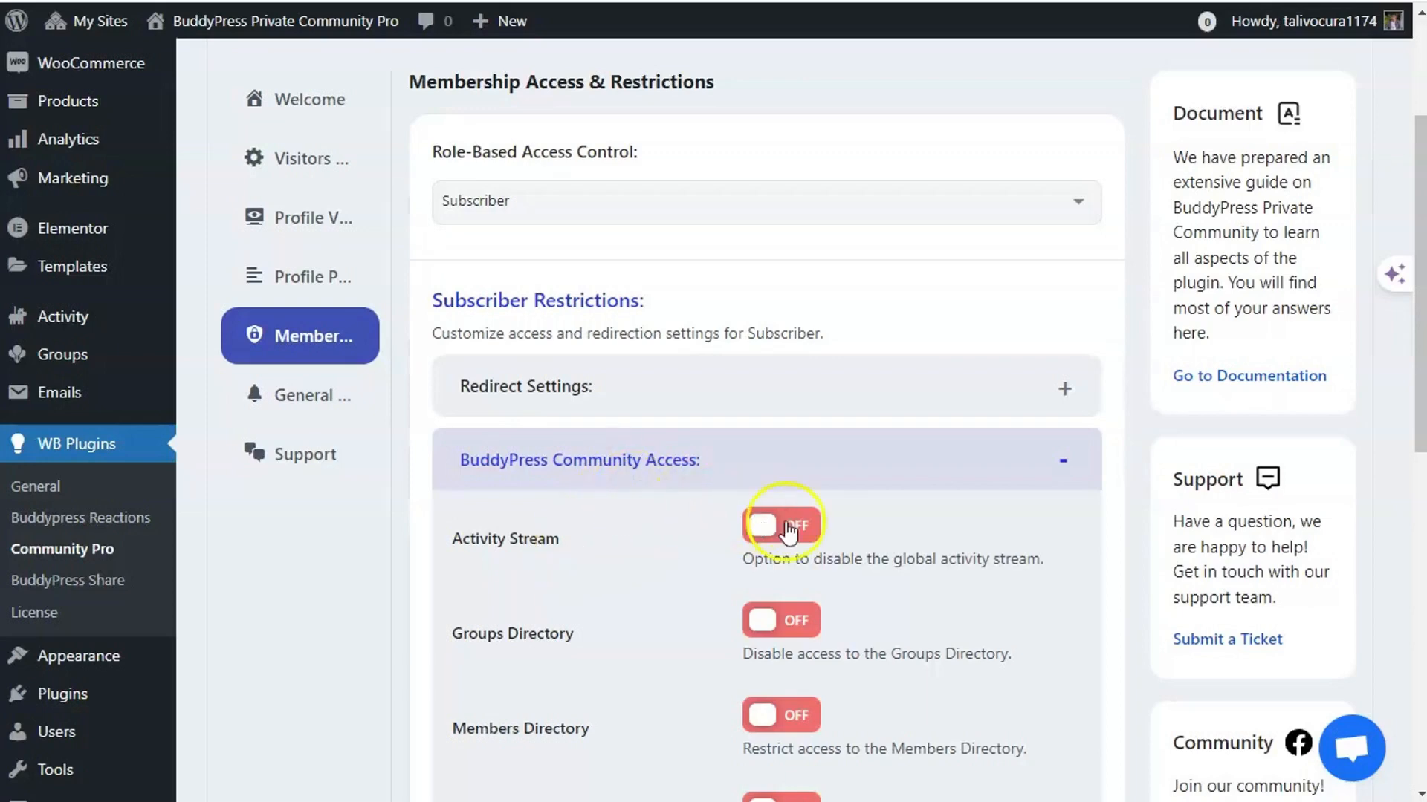
- Set the Subscriber redirect target to Page, the Blog (ID: 206) page
left_click(617, 397)
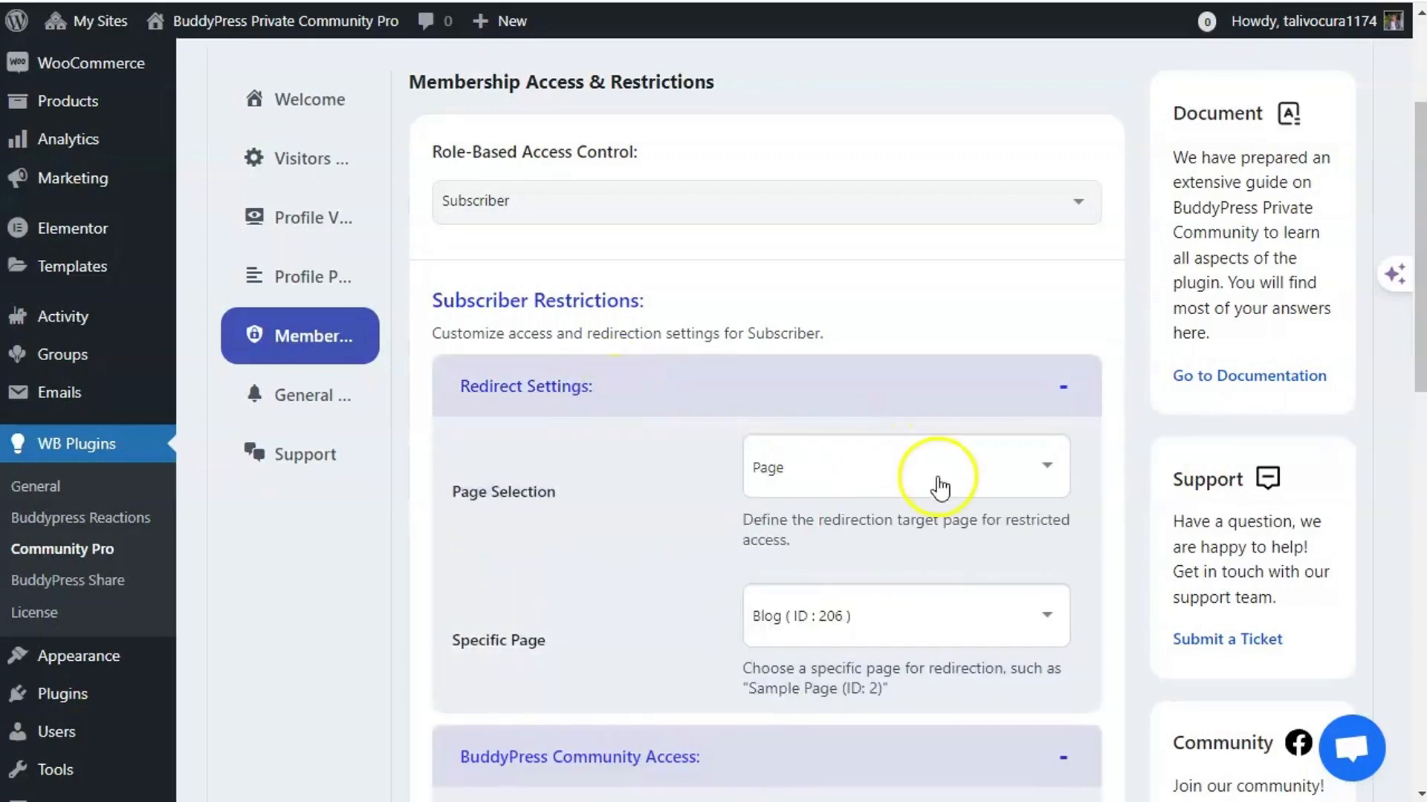
scroll(923, 478, "down", 12)
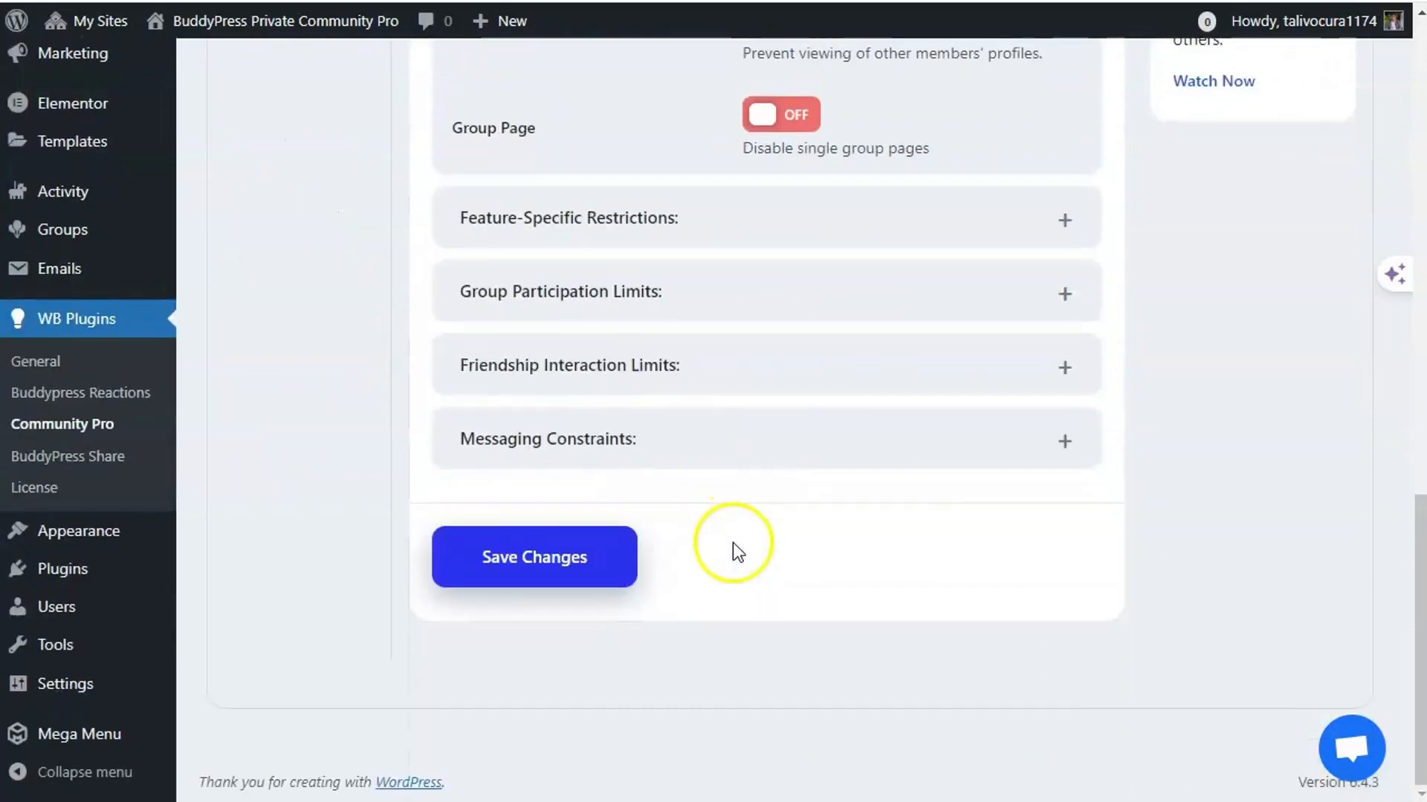
scroll(732, 542, "up", 6)
scroll(734, 538, "up", 6)
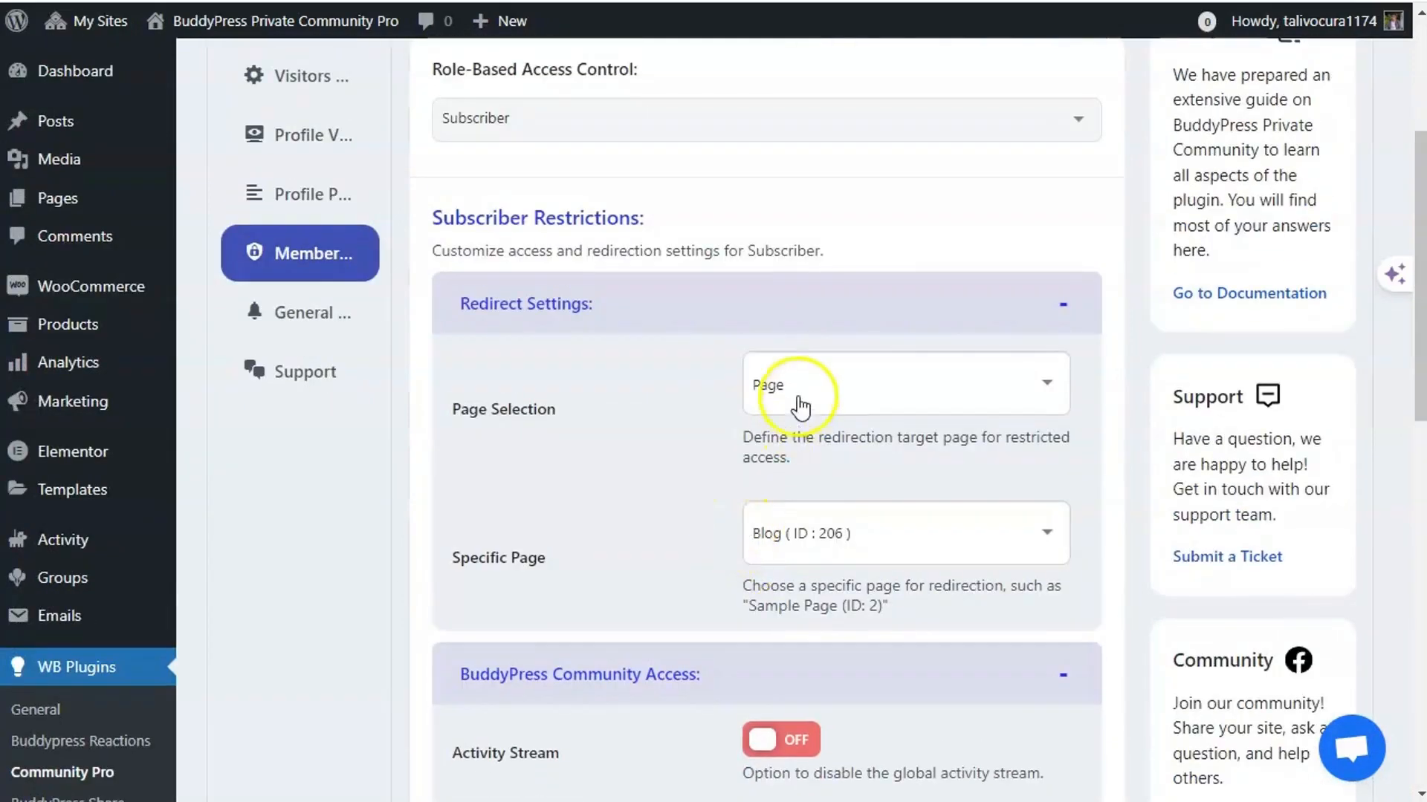
left_click(797, 394)
left_click(766, 462)
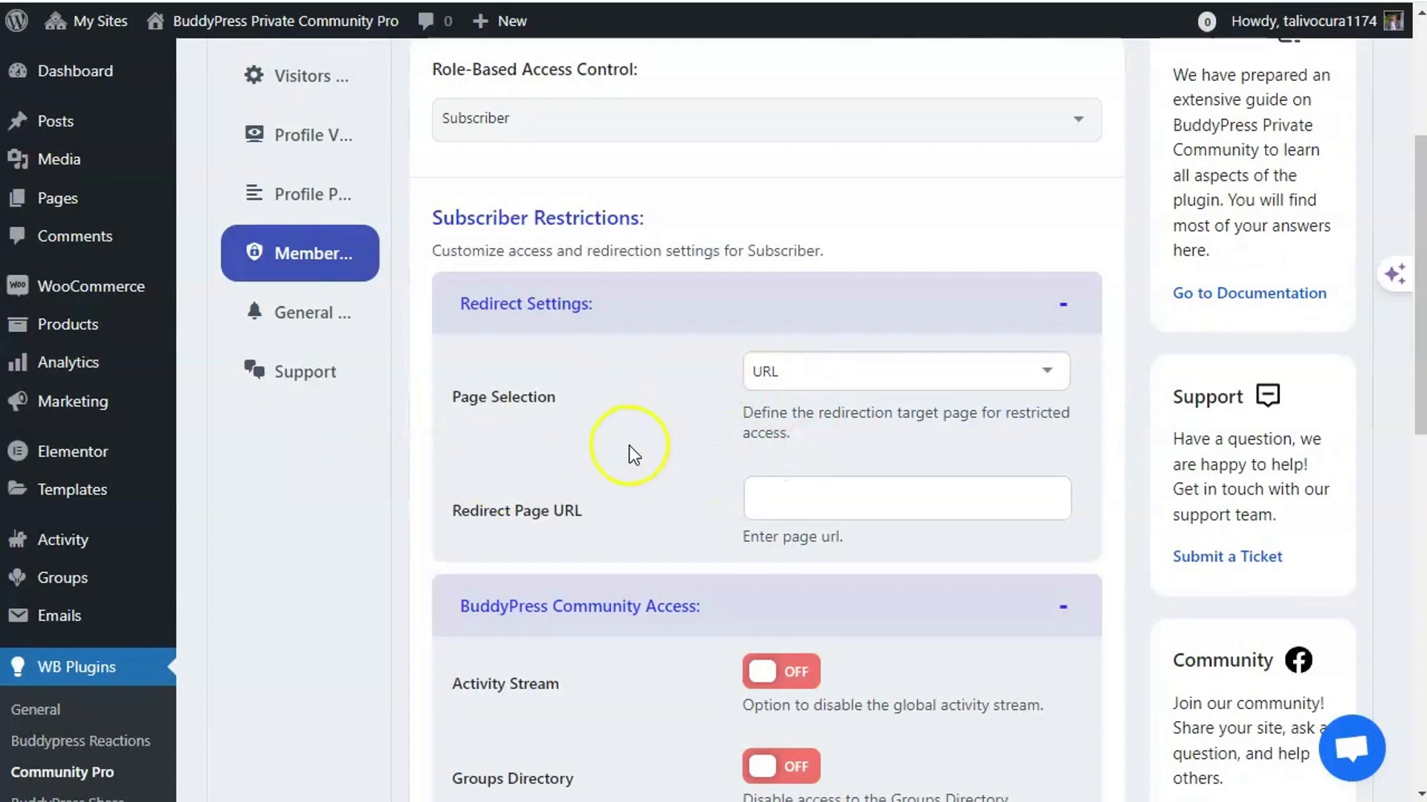
left_click(787, 381)
left_click(786, 405)
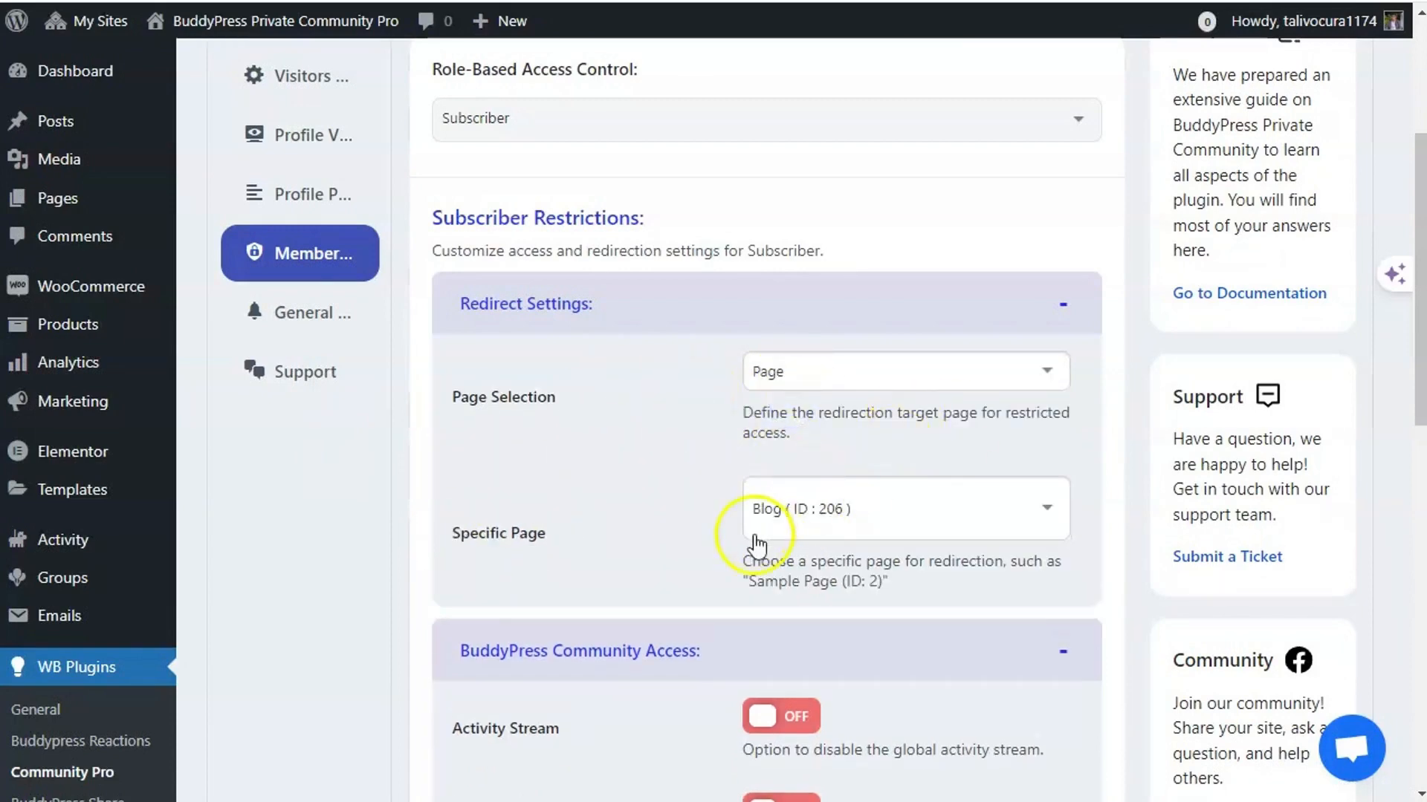
- Turn on the Activity Stream restriction for Subscribers and save the changes
scroll(636, 582, "down", 2)
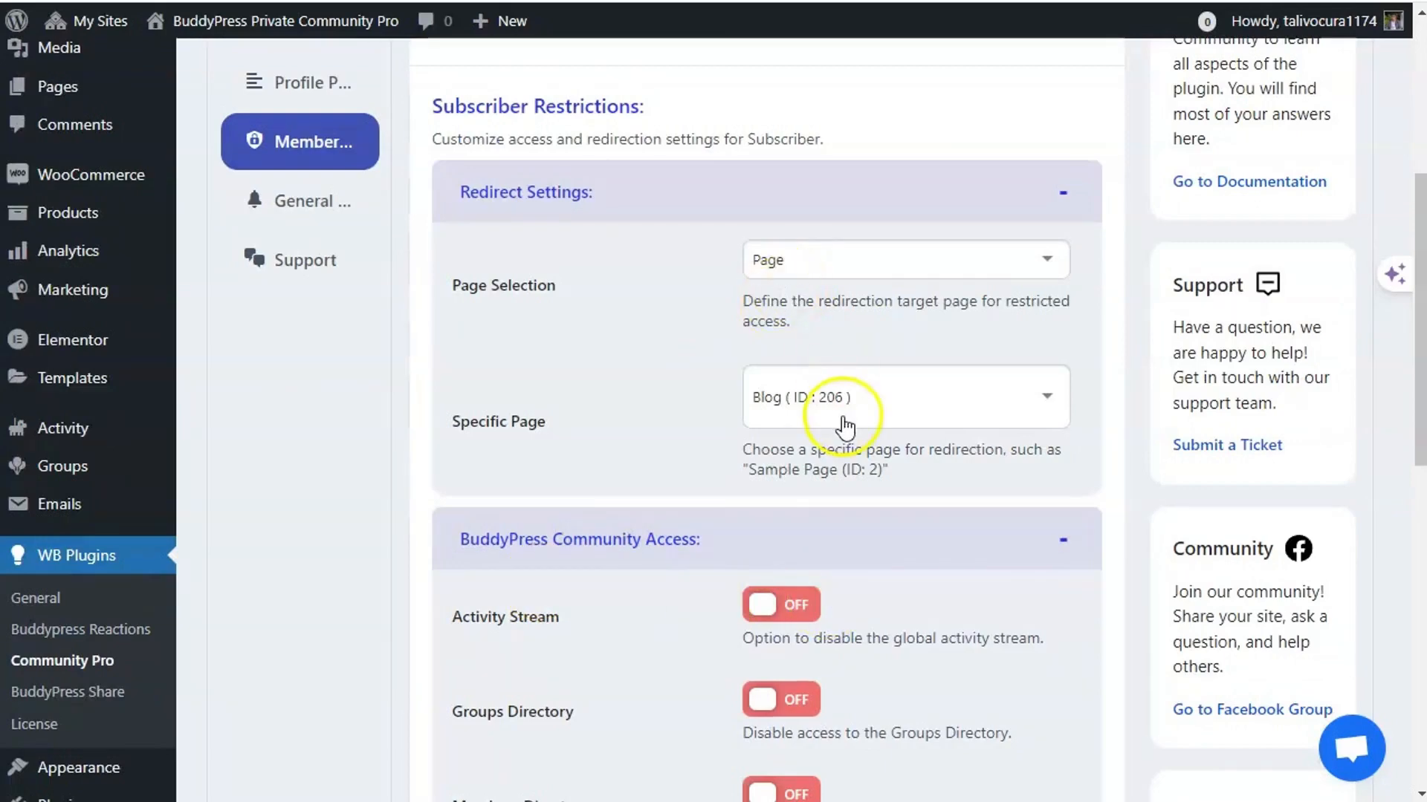
scroll(530, 669, "down", 3)
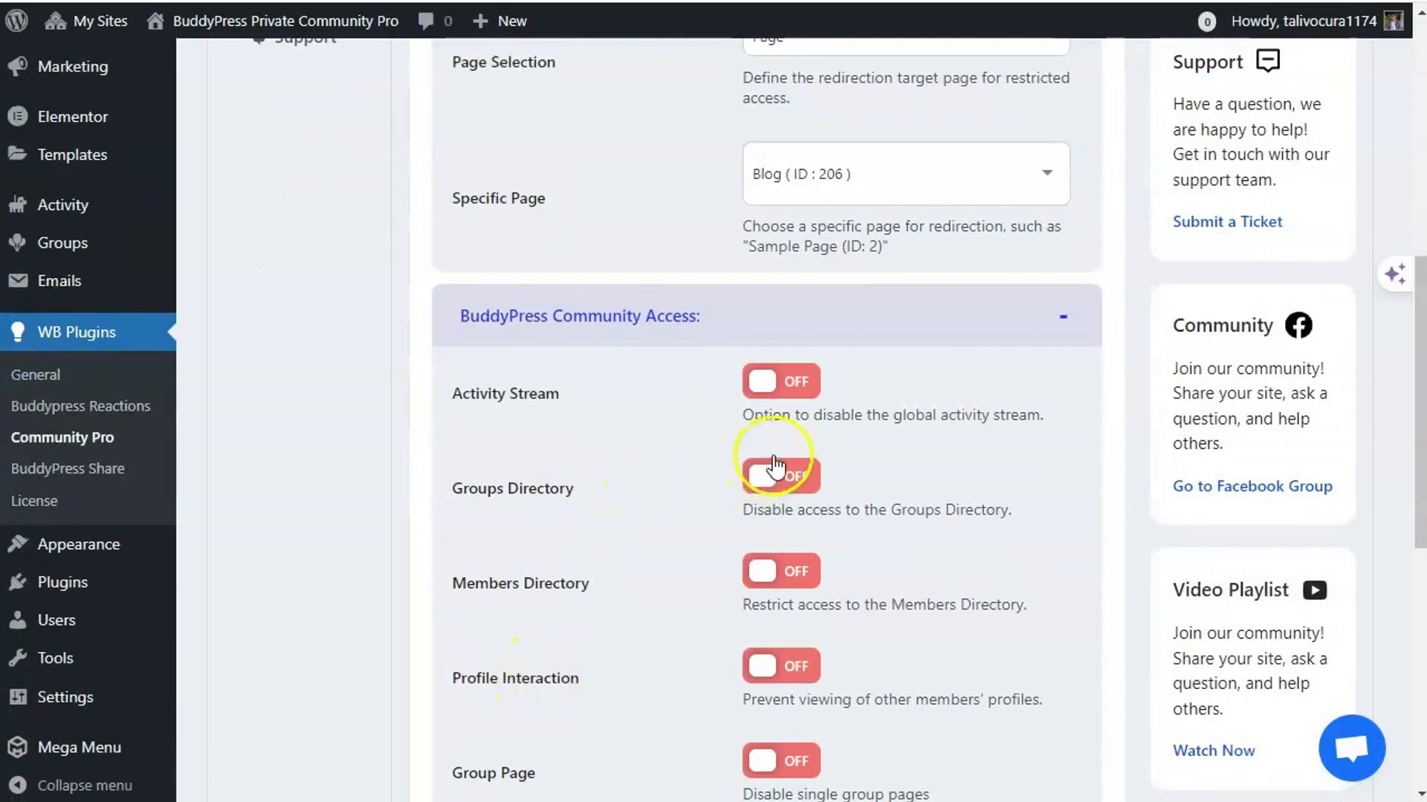
left_click(779, 385)
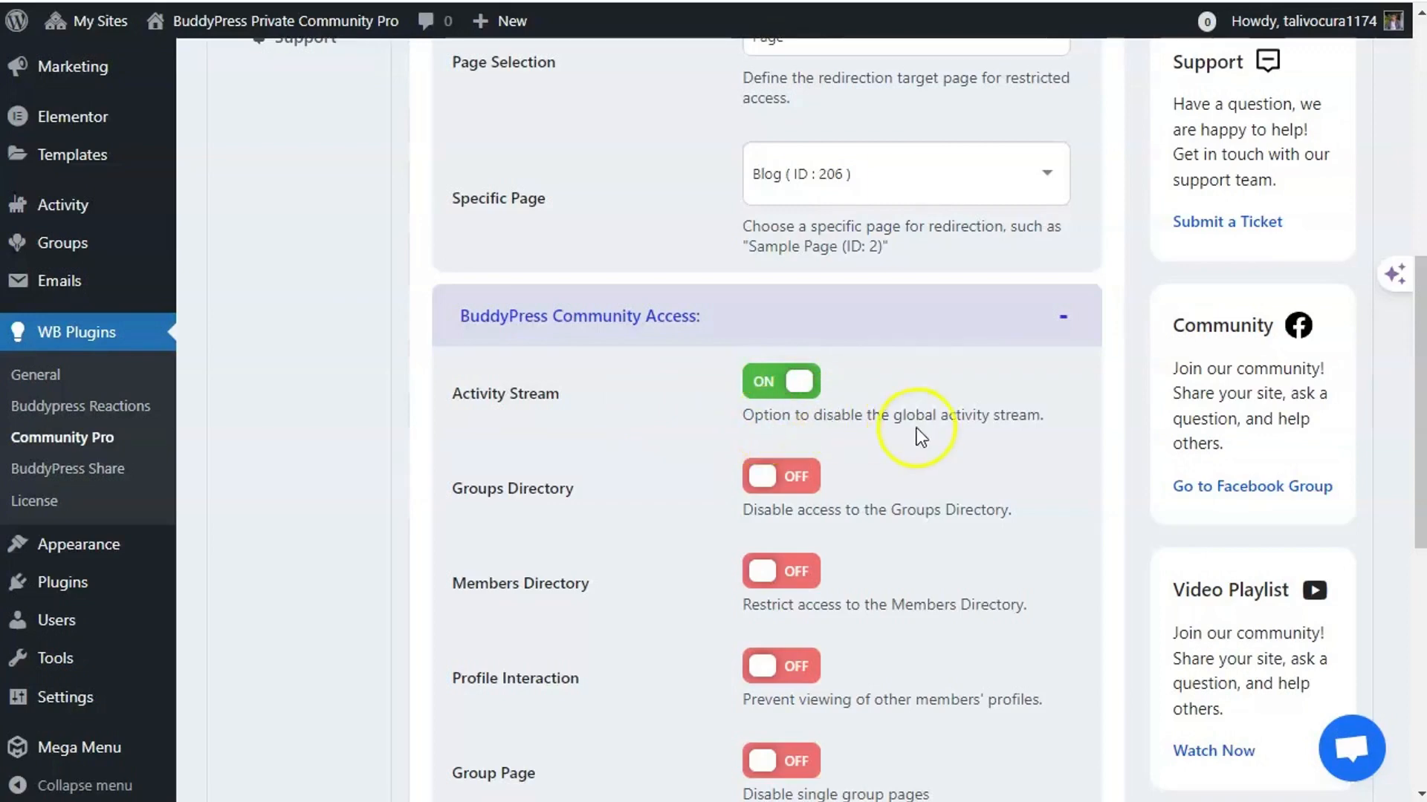
scroll(565, 479, "down", 6)
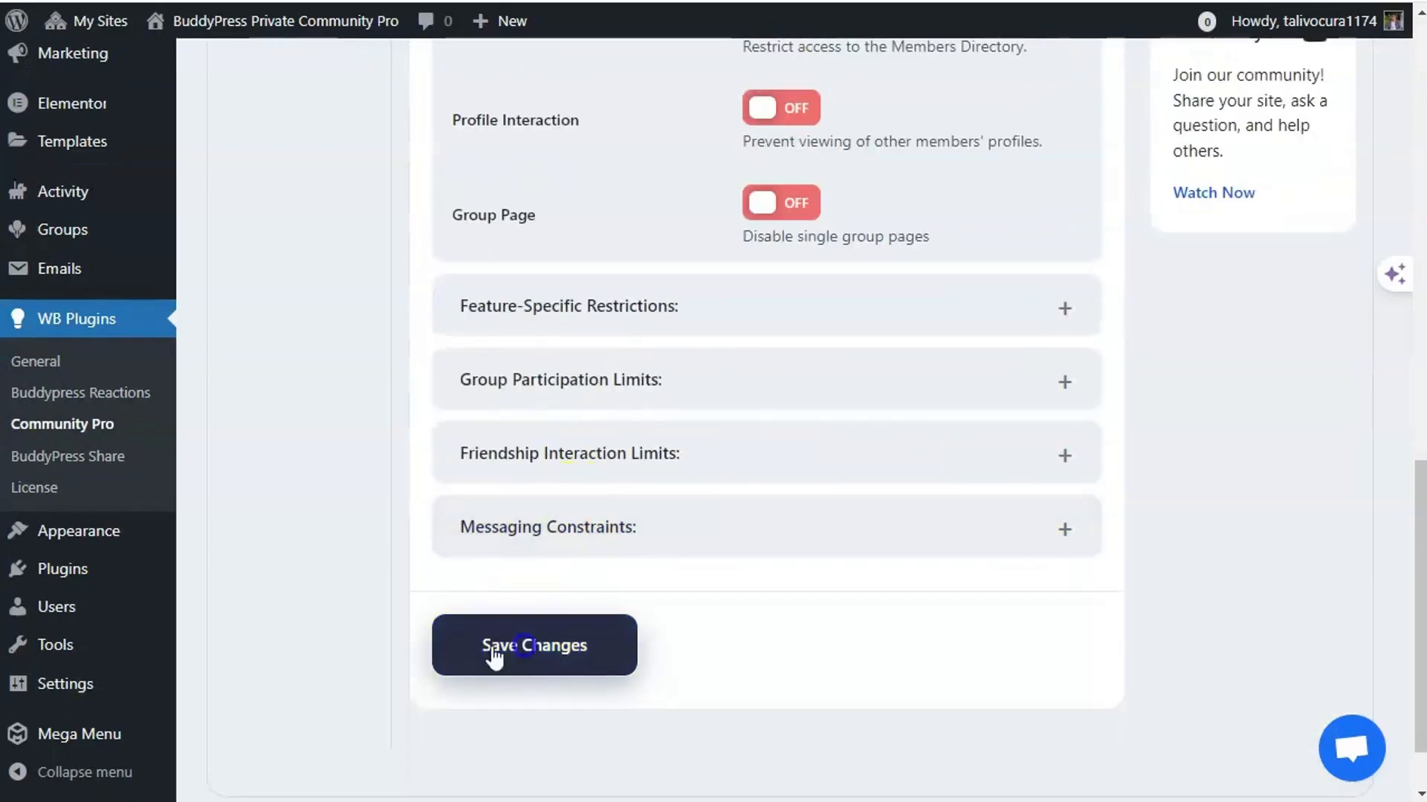
left_click(432, 663)
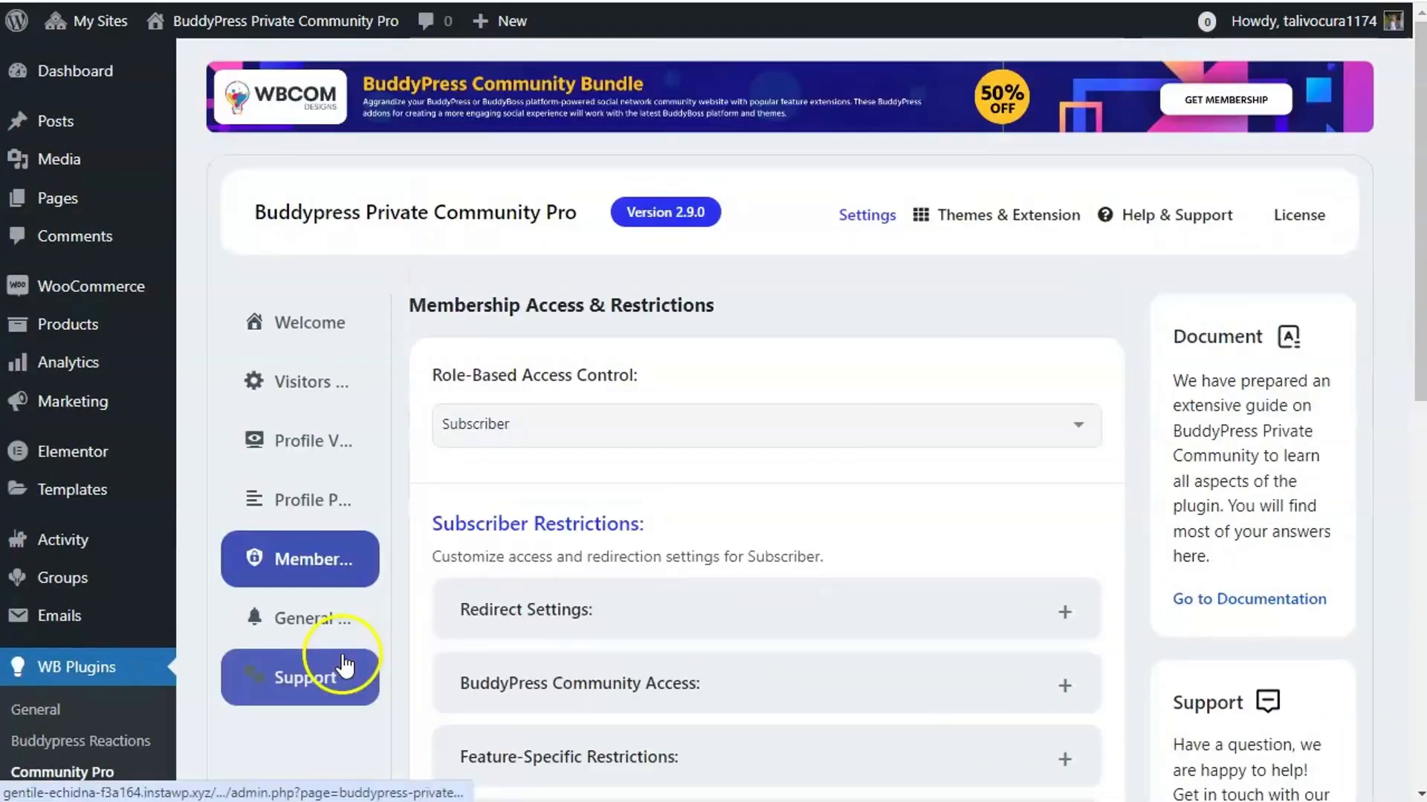
left_click(594, 632)
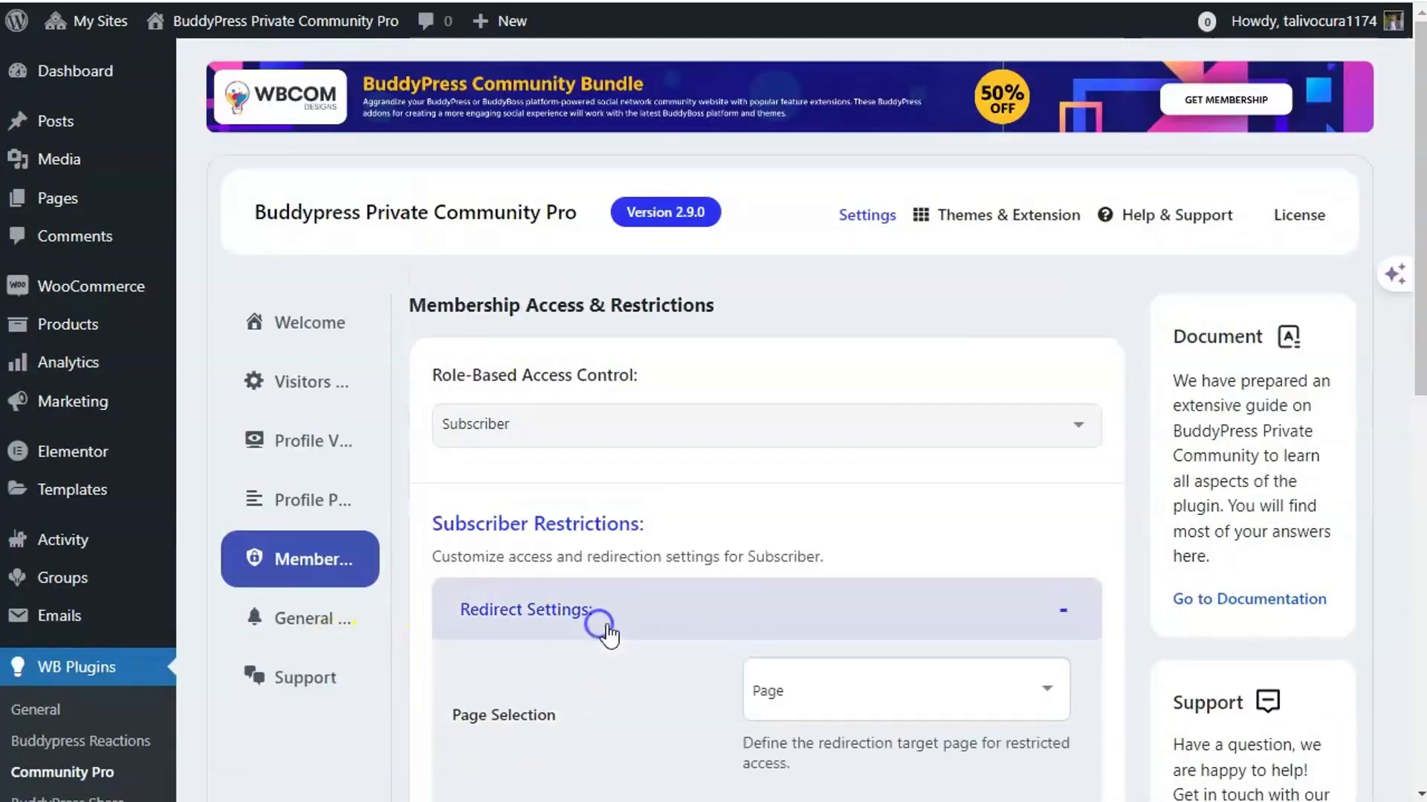
left_click(621, 613)
left_click(615, 684)
scroll(471, 605, "down", 5)
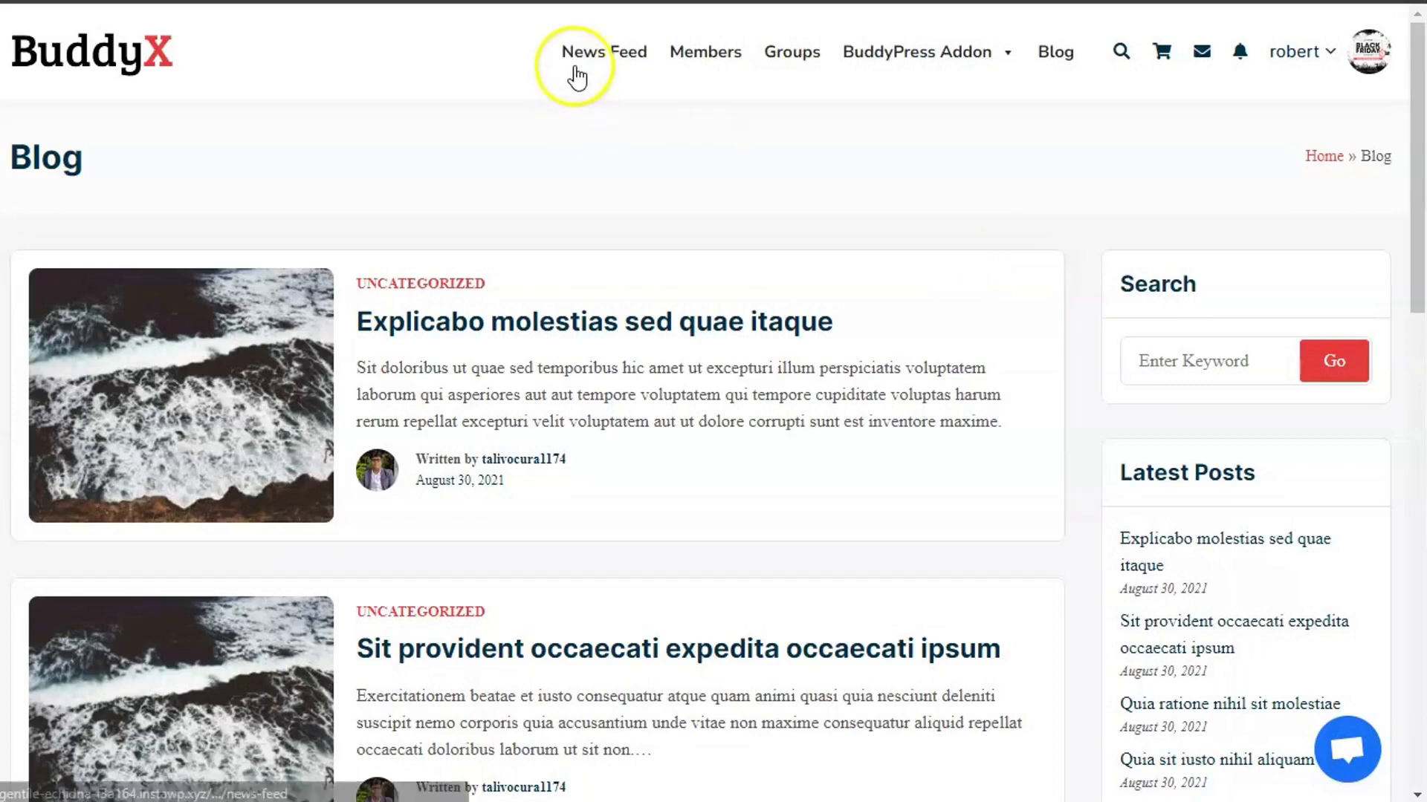
- Try News Feed in BuddyX, confirm the Blog page holds, and return to Community Pro settings
left_click(596, 72)
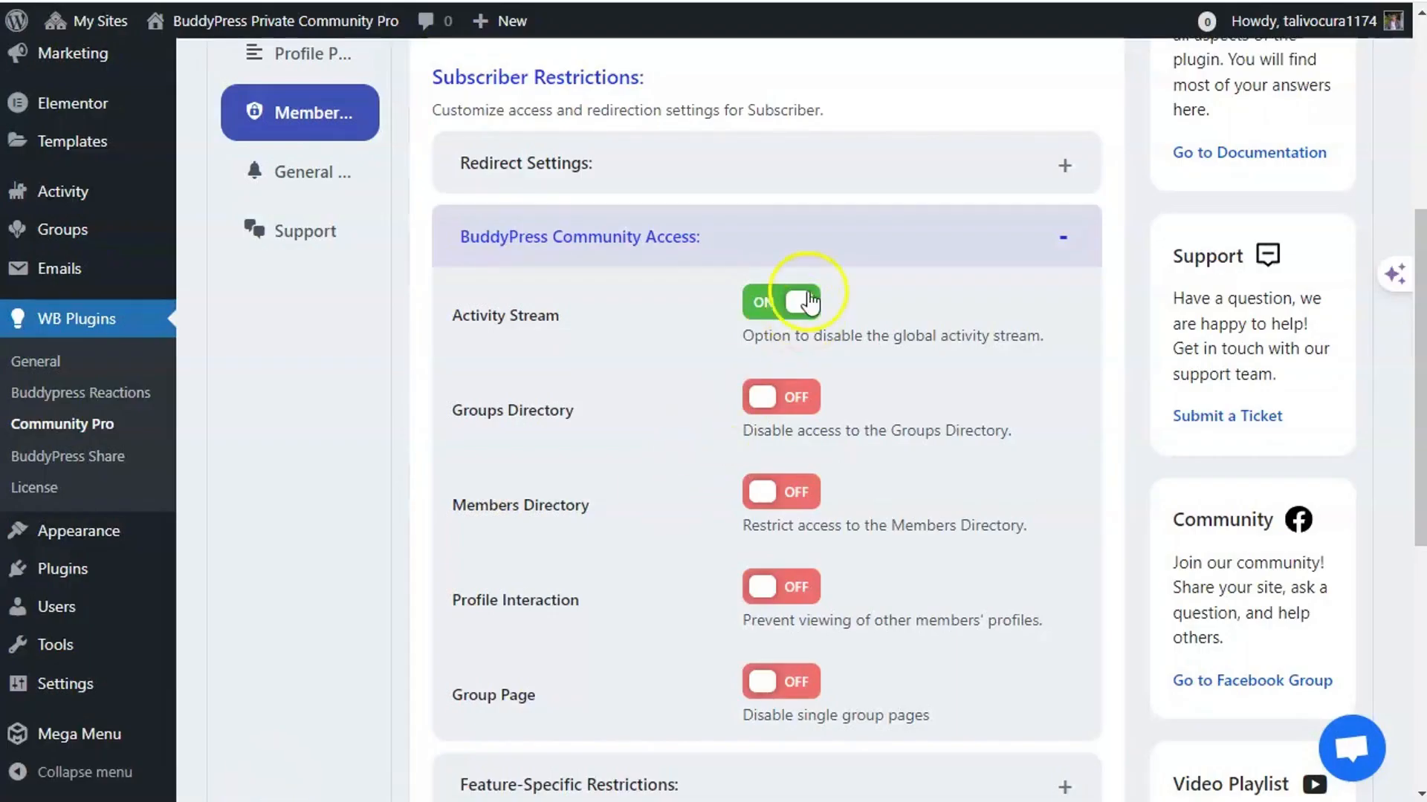
left_click(807, 293)
scroll(578, 389, "down", 8)
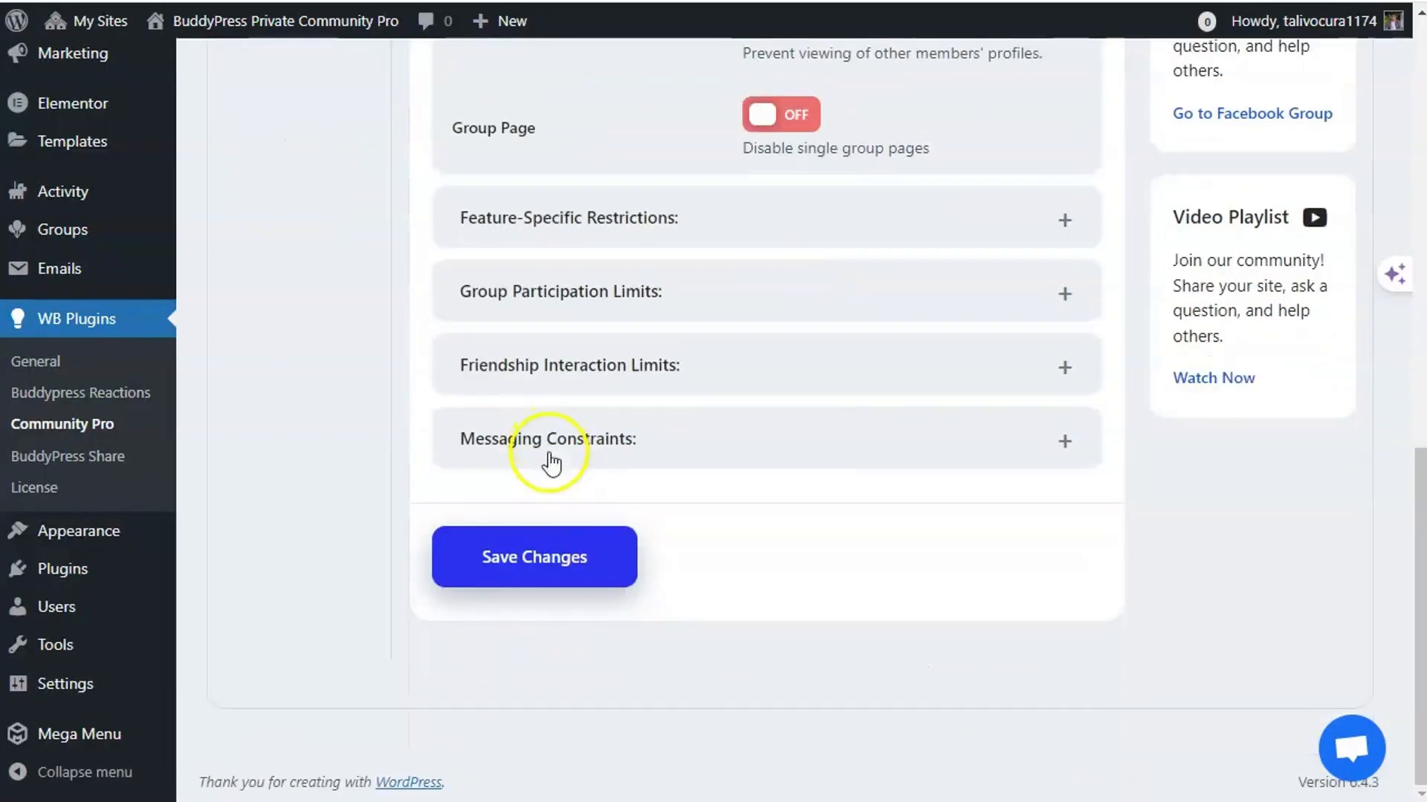
- Save the restriction settings and recheck the News Feed redirect on the frontend
left_click(449, 575)
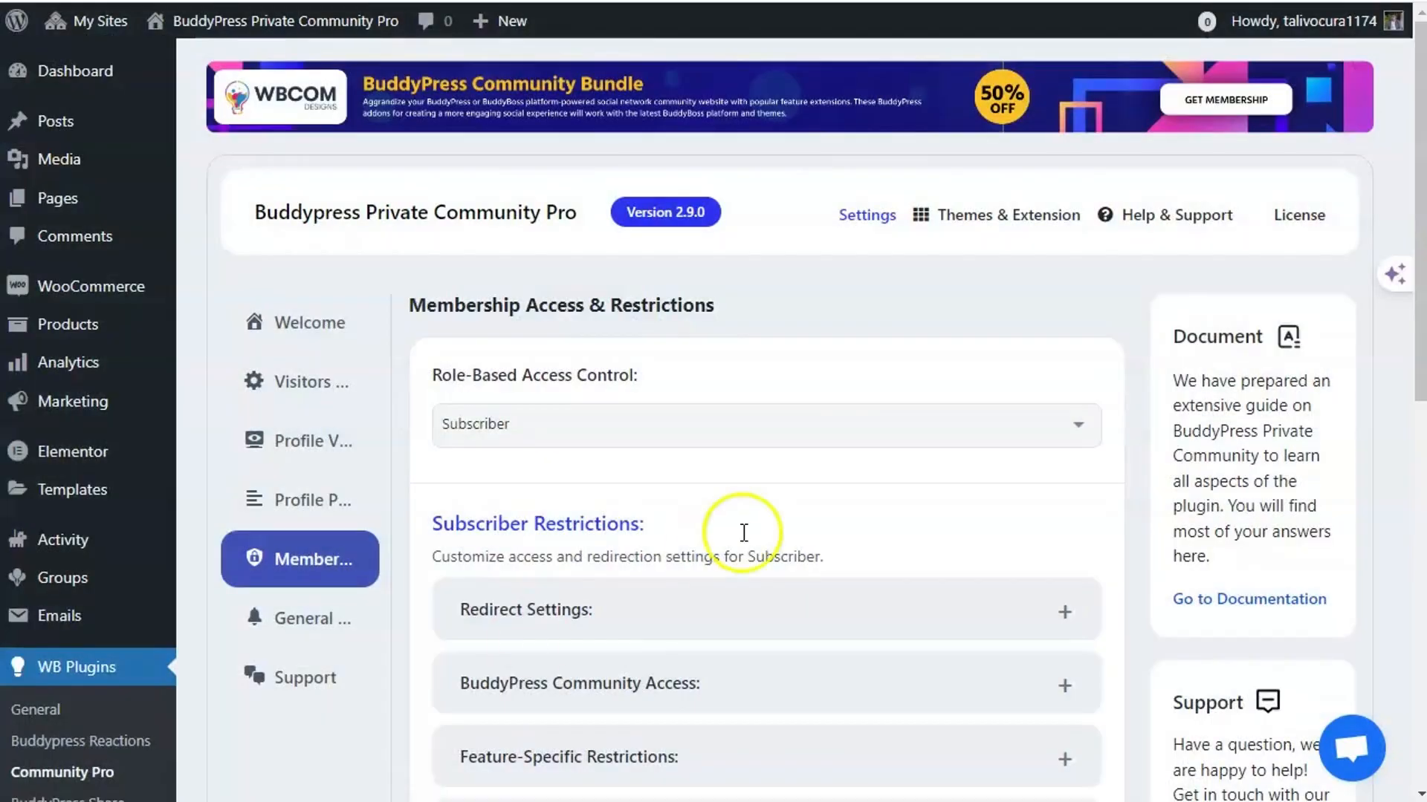
scroll(743, 533, "down", 2)
left_click(729, 572)
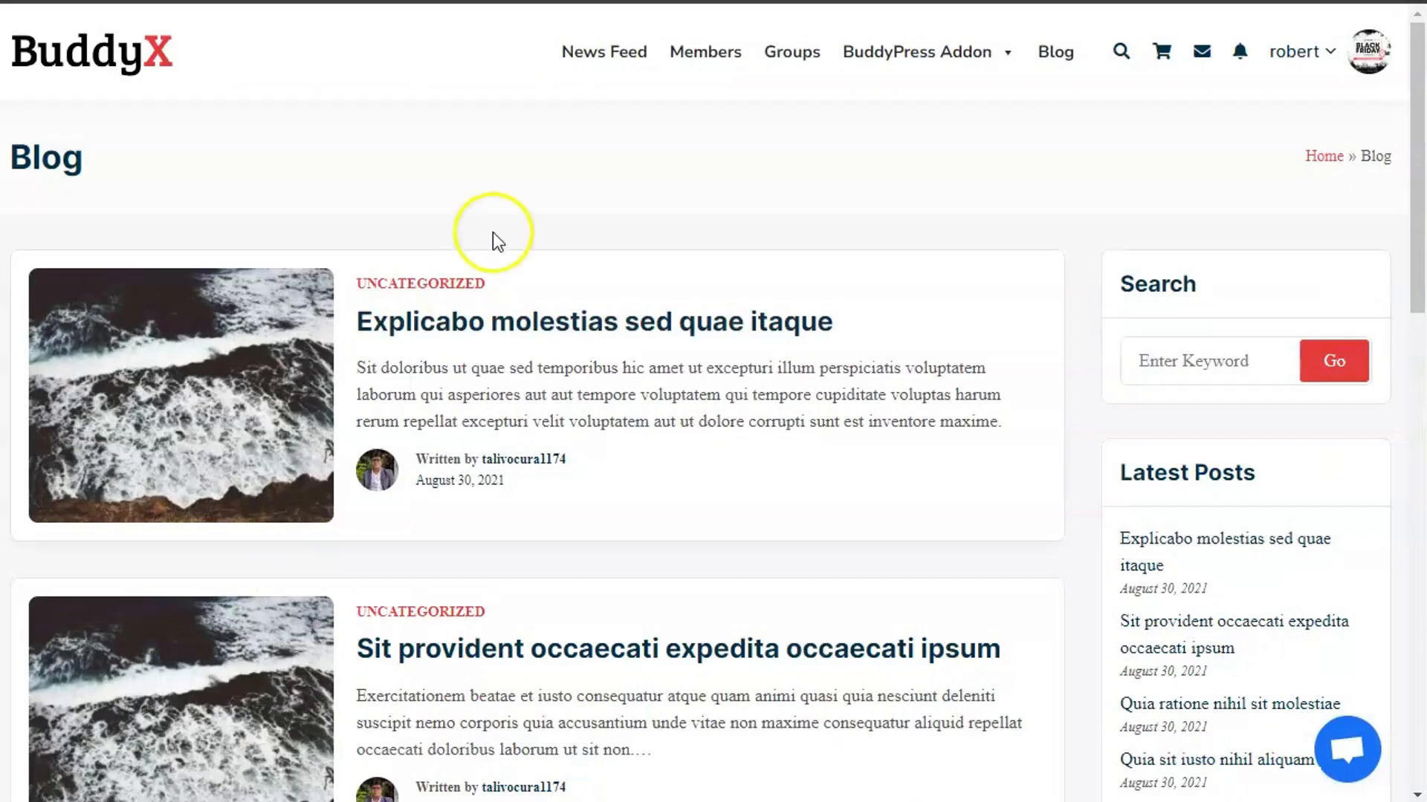
left_click(589, 53)
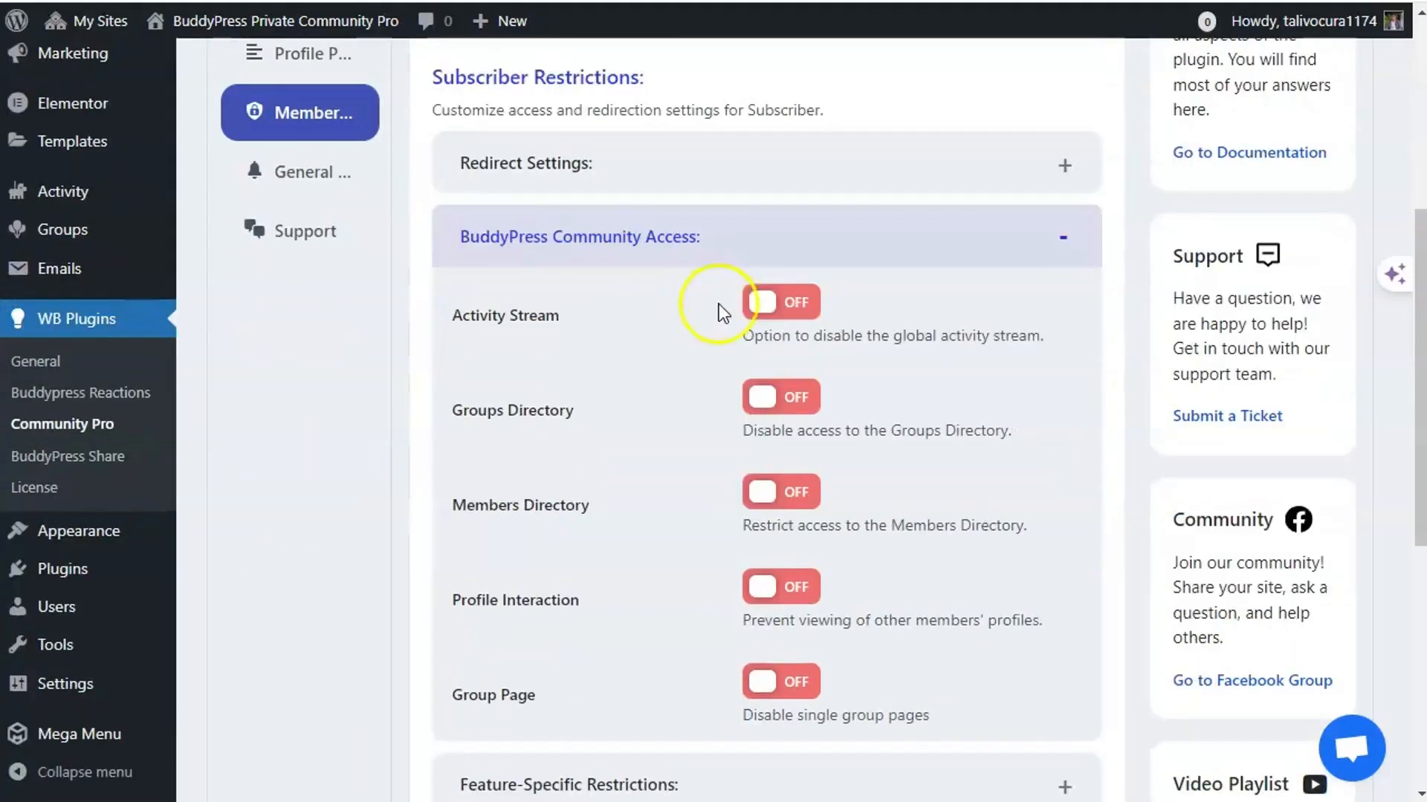
left_click(808, 182)
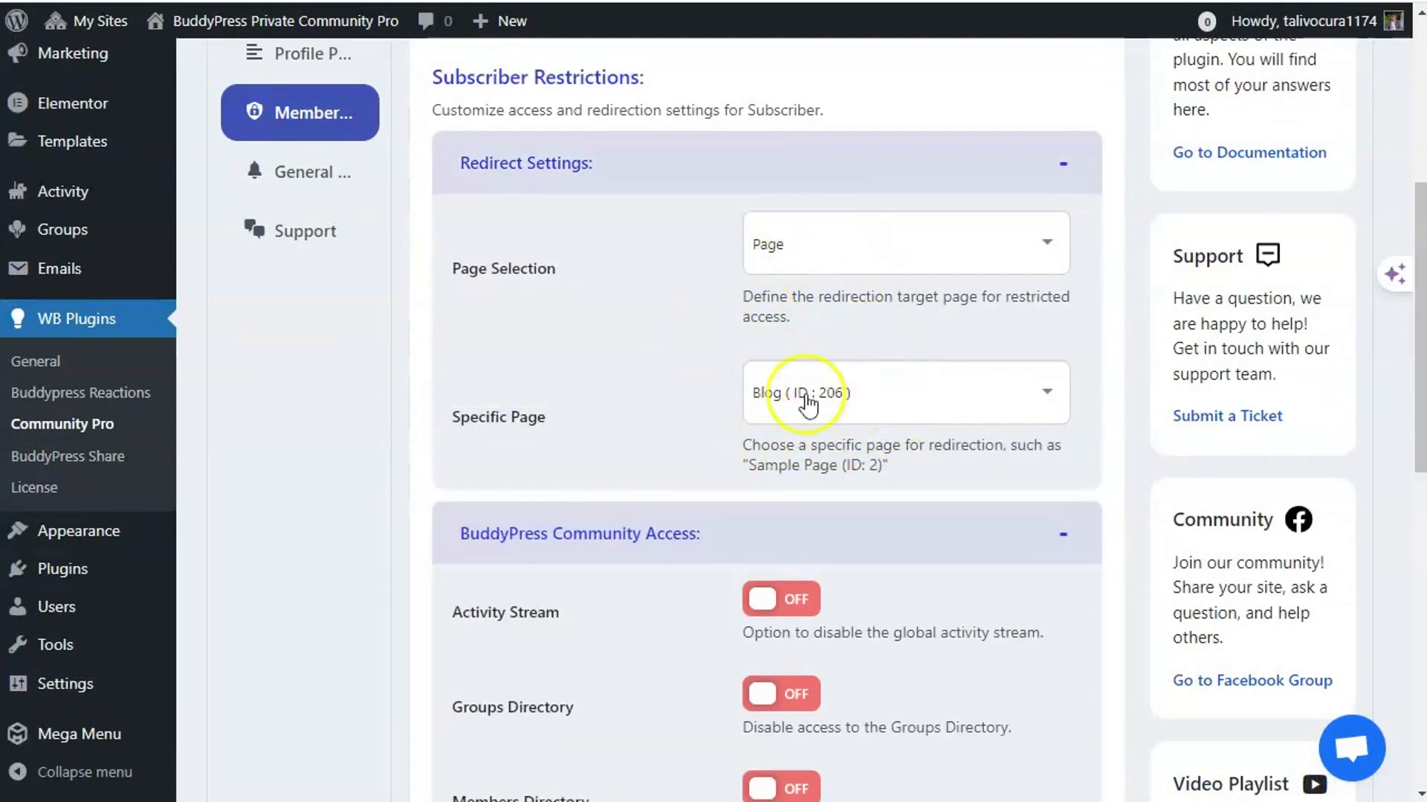
left_click(616, 180)
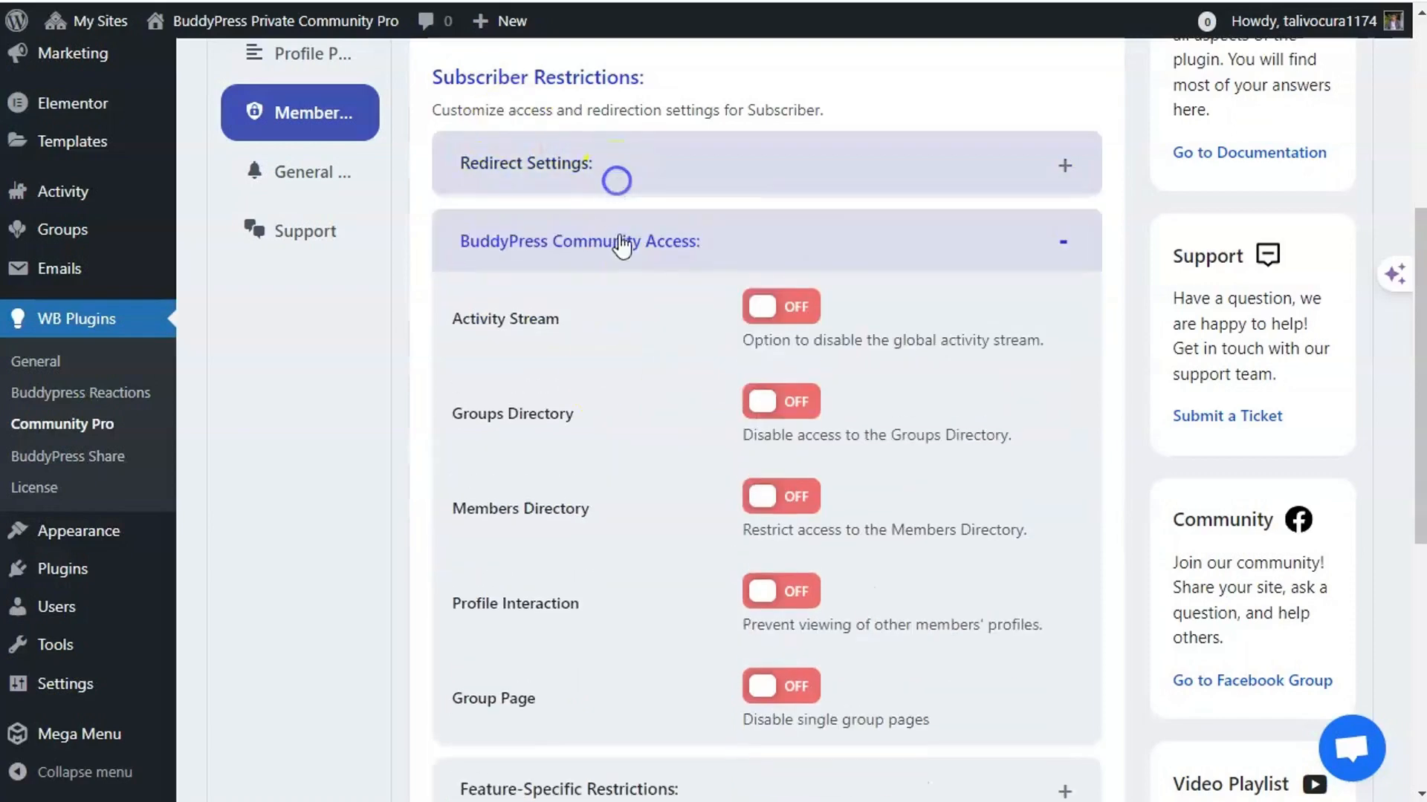
scroll(645, 456, "down", 2)
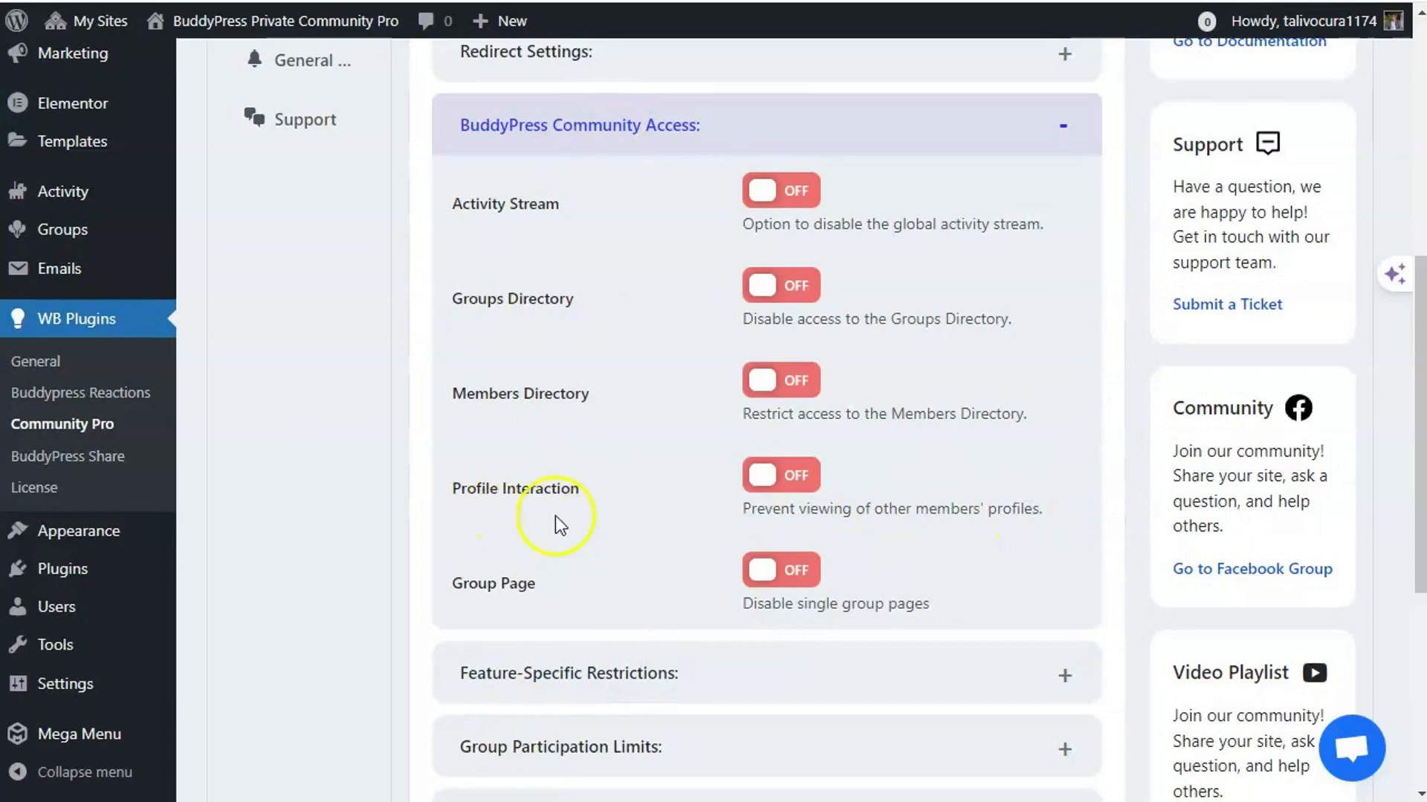
left_click_drag(434, 498, 436, 599)
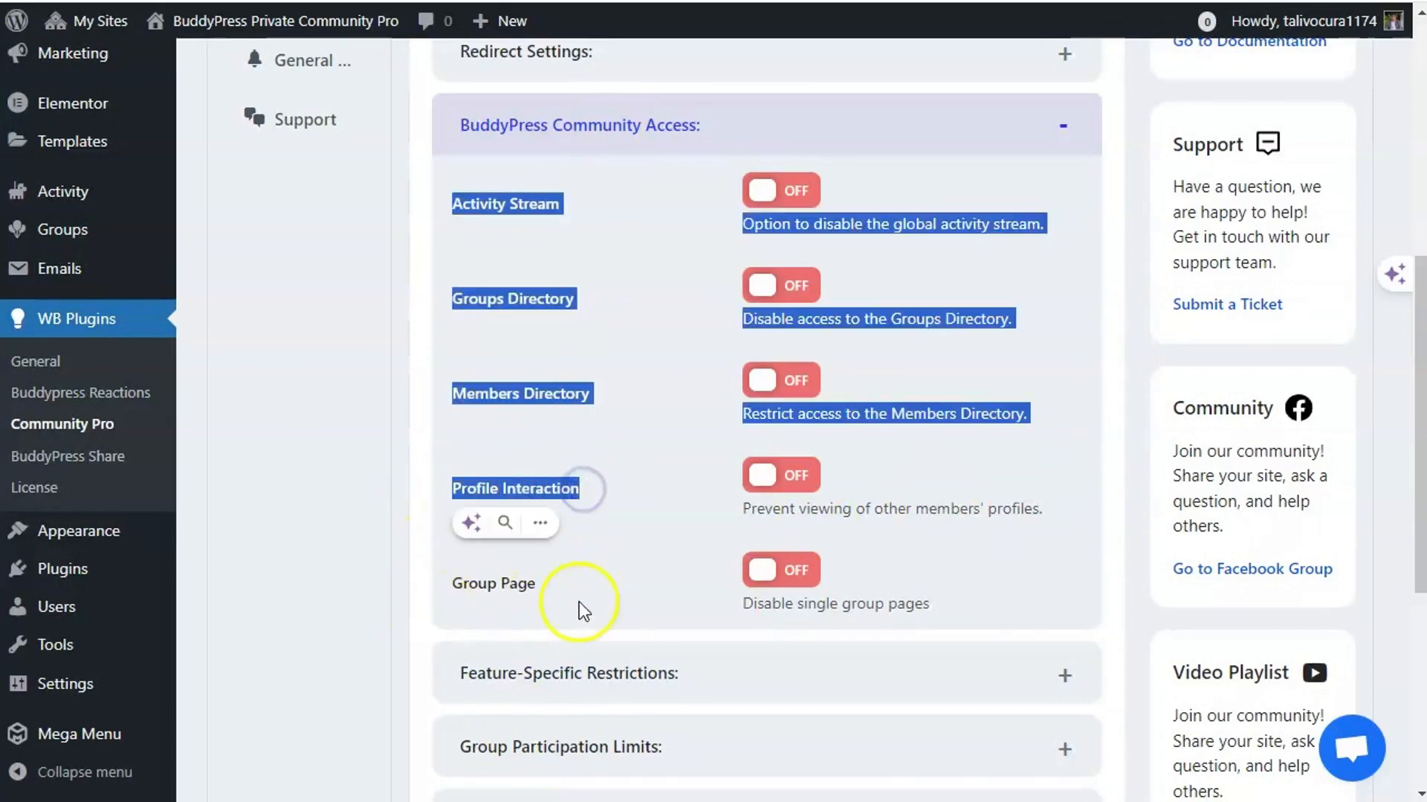
scroll(594, 580, "down", 2)
- Expand Feature-Specific Restrictions, showing Friendship, Messaging and Activity Posting limits all off
left_click(667, 590)
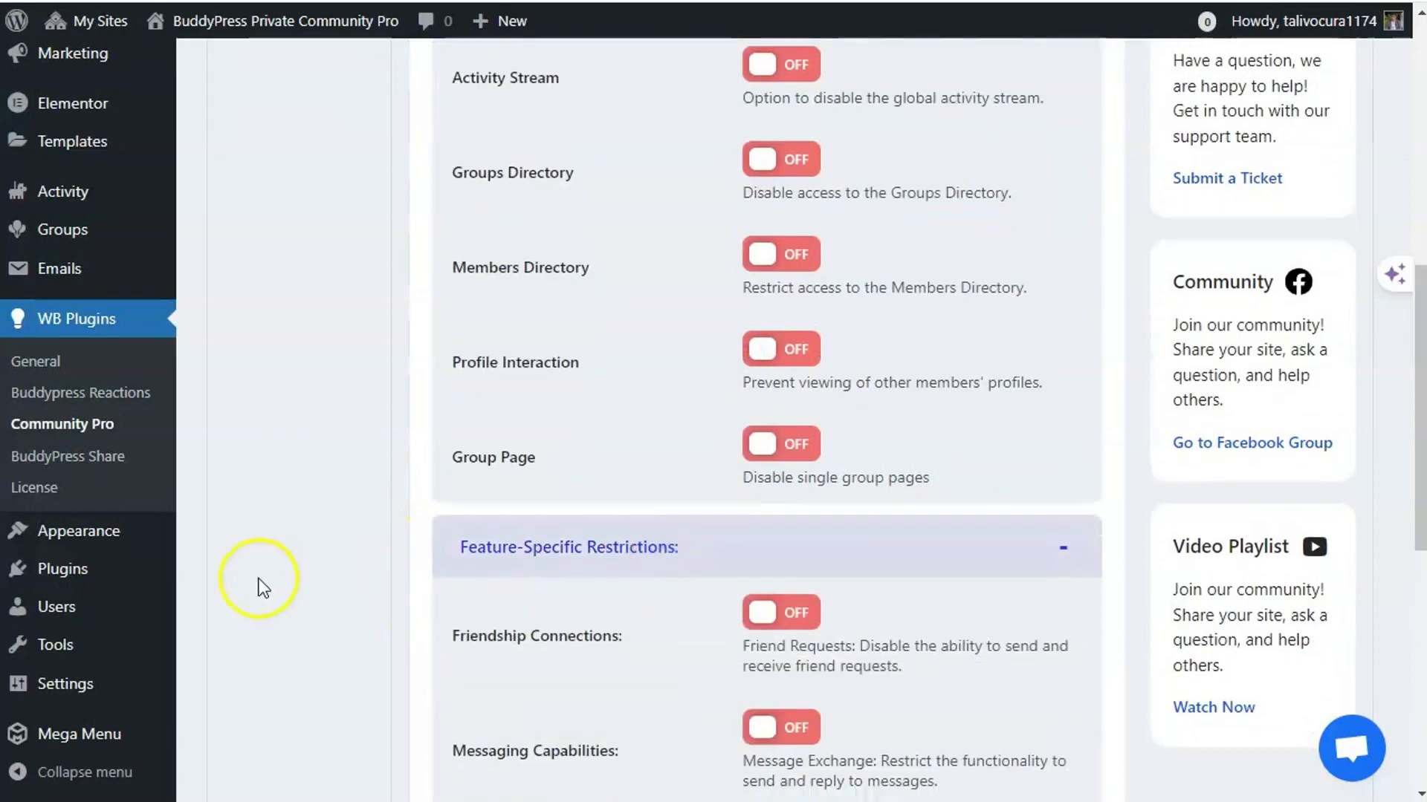
scroll(269, 584, "down", 1)
scroll(267, 582, "up", 5)
left_click(645, 239)
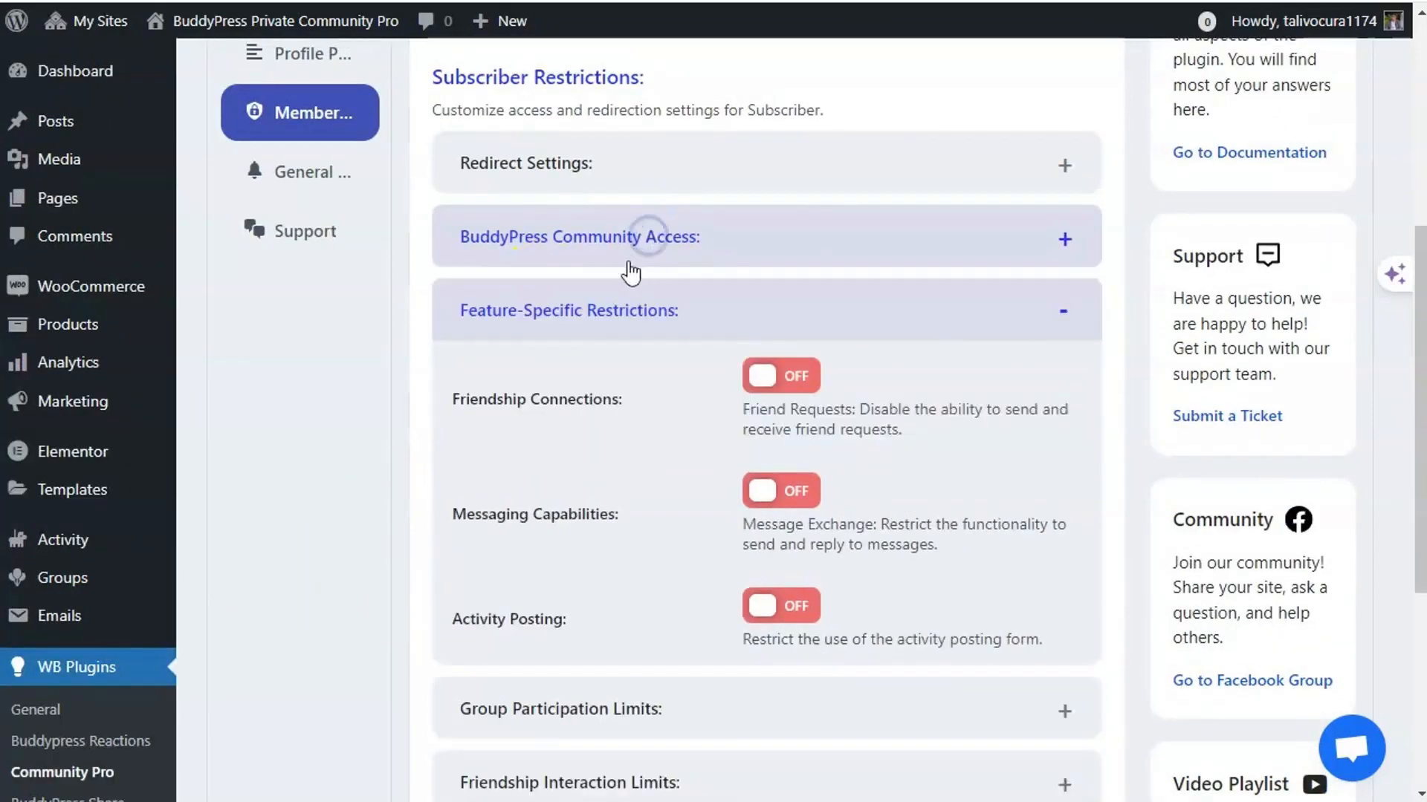
left_click(623, 241)
left_click(689, 241)
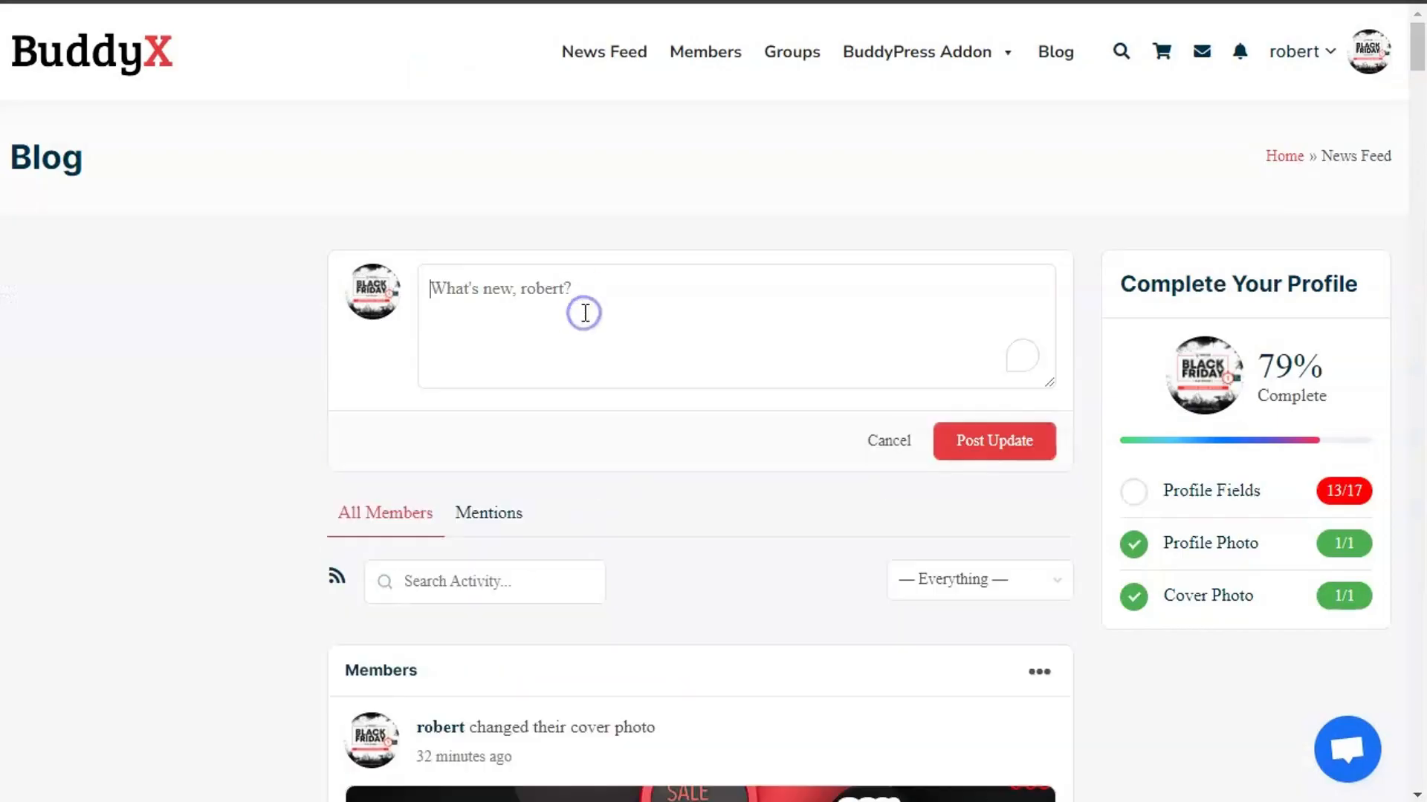
- Post a test status update and send a friend request to another member
type("test")
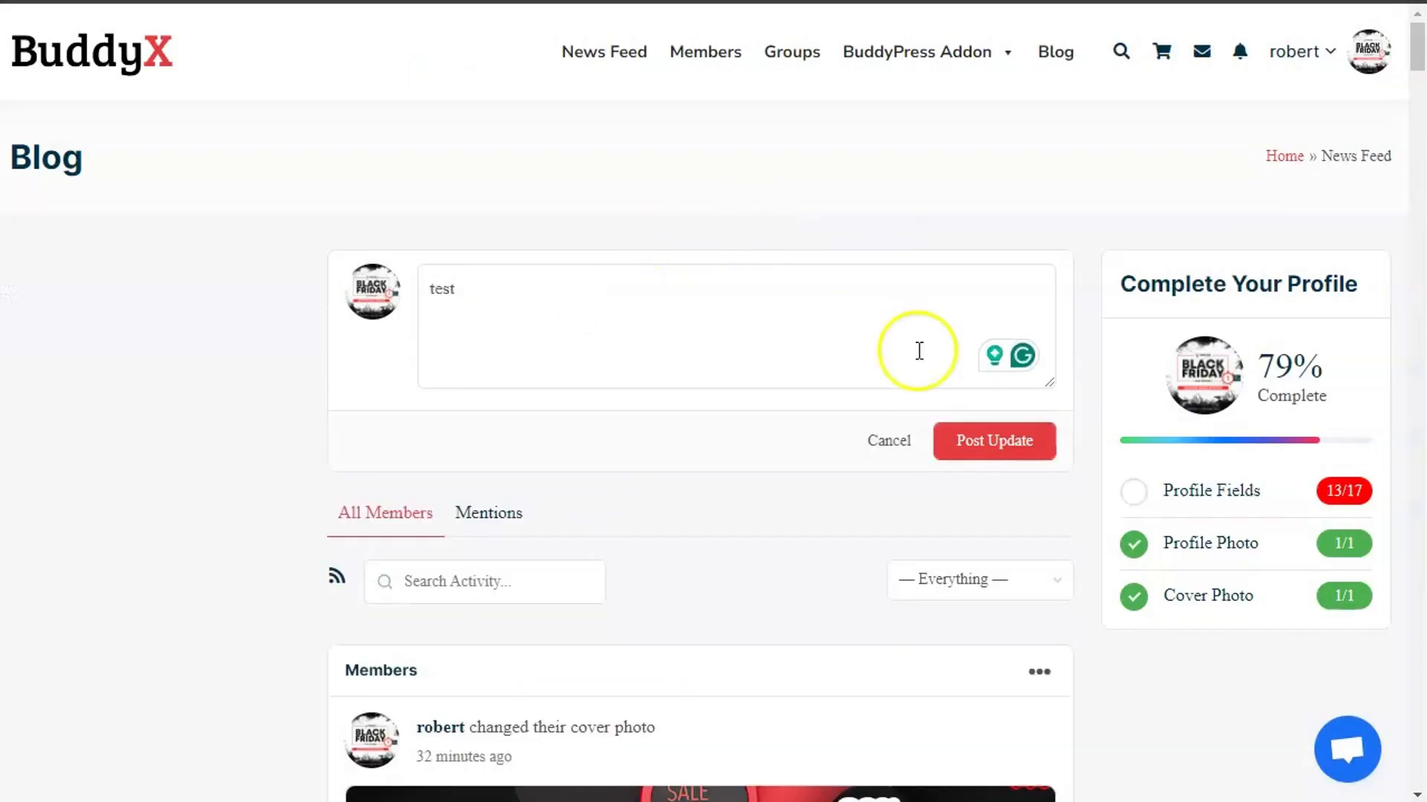
left_click(970, 445)
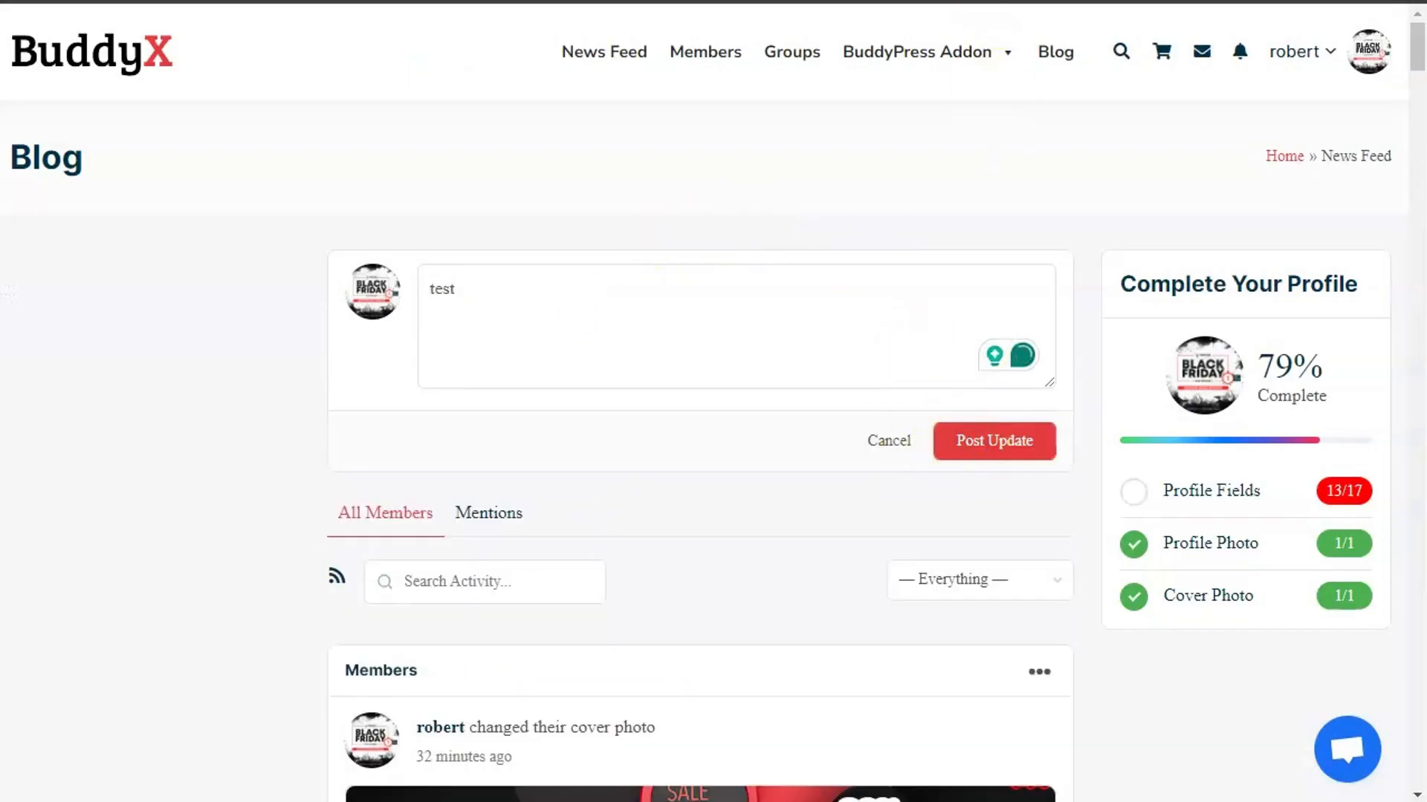
left_click(988, 1)
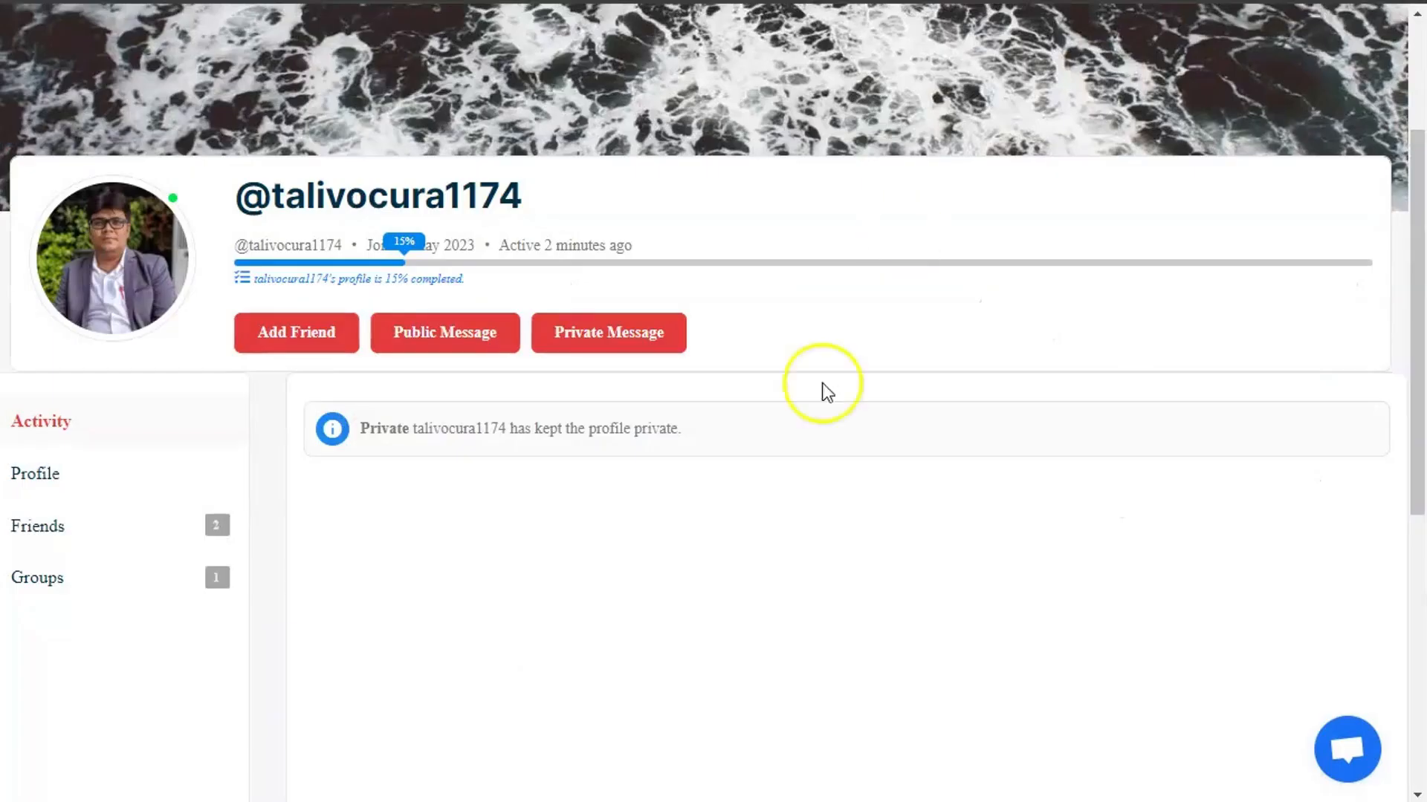
left_click(296, 338)
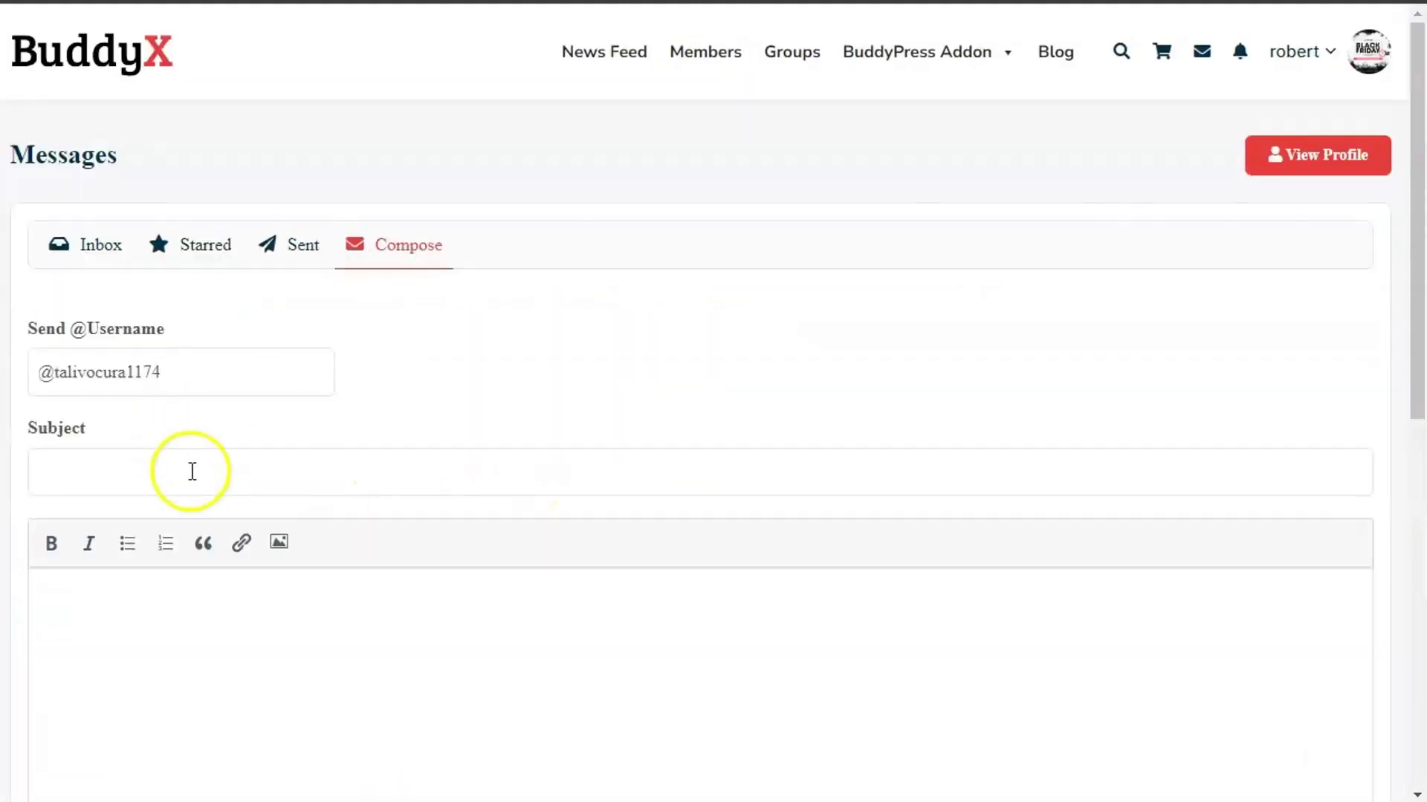
- Send that member a private message with subject 'hi' and body 'hello'
left_click(169, 480)
type("hi")
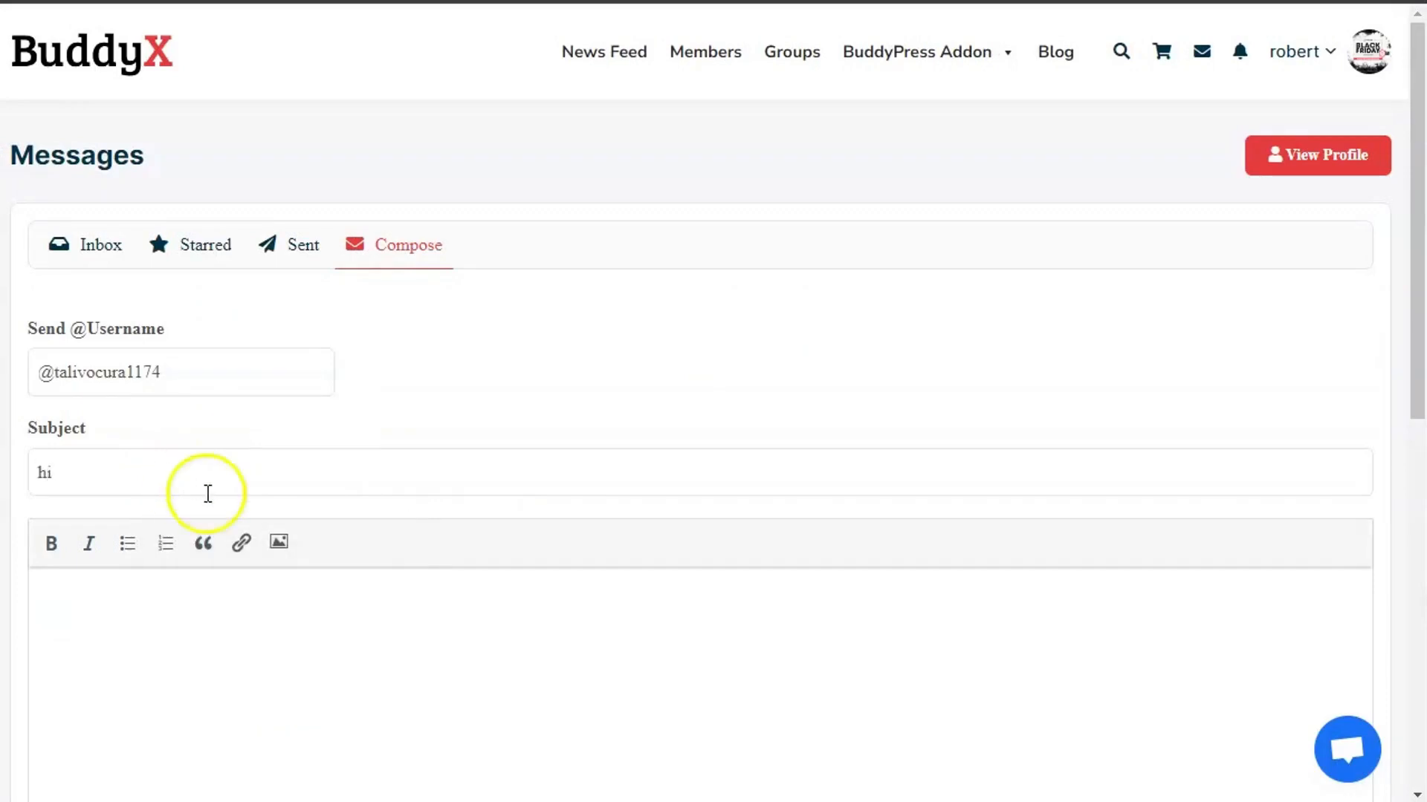
left_click(207, 617)
type("hello")
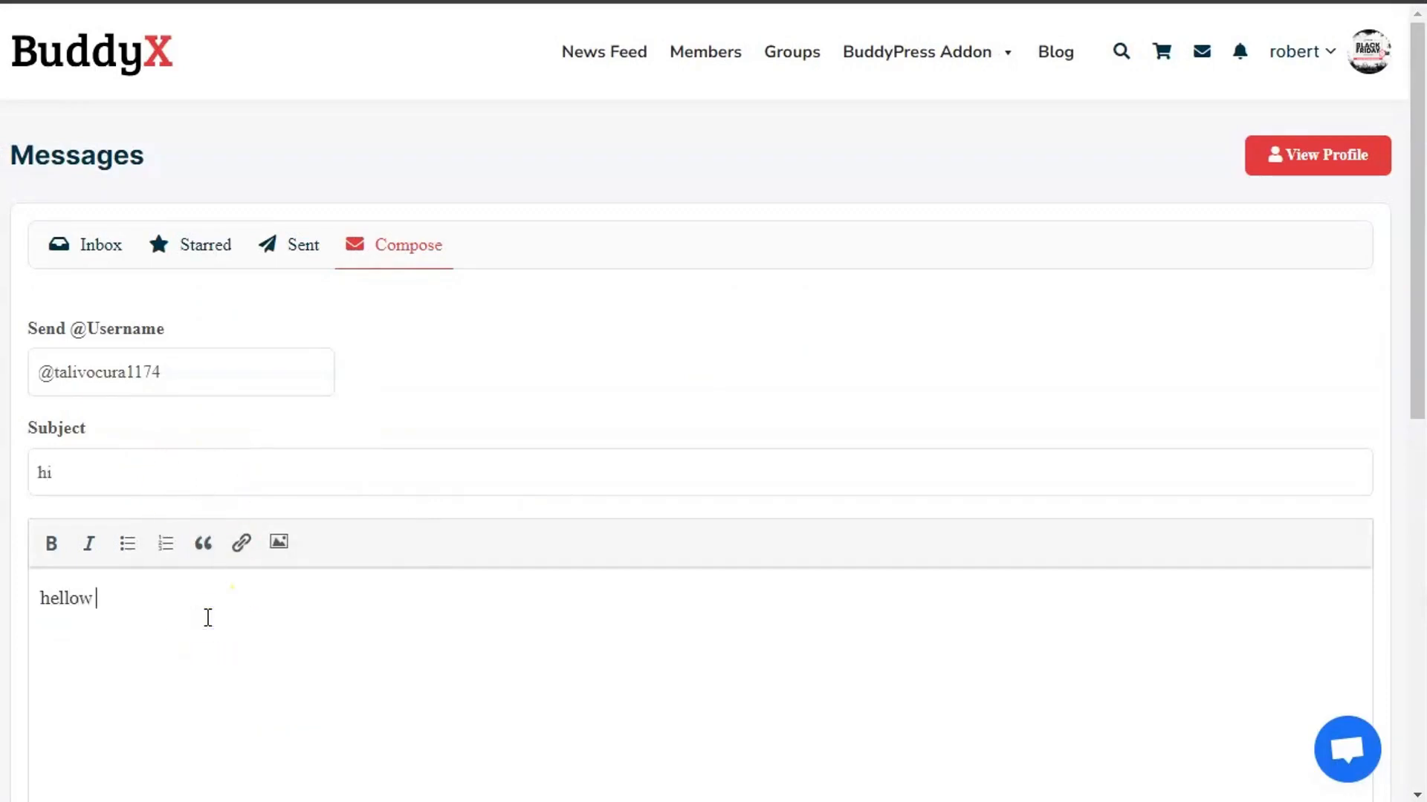
scroll(208, 617, "down", 10)
left_click(68, 167)
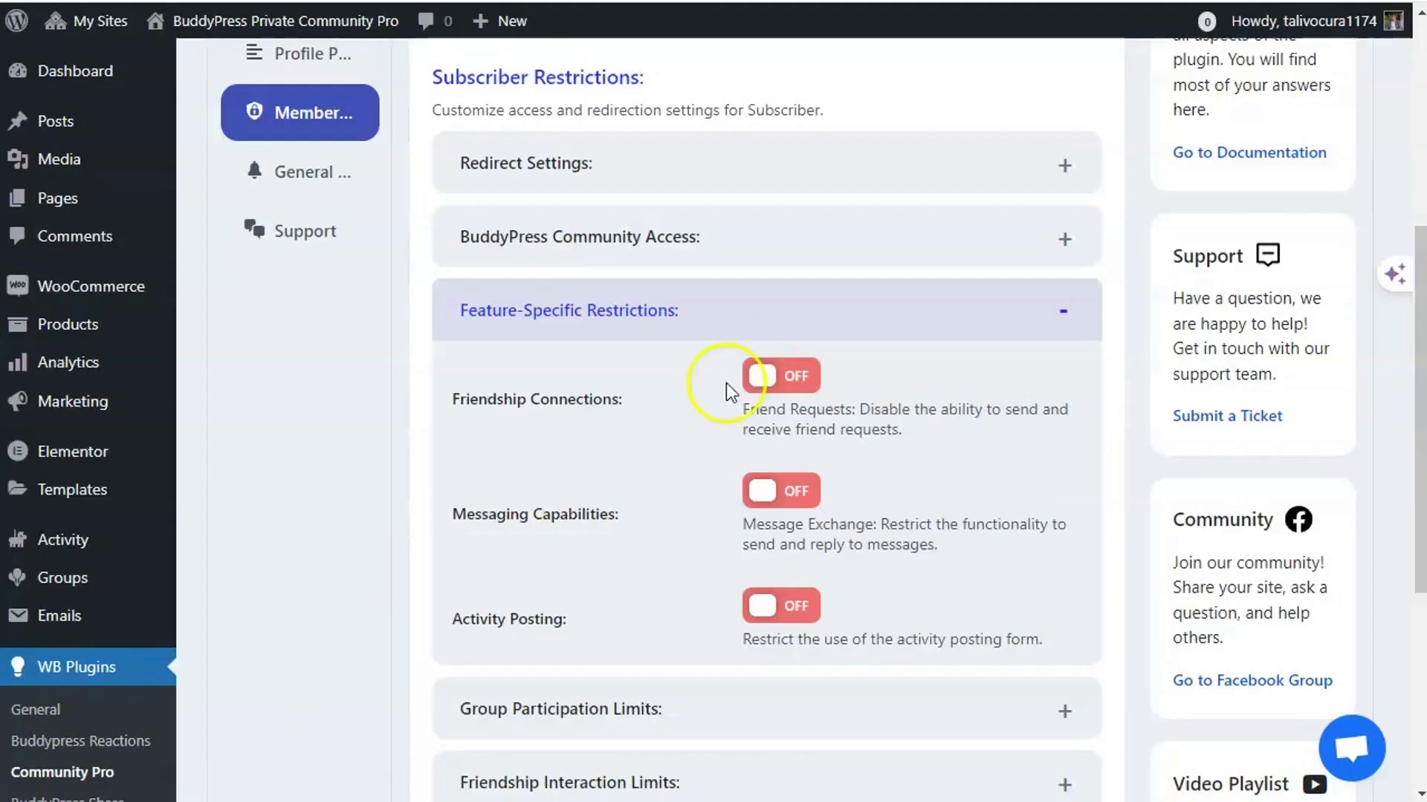
- Turn on Friendship Connections, Messaging Capabilities and Activity Posting restrictions and save
left_click(754, 376)
left_click(773, 492)
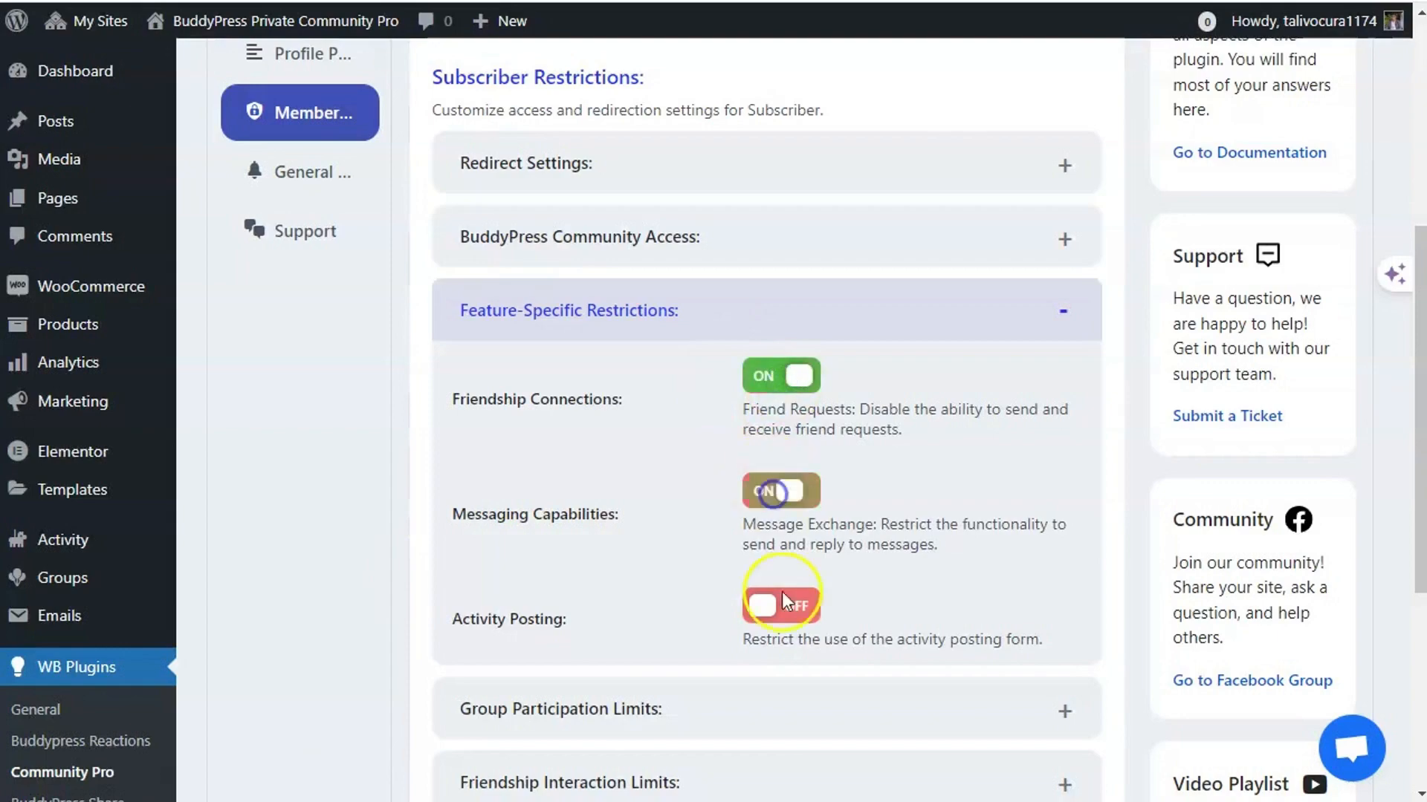
left_click(782, 603)
scroll(520, 389, "down", 5)
left_click(558, 555)
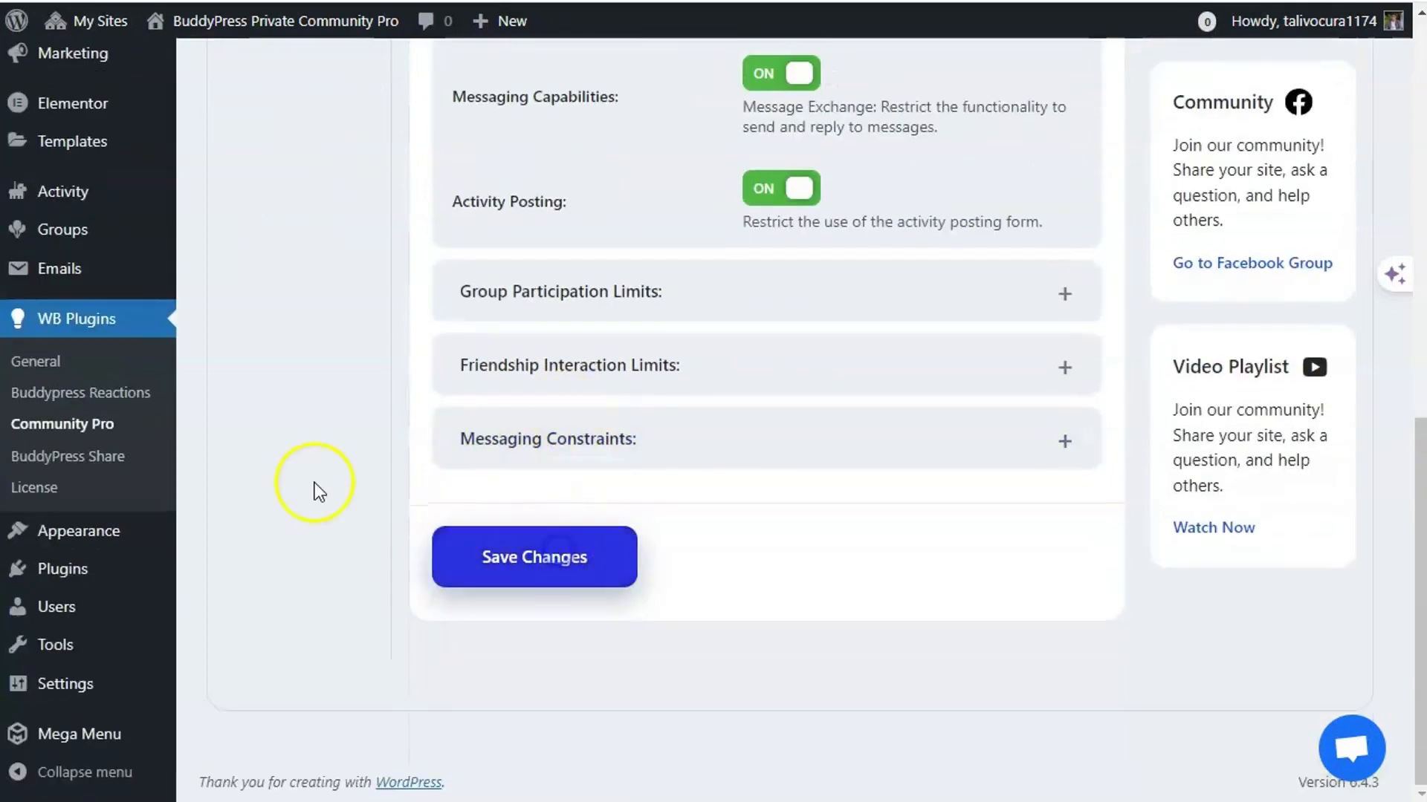
- Reopen Feature-Specific Restrictions to confirm the three Subscriber restrictions stayed on
scroll(315, 490, "up", 3)
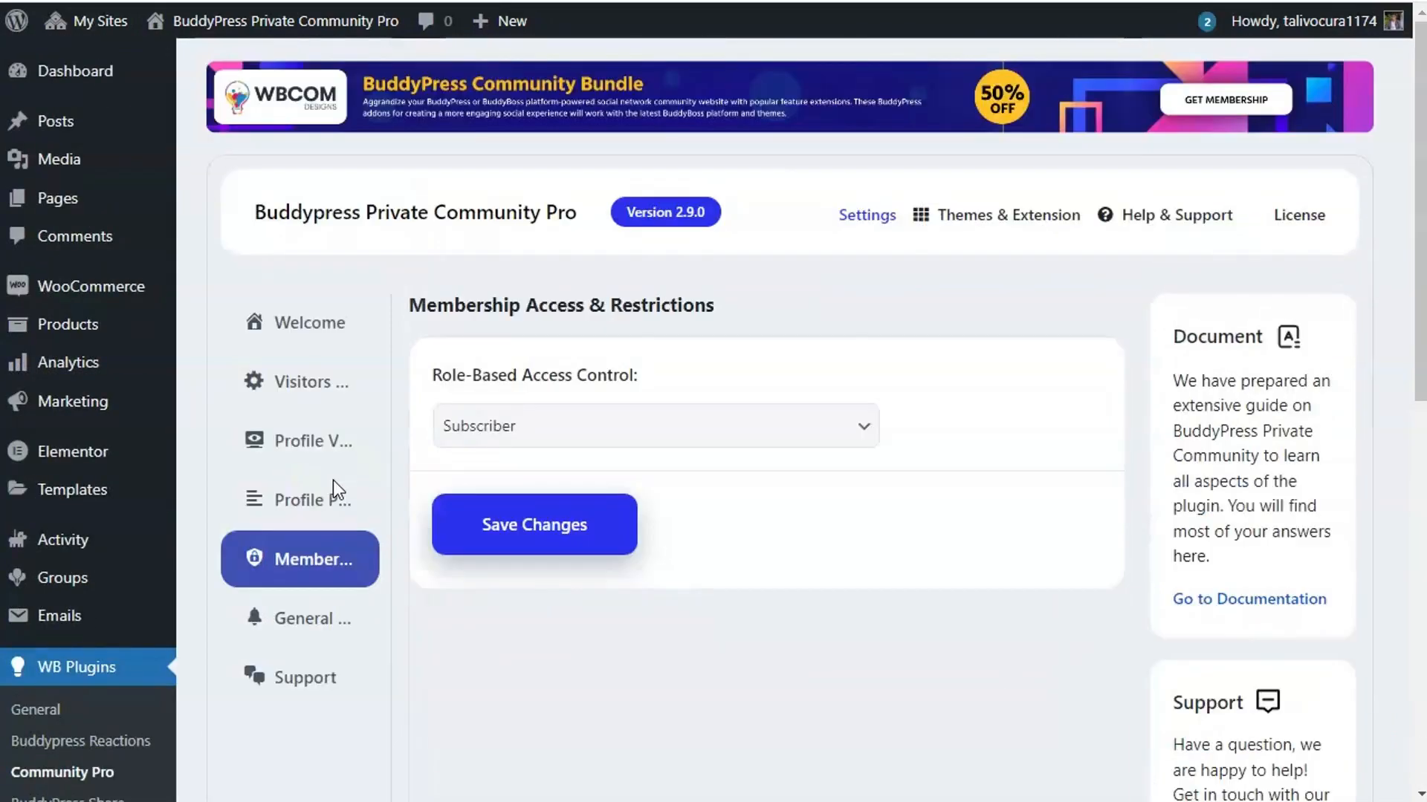
scroll(445, 490, "down", 3)
scroll(589, 548, "down", 2)
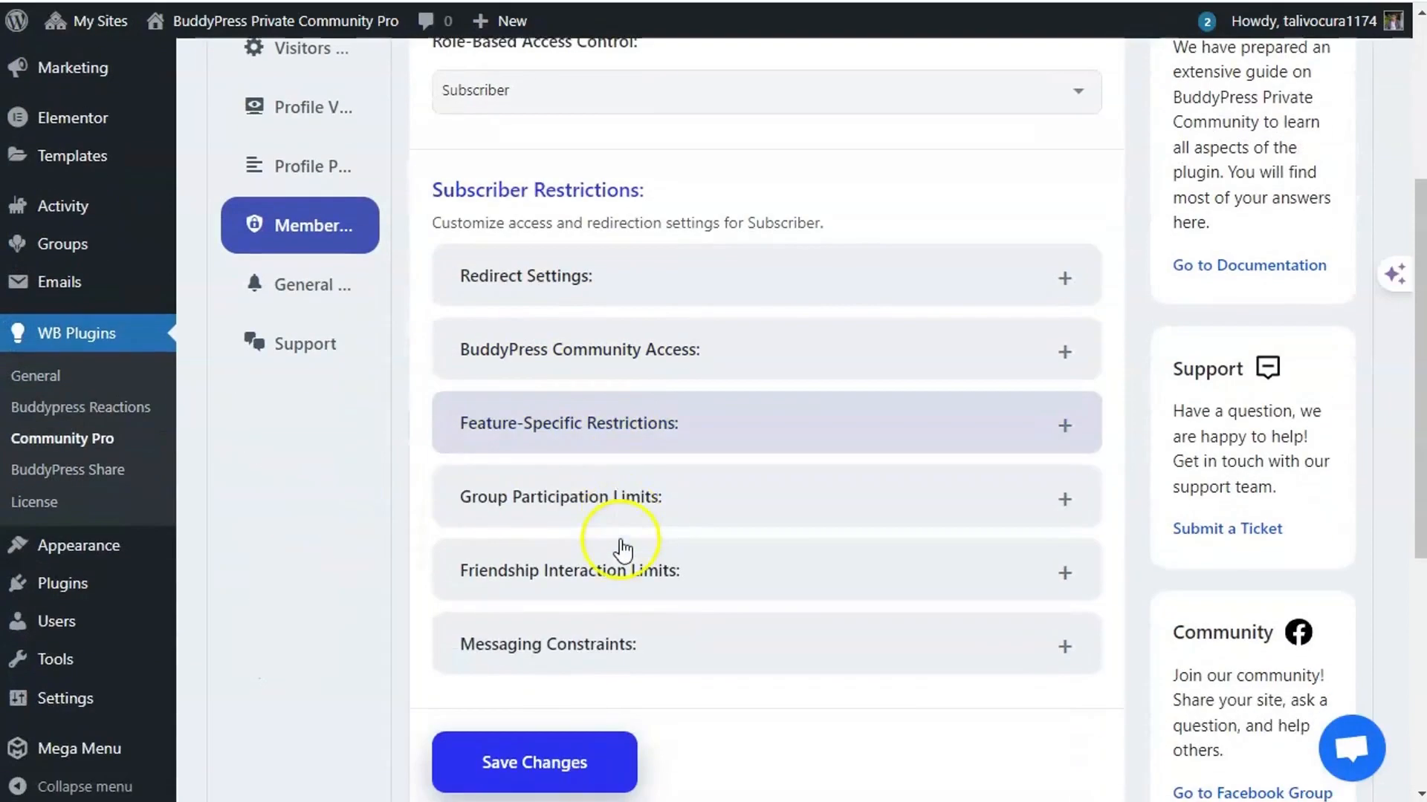
left_click(640, 423)
scroll(520, 505, "down", 1)
scroll(490, 524, "down", 2)
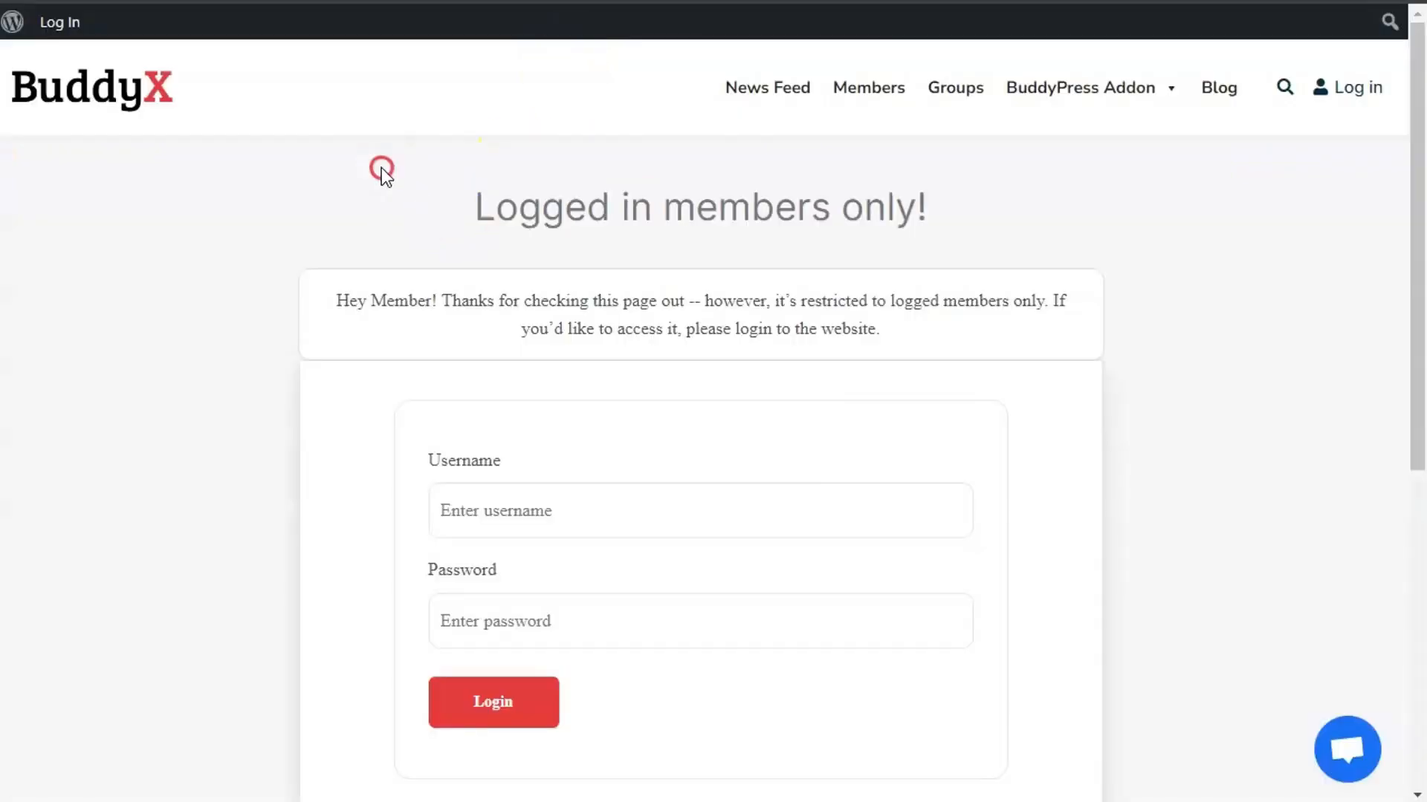
- Reload the BuddyX News Feed so the new restrictions apply, leaving no post form
right_click(381, 167)
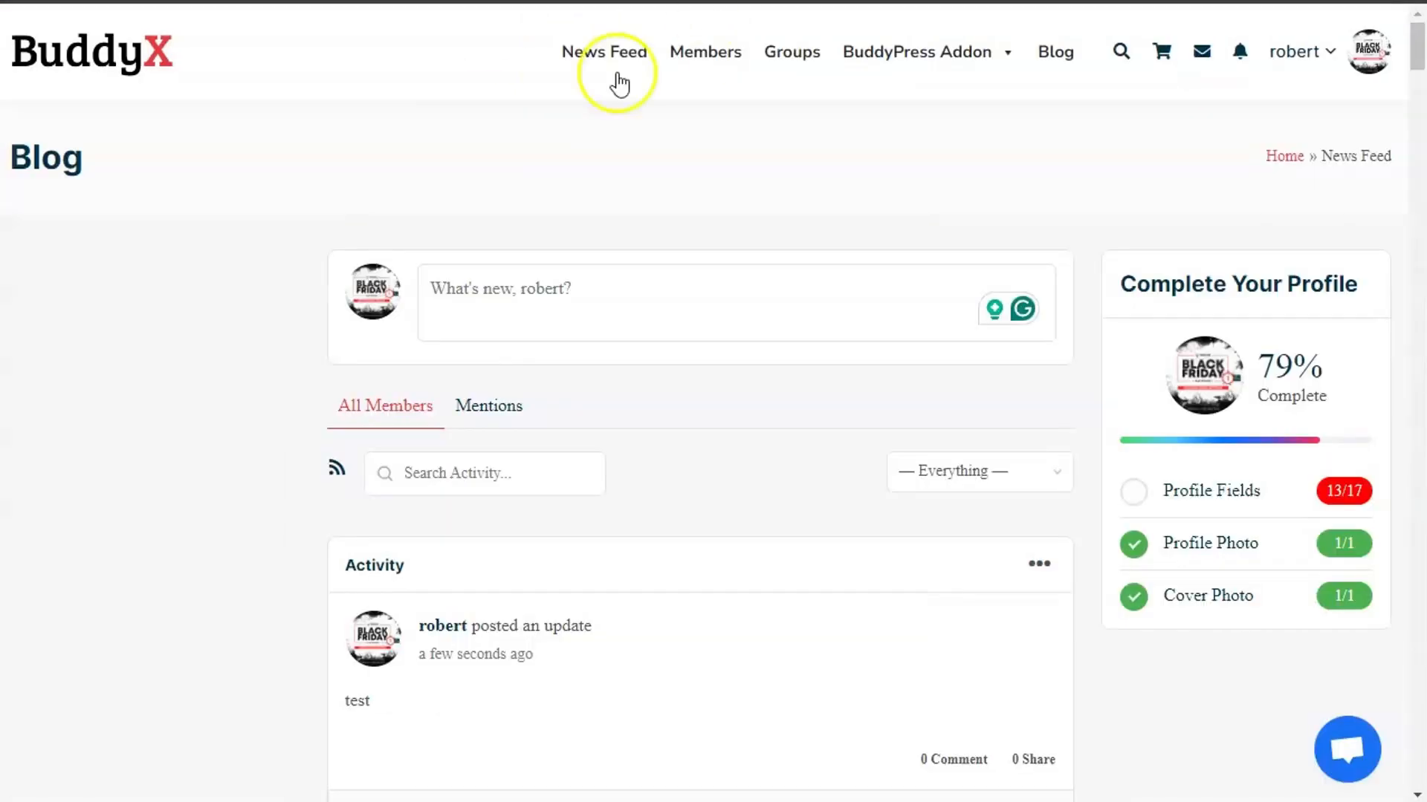
right_click(510, 88)
left_click(559, 183)
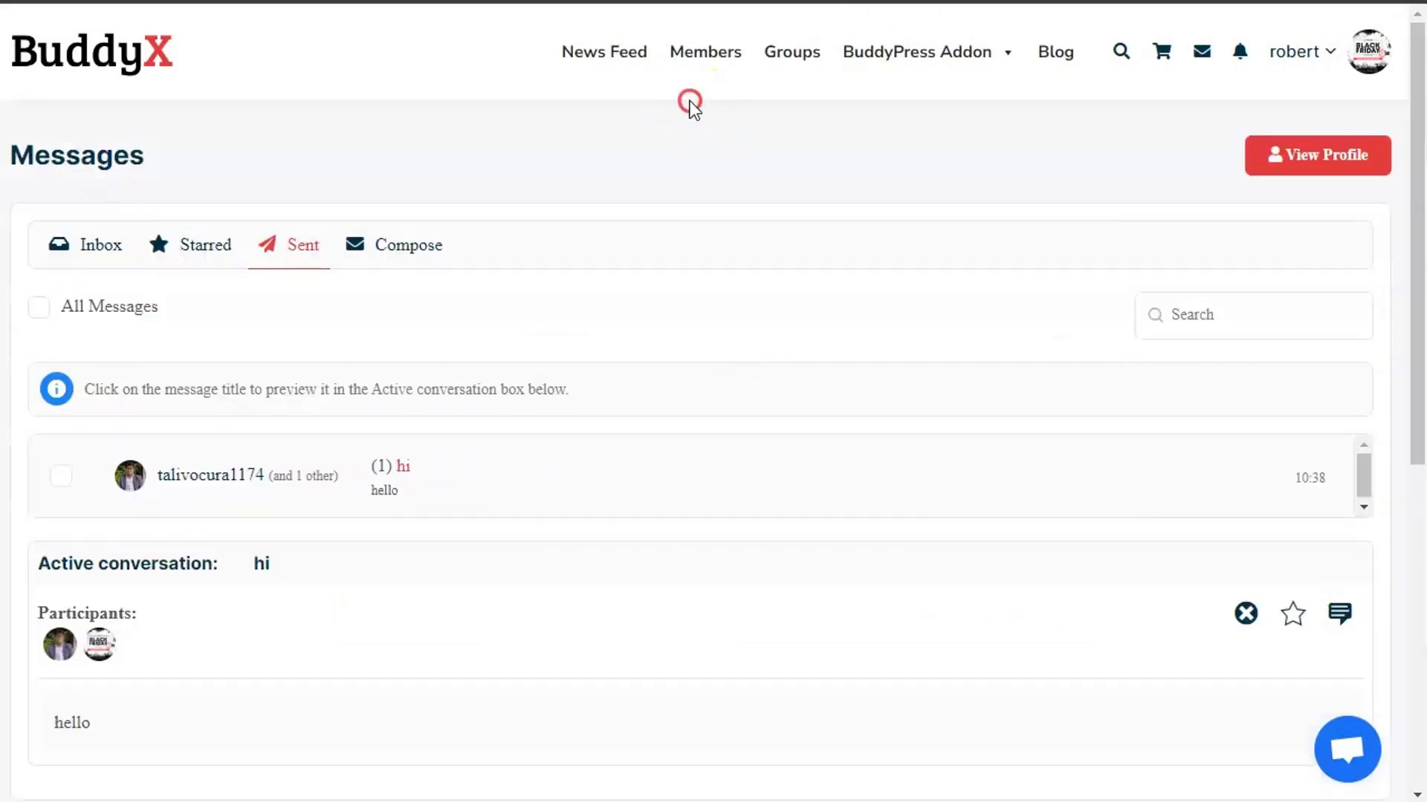
right_click(689, 104)
left_click(740, 192)
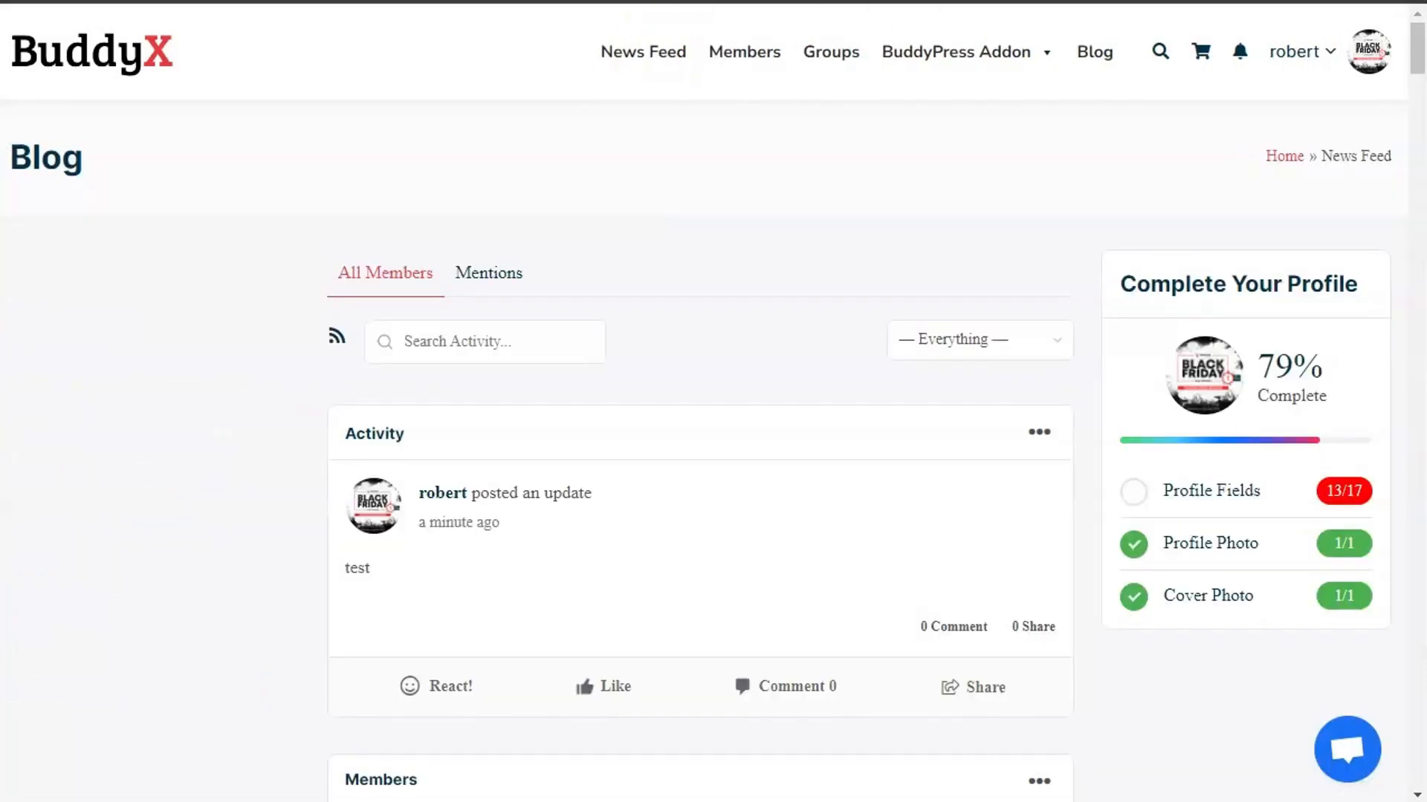
- Open another member's profile from Members and check it lacks friend and private-message options
mouse_move(1301, 51)
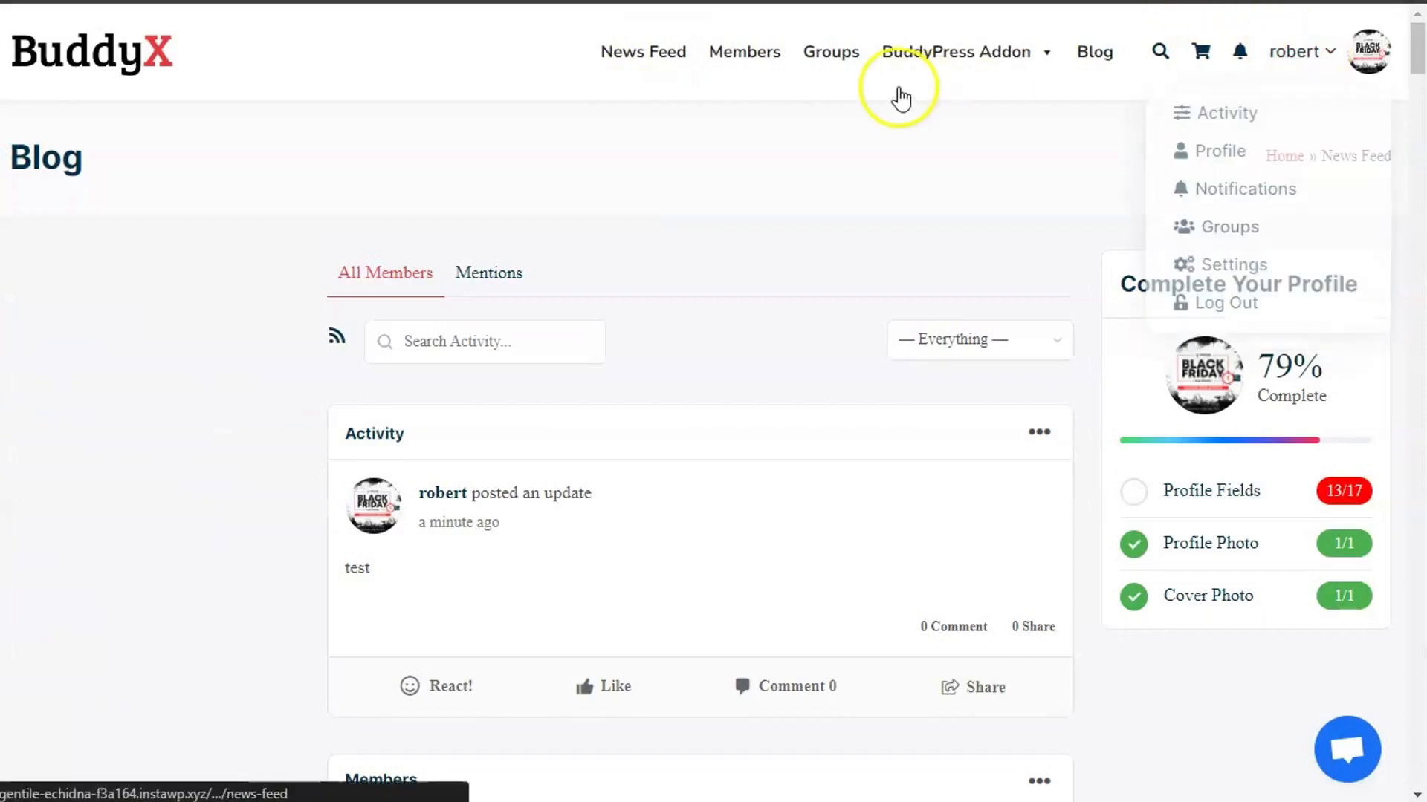
left_click(750, 54)
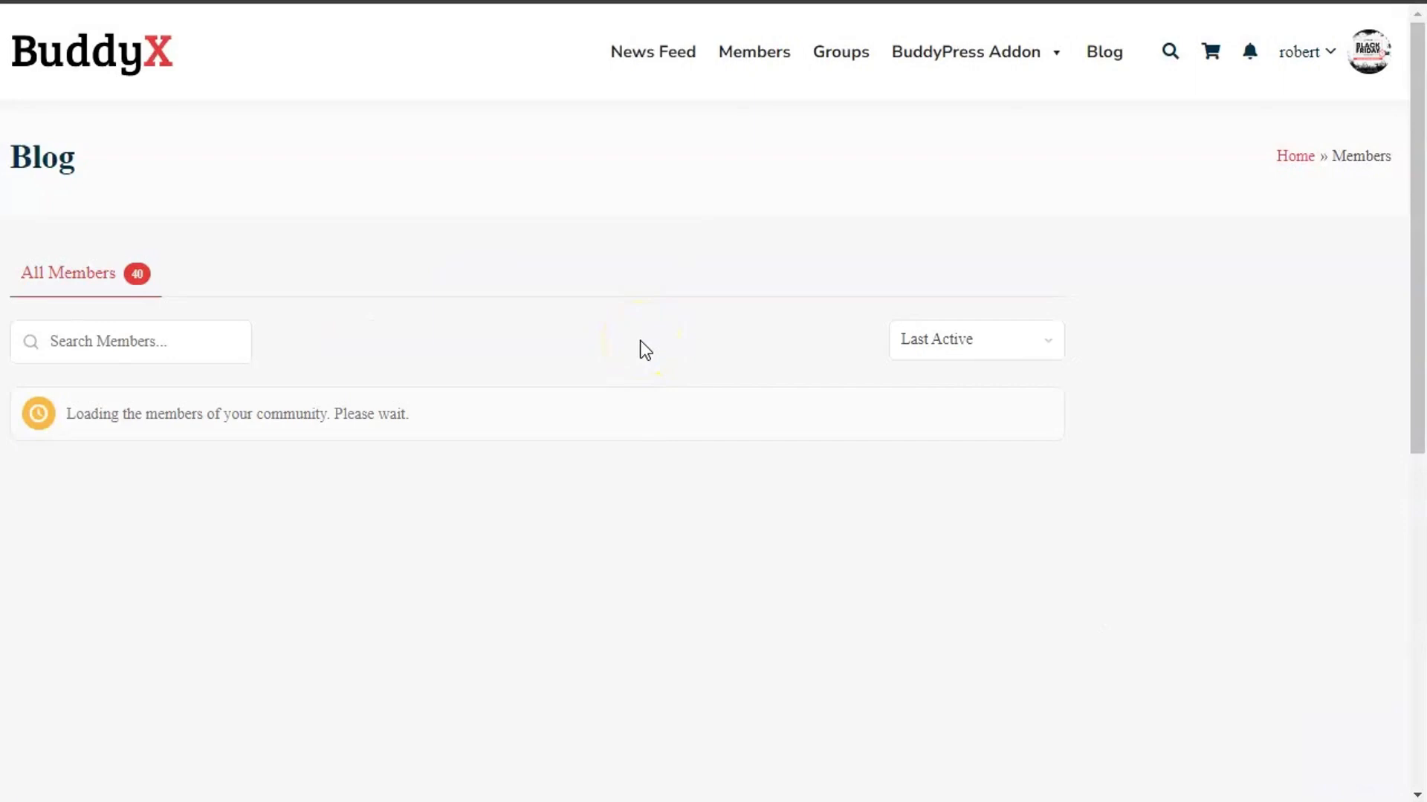
scroll(109, 549, "down", 3)
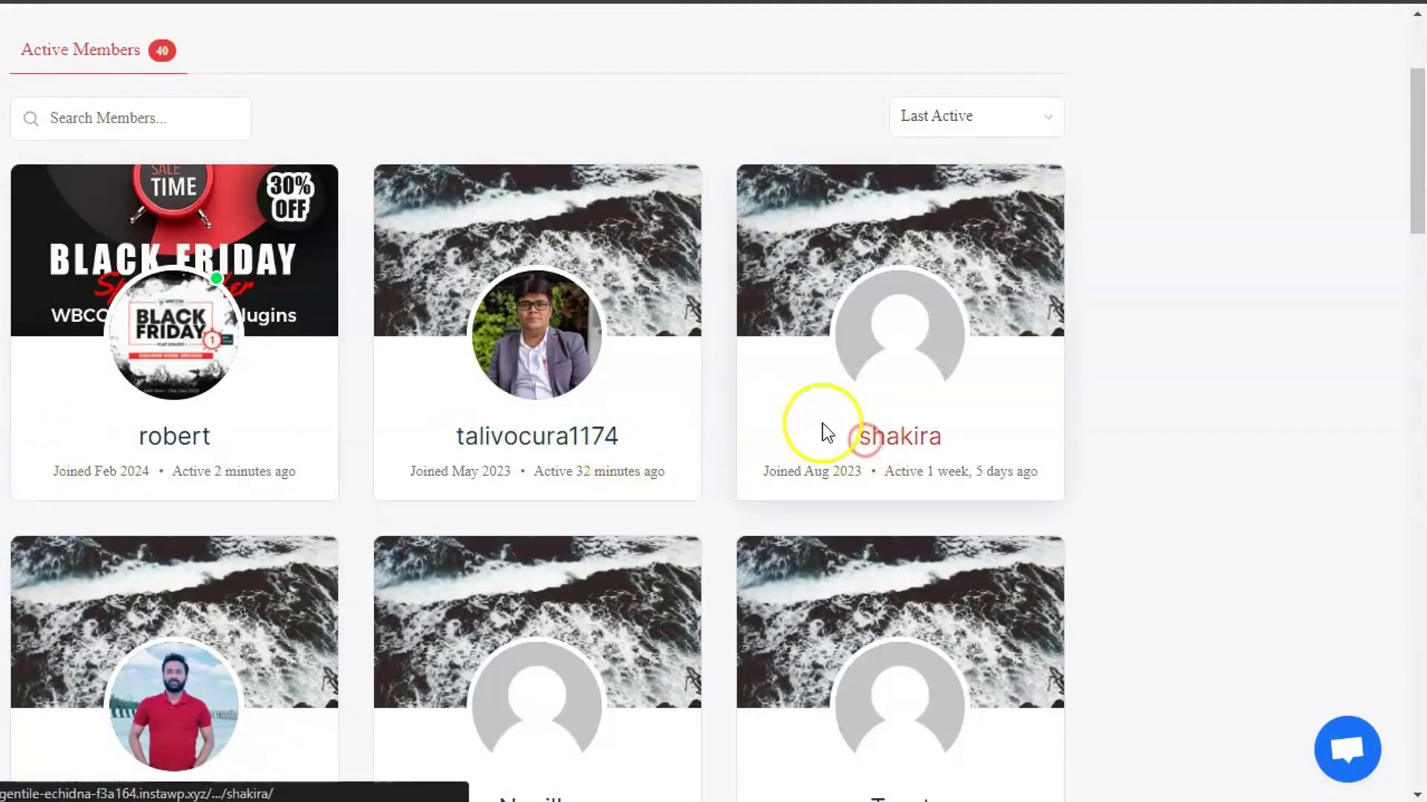
scroll(239, 589, "down", 6)
left_click(922, 1)
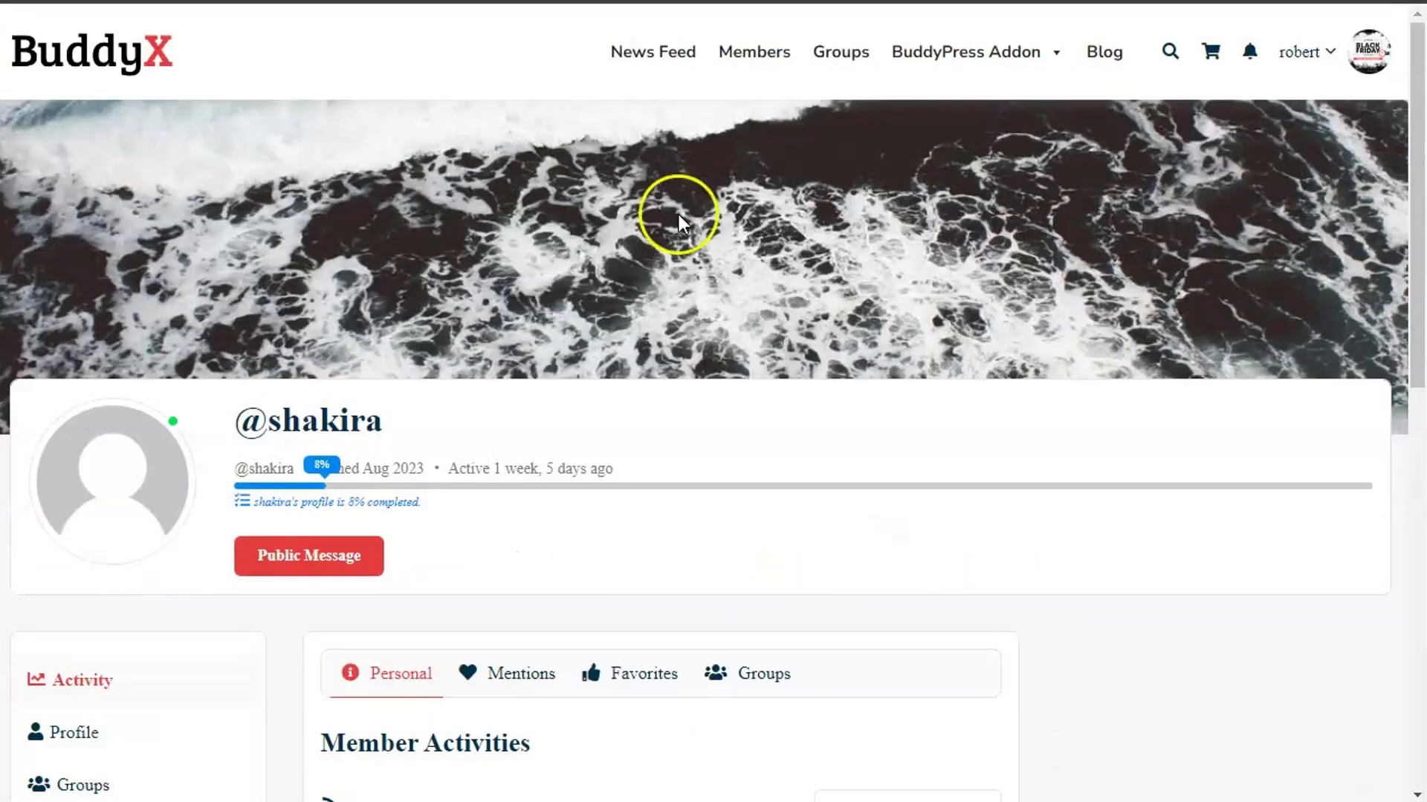
scroll(155, 626, "down", 1)
scroll(155, 626, "down", 4)
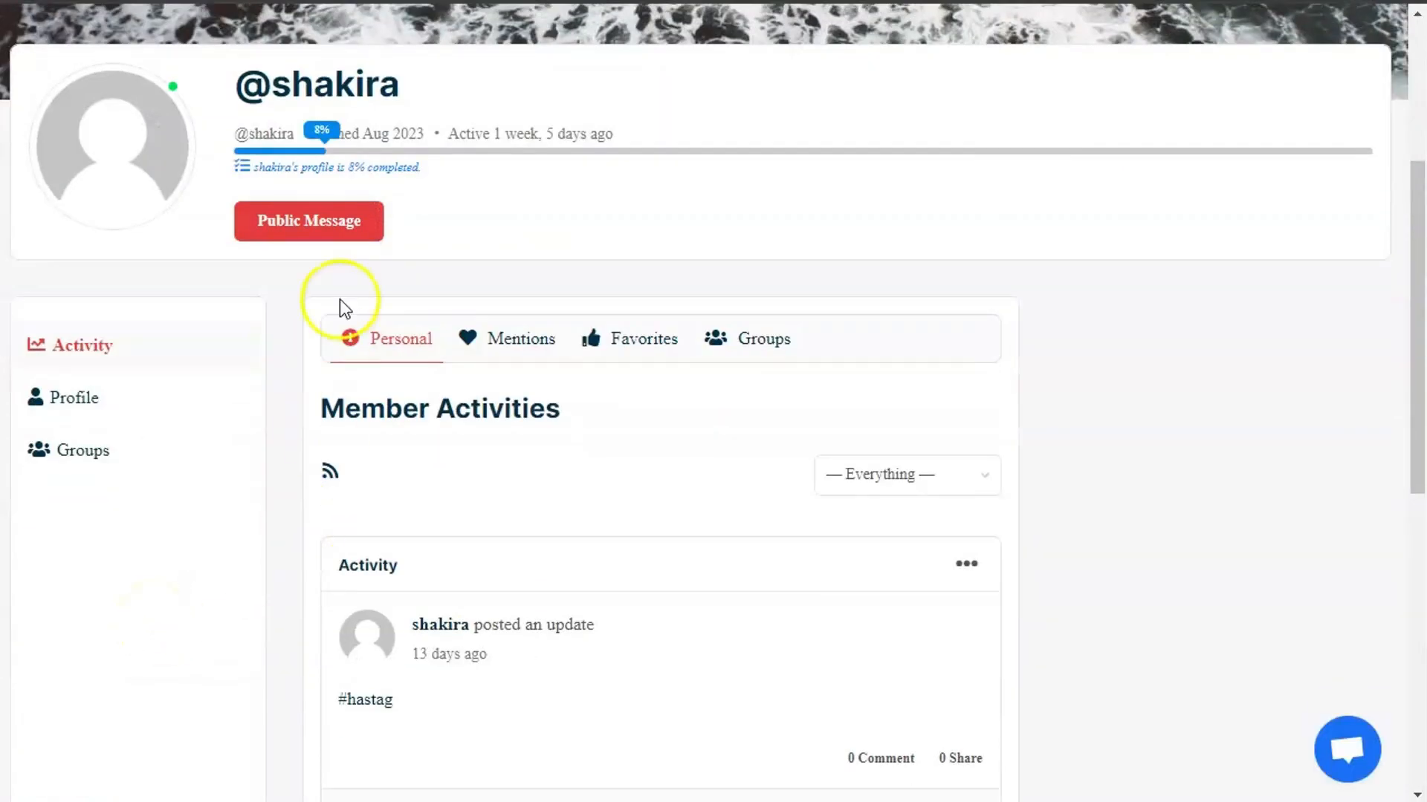
scroll(297, 299, "down", 5)
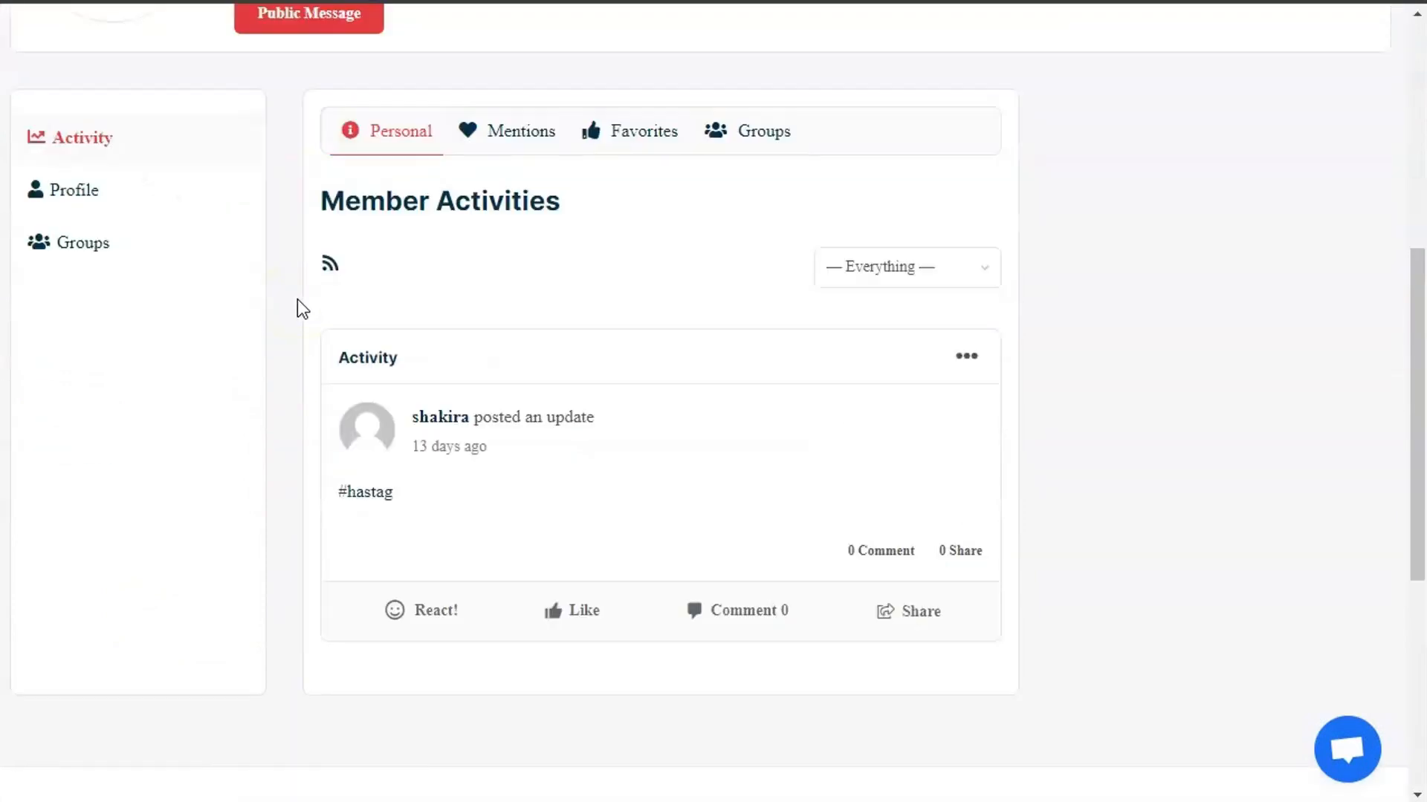
scroll(297, 299, "up", 5)
scroll(395, 295, "down", 9)
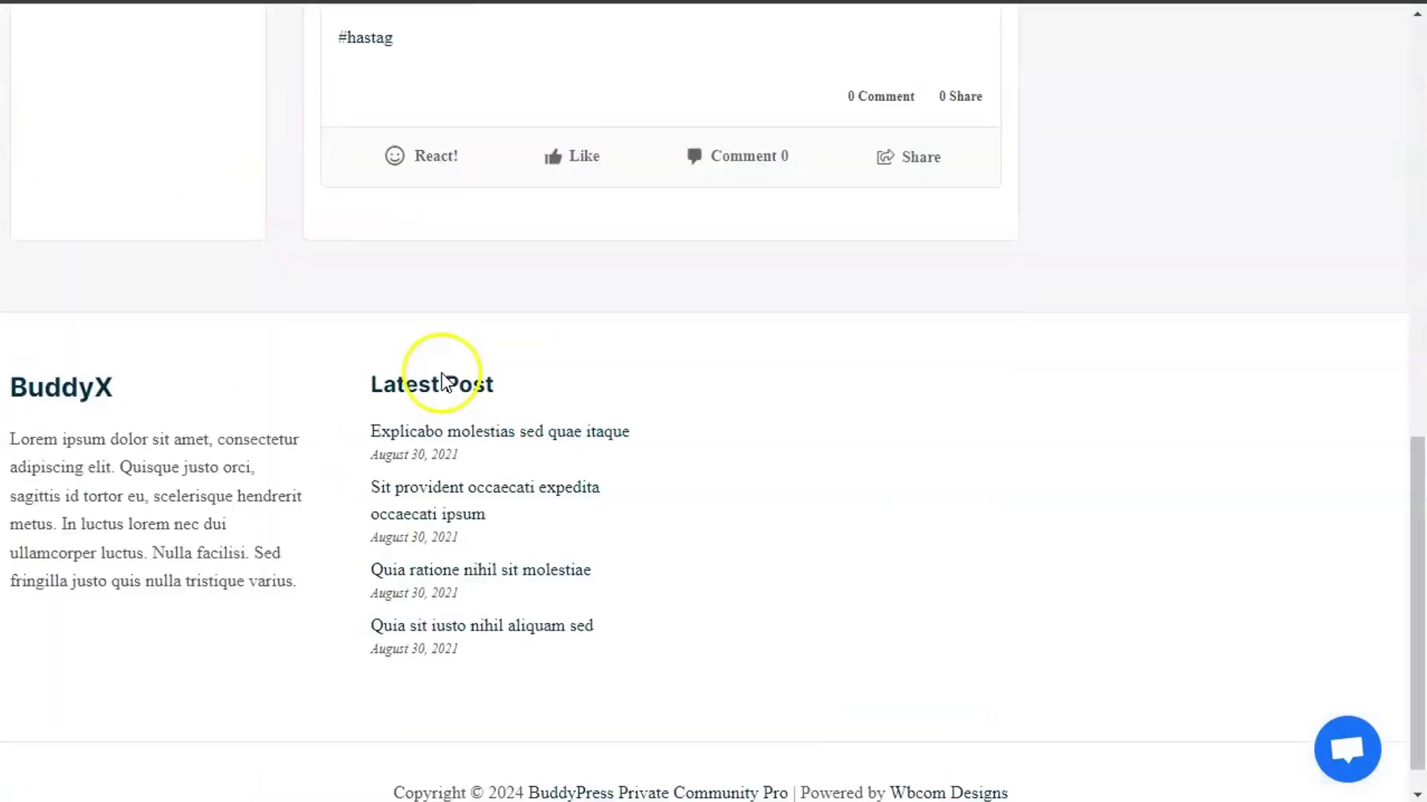
scroll(439, 372, "up", 7)
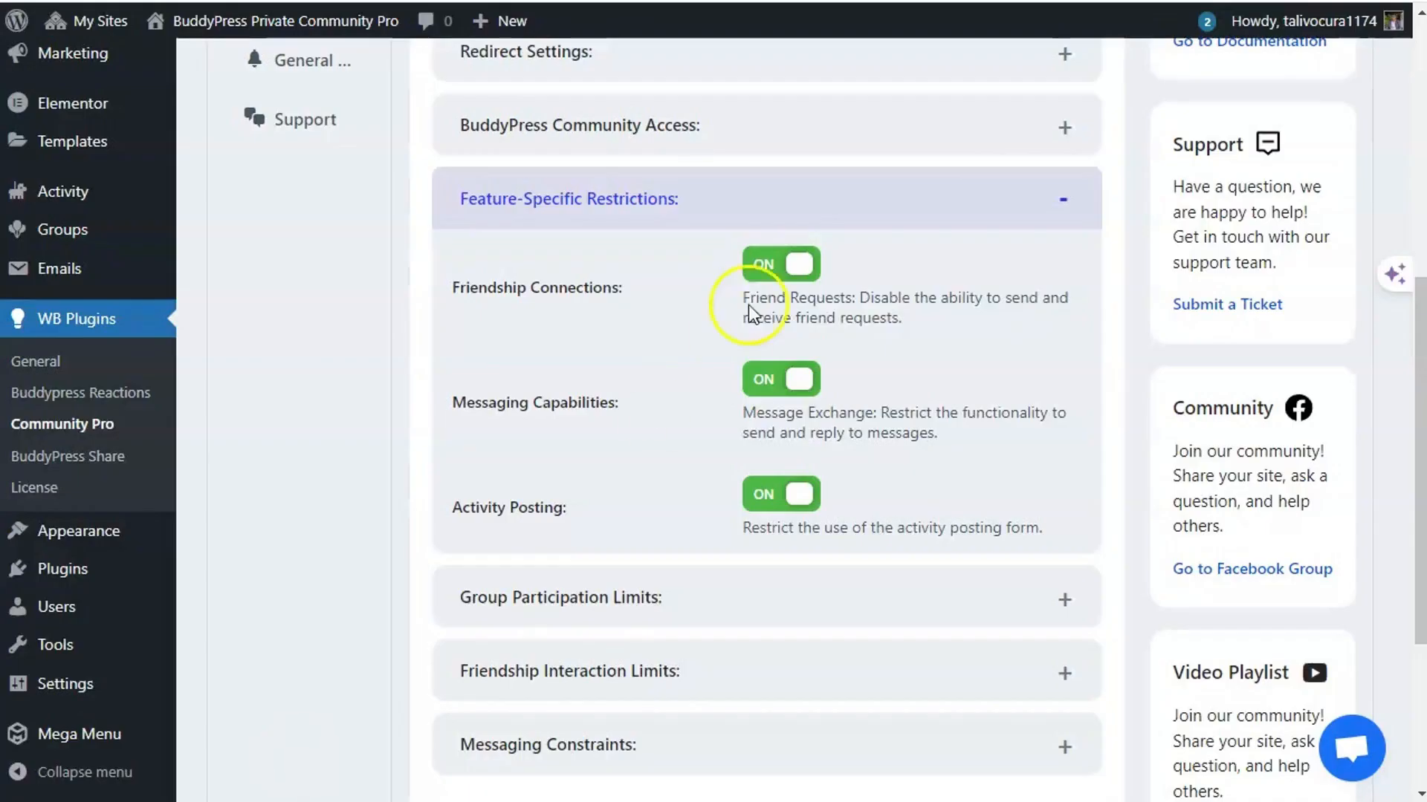
- Expand Group Participation Limits and review the Public, Private and Hidden Groups toggles, all off
left_click(676, 604)
scroll(589, 567, "down", 3)
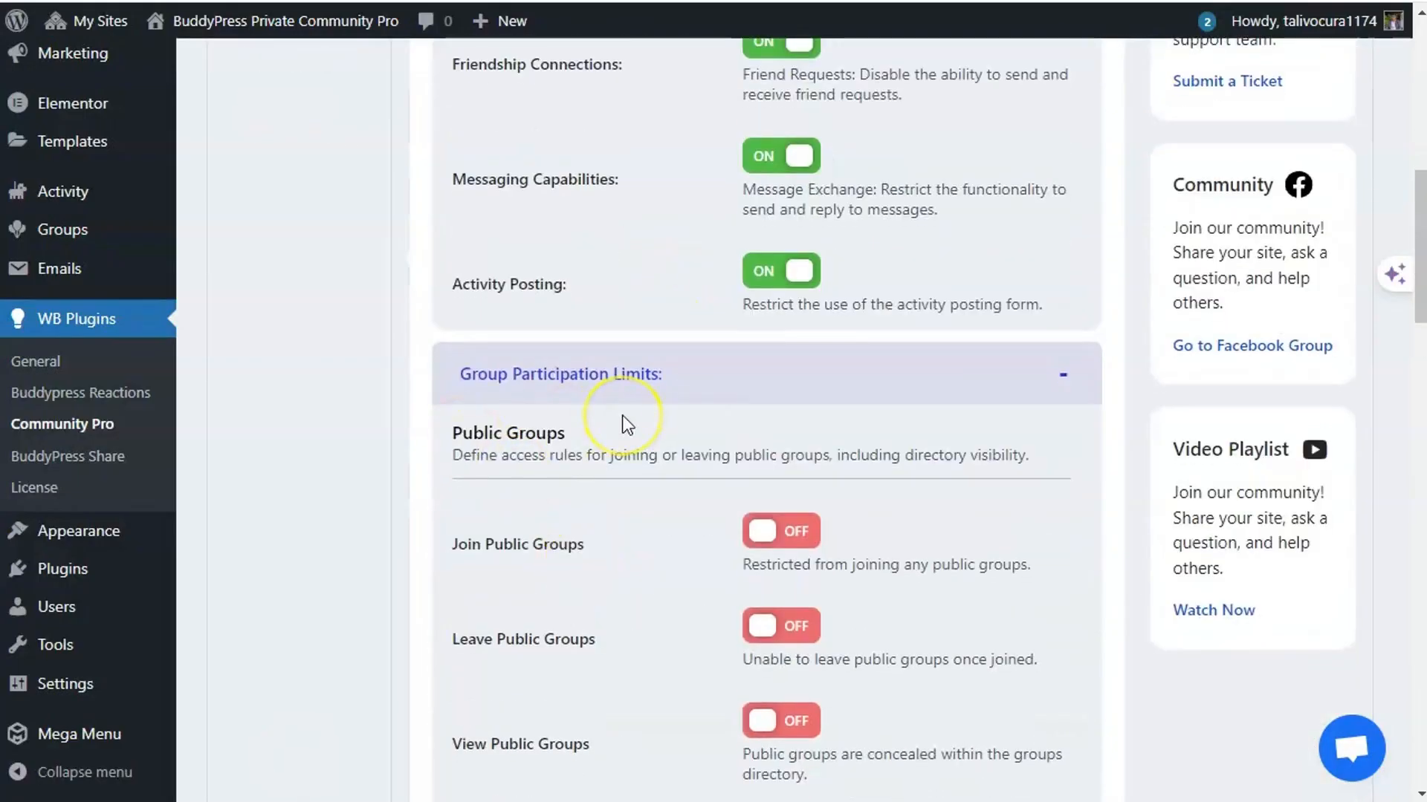
scroll(628, 423, "down", 3)
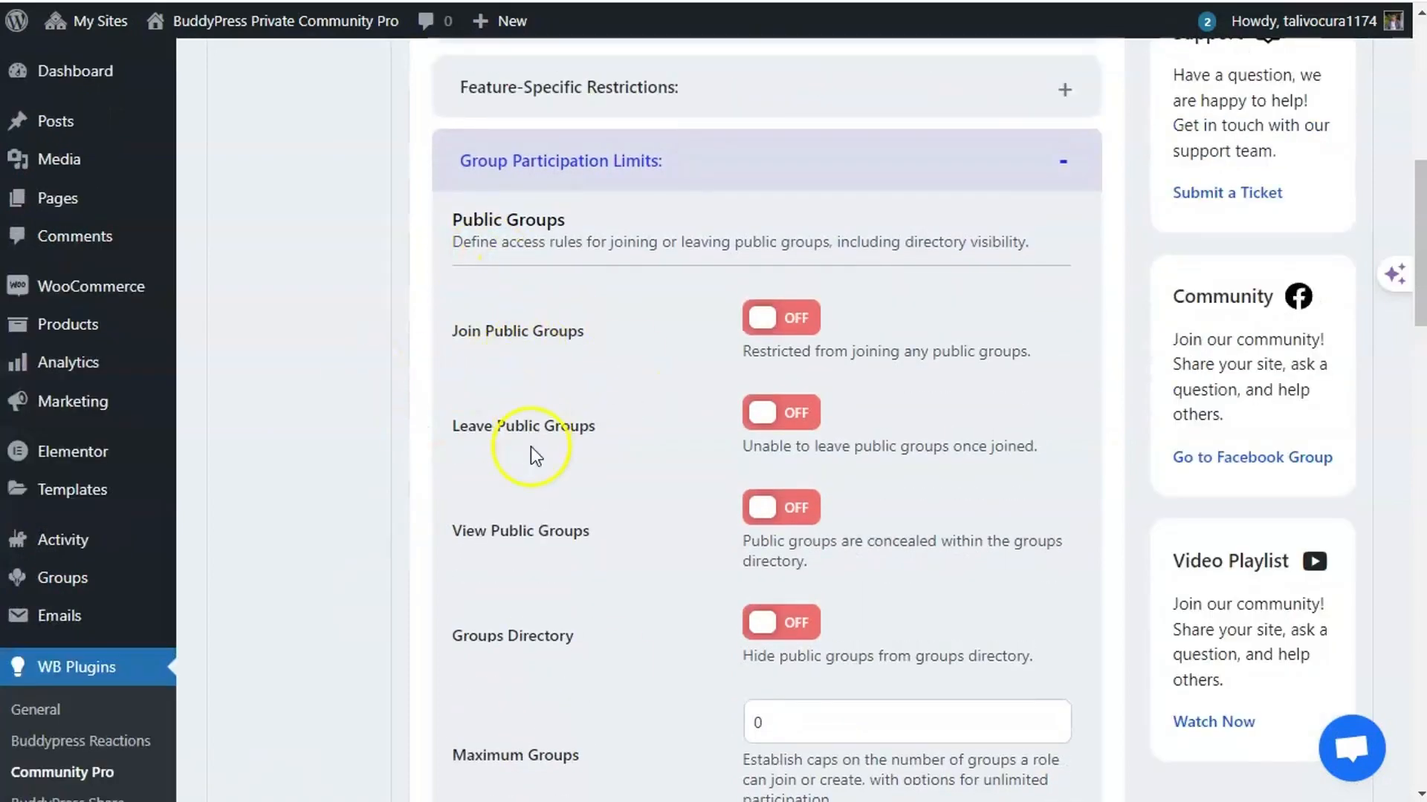
scroll(535, 455, "down", 12)
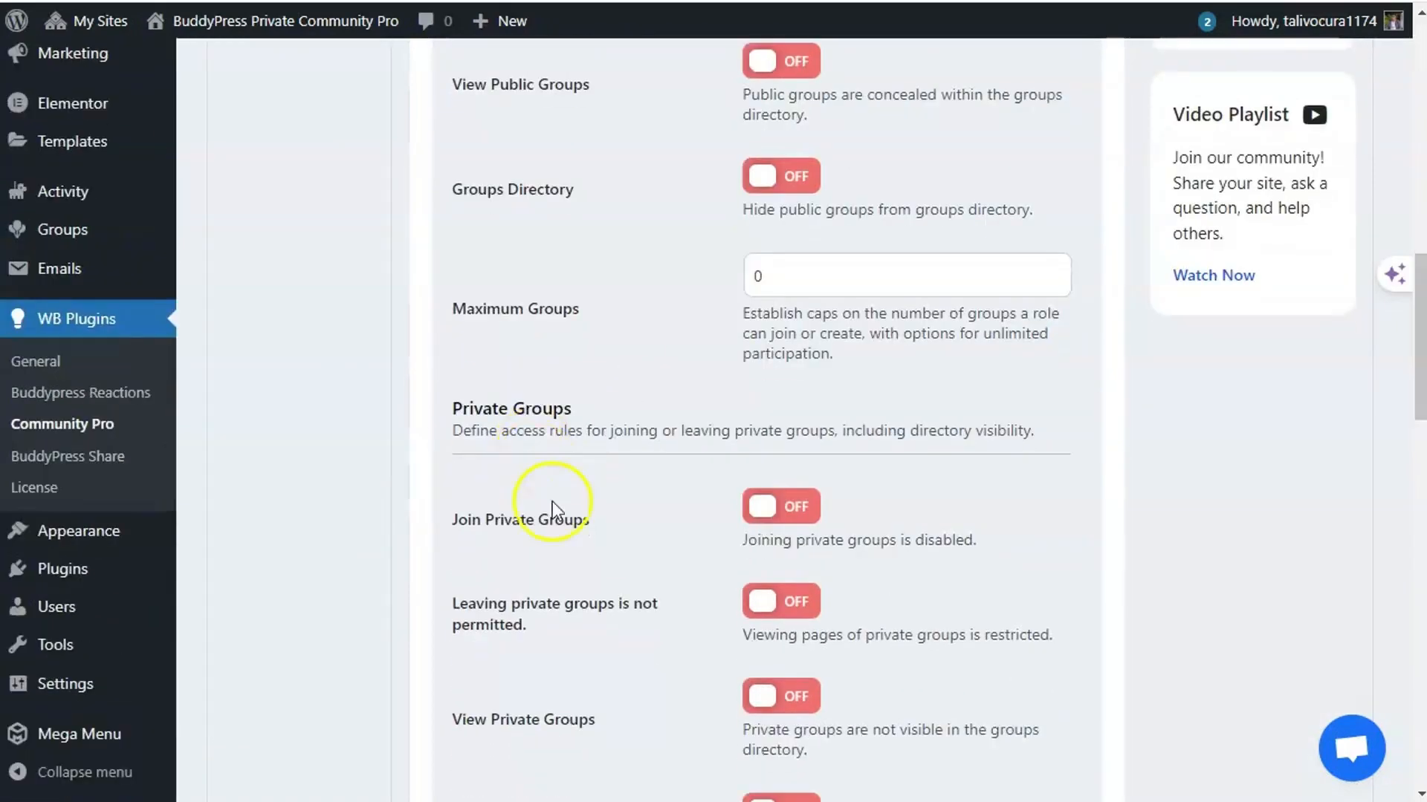
scroll(563, 622, "down", 4)
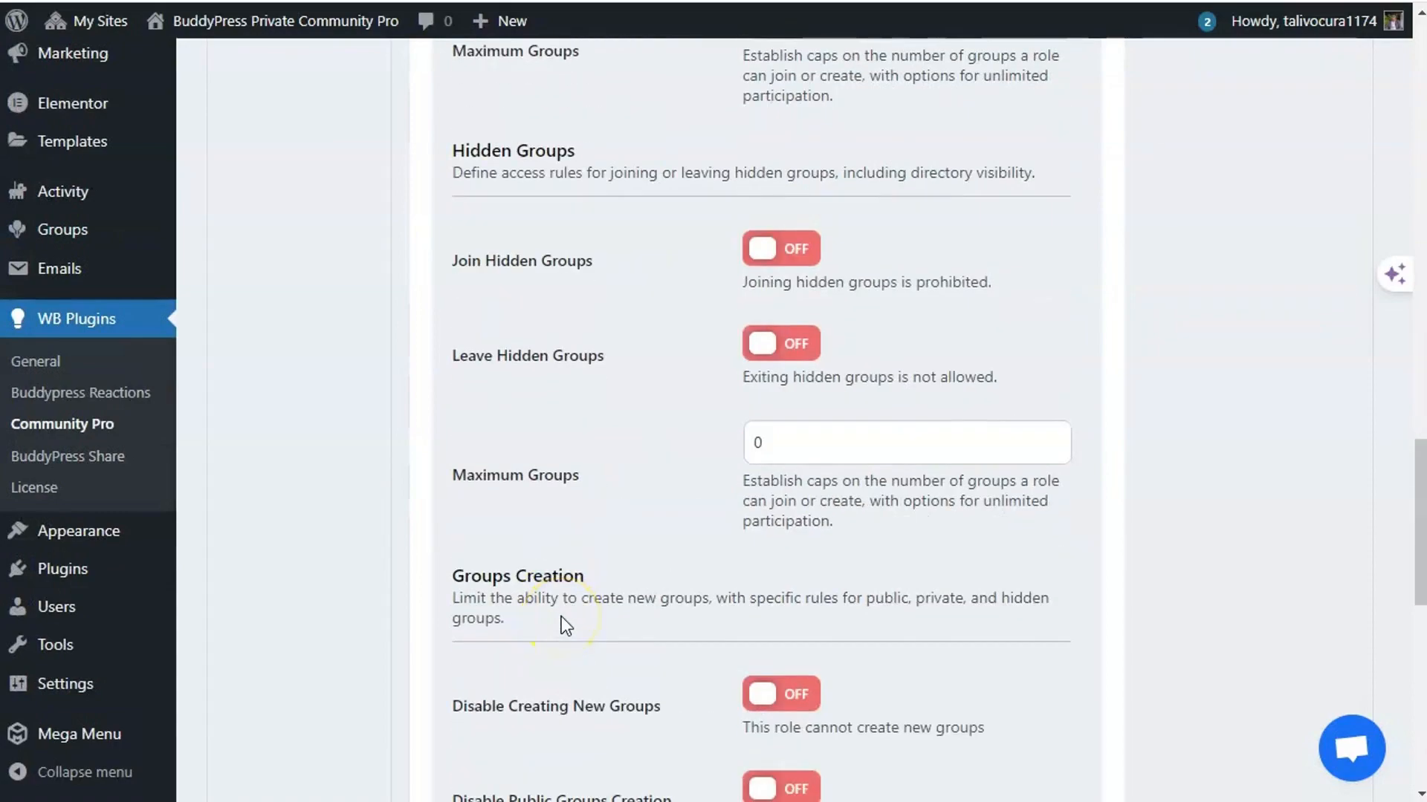
scroll(566, 626, "up", 4)
scroll(560, 619, "down", 4)
scroll(595, 605, "up", 12)
scroll(623, 591, "down", 3)
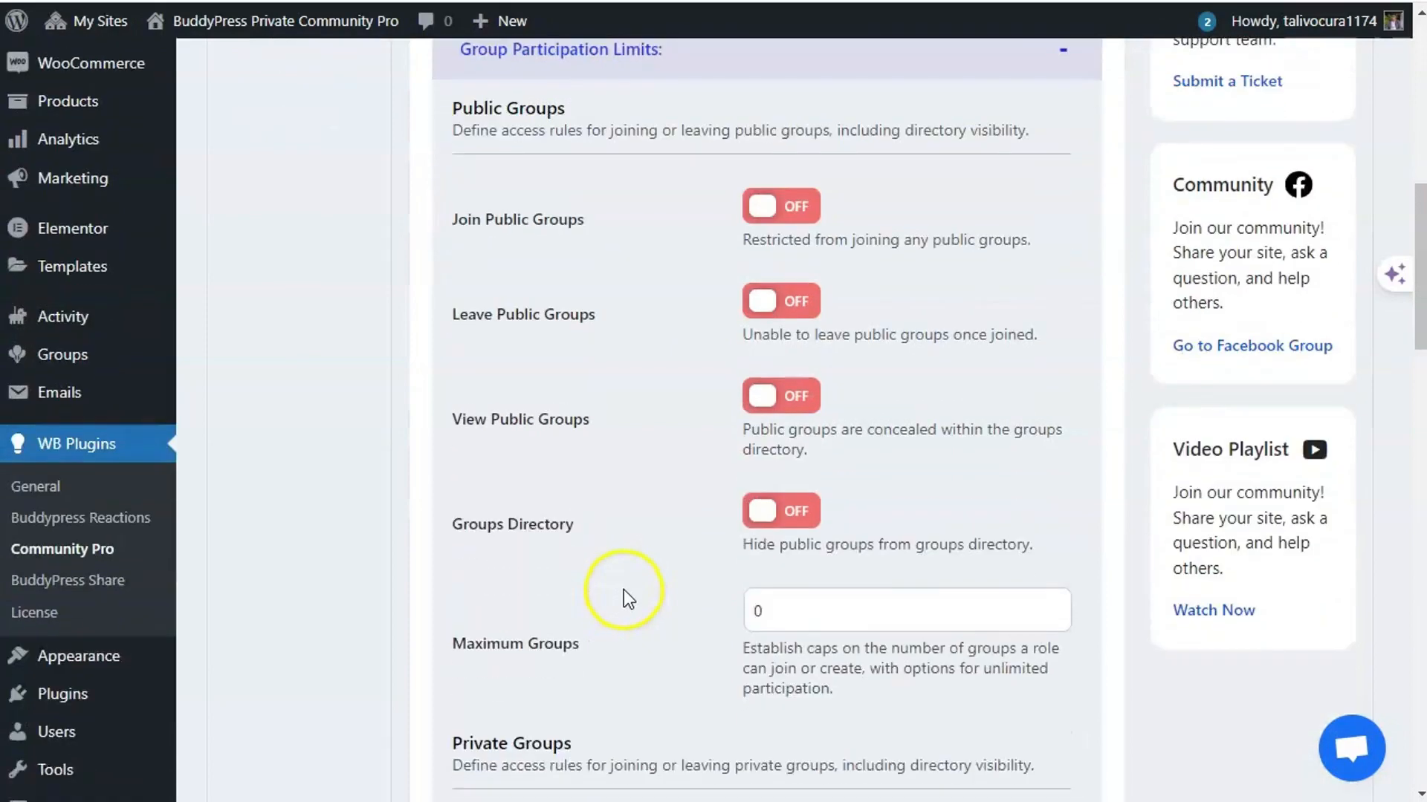
scroll(623, 590, "up", 2)
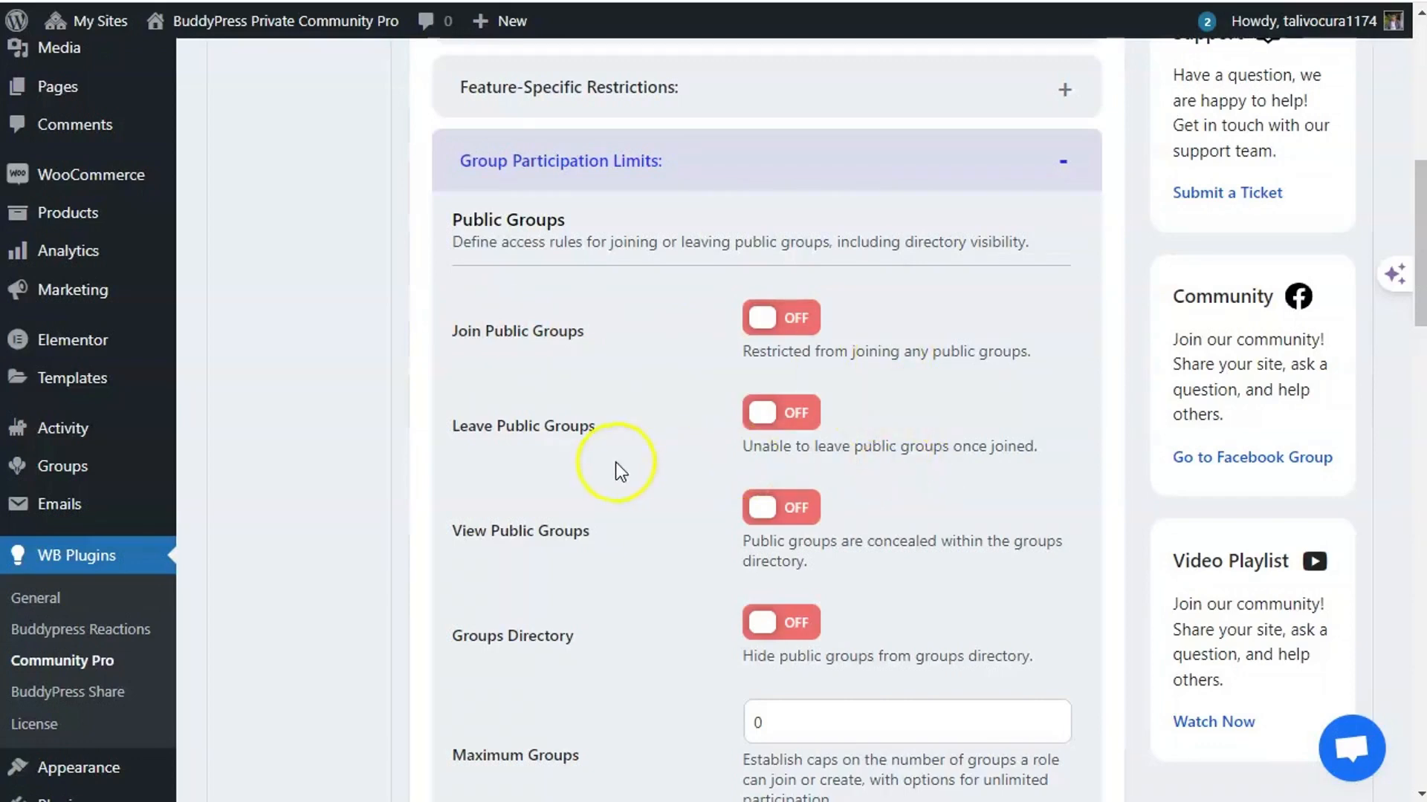
scroll(854, 435, "down", 3)
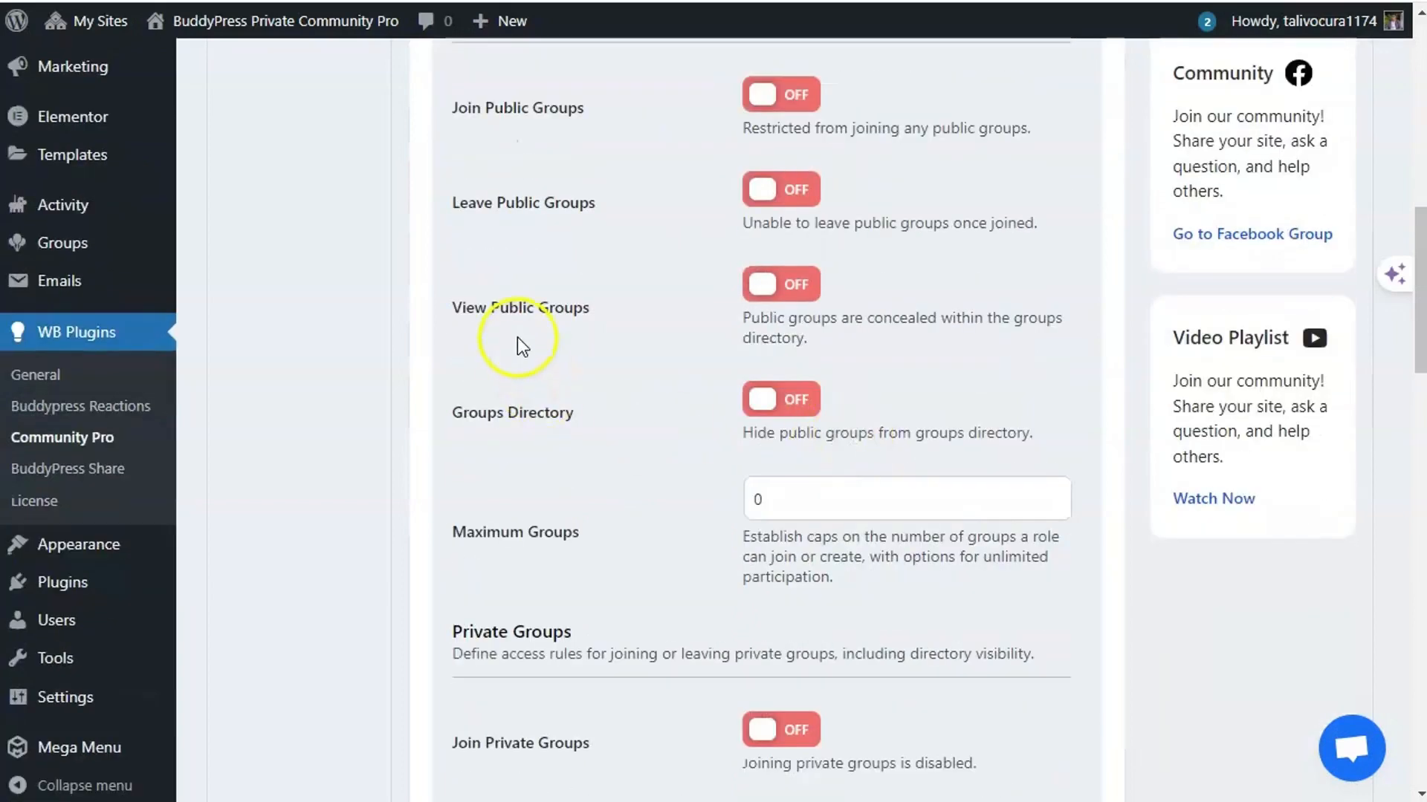
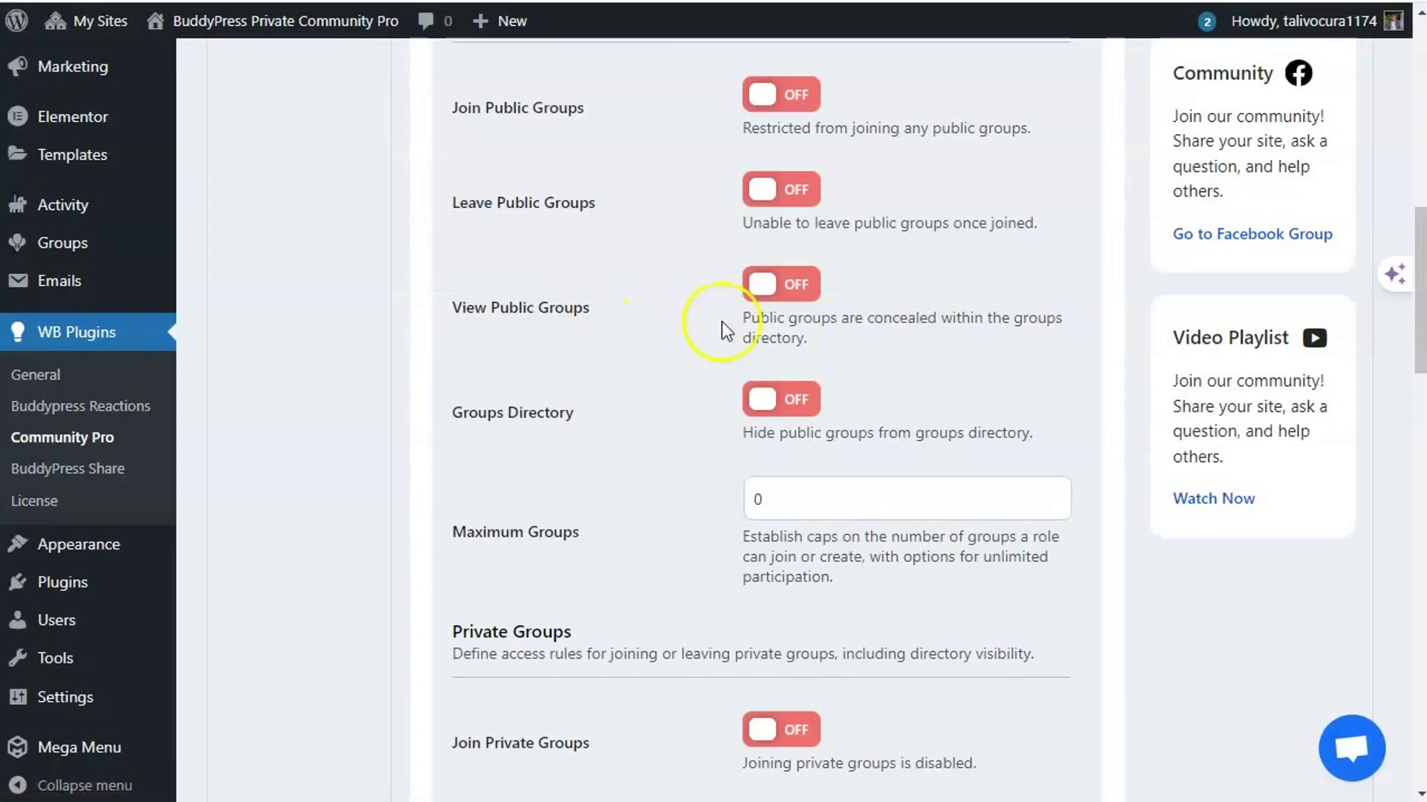
- Save the Subscriber group limits with View Public Groups on, then re-expand Group Participation Limits
scroll(678, 318, "down", 20)
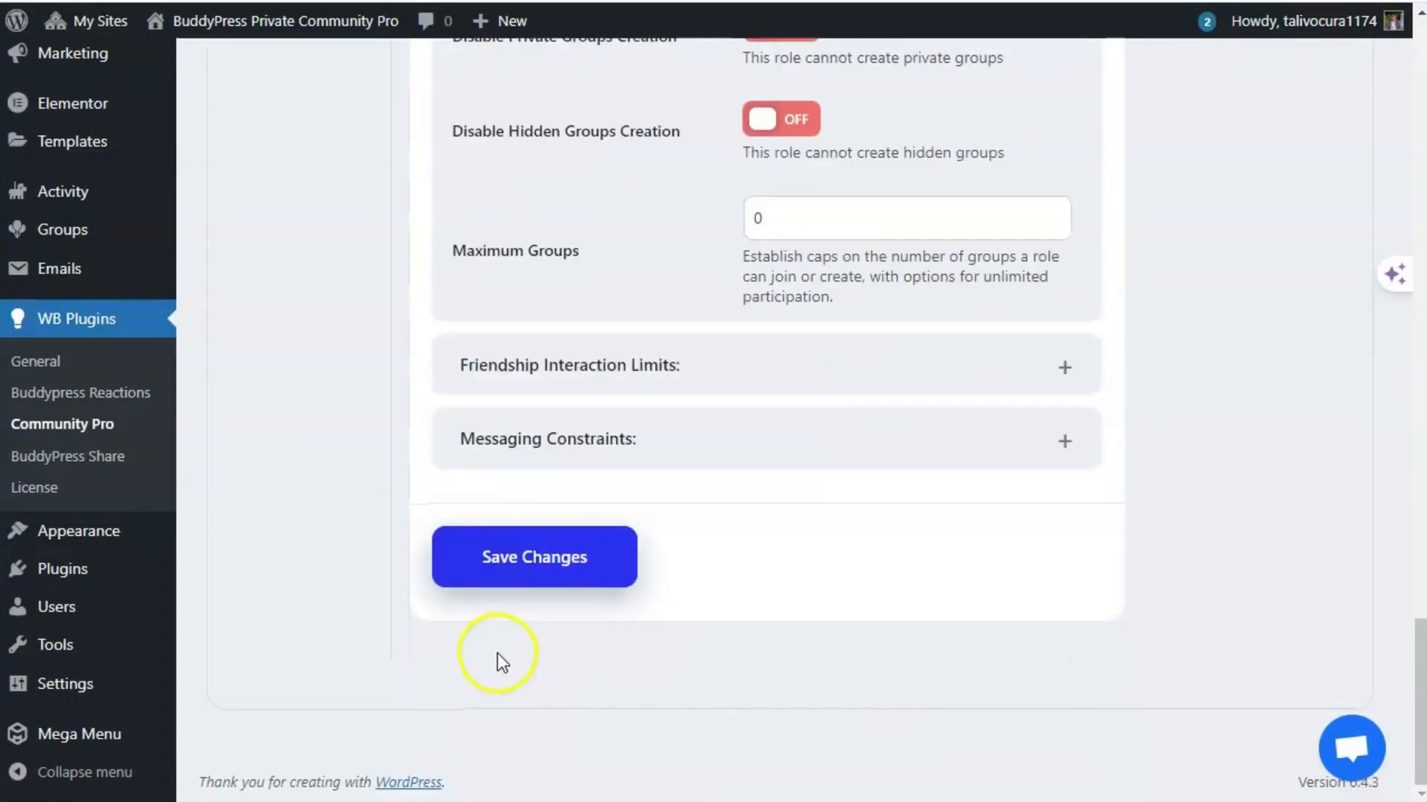
left_click(511, 547)
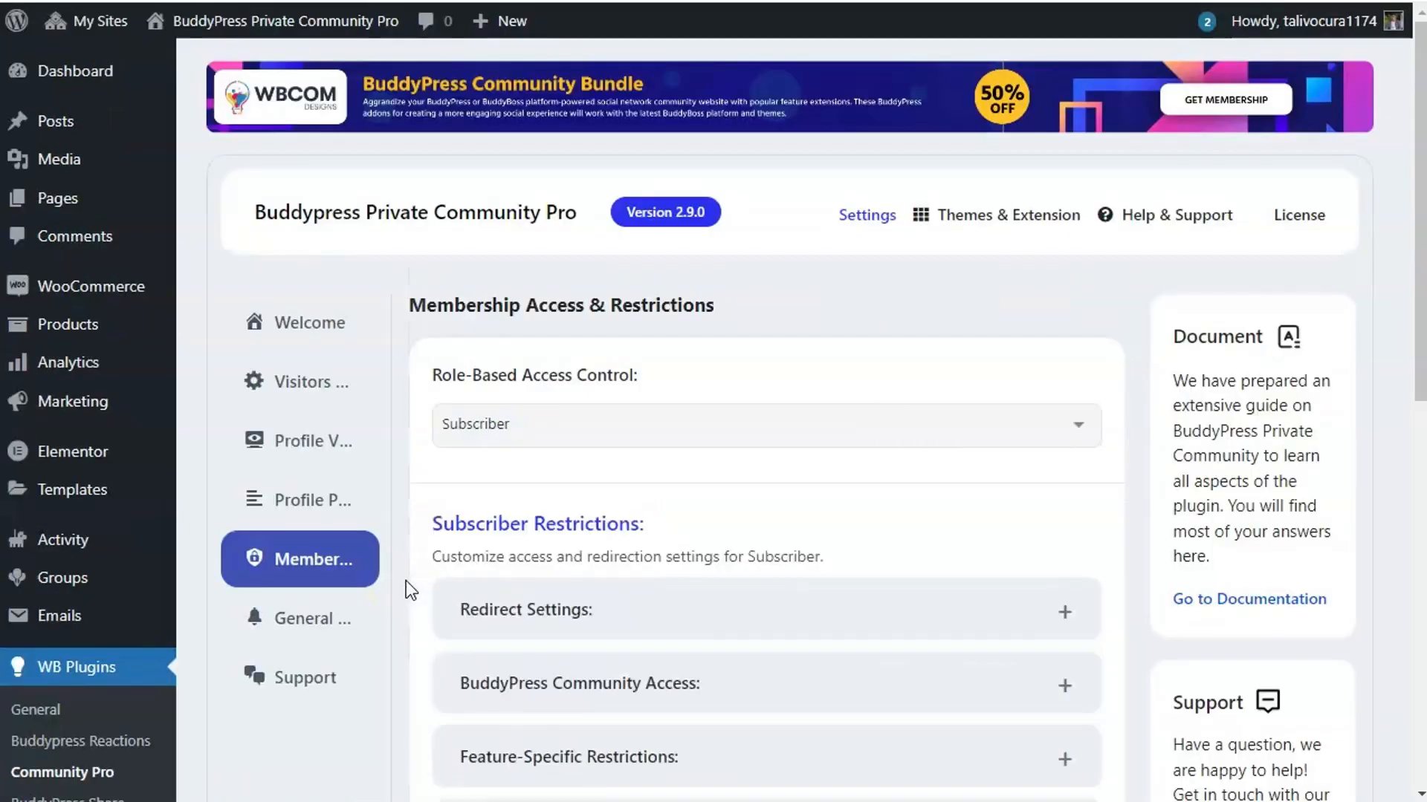
scroll(605, 573, "down", 6)
left_click(616, 384)
scroll(607, 461, "down", 3)
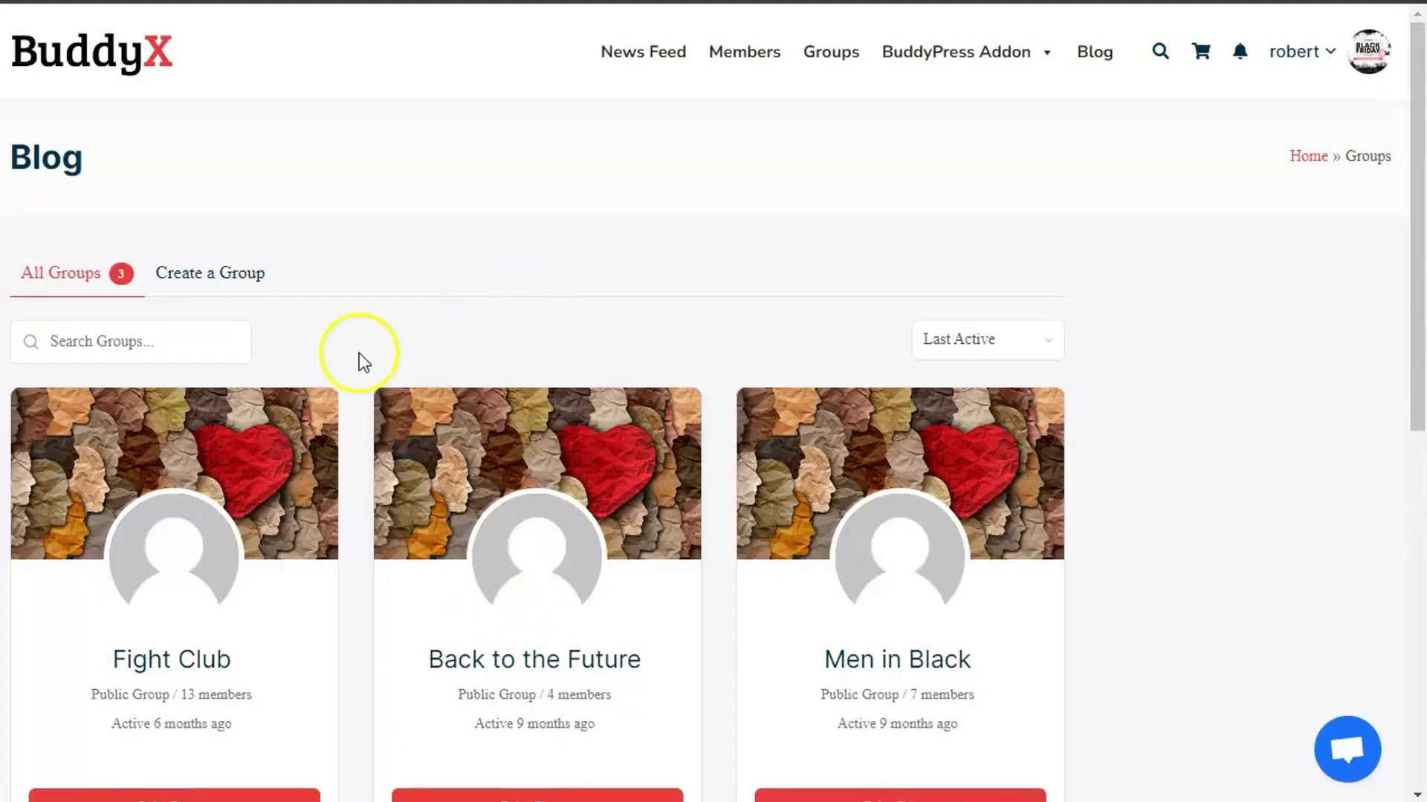
- Reload the BuddyX groups directory and open Fight Club, which redirects to the Blog page
right_click(539, 240)
left_click(601, 322)
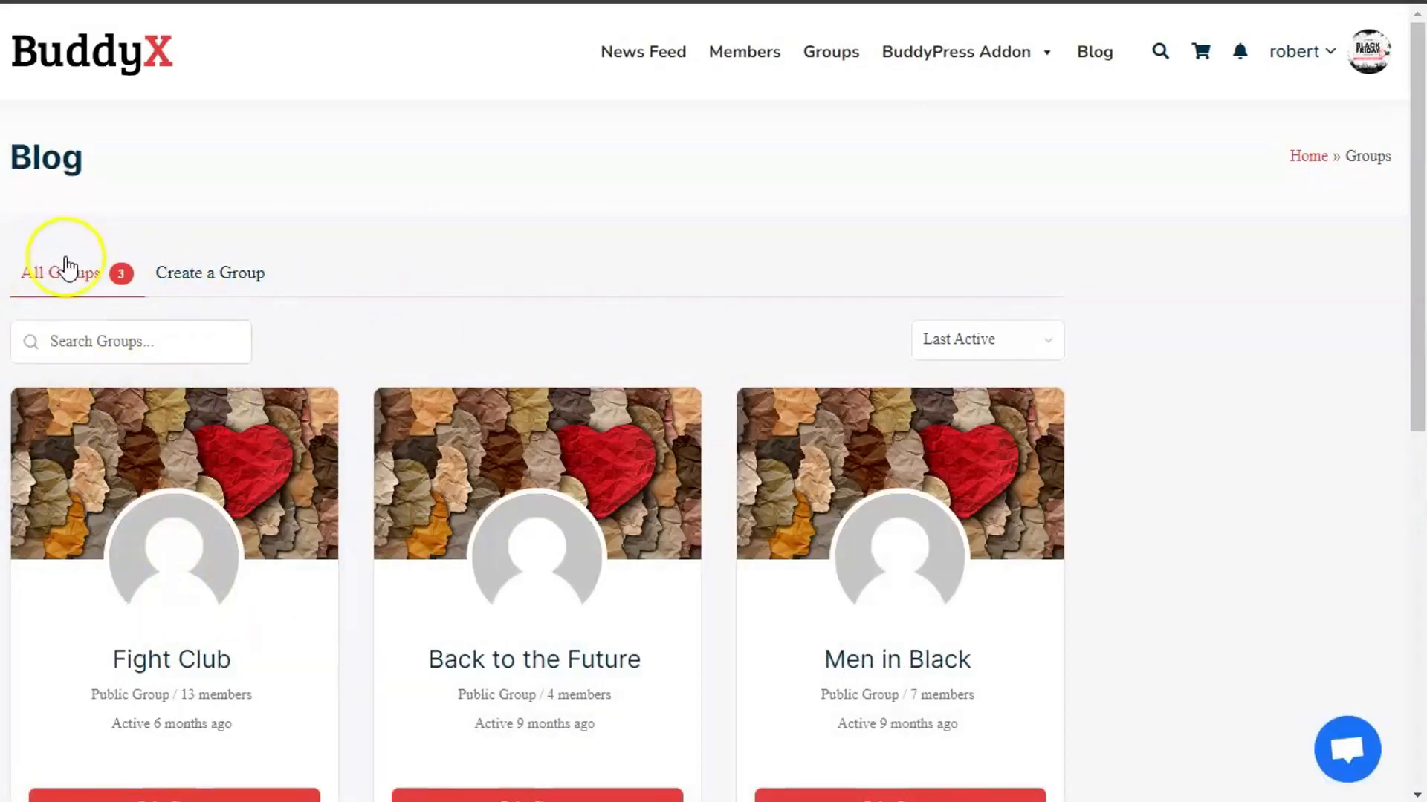
left_click(206, 661)
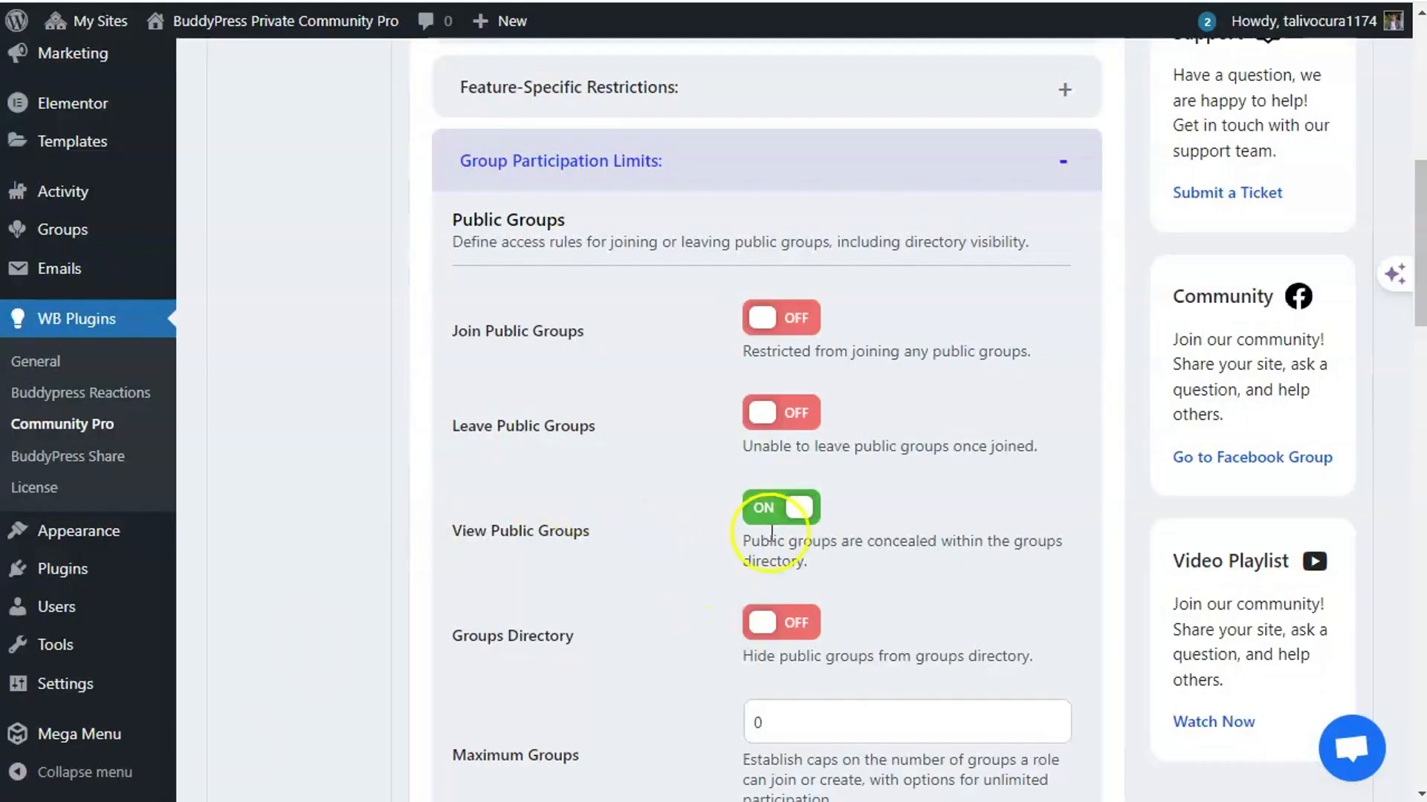
- Turn View Public Groups off and Groups Directory on for Subscribers, and save
left_click(771, 520)
left_click(757, 622)
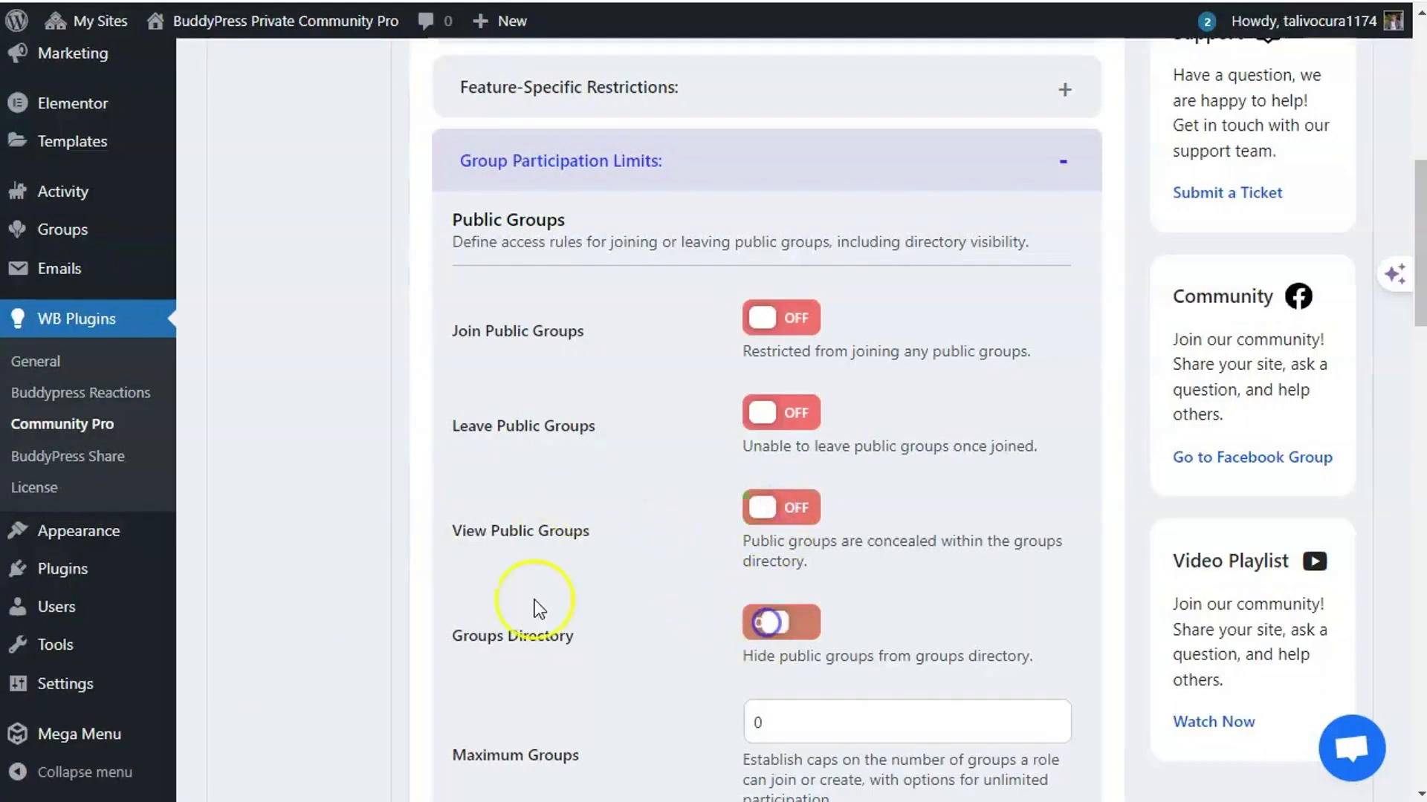
scroll(584, 597, "down", 6)
scroll(630, 385, "up", 2)
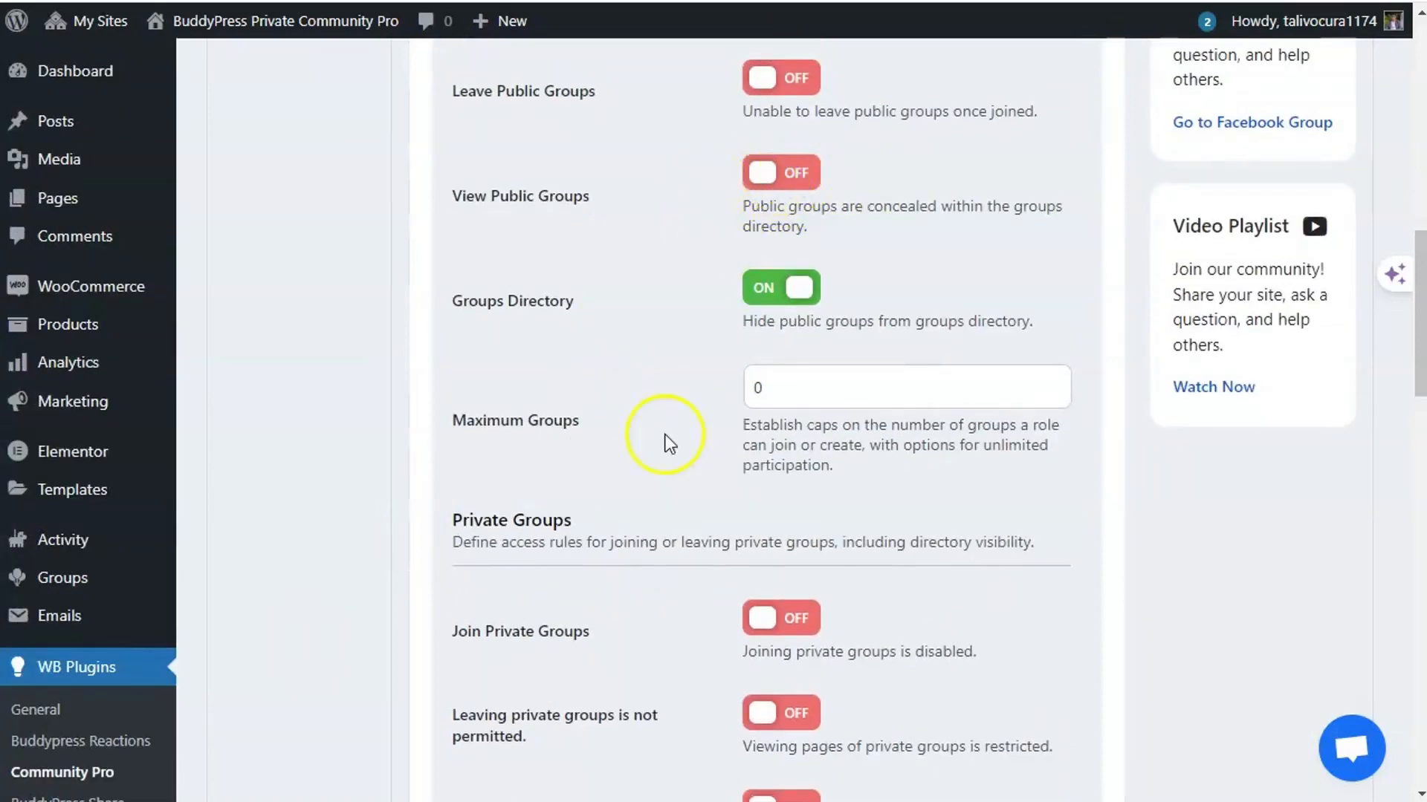
scroll(573, 634, "down", 19)
scroll(546, 614, "down", 7)
left_click(526, 567)
scroll(400, 599, "up", 20)
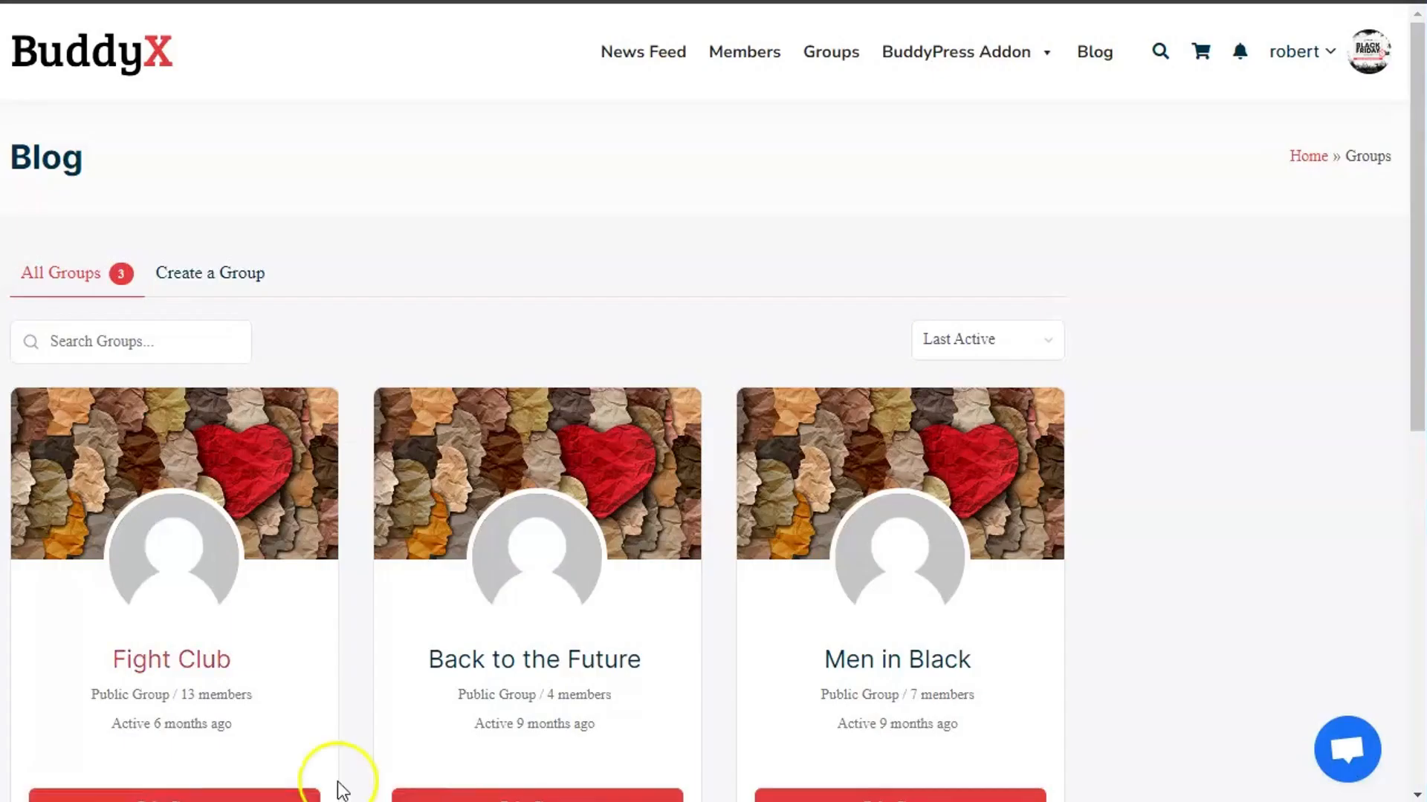
- Reload the BuddyX groups directory and confirm it reports no groups found
right_click(605, 265)
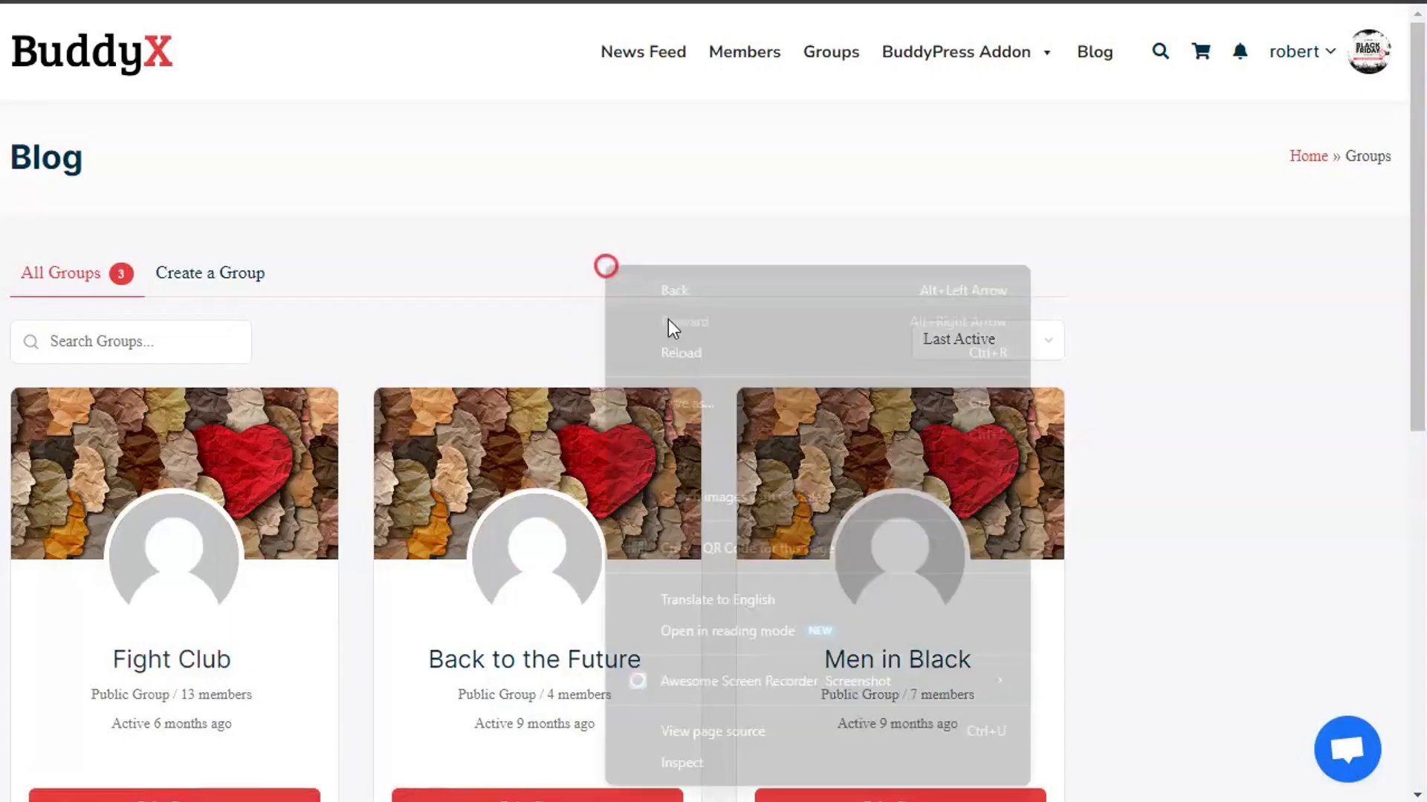
left_click(682, 357)
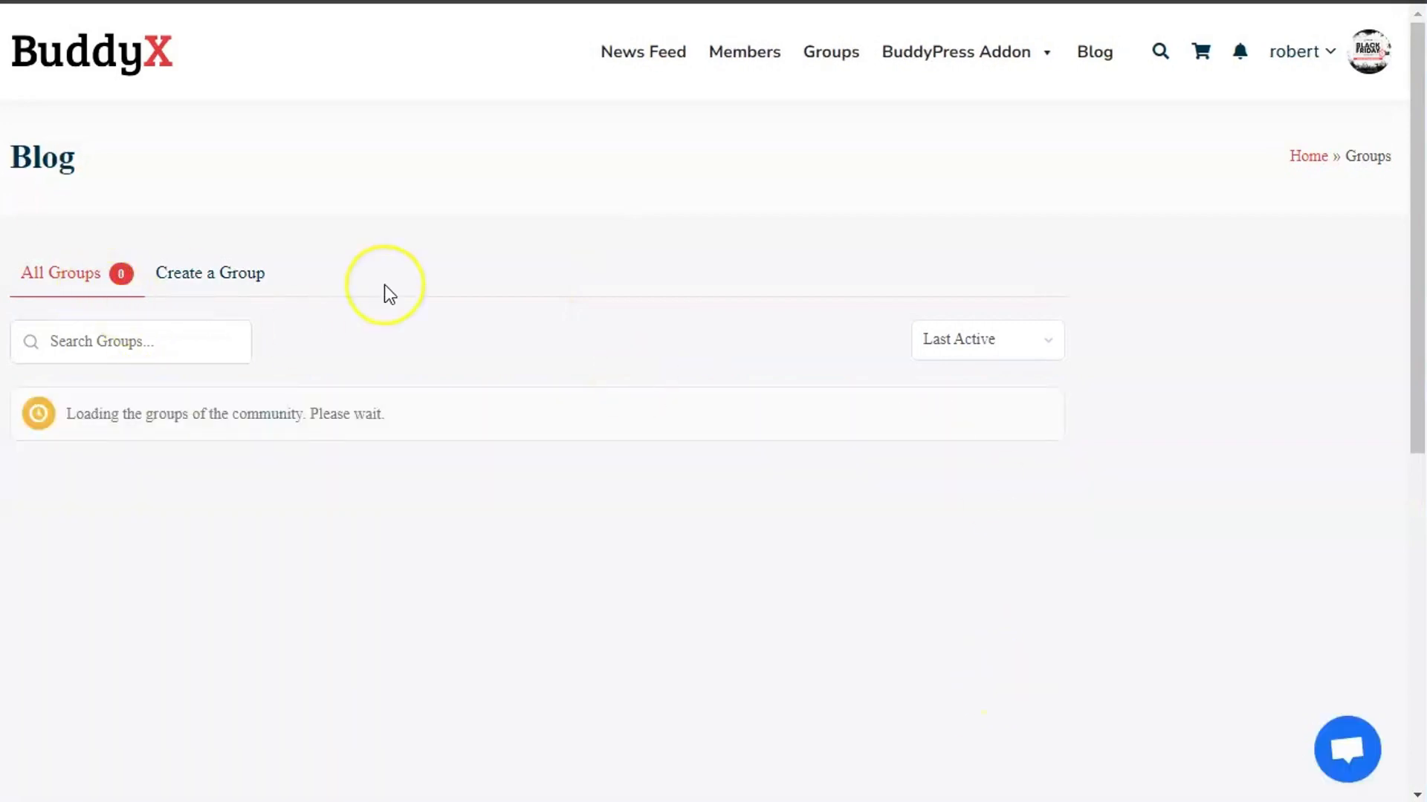
scroll(369, 627, "down", 1)
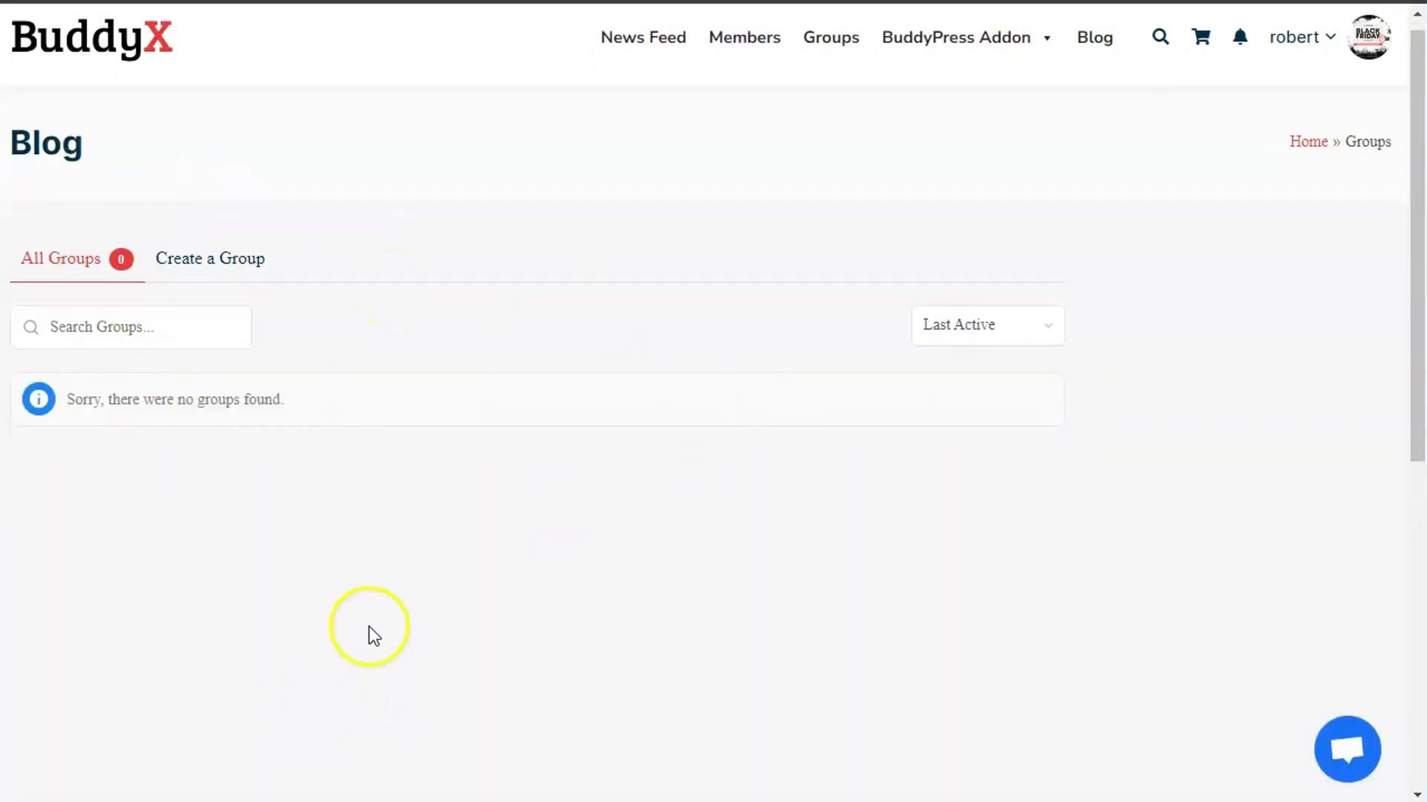
scroll(368, 631, "up", 1)
scroll(369, 631, "down", 1)
scroll(714, 197, "up", 1)
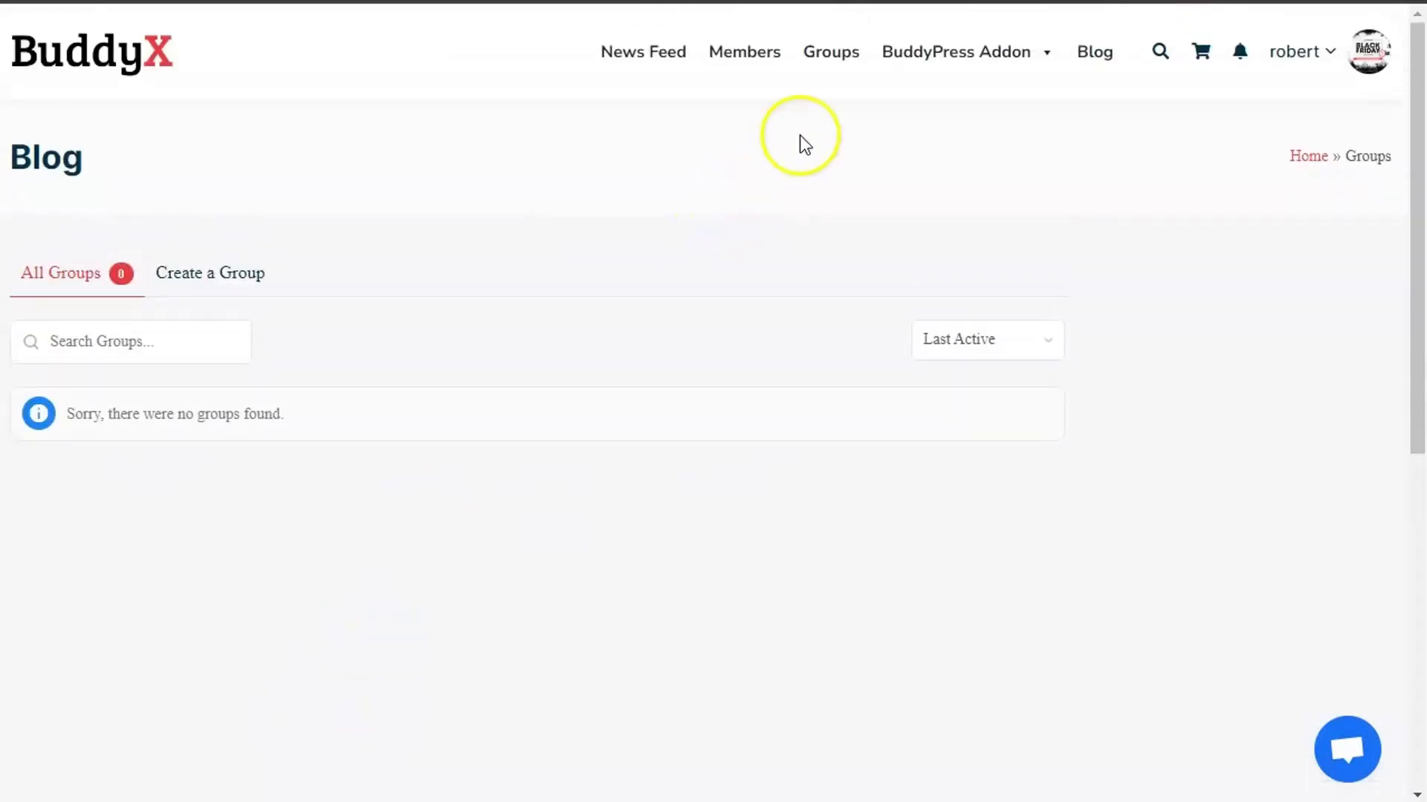
left_click(818, 46)
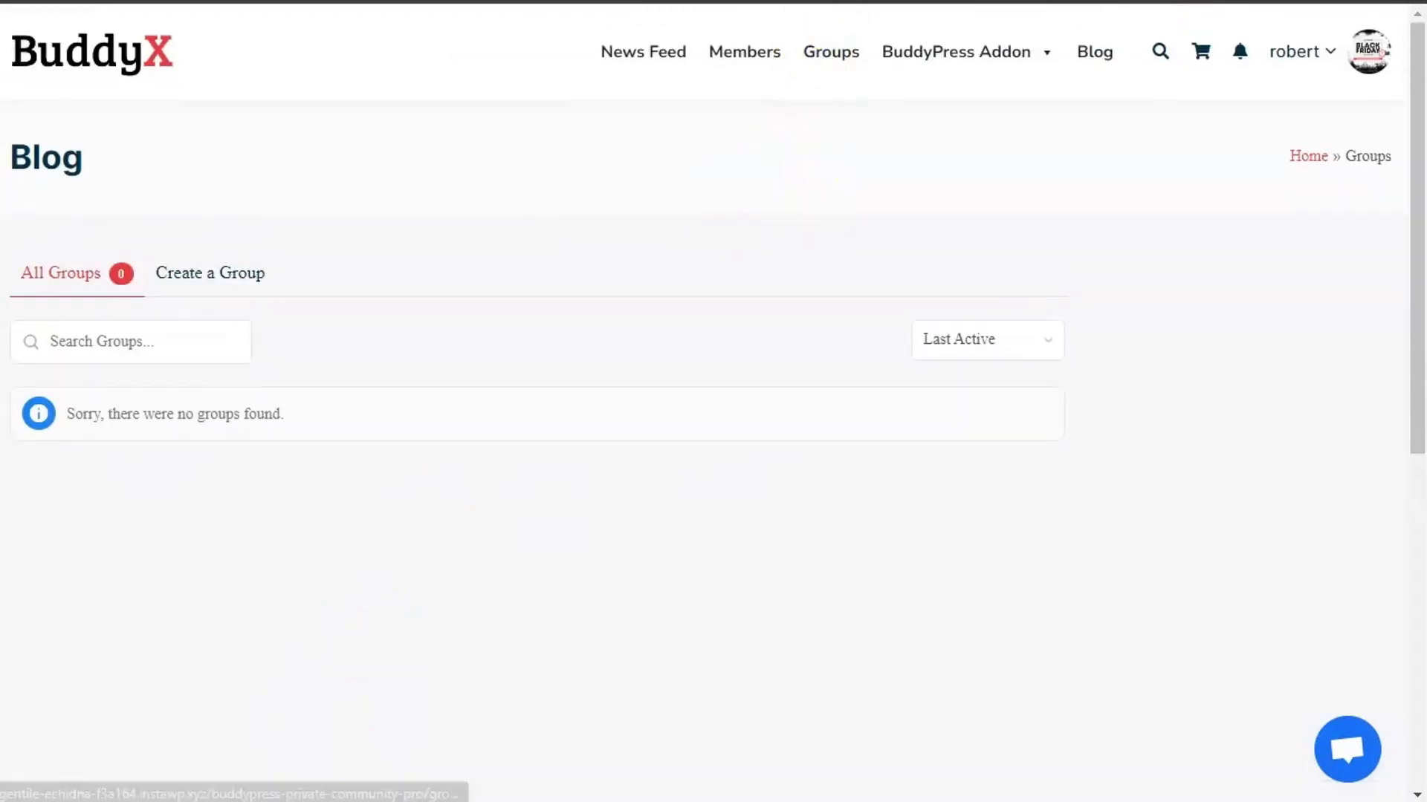
scroll(624, 475, "down", 1)
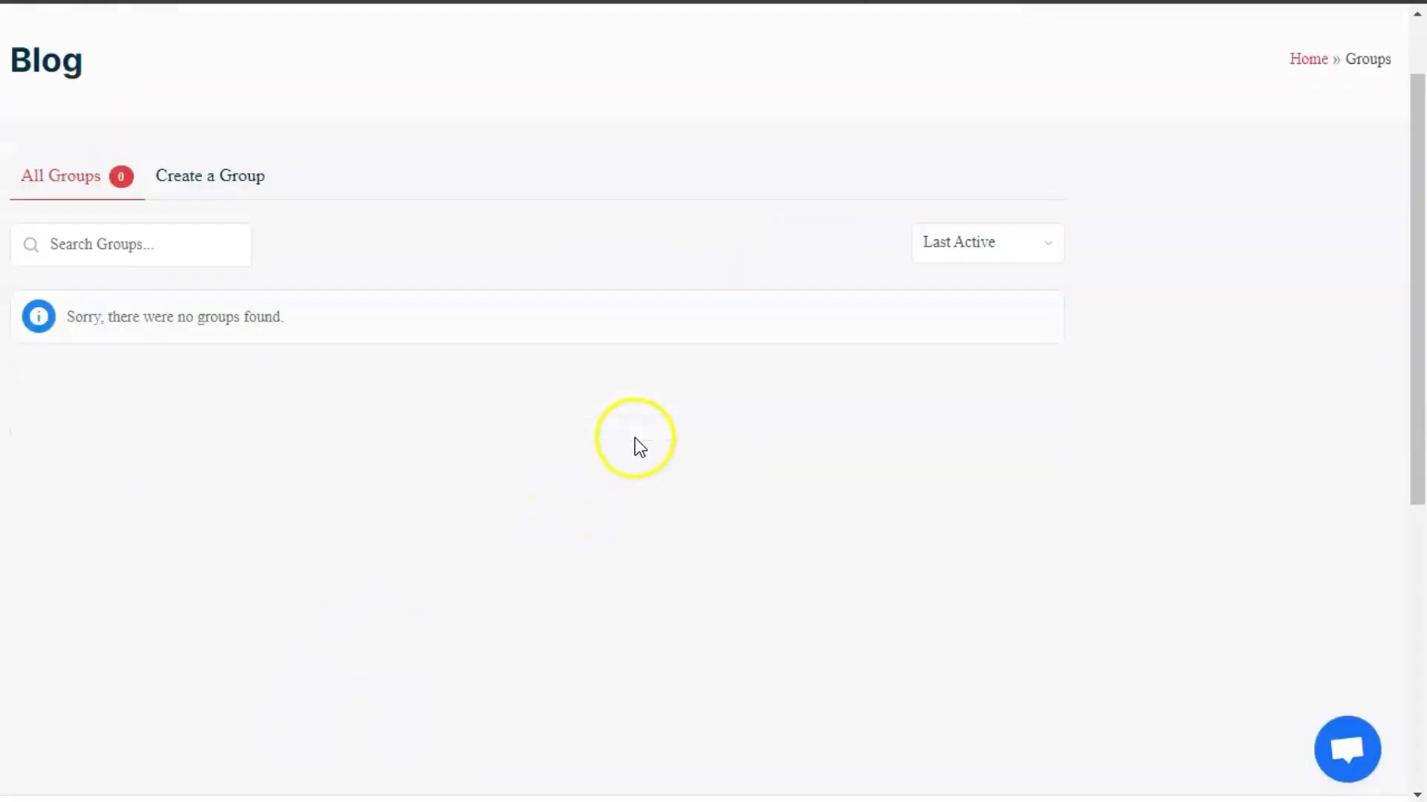
scroll(146, 787, "up", 1)
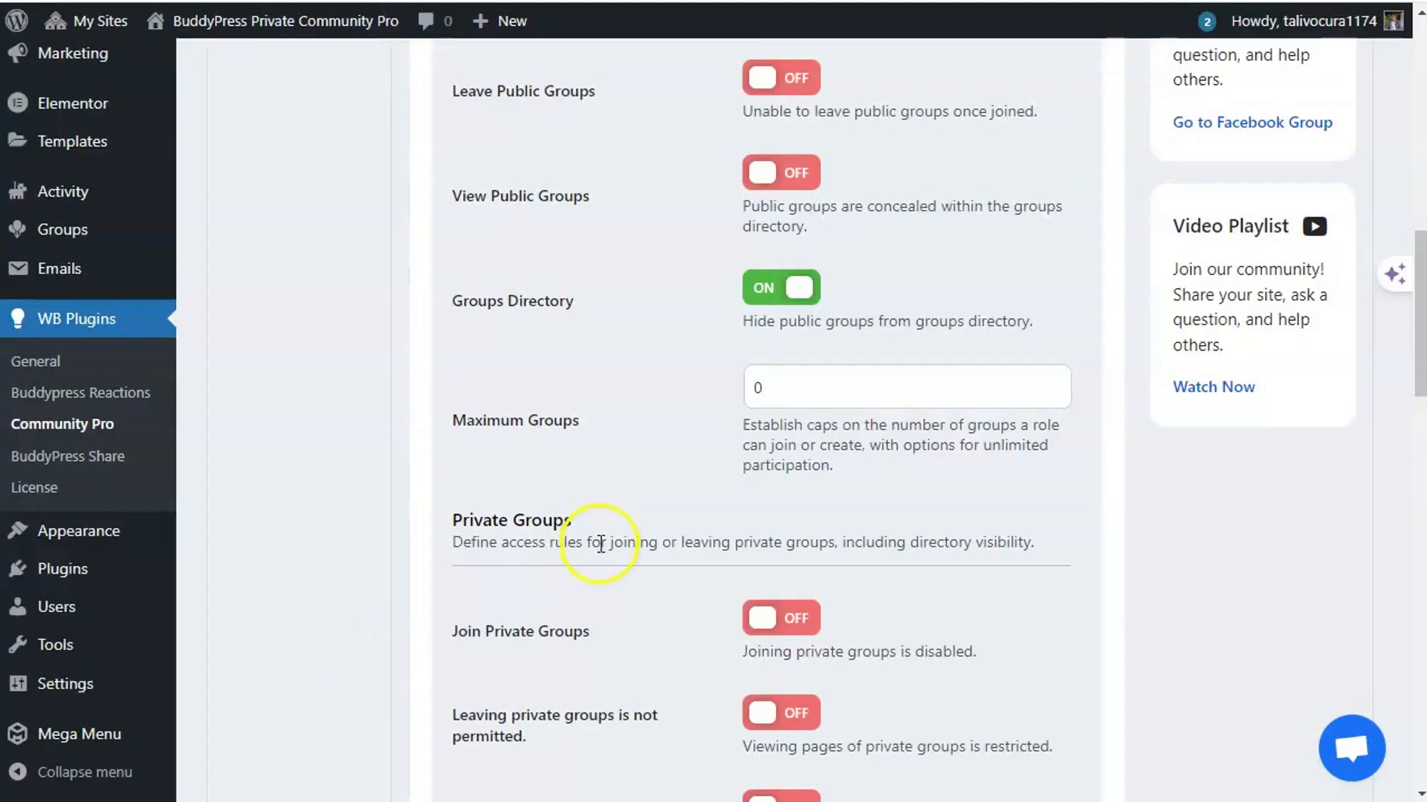
scroll(601, 545, "up", 3)
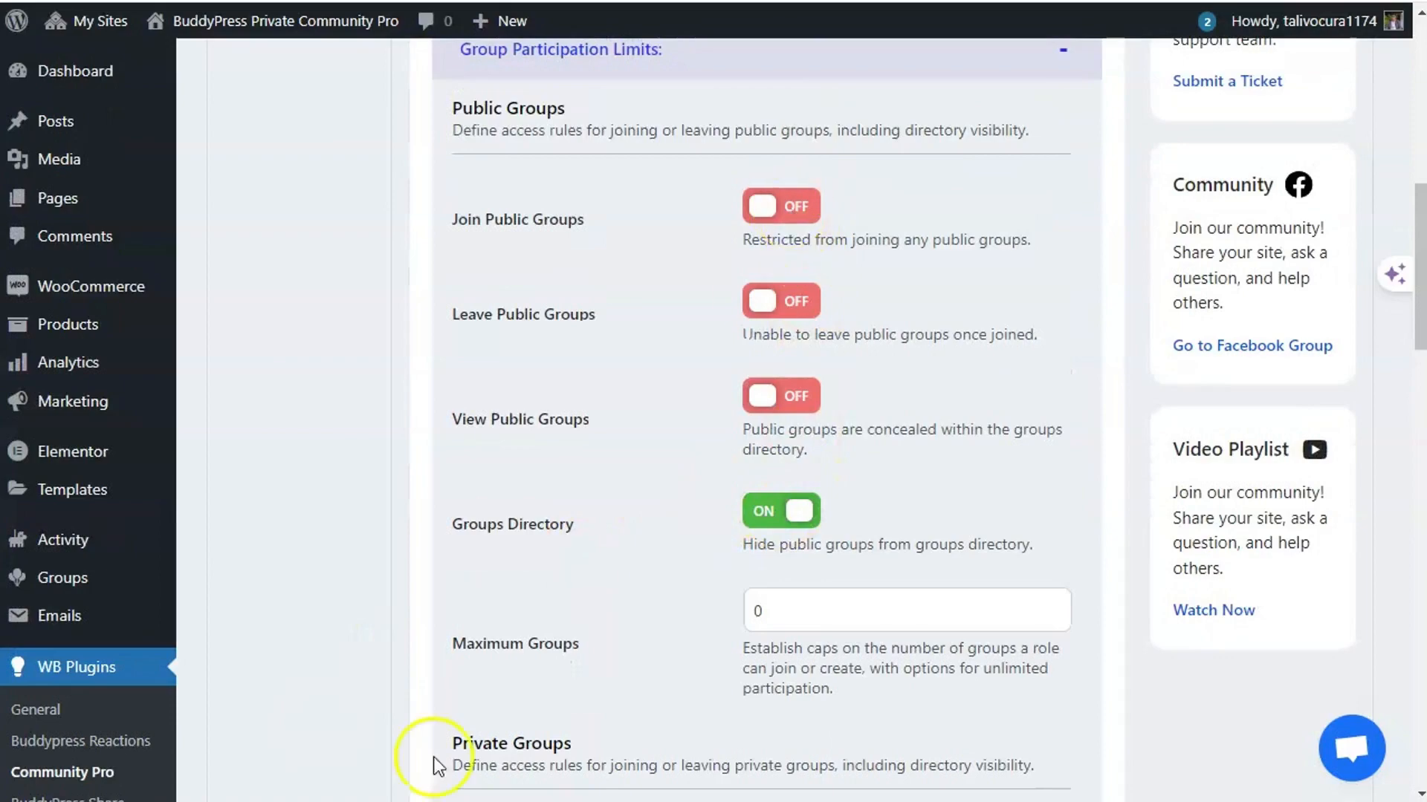
- Turn Groups Directory off and reload the BuddyX groups page
left_click(764, 511)
scroll(573, 510, "down", 8)
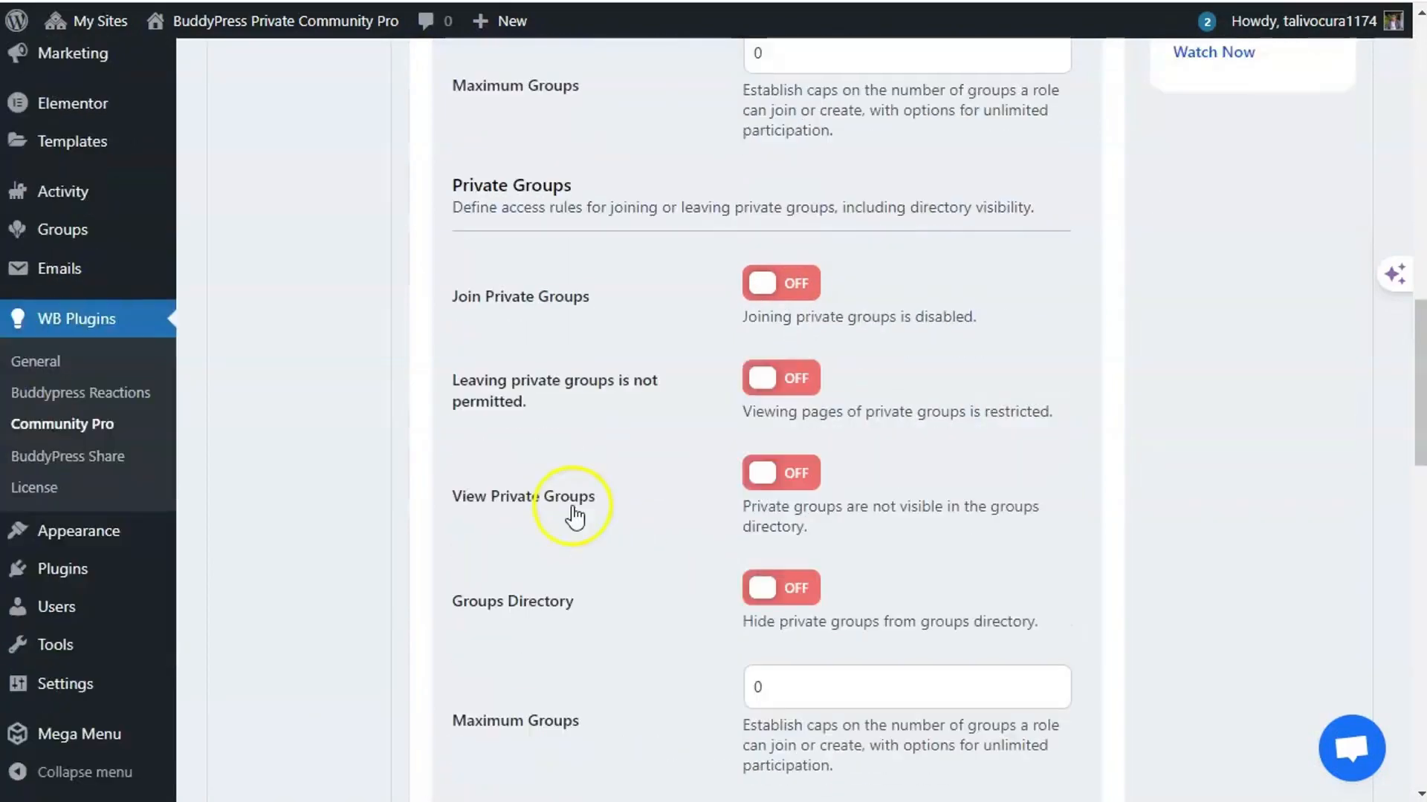
scroll(572, 516, "up", 9)
scroll(493, 659, "down", 15)
scroll(476, 639, "down", 3)
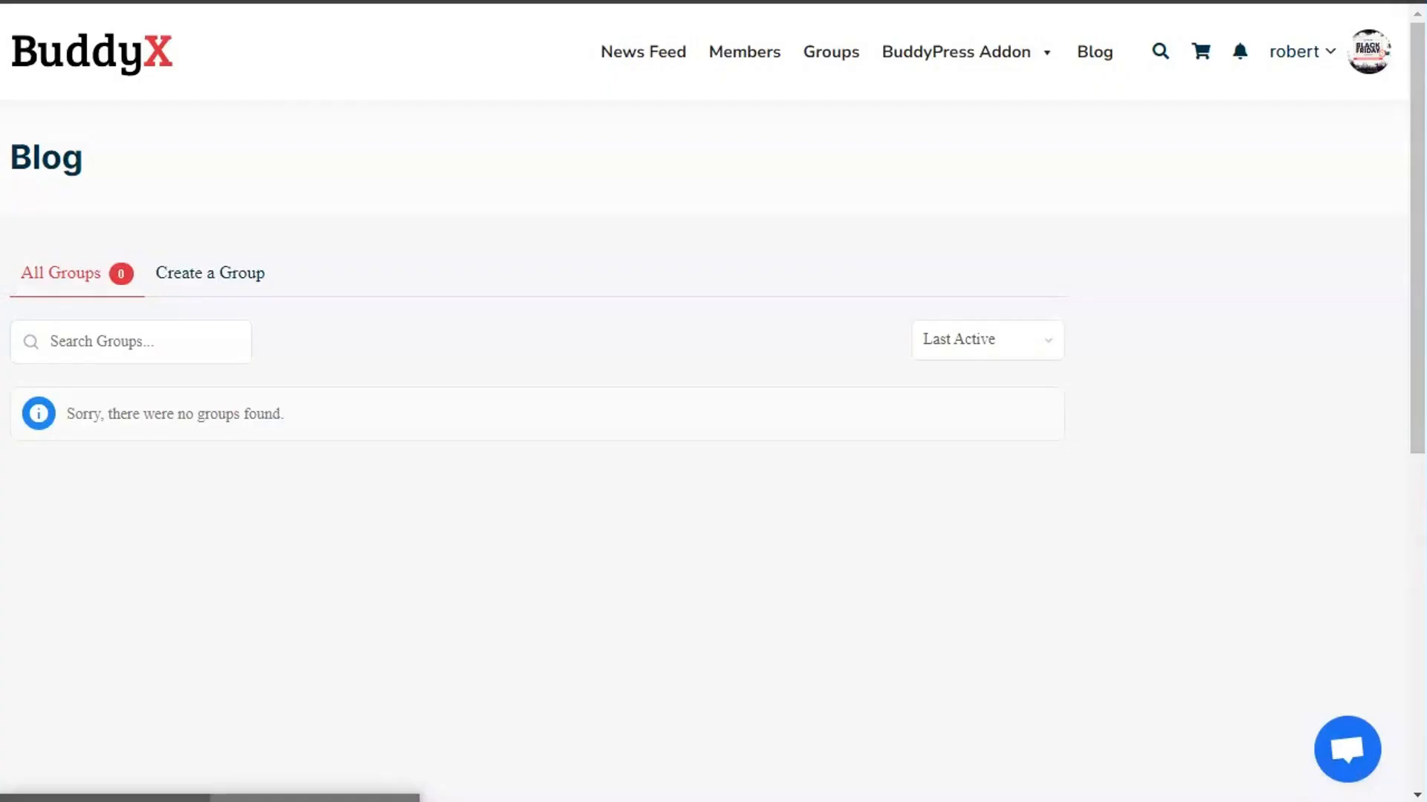
right_click(397, 208)
left_click(482, 293)
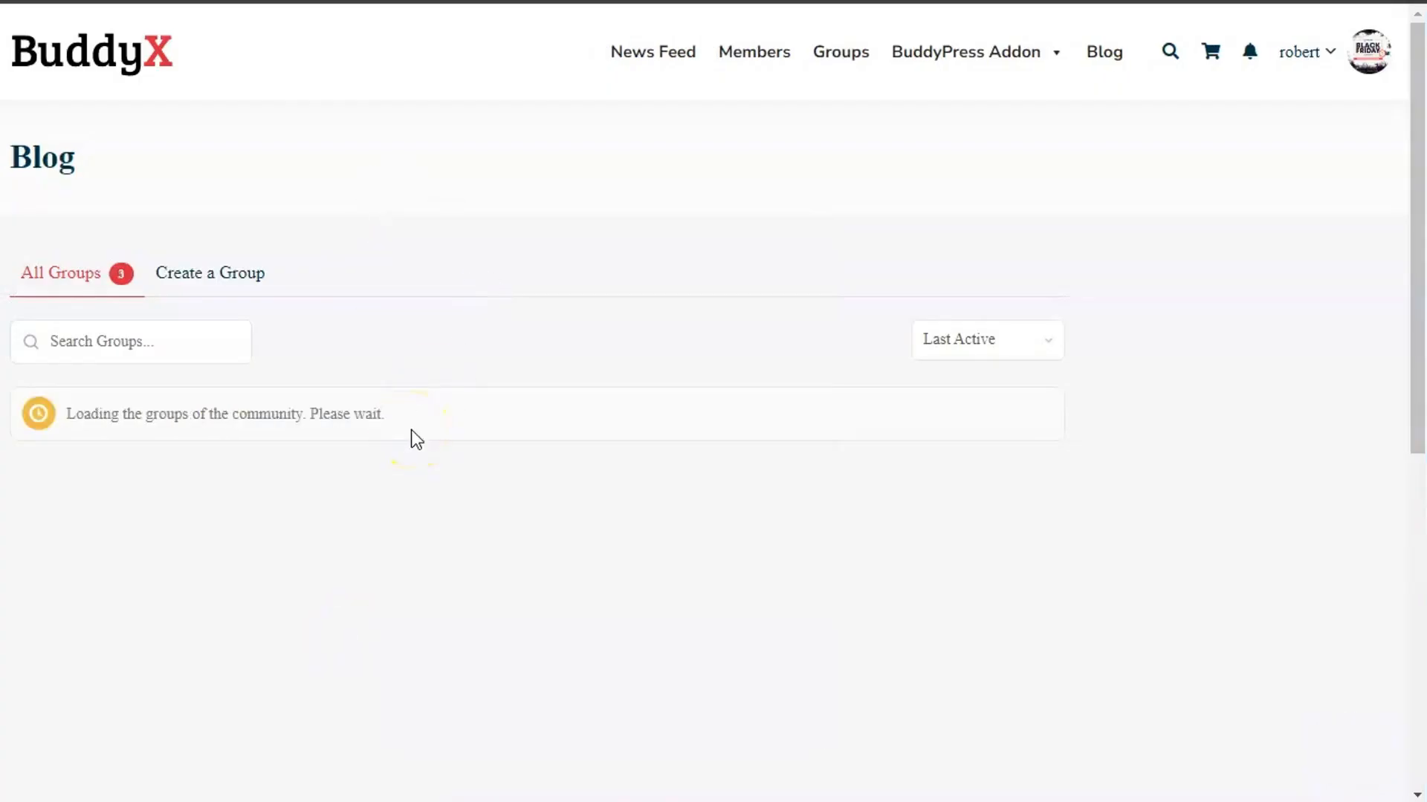
- Re-expand Group Participation Limits and scroll down to the Hidden Groups rules
scroll(379, 431, "down", 6)
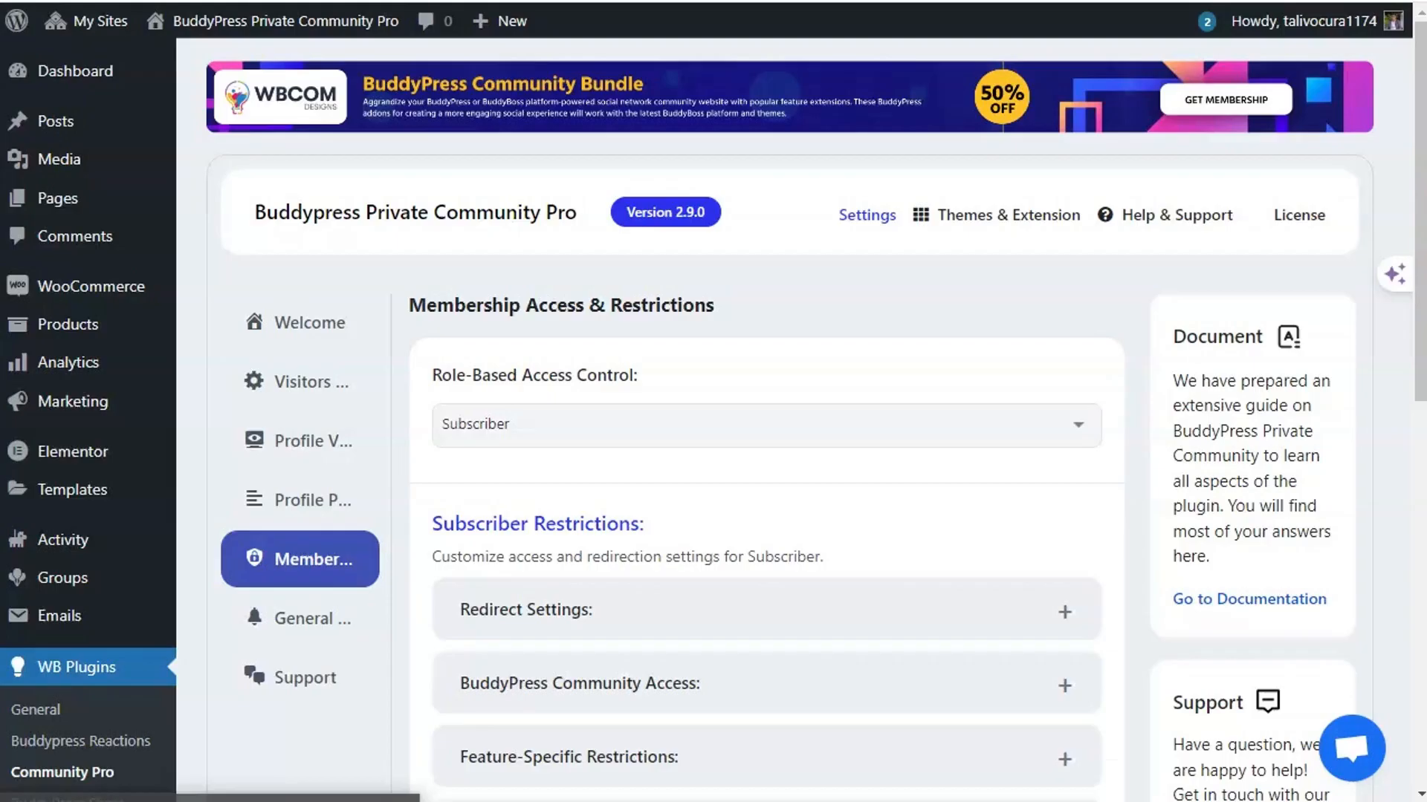
scroll(614, 505, "down", 6)
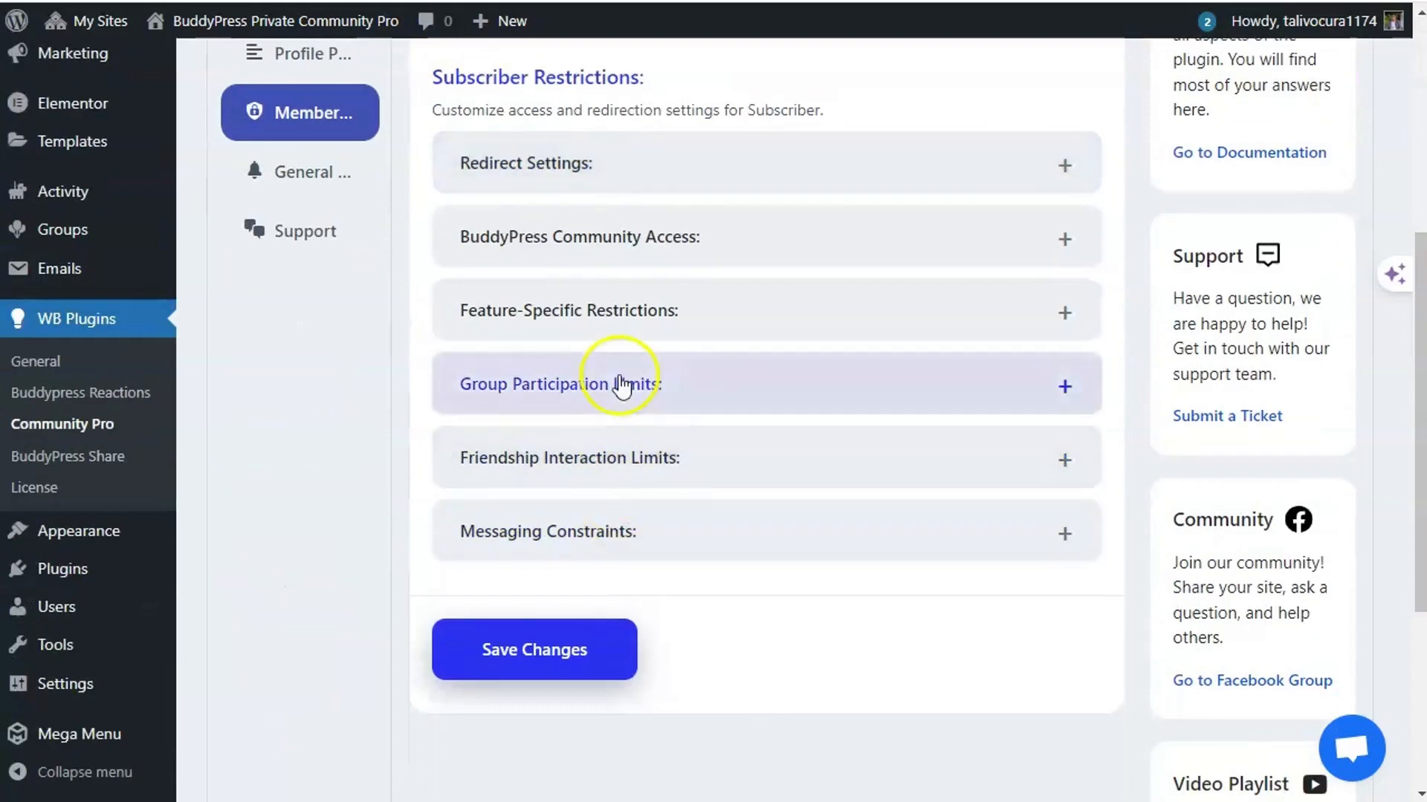
left_click(617, 376)
scroll(611, 574, "down", 20)
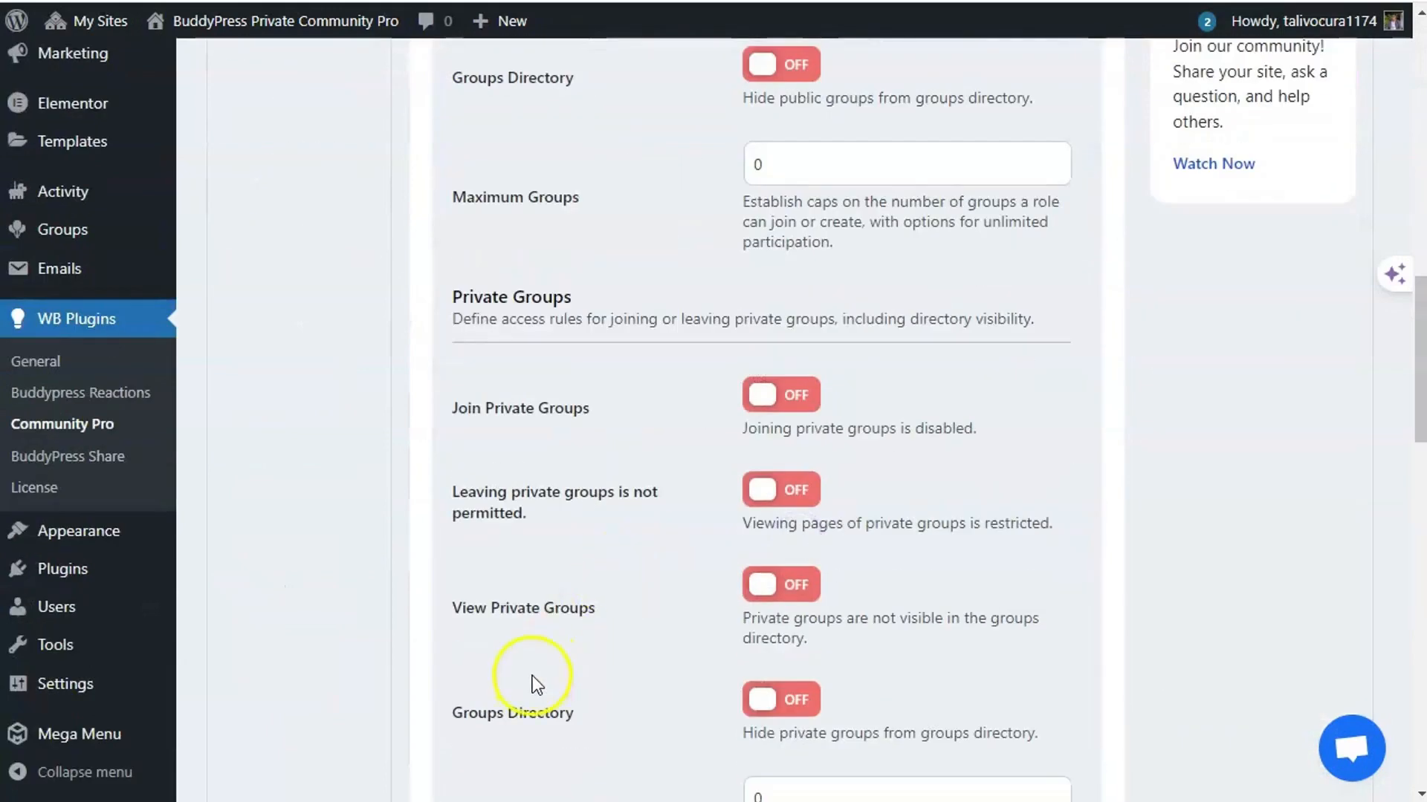
scroll(522, 691, "down", 12)
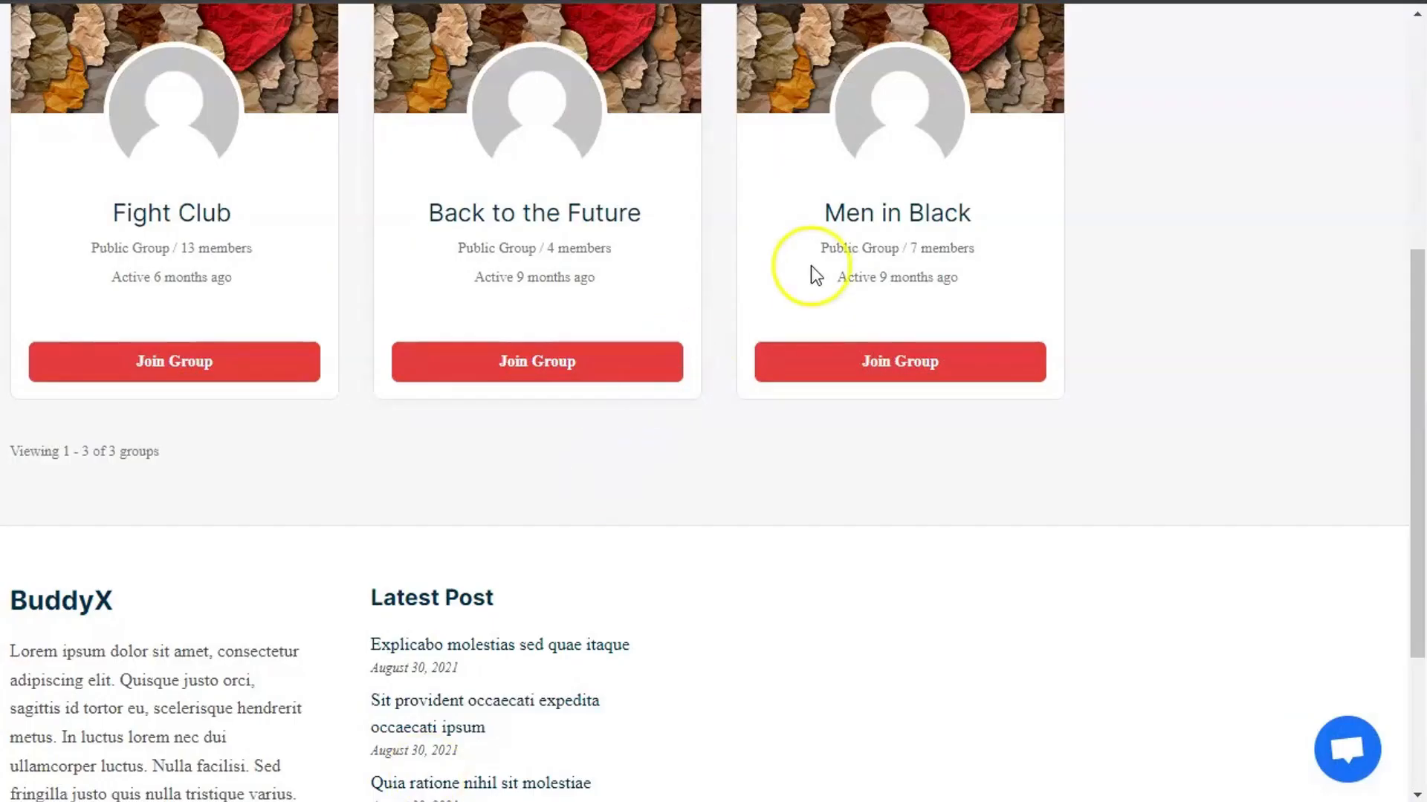
- Try joining Fight Club on BuddyX and get refused: cannot join public groups
right_click(729, 141)
left_click(787, 220)
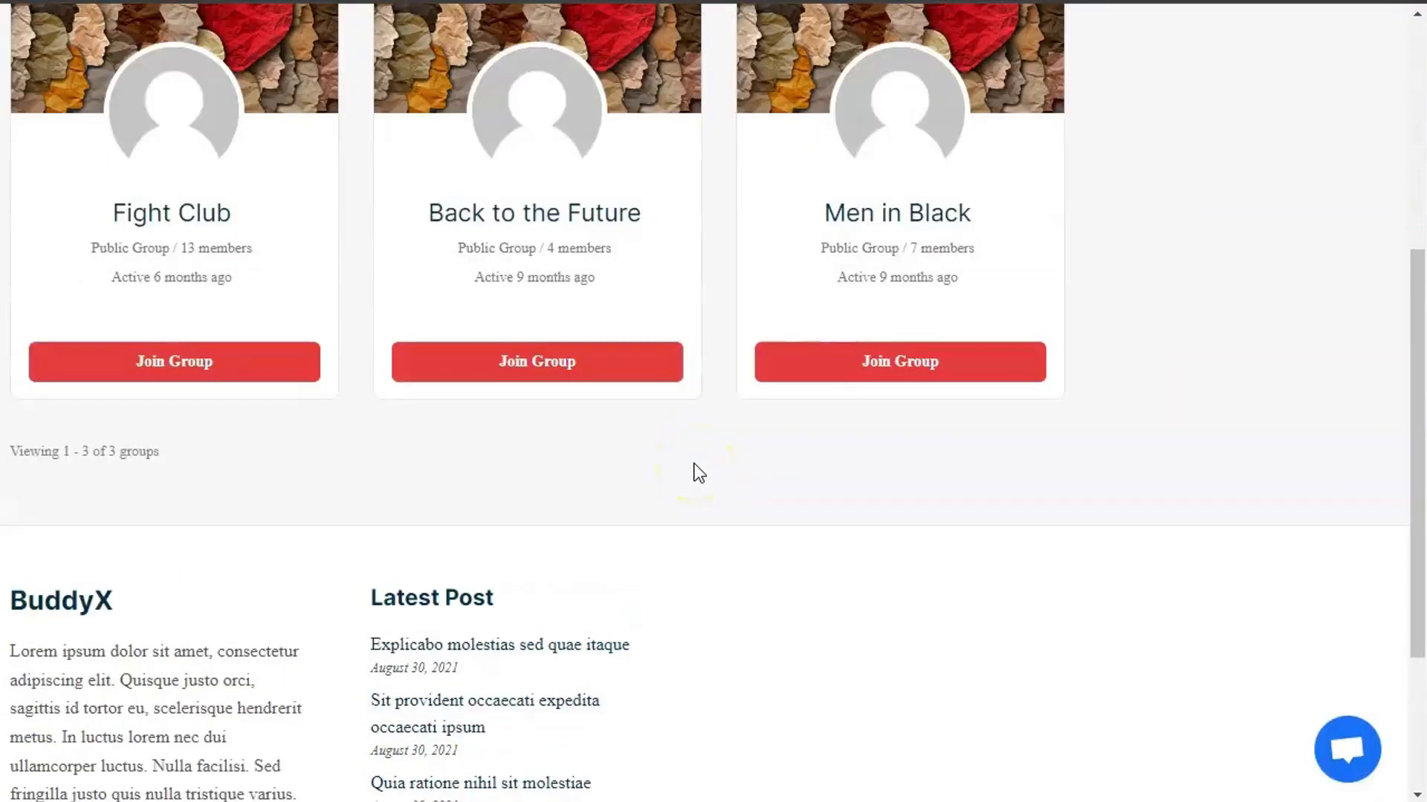
left_click(191, 361)
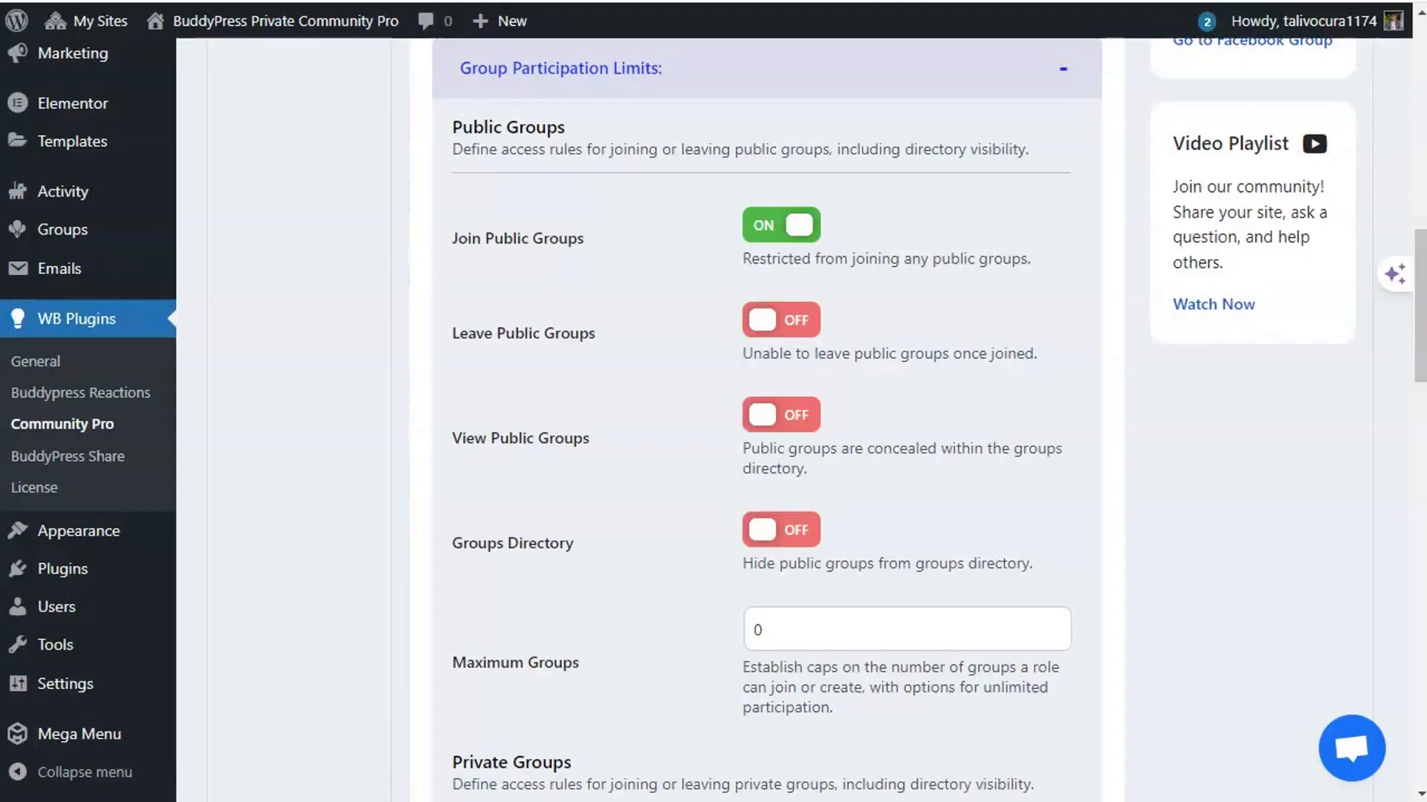
scroll(654, 416, "down", 9)
scroll(636, 446, "down", 7)
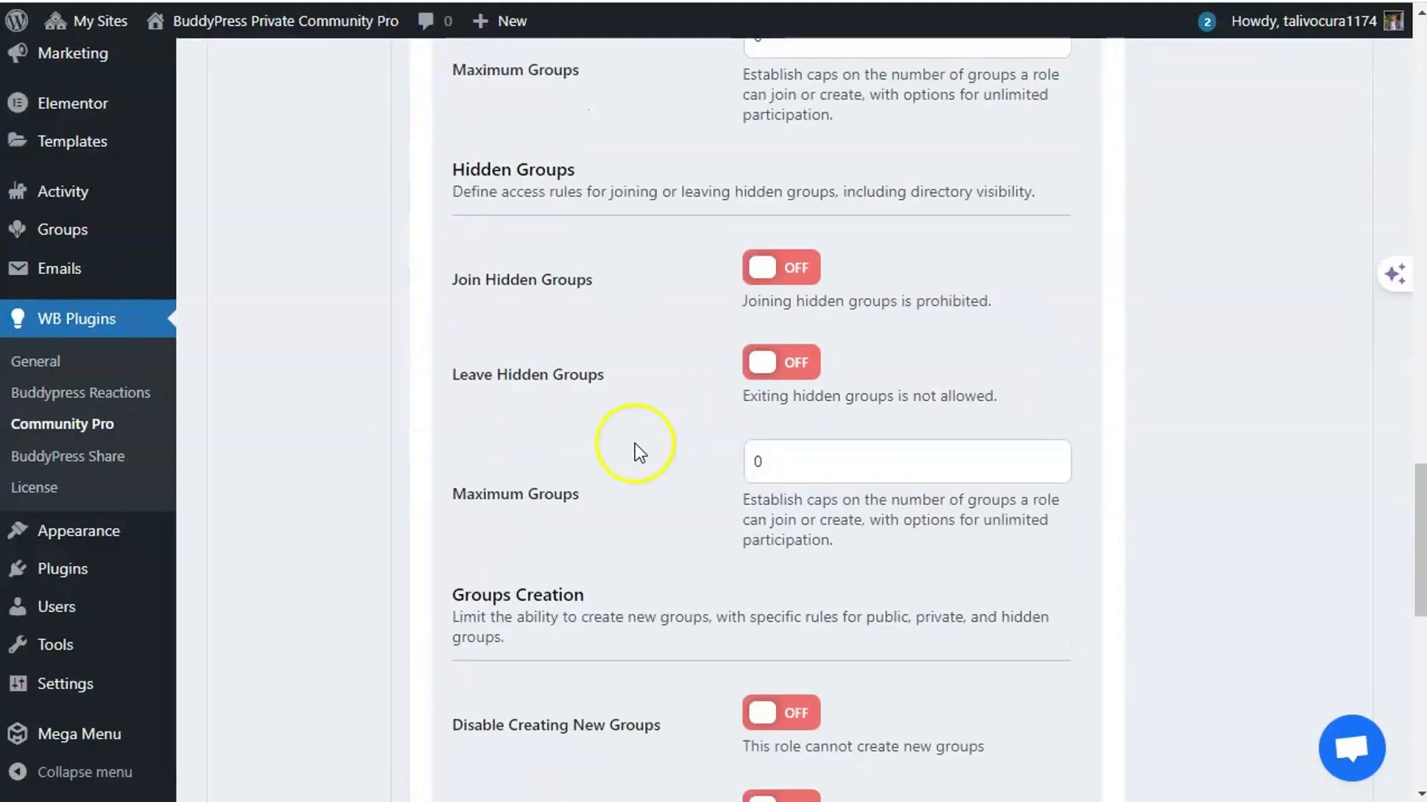
- Expand Friendship Interaction Limits and switch the Cancel Friends toggle on
scroll(549, 327, "down", 11)
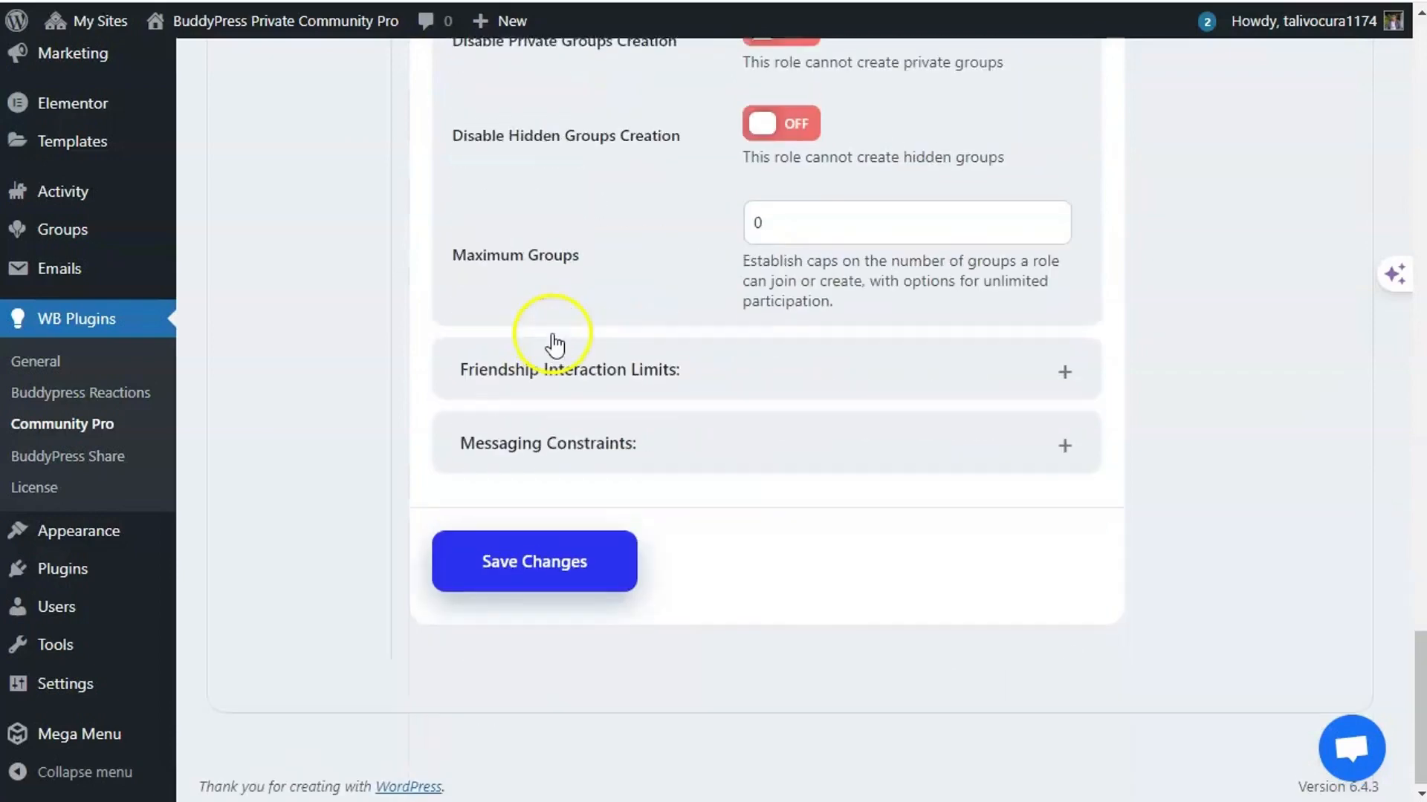
left_click(568, 379)
scroll(569, 383, "down", 3)
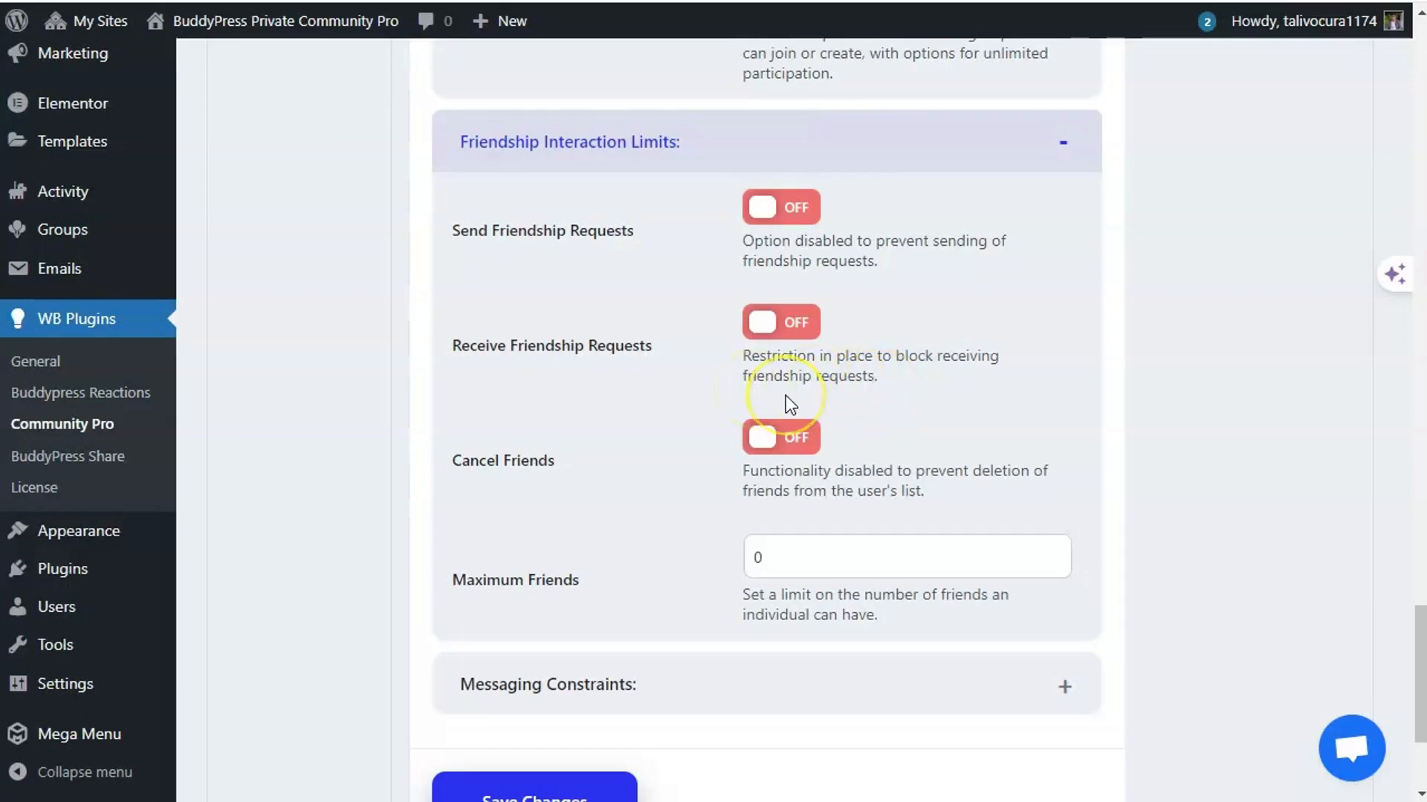
scroll(919, 391, "down", 1)
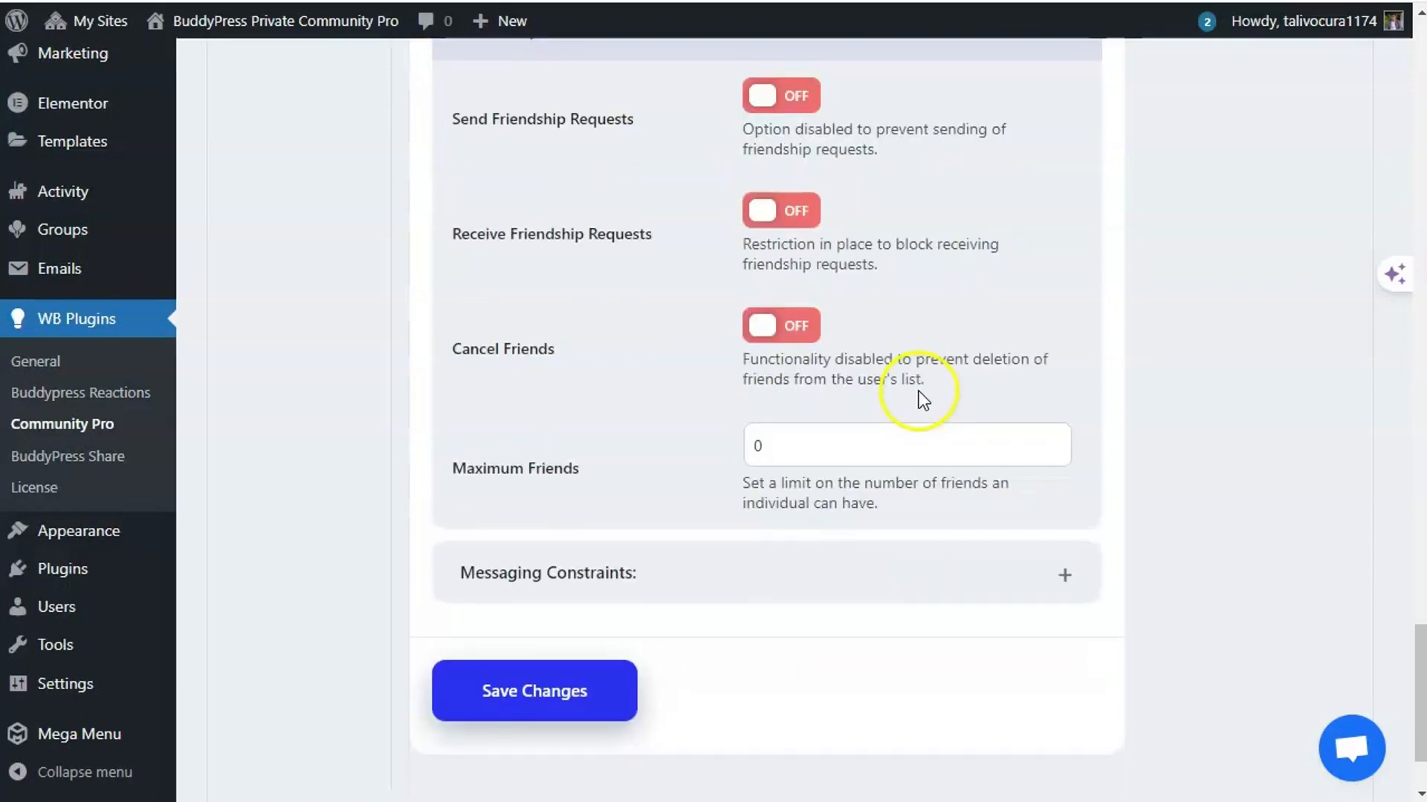
scroll(918, 394, "up", 1)
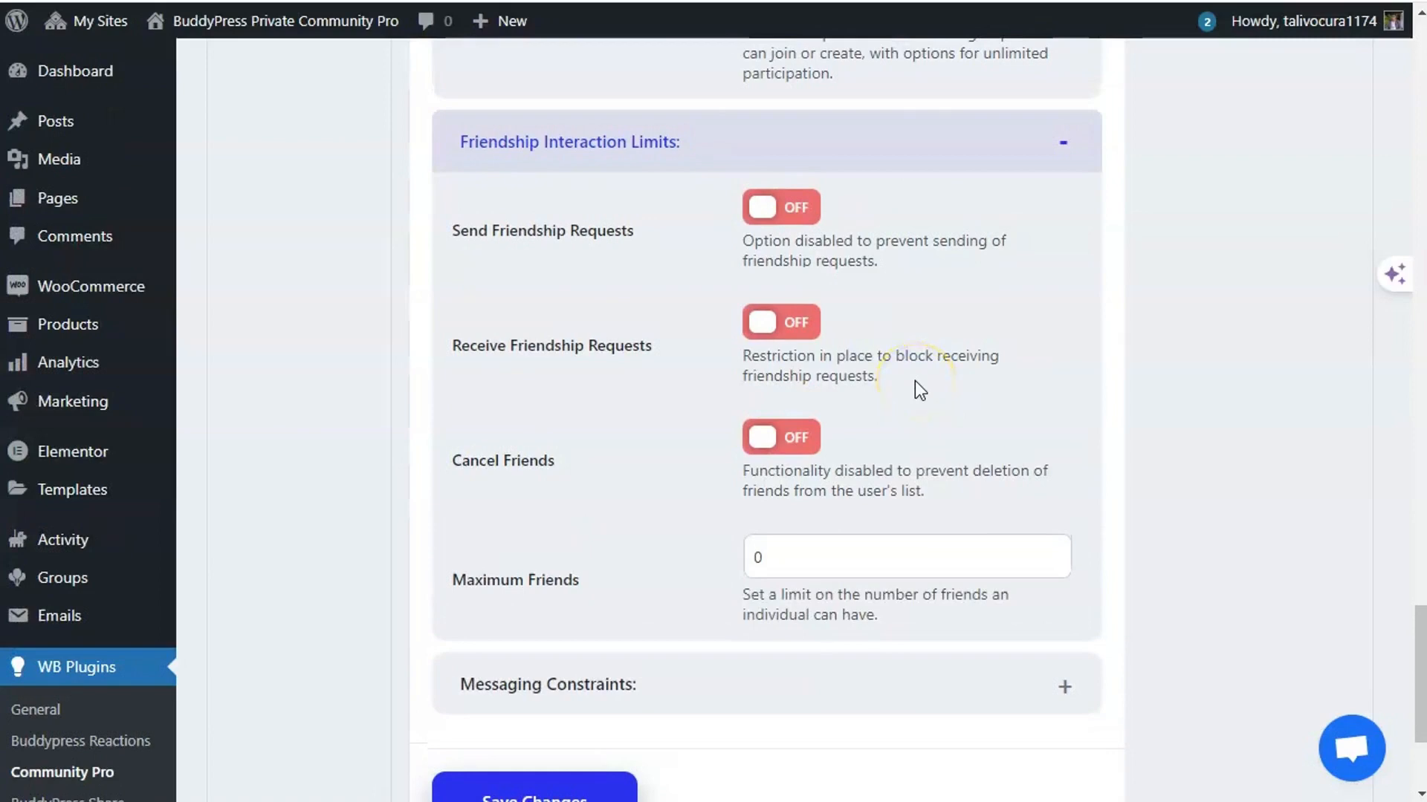
scroll(915, 380, "down", 1)
scroll(737, 360, "up", 1)
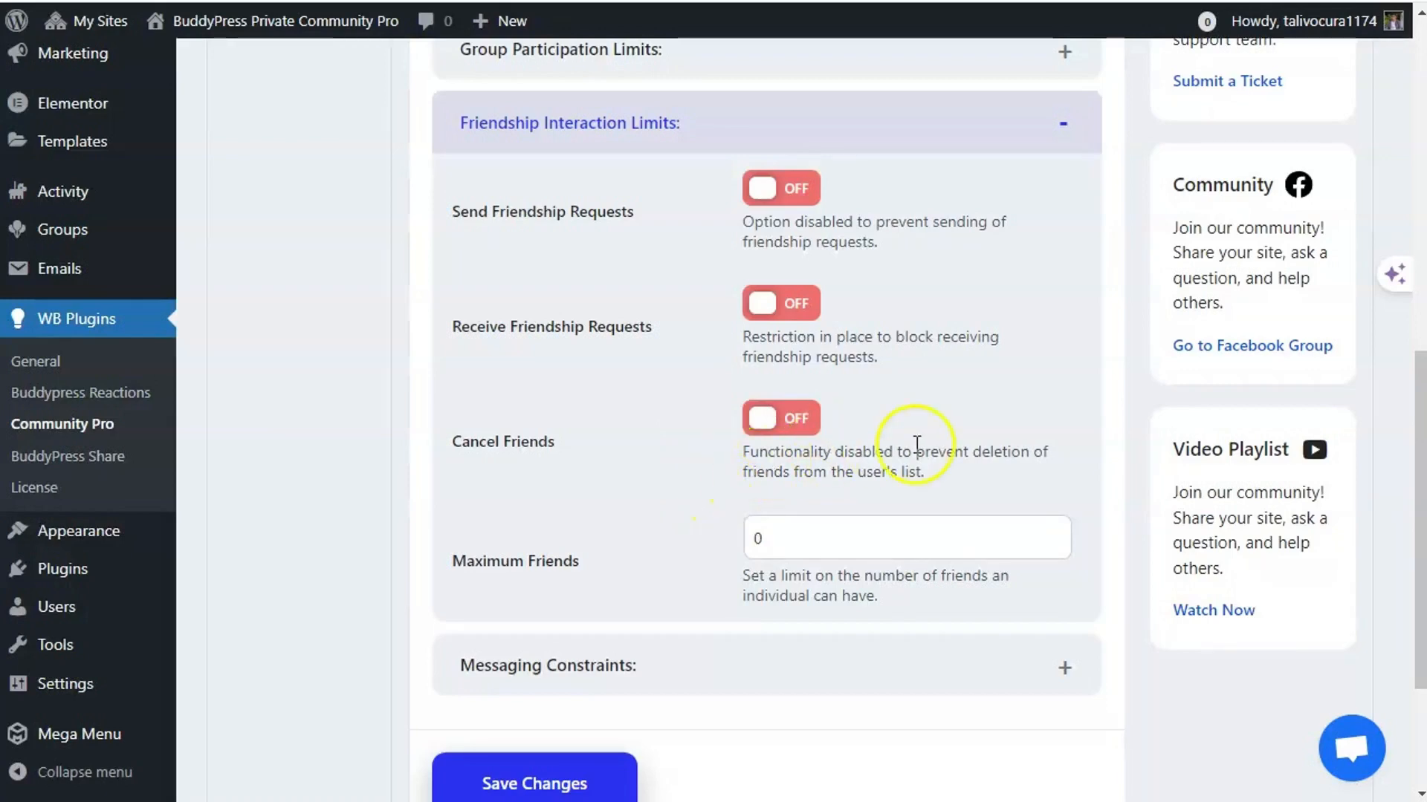
left_click(790, 420)
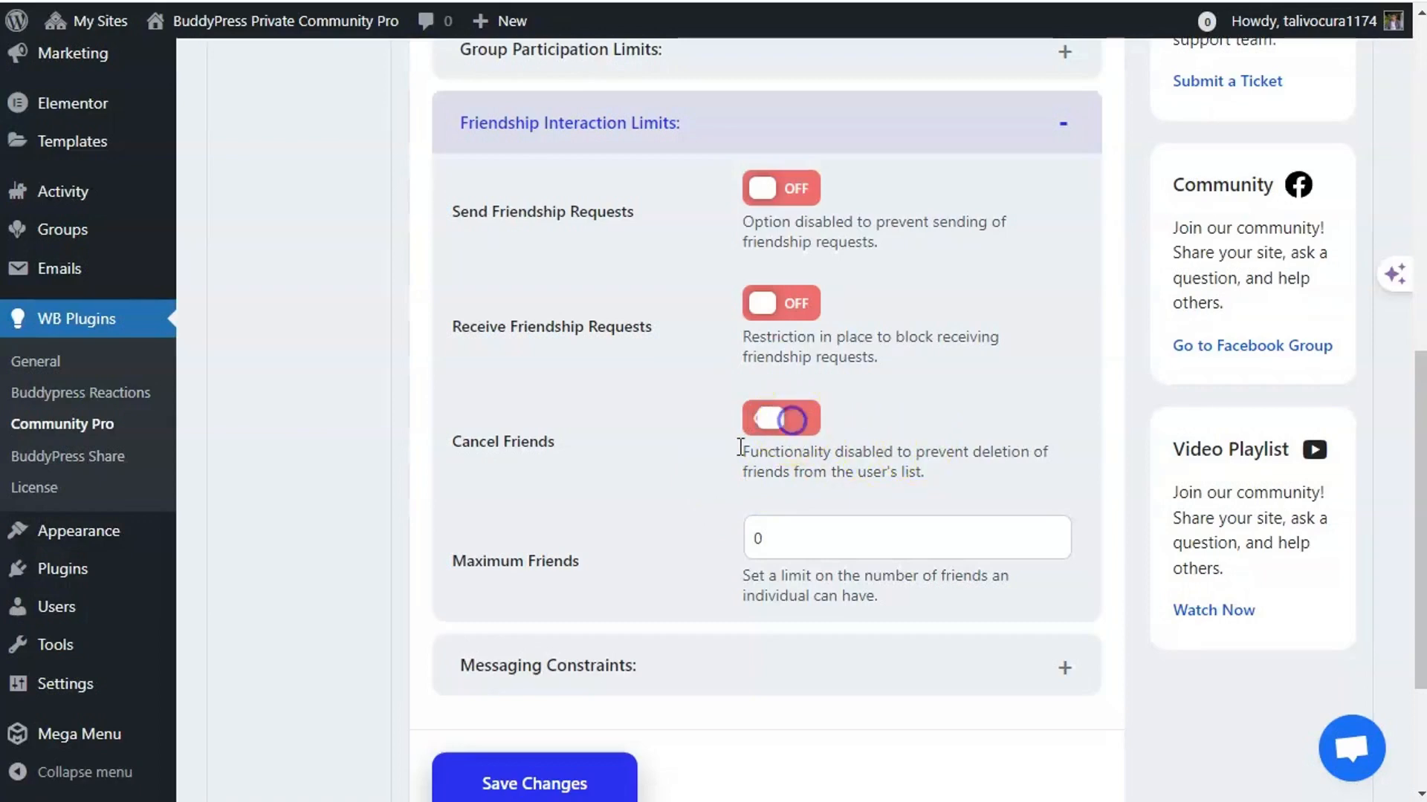
- Reload the BuddyX Friends page and try Cancel Friendship, getting 'Friendship cannot be cancelled'
scroll(649, 461, "down", 3)
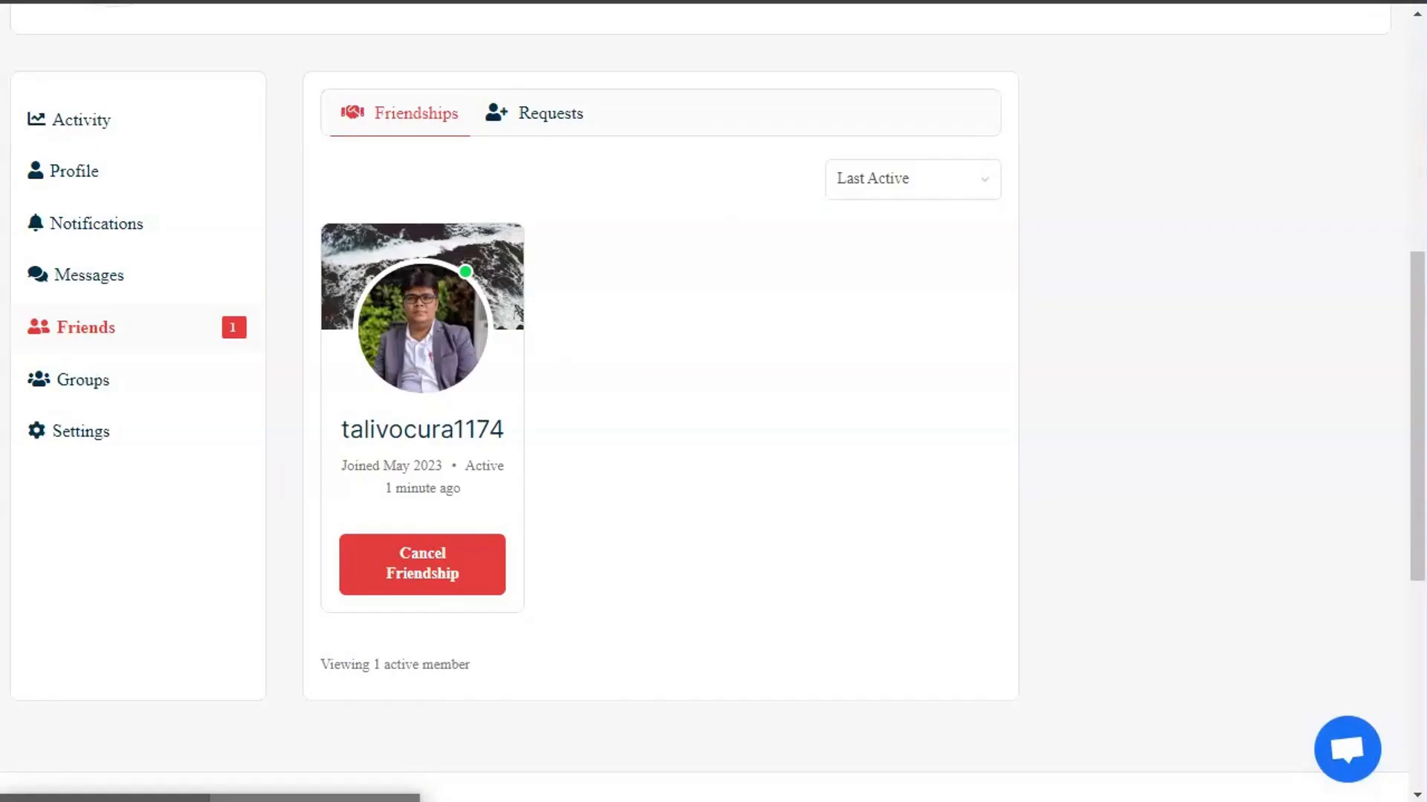
scroll(796, 282, "up", 7)
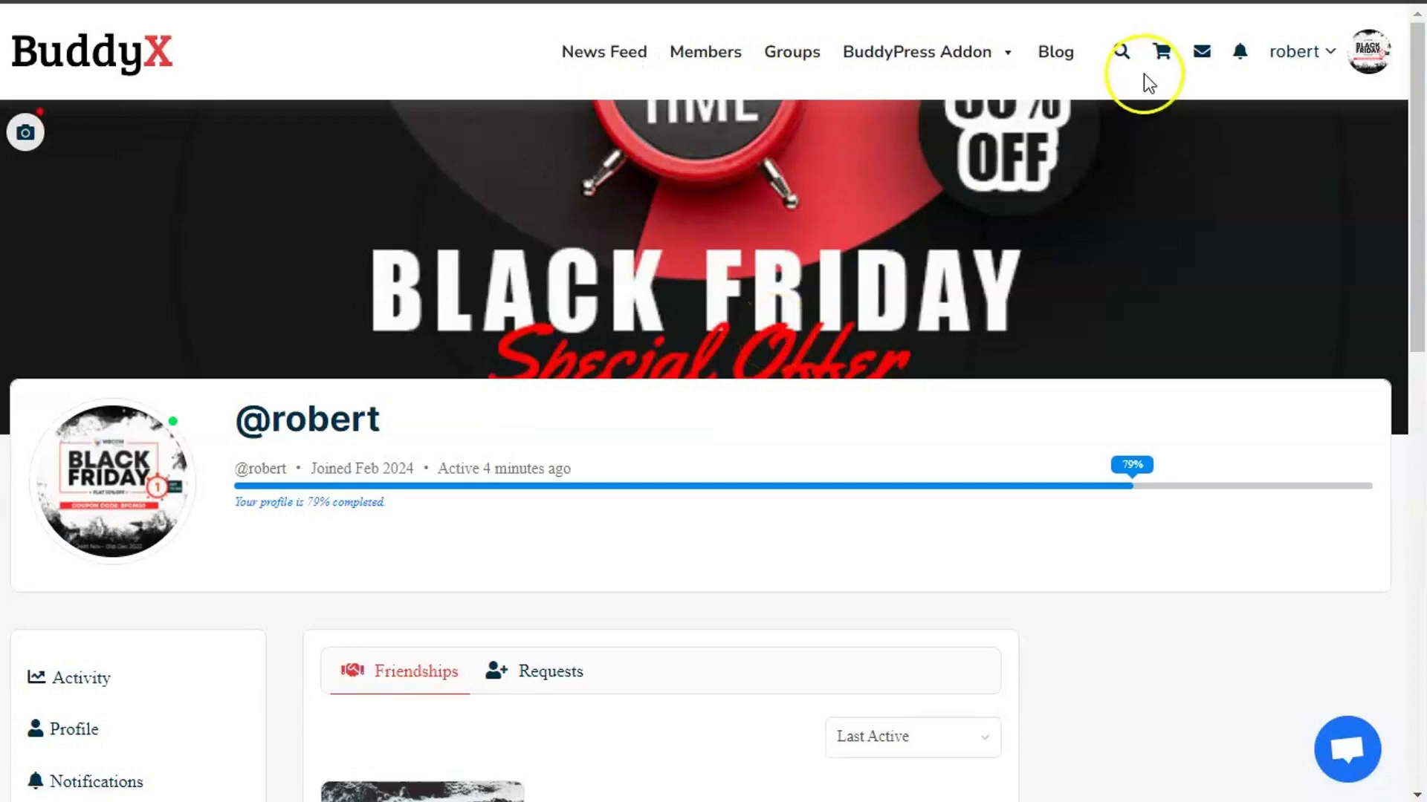
key("F5")
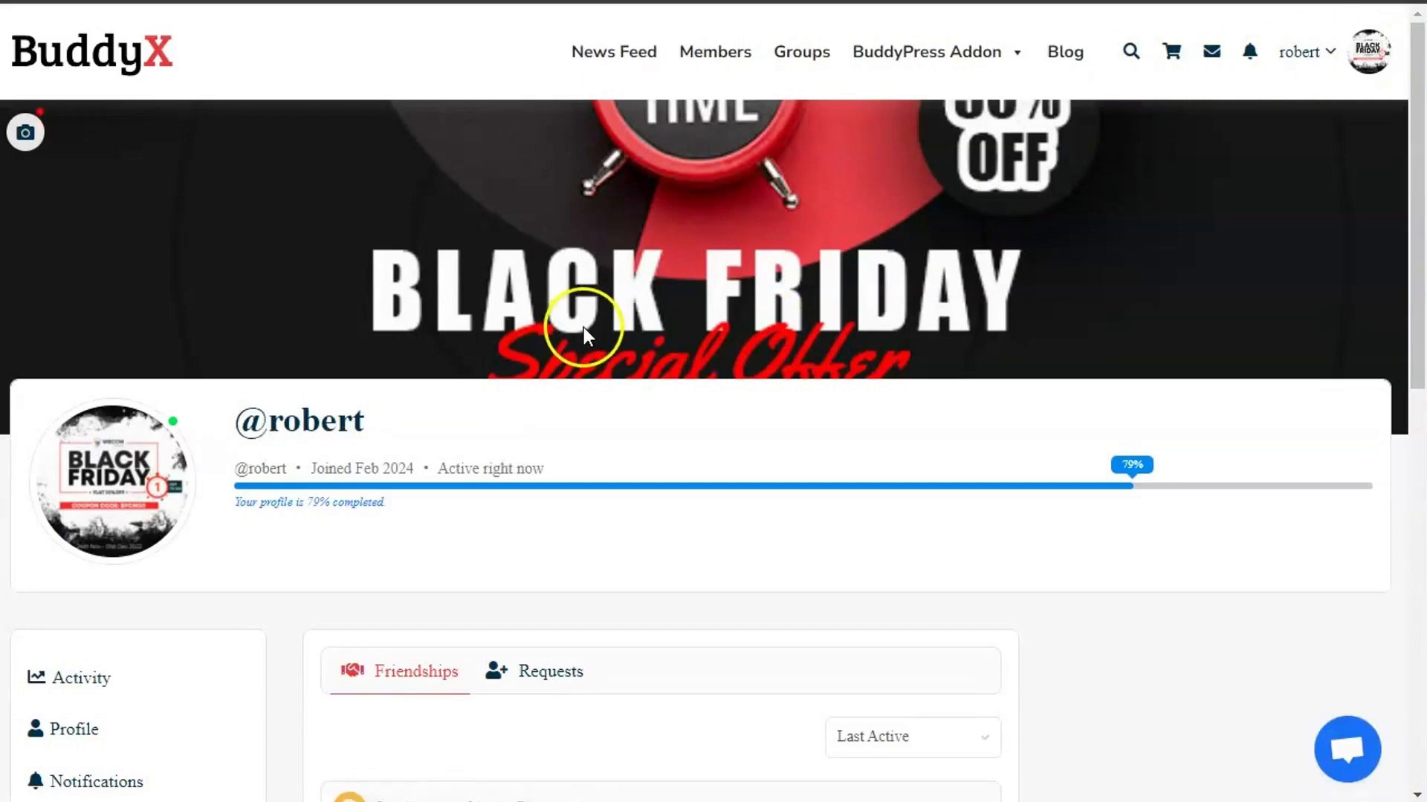
scroll(582, 327, "down", 6)
left_click(465, 678)
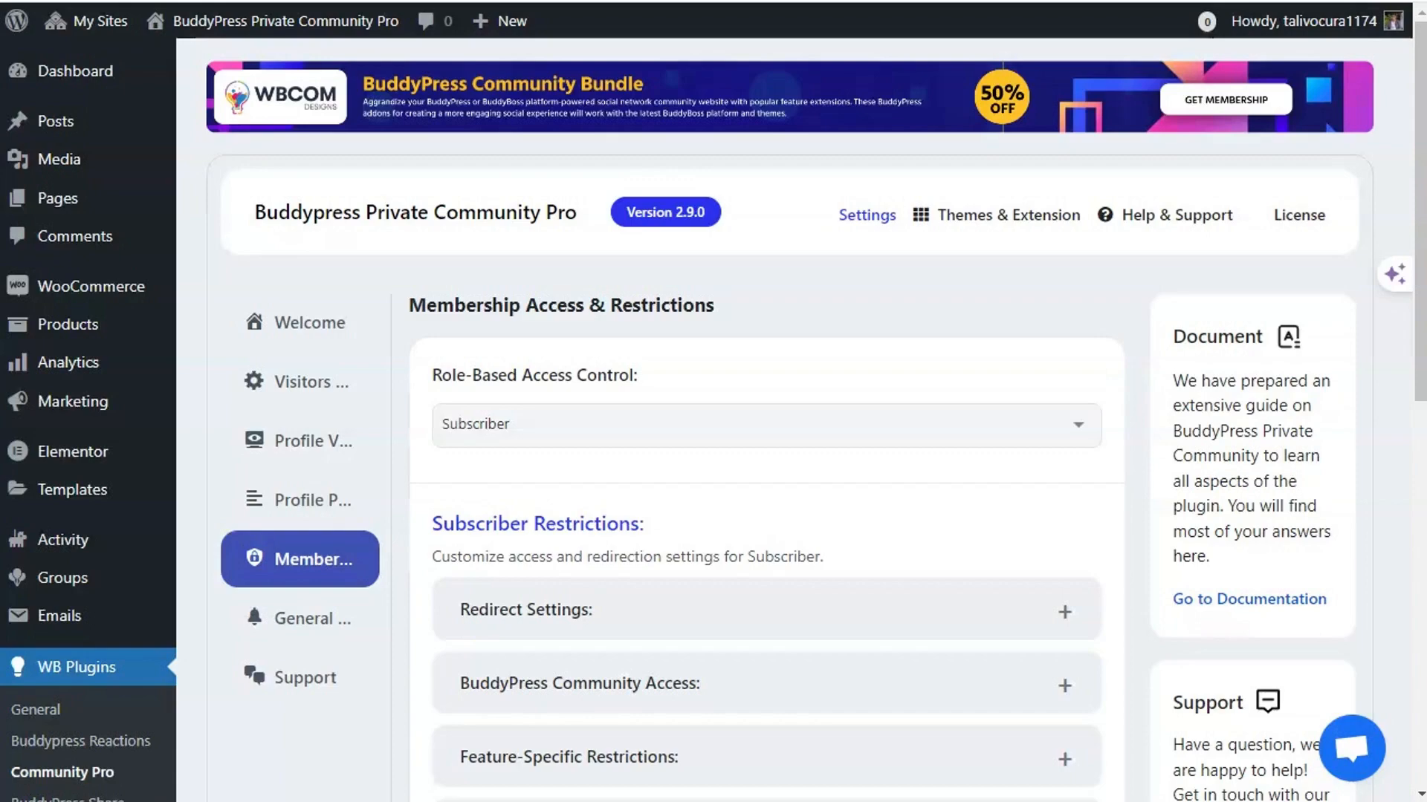
scroll(509, 520, "down", 7)
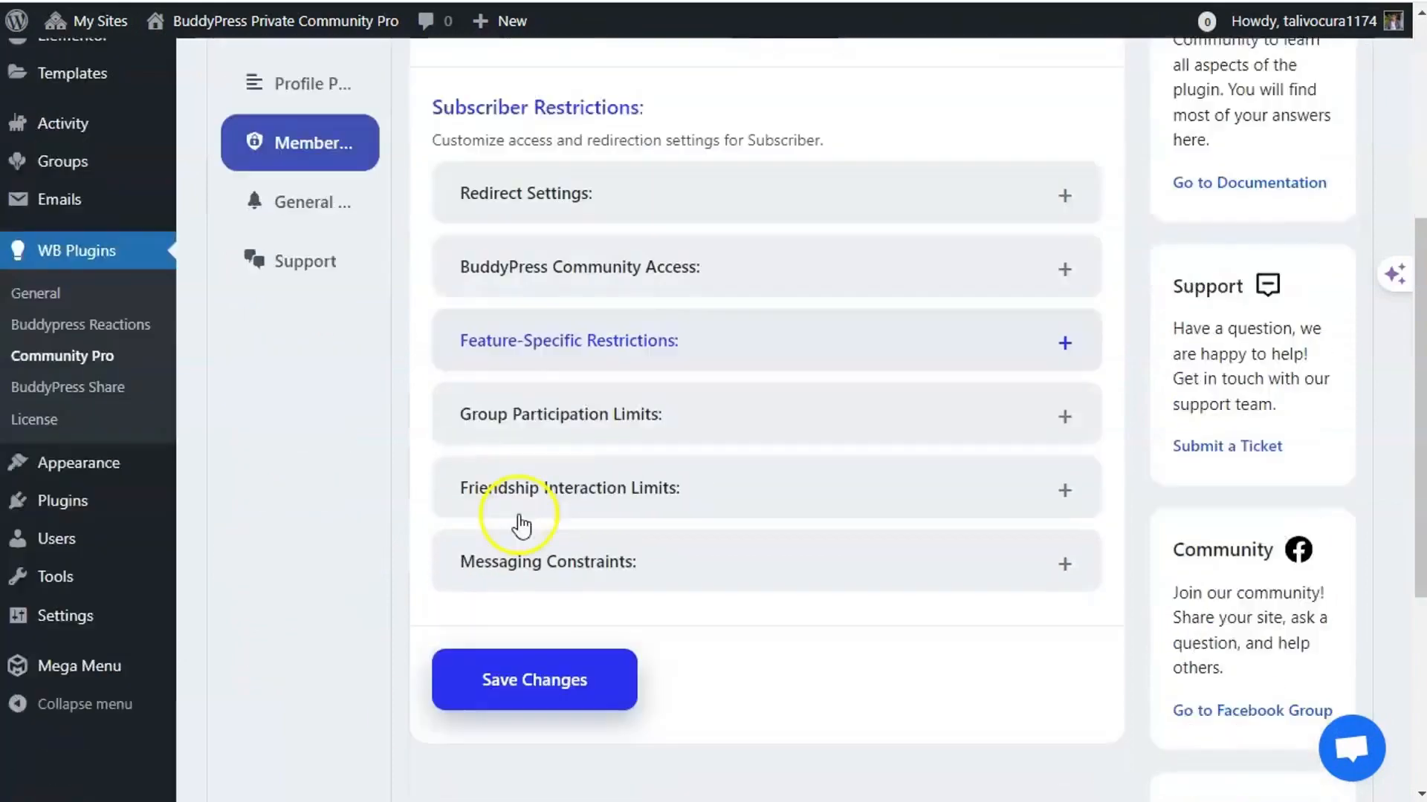
- Expand Friendship Interaction Limits and then the subscriber Messaging Constraints section
left_click(608, 348)
scroll(626, 424, "down", 5)
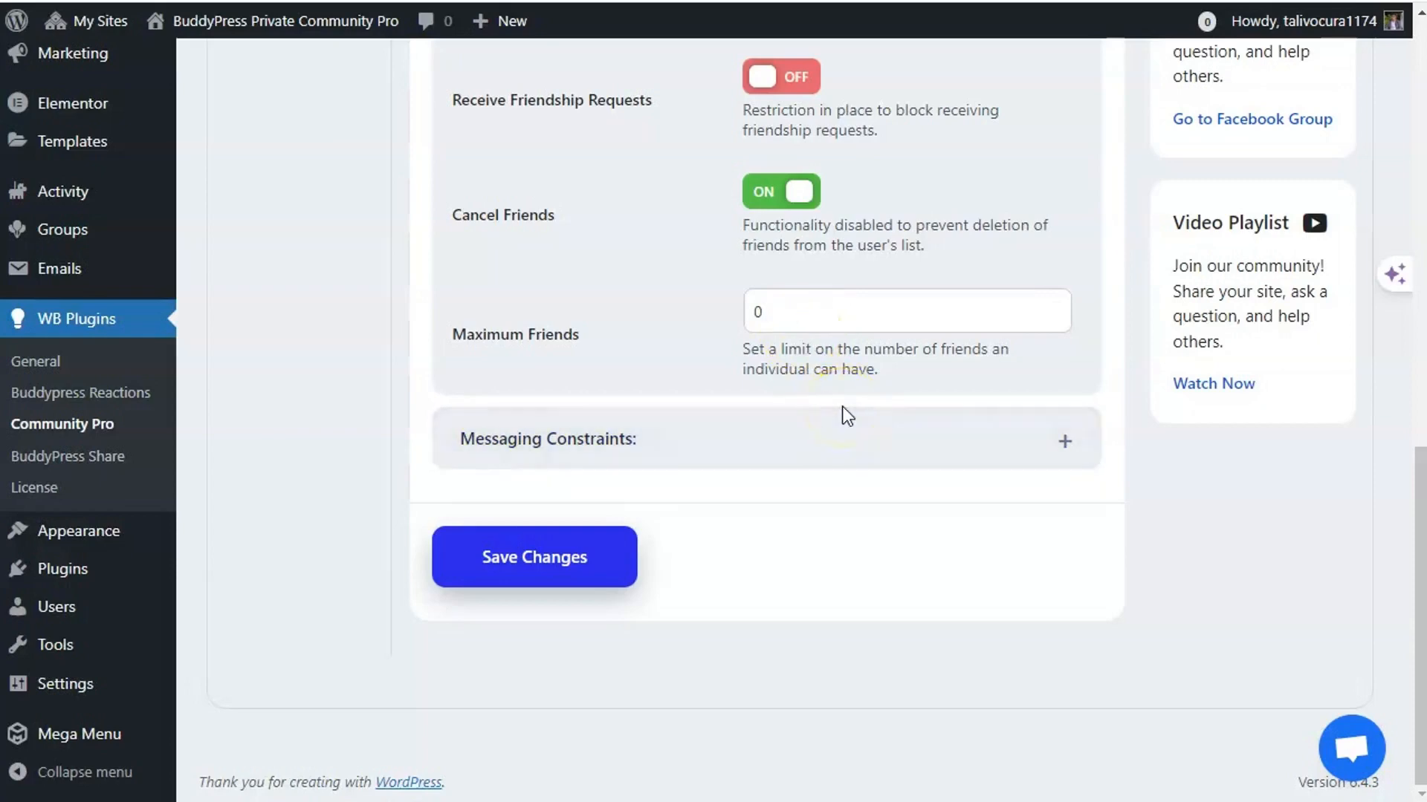
left_click(654, 418)
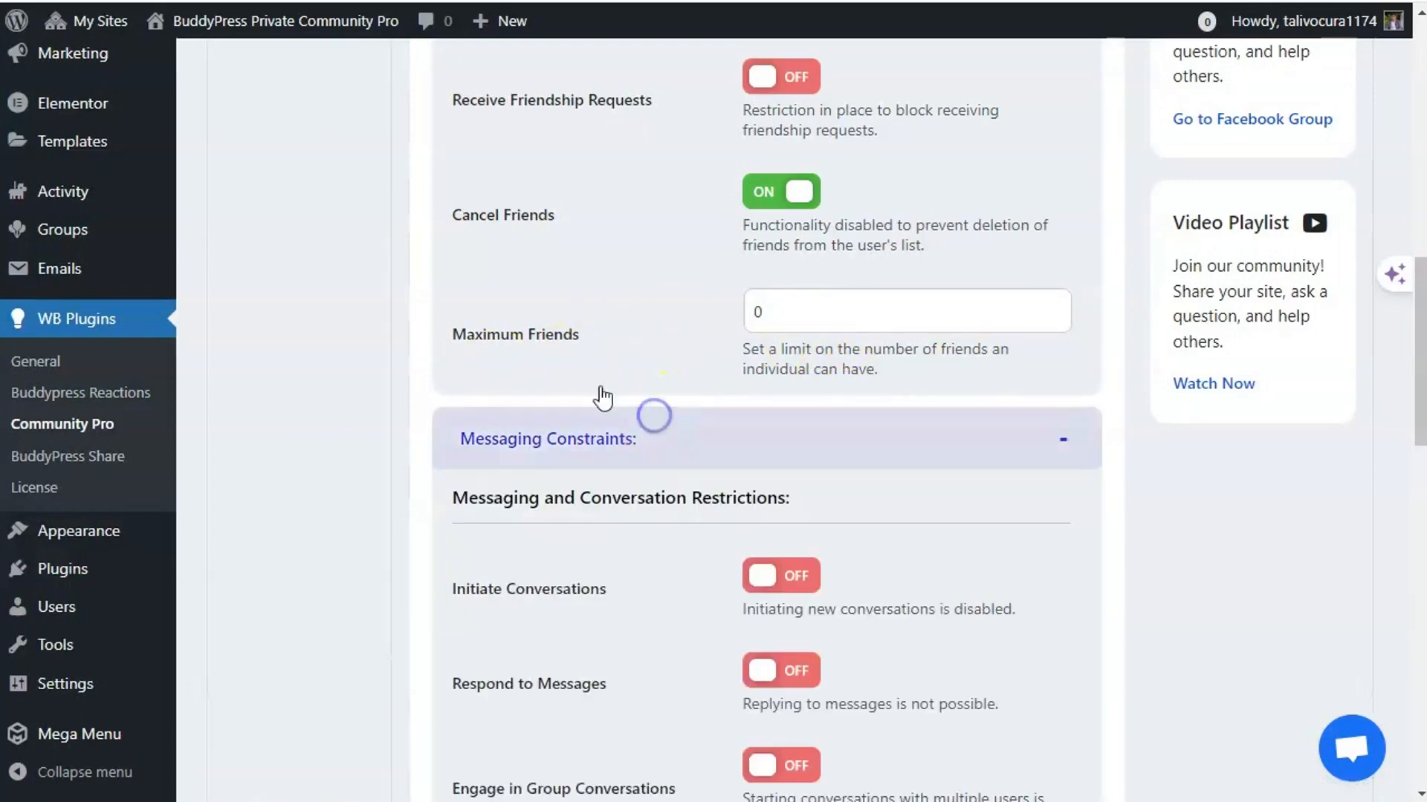
scroll(644, 358, "down", 2)
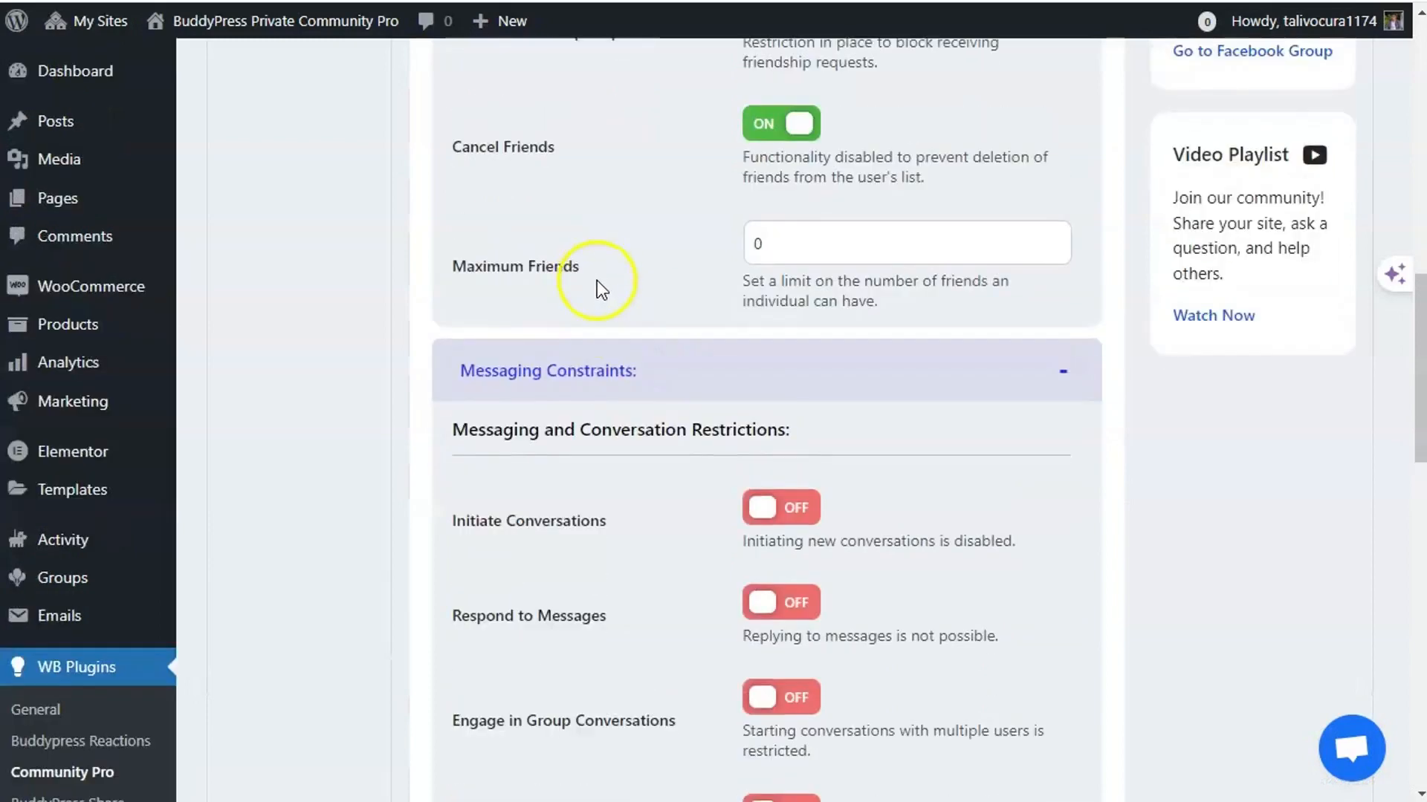
scroll(599, 289, "down", 2)
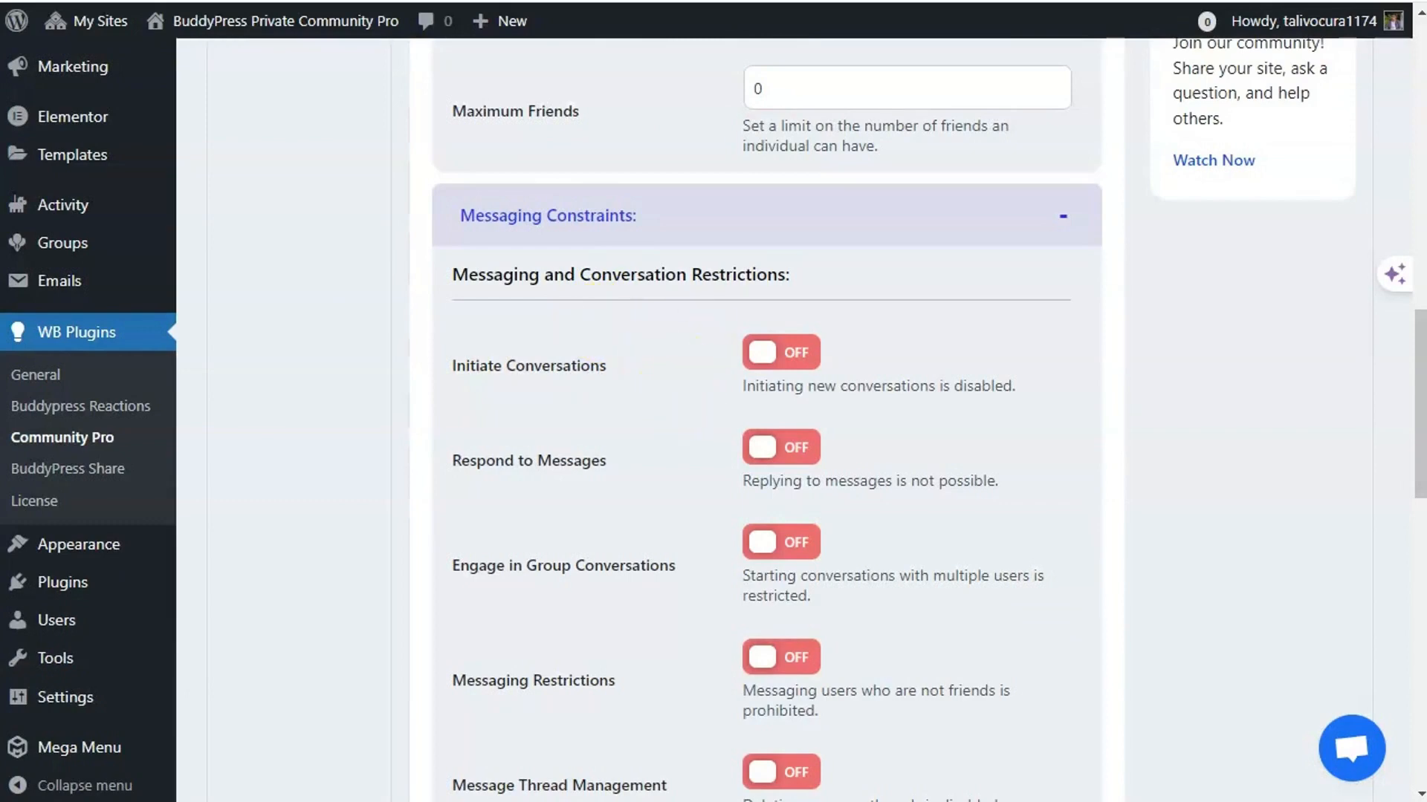
- Review the conversation toggles and Messaging Limits fields, all limits at 0 (unlimited)
scroll(685, 377, "down", 9)
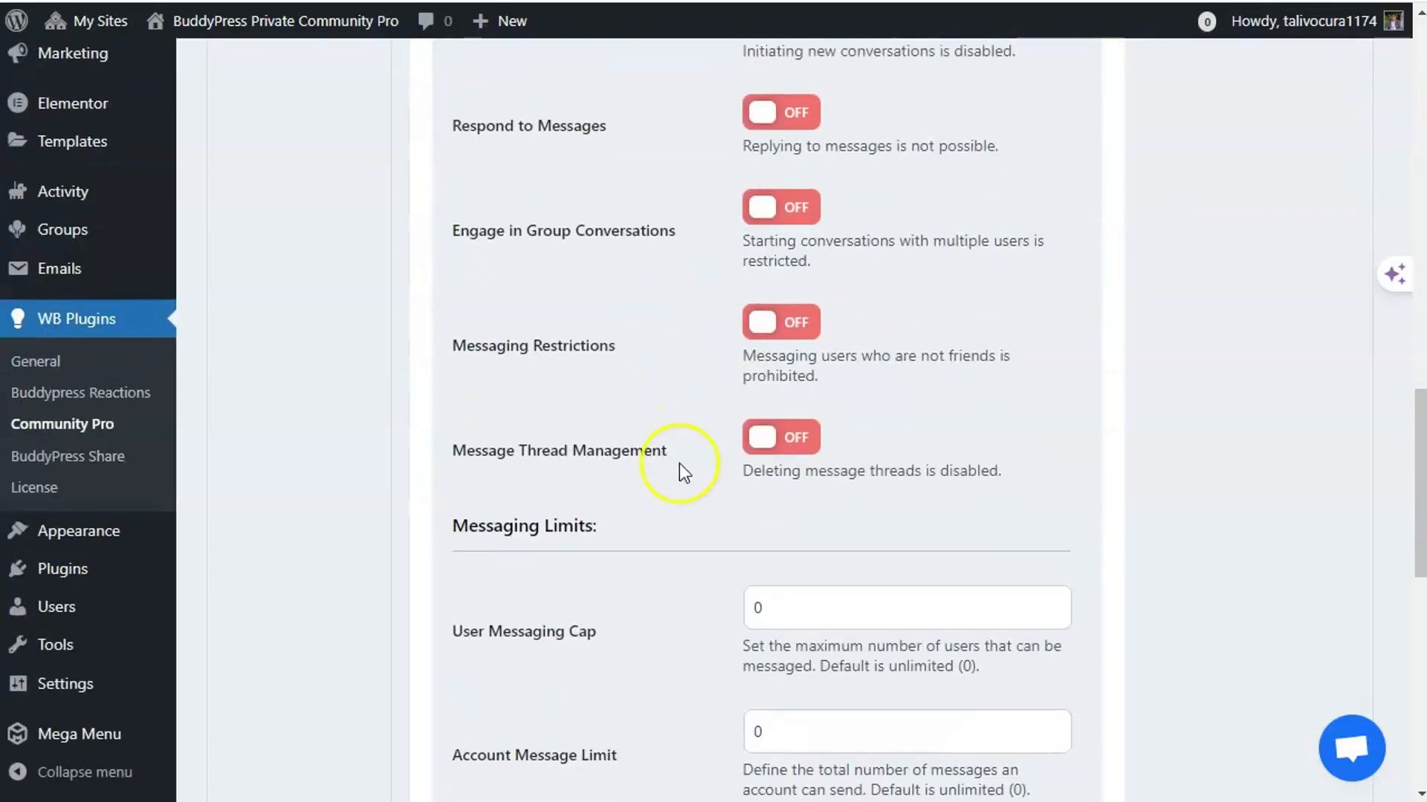
scroll(685, 518, "down", 8)
scroll(684, 515, "up", 15)
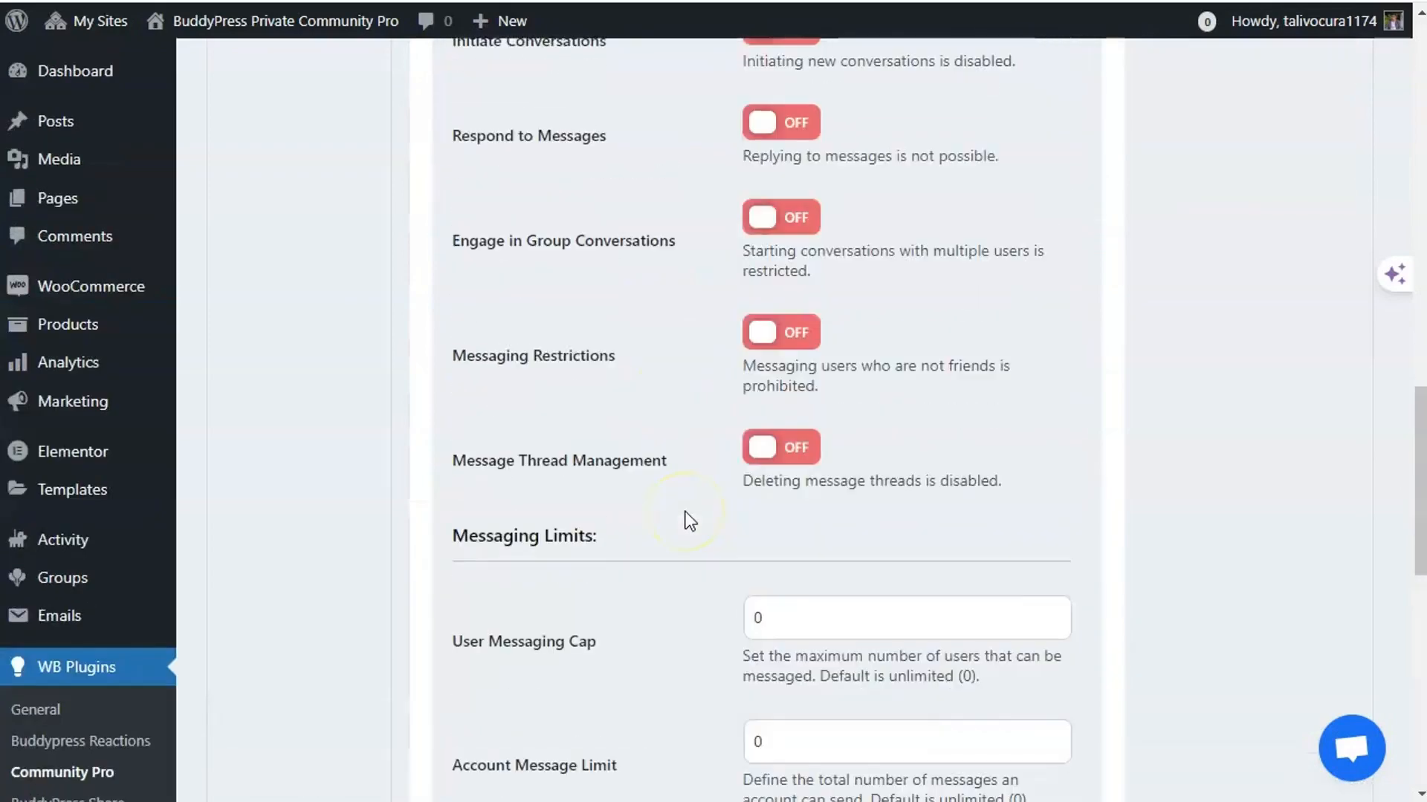
scroll(684, 516, "down", 3)
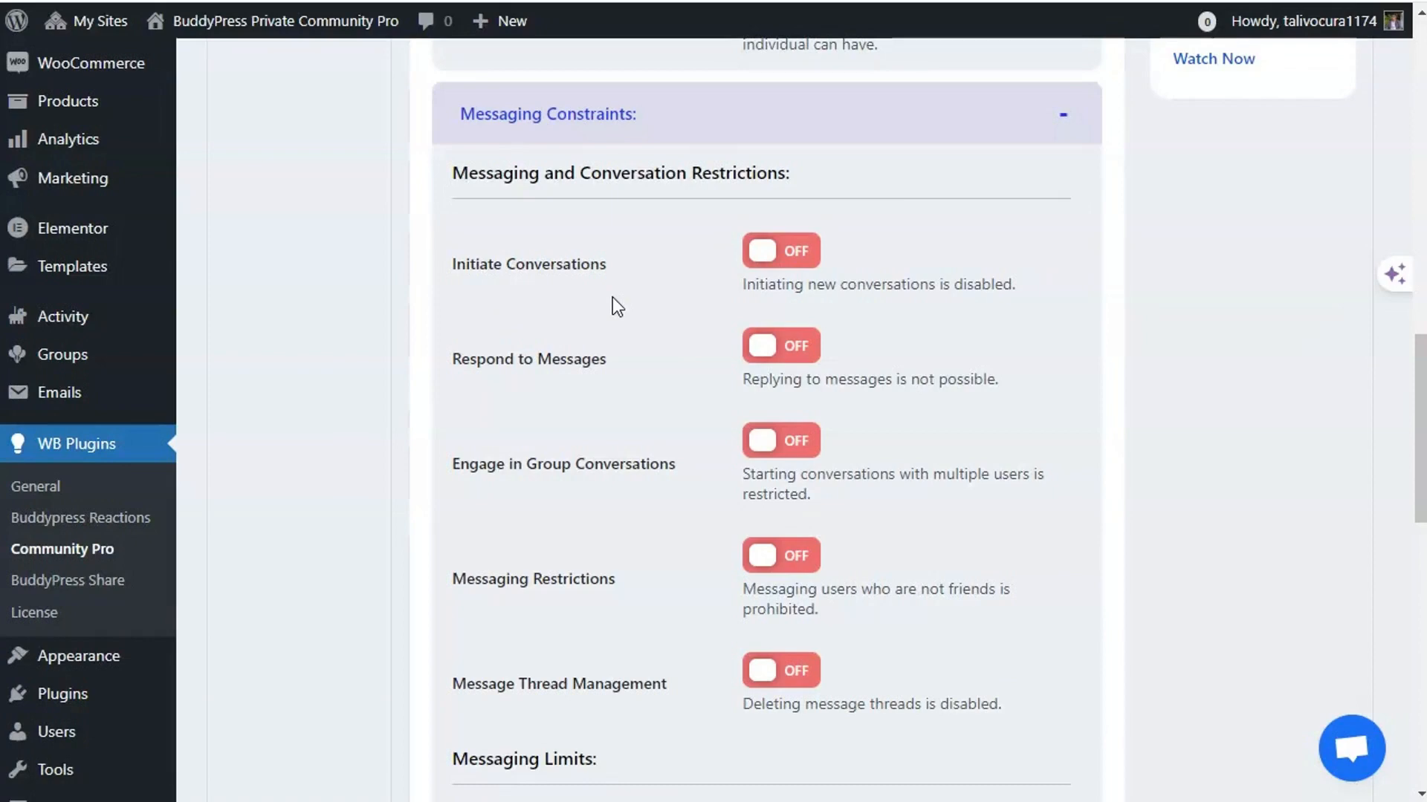
scroll(624, 341, "down", 2)
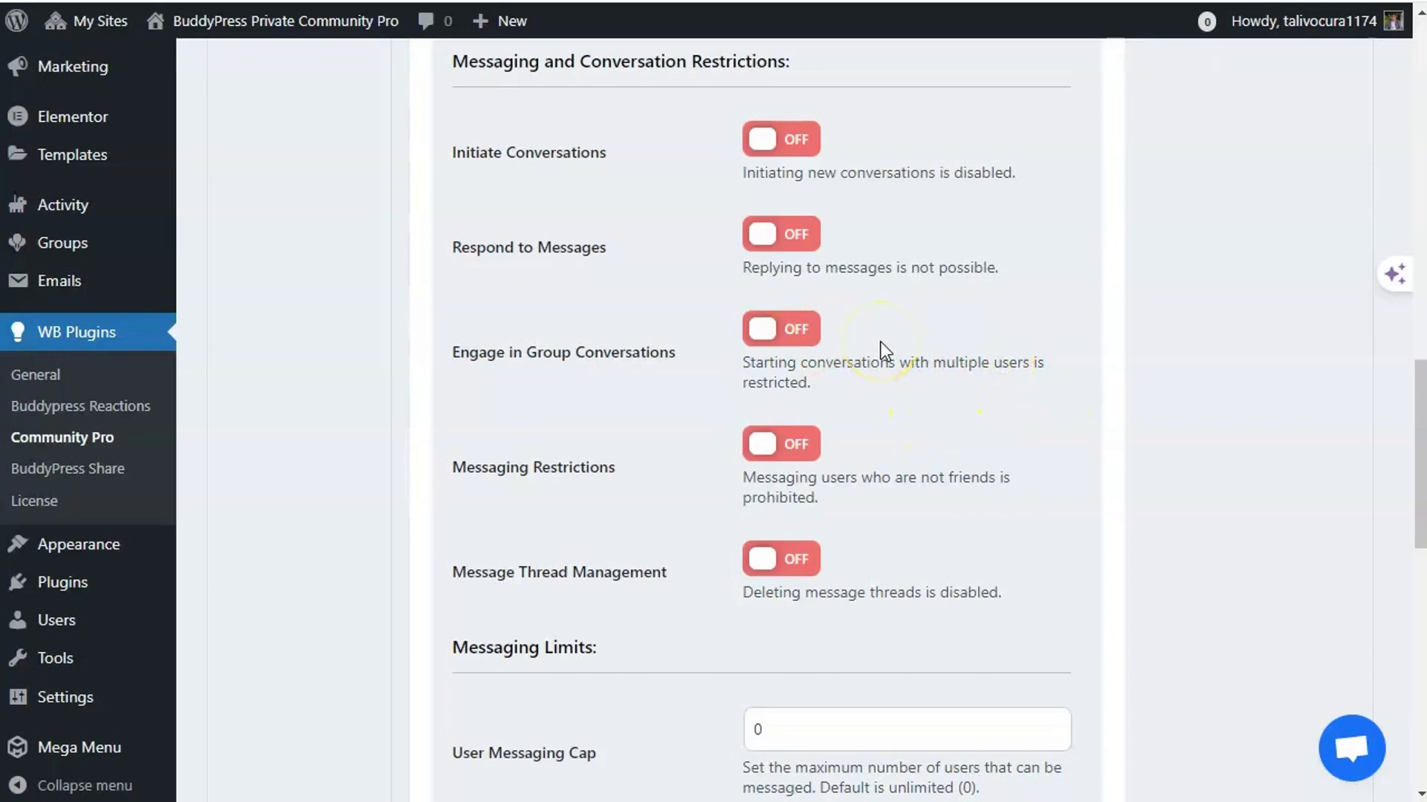
scroll(706, 359, "down", 1)
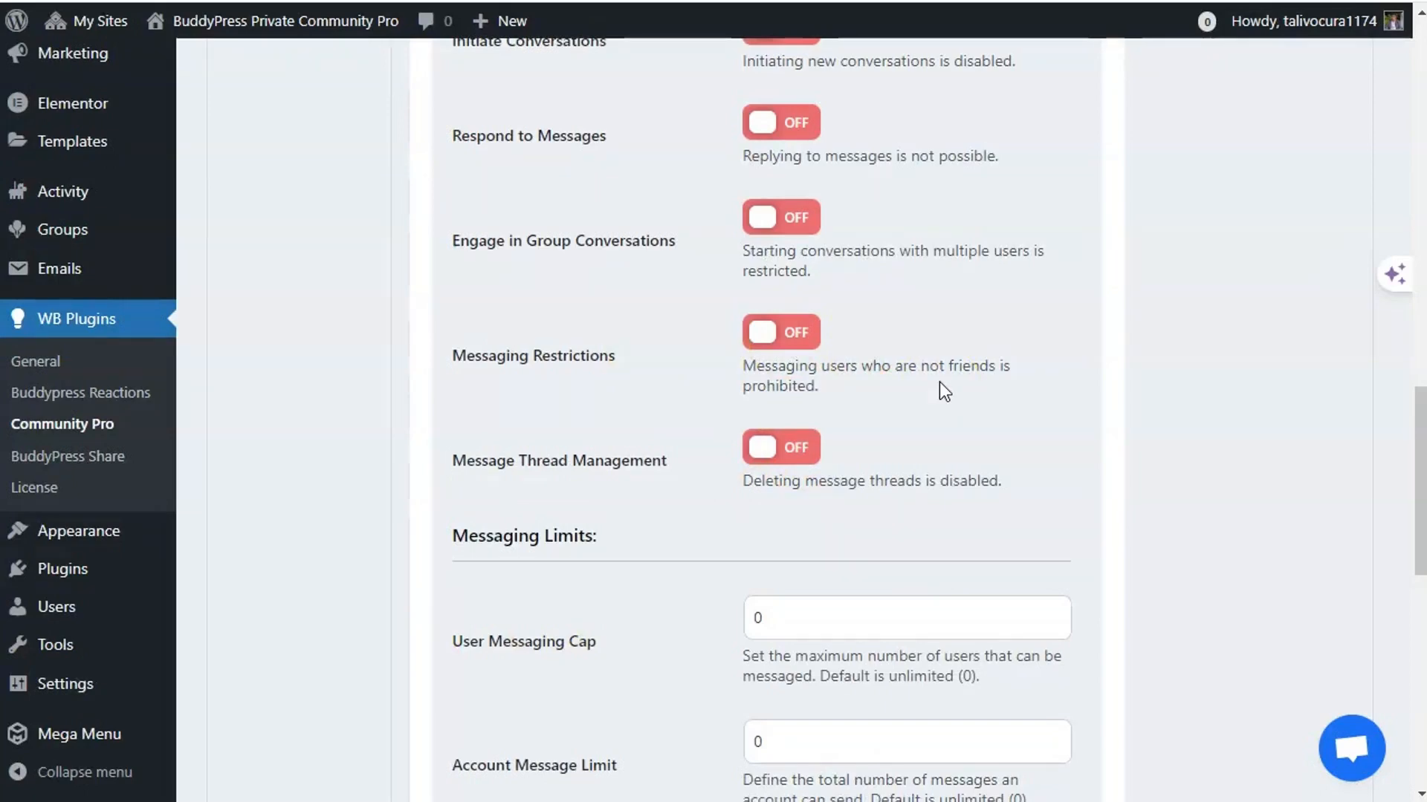
scroll(944, 382, "down", 2)
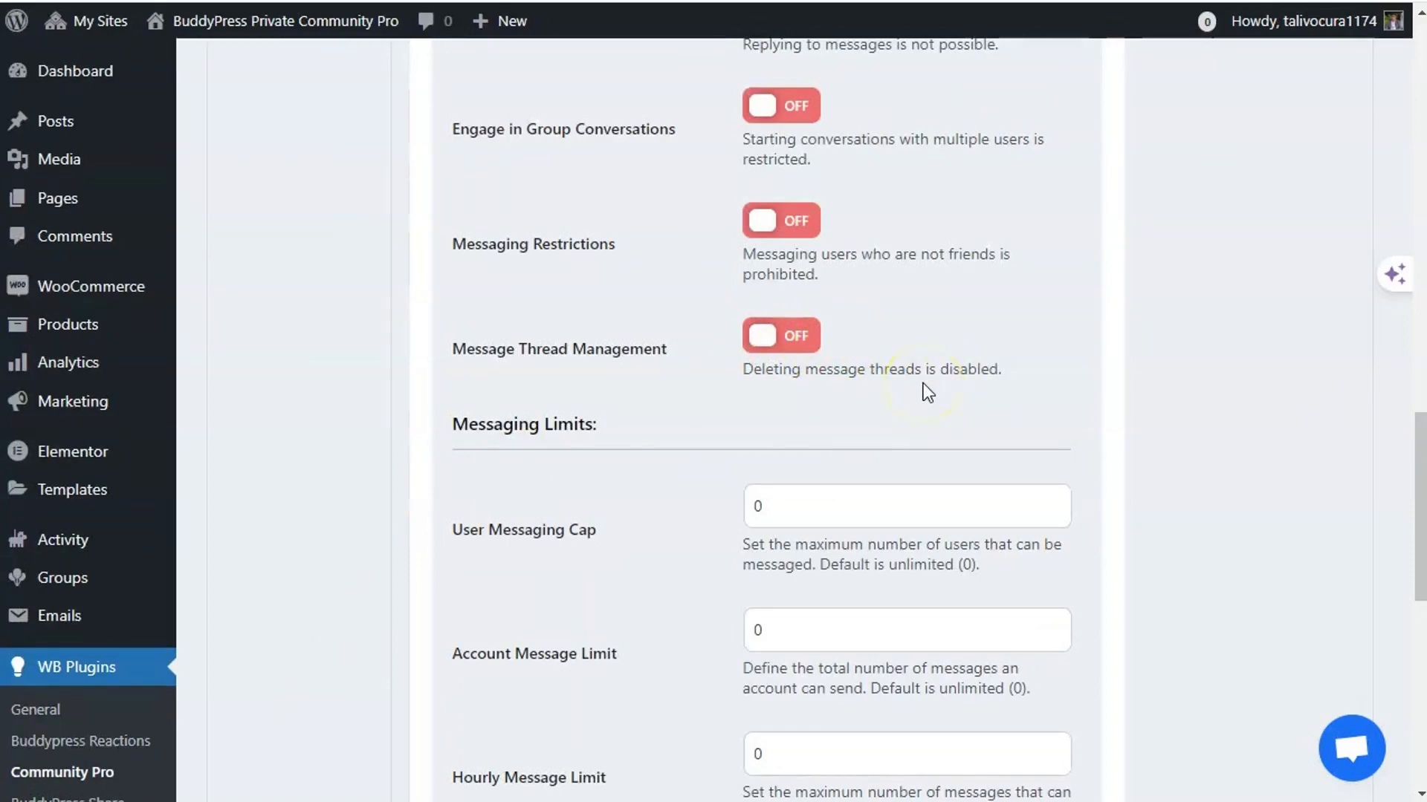
scroll(854, 386, "down", 2)
scroll(632, 418, "down", 2)
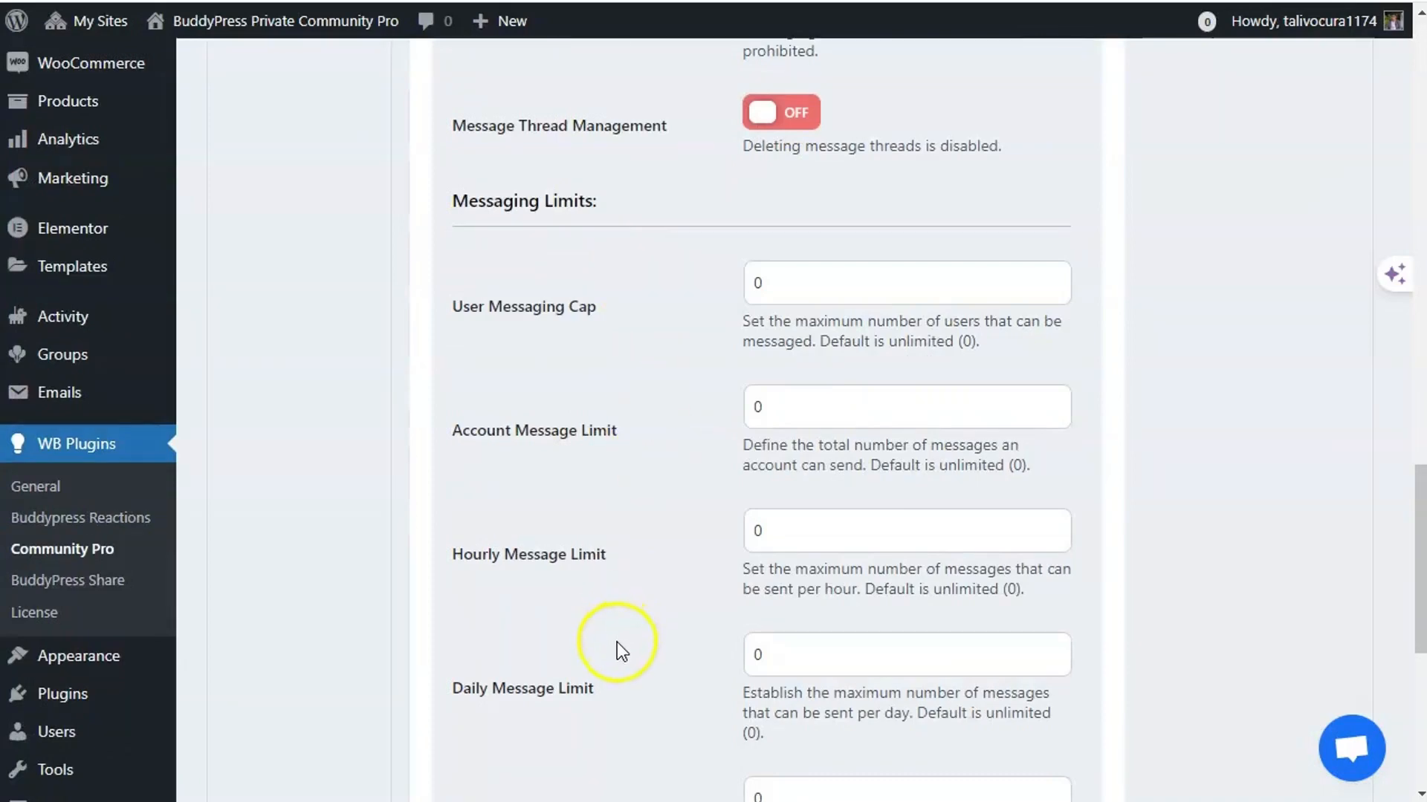
scroll(617, 650, "down", 2)
scroll(415, 375, "up", 2)
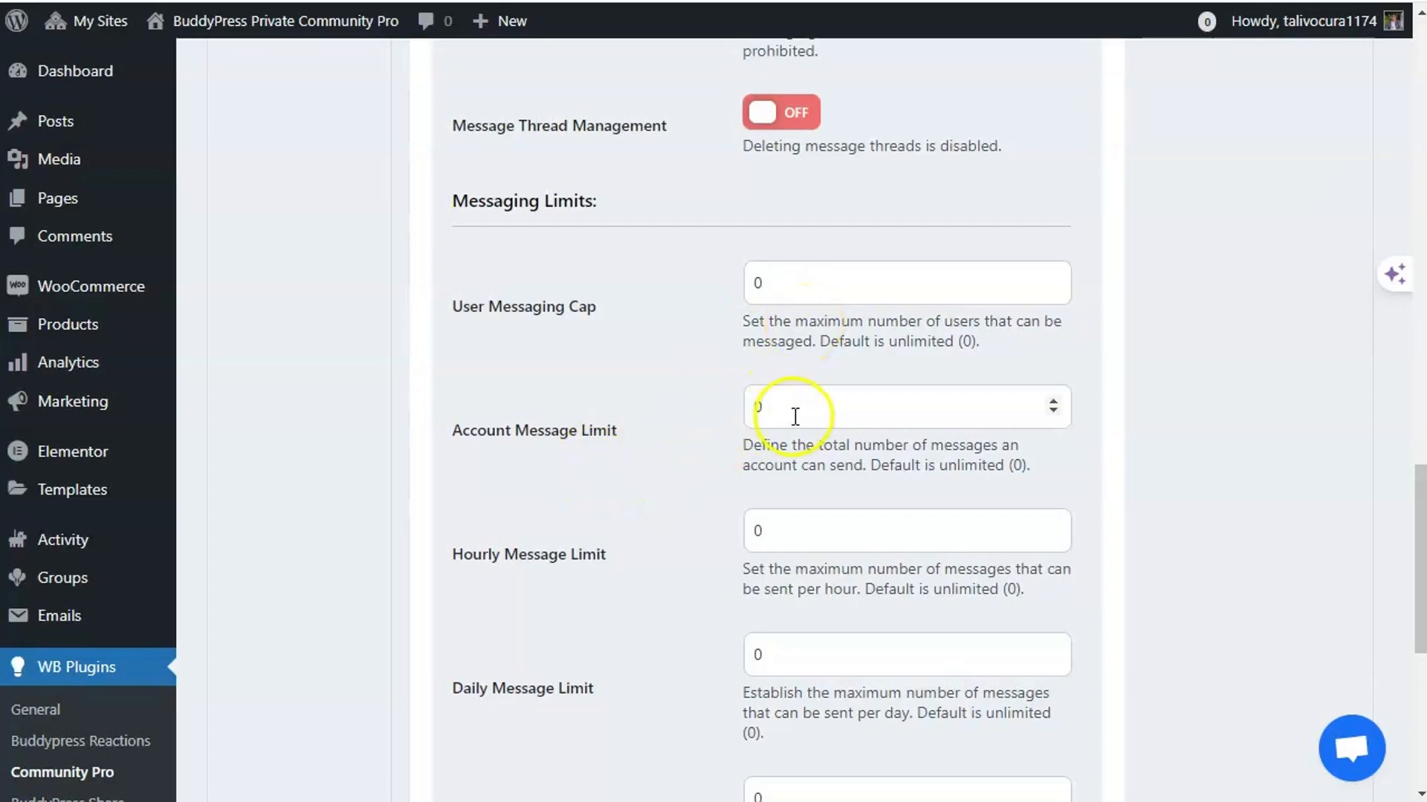
- Select the Account Message Limit value, then scroll through the limits and back to the top
double_click(749, 411)
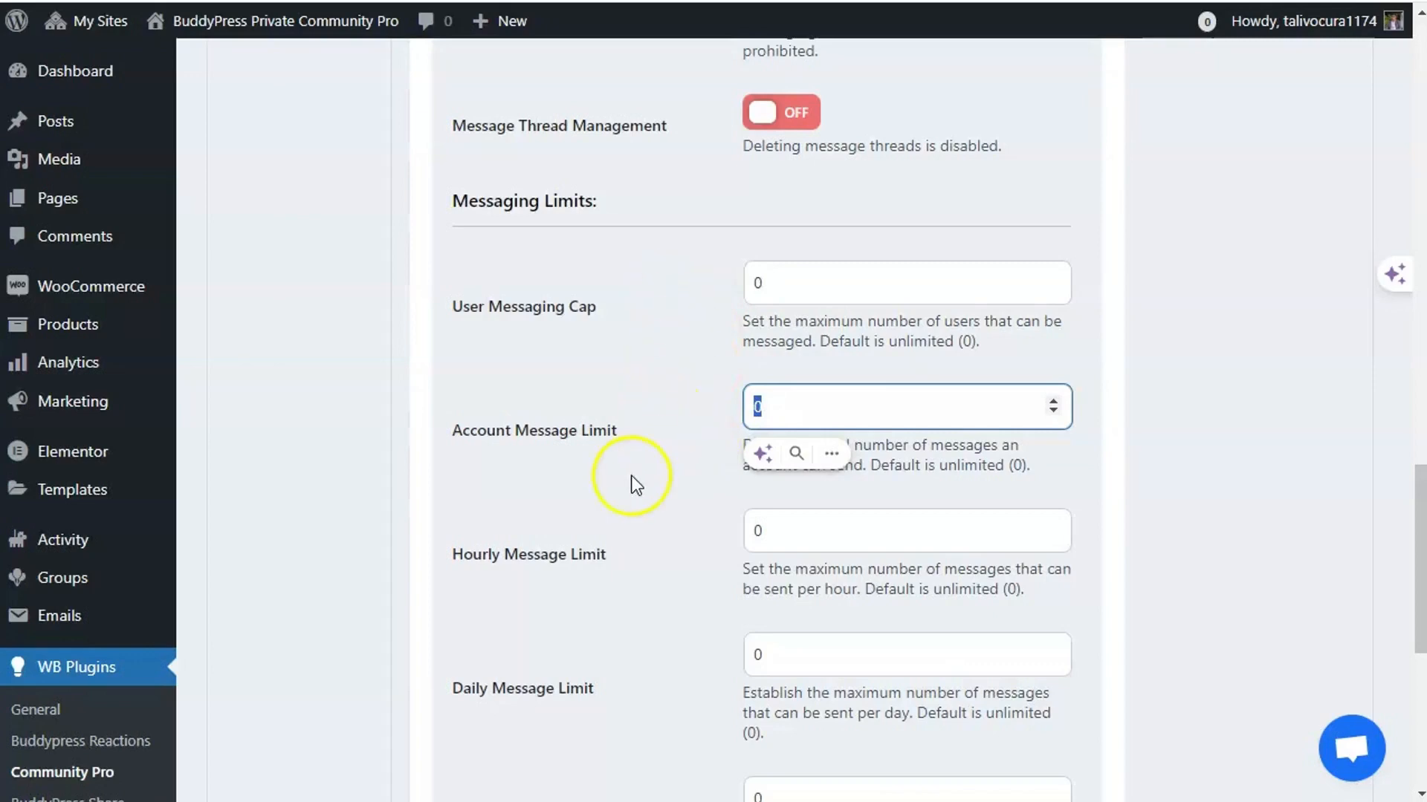
scroll(628, 479, "down", 2)
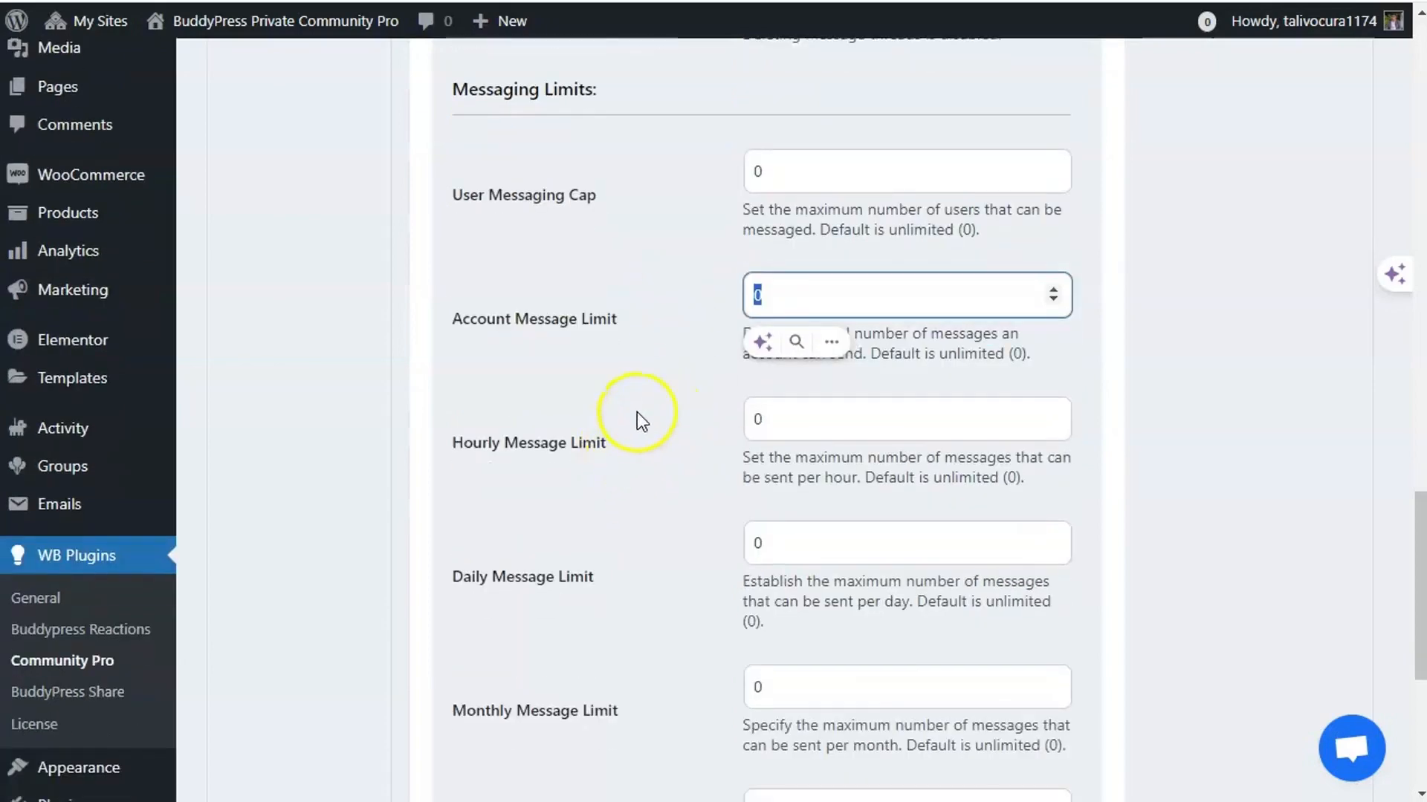
scroll(637, 413, "down", 2)
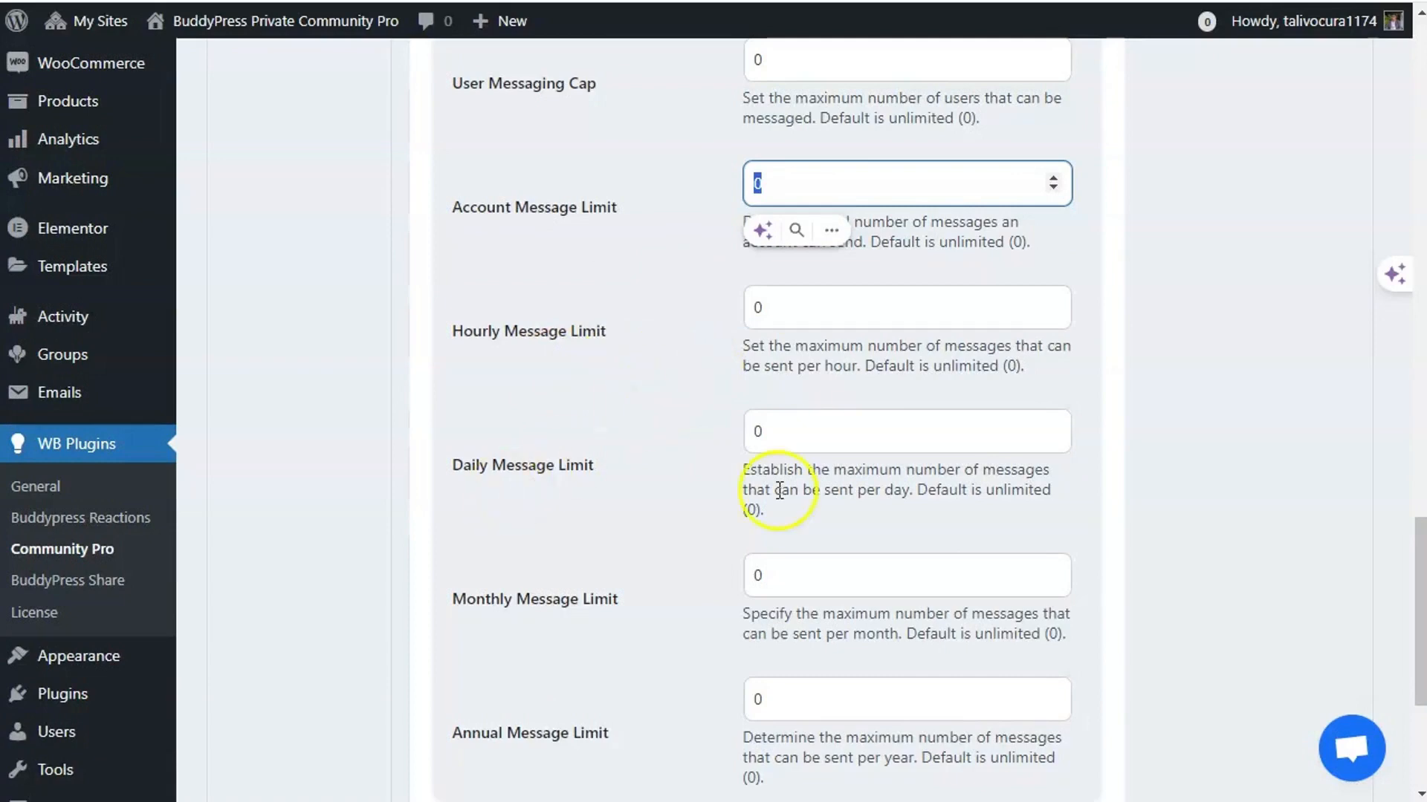
scroll(587, 602, "down", 2)
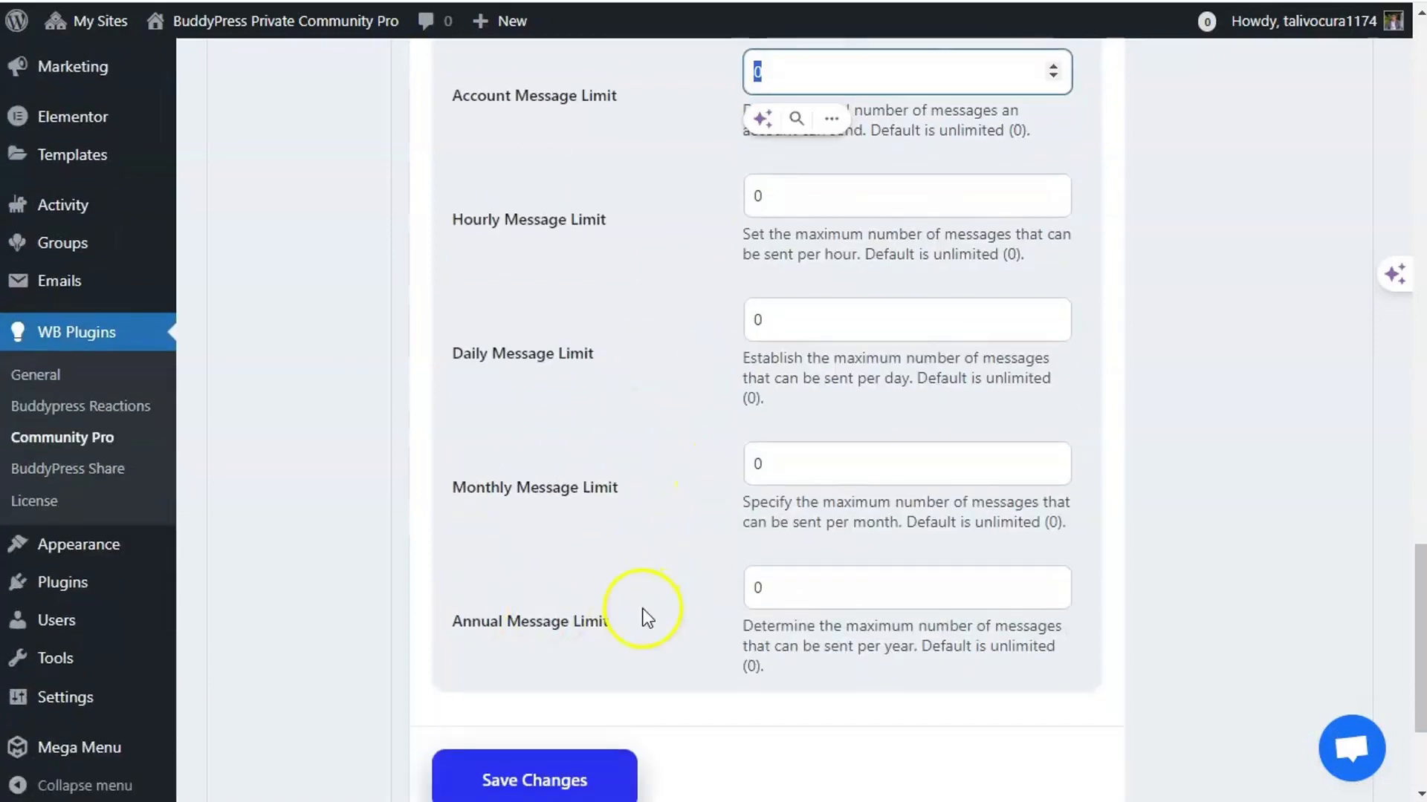
scroll(688, 563, "up", 12)
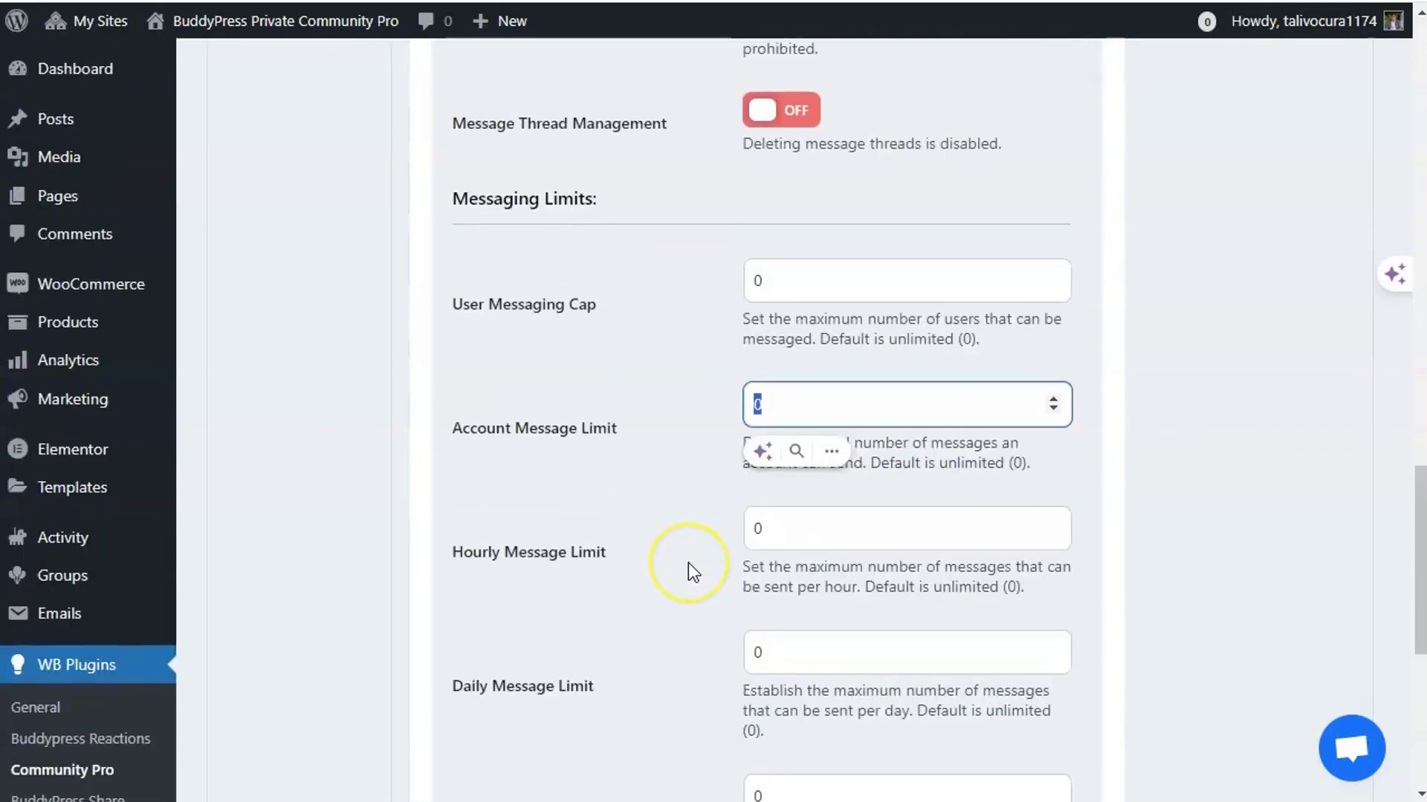
scroll(688, 568, "up", 15)
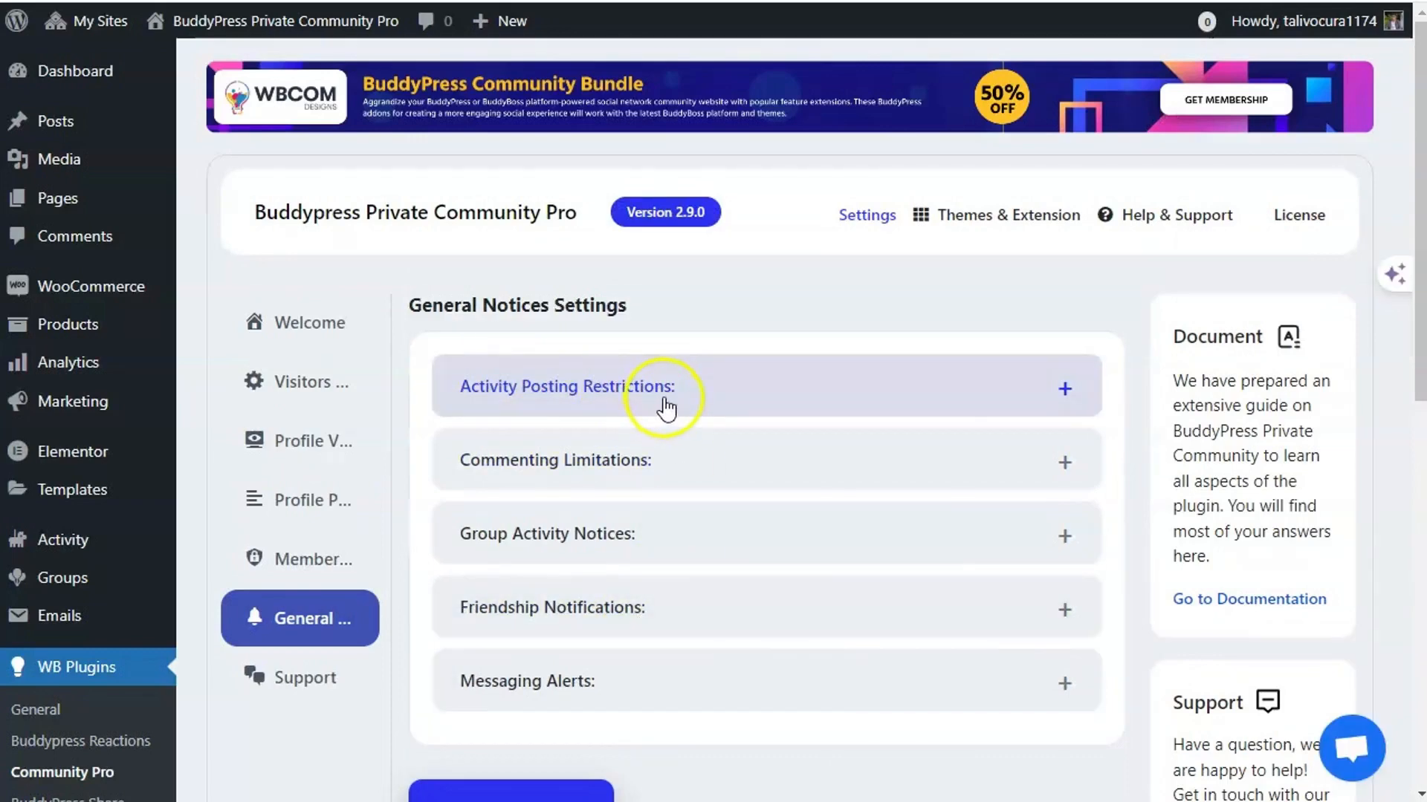
- Expand the Activity Posting Restrictions and Messaging Alerts notice sections
left_click(665, 405)
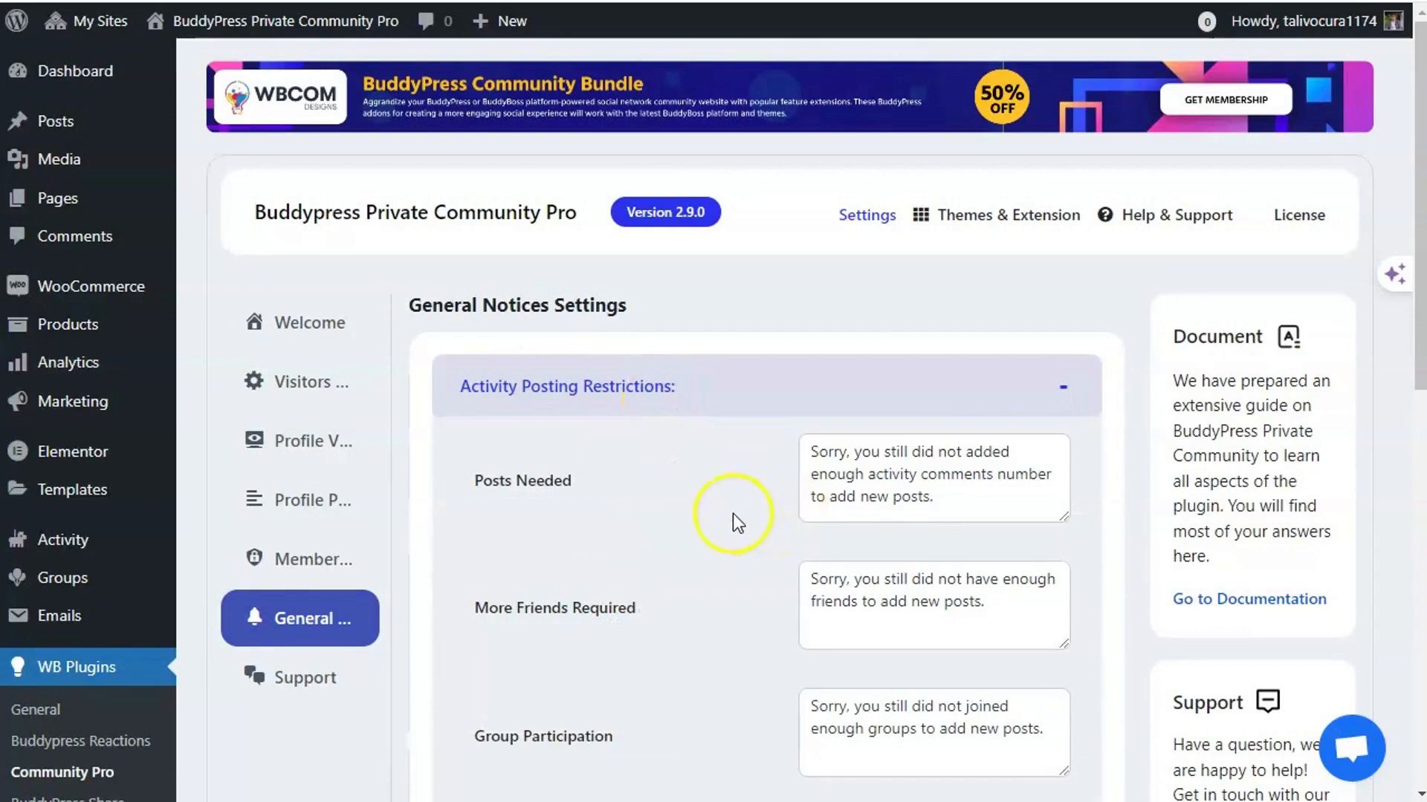
scroll(676, 514, "down", 10)
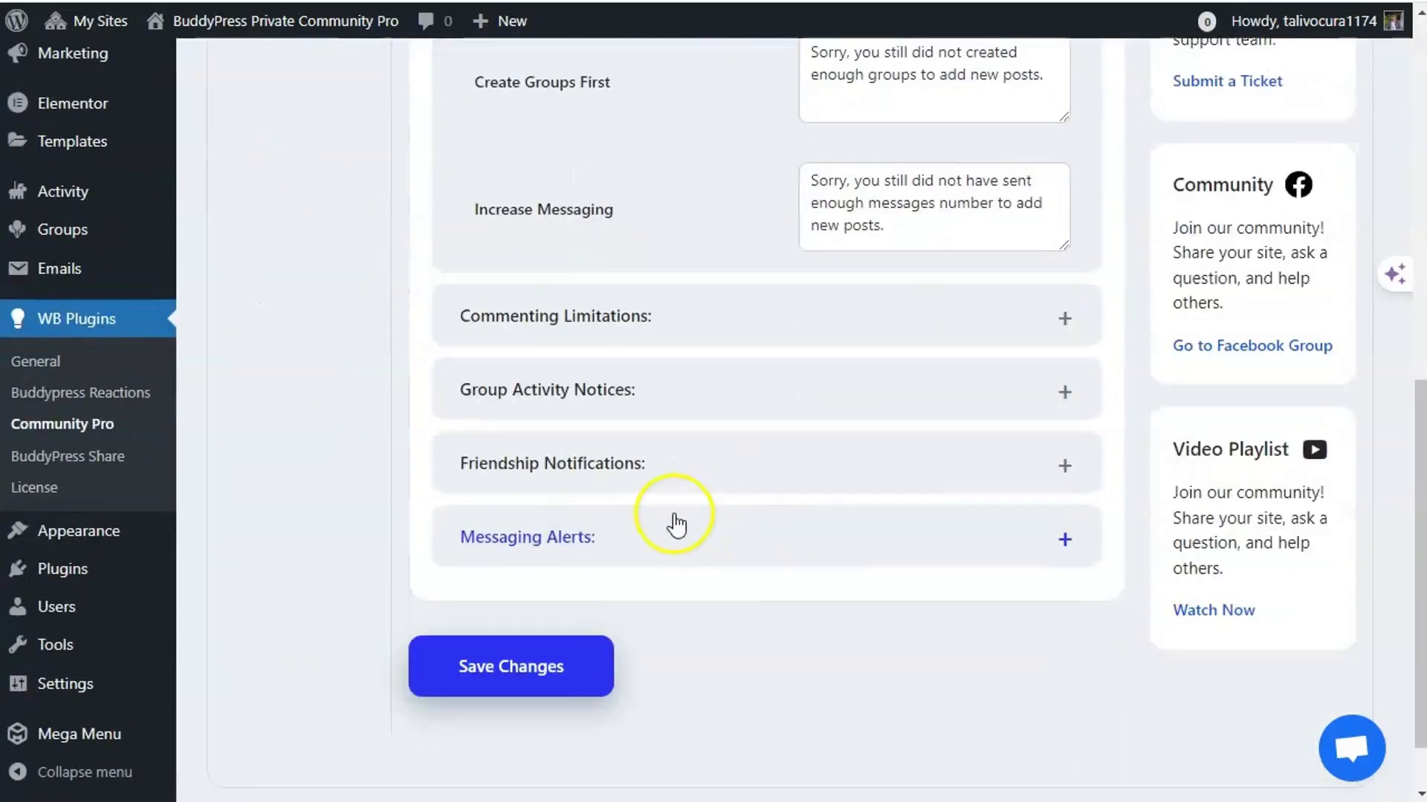
left_click(677, 520)
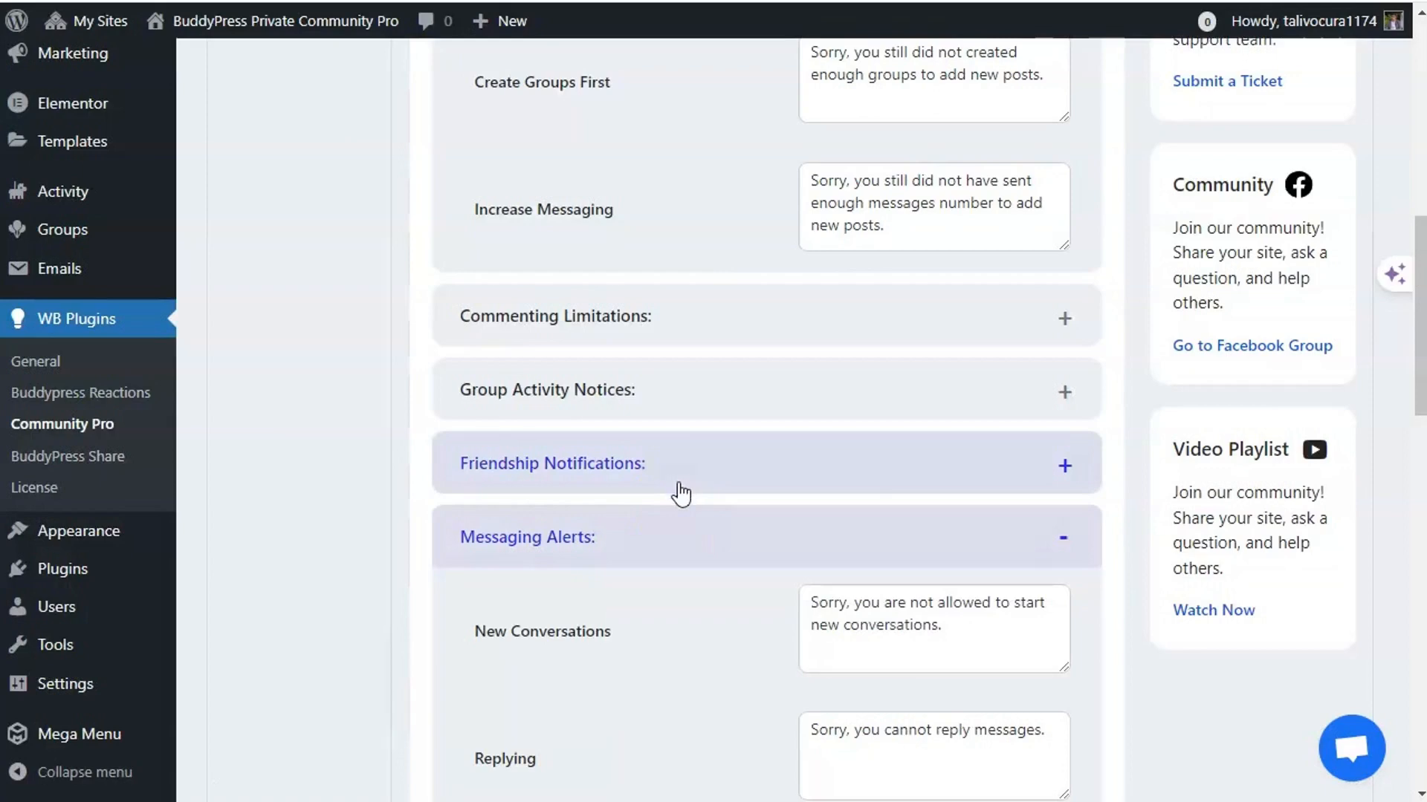
scroll(678, 494, "down", 4)
- Expand Friendship Notifications, Group Activity Notices and Commenting Limitations and review their default messages
left_click(684, 245)
left_click(685, 191)
left_click(696, 82)
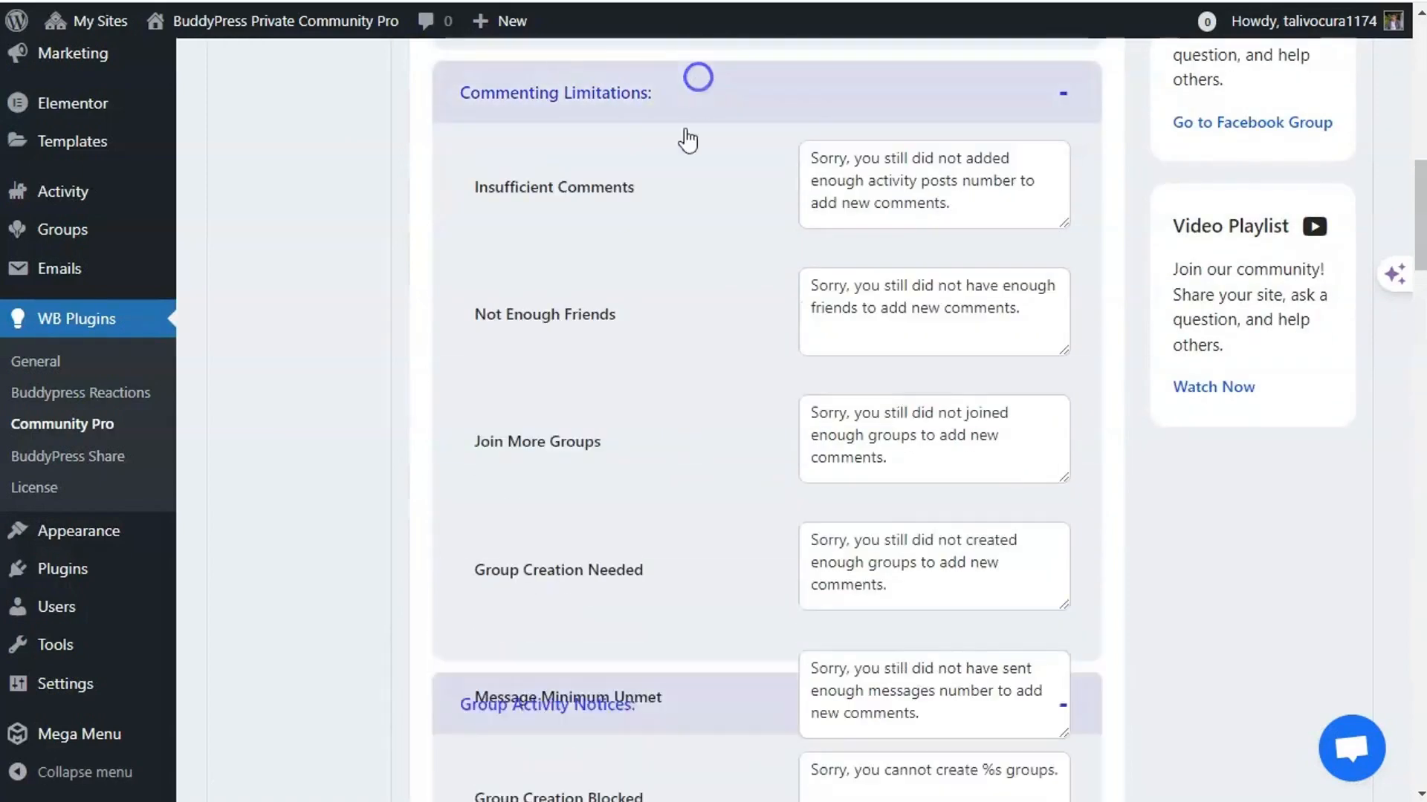
scroll(701, 433, "down", 10)
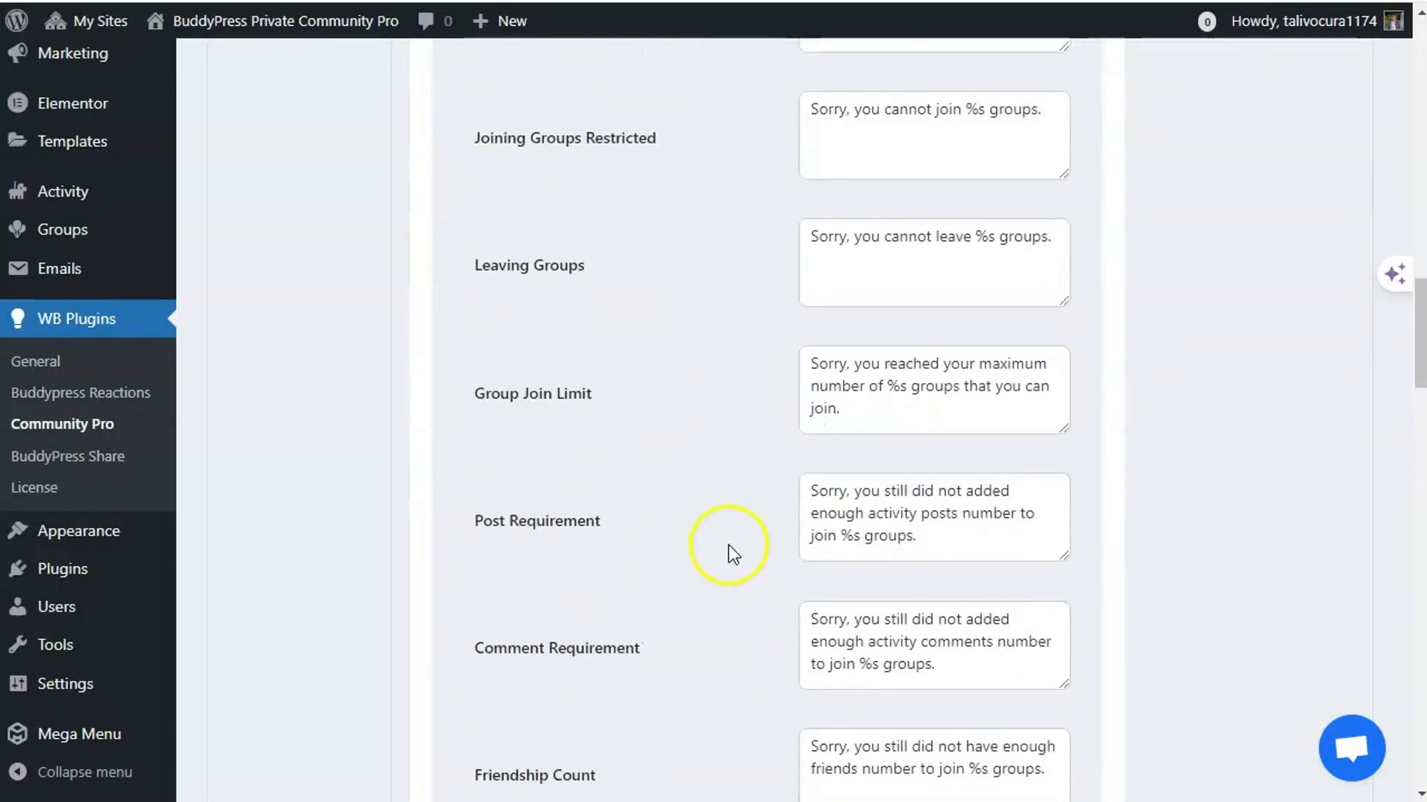
scroll(728, 545, "down", 4)
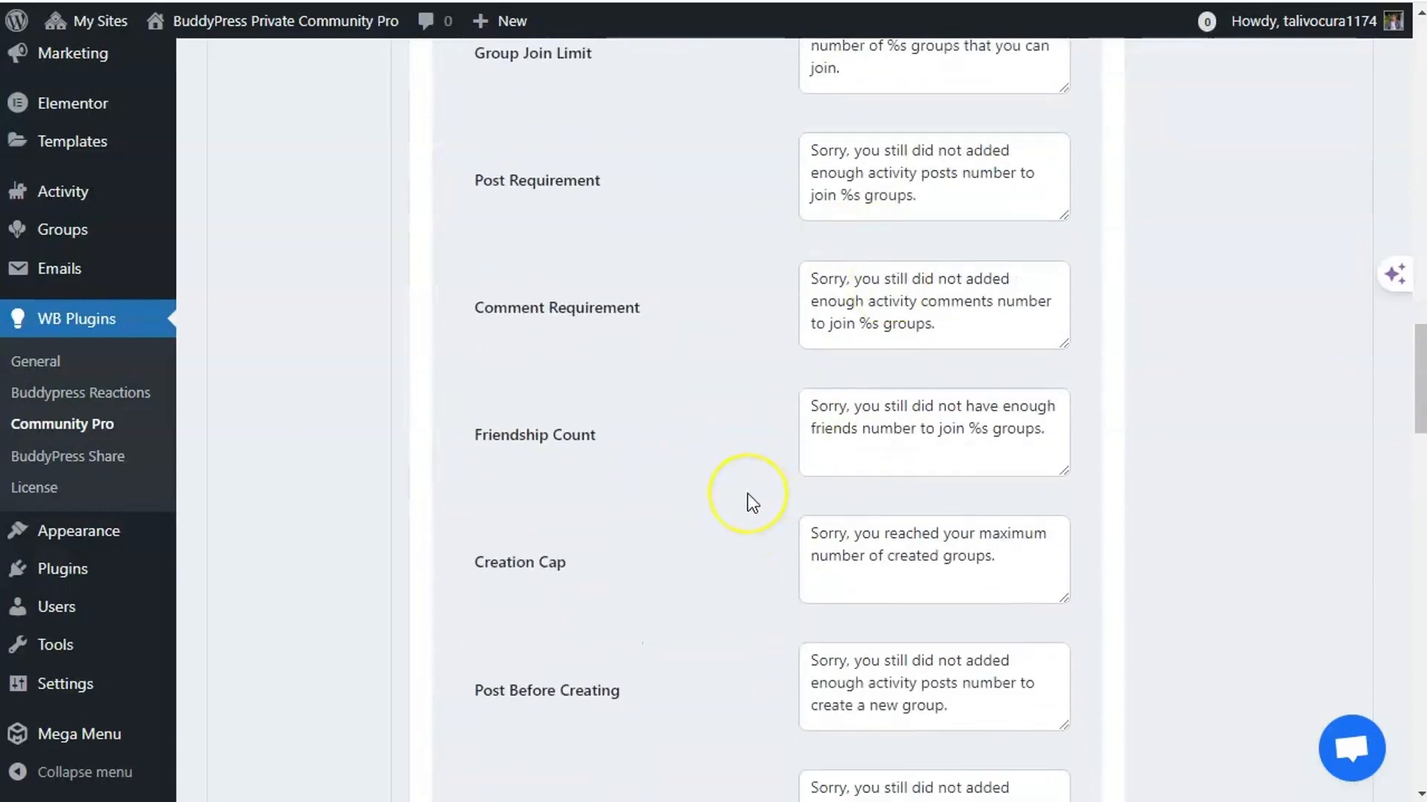
scroll(580, 521, "up", 1)
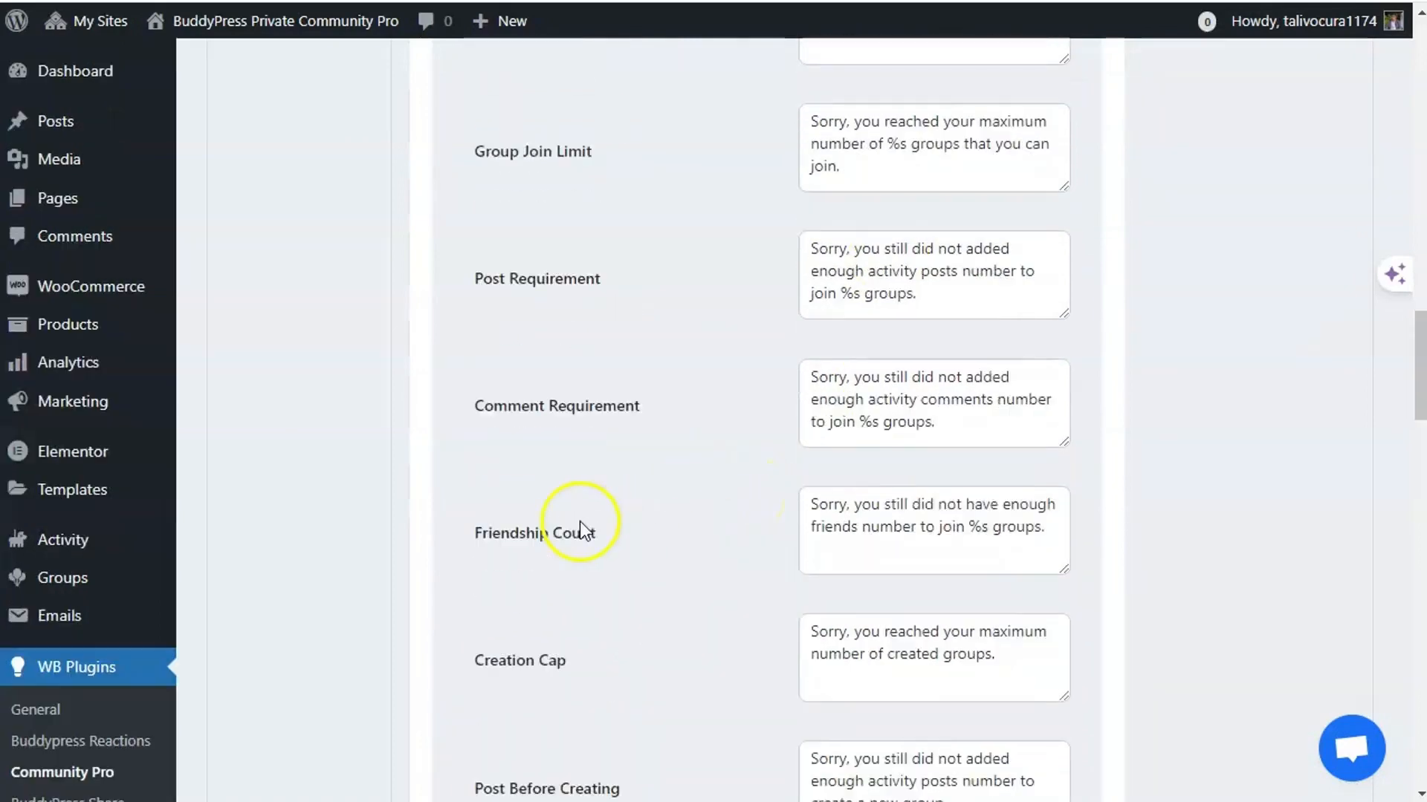
scroll(565, 520, "up", 15)
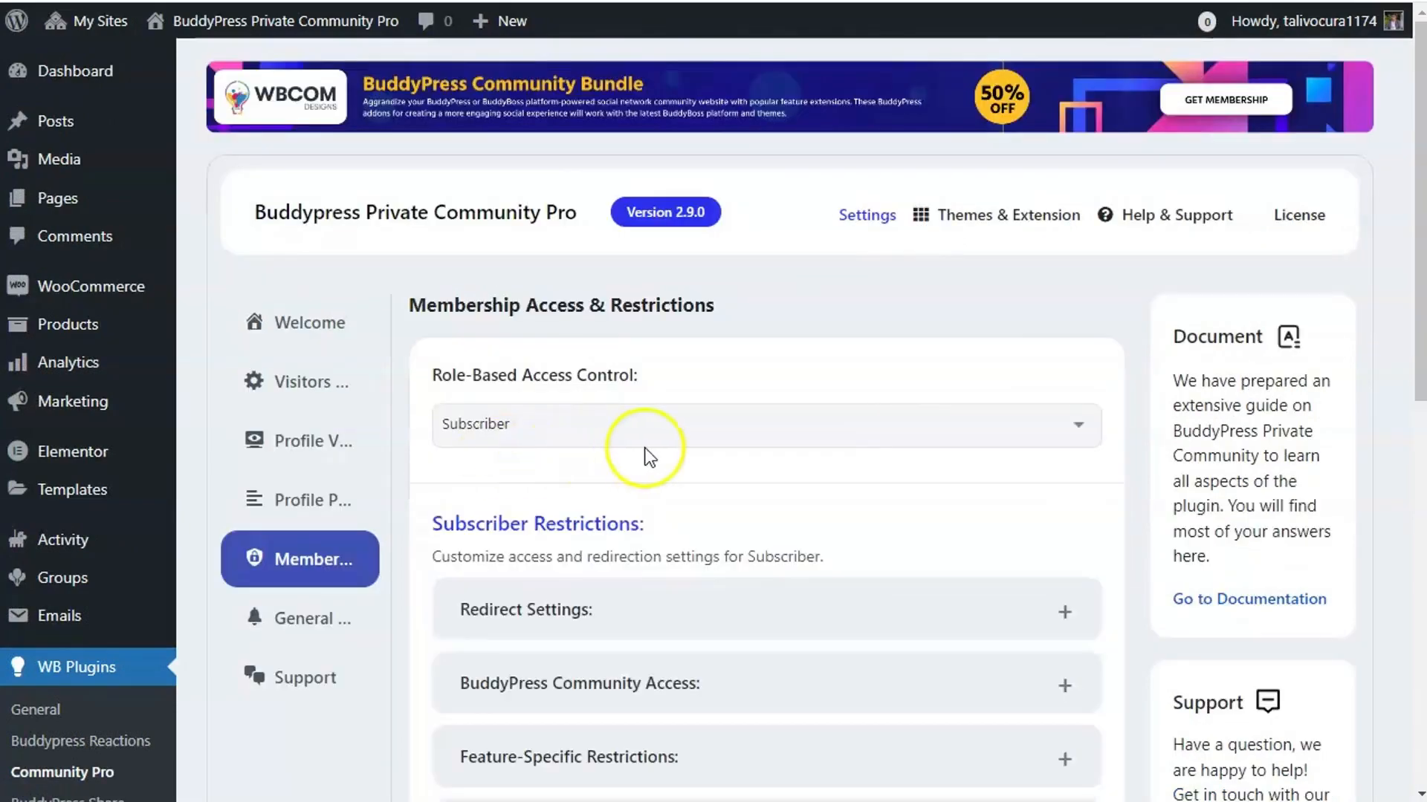
- Set the Subscriber User Messaging Cap to 1 under Messaging Constraints and save
scroll(654, 461, "down", 6)
left_click(682, 542)
scroll(667, 573, "down", 15)
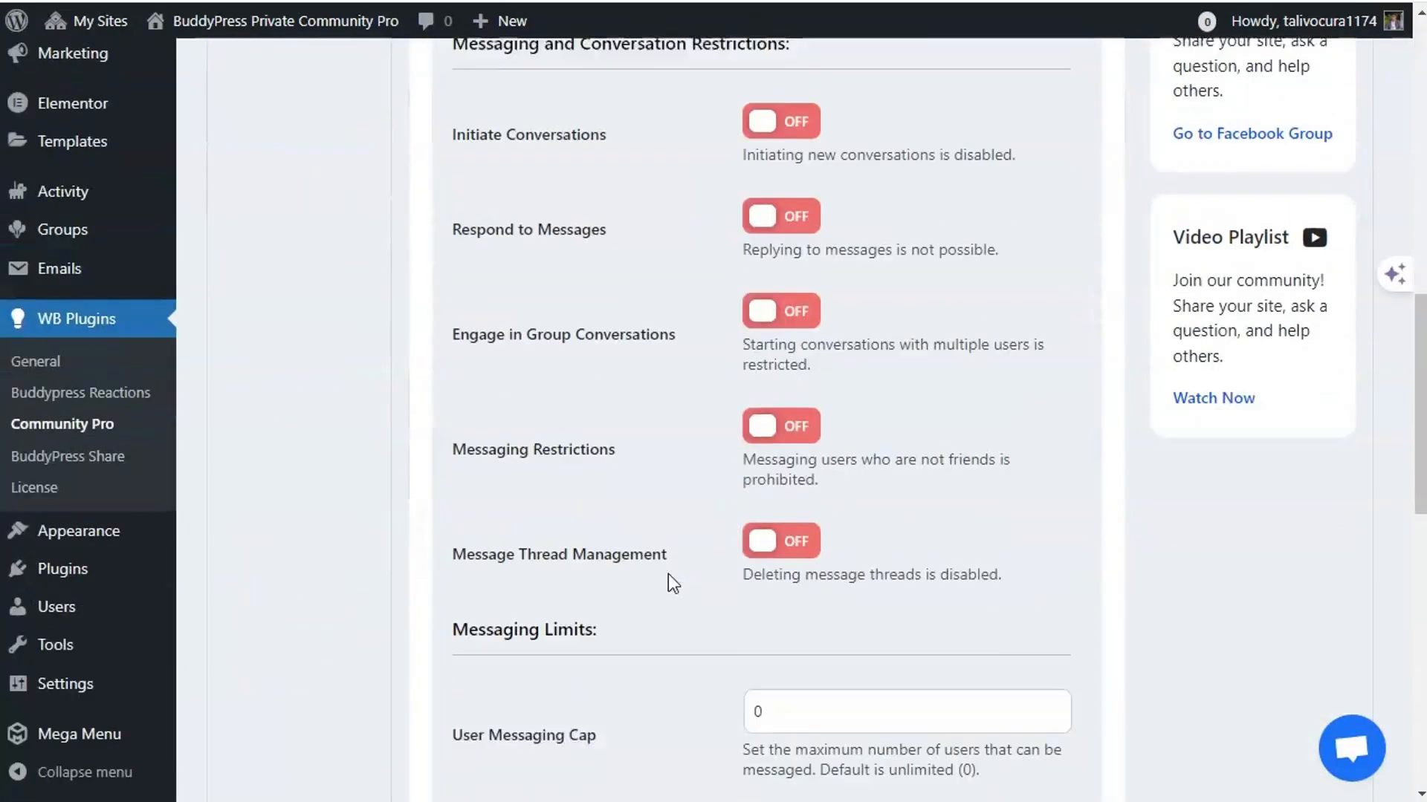
scroll(663, 587, "up", 6)
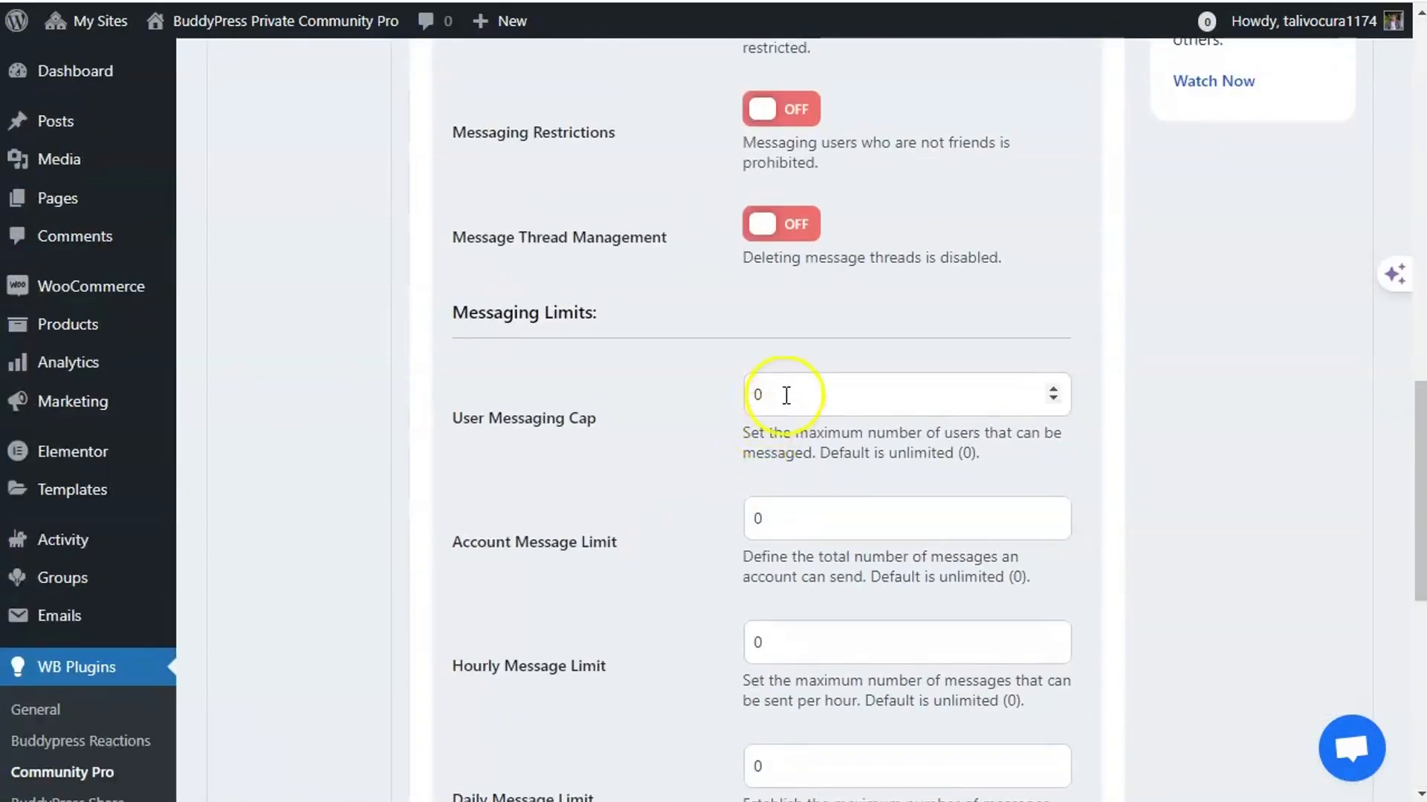
left_click_drag(786, 395, 737, 395)
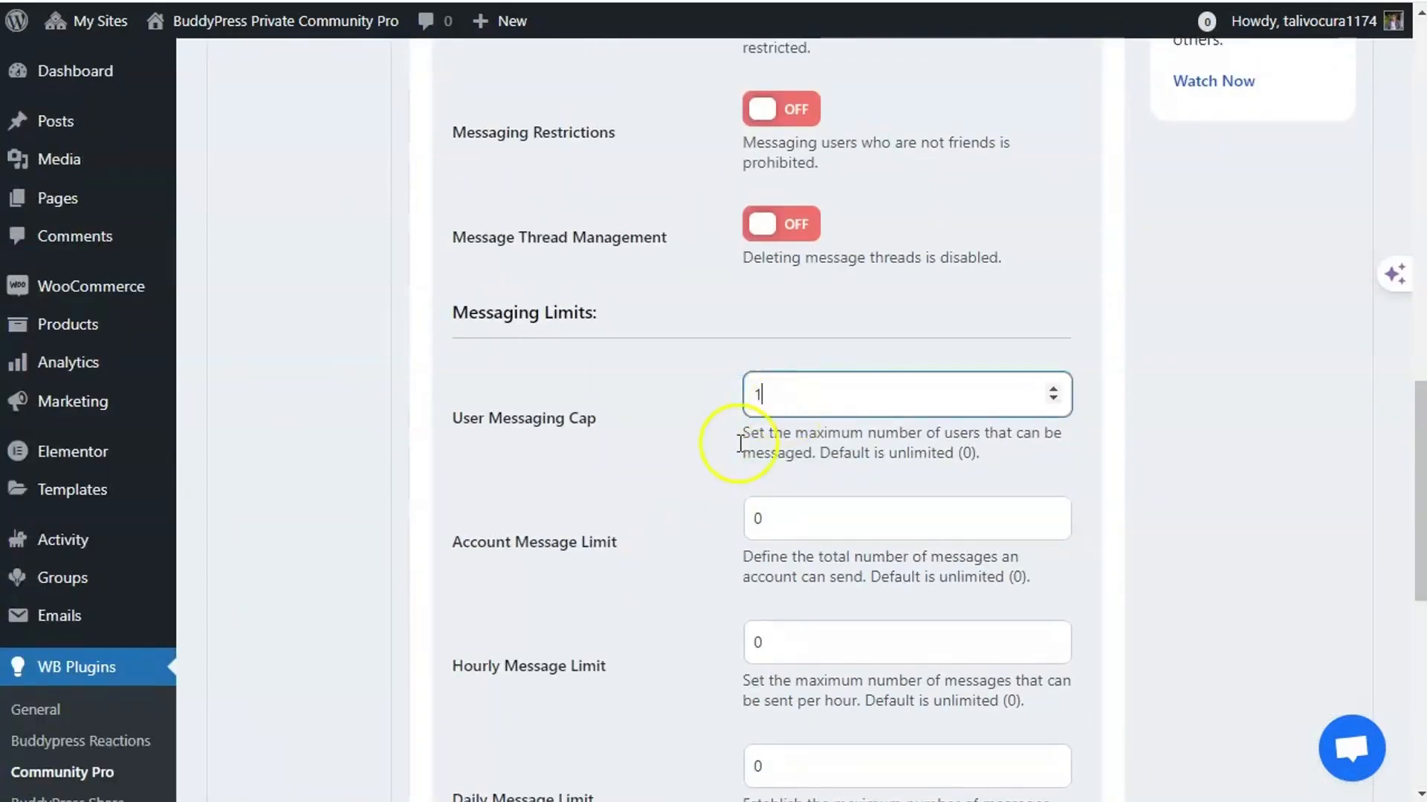
scroll(525, 519, "down", 9)
left_click(520, 551)
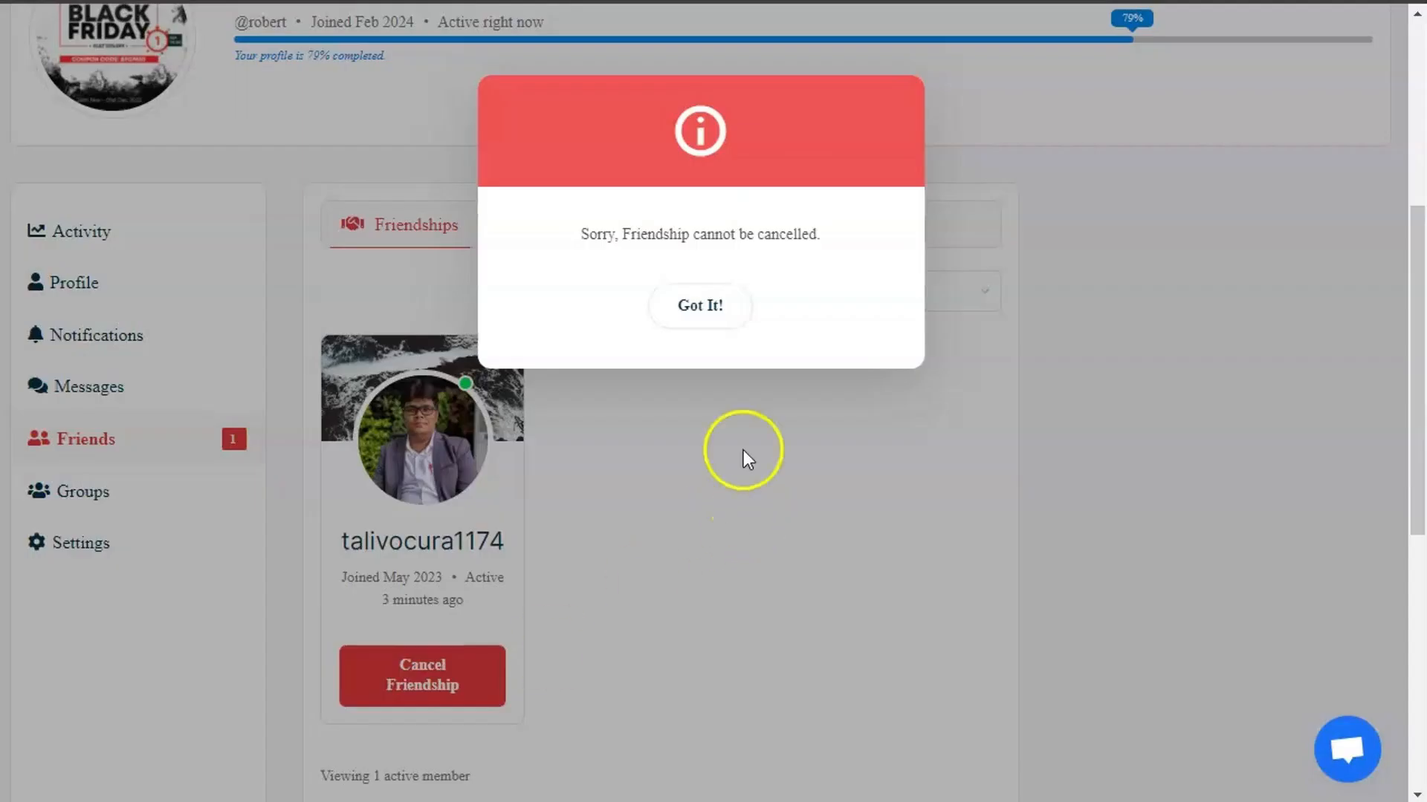
left_click(698, 305)
scroll(743, 371, "up", 5)
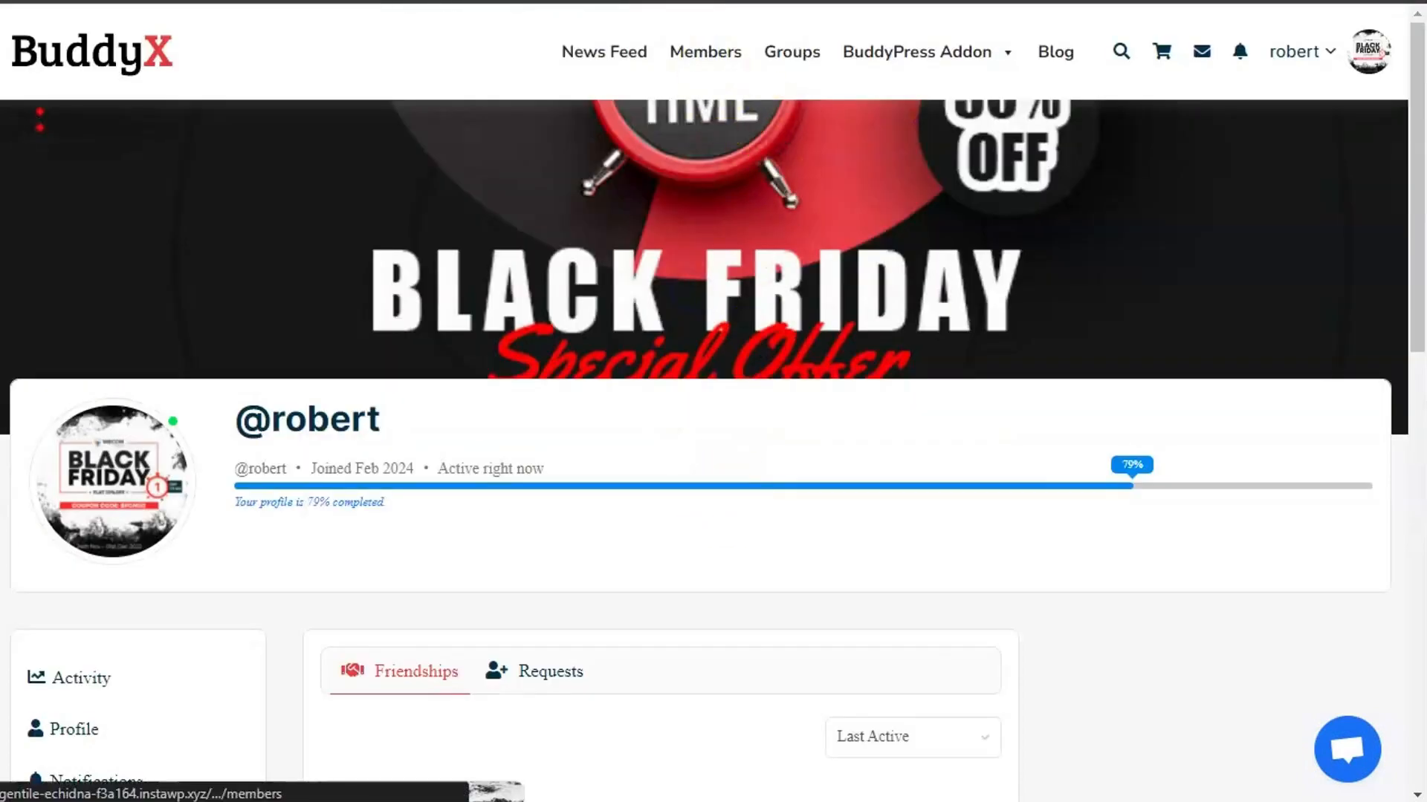
- From Members, compose a private message to a friend with subject and body 'one'
left_click(705, 51)
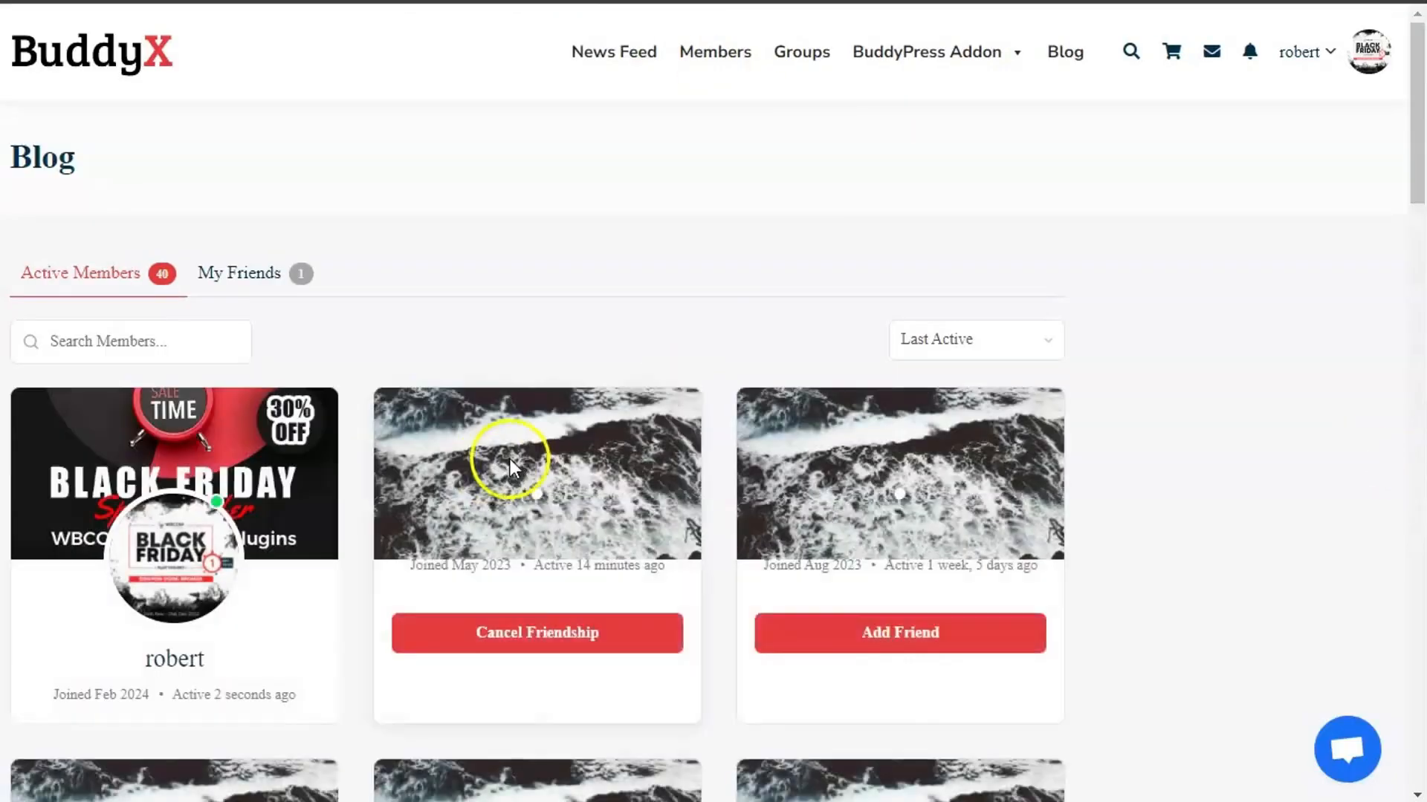
scroll(521, 490, "down", 5)
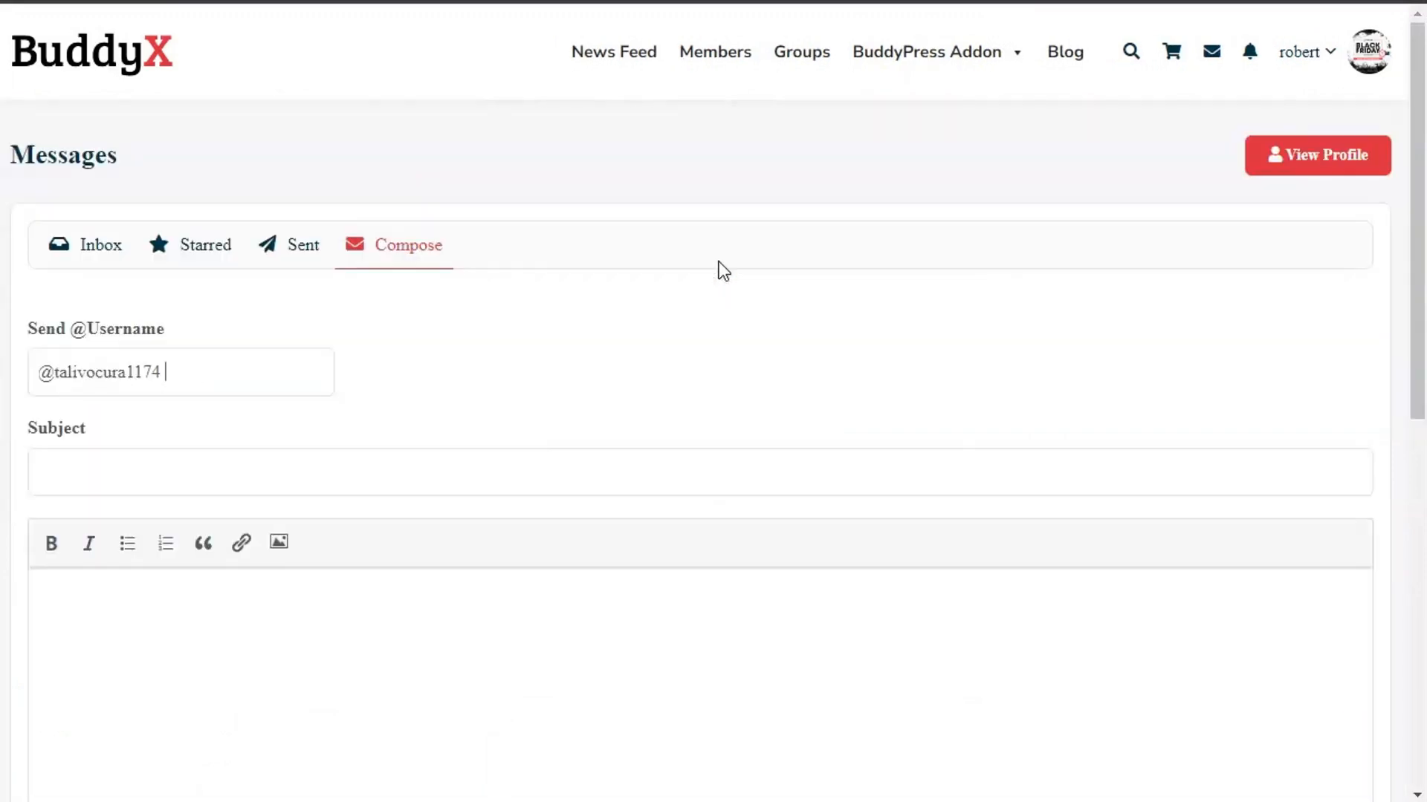
scroll(719, 267, "down", 3)
left_click(197, 245)
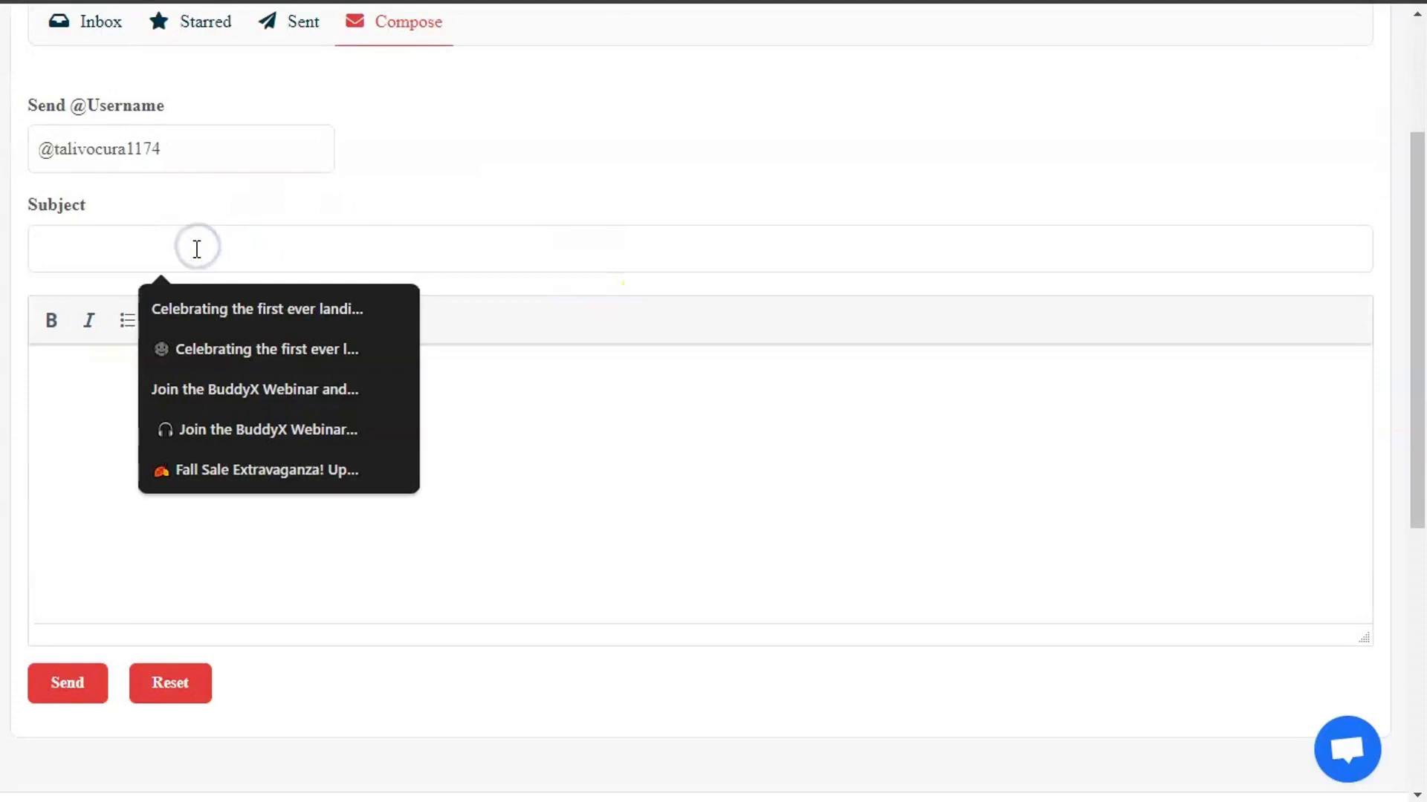
type("one")
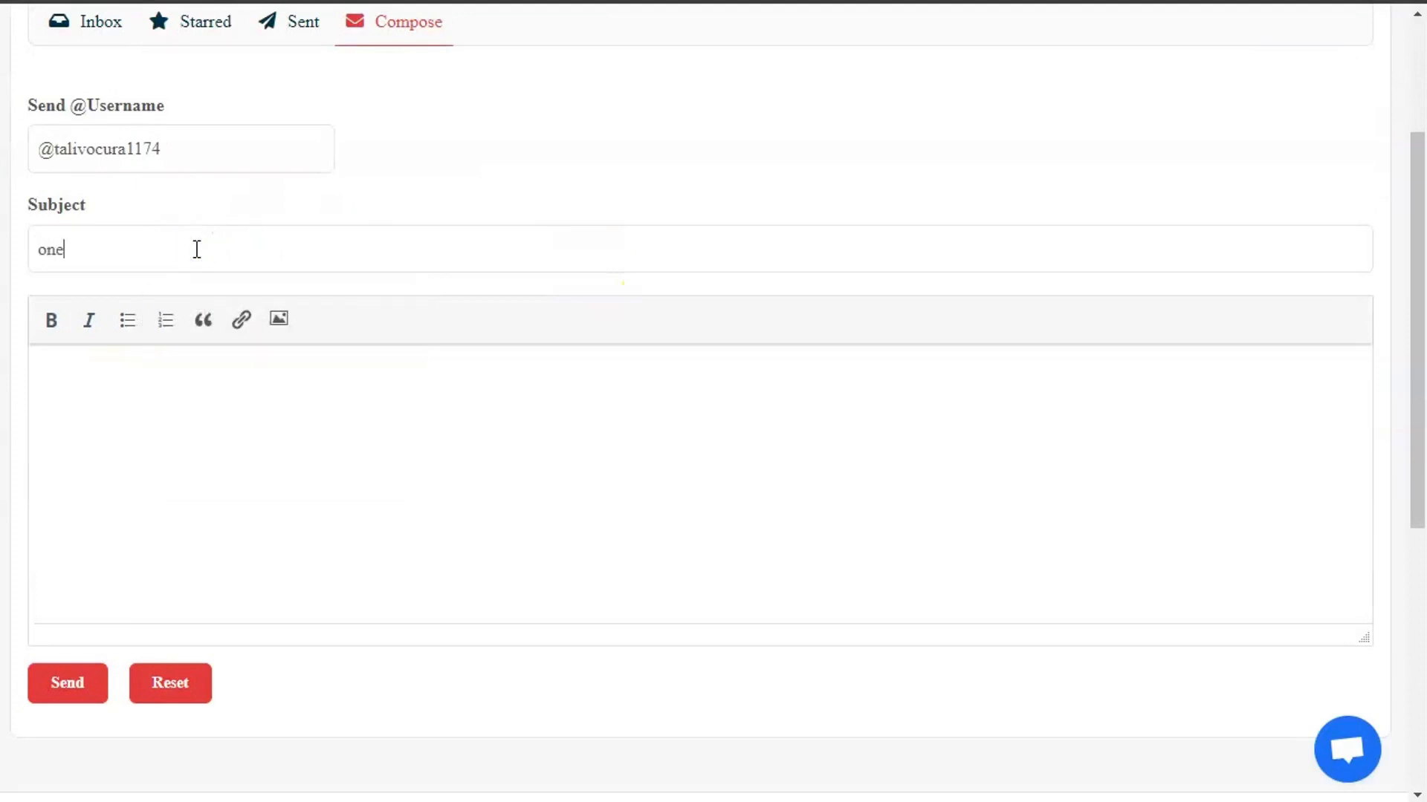
left_click(176, 484)
type("one")
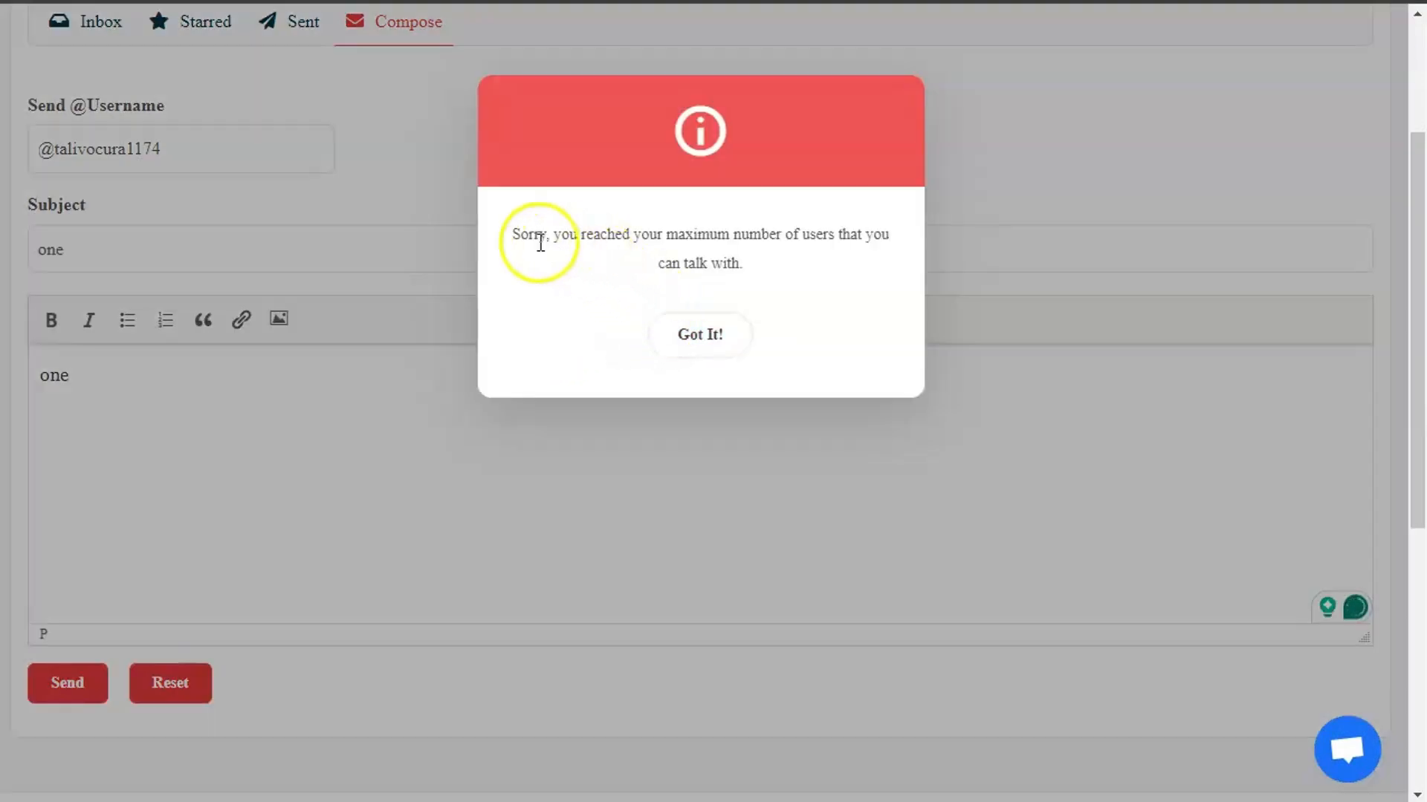
- Read the maximum-users-to-talk-with alert blocking the message and dismiss it with Got It!
left_click_drag(535, 236, 839, 256)
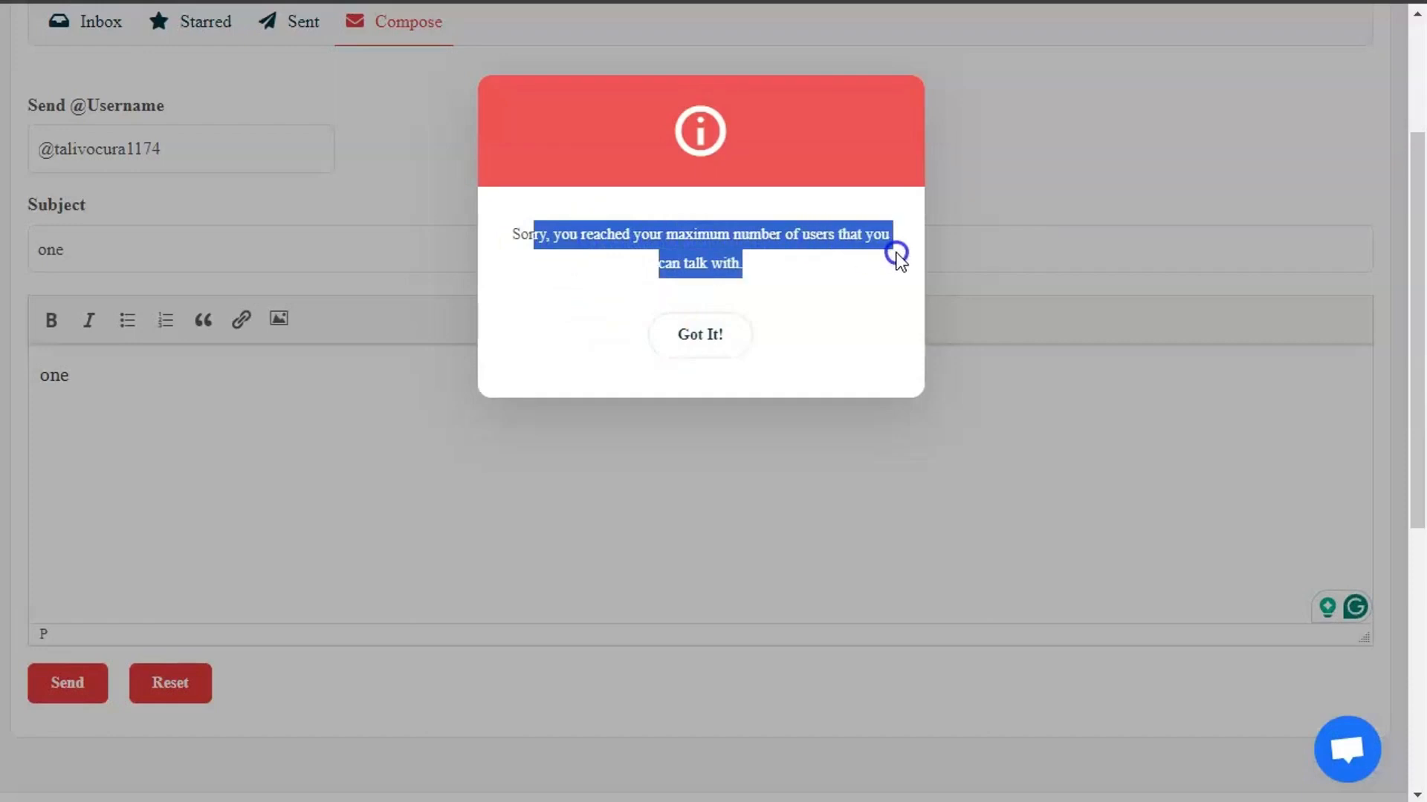
left_click(741, 338)
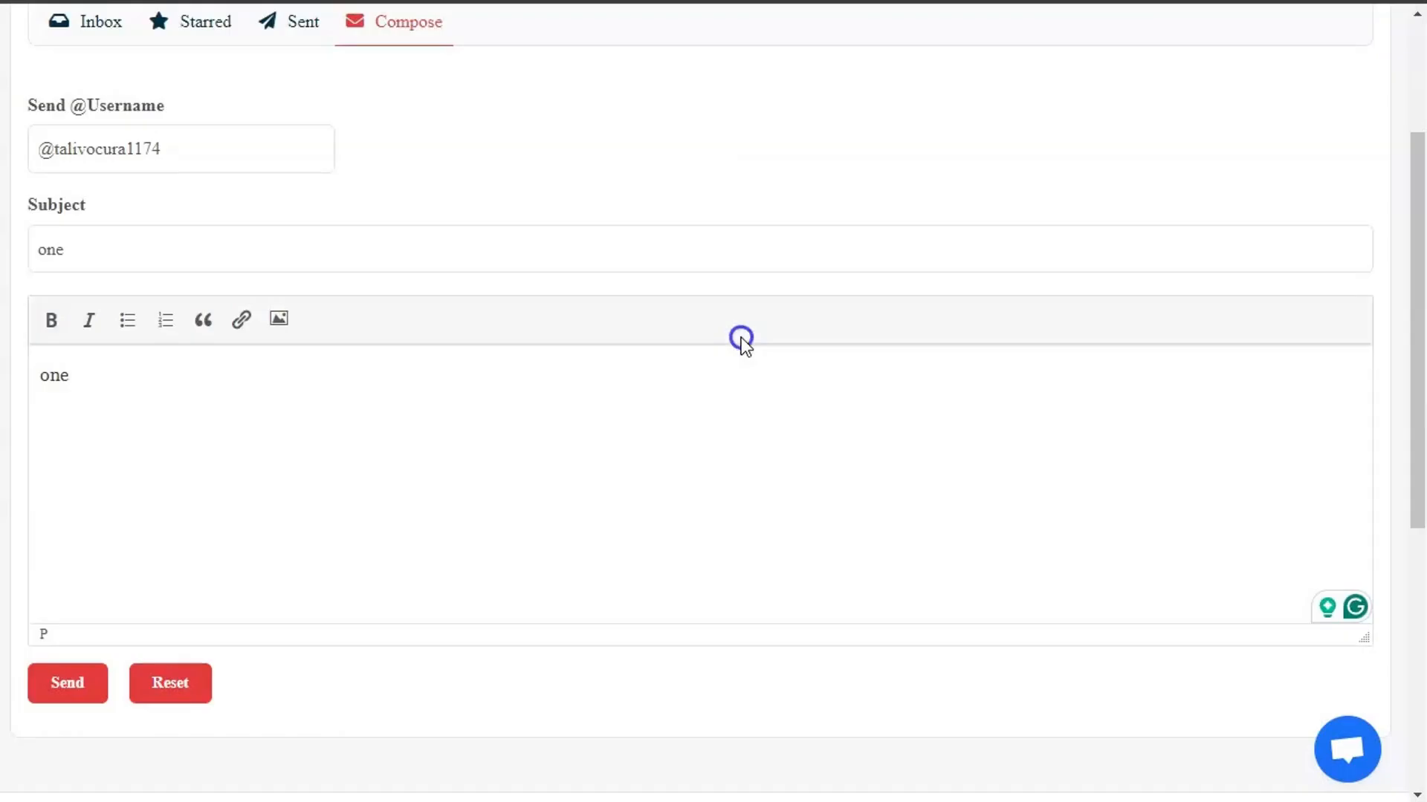
scroll(659, 411, "up", 3)
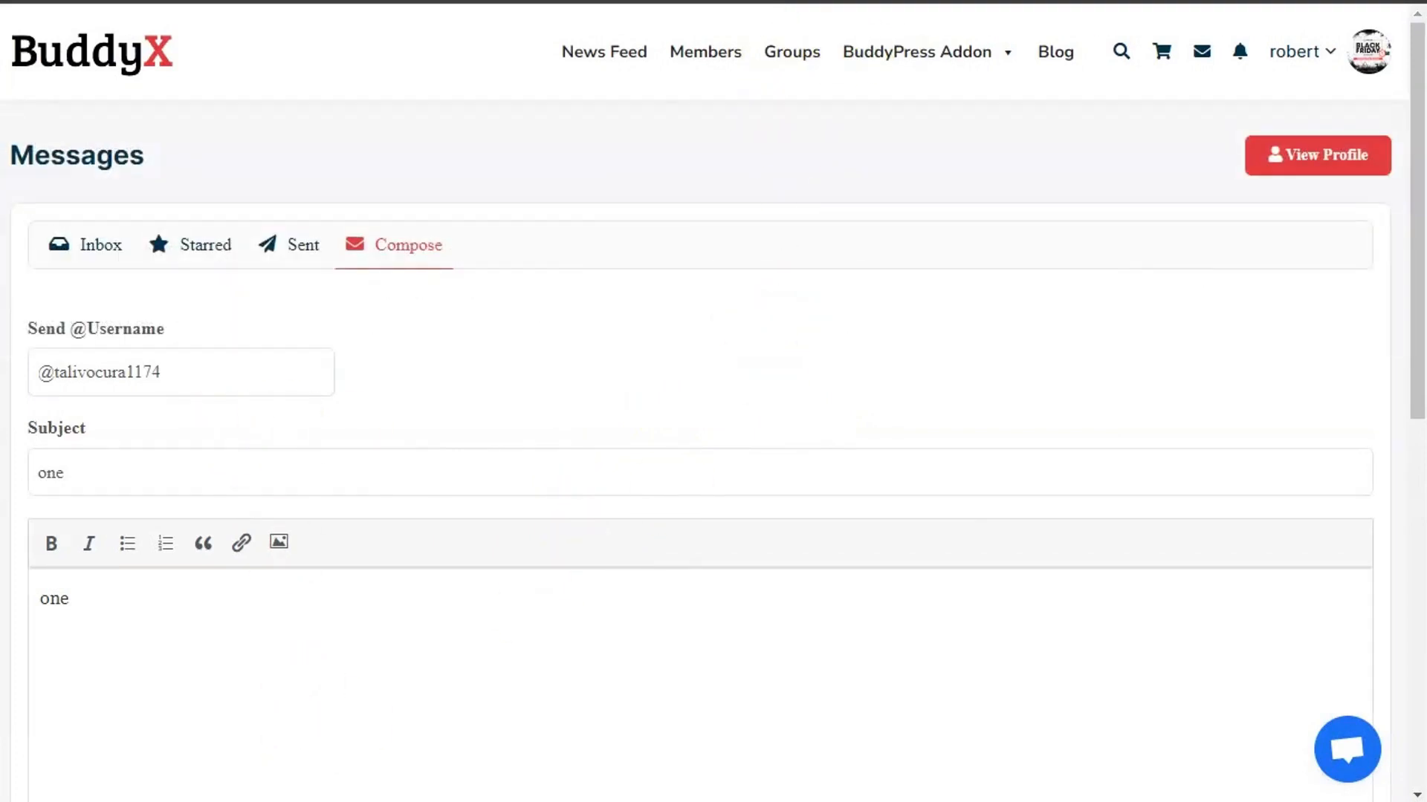
scroll(210, 478, "down", 6)
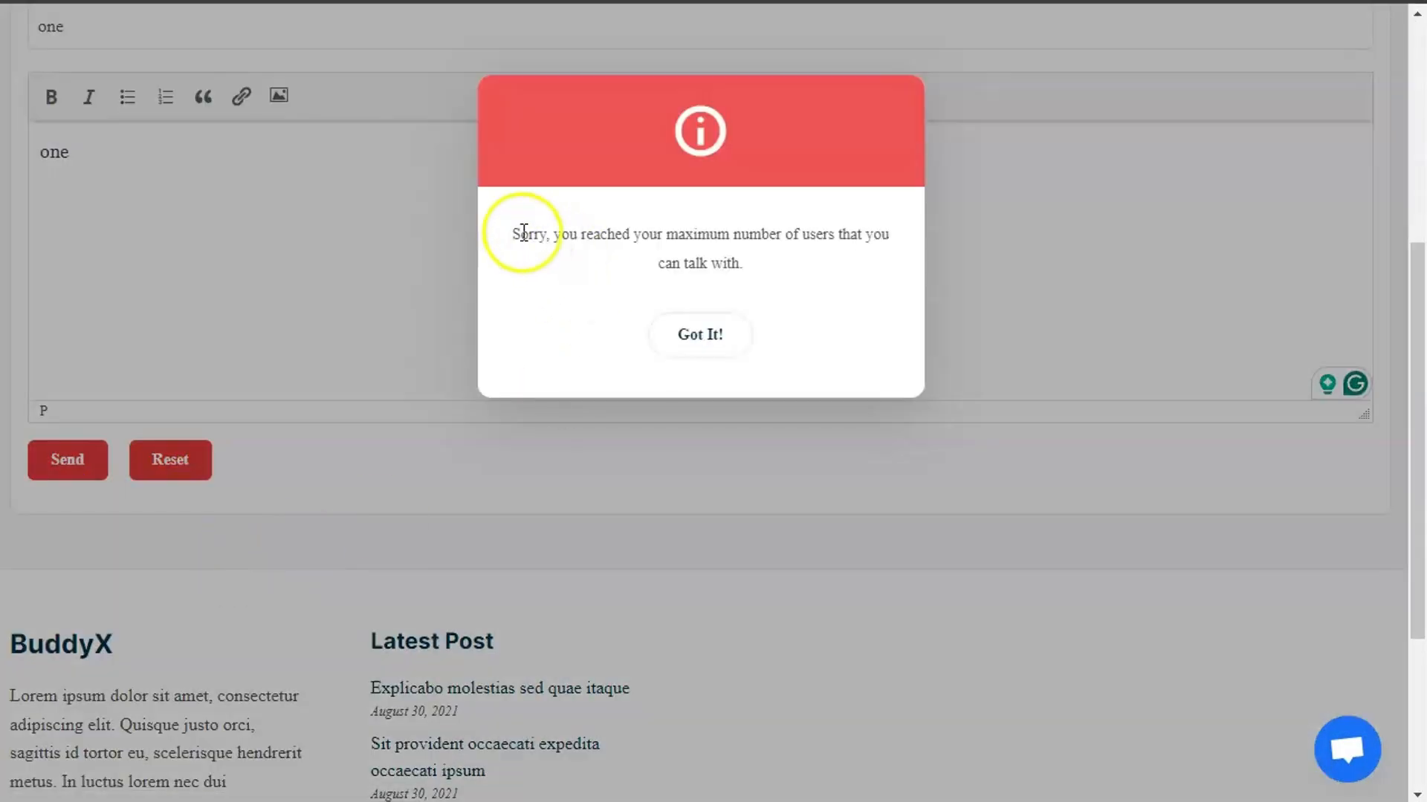
left_click_drag(519, 232, 889, 291)
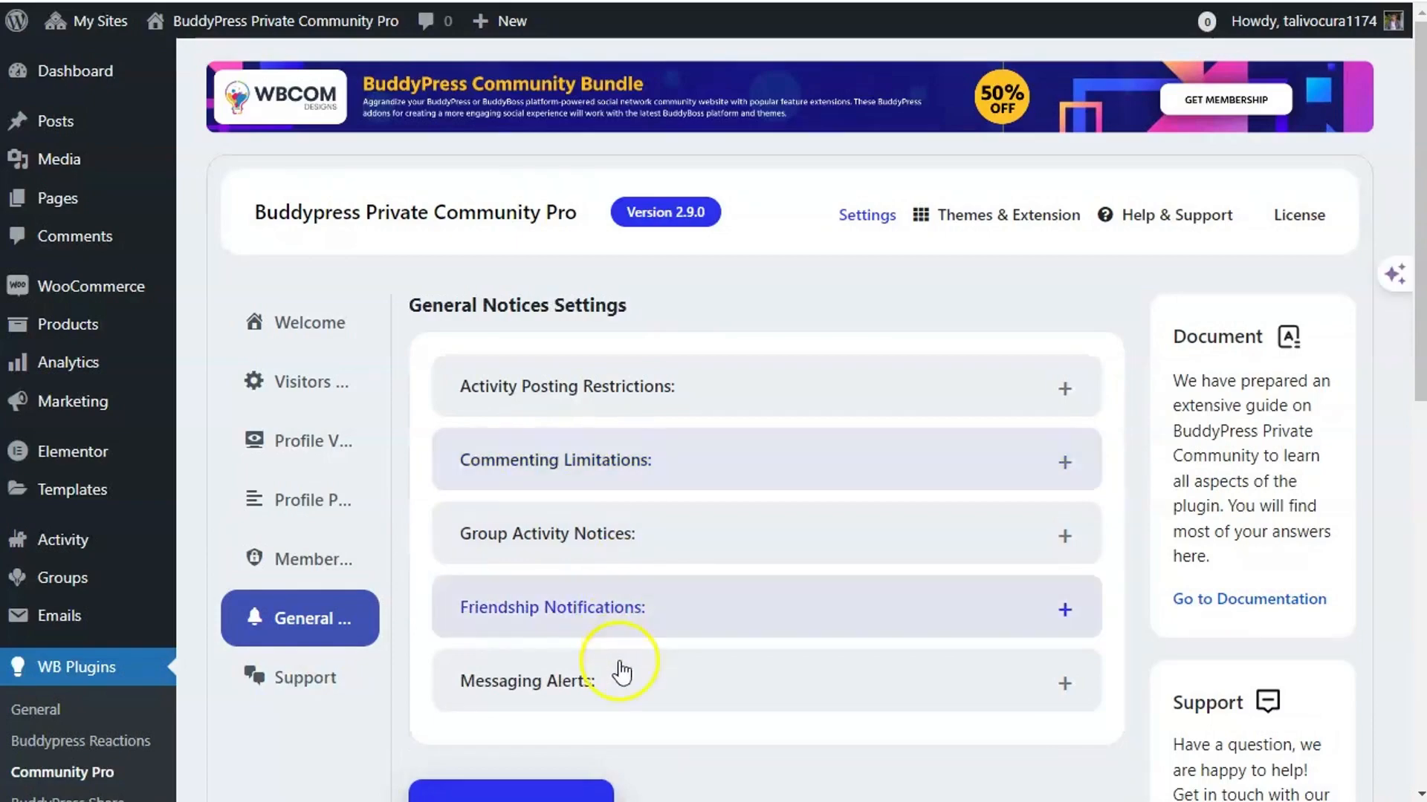
- Expand Messaging Alerts and review the User Messaging Limit notice wording
left_click(612, 677)
scroll(577, 425, "down", 9)
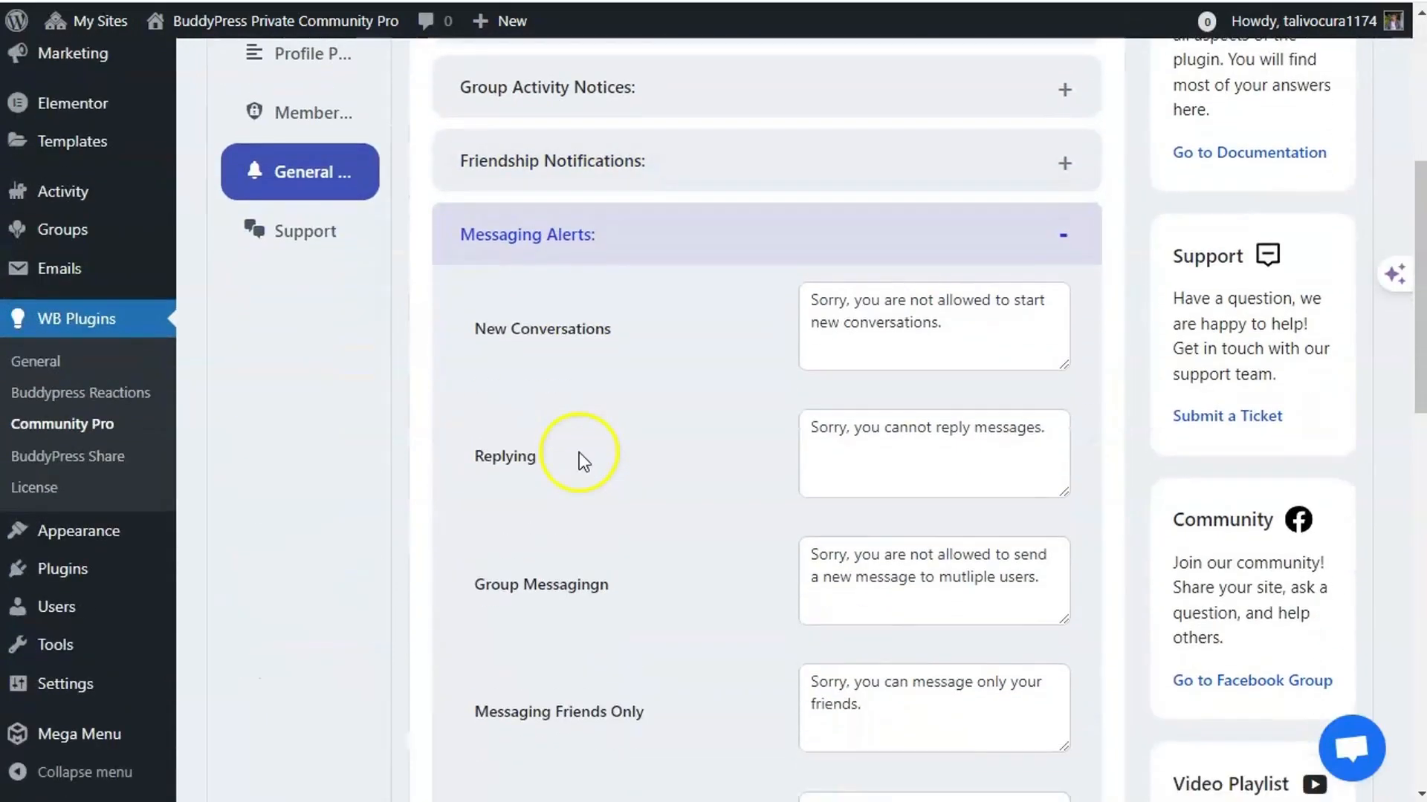
scroll(578, 457, "down", 3)
scroll(631, 468, "down", 2)
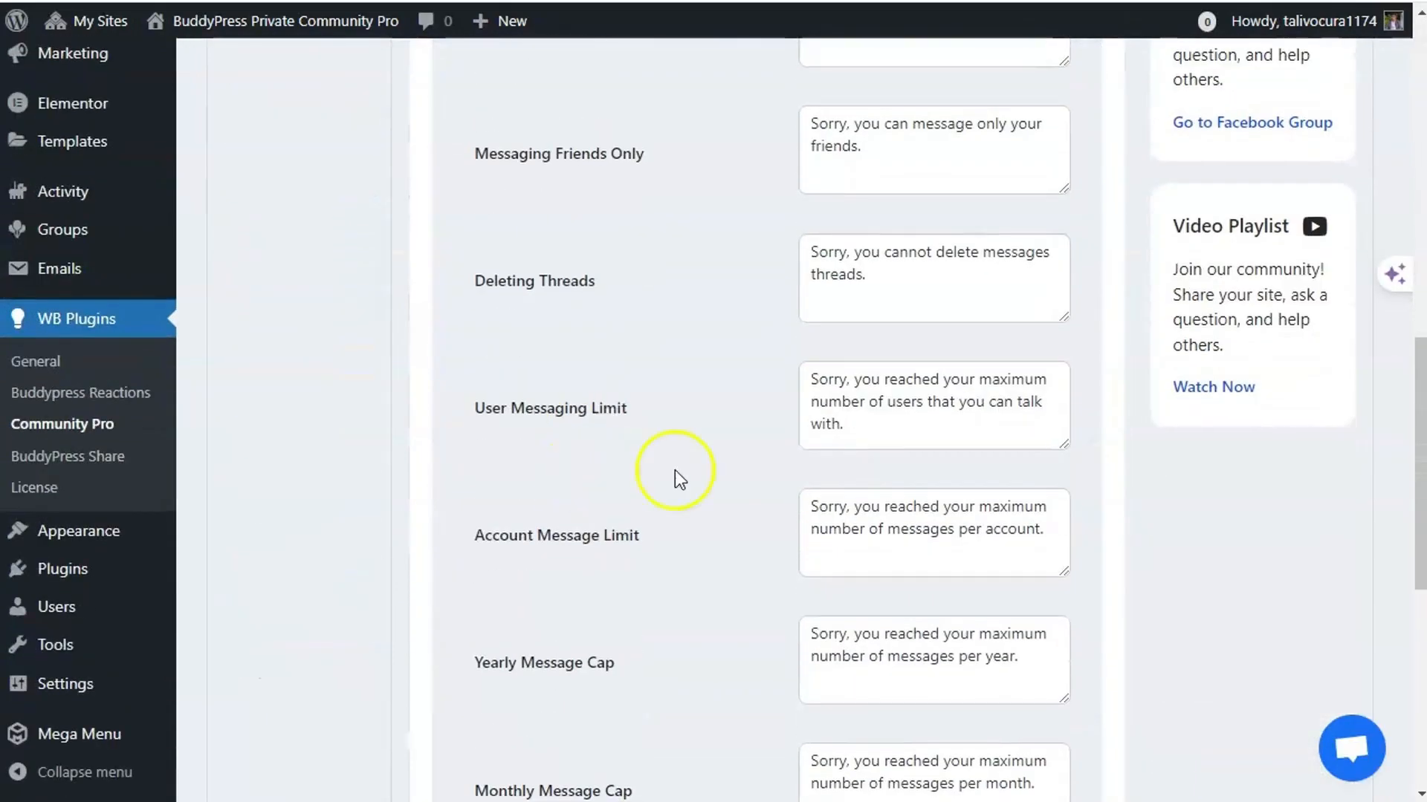
left_click_drag(885, 443, 778, 385)
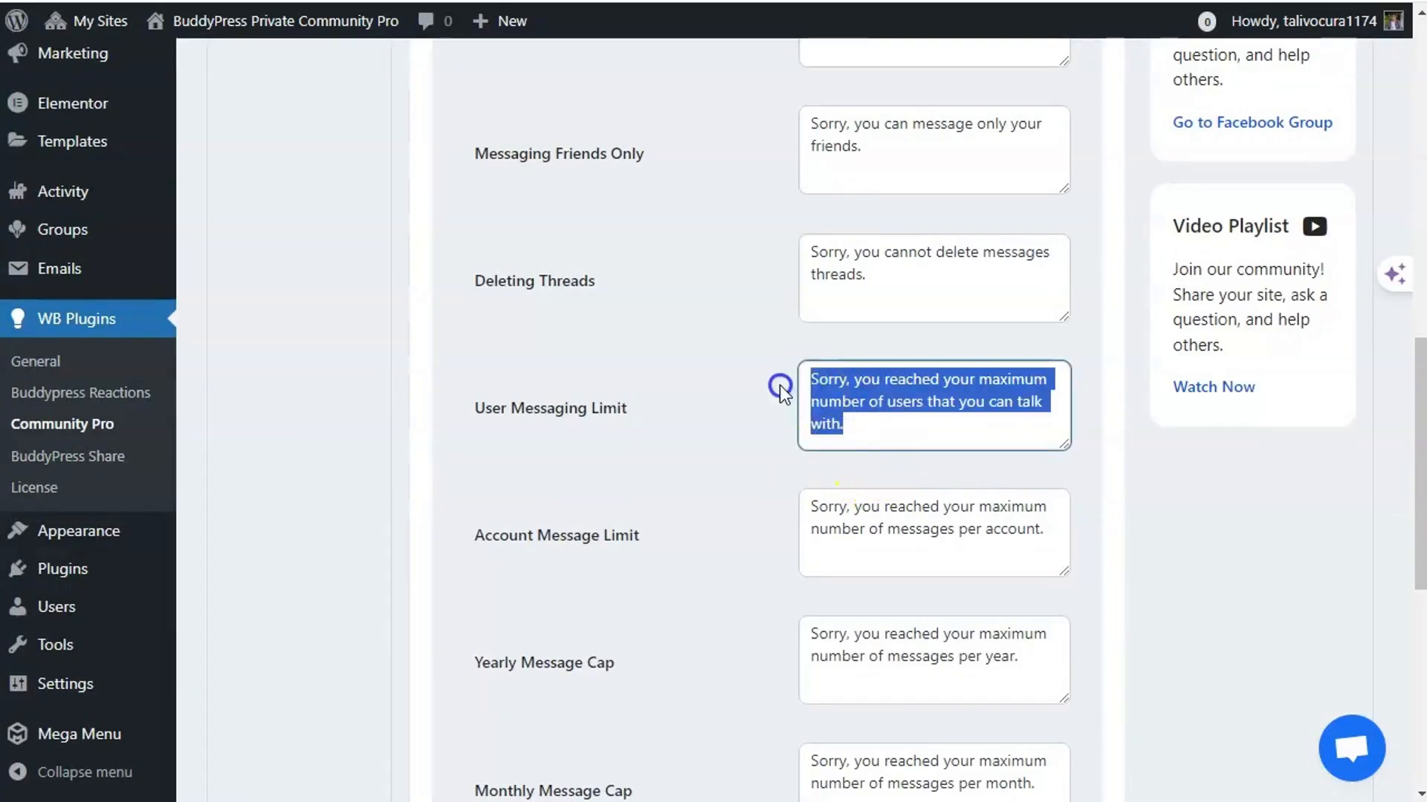
left_click(743, 422)
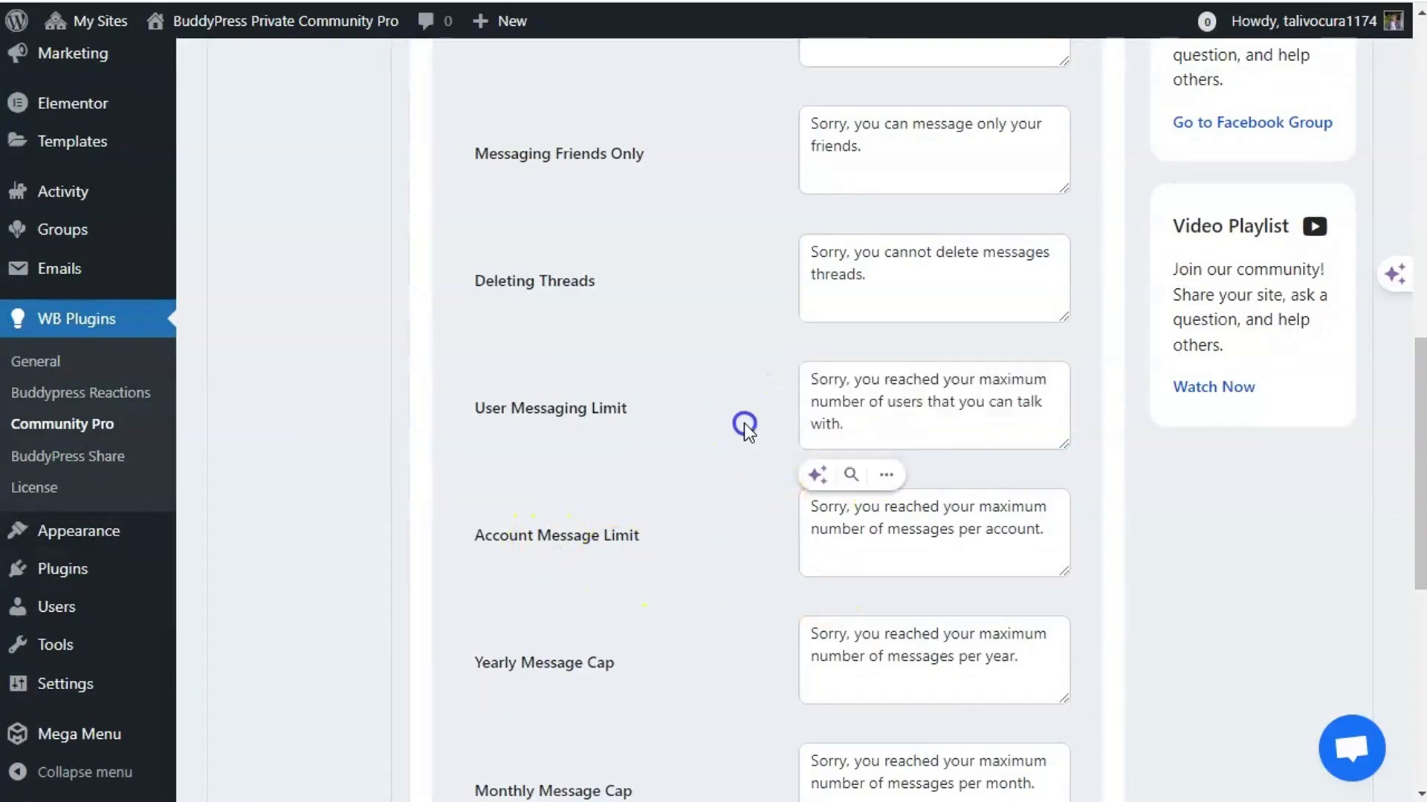
scroll(483, 564, "up", 3)
scroll(500, 565, "up", 12)
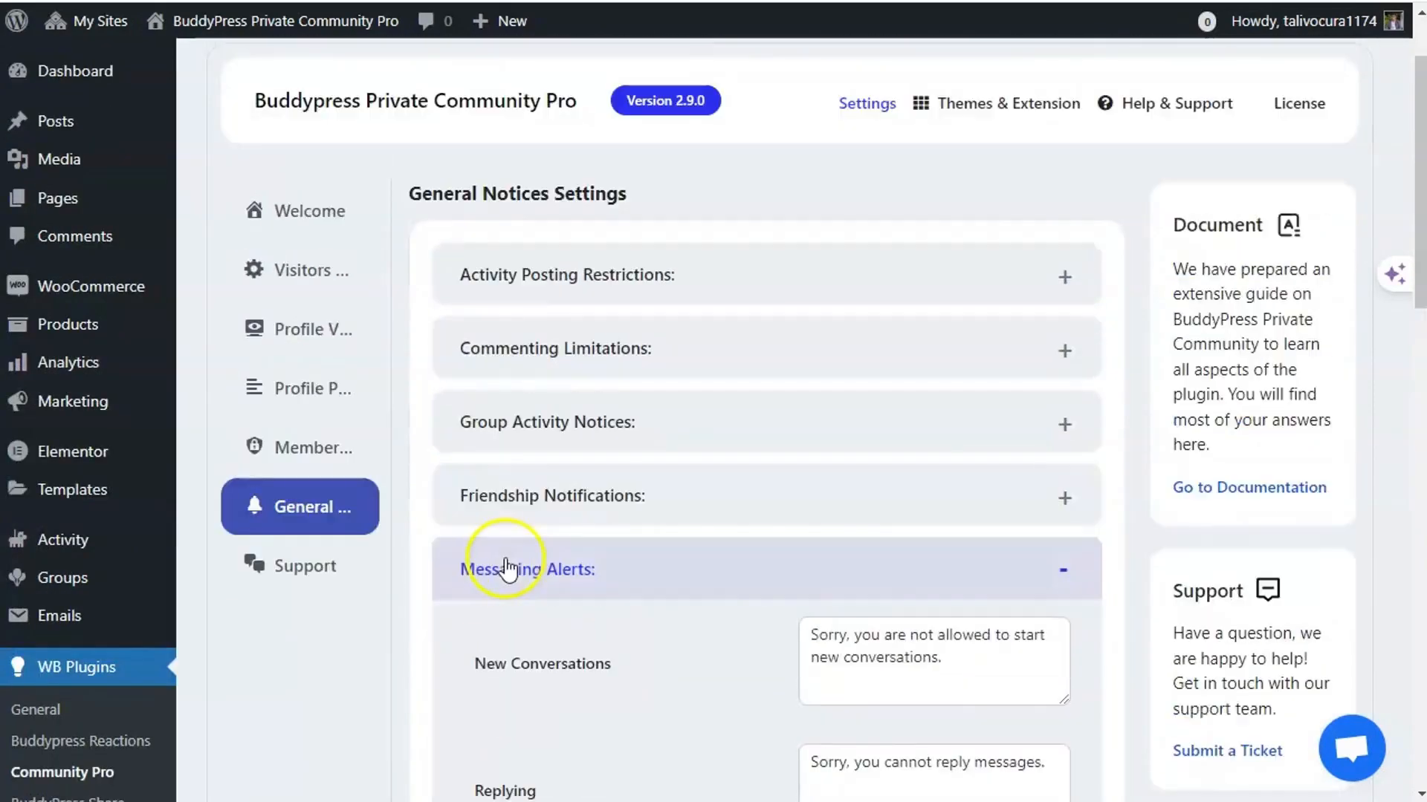
- Switch to the Wbcom Designs product page for BuddyPress Private Community Pro
left_click(439, 554)
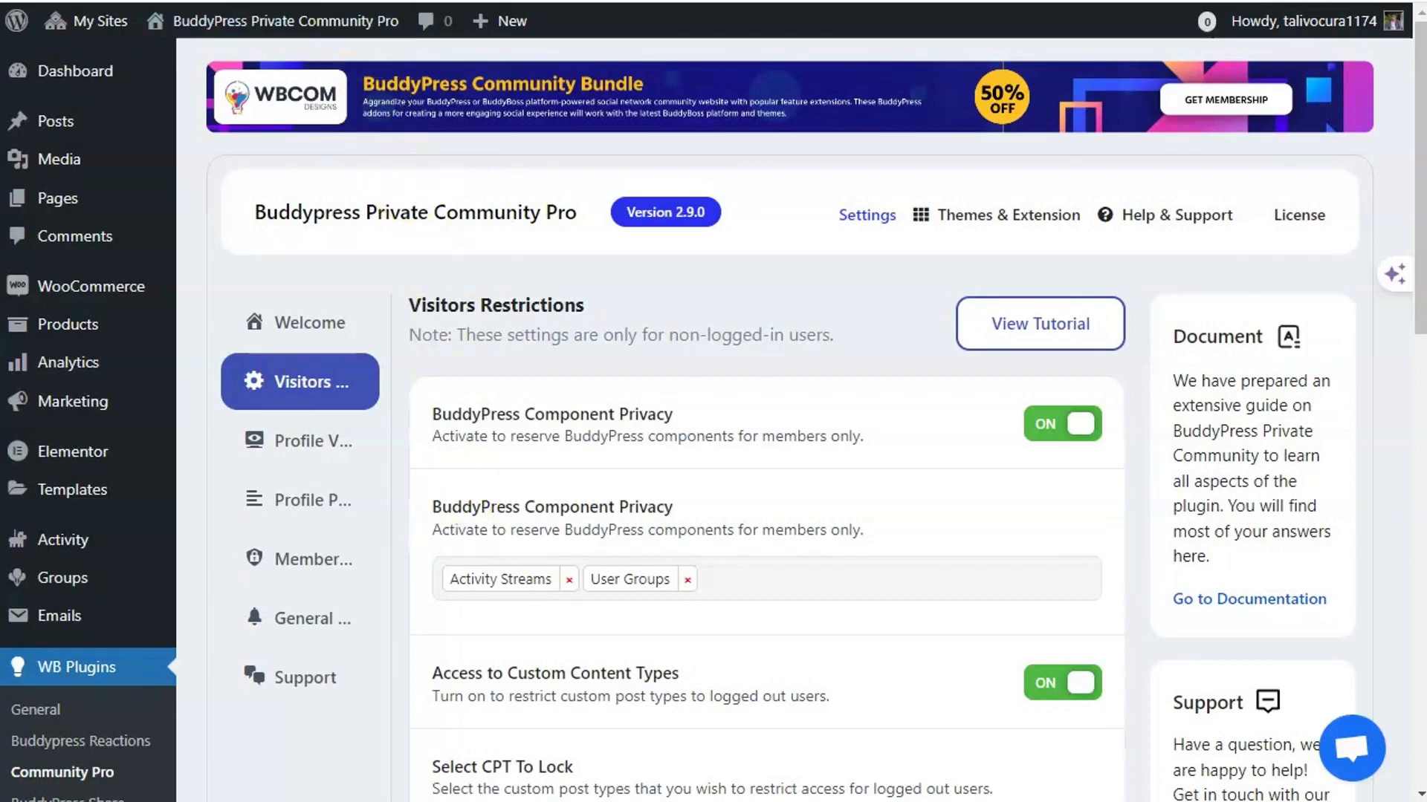
left_click(387, 1)
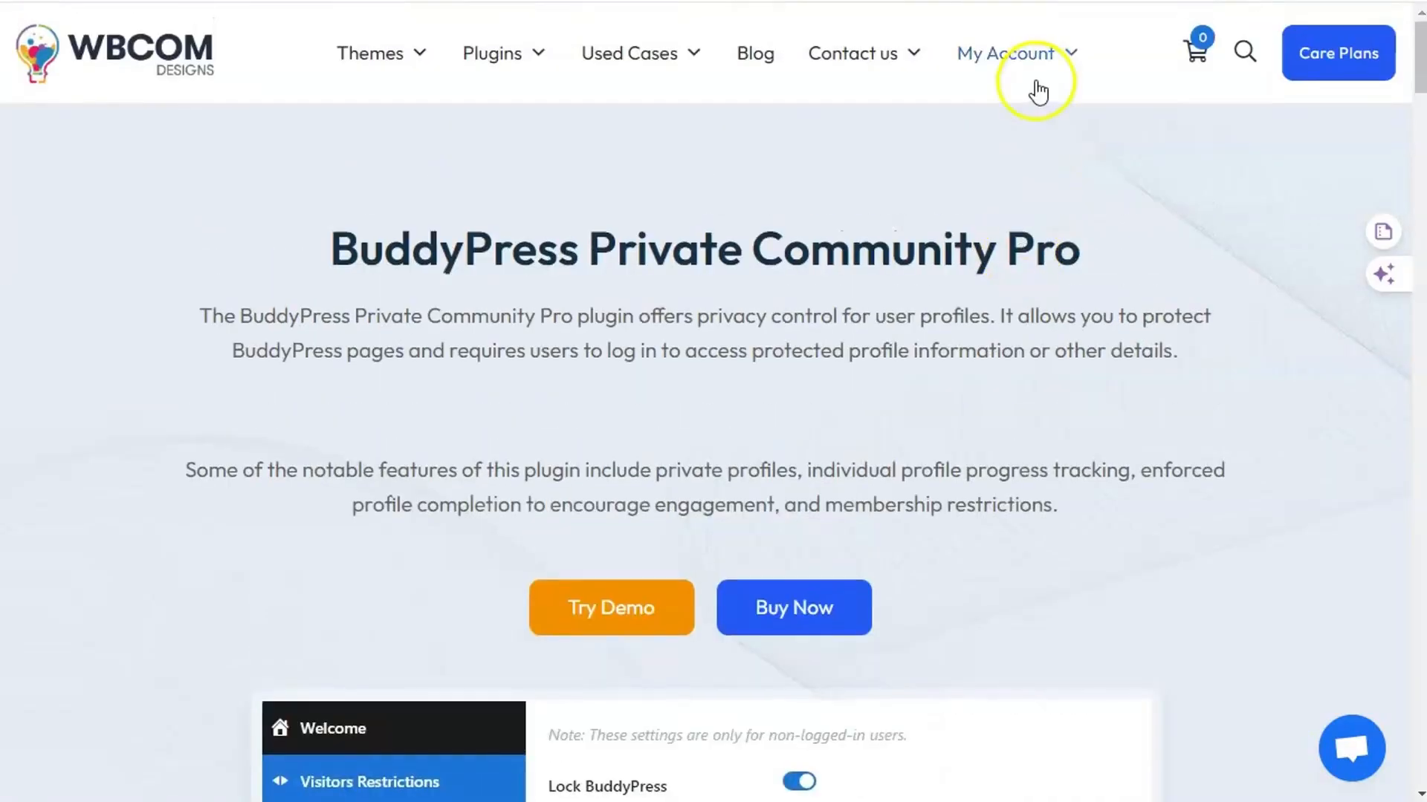
mouse_move(1048, 56)
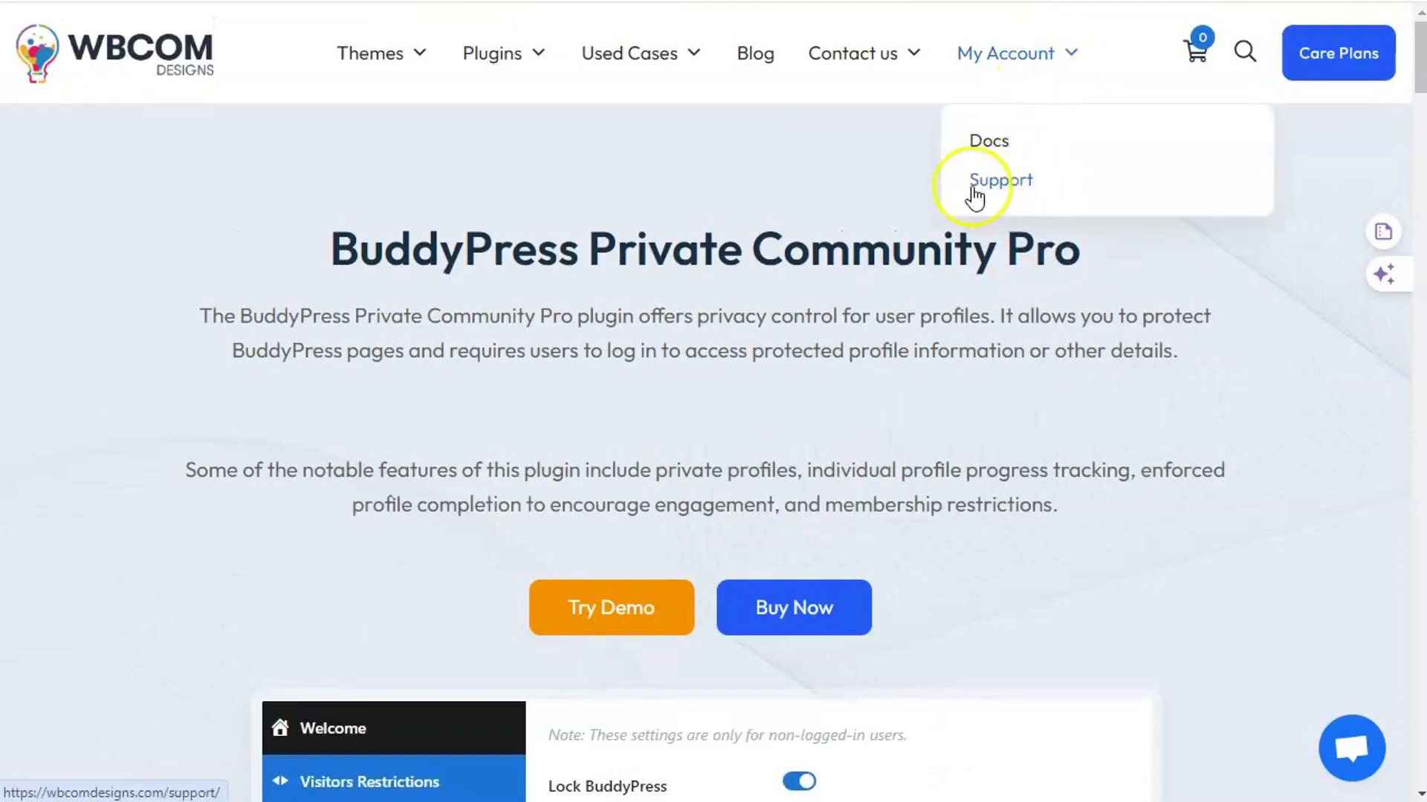